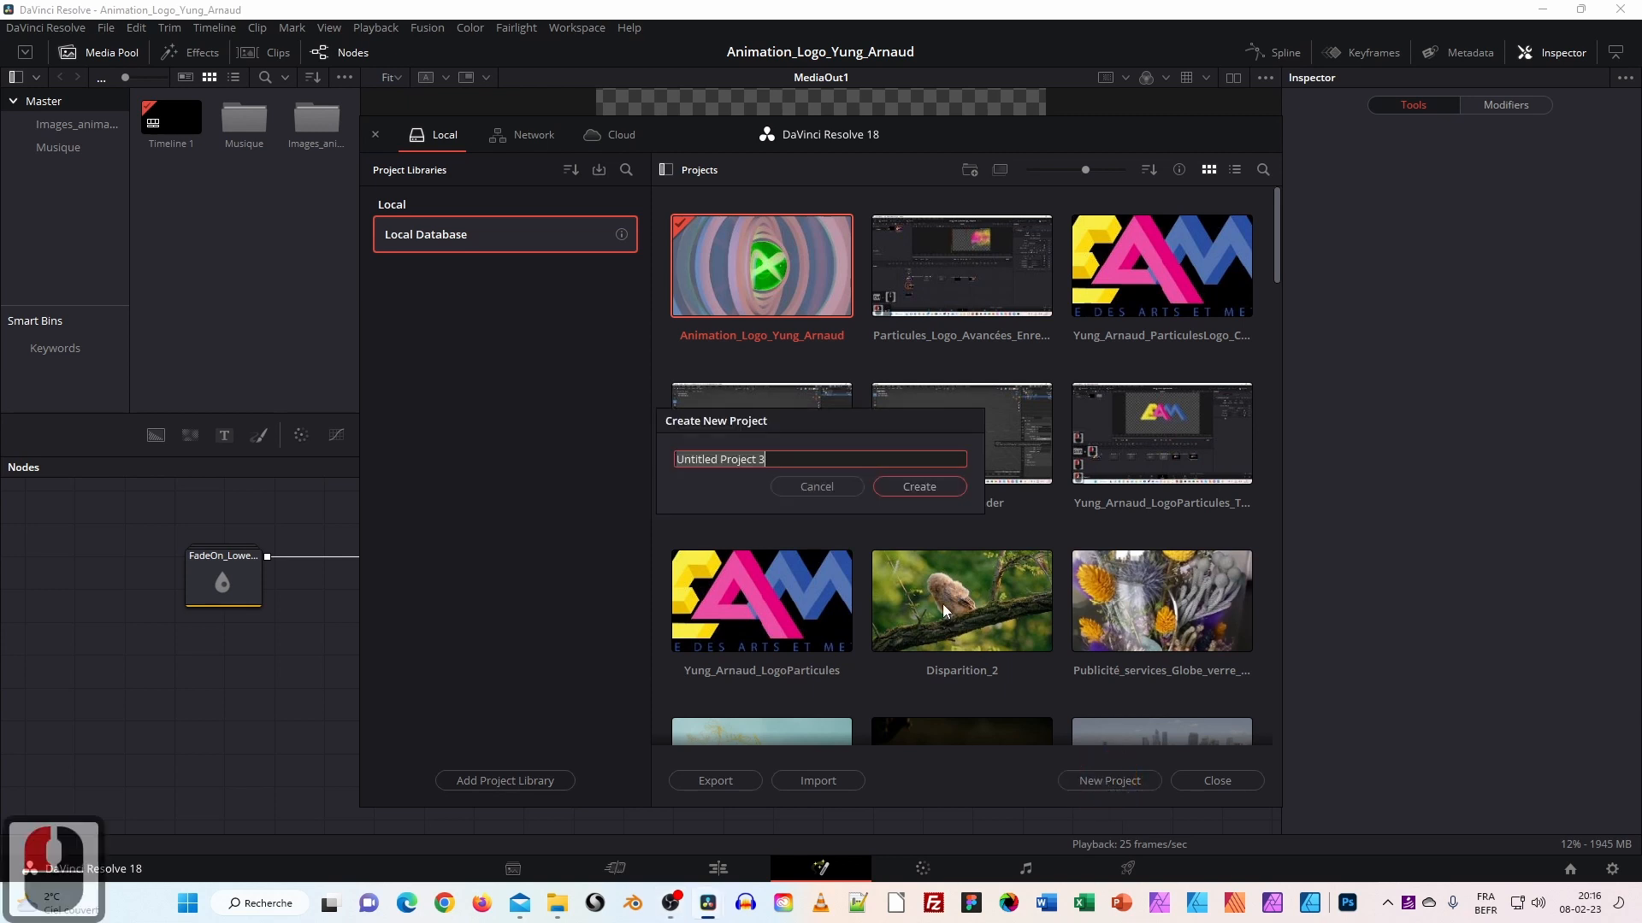
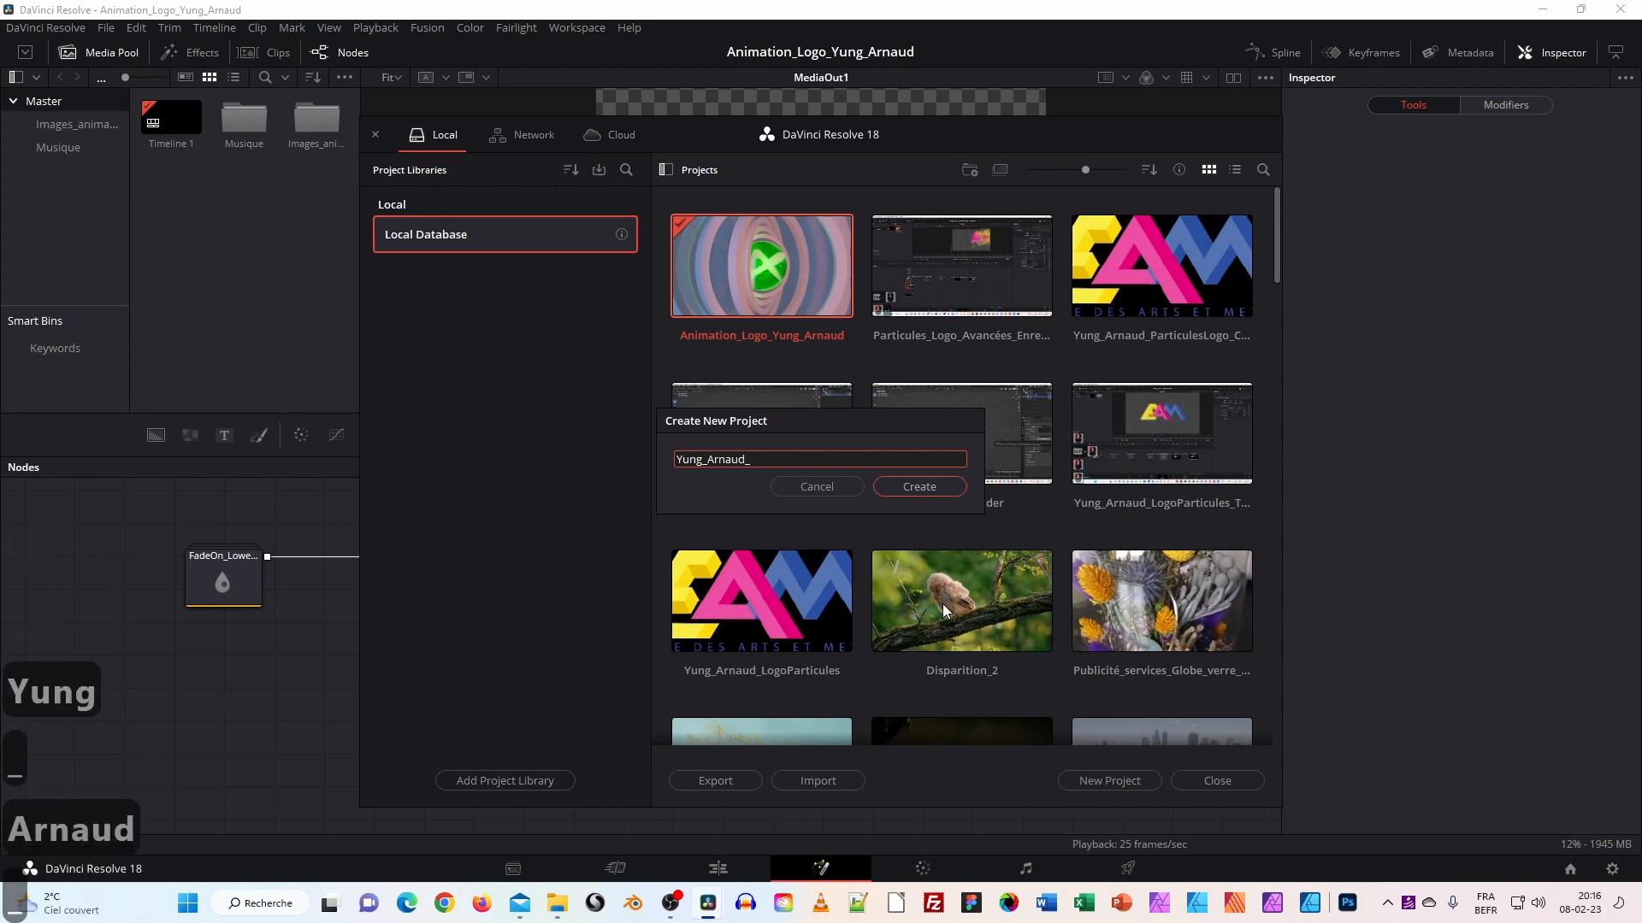
Create a new project named with the student's name followed by _DisparitionFusion.
{"action": "type", "text": "Disparitio"}
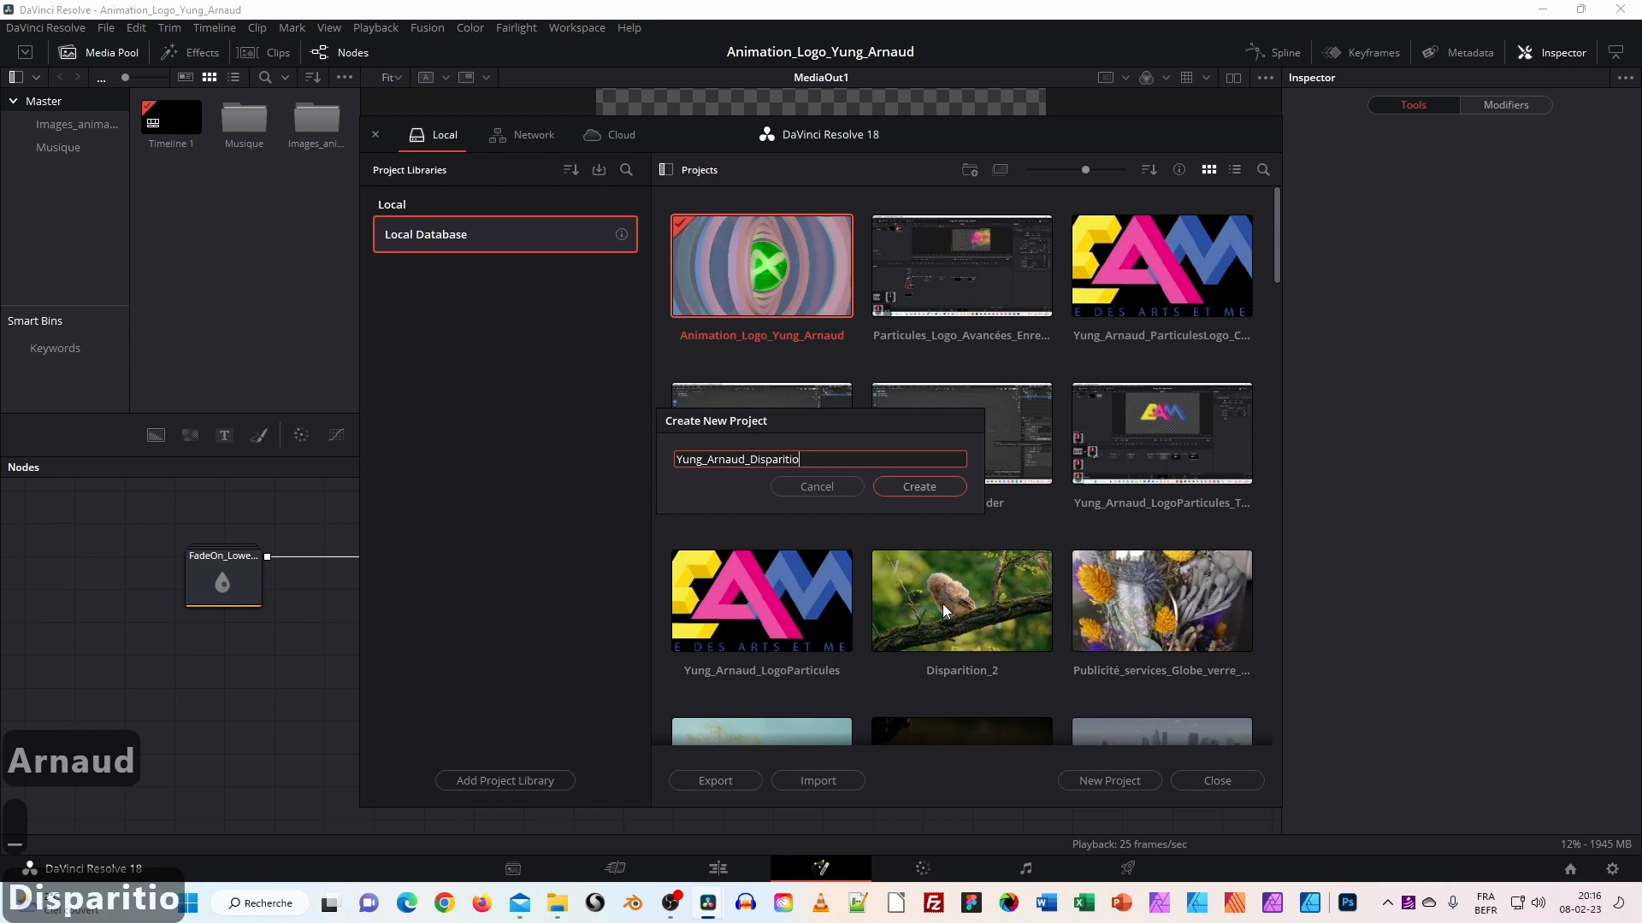
{"action": "type", "text": "nFusion"}
{"action": "left_click", "coordinate": [930, 482]}
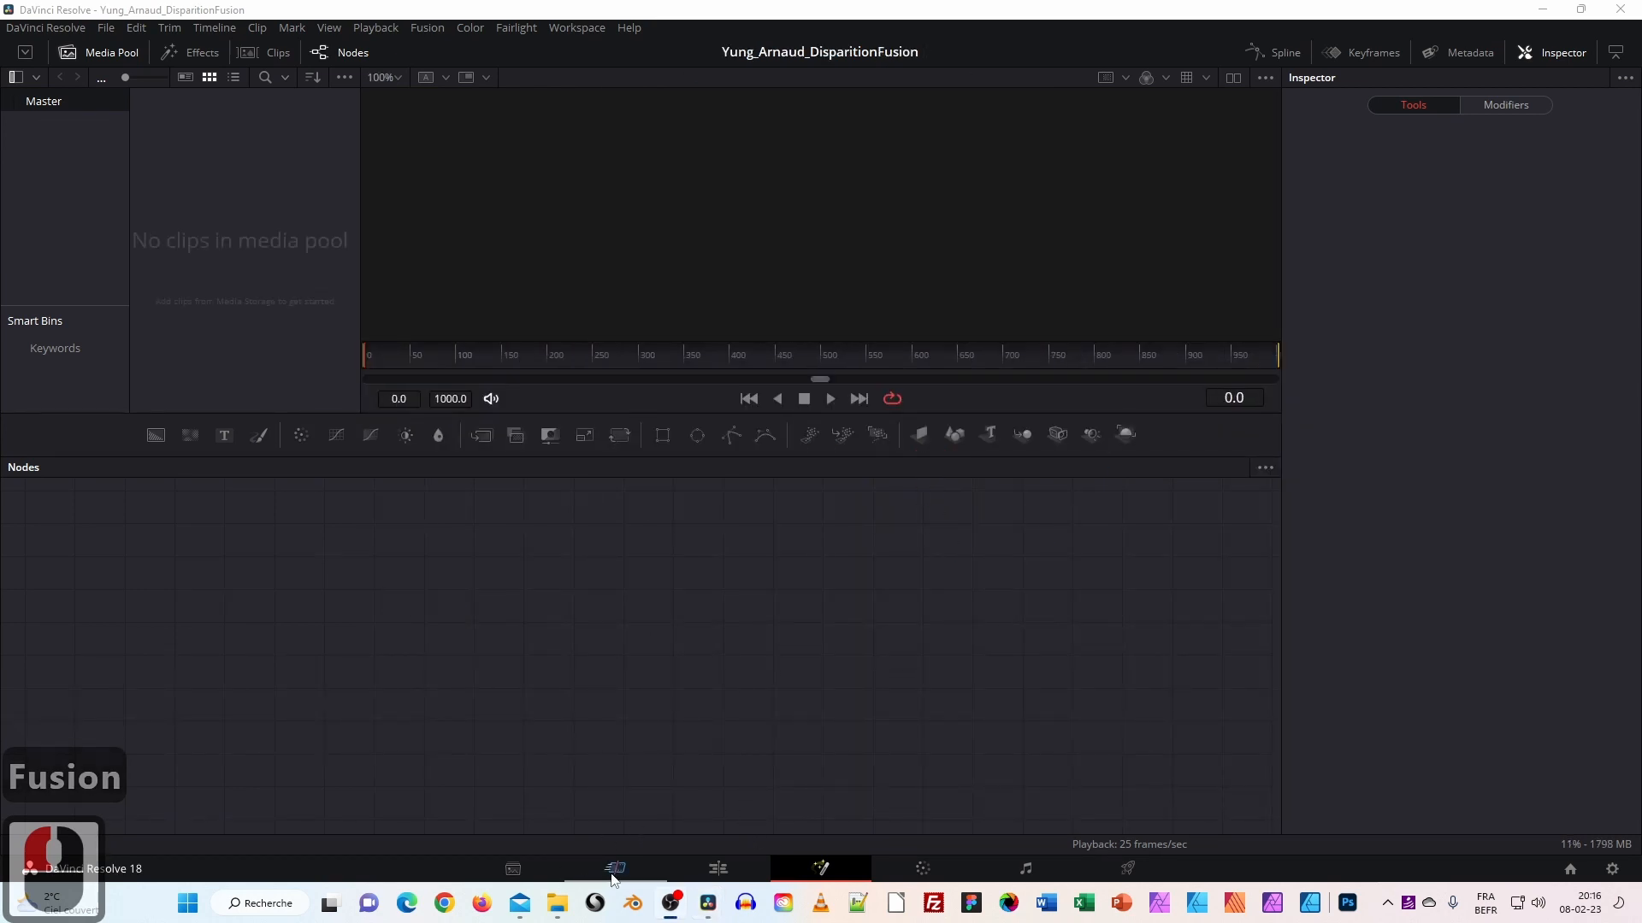
Switch Resolve from Fusion to the Cut page, briefly checking the Media page.
{"action": "left_click", "coordinate": [718, 868]}
{"action": "left_click", "coordinate": [630, 870]}
{"action": "left_click", "coordinate": [521, 869]}
{"action": "left_click", "coordinate": [603, 870]}
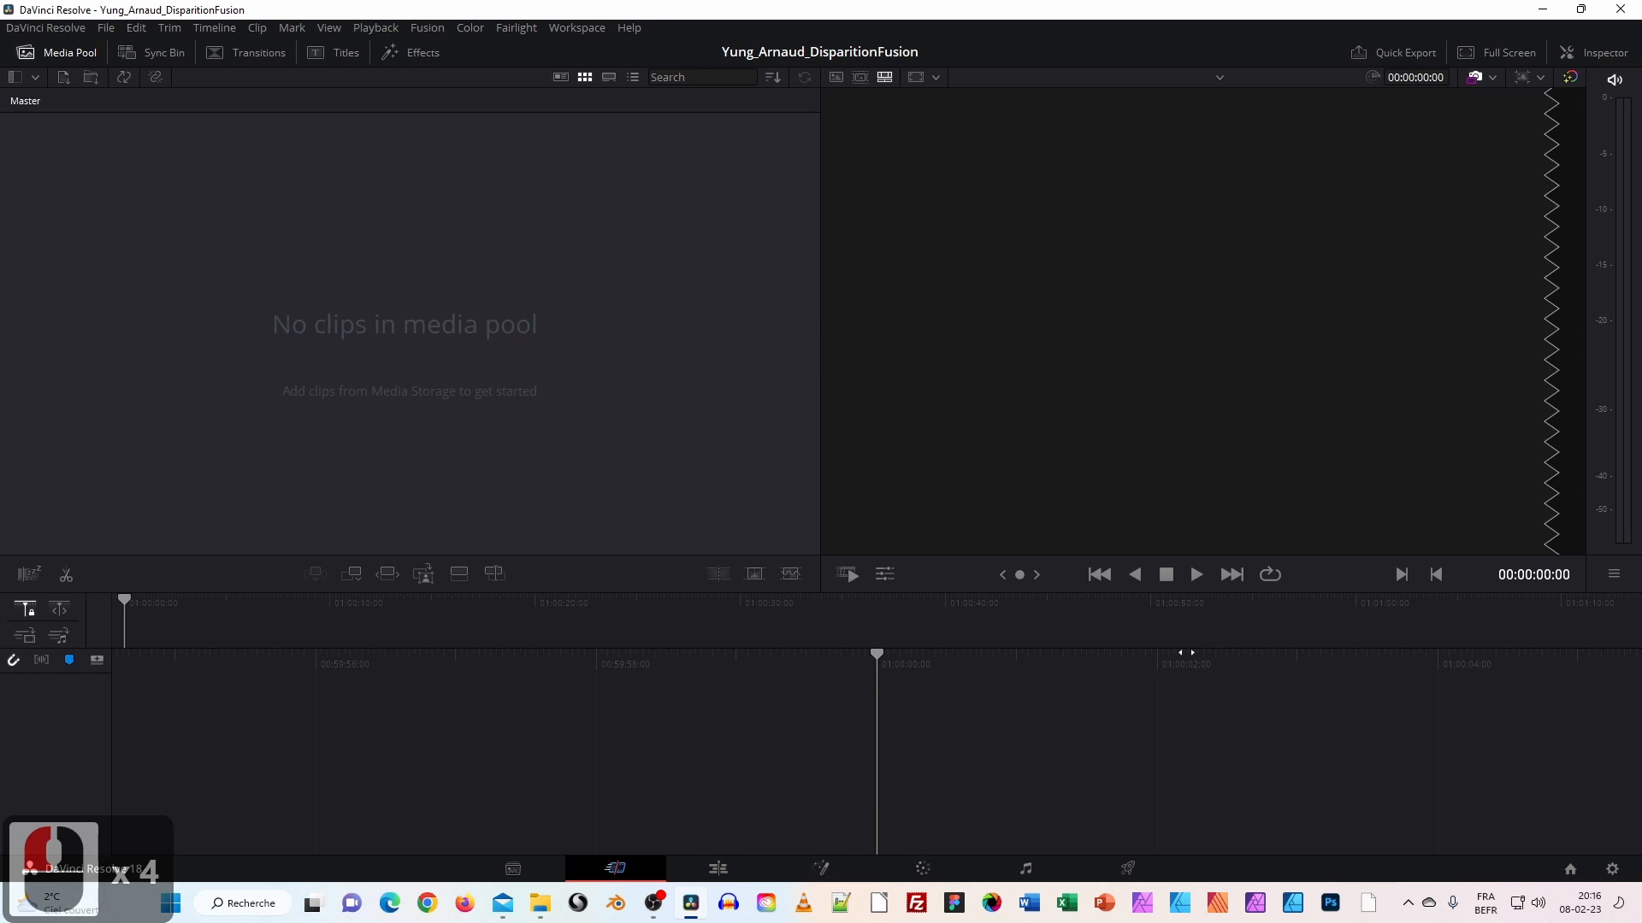
Set the project's timeline frame rate to 25 fps in Project Settings and save.
{"action": "left_click", "coordinate": [1612, 871]}
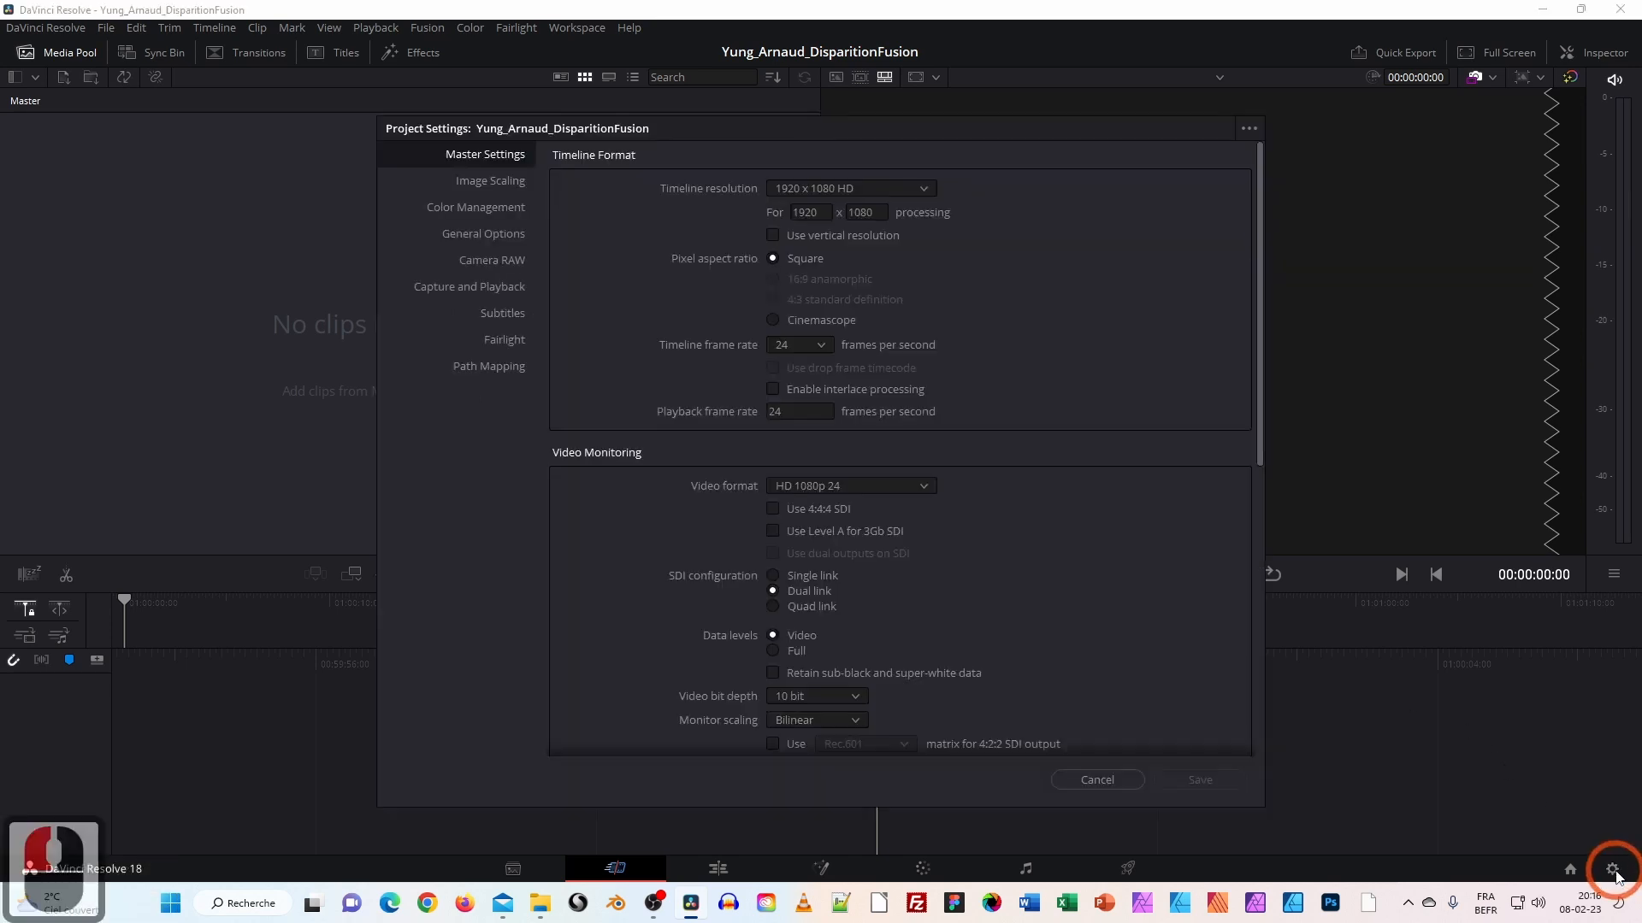
{"action": "left_click", "coordinate": [804, 344]}
{"action": "left_click", "coordinate": [792, 442]}
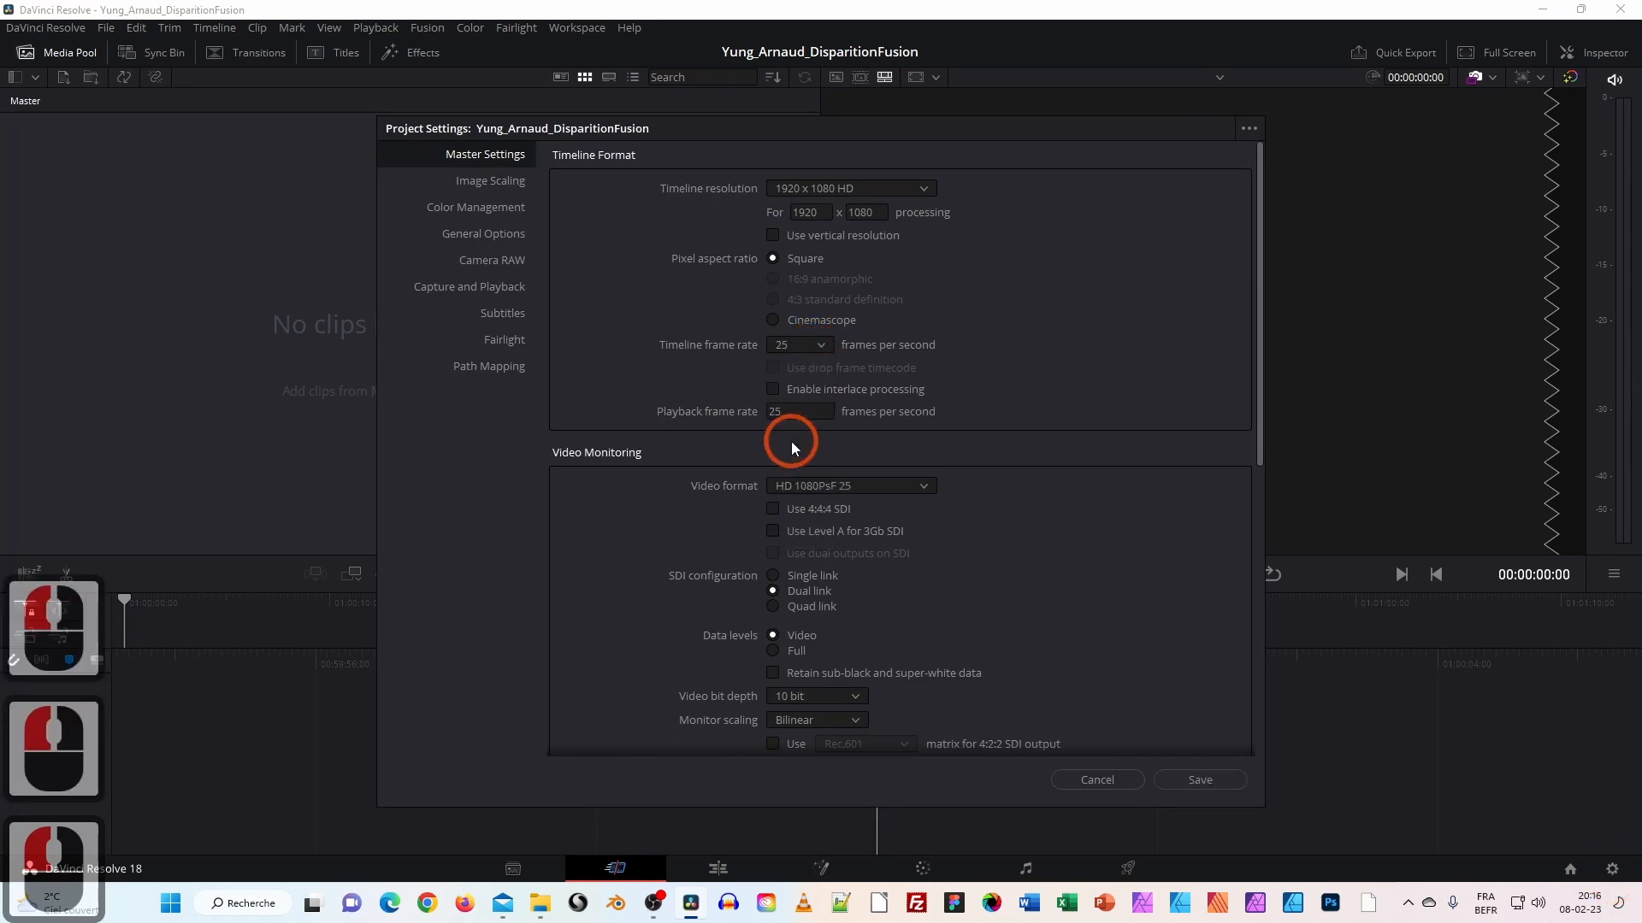
{"action": "left_click", "coordinate": [1202, 781]}
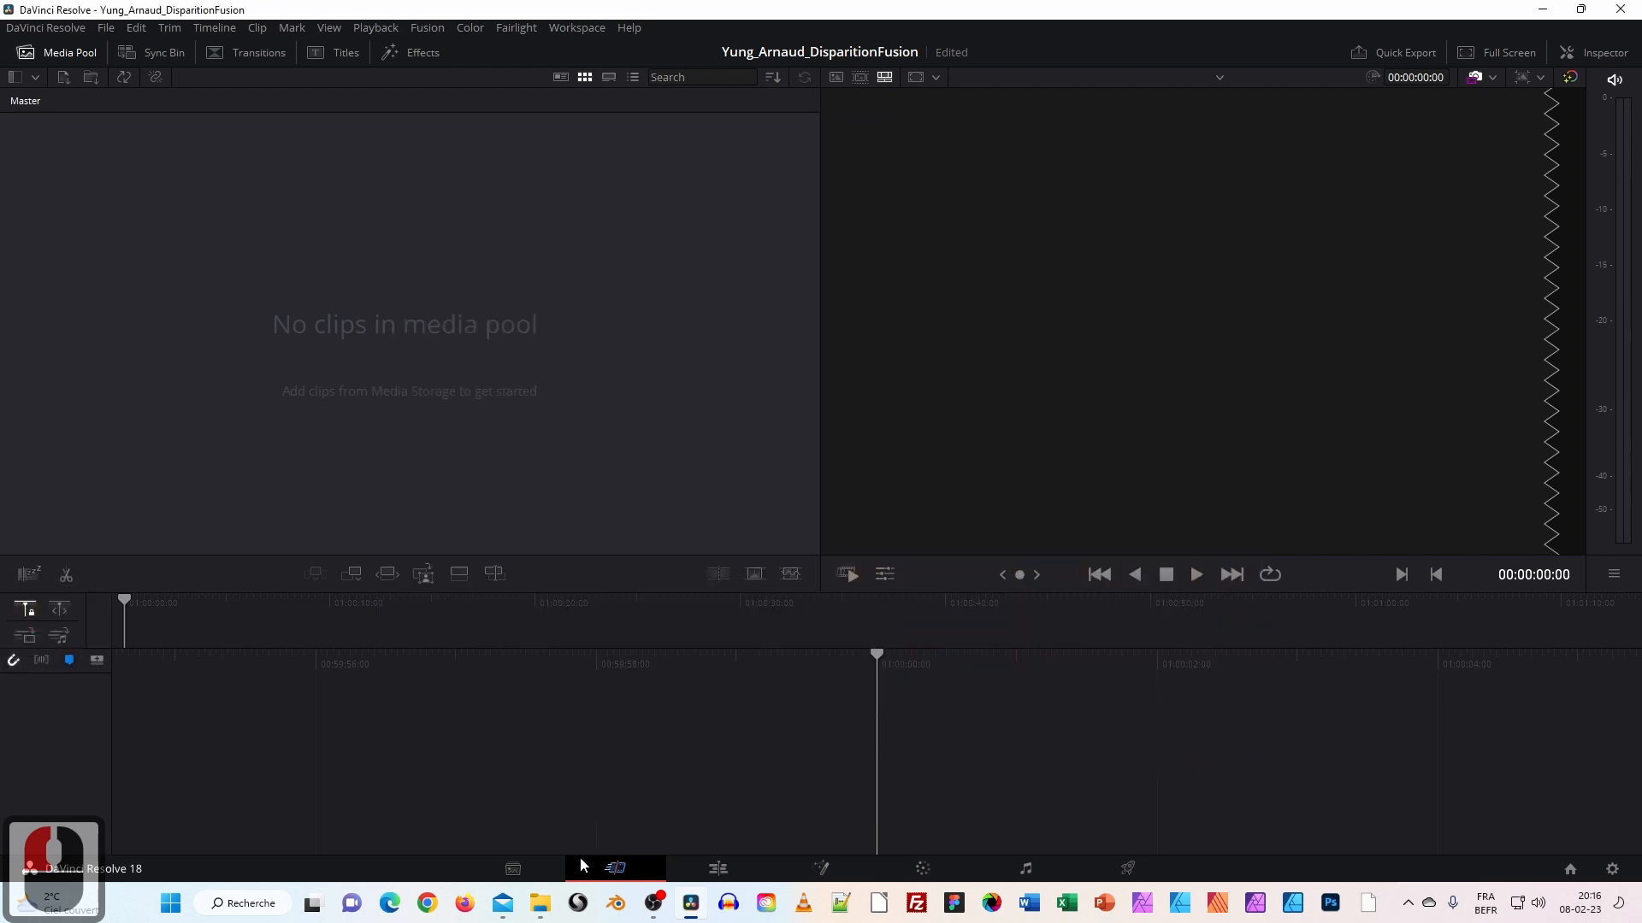
{"action": "left_click", "coordinate": [541, 905]}
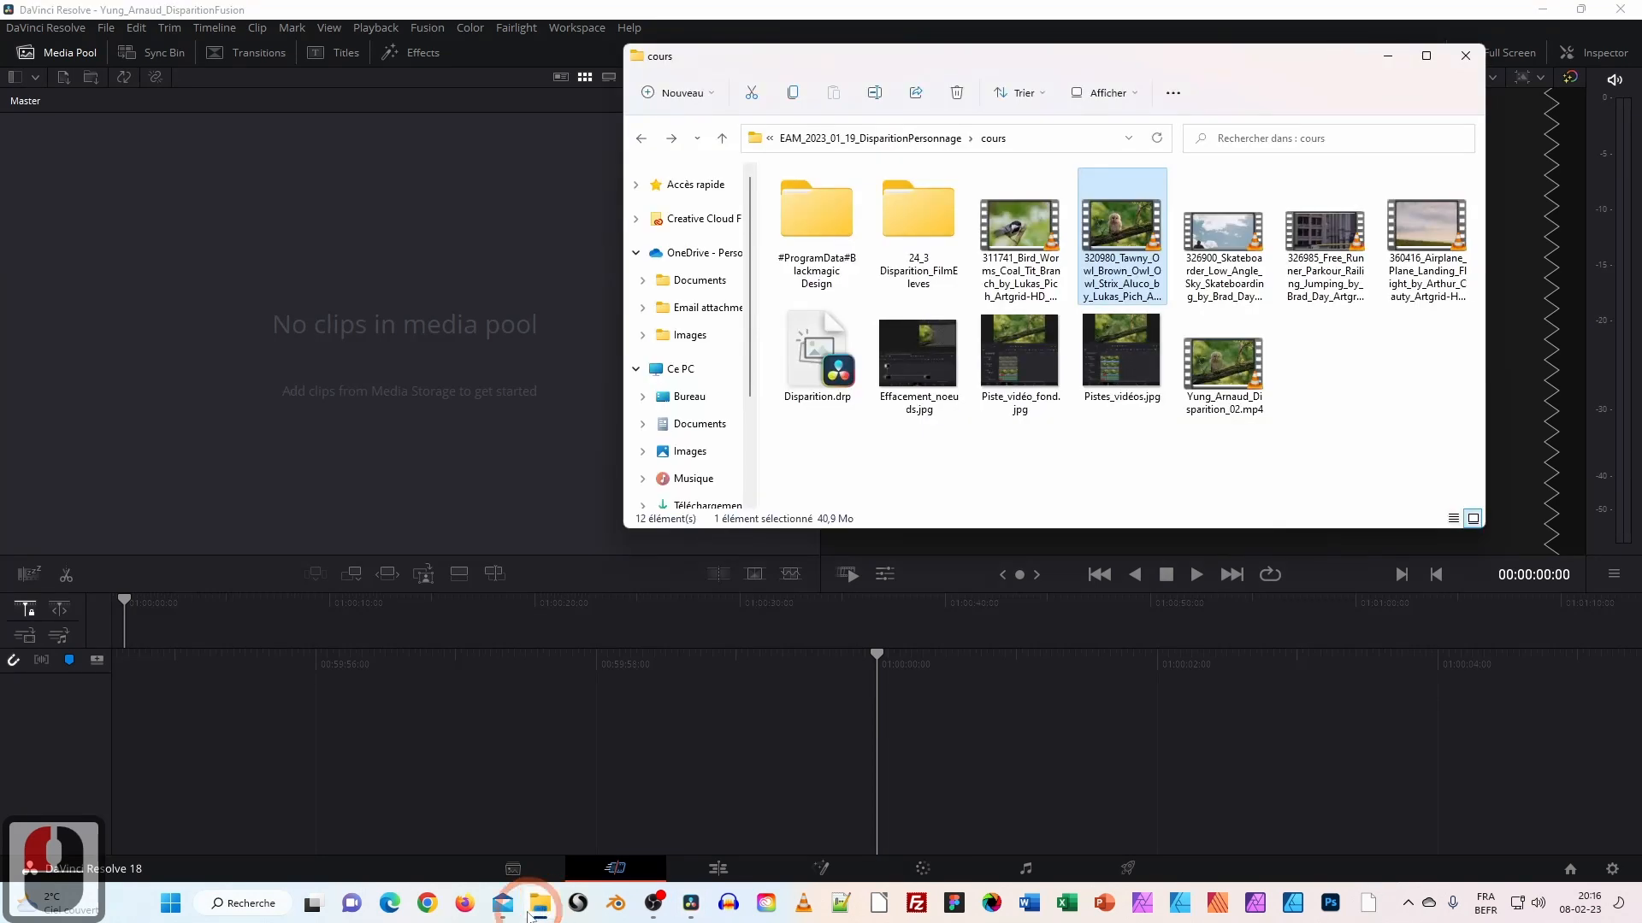
Preview the original owl clip and the finished disappearance example video, closing each player.
{"action": "double_click", "coordinate": [1122, 233]}
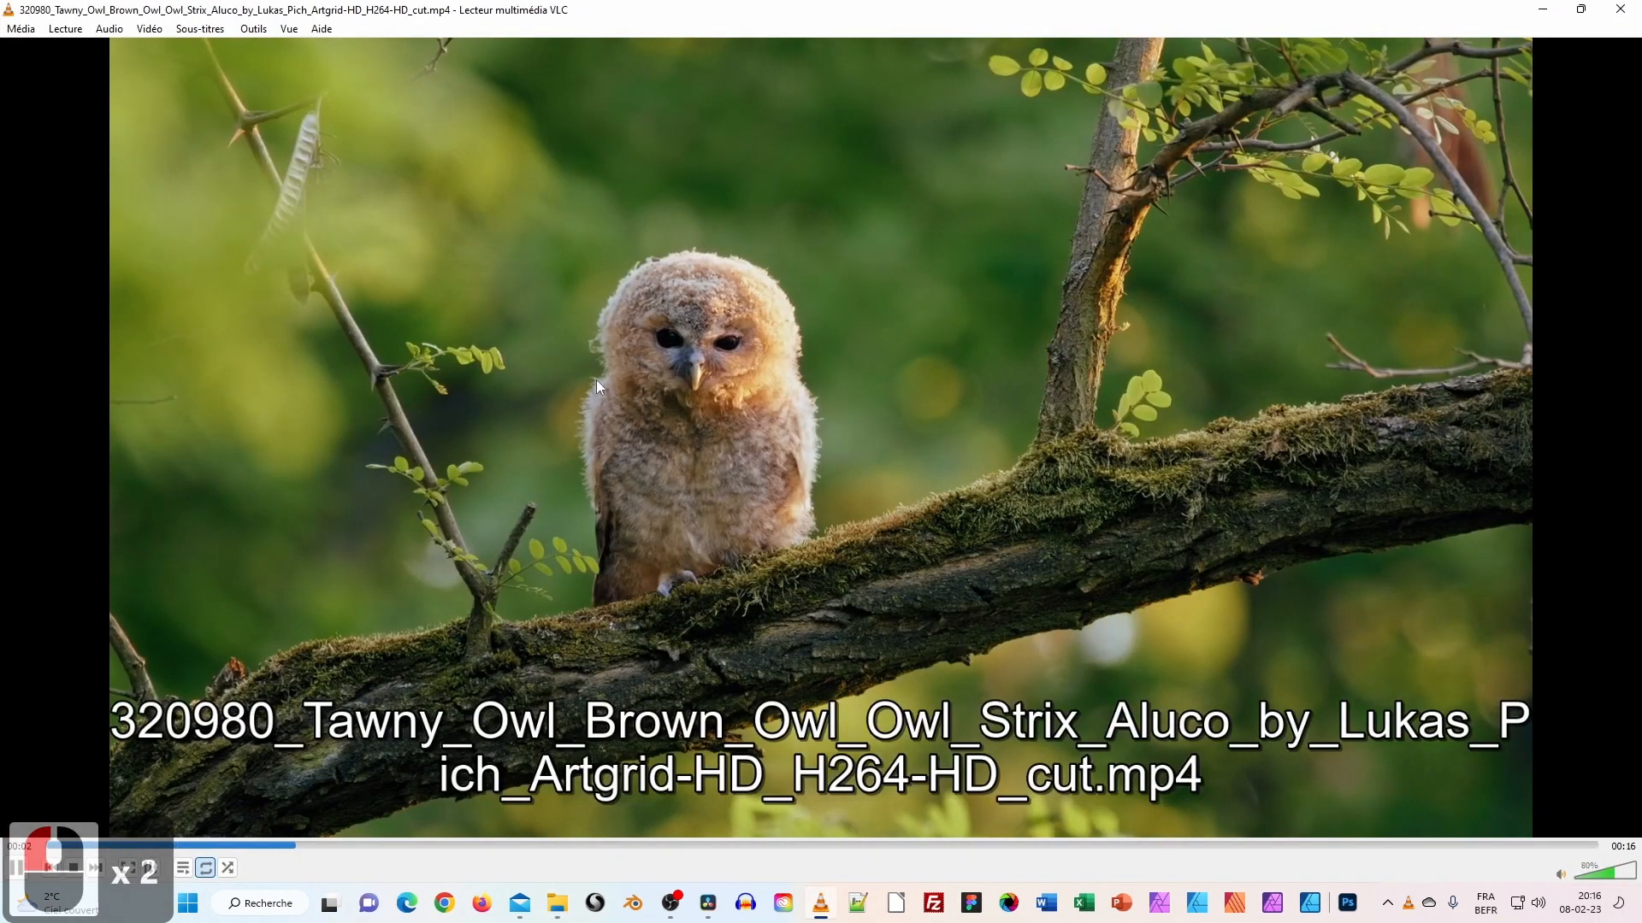
{"action": "left_click", "coordinate": [1618, 12]}
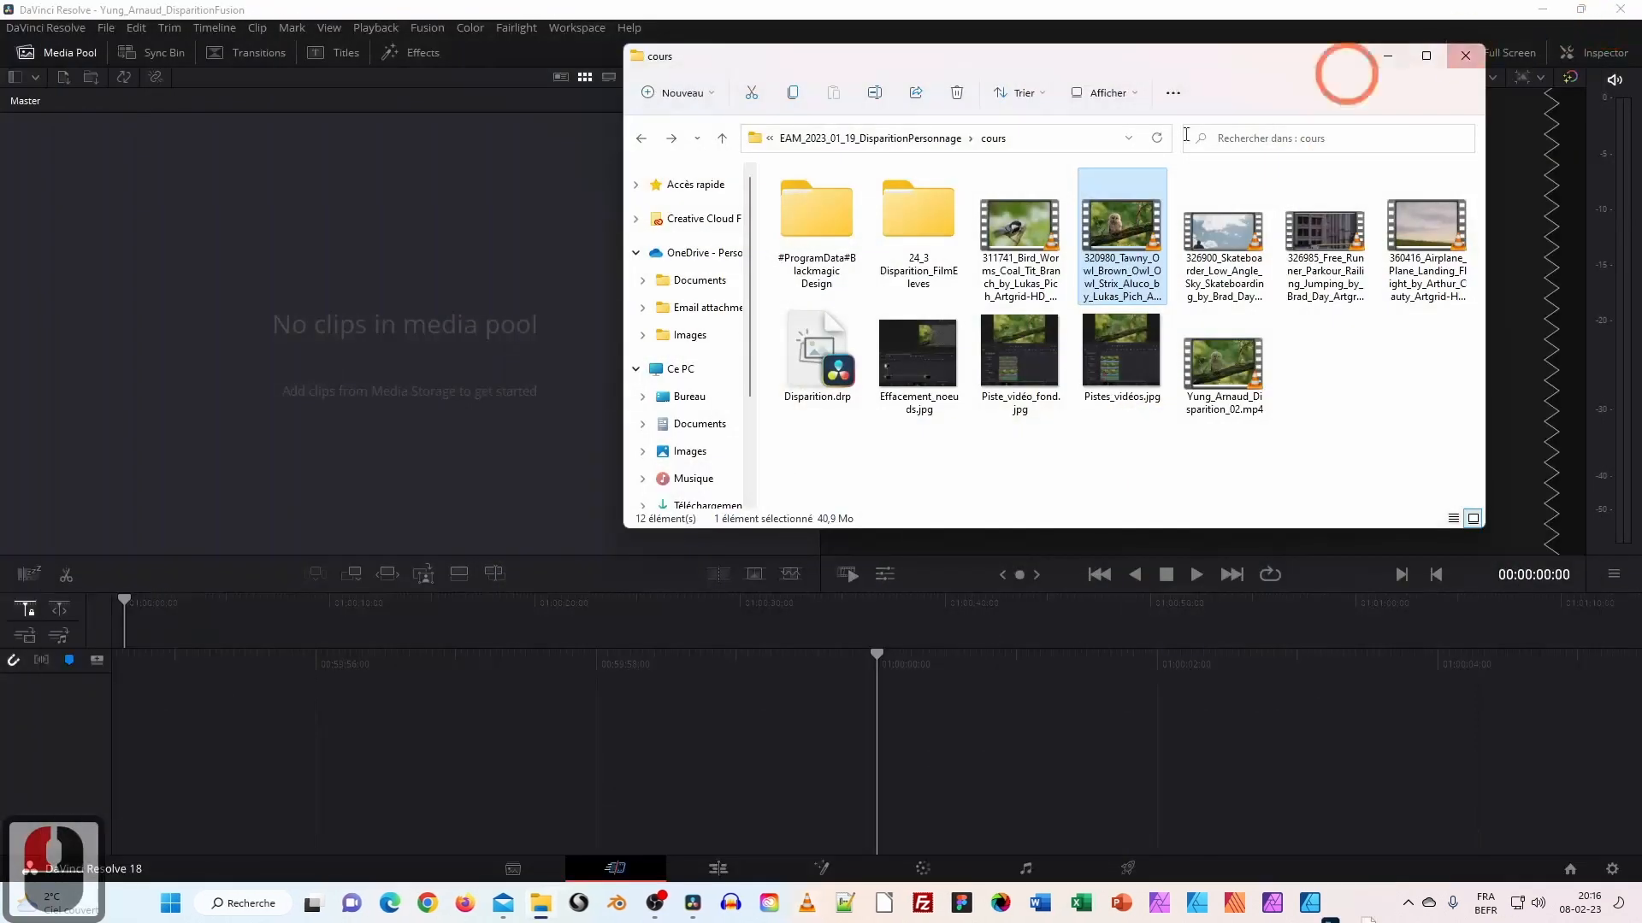
{"action": "double_click", "coordinate": [1237, 380]}
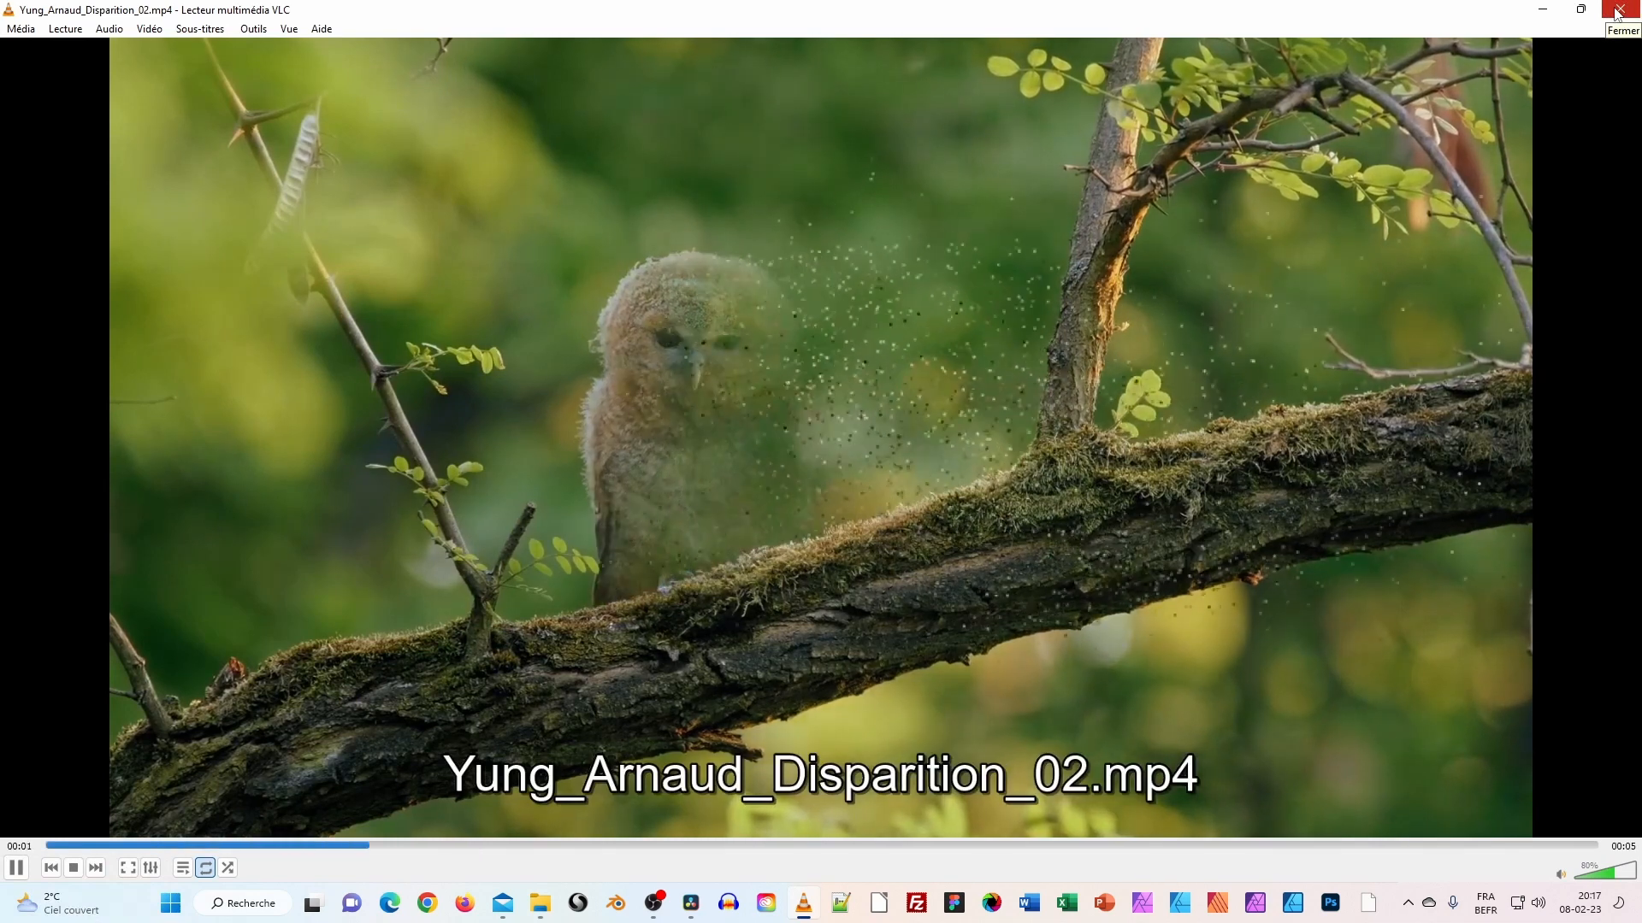
{"action": "left_click", "coordinate": [1617, 12]}
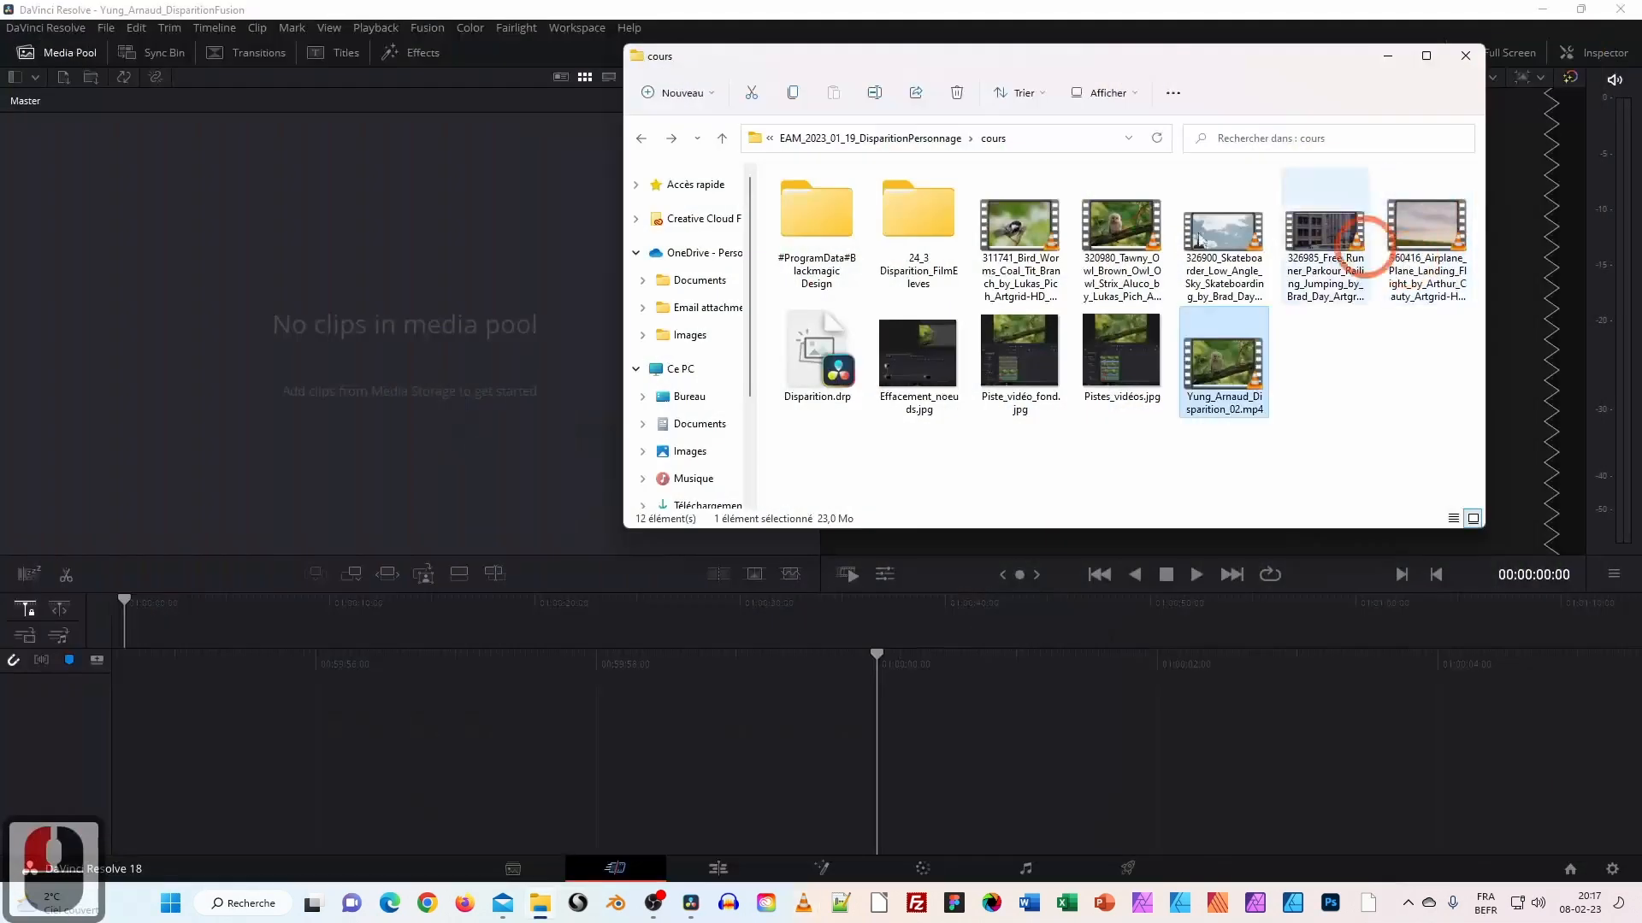
Open the Pistes_vidéos.jpg timeline tracks reference screenshot from the cours folder.
{"action": "left_click", "coordinate": [1330, 260]}
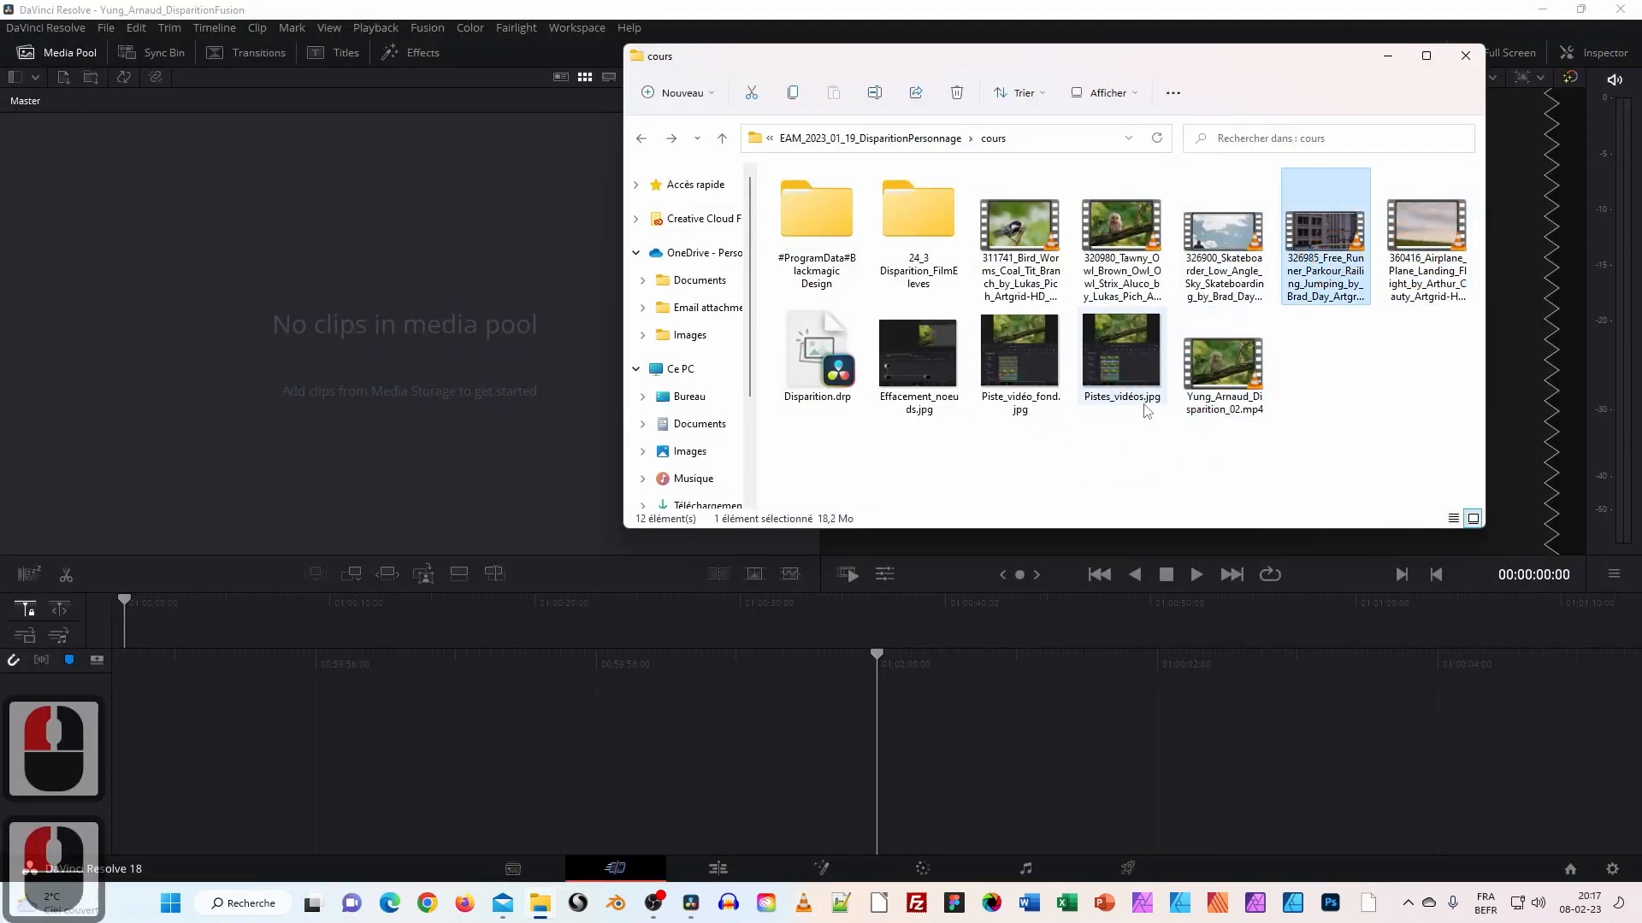
{"action": "left_click", "coordinate": [1110, 363]}
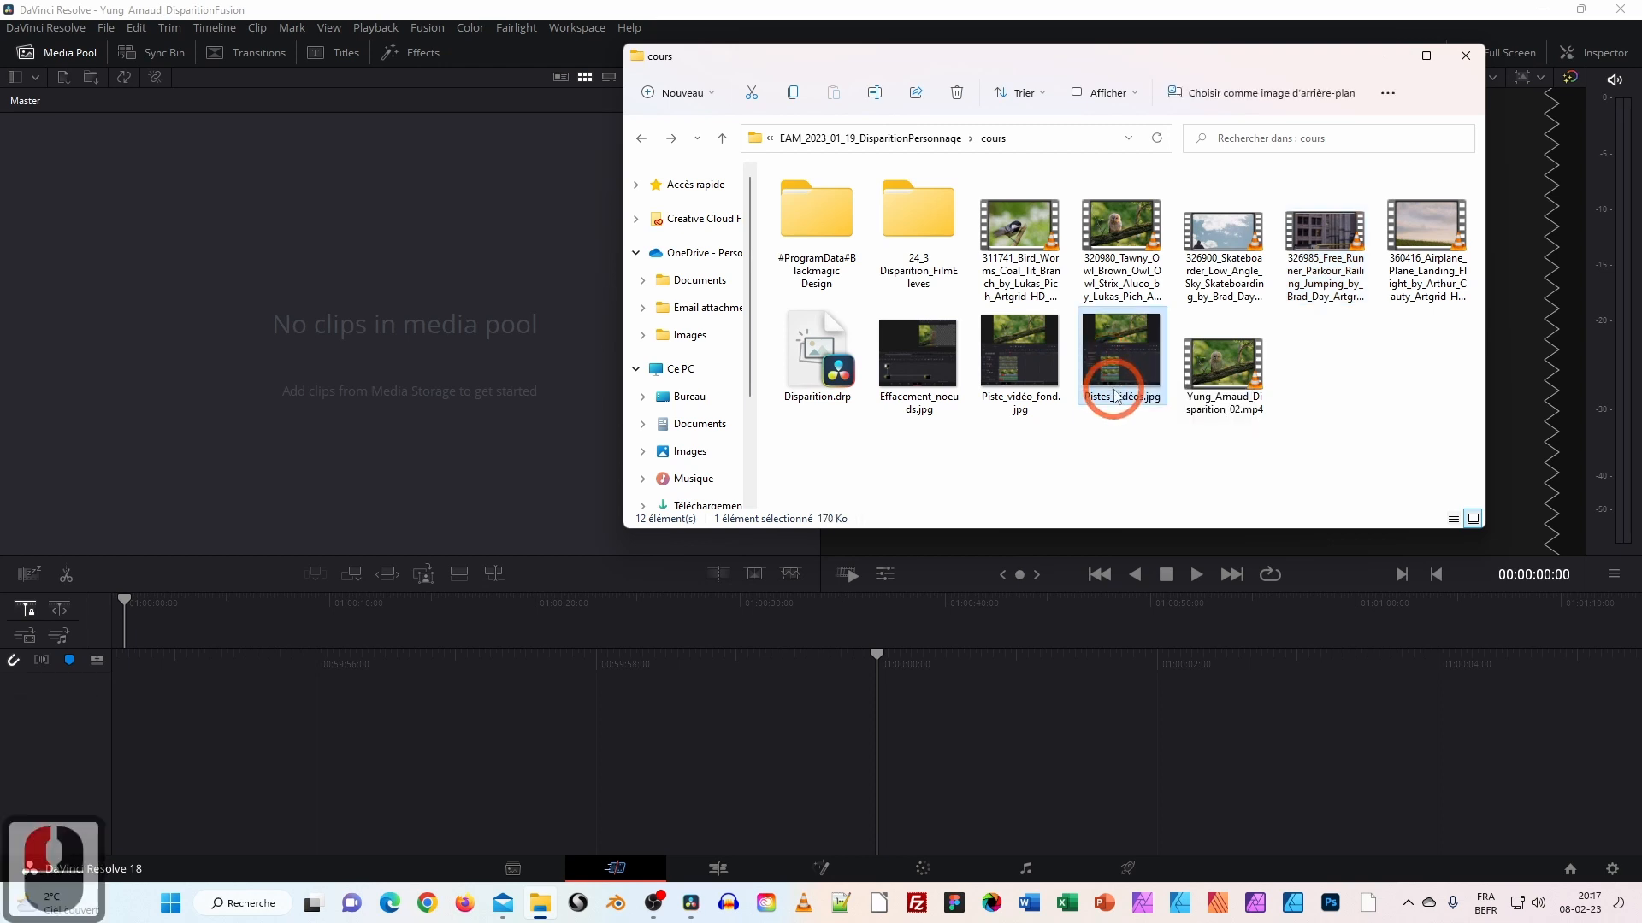
{"action": "left_click", "coordinate": [1142, 367]}
{"action": "double_click", "coordinate": [1141, 367]}
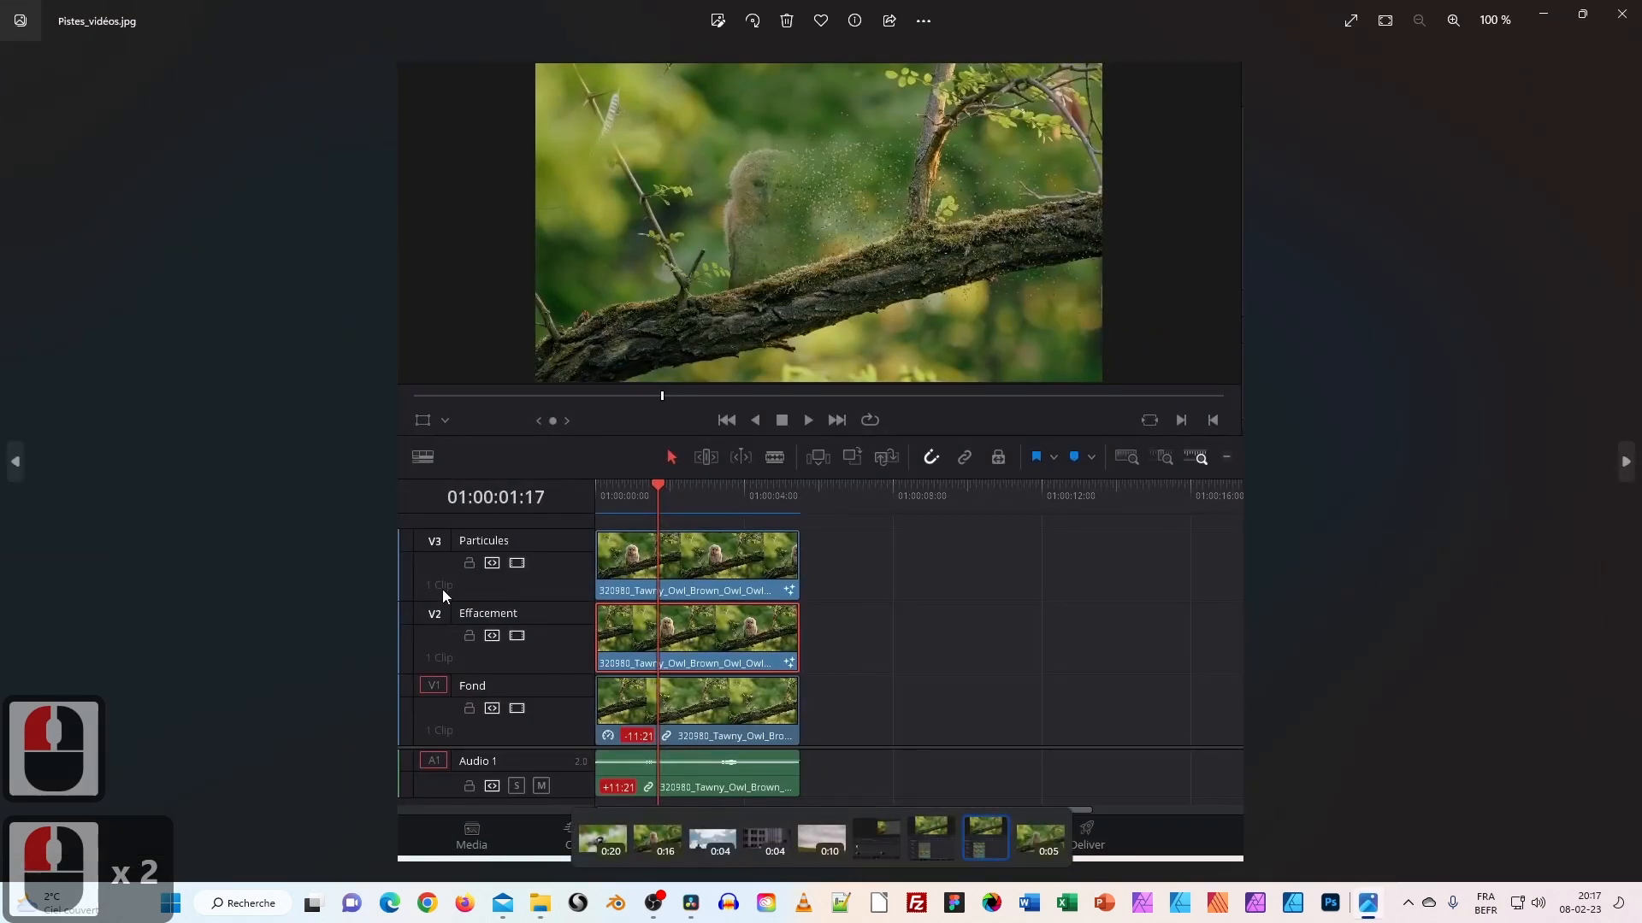
Review the Particules, Effacement and Fond track layout, close it, and return to Resolve.
{"action": "left_click_drag", "start_coordinate": [470, 640], "coordinate": [468, 669]}
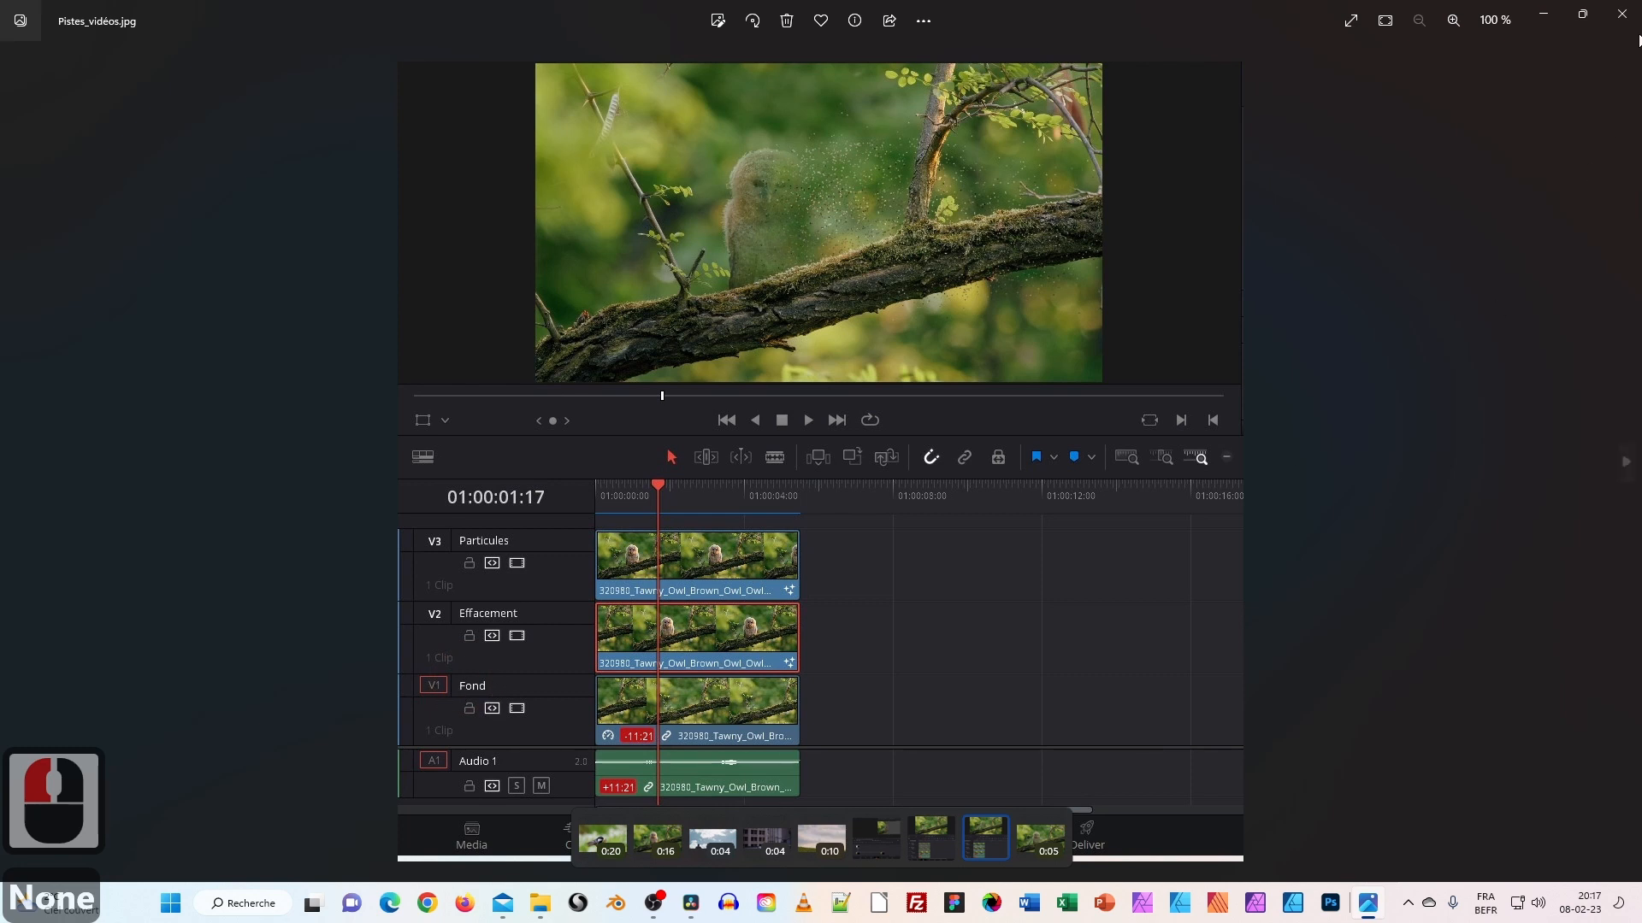
{"action": "left_click", "coordinate": [1622, 14]}
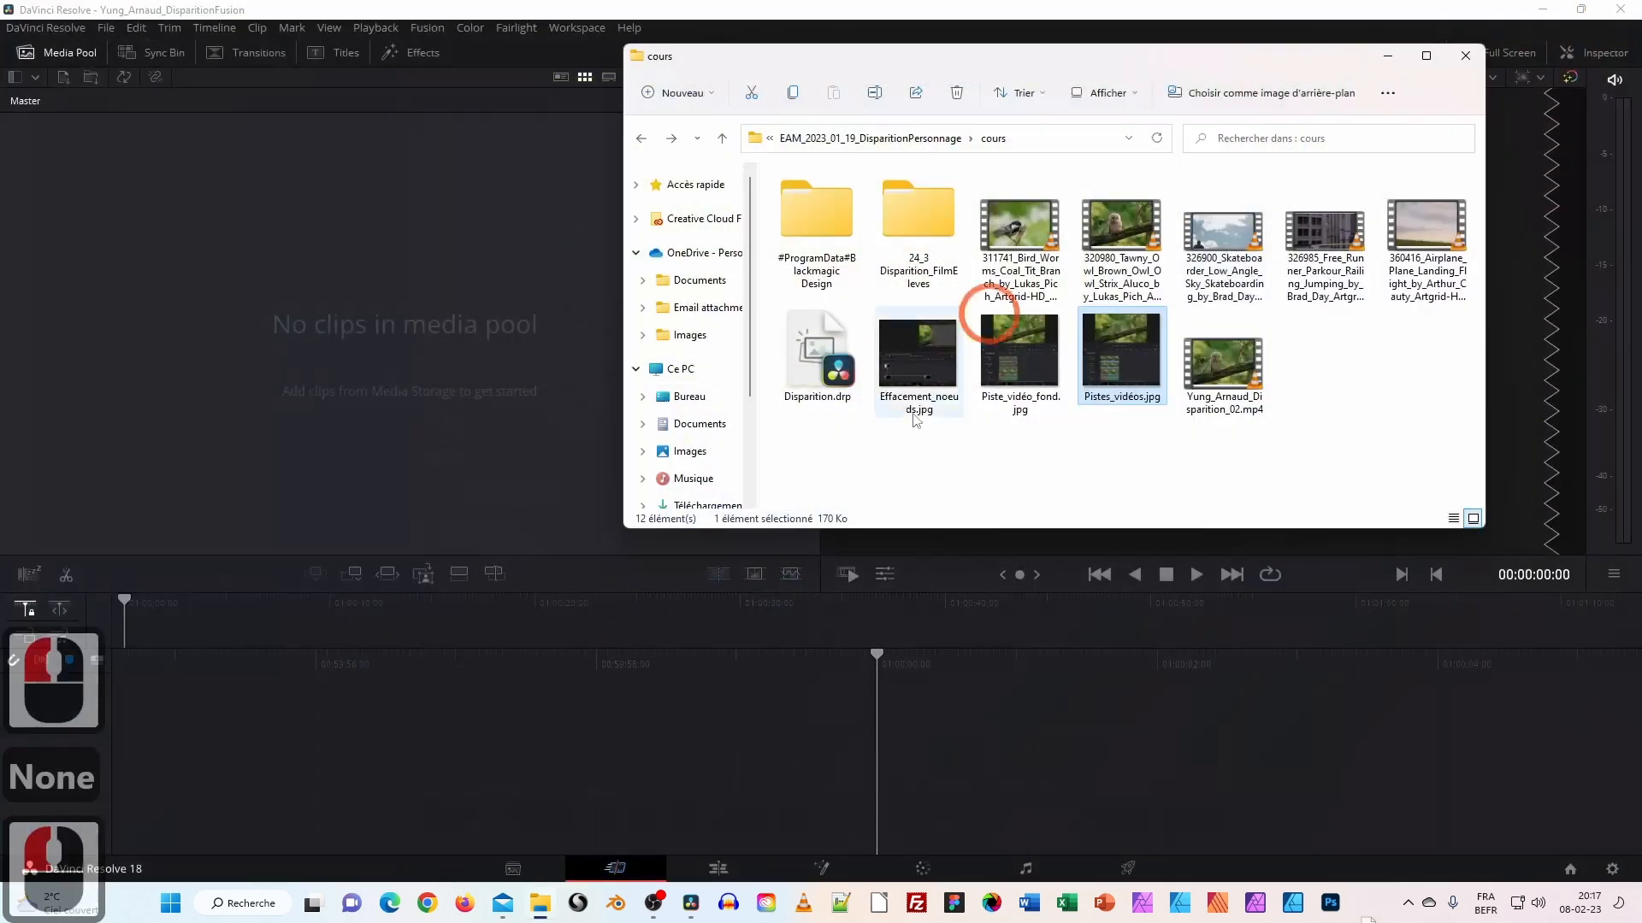
{"action": "left_click", "coordinate": [937, 377]}
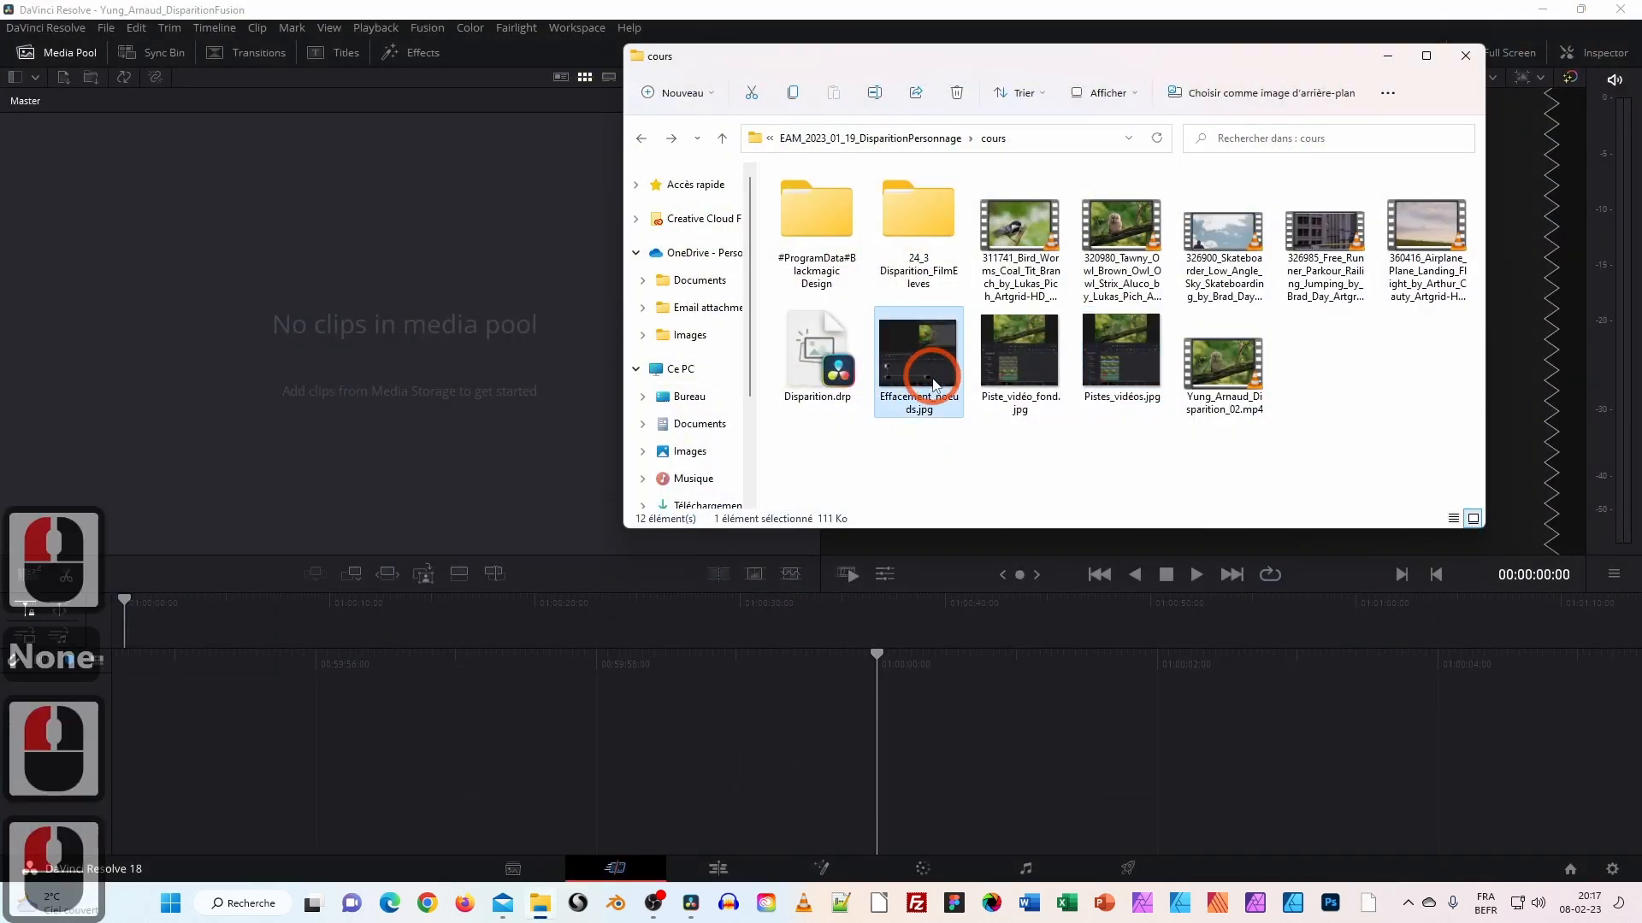
{"action": "left_click", "coordinate": [1250, 495]}
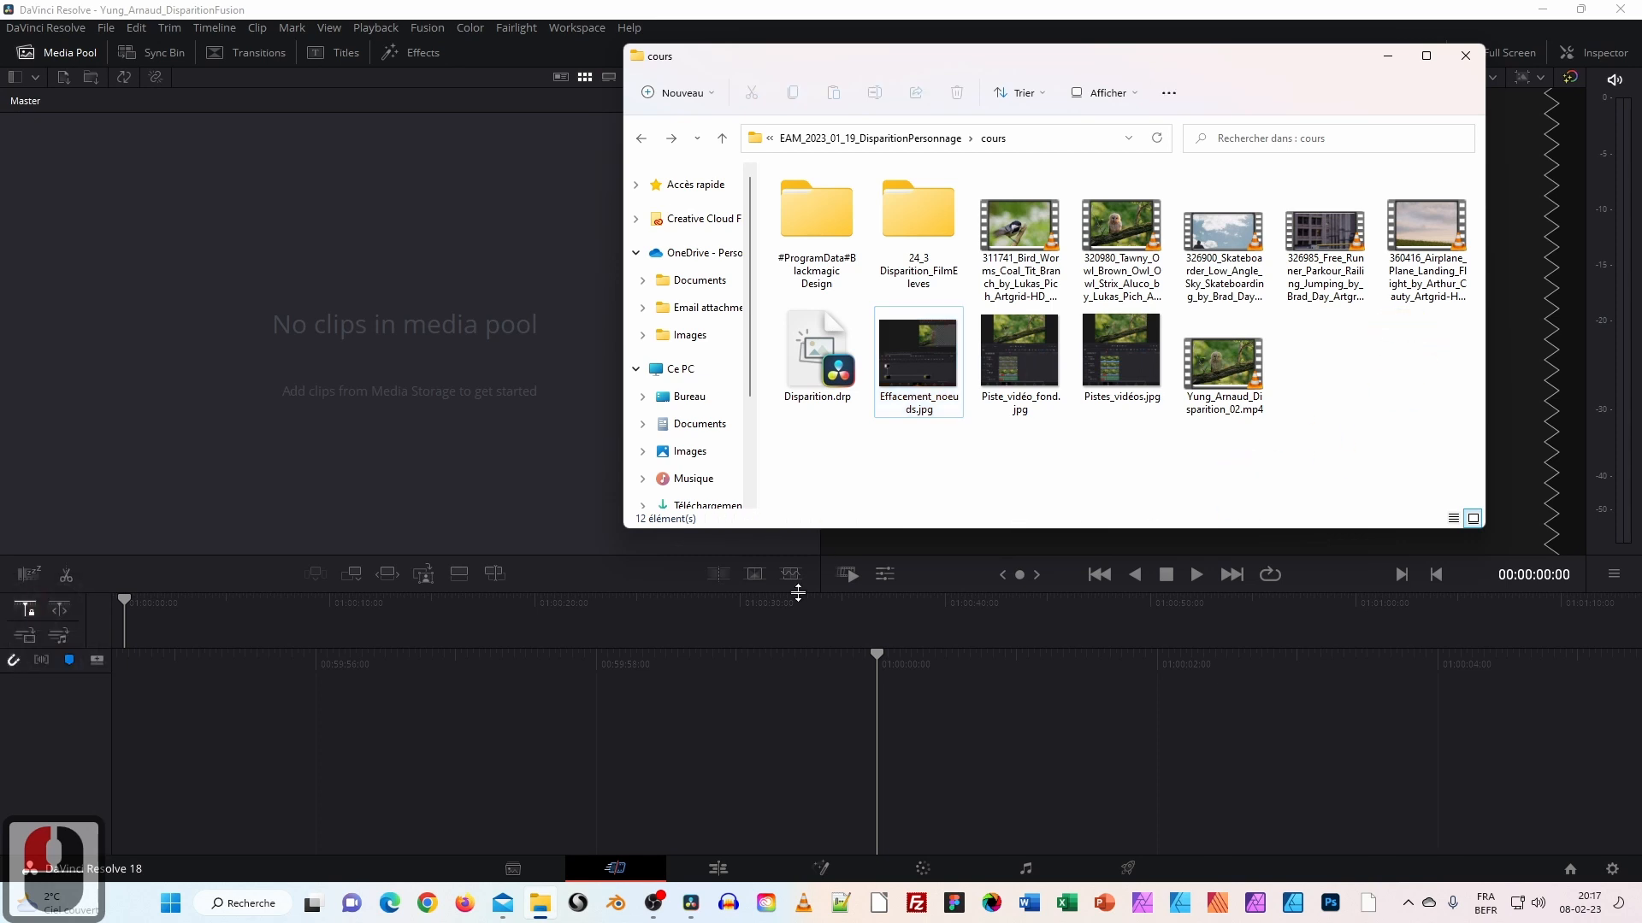
{"action": "left_click", "coordinate": [513, 869]}
On the Media page, create a new bin named Vidéos and open it.
{"action": "left_click", "coordinate": [322, 571]}
{"action": "right_click", "coordinate": [60, 577]}
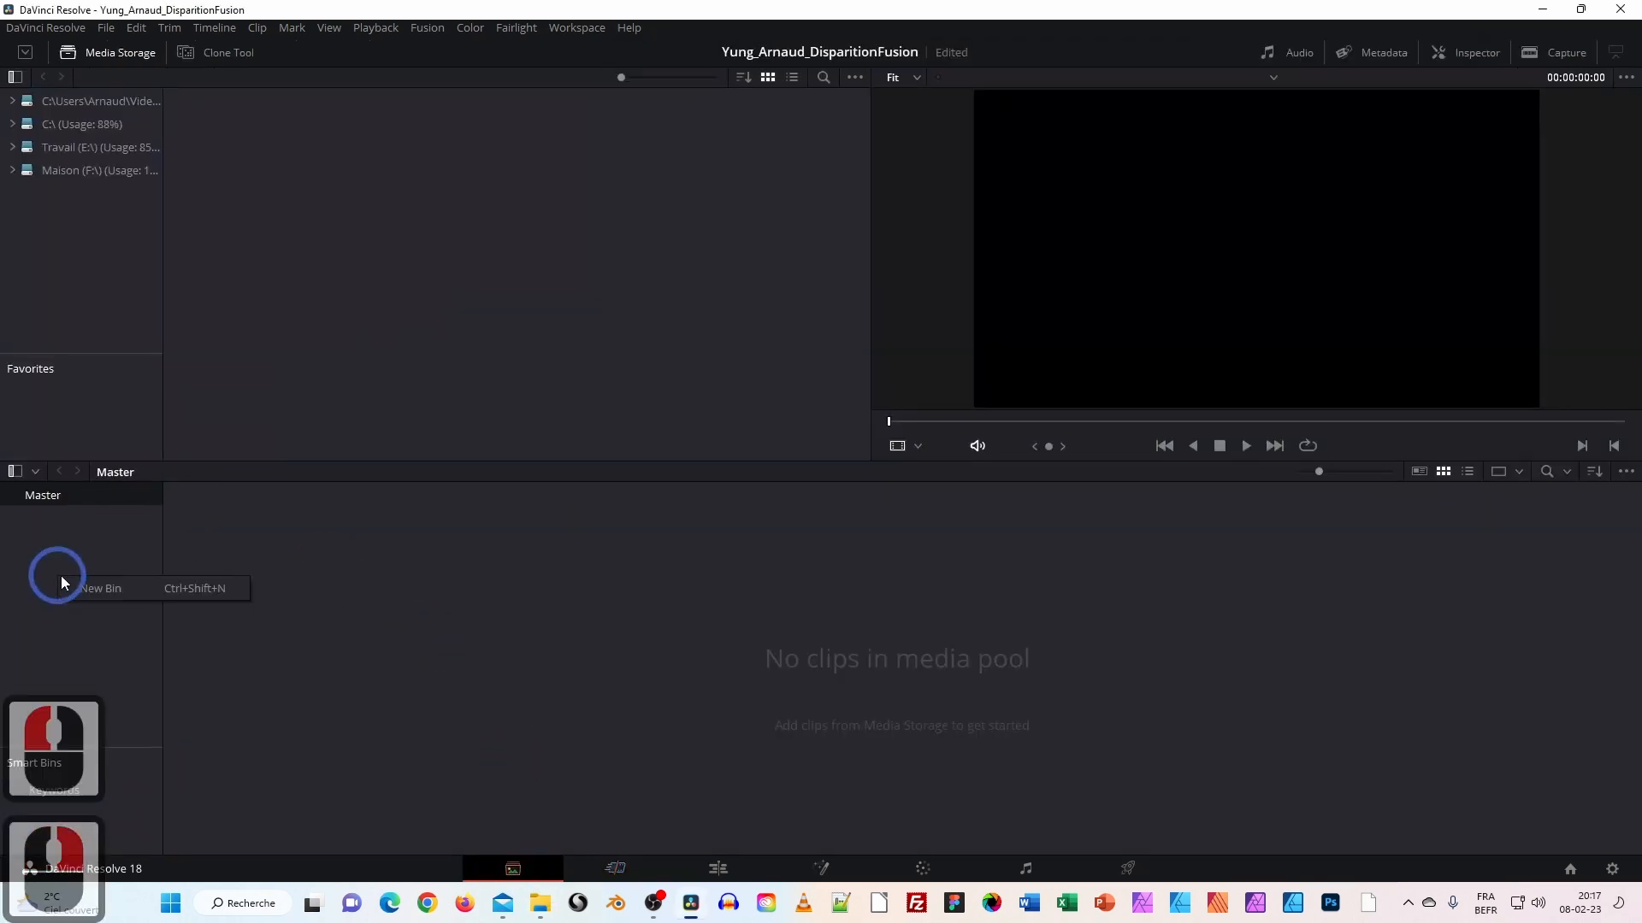
{"action": "left_click", "coordinate": [99, 586]}
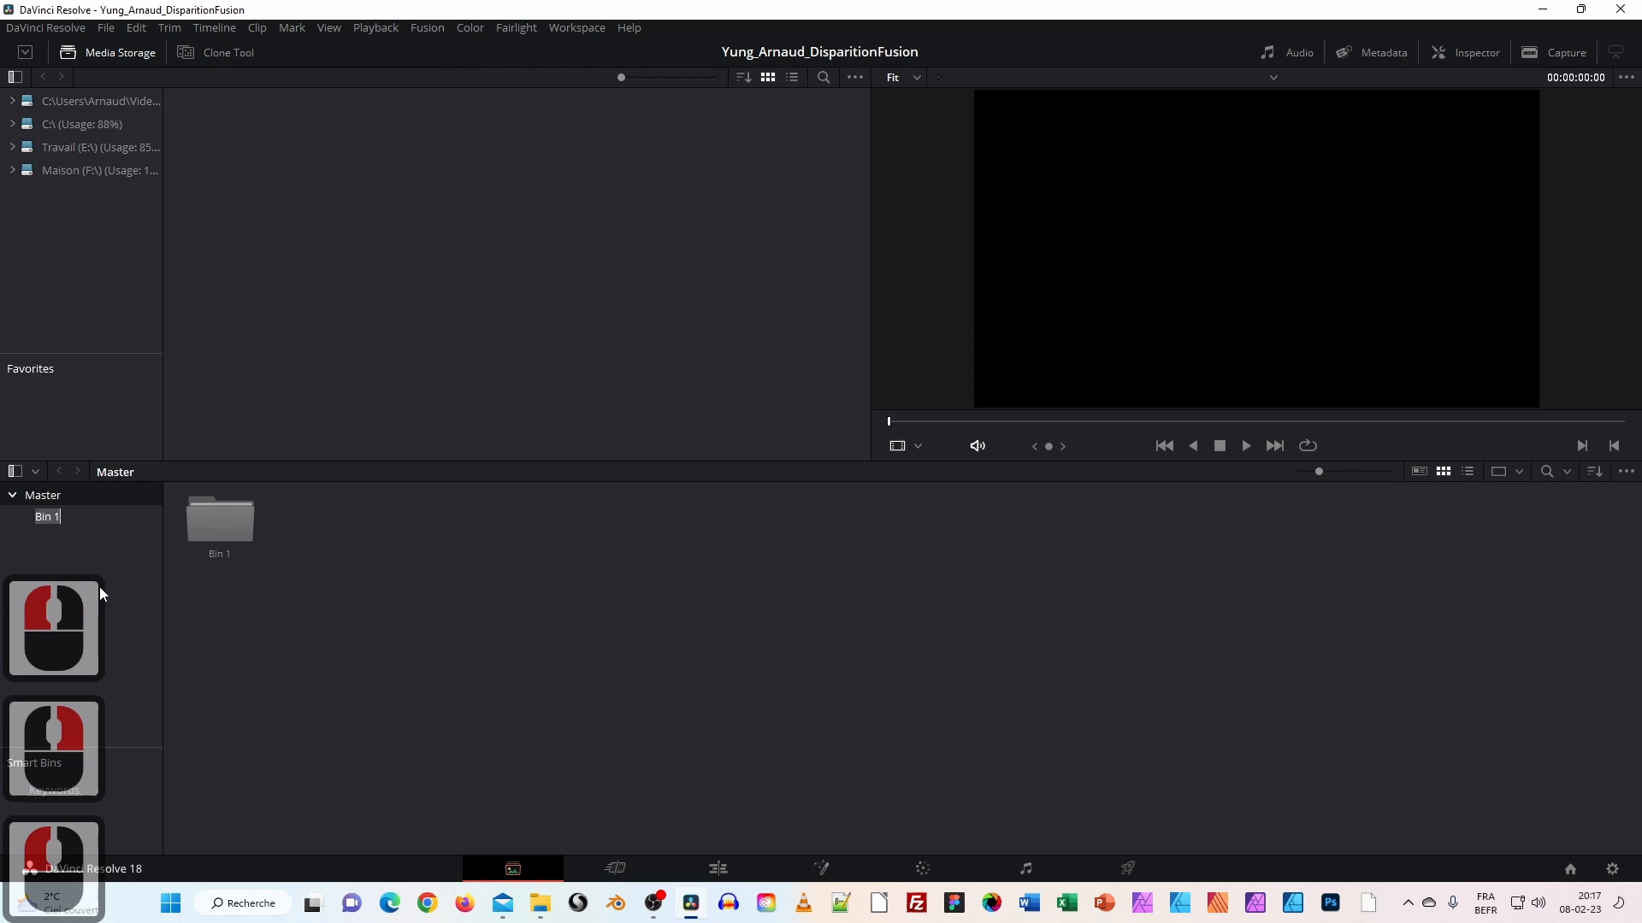
{"action": "type", "text": "Vidéos"}
{"action": "key", "text": "Return"}
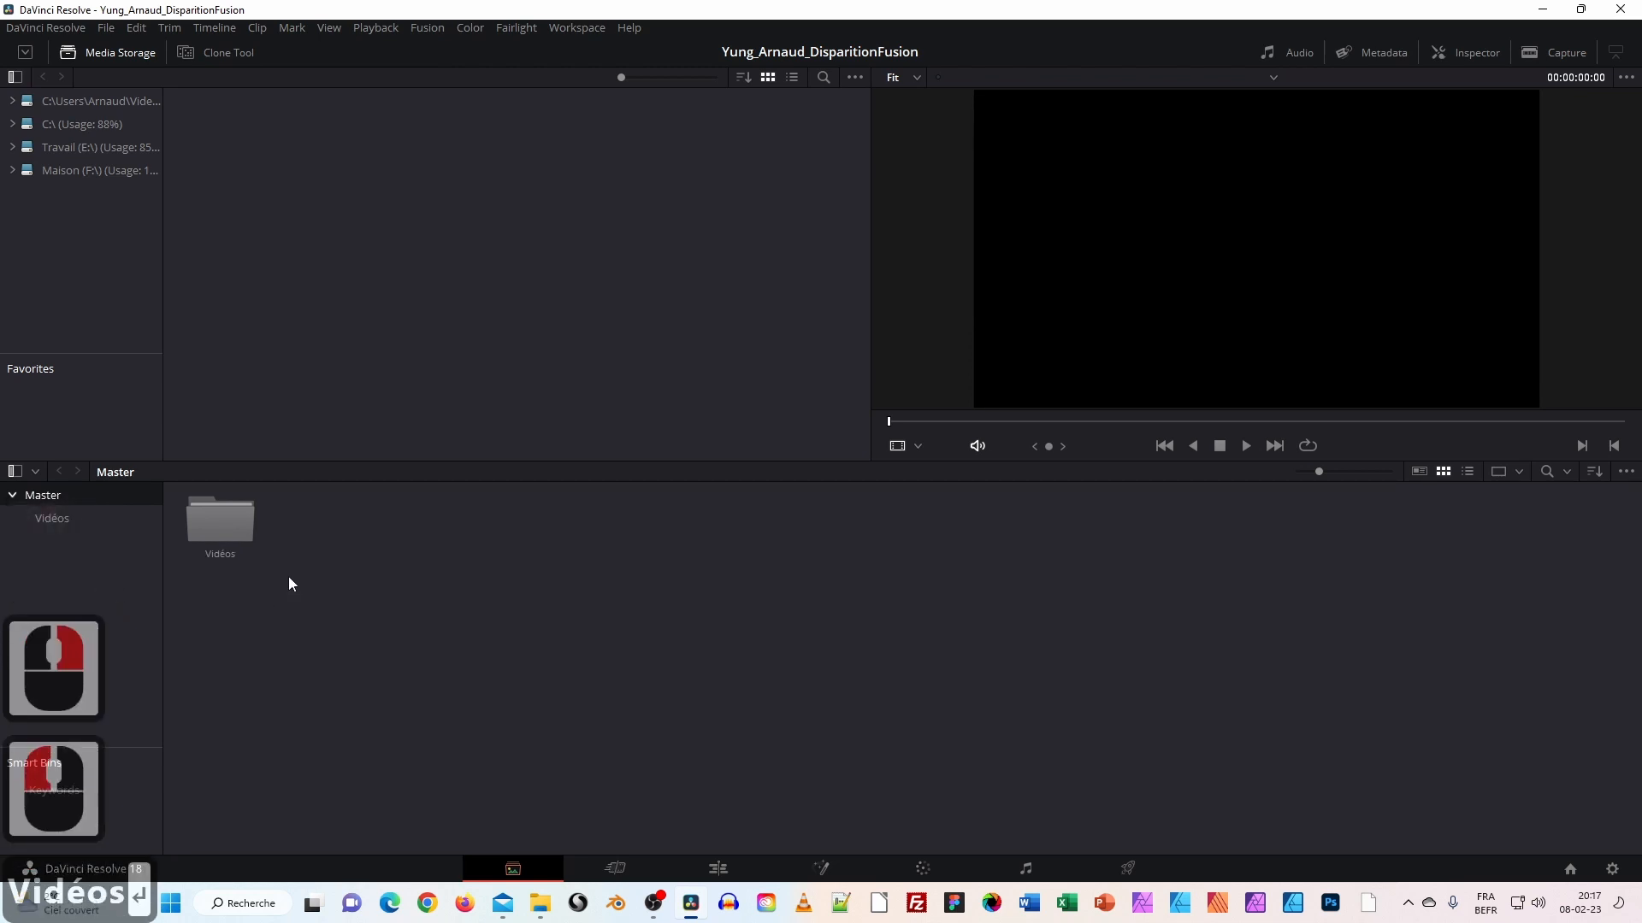
{"action": "double_click", "coordinate": [233, 530]}
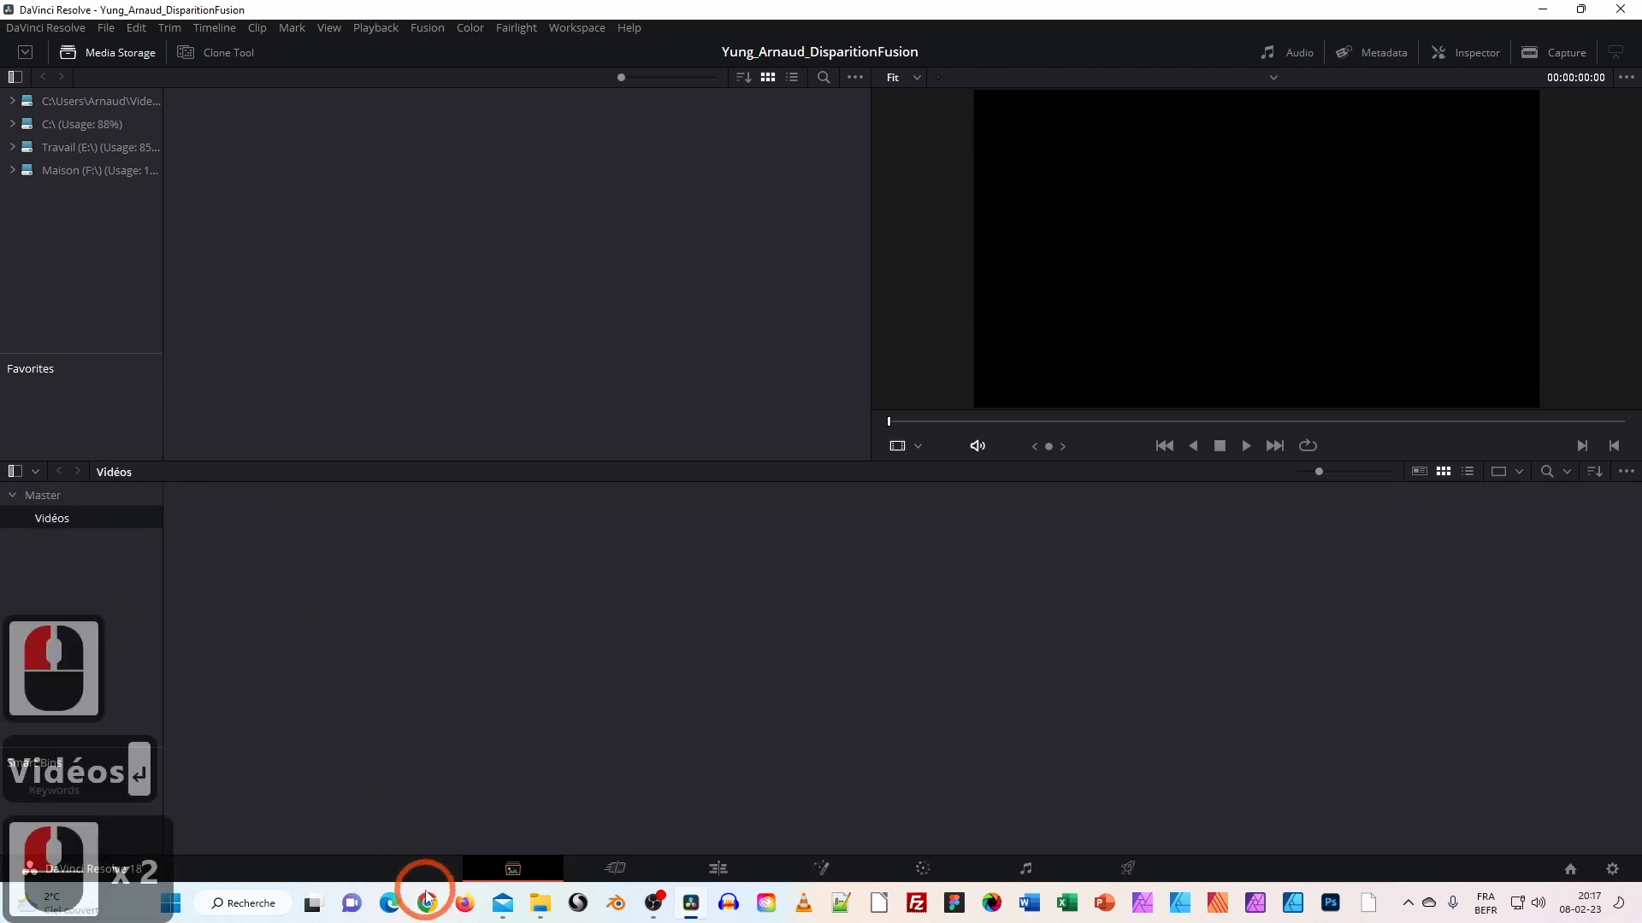
Import the owl clip 320980_Tawny_Owl from the cours folder into the Vidéos bin.
{"action": "left_click", "coordinate": [541, 903]}
{"action": "left_click_drag", "start_coordinate": [1121, 231], "coordinate": [361, 577]}
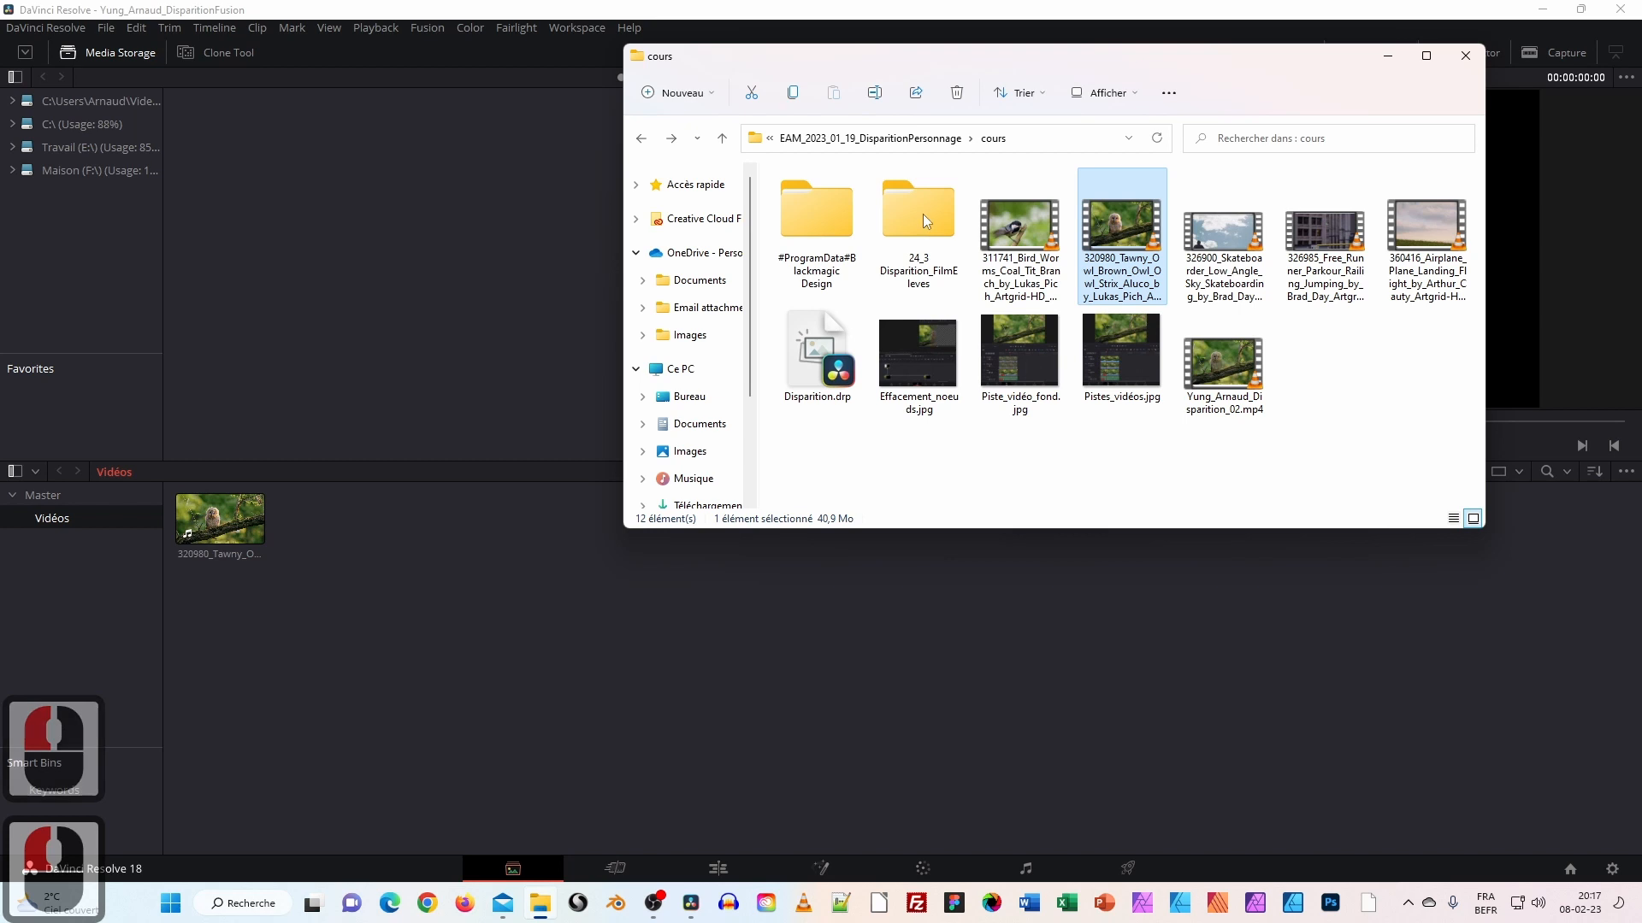
{"action": "left_click", "coordinate": [1390, 55]}
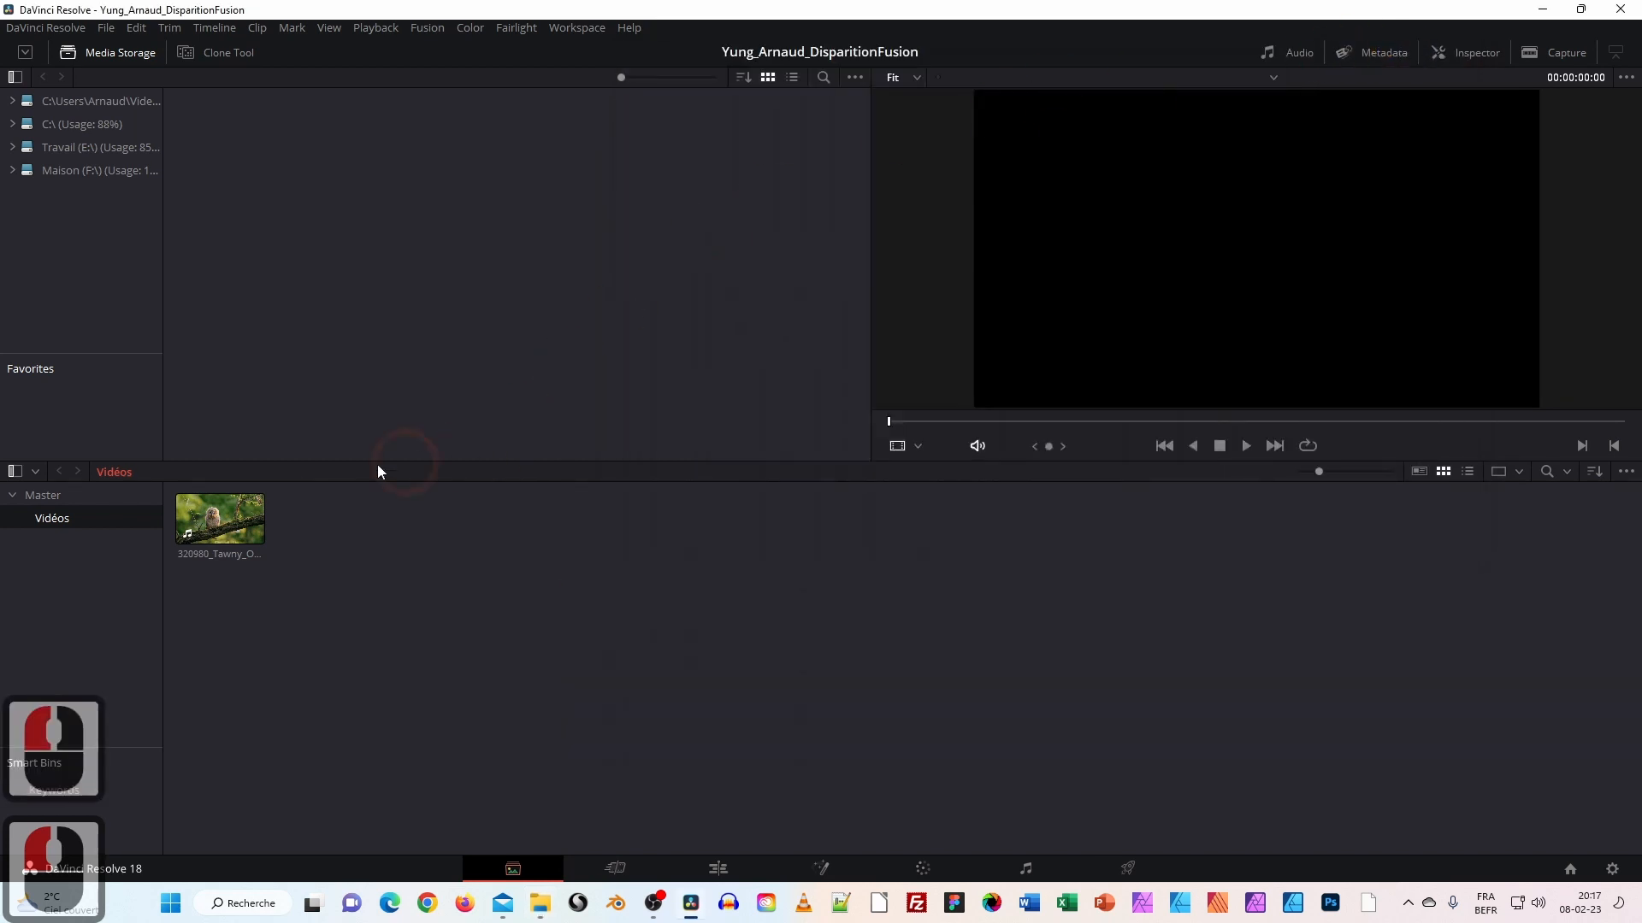
{"action": "left_click", "coordinate": [719, 870]}
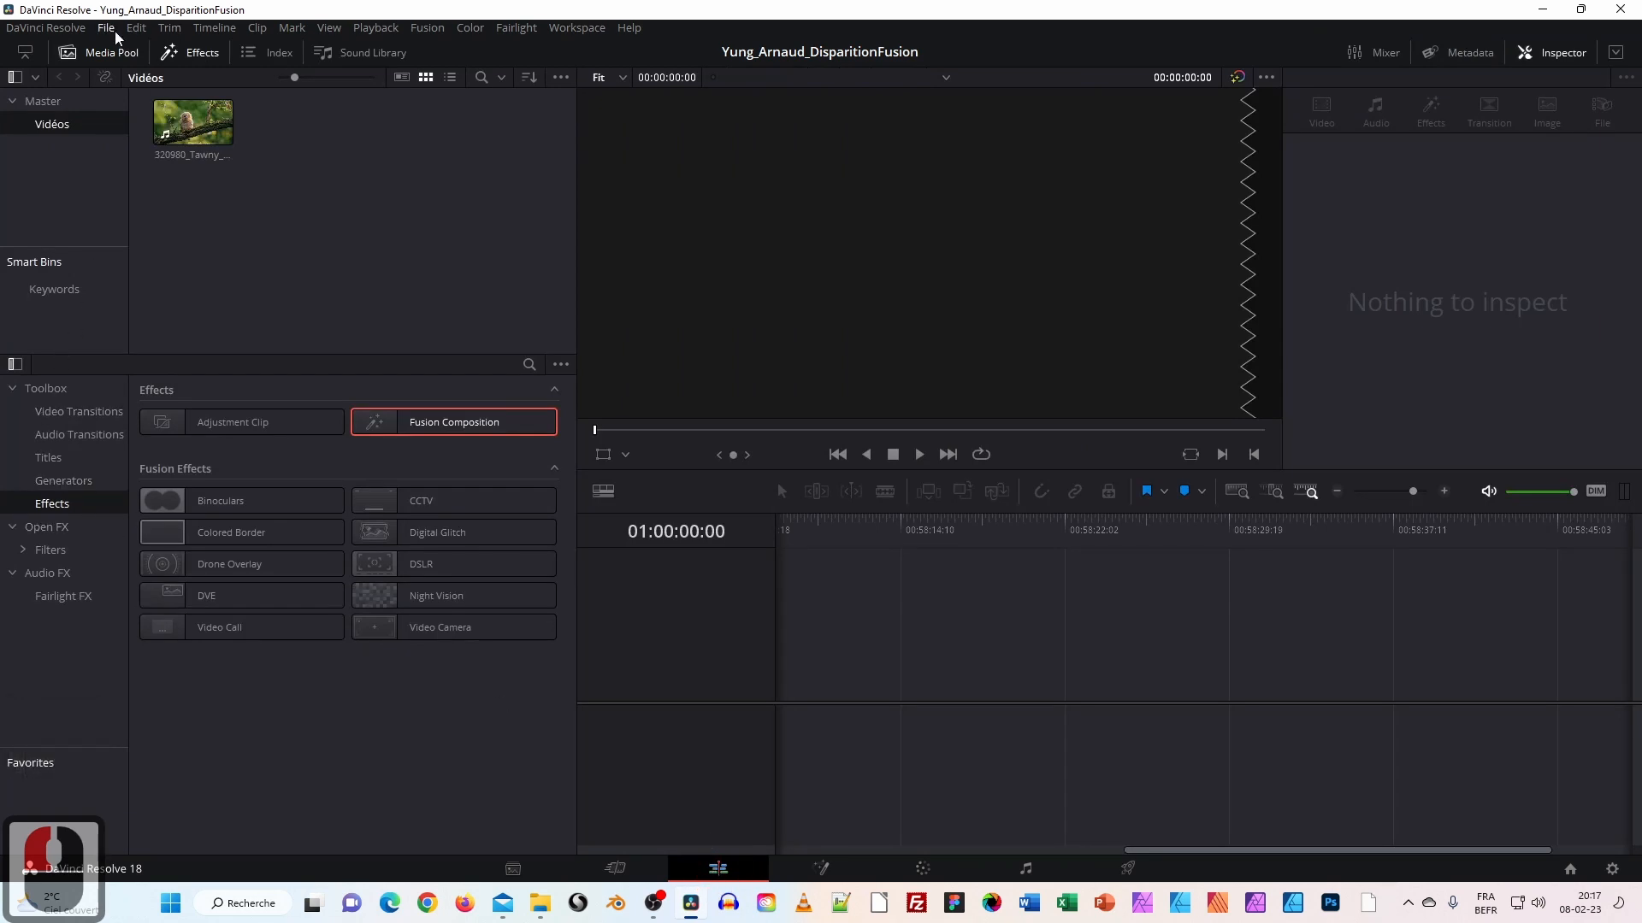
Toggle the Media Pool and Effects panels, leaving the Vidéos bin and Toolbox effects visible.
{"action": "left_click", "coordinate": [135, 57]}
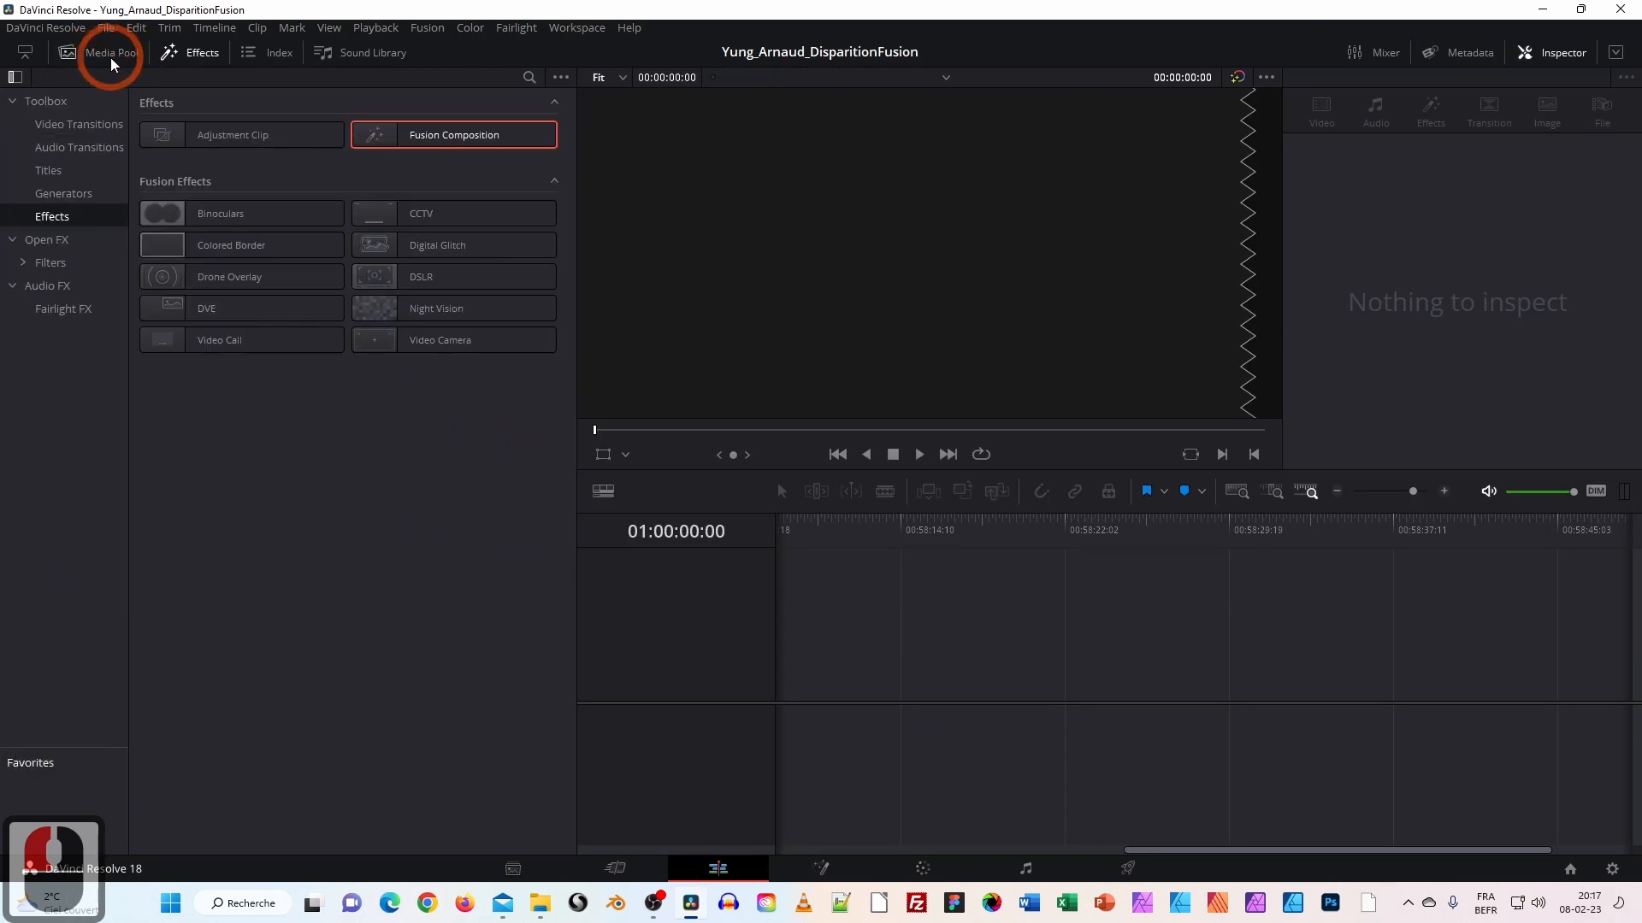
{"action": "left_click", "coordinate": [173, 62]}
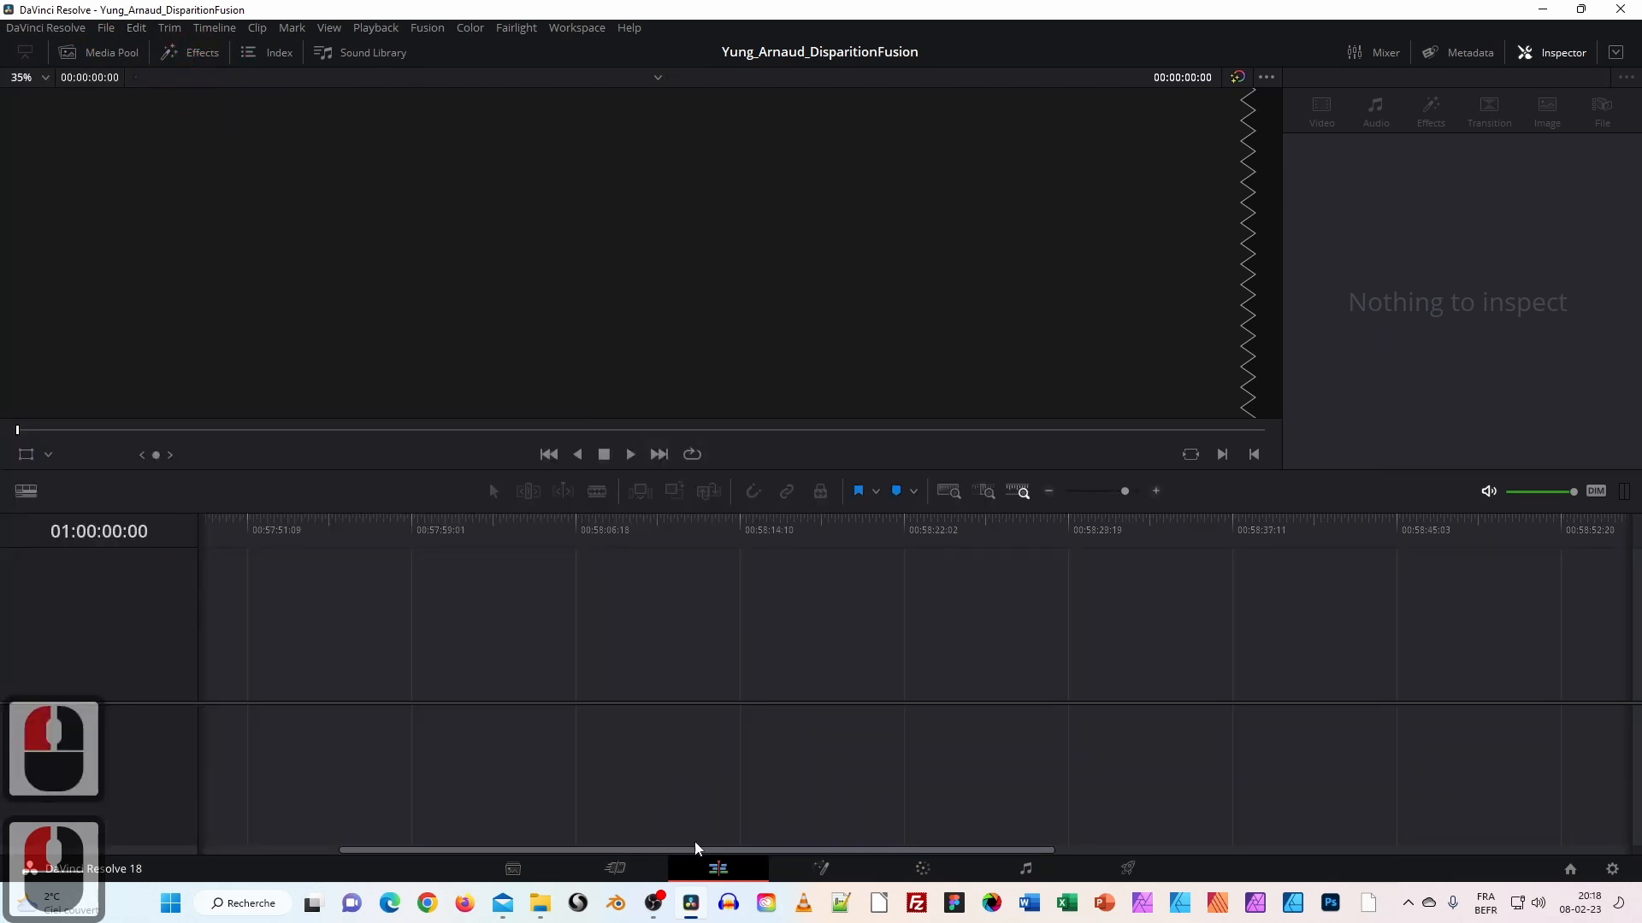
{"action": "left_click", "coordinate": [197, 56]}
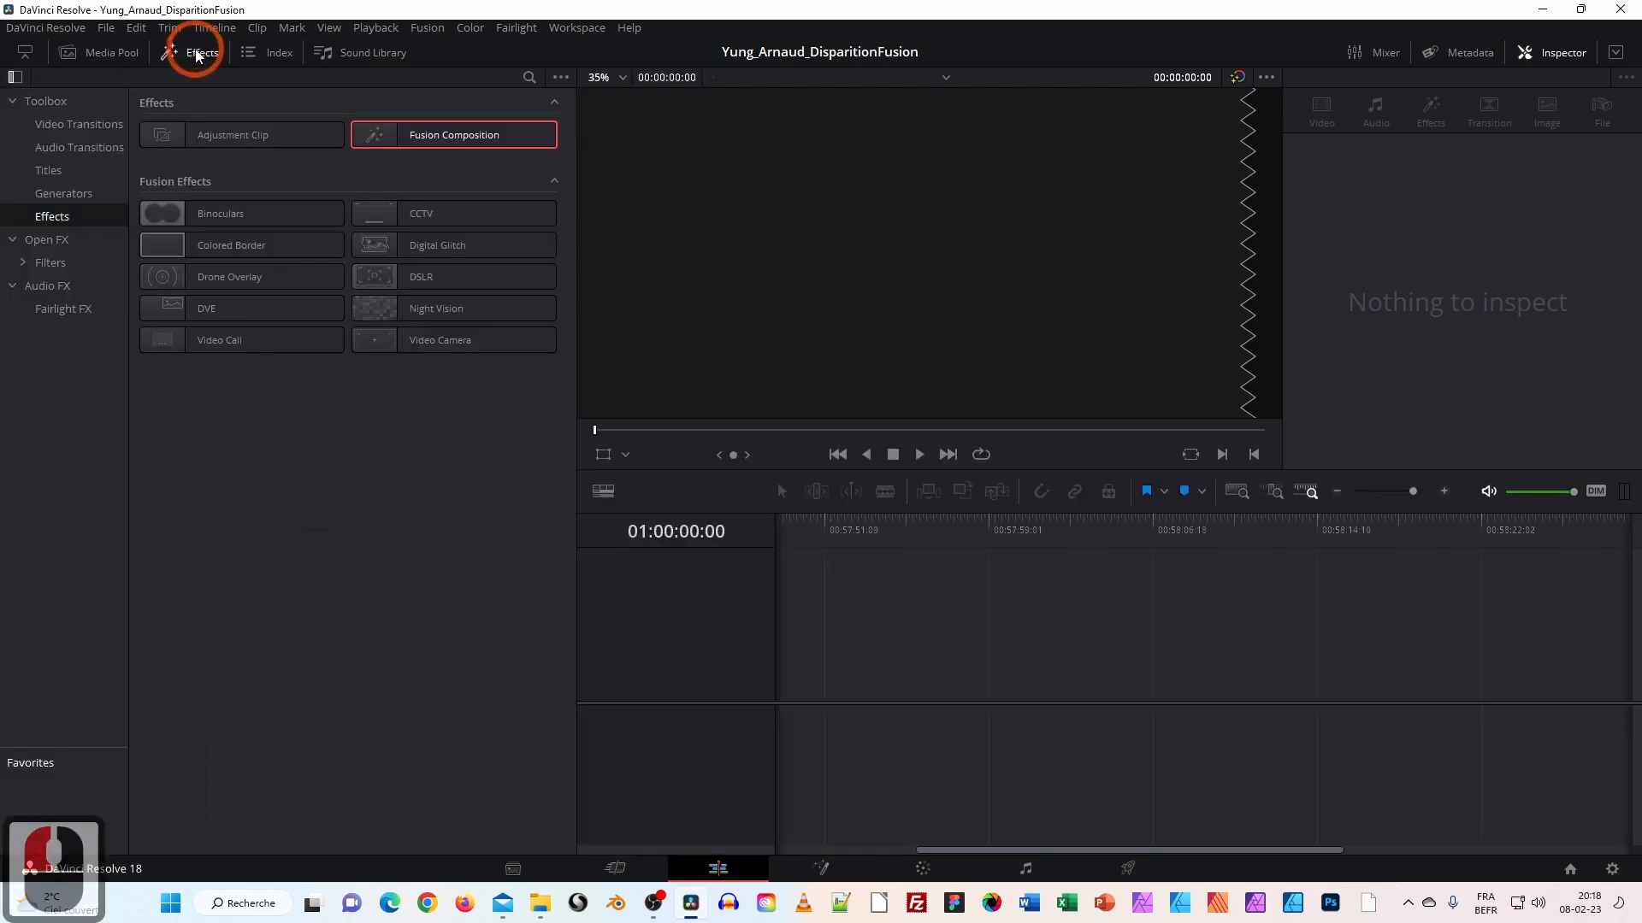
{"action": "left_click", "coordinate": [107, 52]}
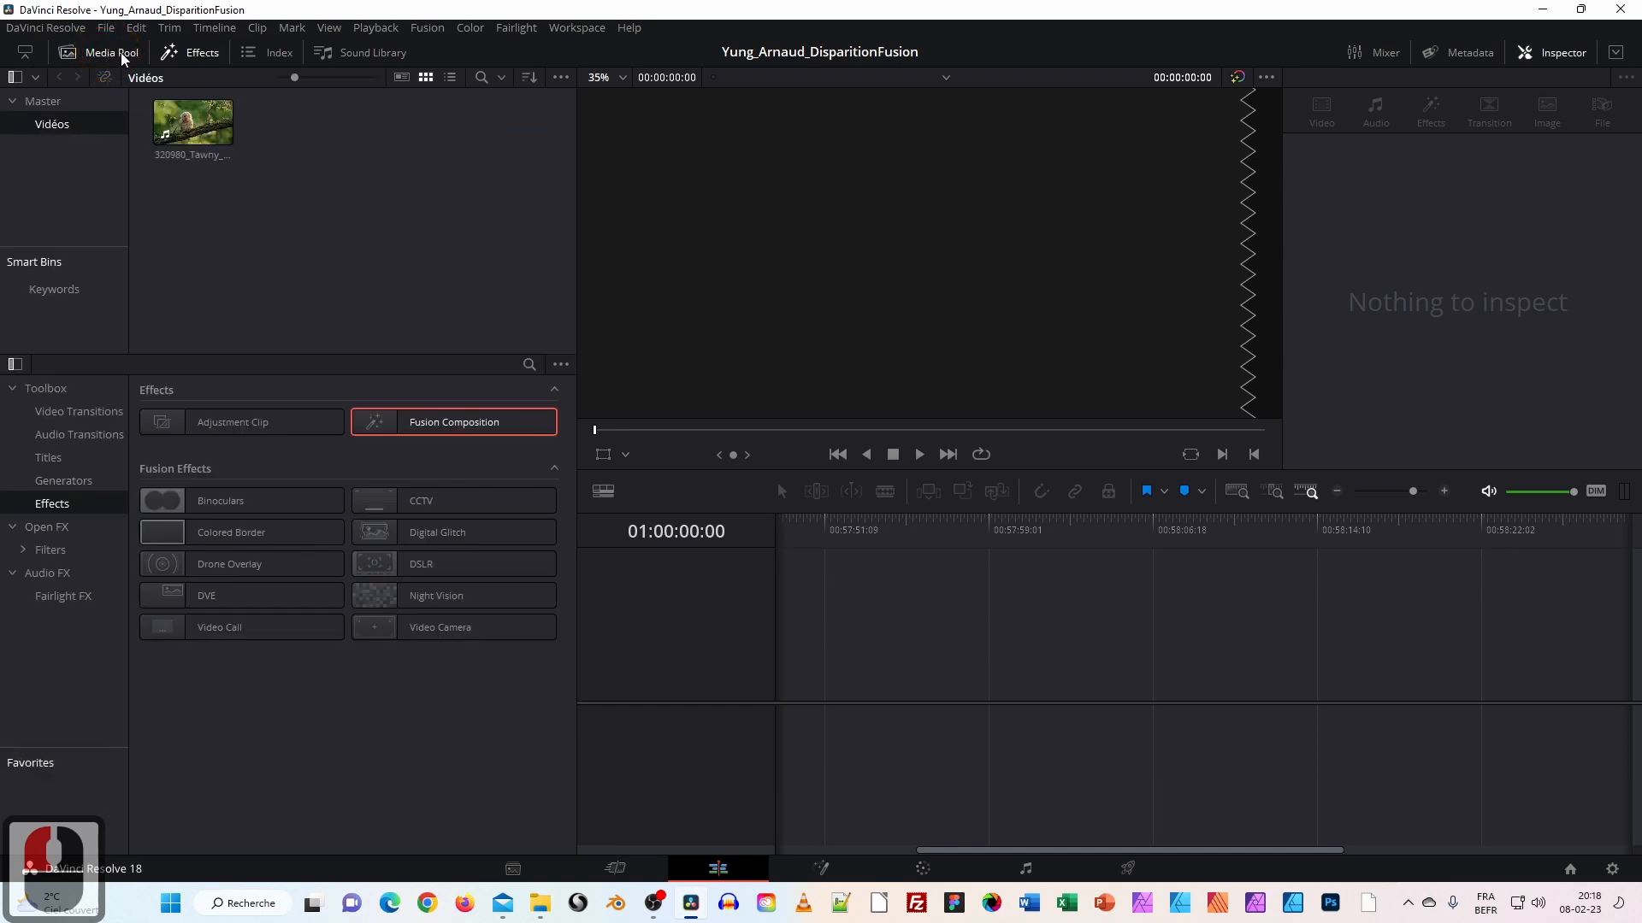
{"action": "left_click", "coordinate": [51, 122]}
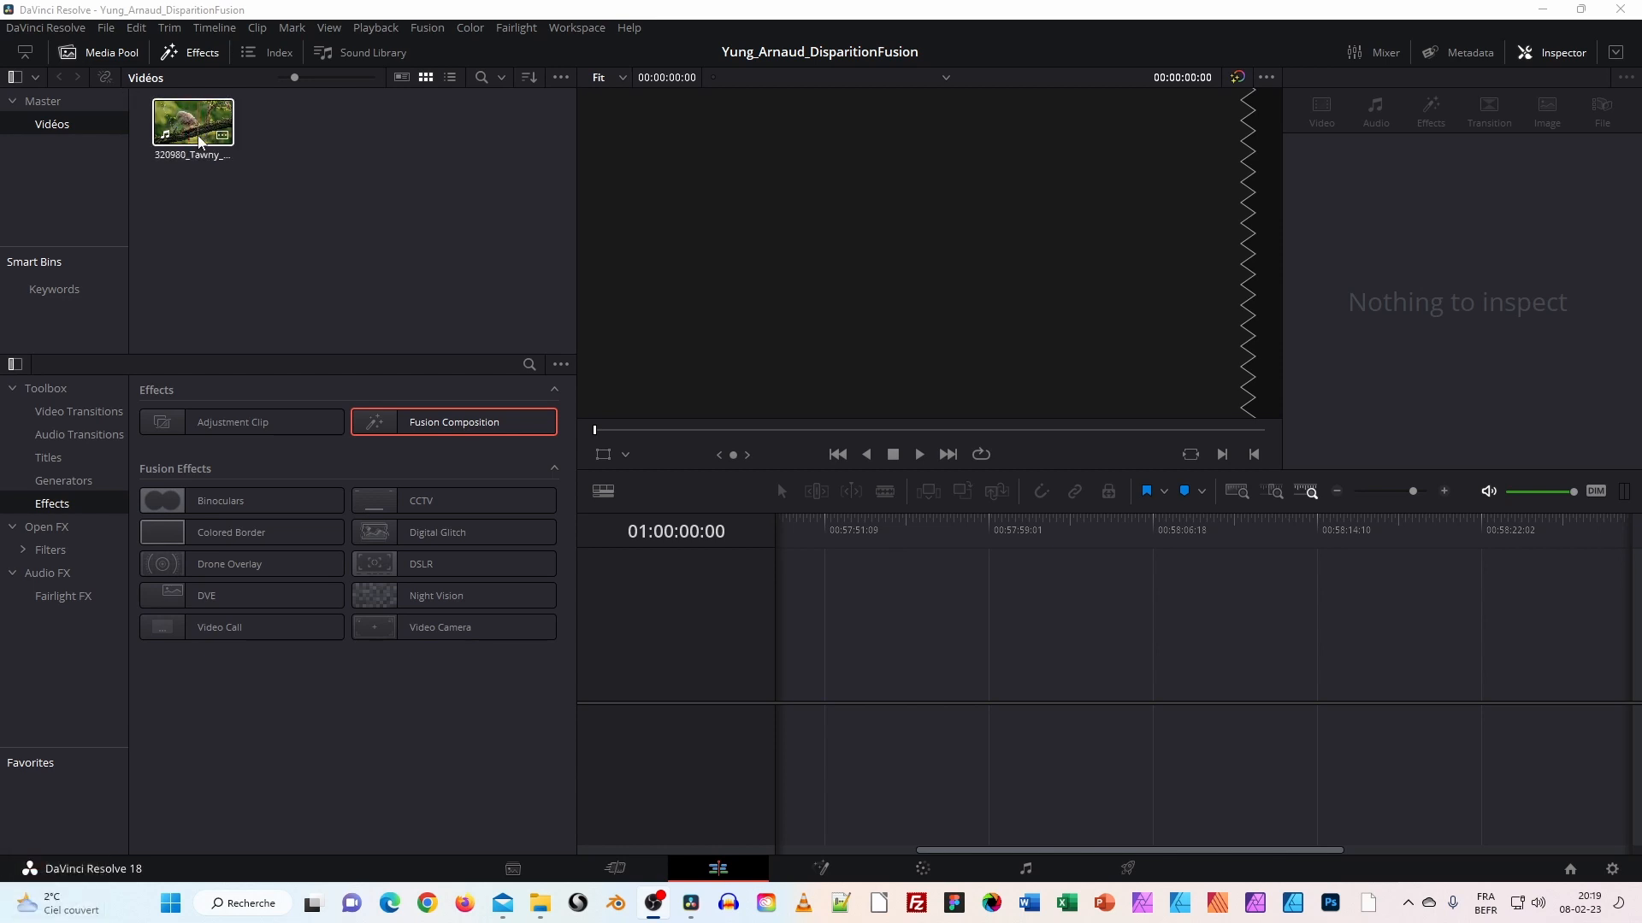
{"action": "left_click", "coordinate": [111, 52]}
{"action": "left_click", "coordinate": [107, 52]}
{"action": "left_click", "coordinate": [189, 53]}
{"action": "left_click", "coordinate": [192, 53]}
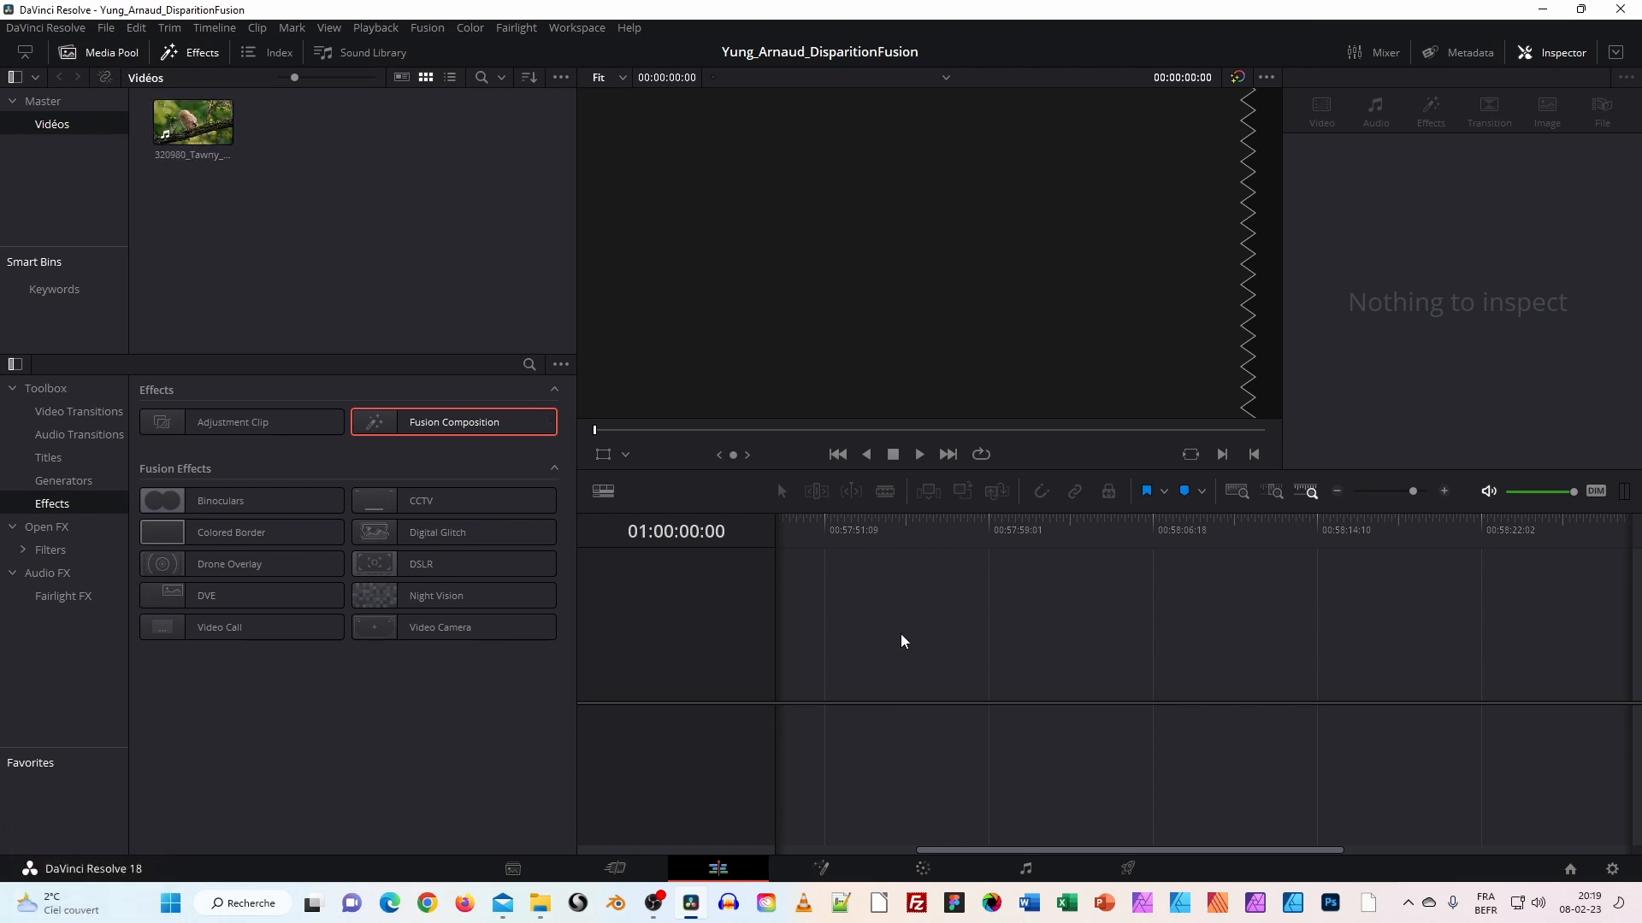
Create Timeline 1 from the owl clip, then delete its clips to leave it empty.
{"action": "left_click_drag", "start_coordinate": [171, 128], "coordinate": [778, 656]}
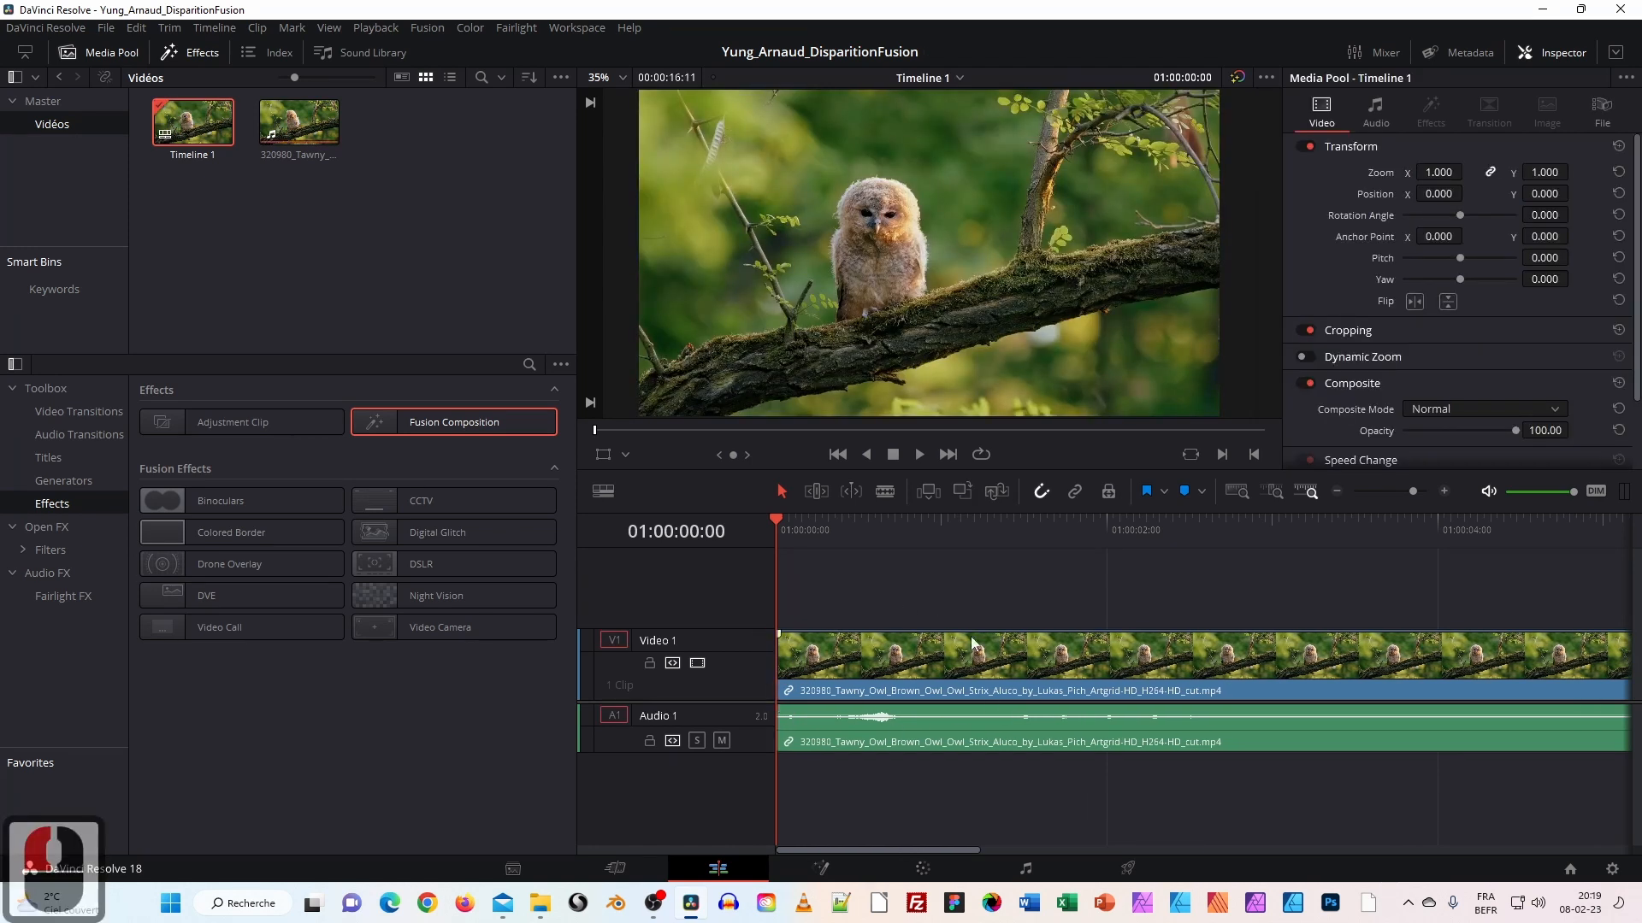
{"action": "left_click_drag", "start_coordinate": [914, 589], "coordinate": [981, 790]}
{"action": "key", "text": "Delete"}
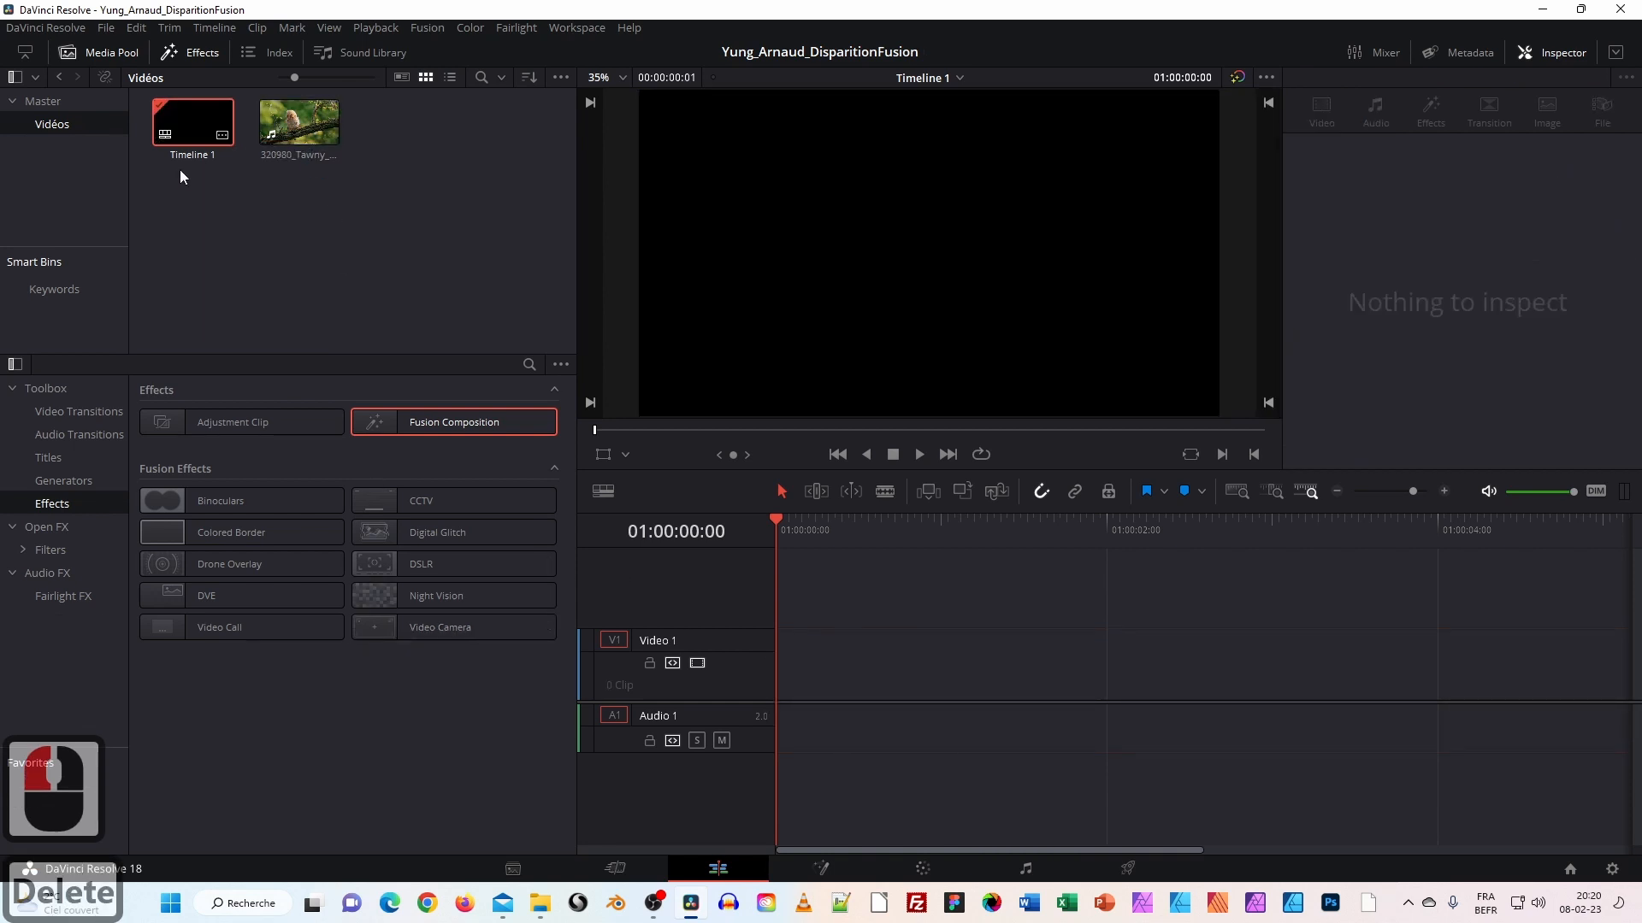
Browse the Toolbox and Open FX categories until Effects lists Fusion Composition.
{"action": "double_click", "coordinate": [47, 389]}
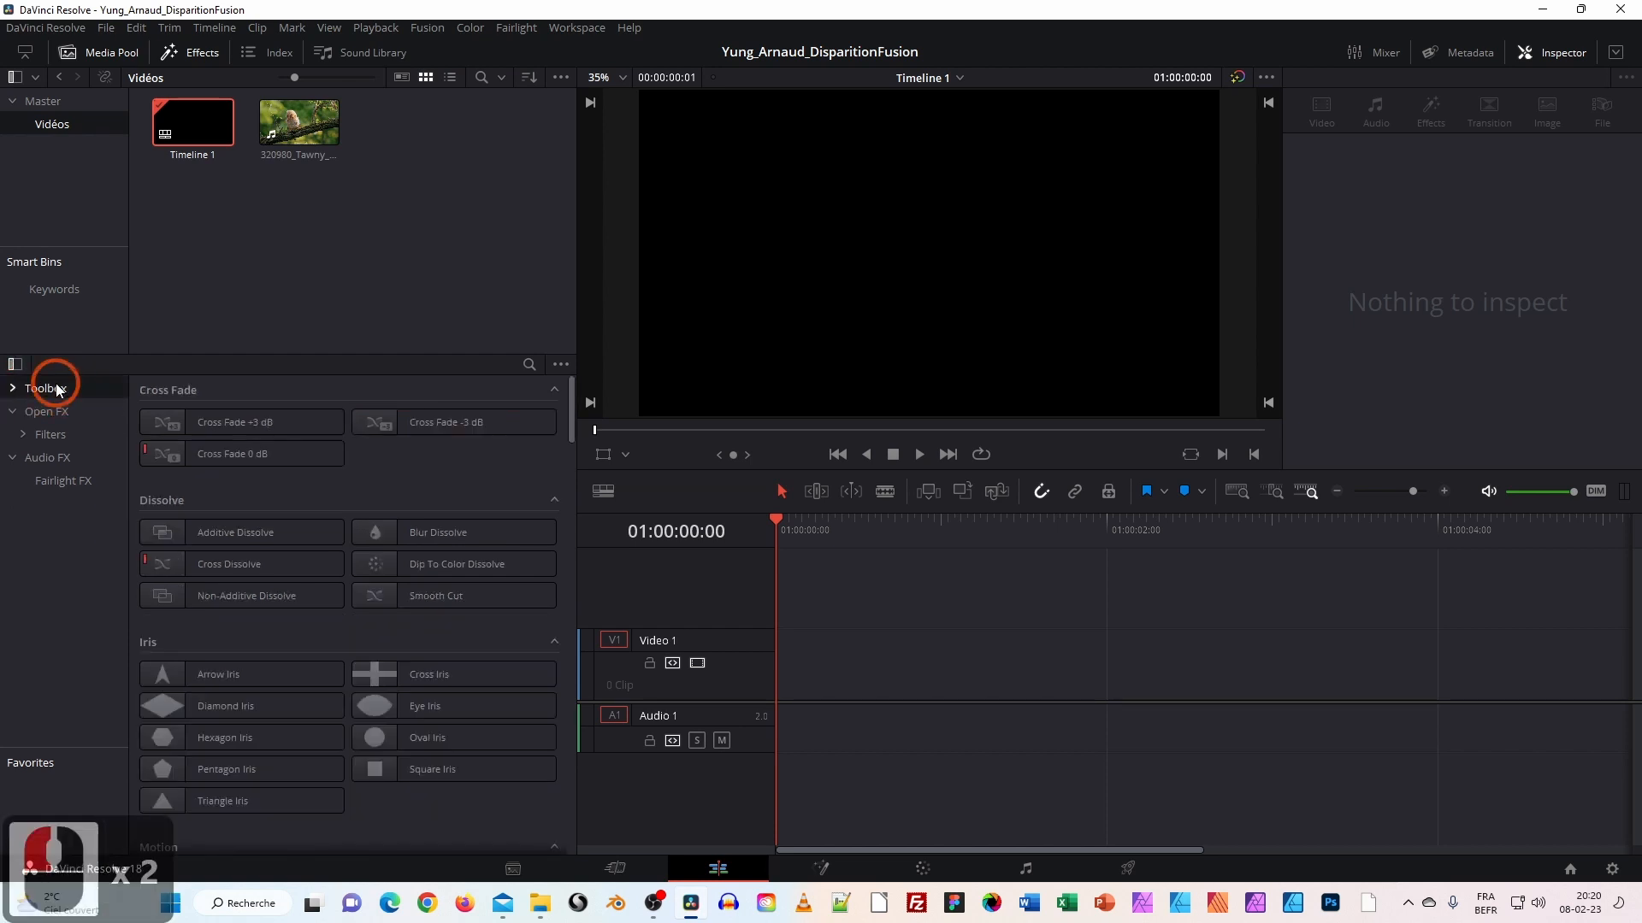
{"action": "double_click", "coordinate": [20, 413]}
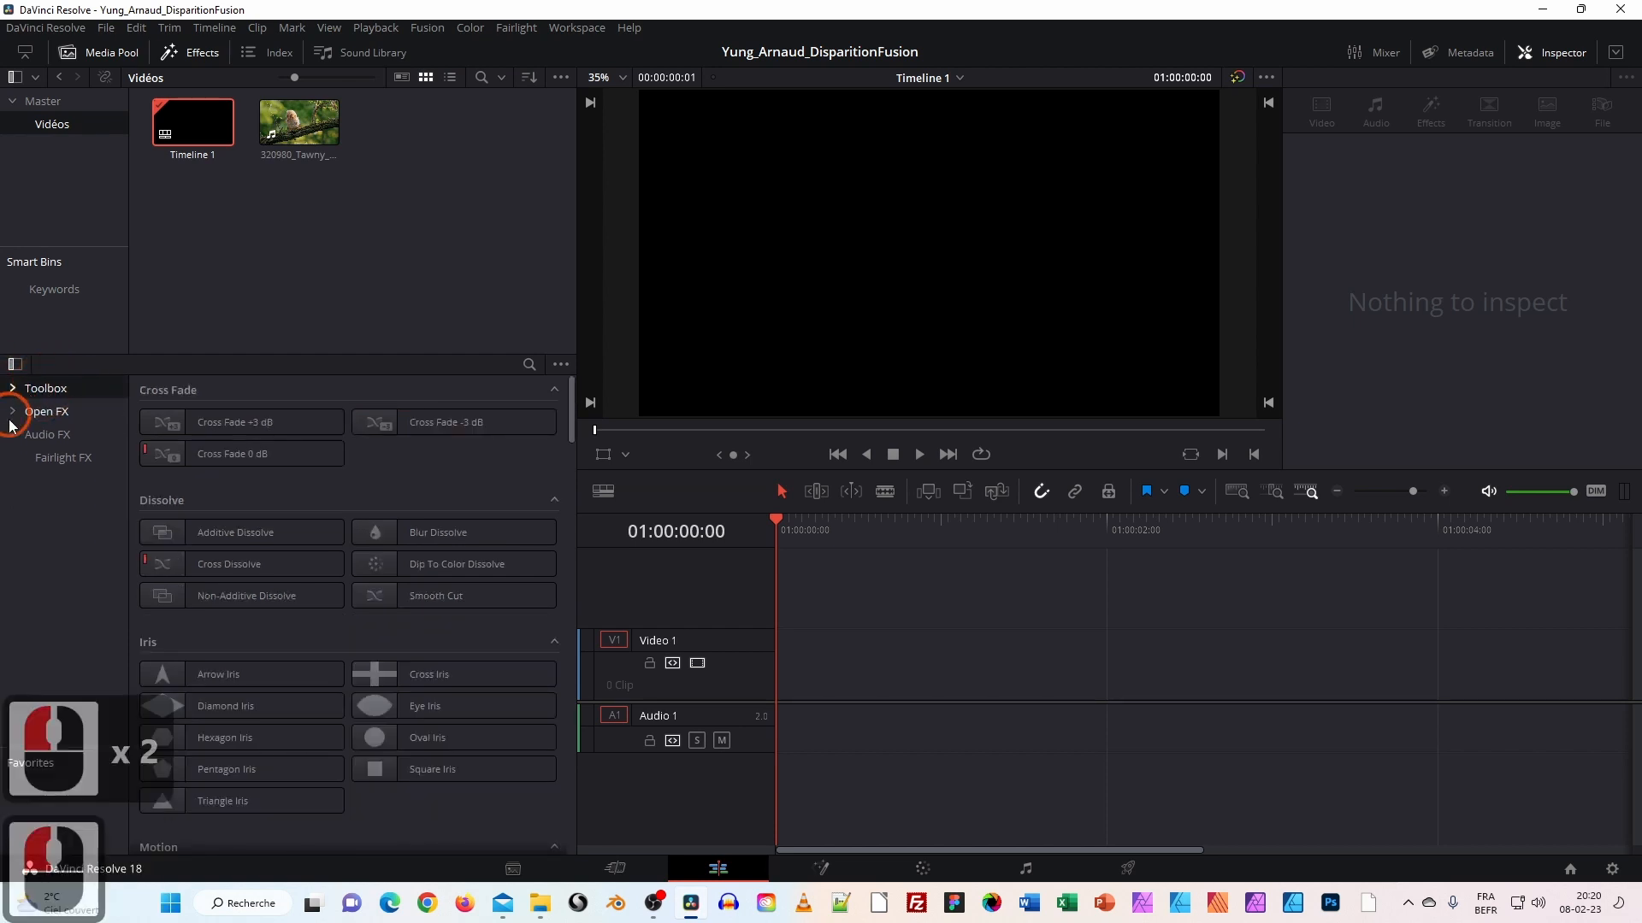
{"action": "double_click", "coordinate": [14, 392]}
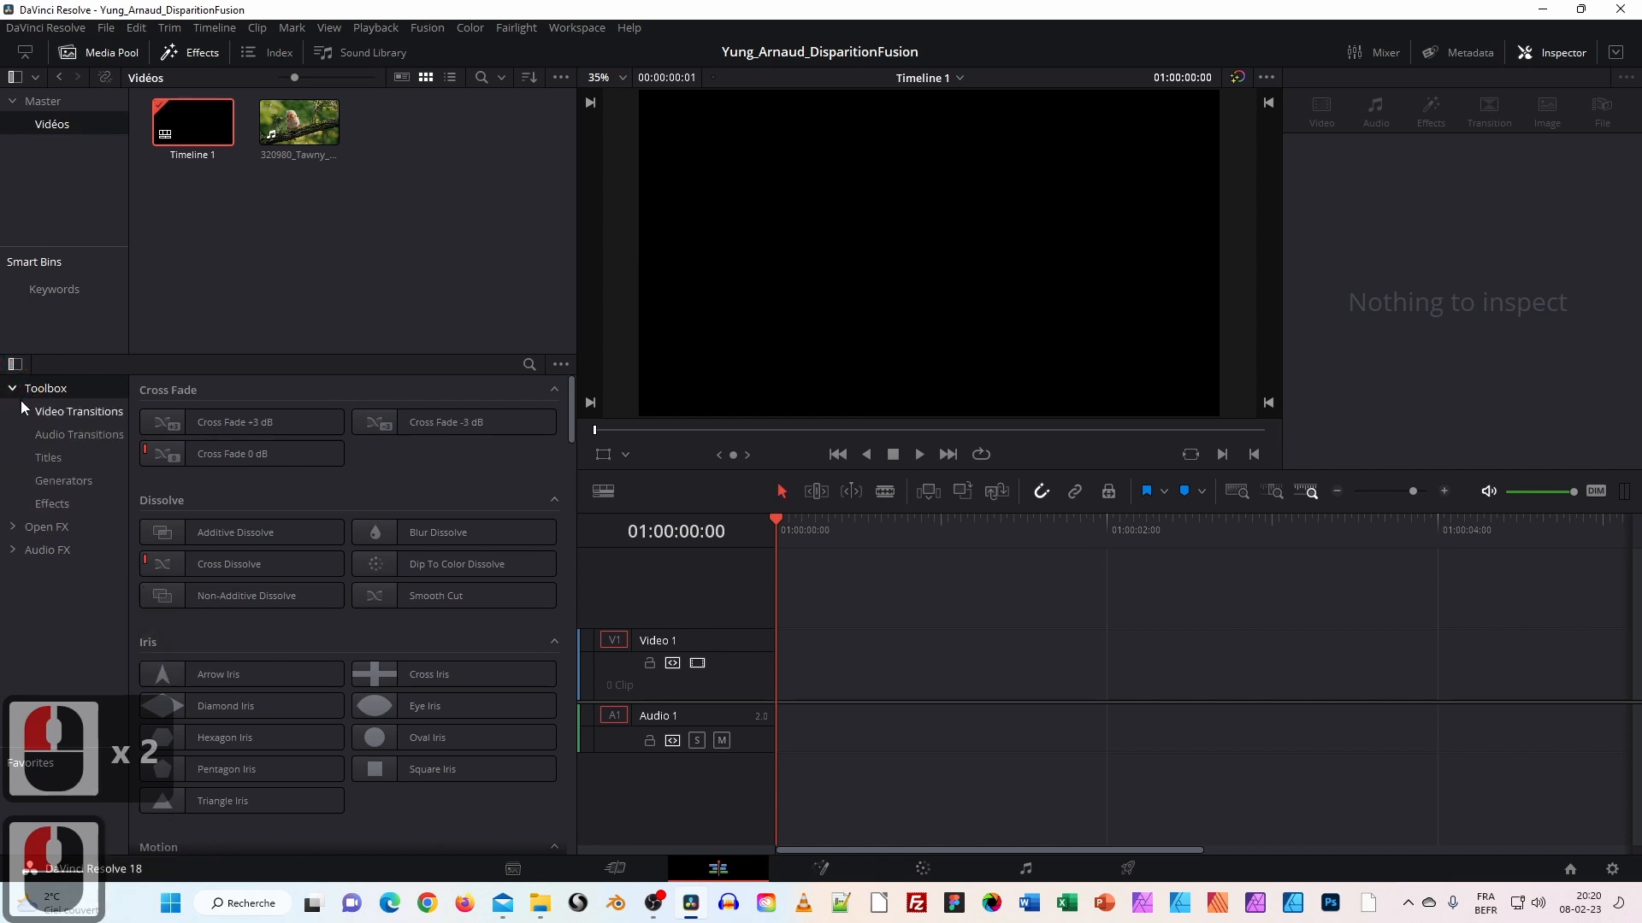
{"action": "left_click", "coordinate": [42, 528]}
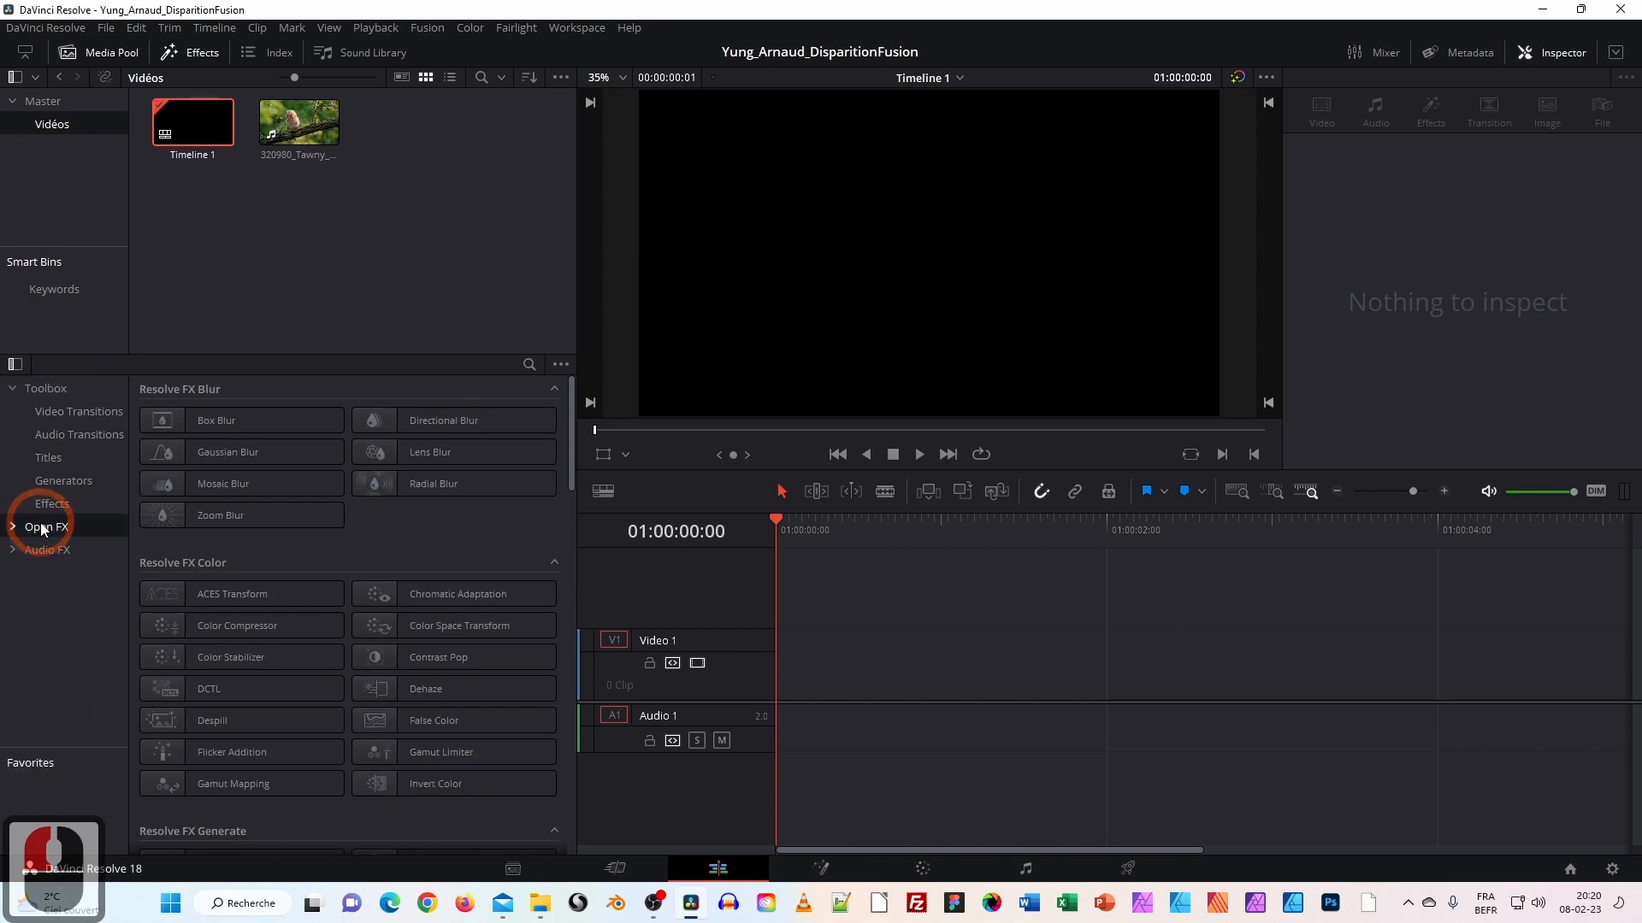
{"action": "left_click", "coordinate": [53, 506]}
{"action": "left_click", "coordinate": [50, 511]}
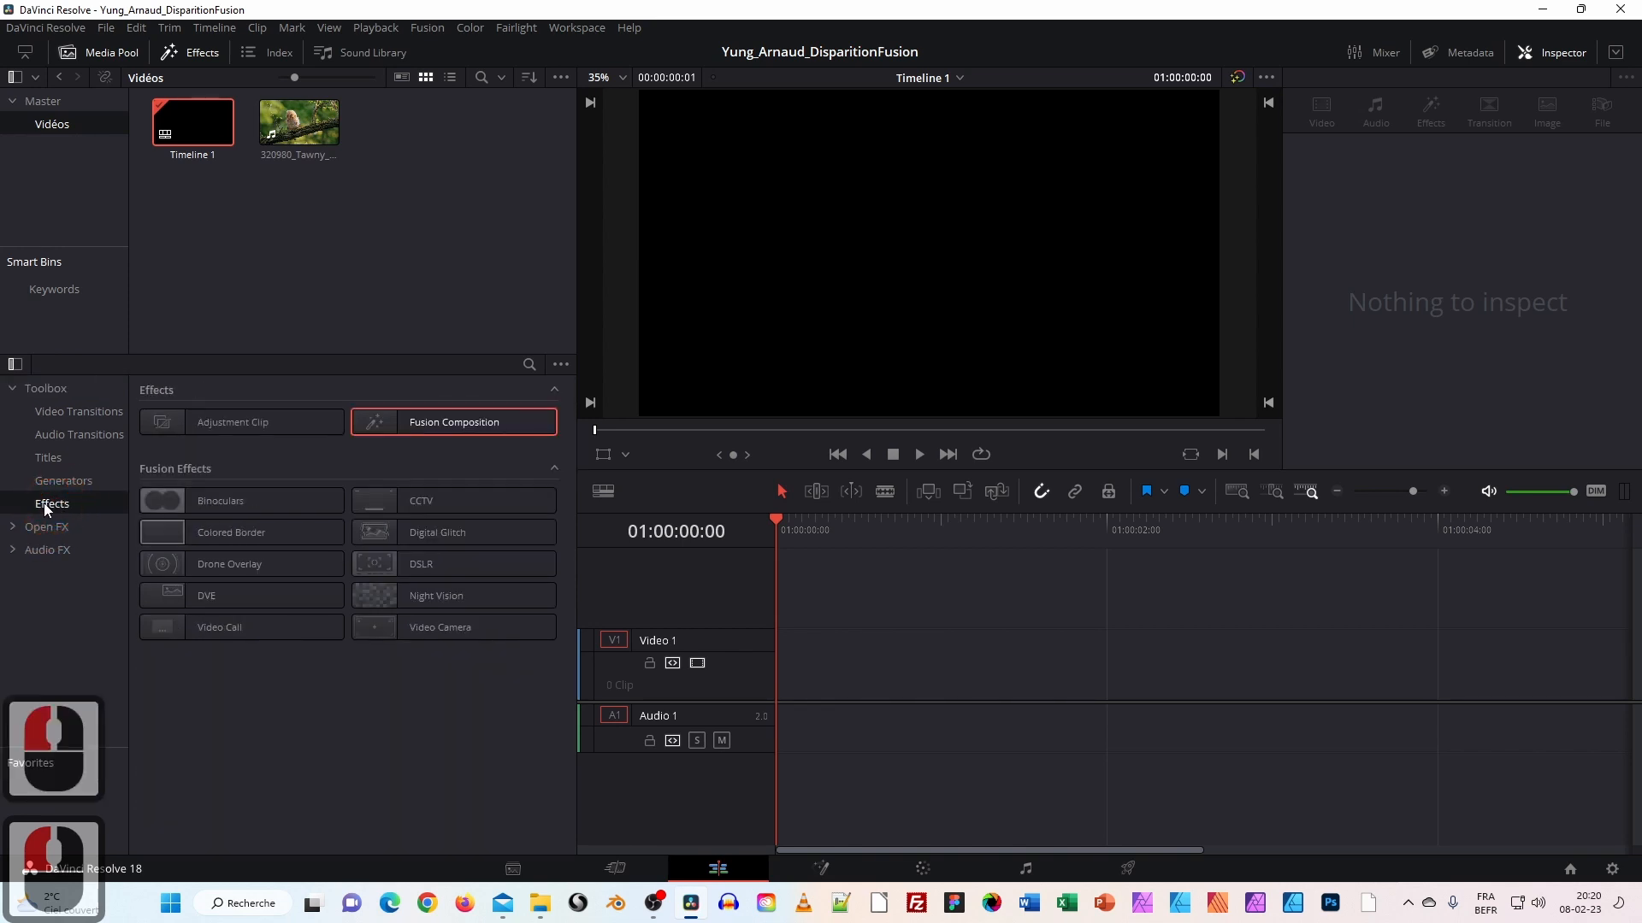
Place a Fusion Composition clip on Video 1 and open it on the Fusion page.
{"action": "left_click", "coordinate": [378, 422]}
{"action": "left_click_drag", "start_coordinate": [378, 422], "coordinate": [767, 644]}
{"action": "left_click_drag", "start_coordinate": [787, 659], "coordinate": [786, 658]}
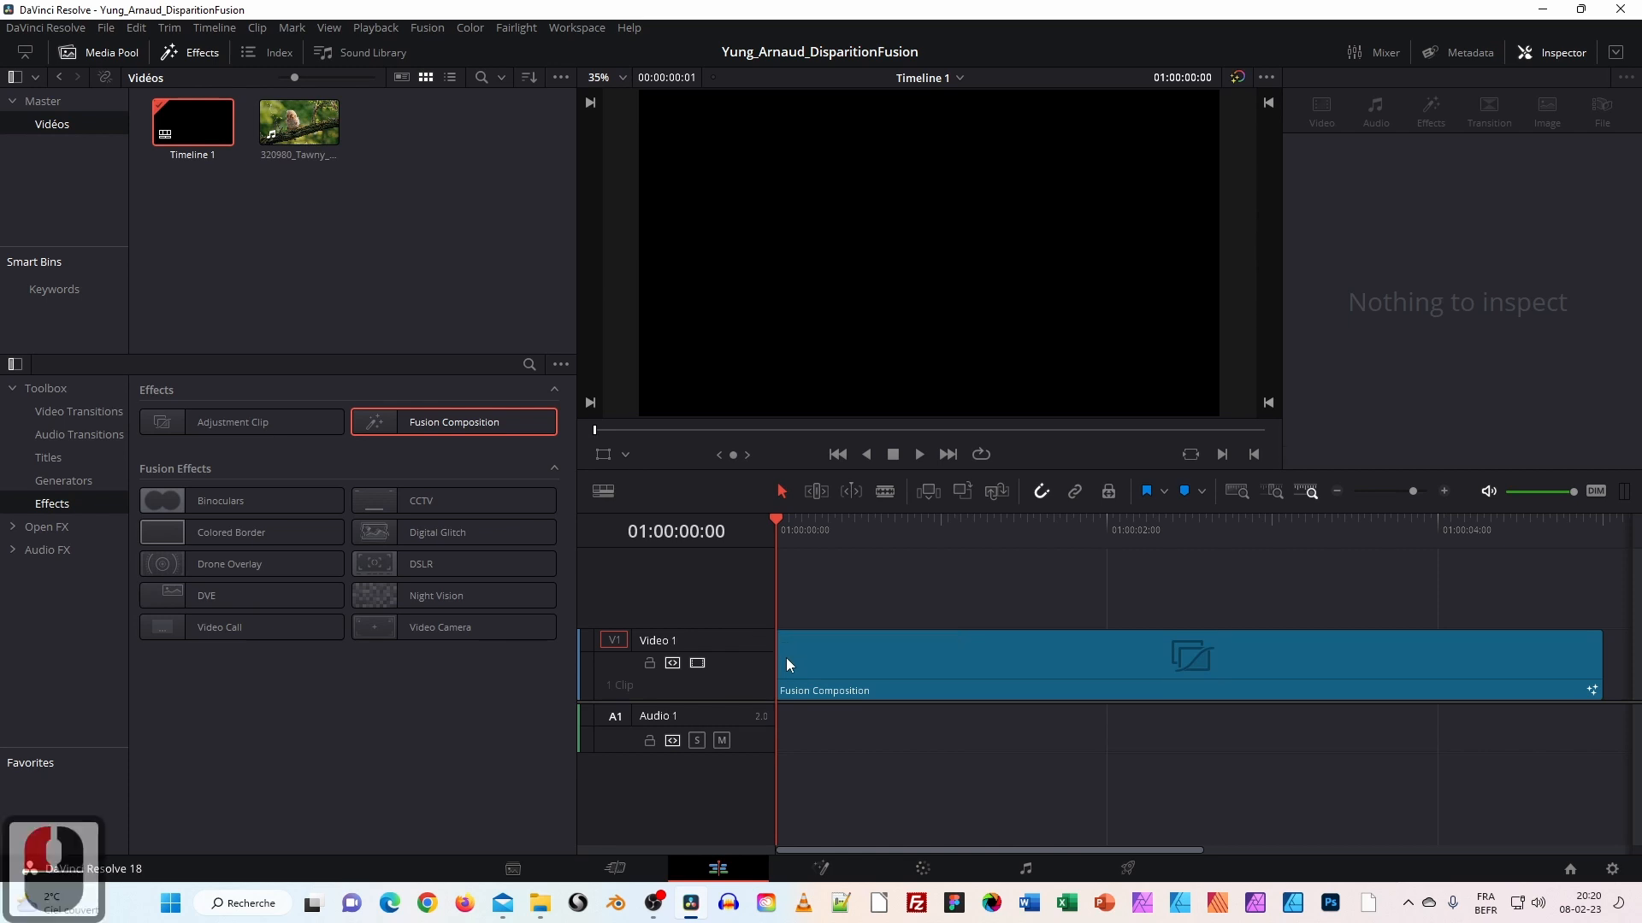
{"action": "left_click_drag", "start_coordinate": [773, 518], "coordinate": [778, 481]}
{"action": "left_click", "coordinate": [1063, 675]}
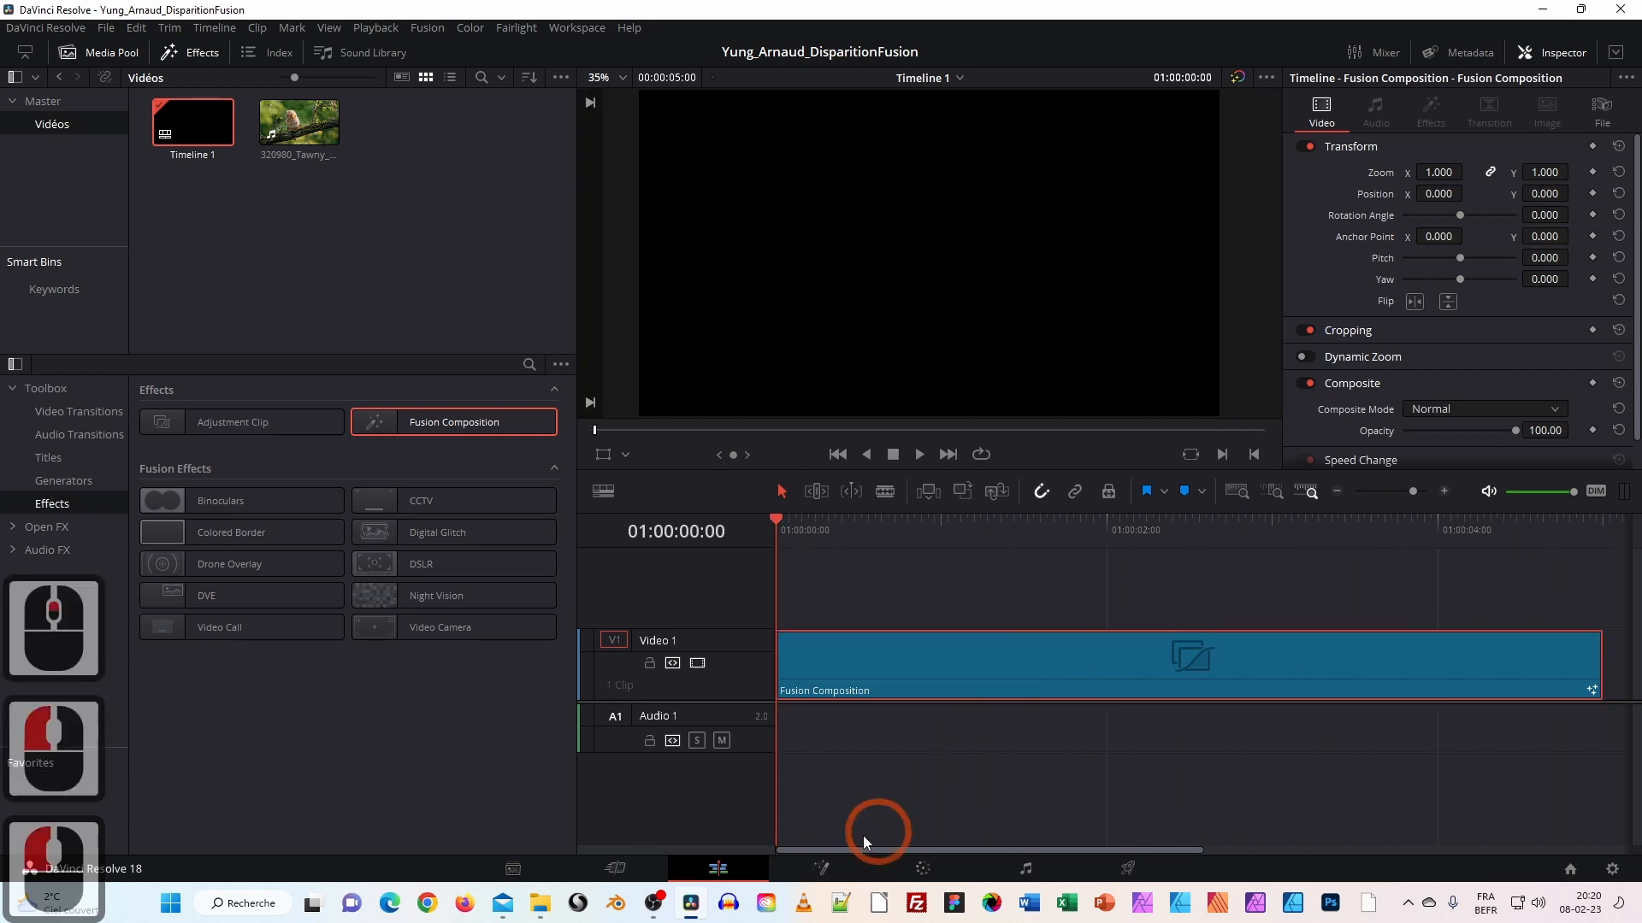
{"action": "left_click", "coordinate": [819, 870]}
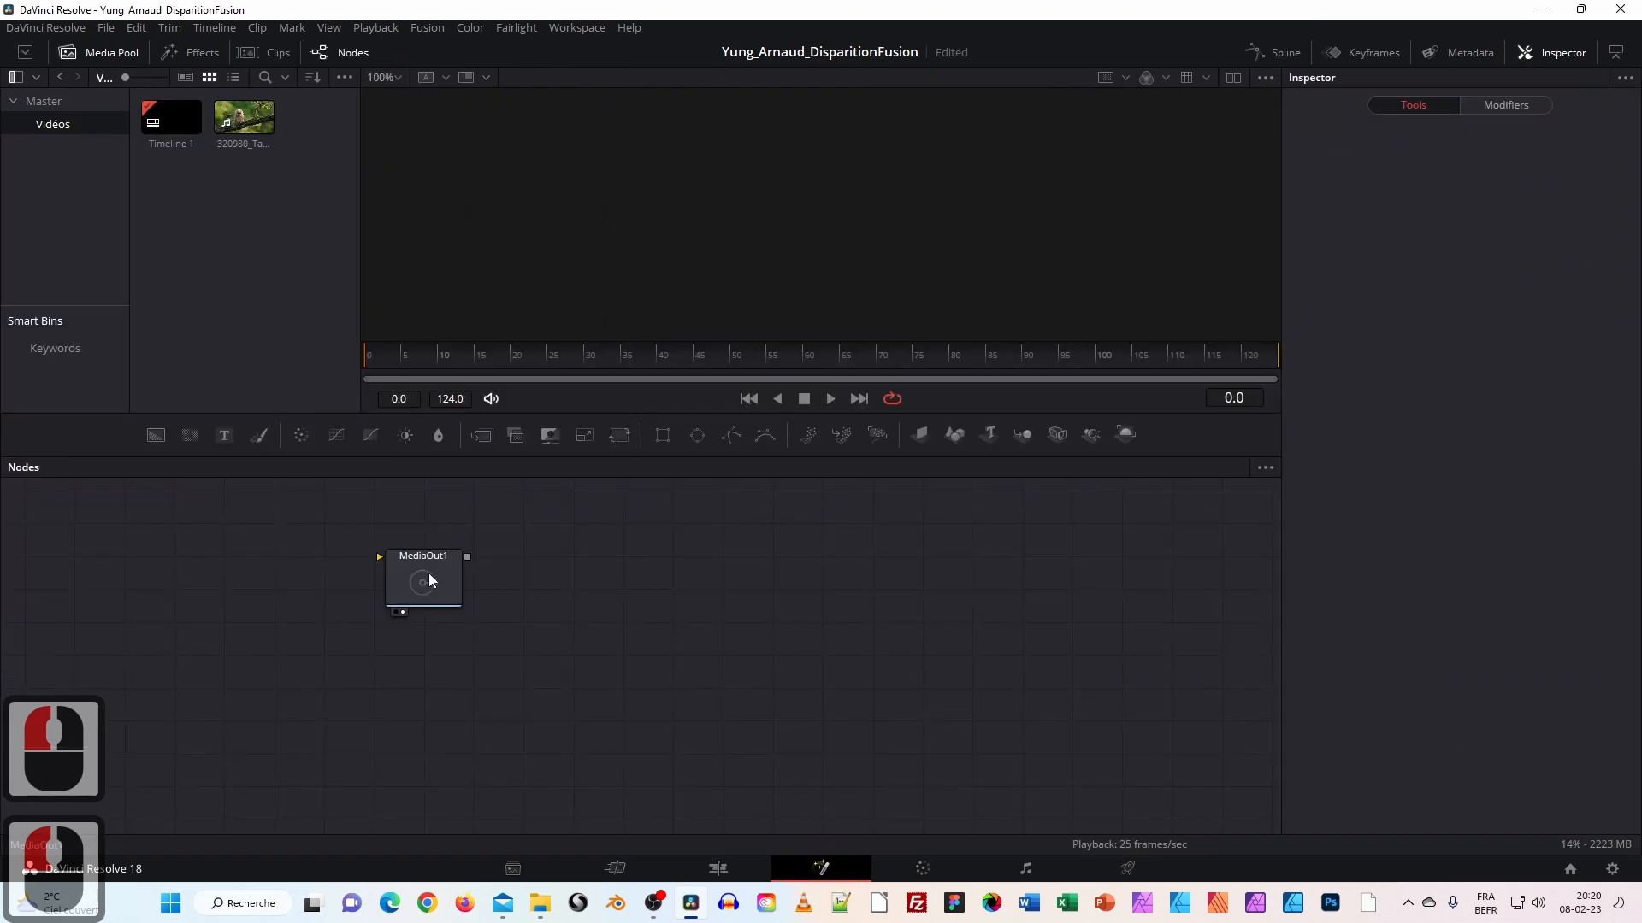
Move the MediaOut1 node right and down in the graph, then drag in the owl clip.
{"action": "mouse_move", "coordinate": [421, 576]}
{"action": "left_mouse_down"}
{"action": "mouse_move", "coordinate": [443, 586]}
{"action": "mouse_move", "coordinate": [410, 587]}
{"action": "mouse_move", "coordinate": [438, 591]}
{"action": "left_mouse_up"}
{"action": "left_click", "coordinate": [696, 871]}
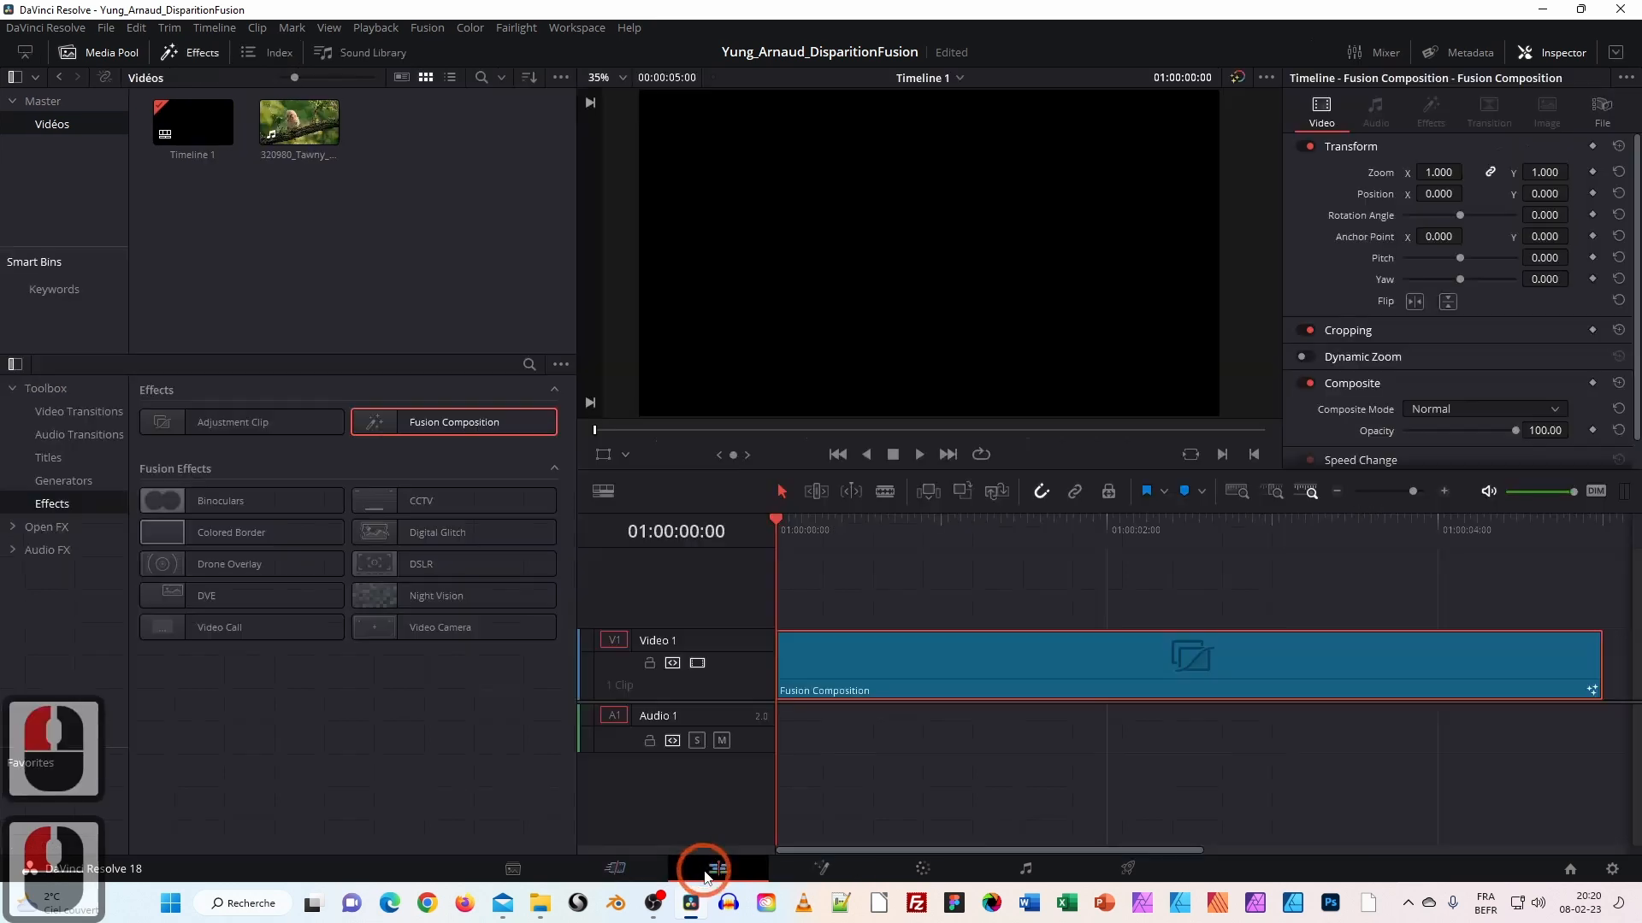
{"action": "left_click", "coordinate": [821, 871]}
{"action": "left_click_drag", "start_coordinate": [397, 564], "coordinate": [912, 681]}
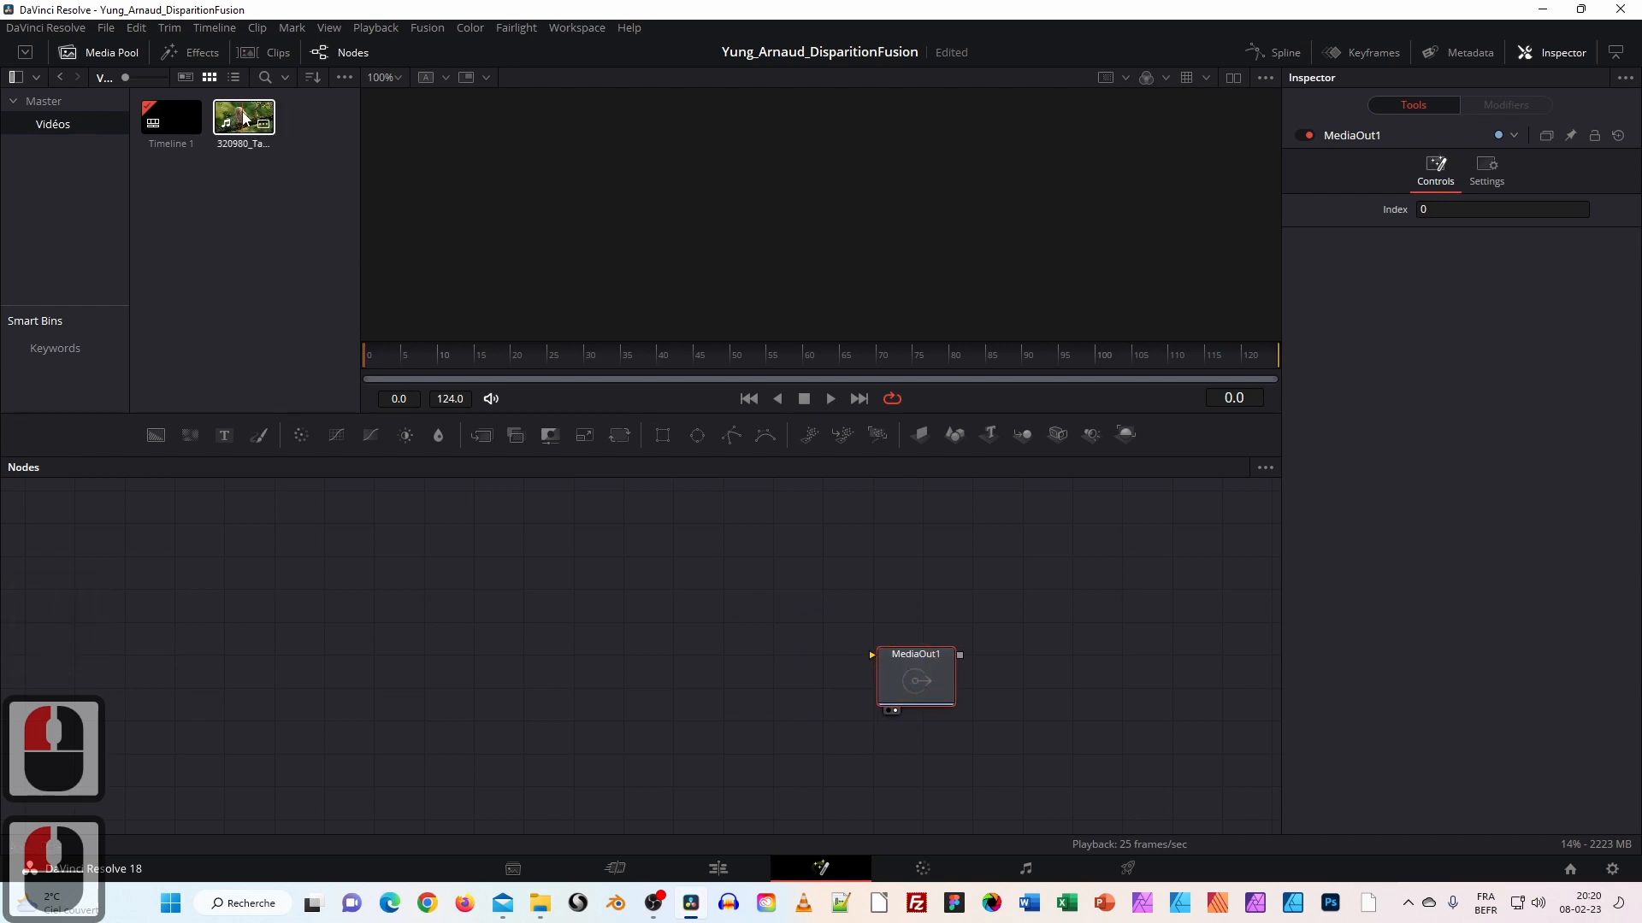
{"action": "left_click_drag", "start_coordinate": [244, 118], "coordinate": [280, 632]}
Add the owl clip as a MediaIn node and rename it Oiseau.
{"action": "left_click", "coordinate": [258, 628]}
{"action": "right_click", "coordinate": [280, 633]}
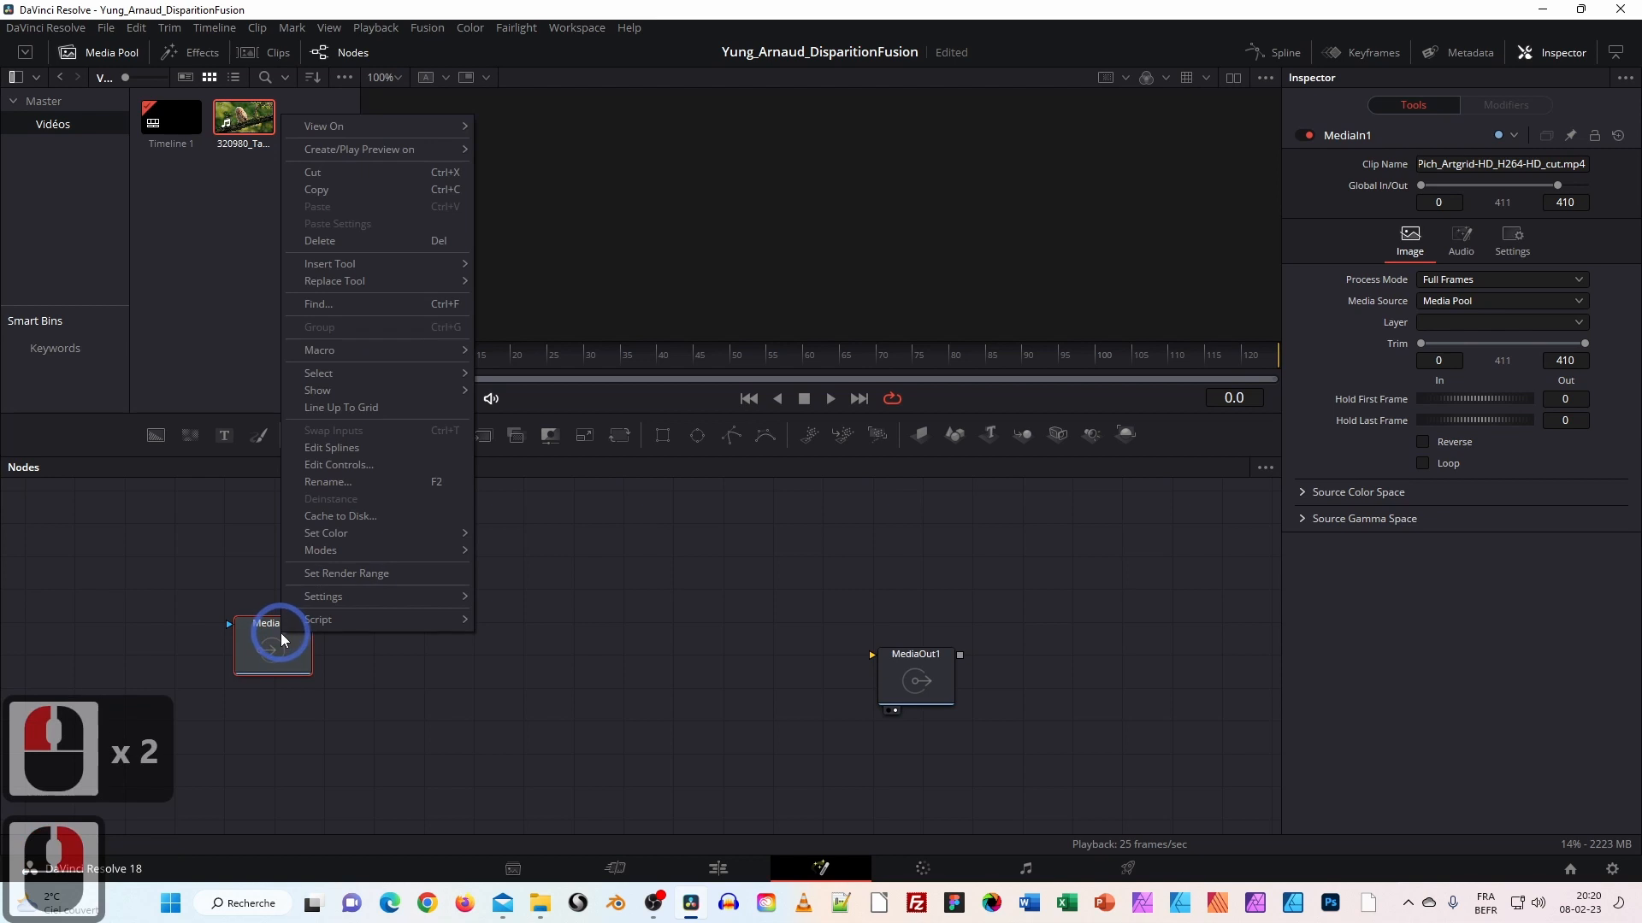
{"action": "left_click", "coordinate": [347, 479]}
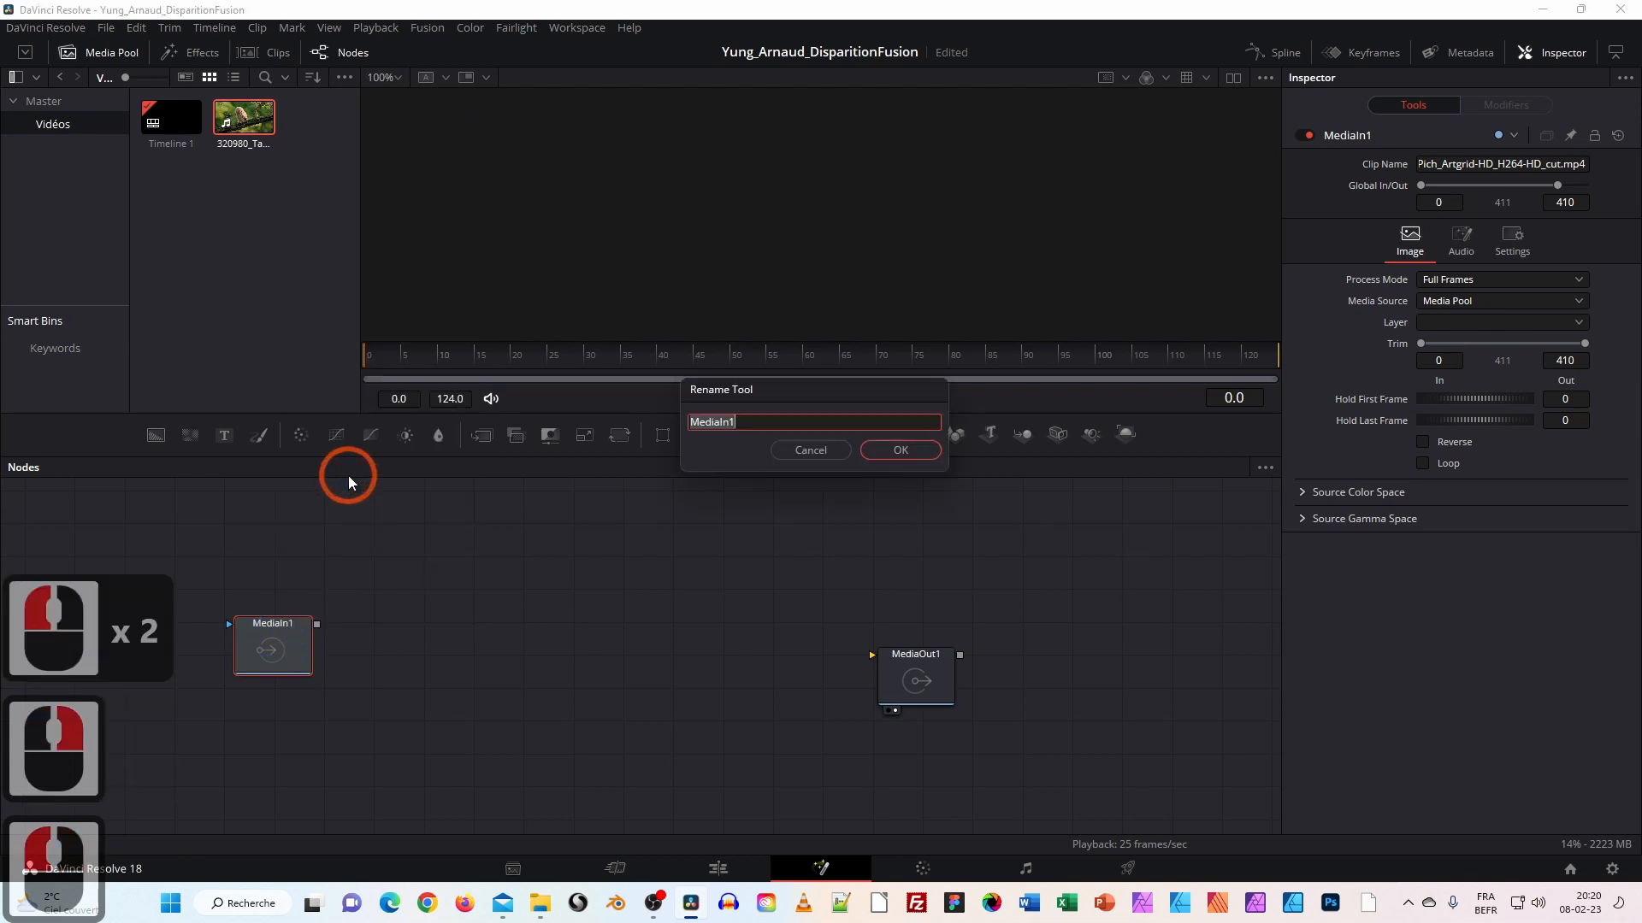
{"action": "type", "text": "Oiseau"}
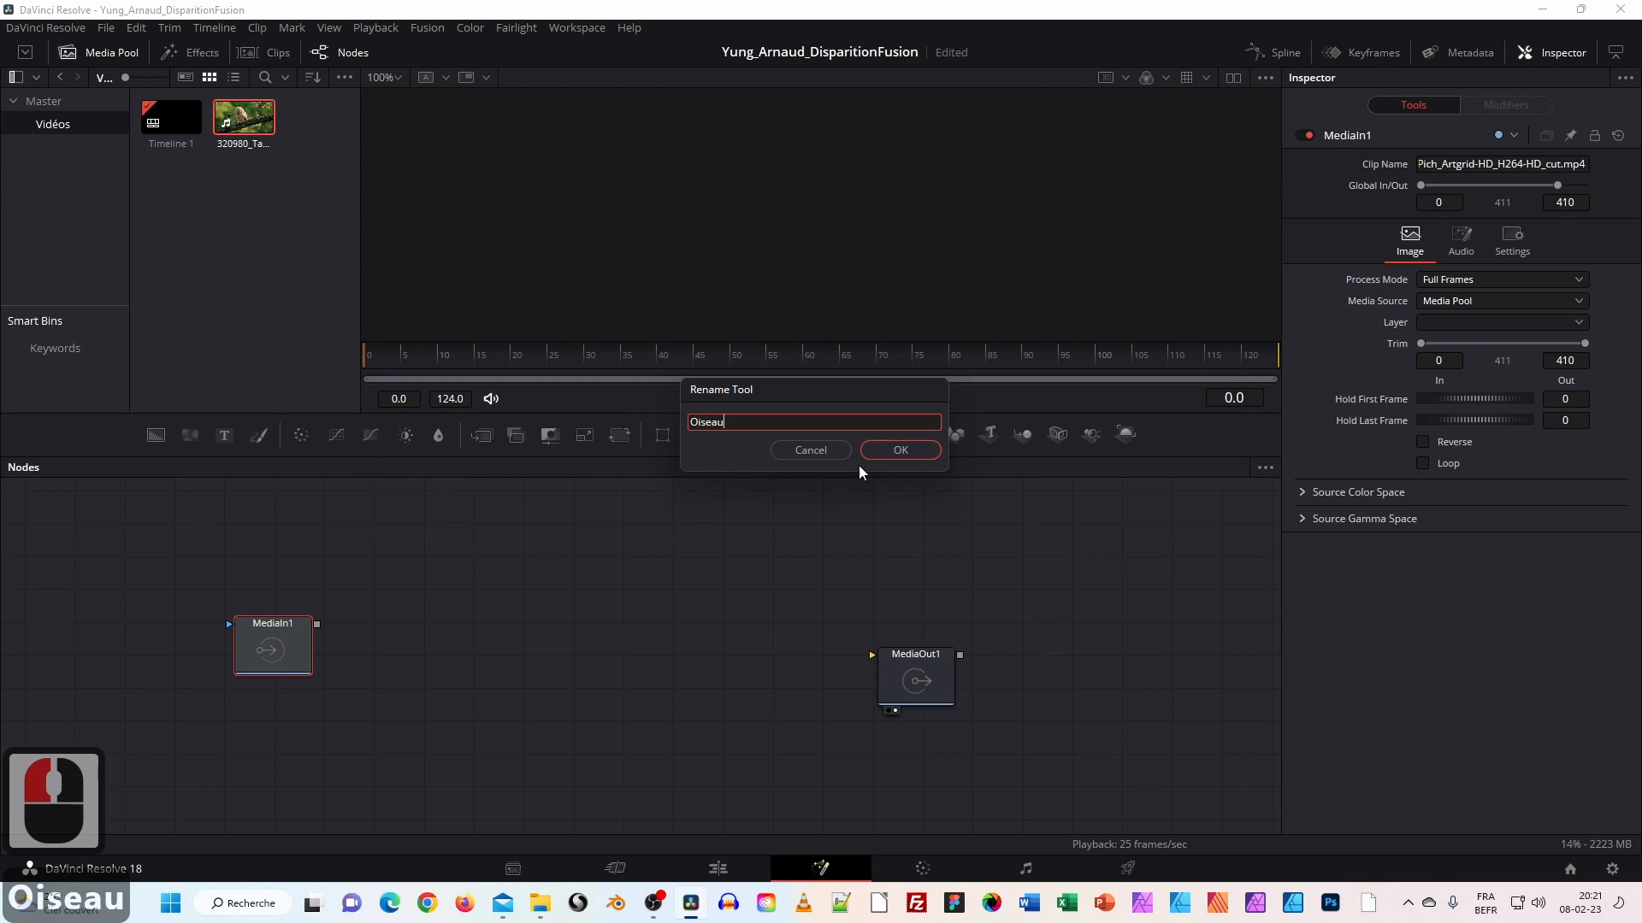
{"action": "left_click", "coordinate": [885, 445]}
Link Oiseau to MediaOut1, toggle the dual-viewer layout, then unlink it again.
{"action": "left_click_drag", "start_coordinate": [248, 649], "coordinate": [919, 675]}
{"action": "left_click", "coordinate": [336, 660]}
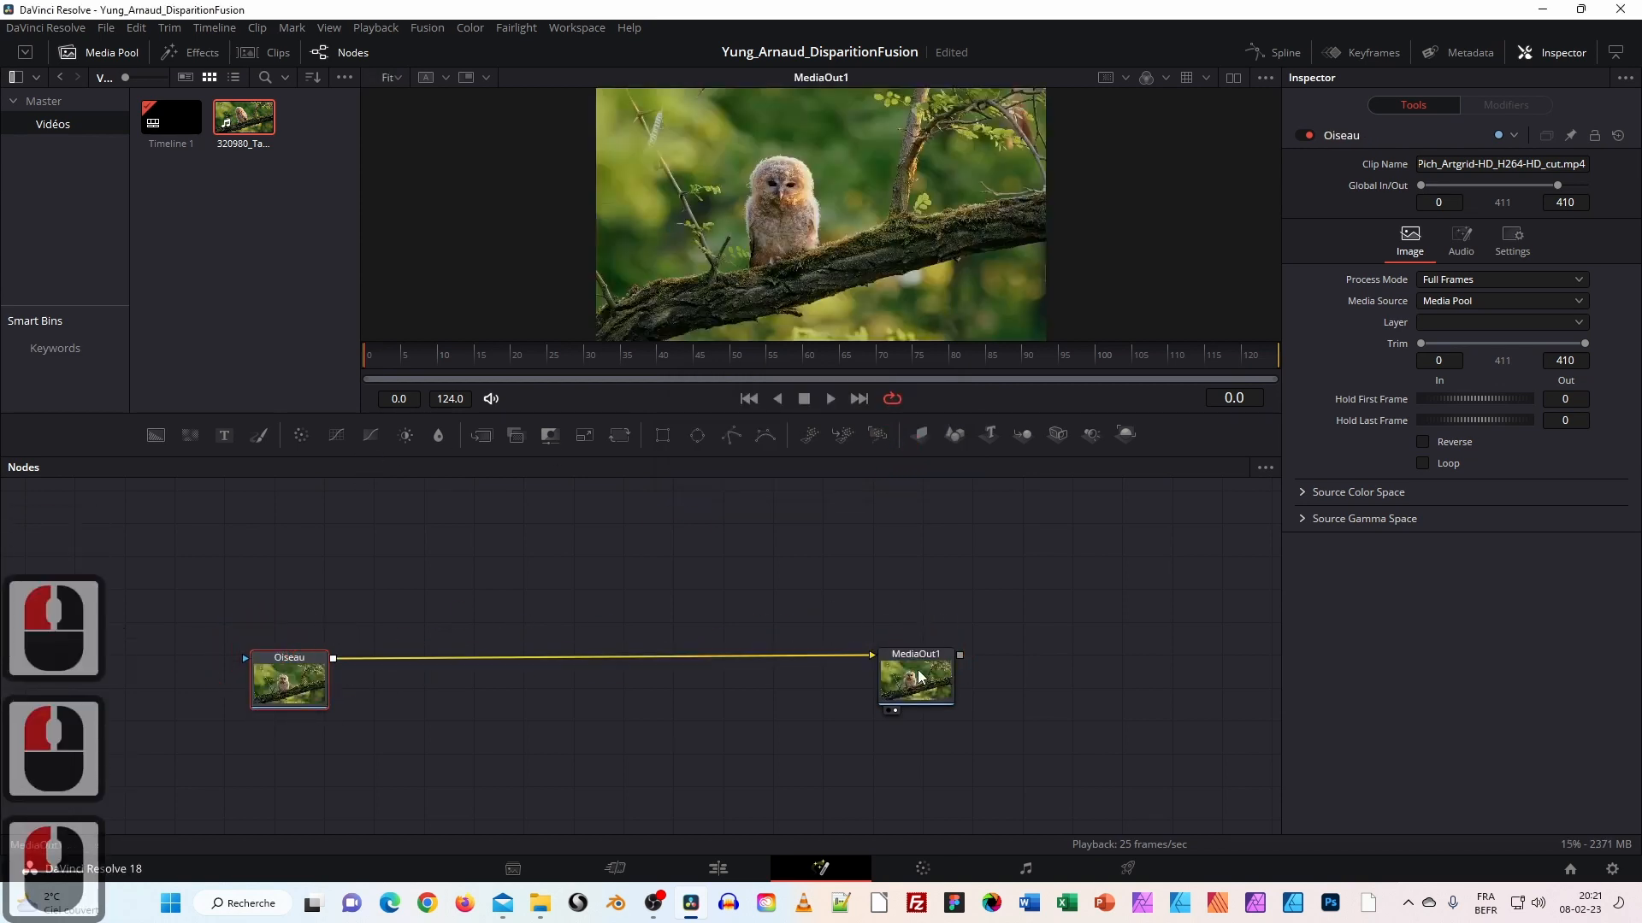
{"action": "left_click", "coordinate": [1231, 79]}
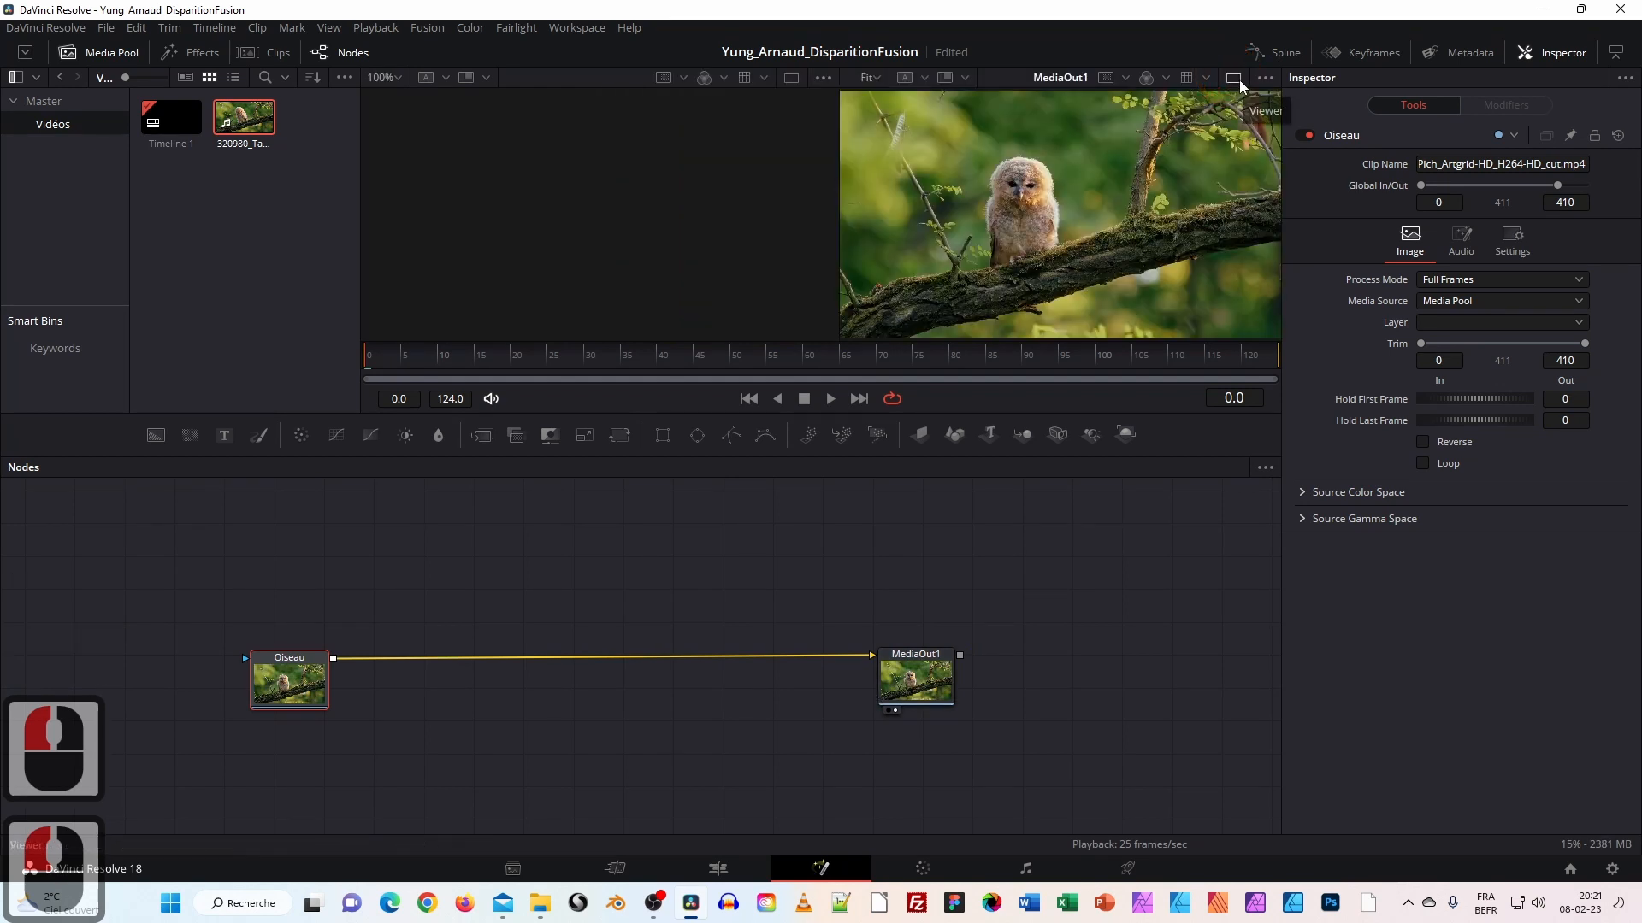
{"action": "left_click", "coordinate": [1231, 79]}
{"action": "left_click", "coordinate": [1231, 79]}
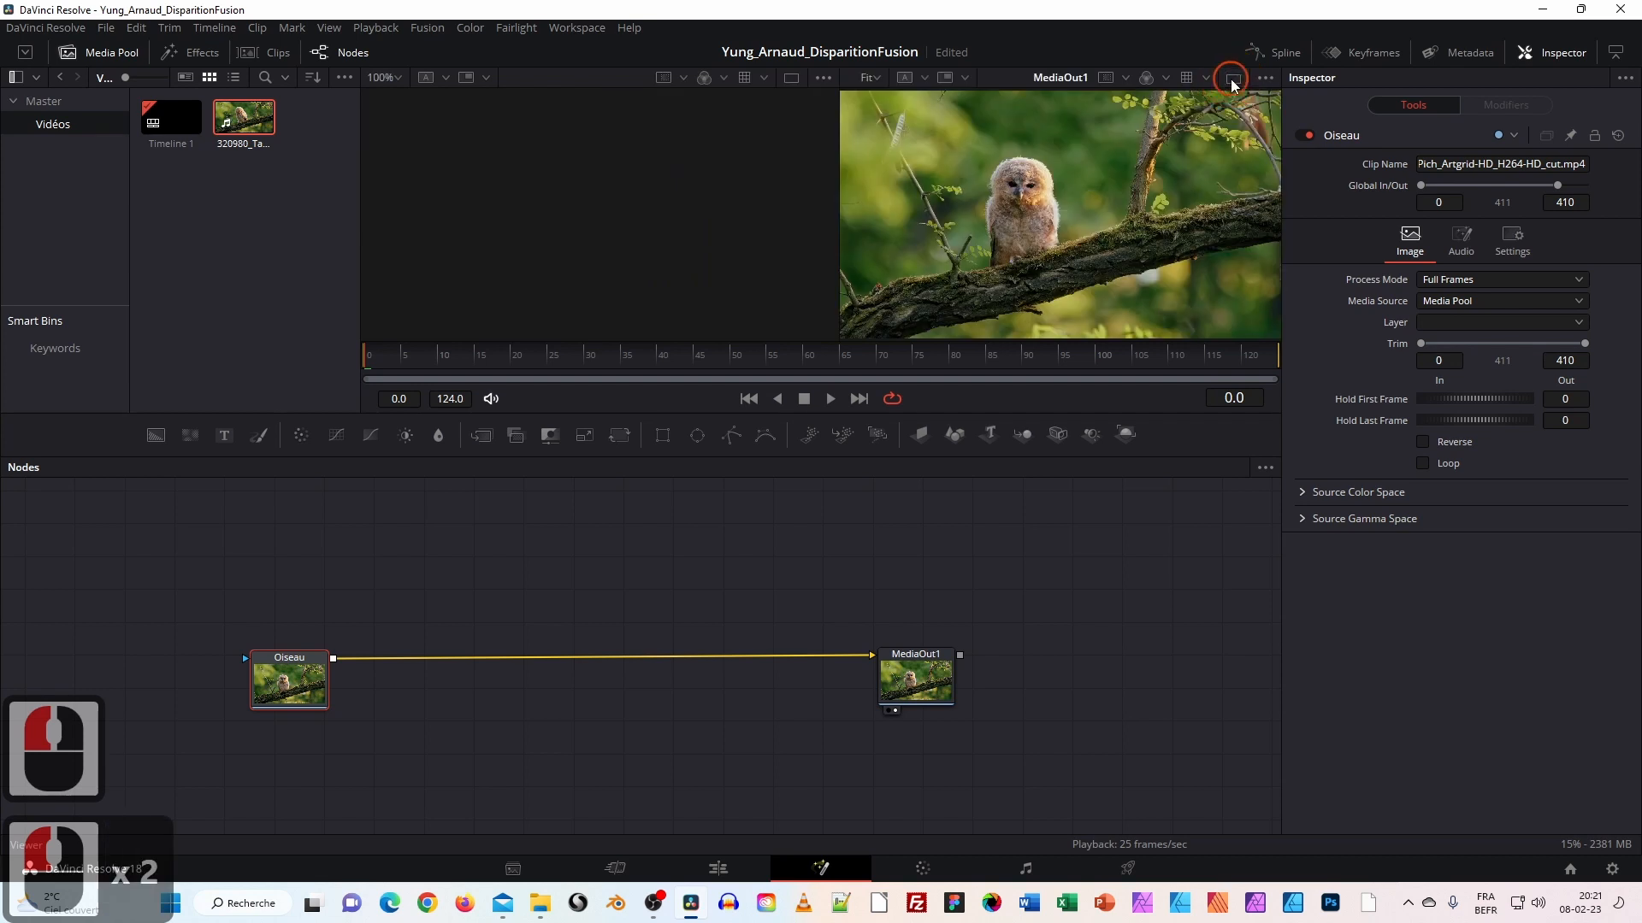
{"action": "left_click", "coordinate": [1231, 80]}
{"action": "left_click_drag", "start_coordinate": [288, 689], "coordinate": [299, 678]}
{"action": "left_click_drag", "start_coordinate": [872, 661], "coordinate": [565, 657]}
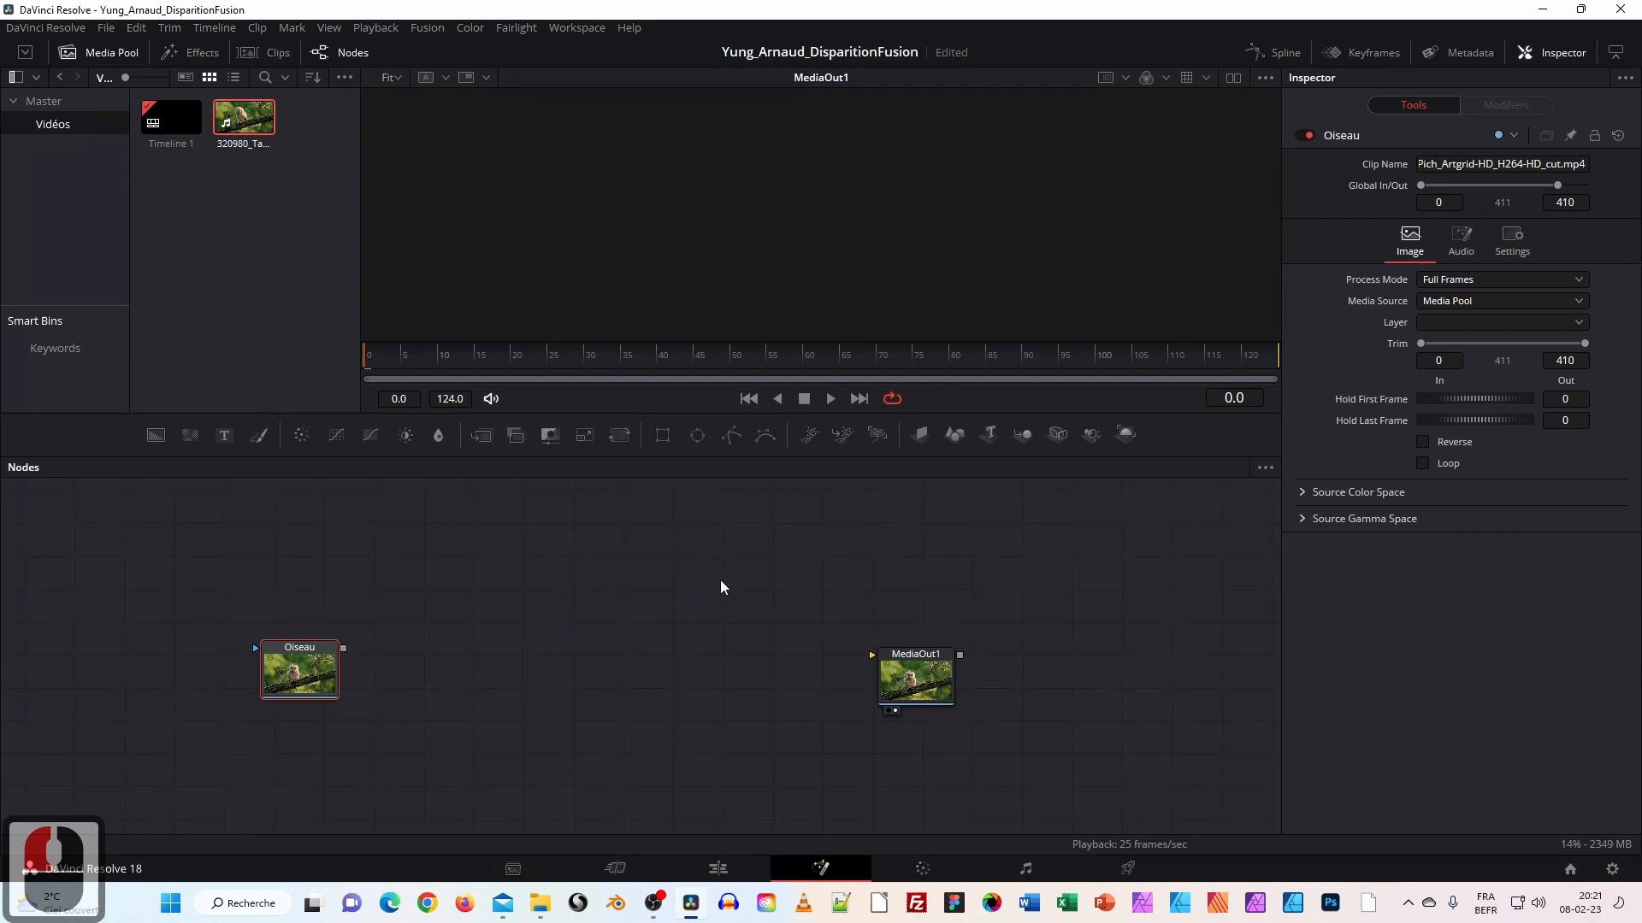
Add pEmitter, pRender and Polygon nodes to the graph, placing Polygon1 above Oiseau.
{"action": "left_click_drag", "start_coordinate": [793, 446], "coordinate": [490, 650]}
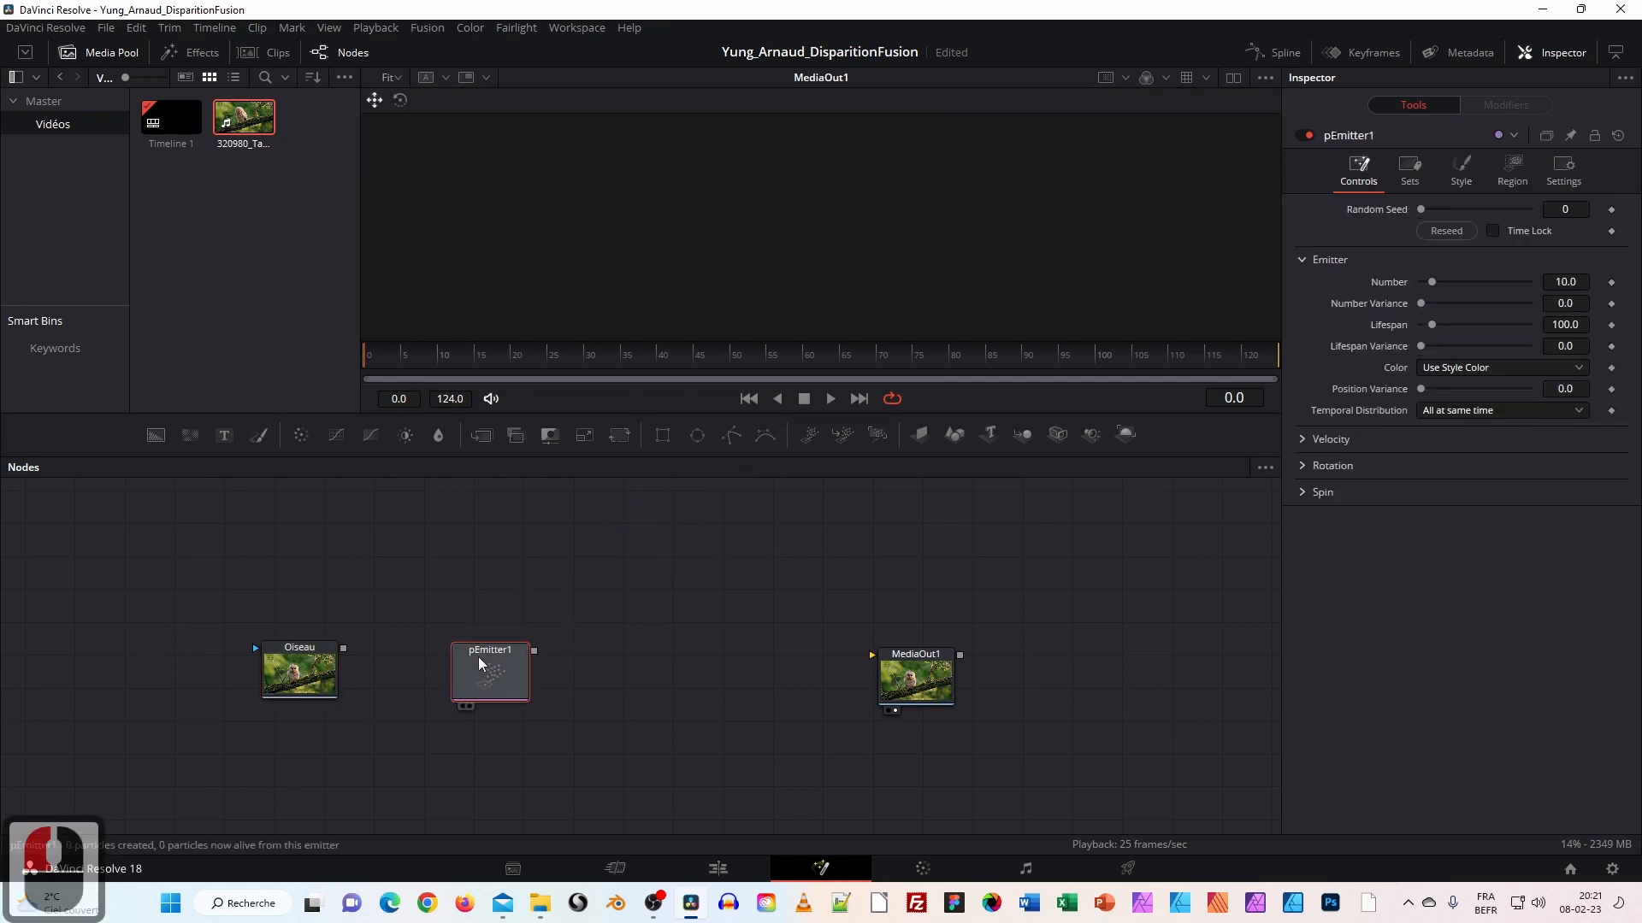
{"action": "left_click_drag", "start_coordinate": [881, 435], "coordinate": [706, 651]}
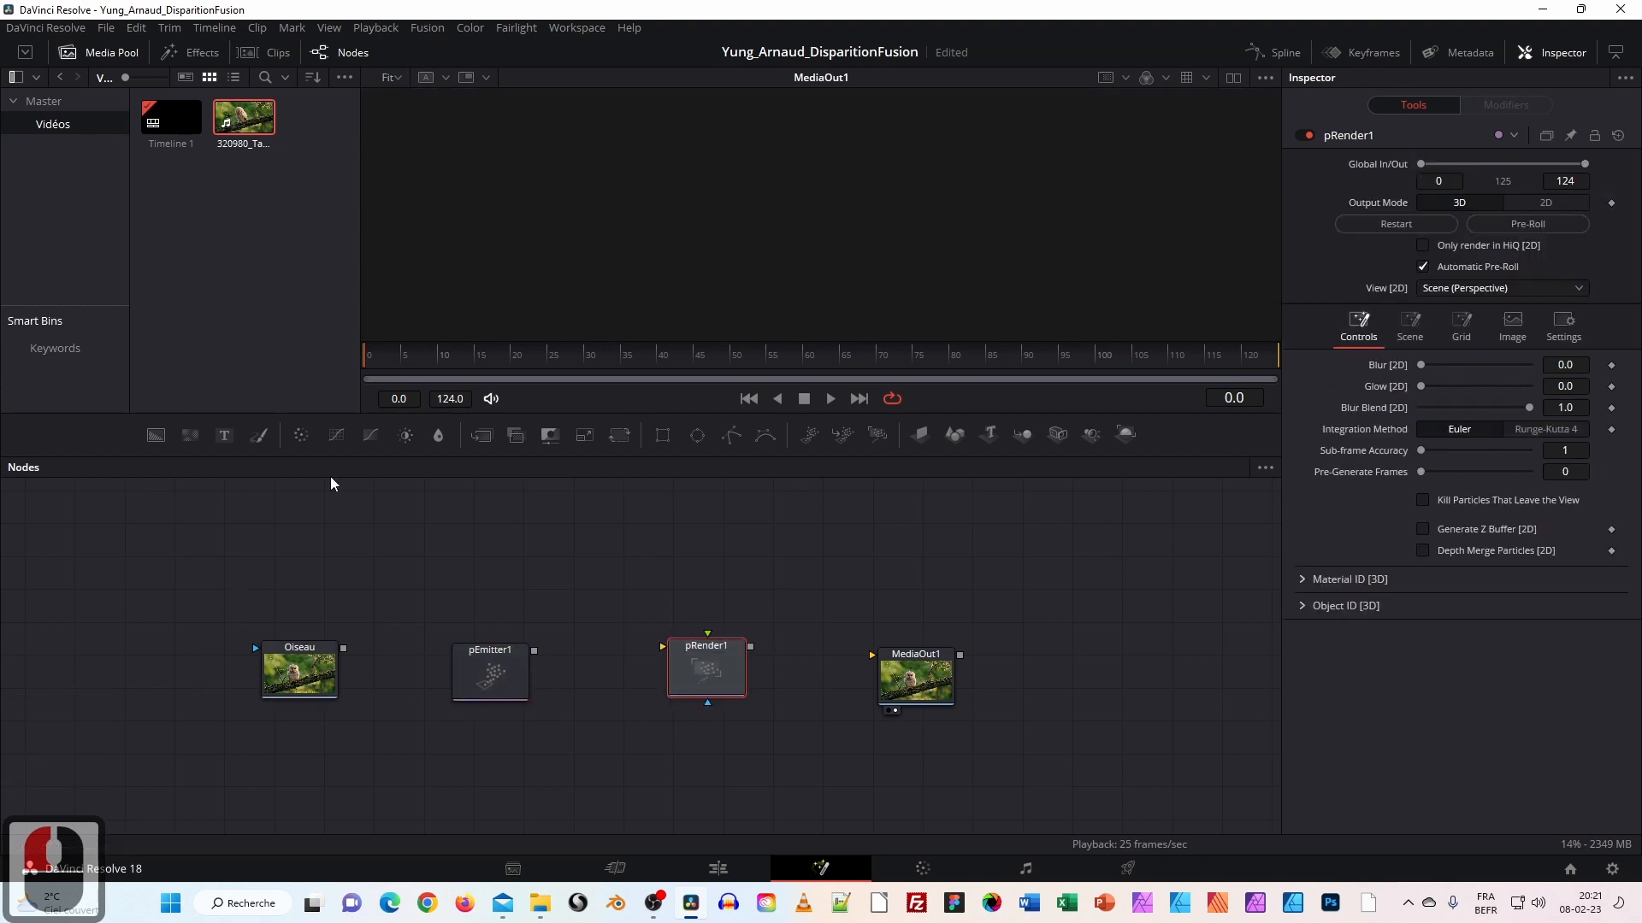
{"action": "left_click_drag", "start_coordinate": [733, 436], "coordinate": [665, 497]}
{"action": "left_click_drag", "start_coordinate": [360, 563], "coordinate": [293, 581]}
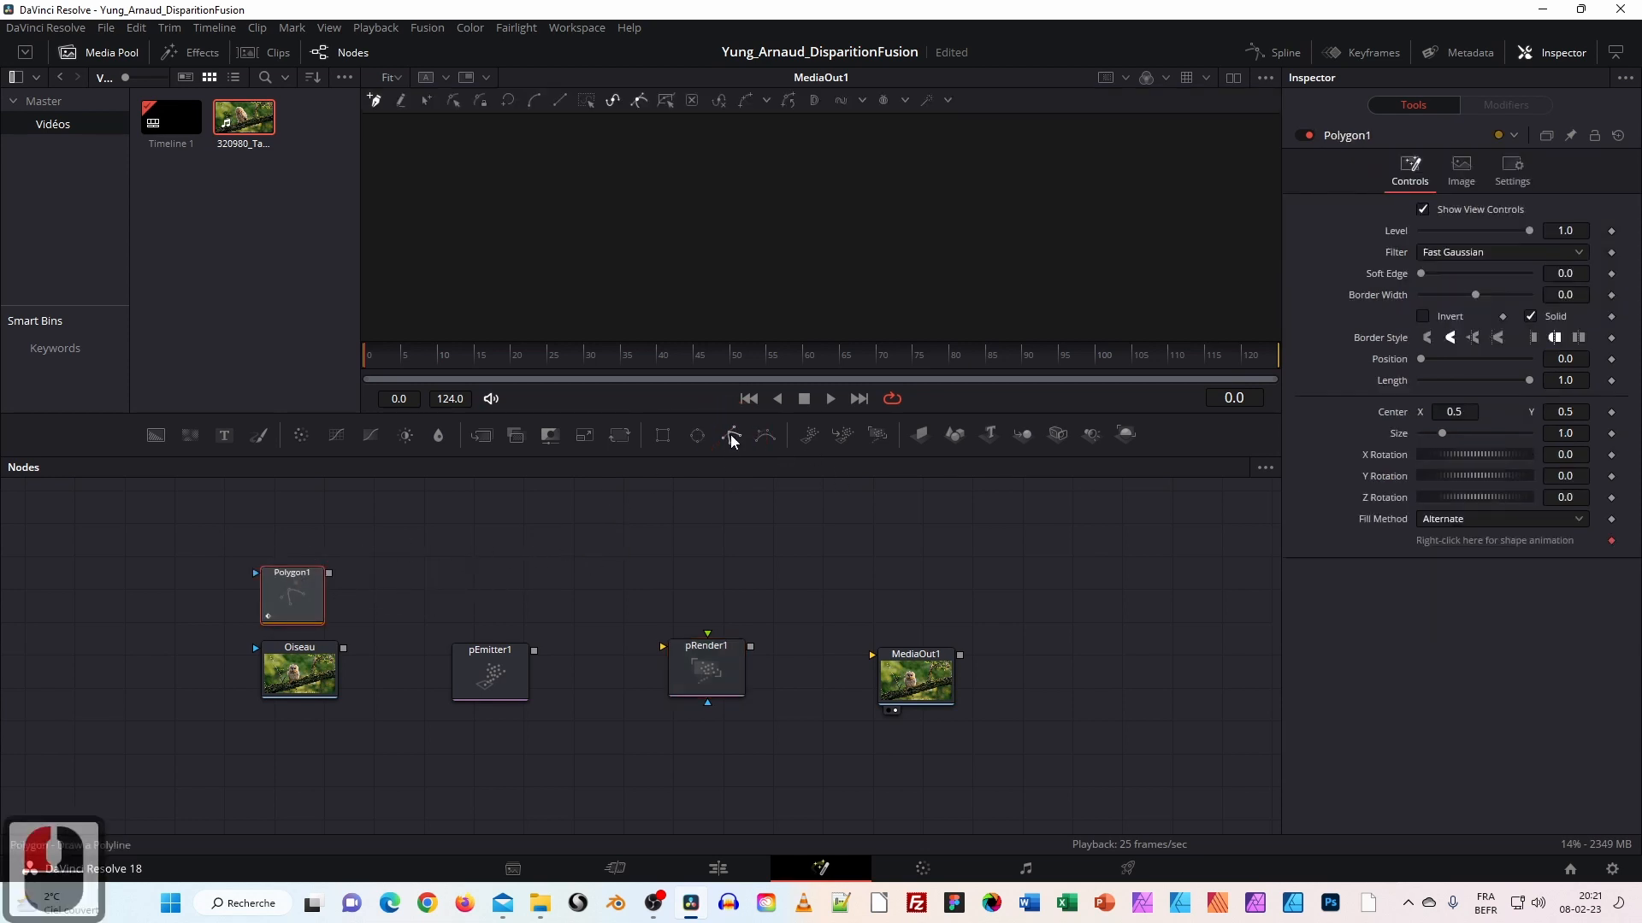
{"action": "left_click_drag", "start_coordinate": [301, 599], "coordinate": [311, 563]}
{"action": "left_click", "coordinate": [299, 679]}
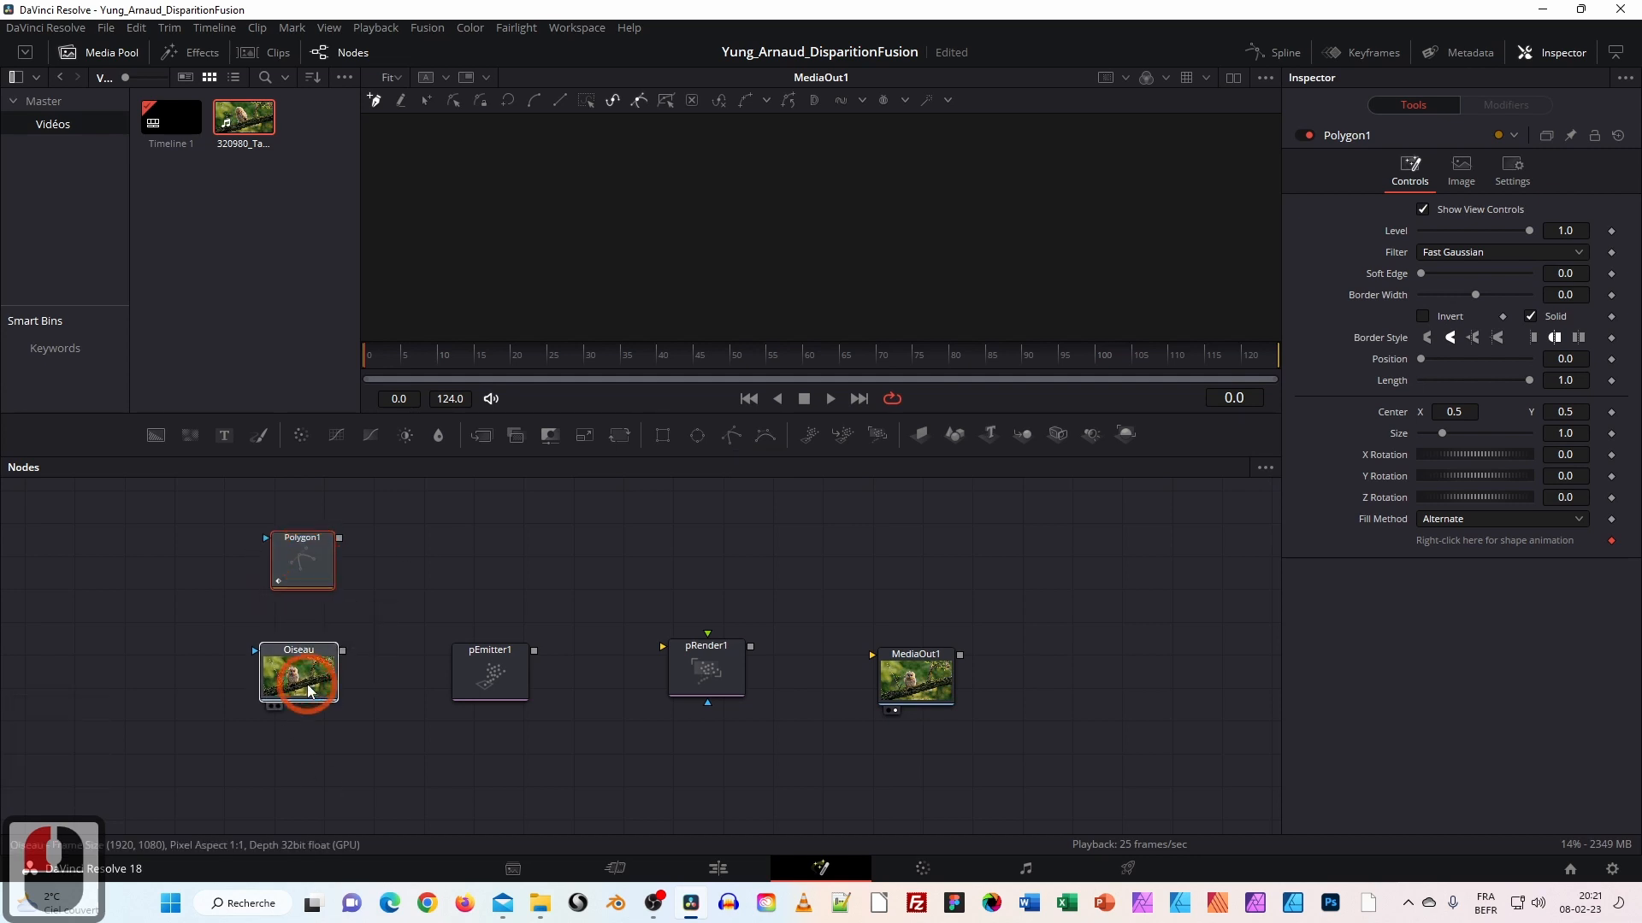
Connect pEmitter1's output into pRender1 and nudge pEmitter1 into position.
{"action": "left_click_drag", "start_coordinate": [533, 651], "coordinate": [935, 662]}
{"action": "mouse_move", "coordinate": [343, 651]}
{"action": "left_mouse_down"}
{"action": "mouse_move", "coordinate": [489, 651]}
{"action": "mouse_move", "coordinate": [319, 650]}
{"action": "left_mouse_up"}
{"action": "mouse_move", "coordinate": [479, 665]}
{"action": "left_mouse_down"}
{"action": "mouse_move", "coordinate": [524, 643]}
{"action": "mouse_move", "coordinate": [458, 672]}
{"action": "left_mouse_up"}
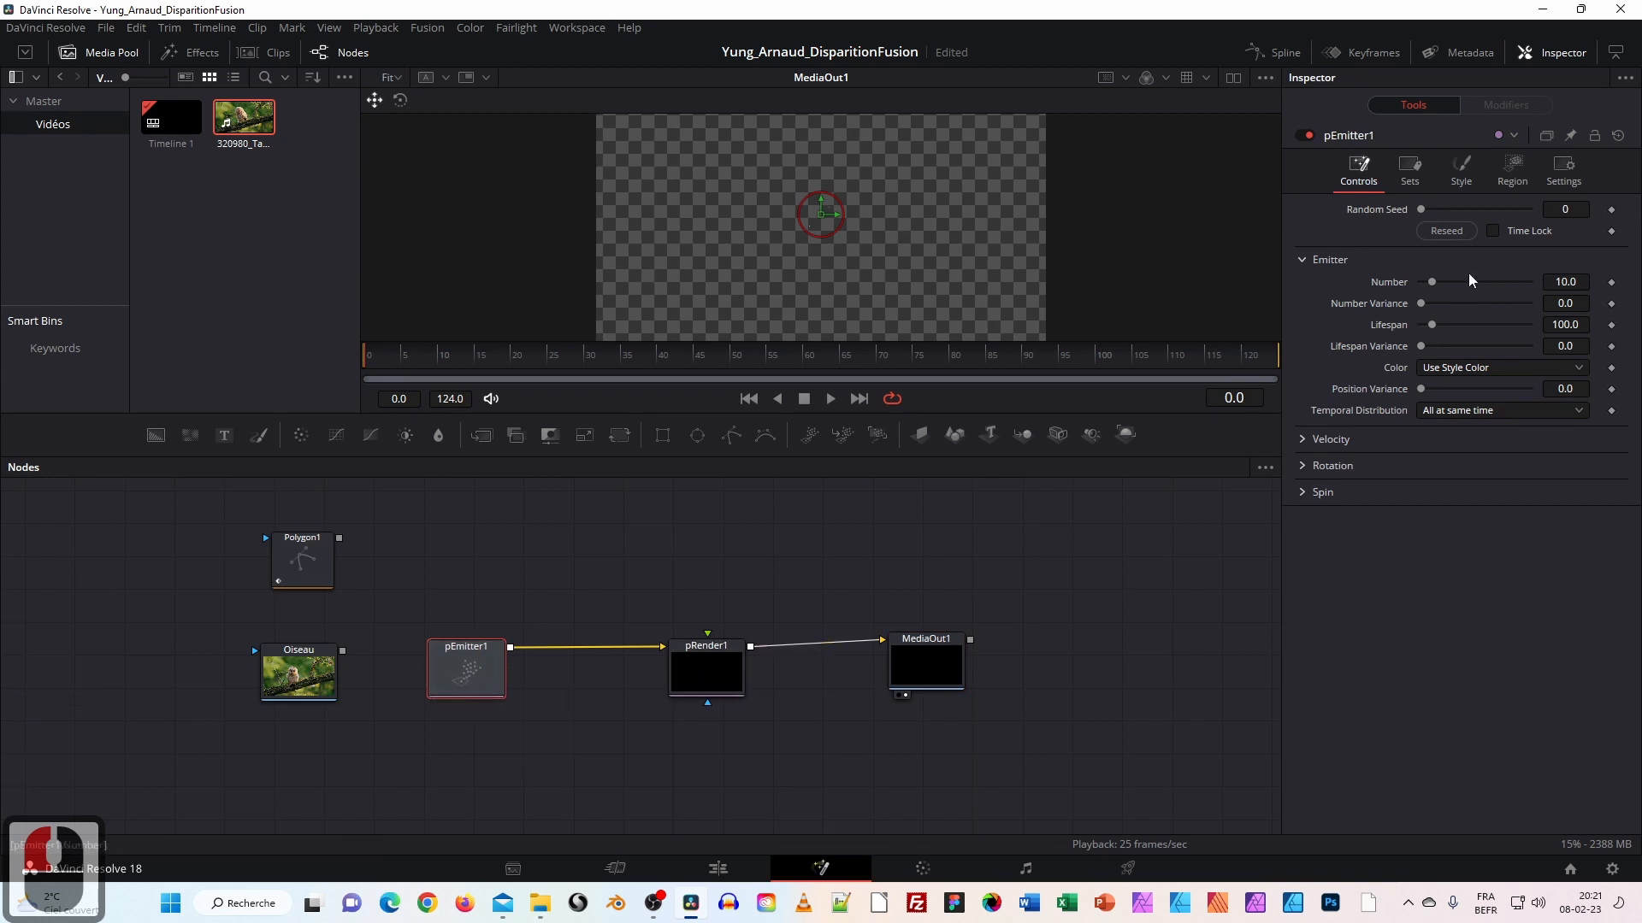
Look through pEmitter1's Sets, Style and Region settings.
{"action": "left_click", "coordinate": [1407, 170]}
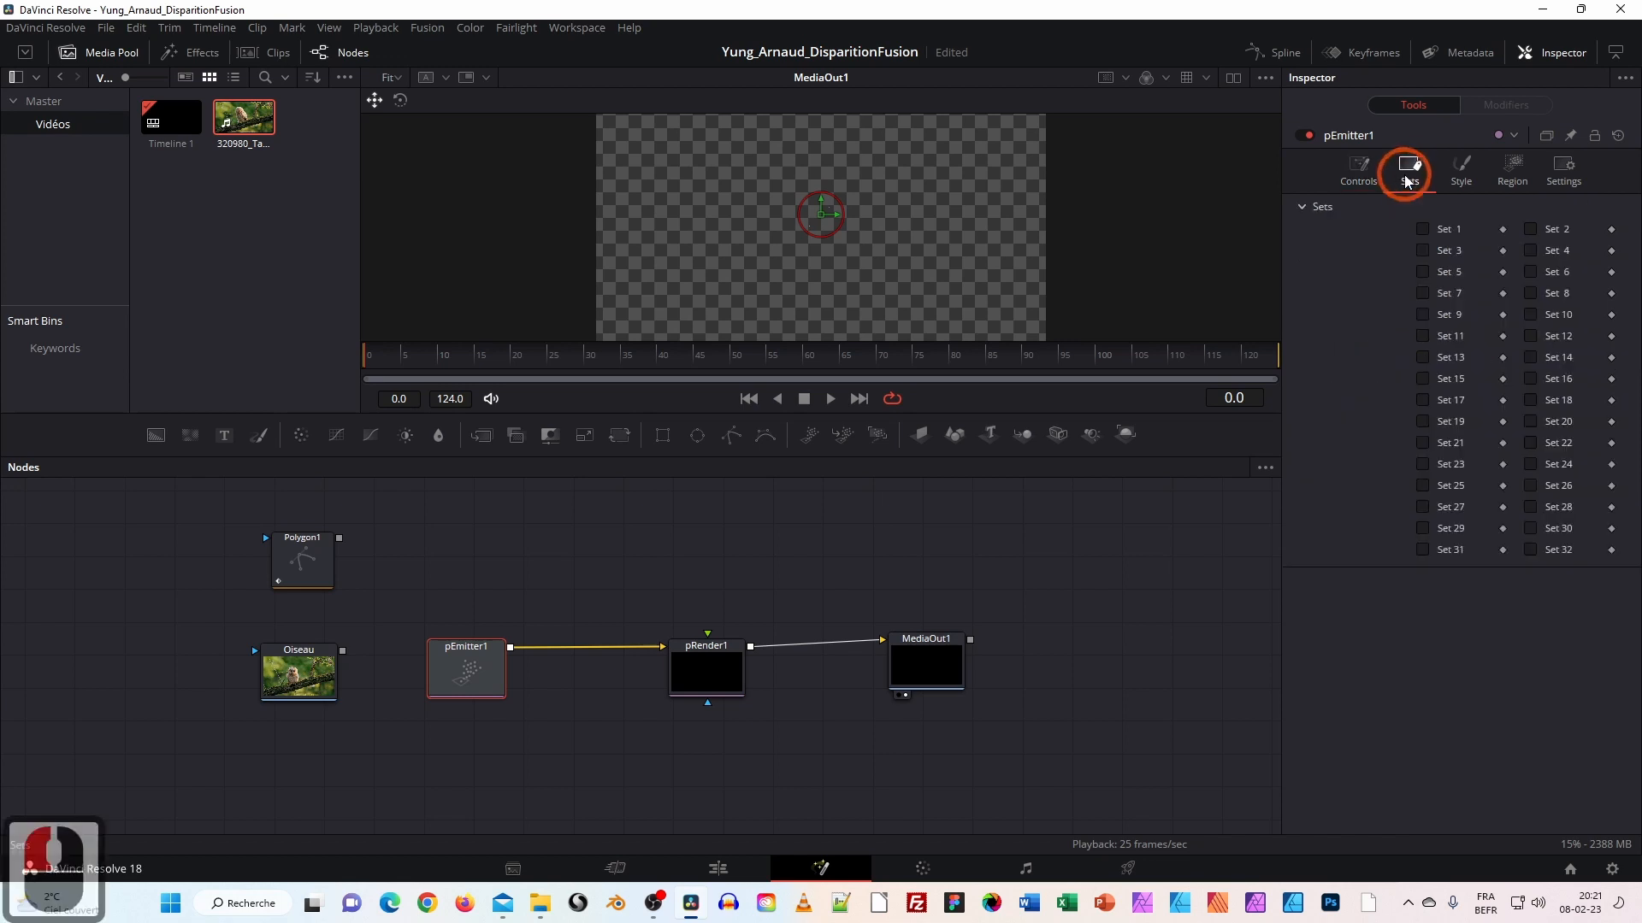
{"action": "left_click", "coordinate": [1450, 181]}
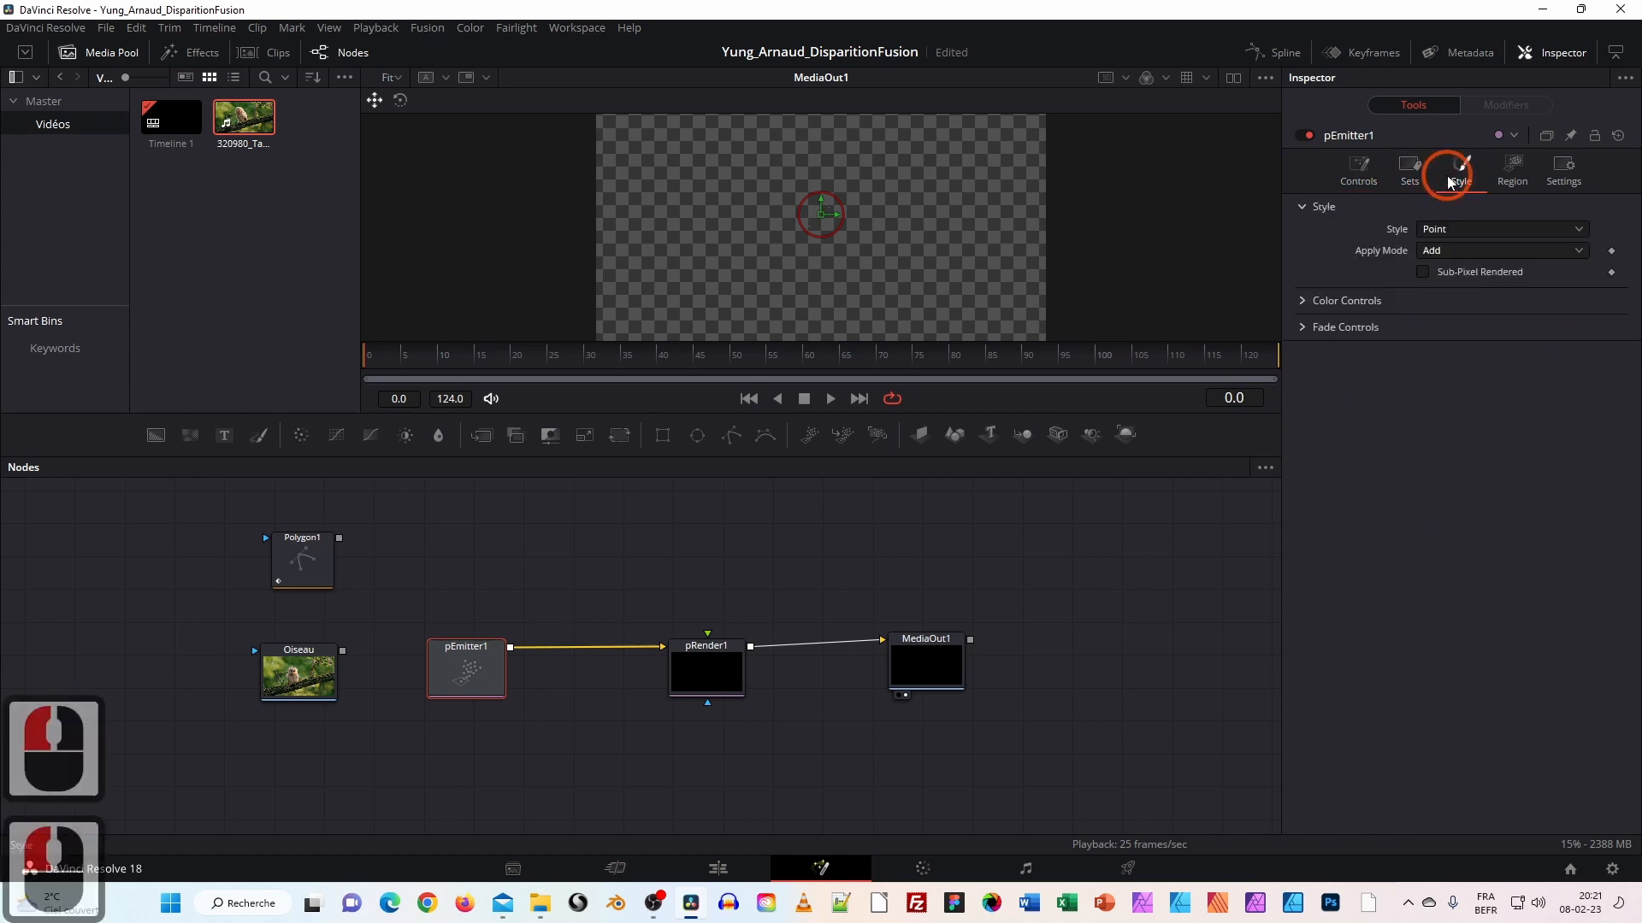
{"action": "left_click", "coordinate": [1519, 177]}
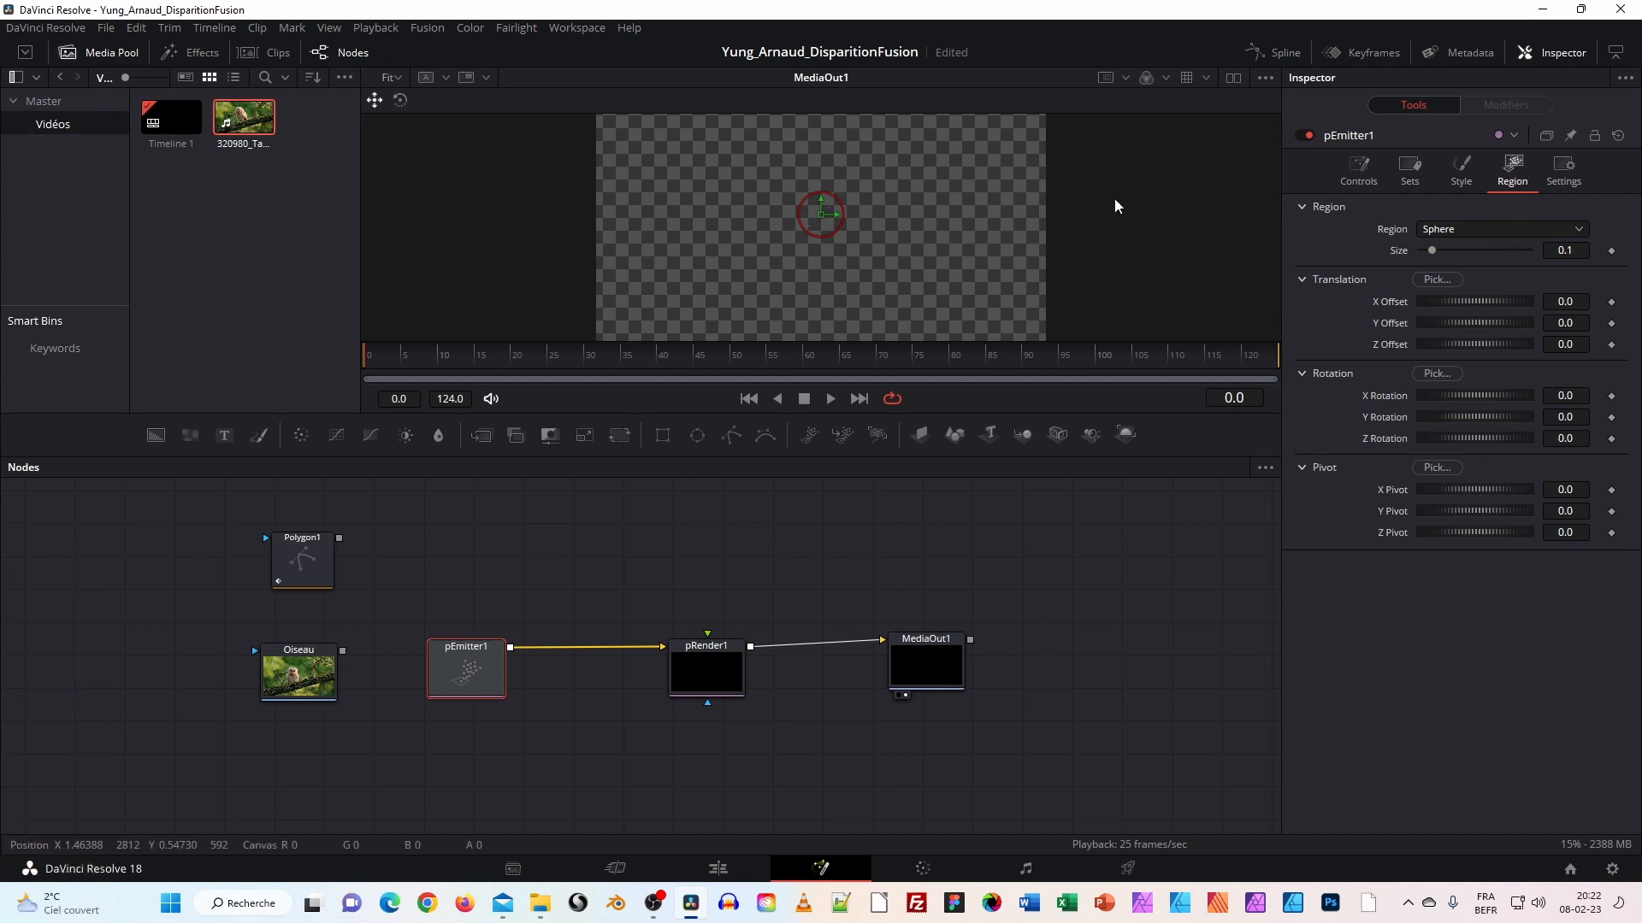
{"action": "scroll", "coordinate": [840, 233], "scroll_direction": "up", "scroll_amount": 3, "text": "ctrl"}
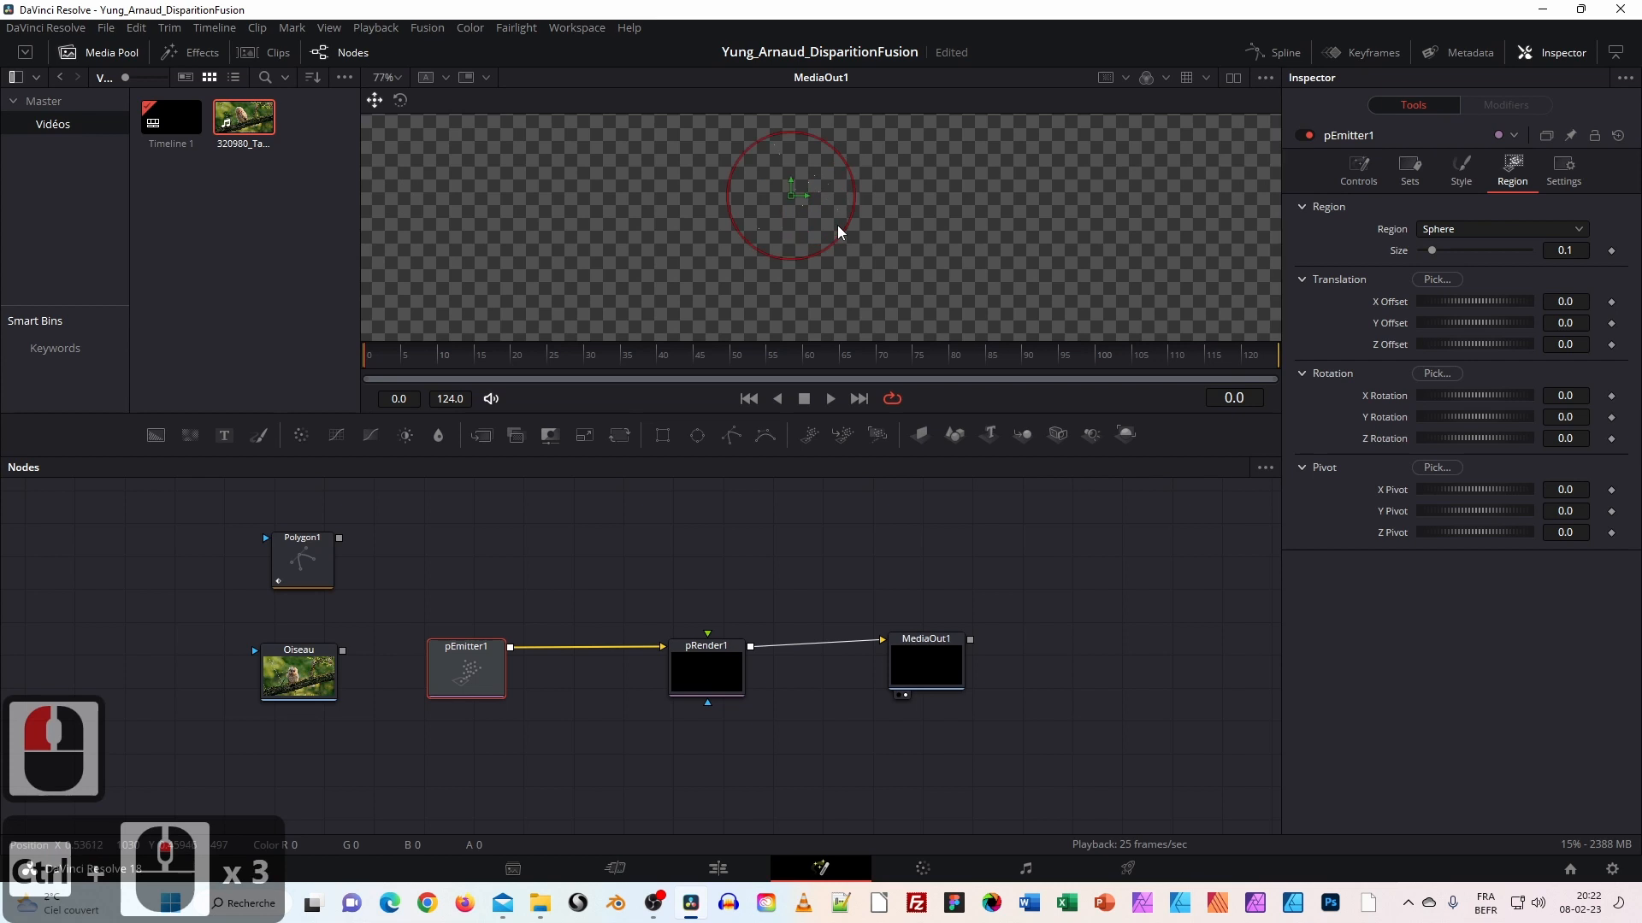
Play the particle composition, then stop and rewind to frame 0.
{"action": "left_click", "coordinate": [828, 399]}
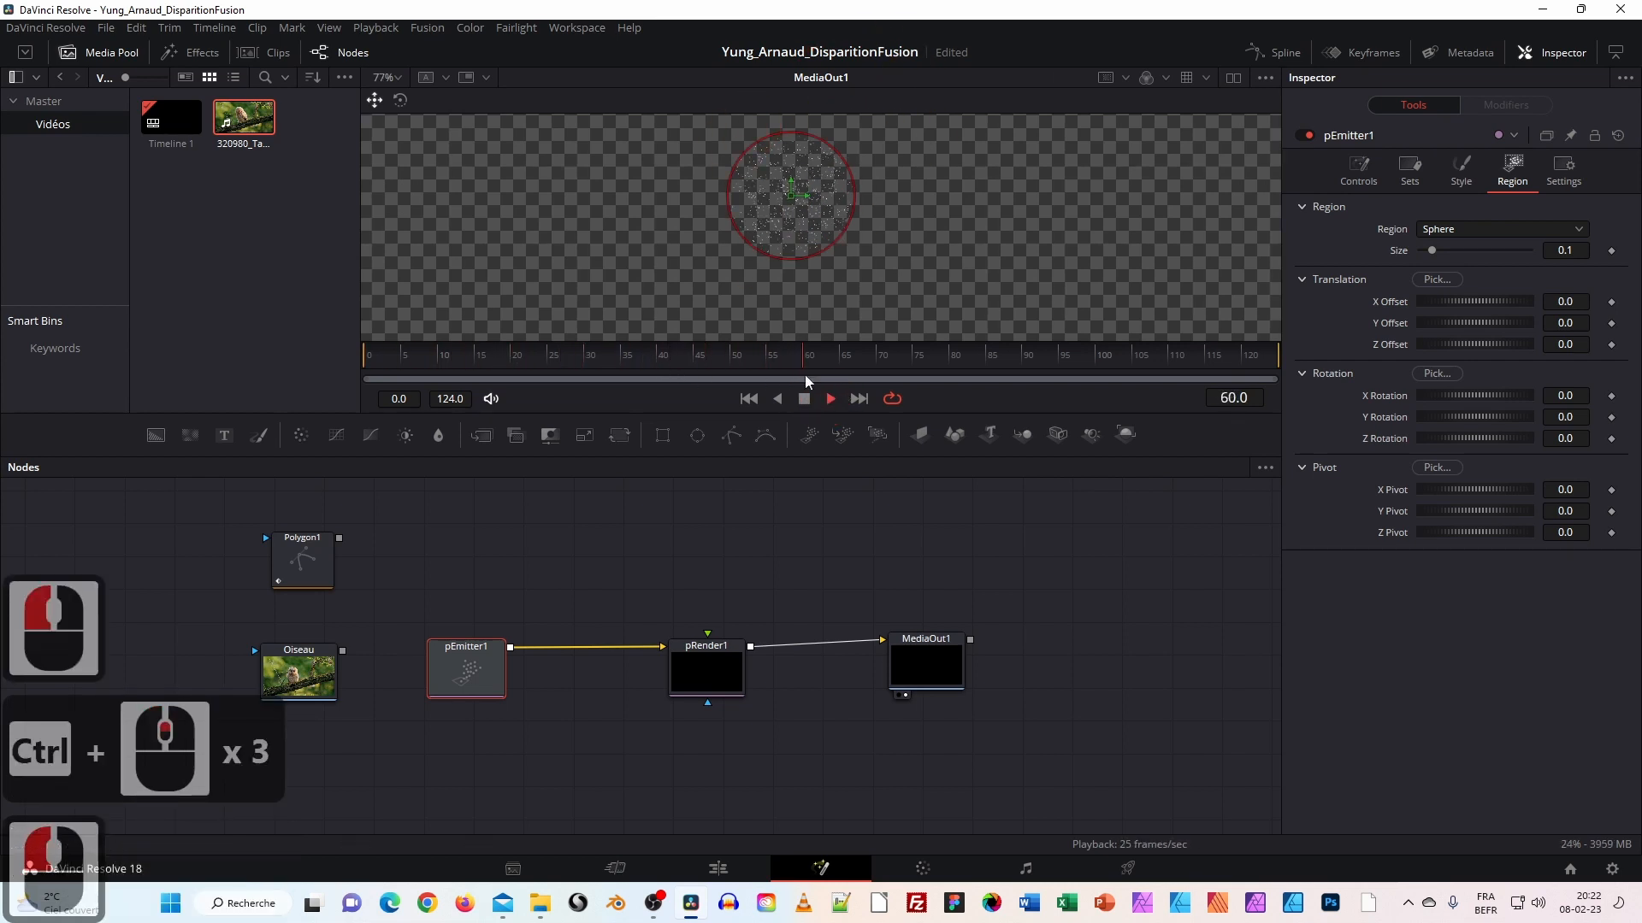
{"action": "left_click", "coordinate": [751, 399]}
{"action": "left_click", "coordinate": [752, 399]}
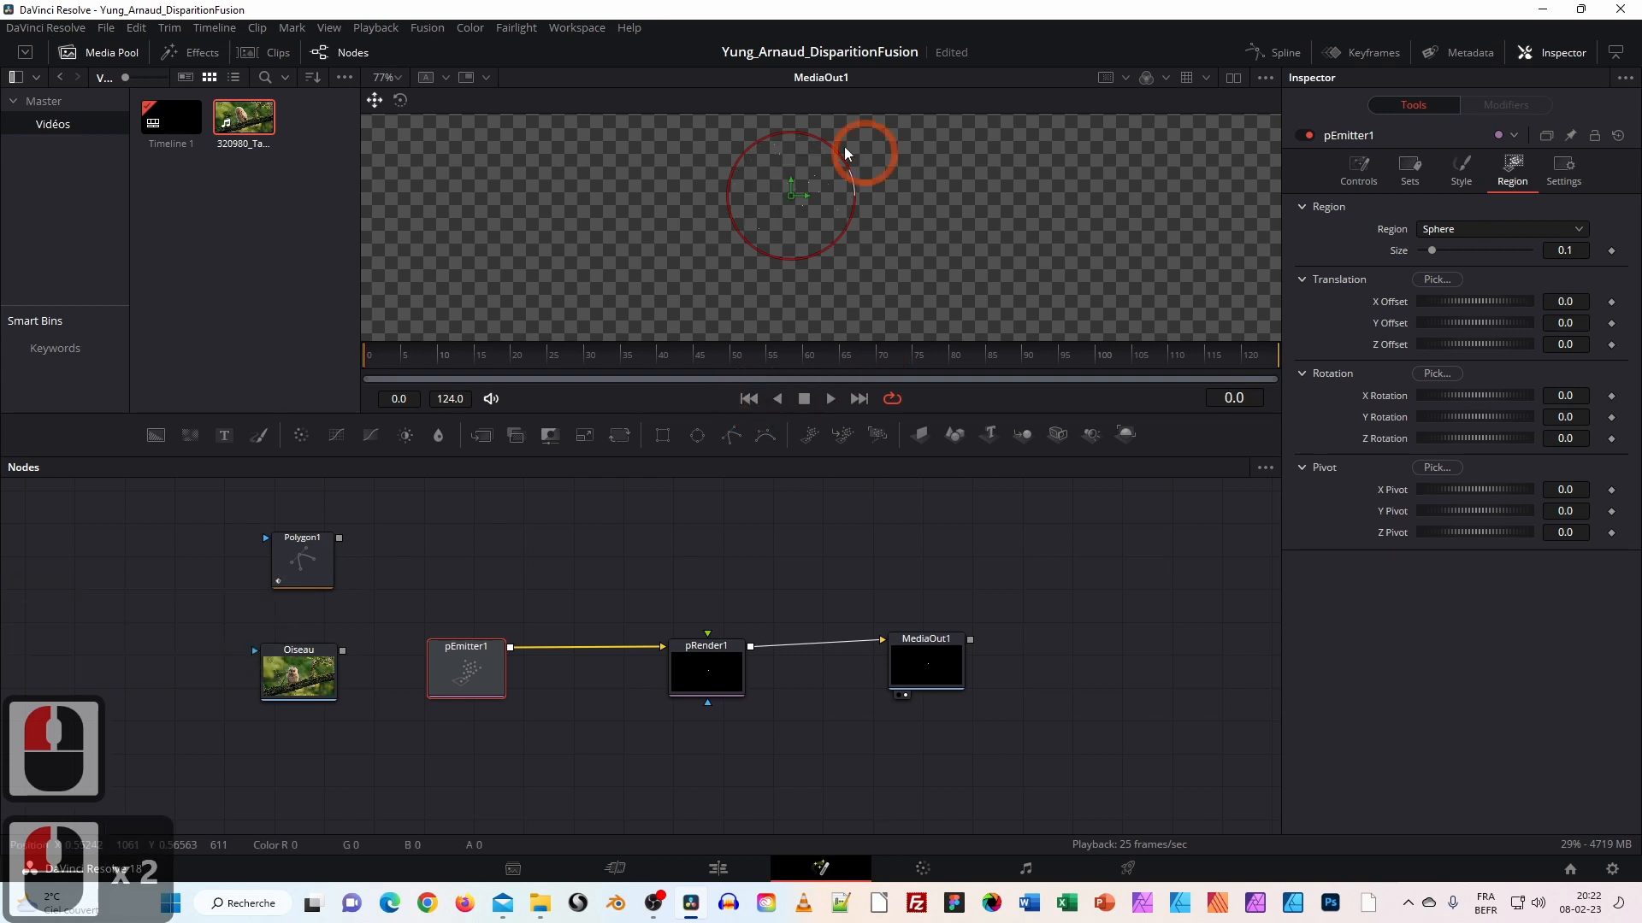
{"action": "left_click", "coordinate": [1477, 232]}
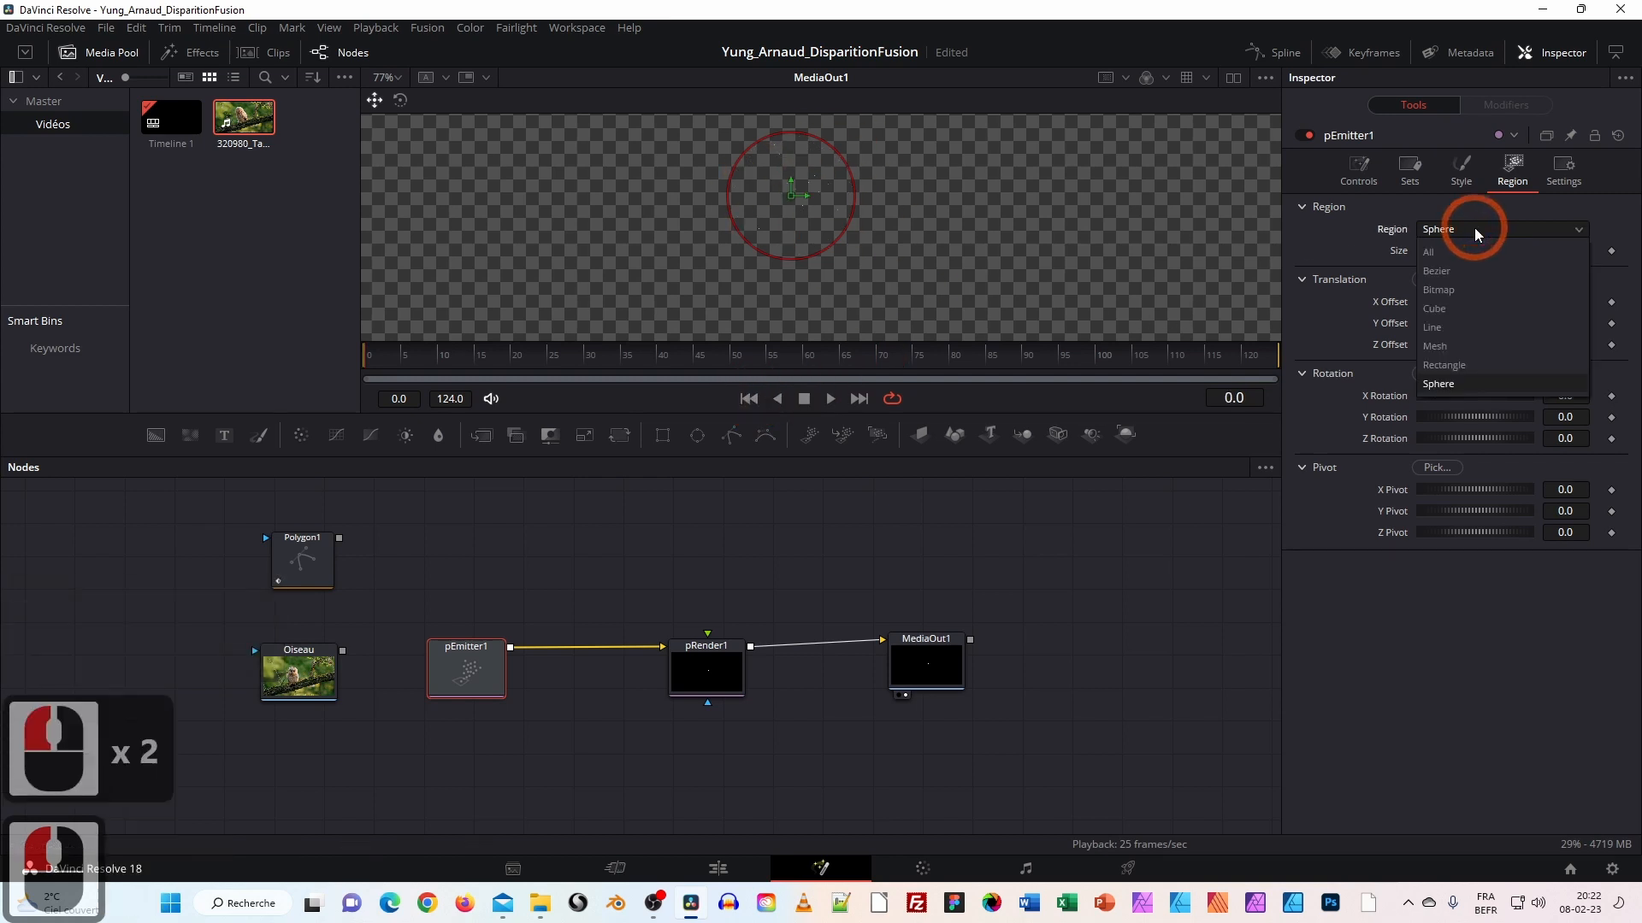
Set pEmitter1's emission region to Bitmap and feed the Oiseau clip into pEmitter1.
{"action": "left_click", "coordinate": [1477, 293]}
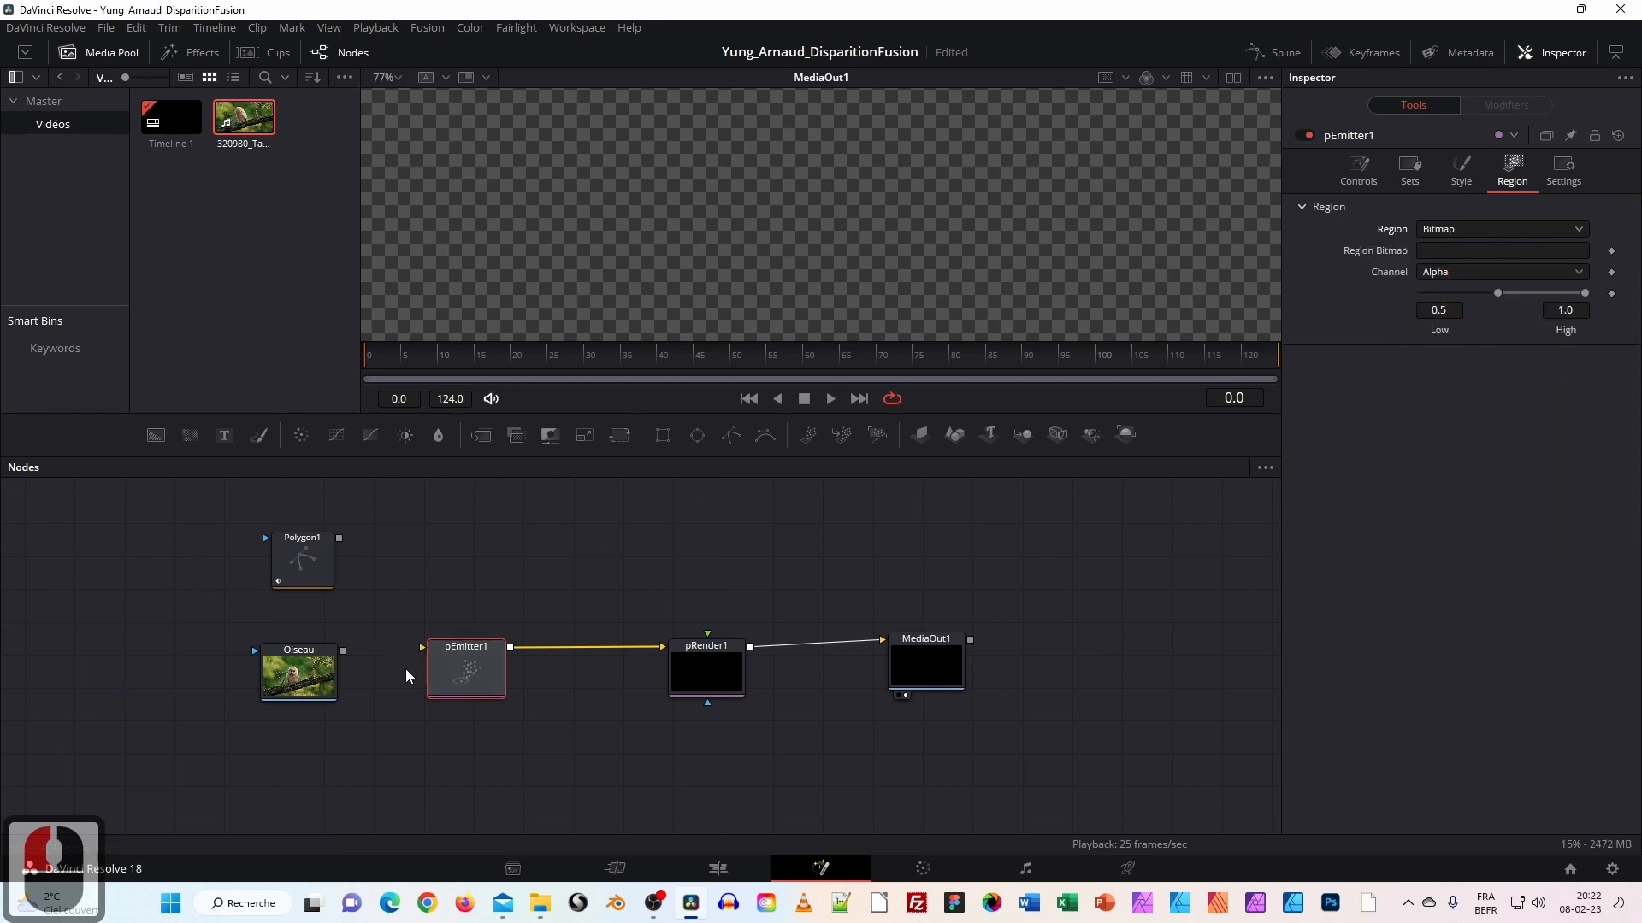
{"action": "left_click_drag", "start_coordinate": [342, 652], "coordinate": [437, 652]}
{"action": "left_click", "coordinate": [299, 670]}
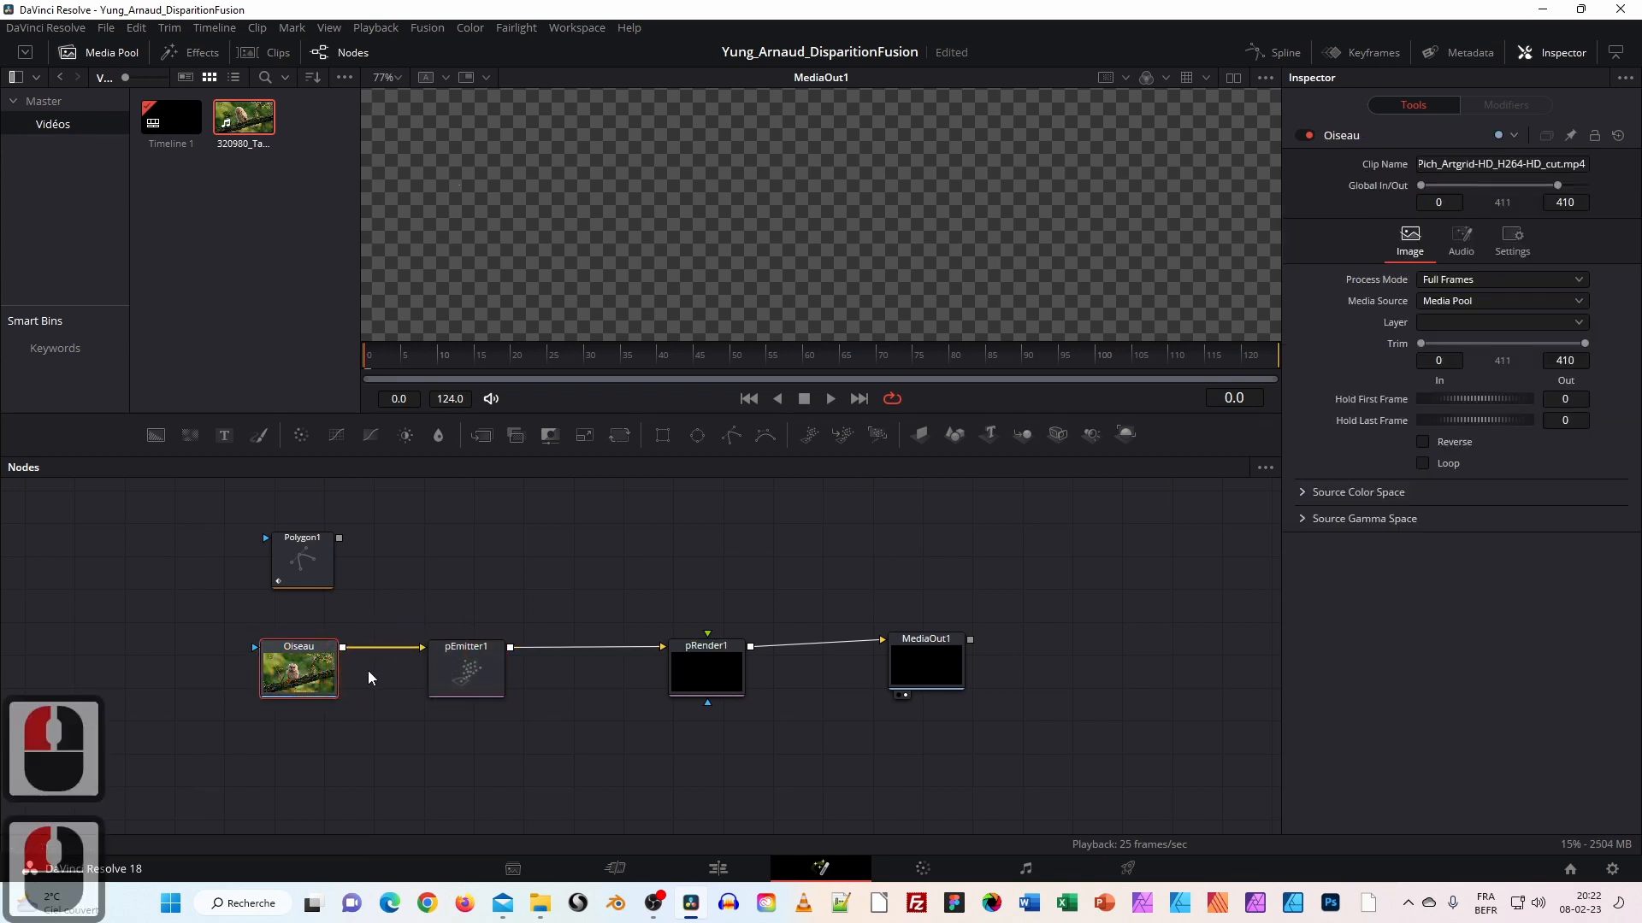
Preview MediaOut1, stopping at frame 98, and zoom out and recentre the viewer.
{"action": "left_click_drag", "start_coordinate": [915, 668], "coordinate": [917, 677]}
{"action": "left_click", "coordinate": [964, 274]}
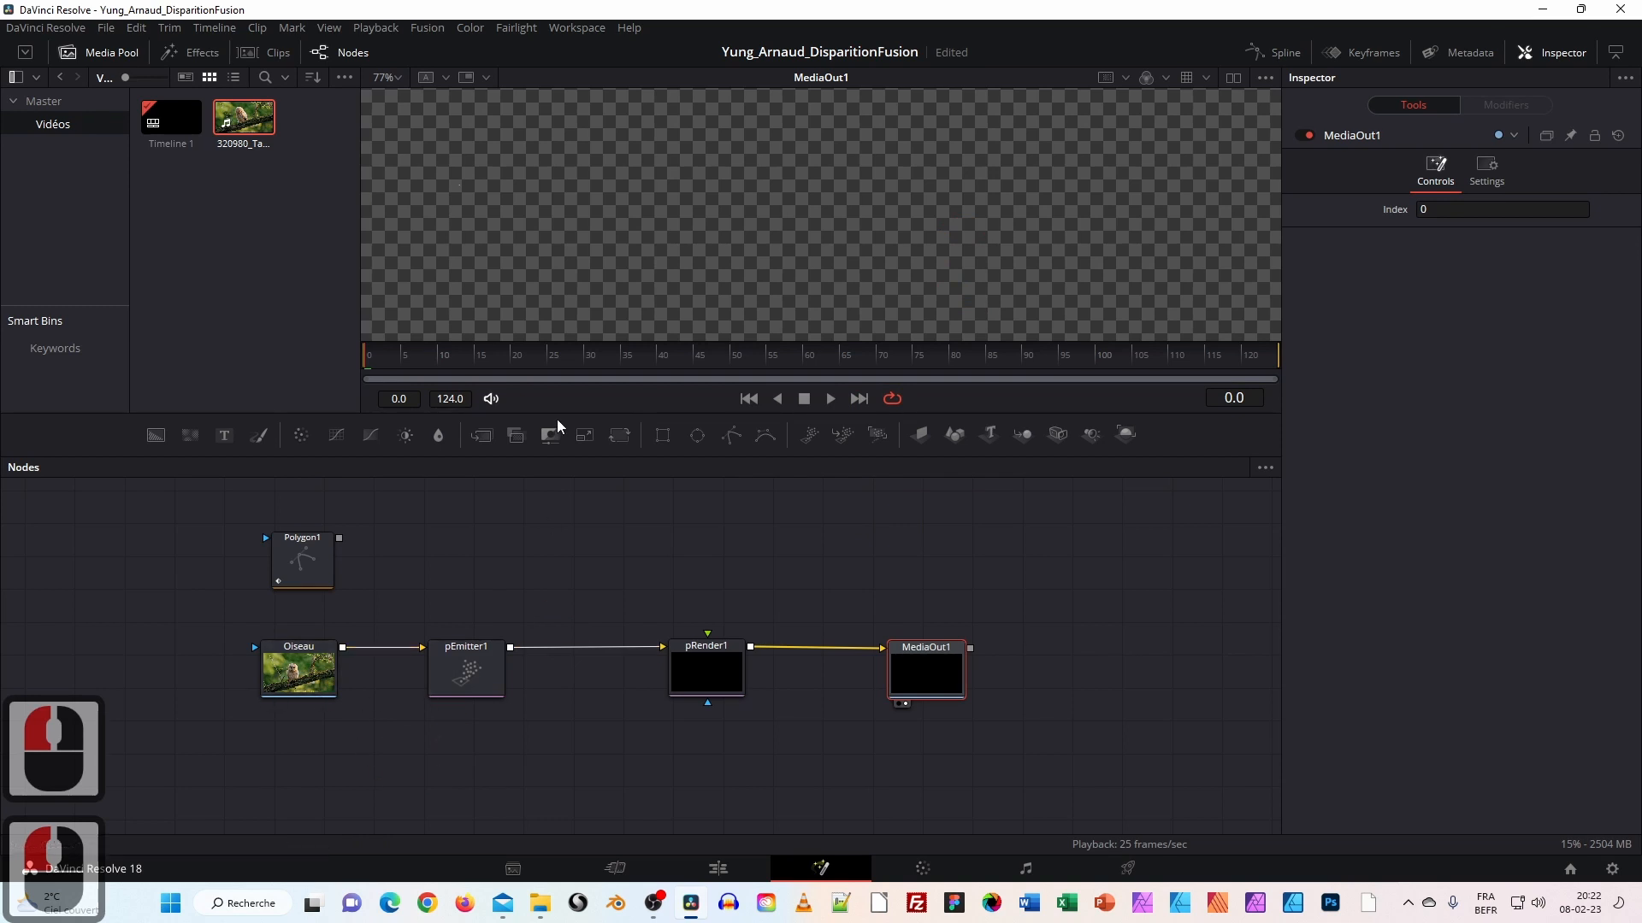
{"action": "left_click", "coordinate": [829, 399]}
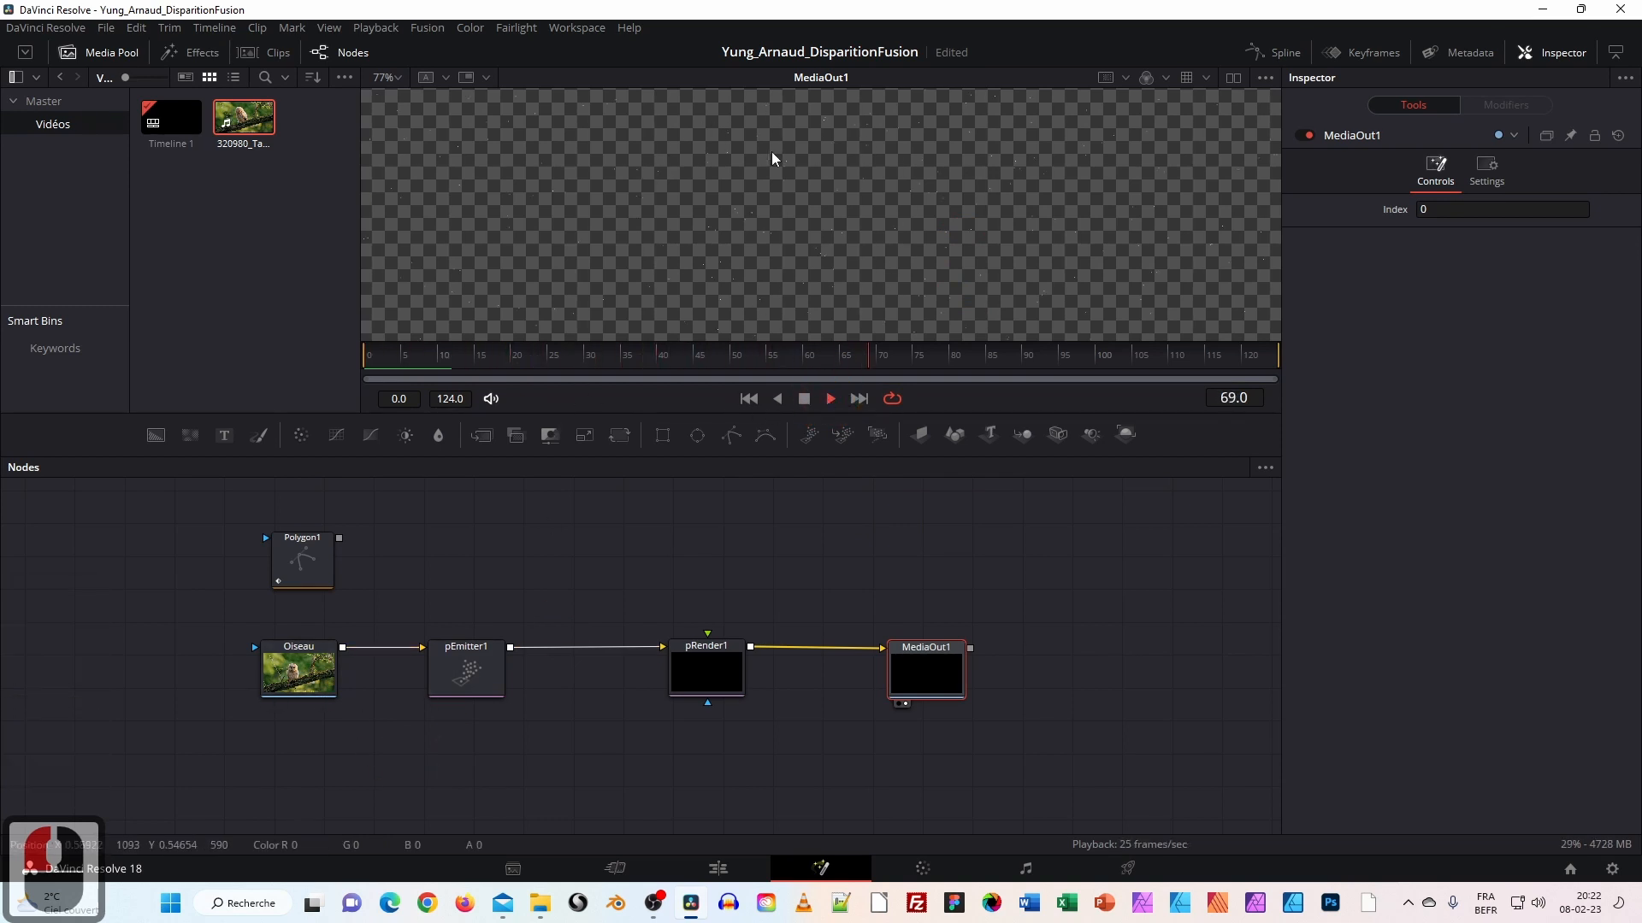
{"action": "left_click", "coordinate": [780, 242]}
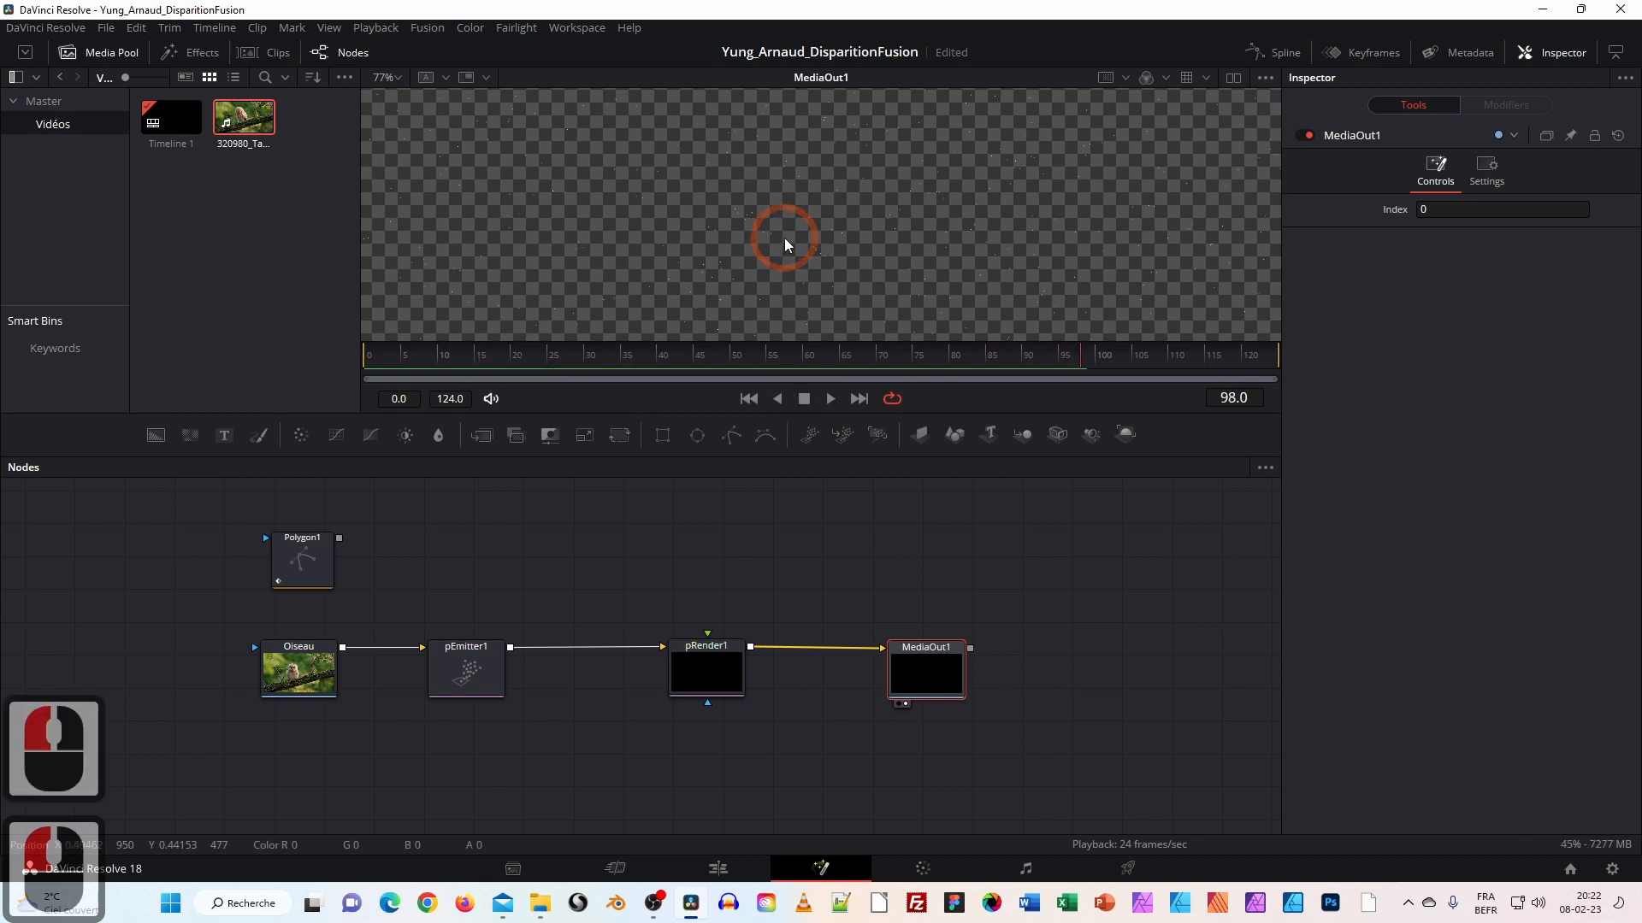
{"action": "scroll", "coordinate": [784, 245], "scroll_direction": "down", "scroll_amount": 2, "text": "ctrl"}
{"action": "scroll", "coordinate": [787, 244], "scroll_direction": "down", "scroll_amount": 2, "text": "ctrl"}
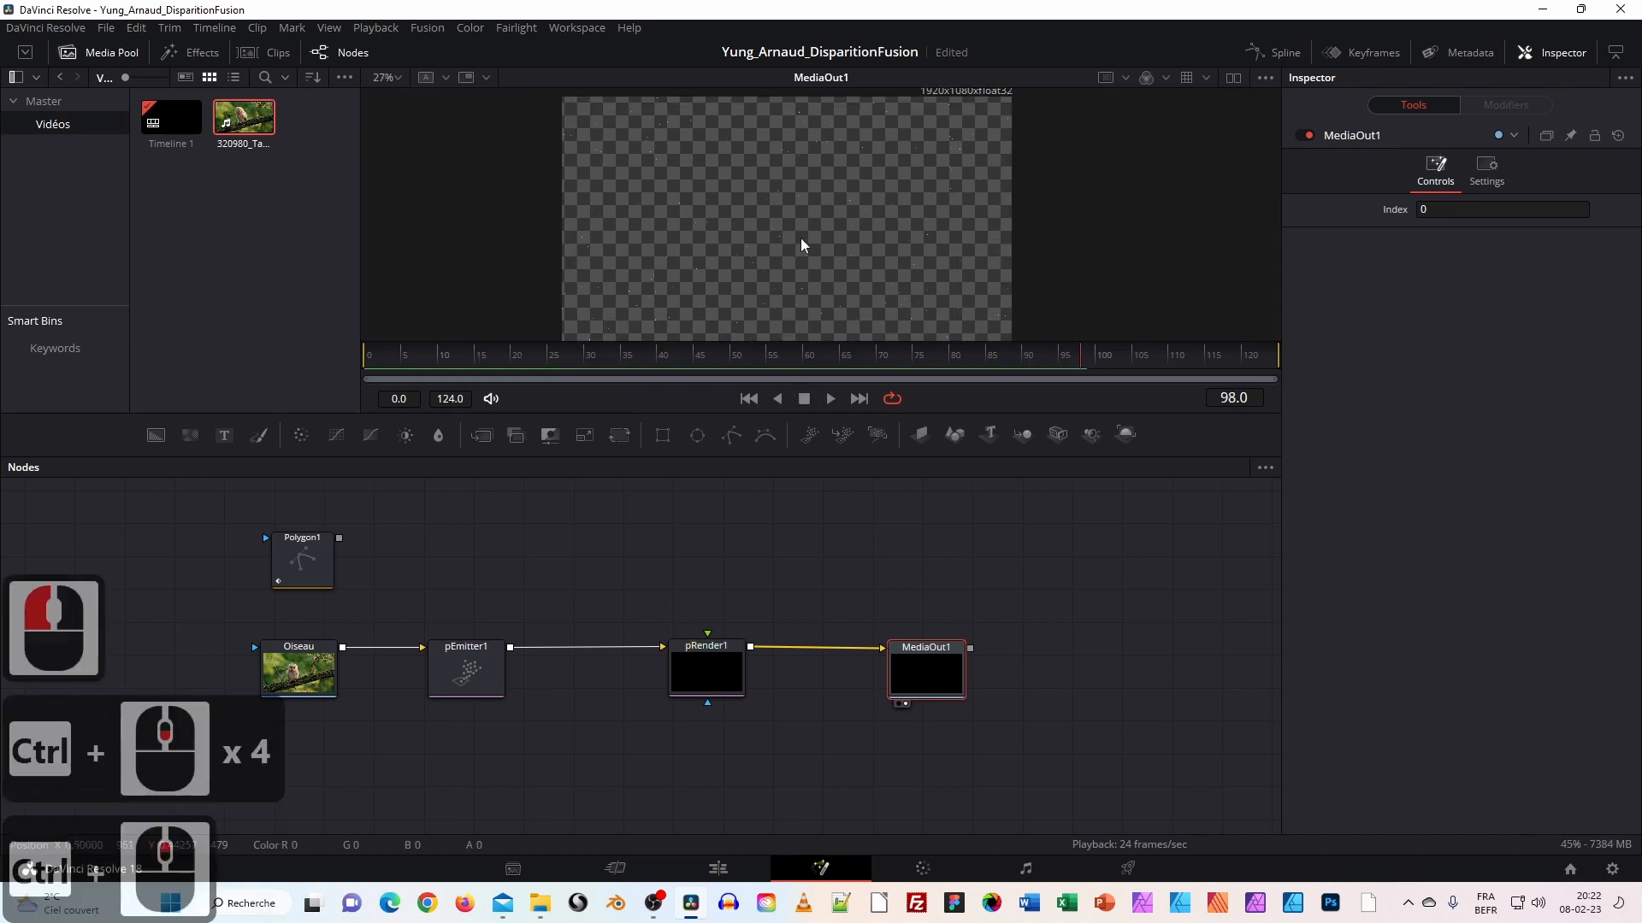
{"action": "left_click_drag", "start_coordinate": [1101, 249], "coordinate": [1081, 238]}
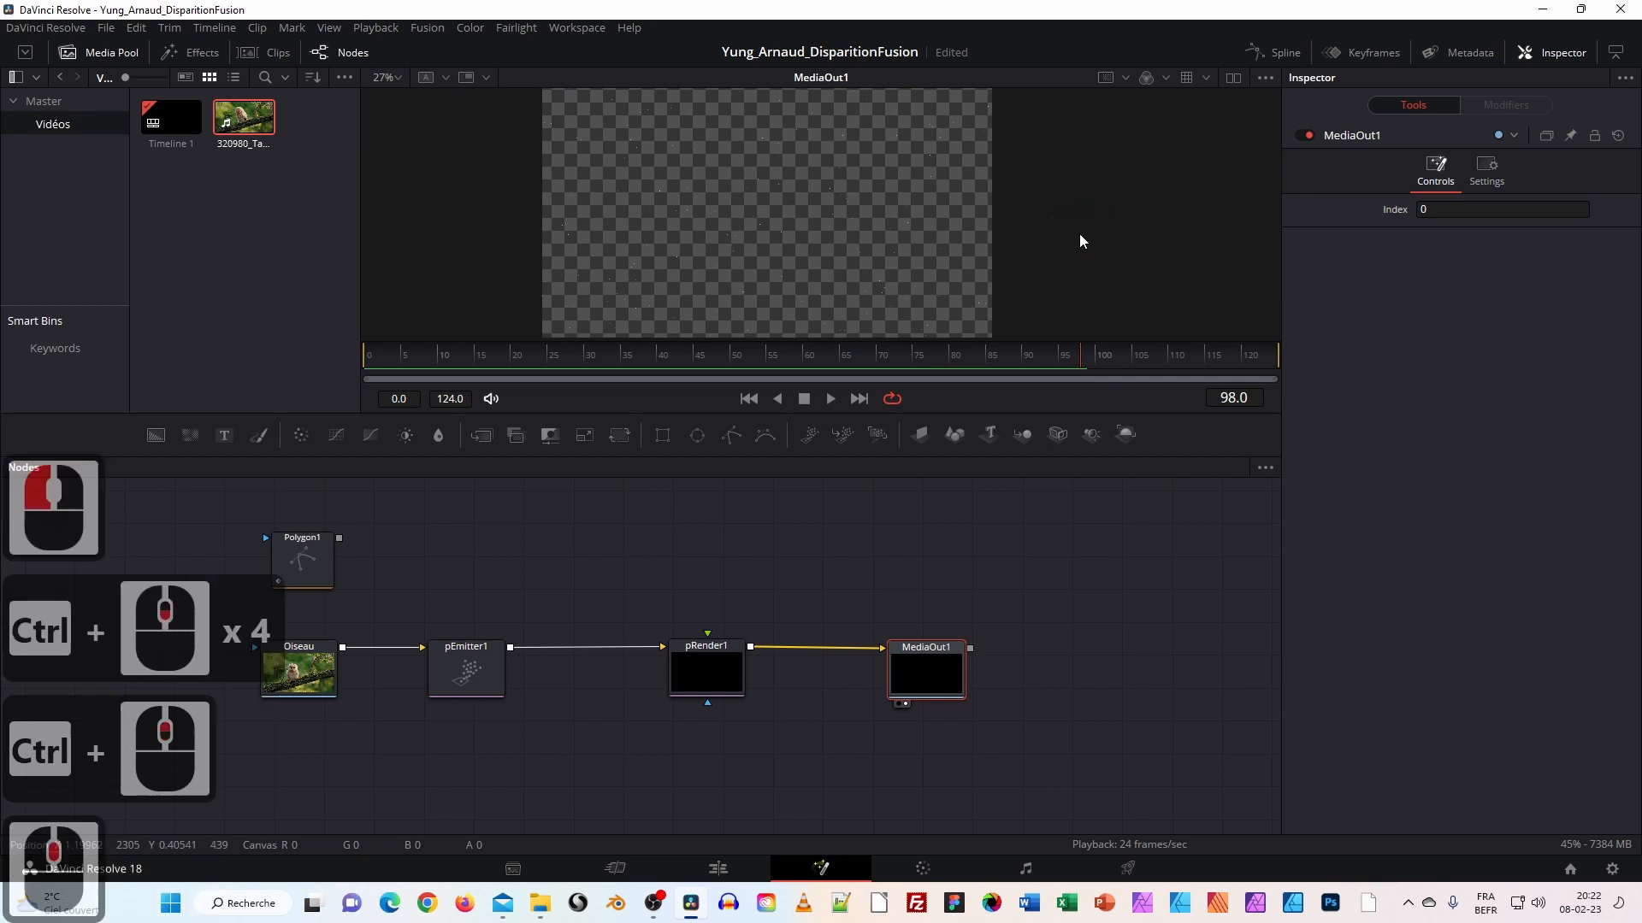
{"action": "left_click", "coordinate": [466, 673]}
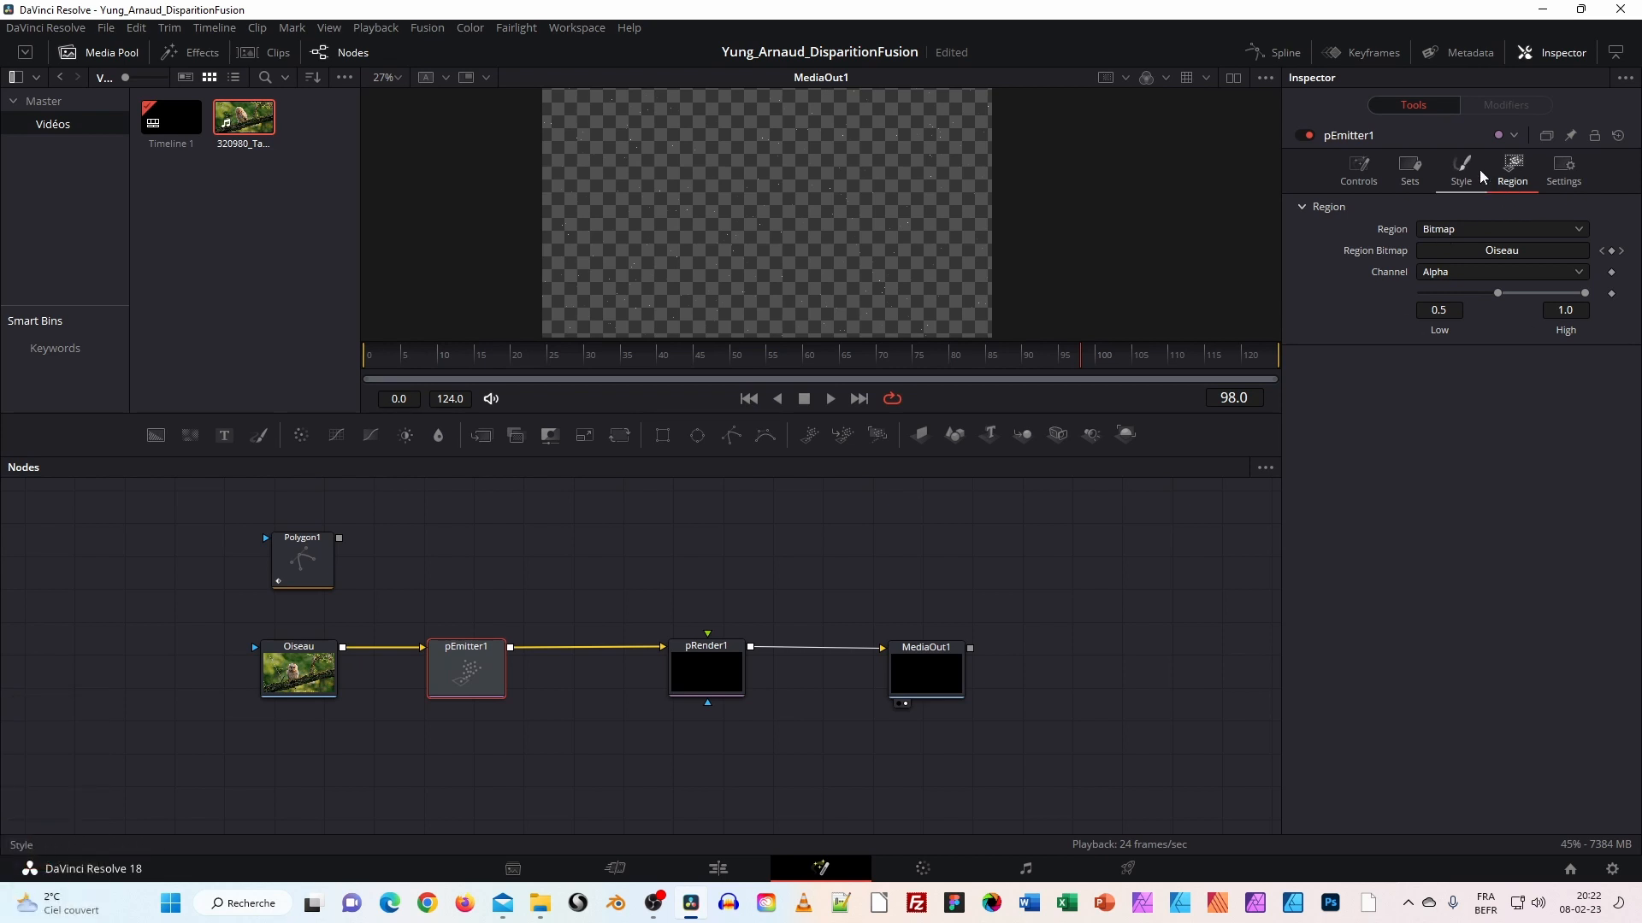
Set pEmitter1's particle Number to 1000.
{"action": "left_click", "coordinate": [1362, 175]}
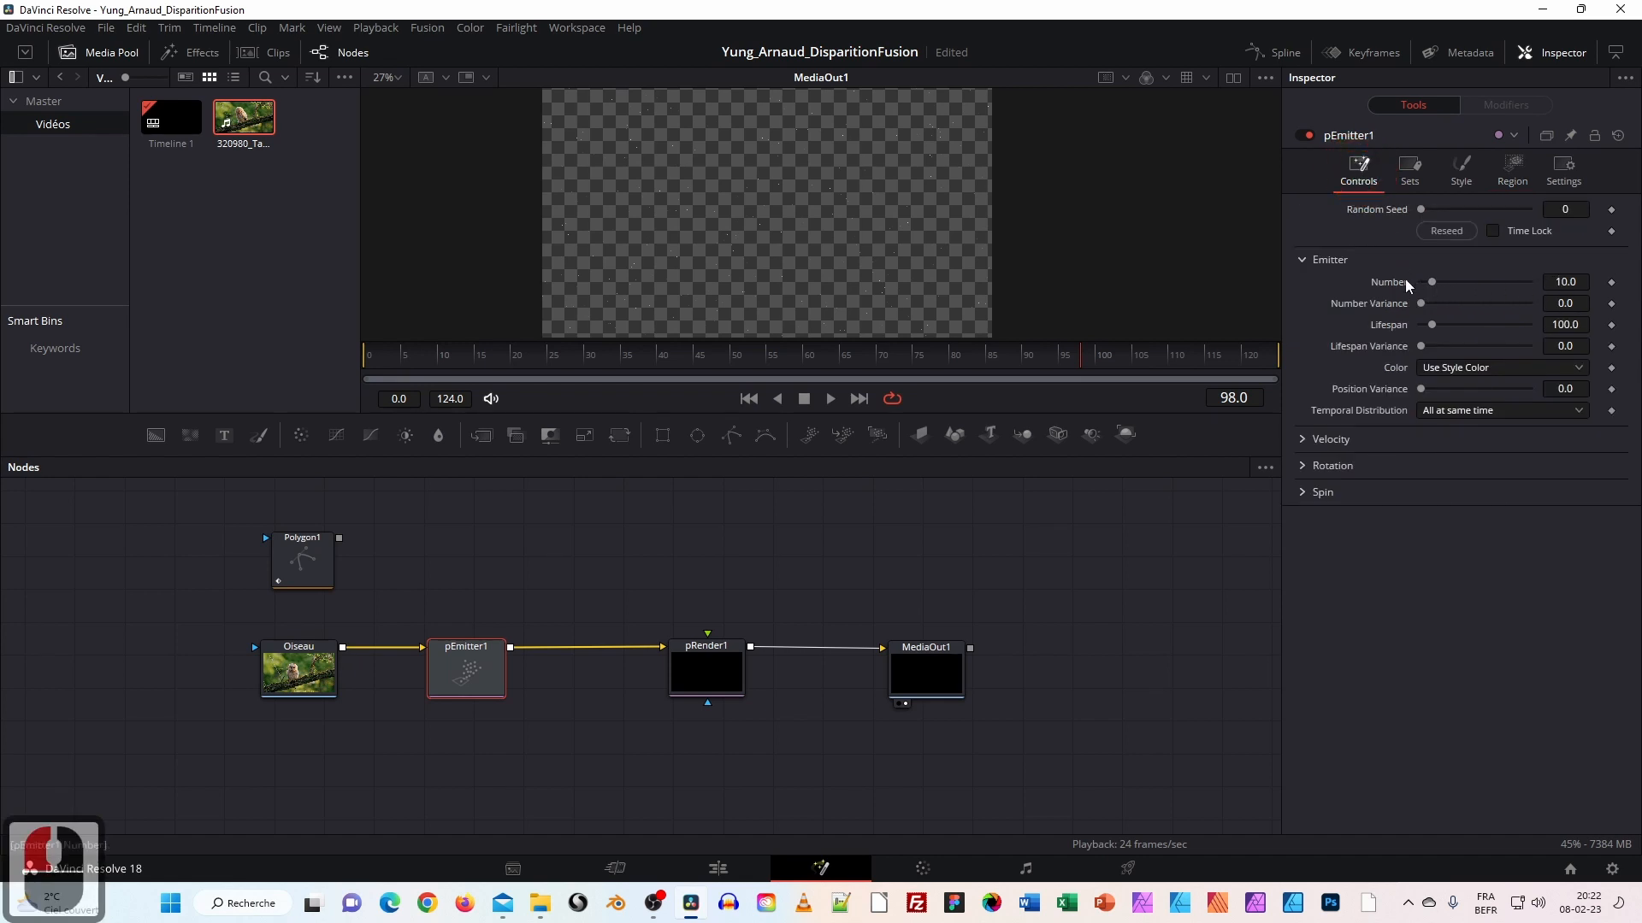
{"action": "left_click", "coordinate": [1577, 279]}
{"action": "left_click_drag", "start_coordinate": [1579, 279], "coordinate": [1521, 282]}
{"action": "type", "text": "100"}
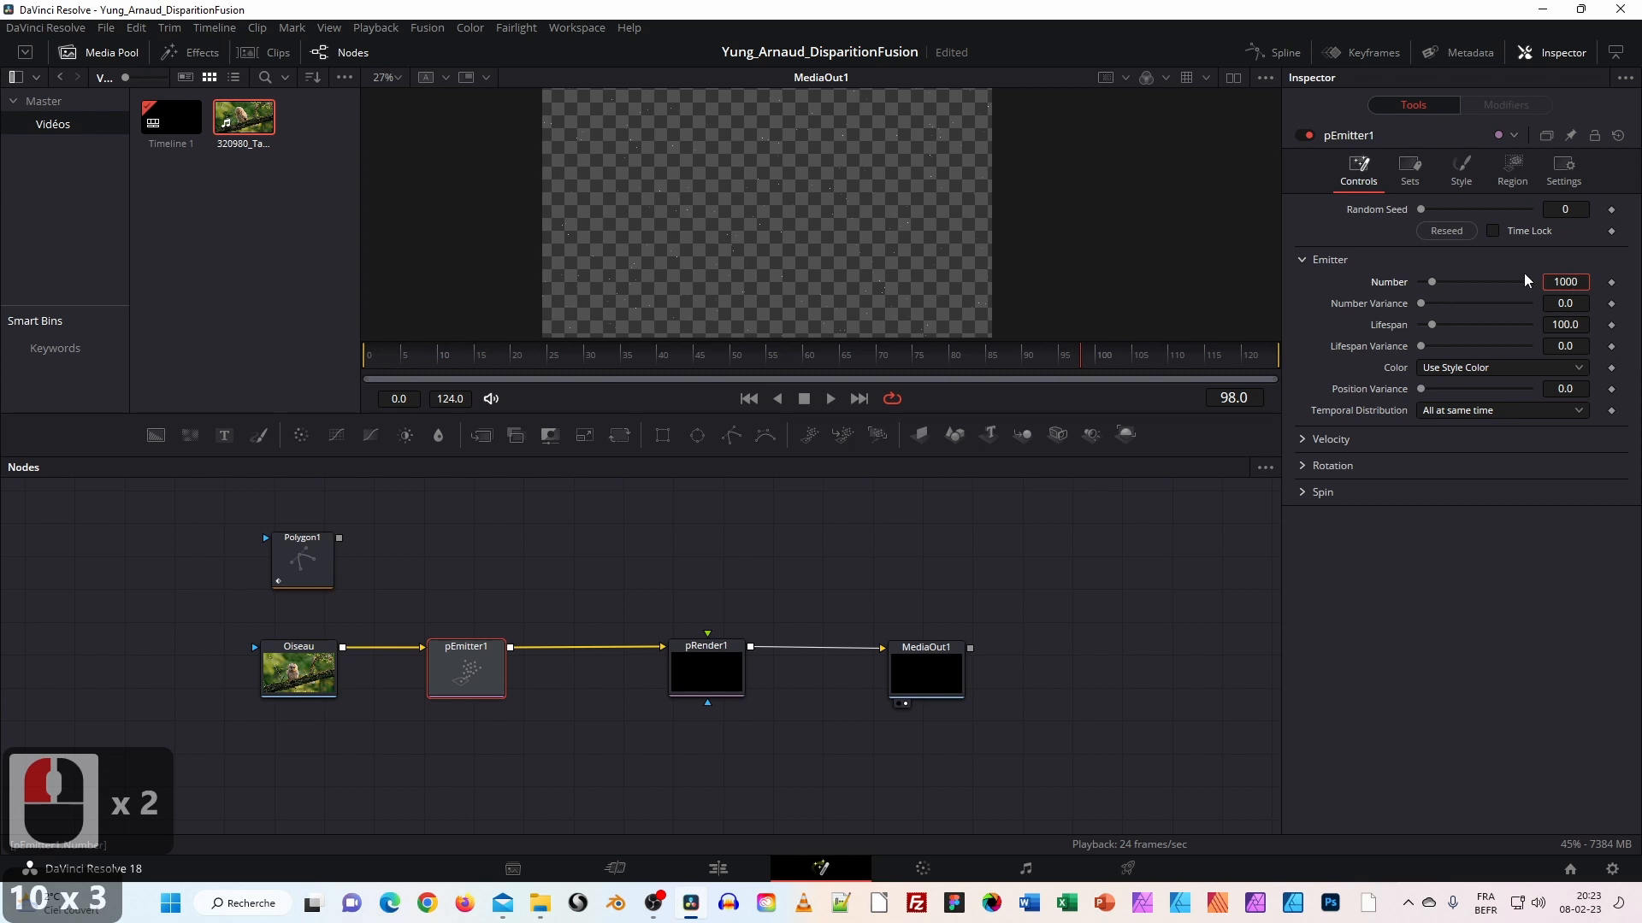
{"action": "key", "text": "Tab"}
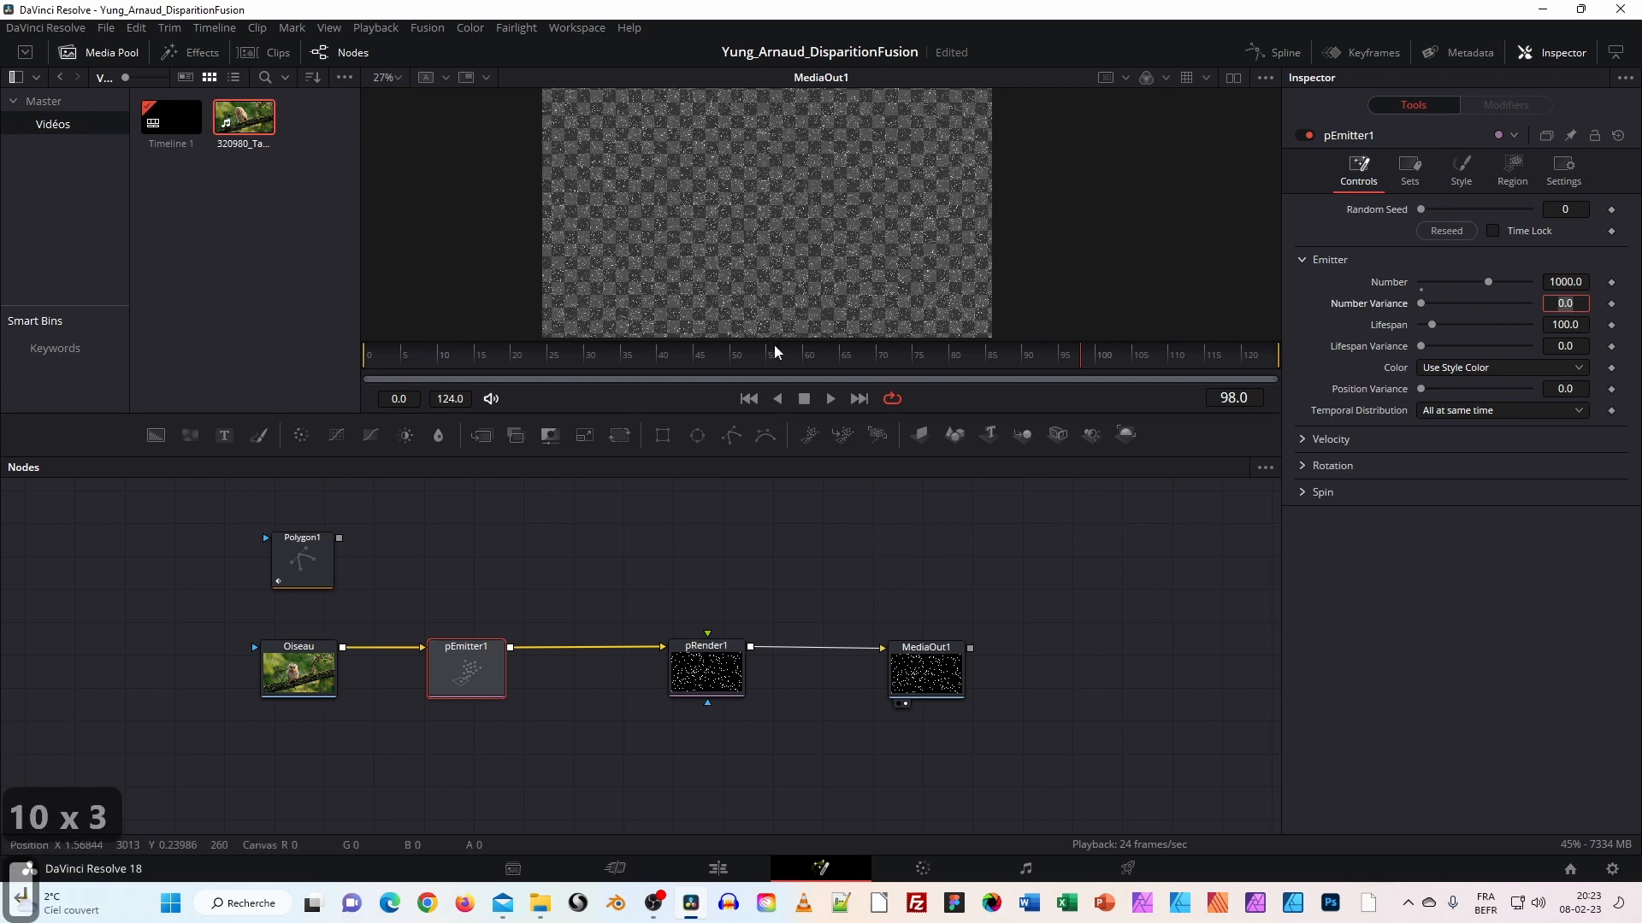
{"action": "left_click", "coordinate": [513, 368]}
{"action": "left_click", "coordinate": [419, 355]}
{"action": "key", "text": "Return"}
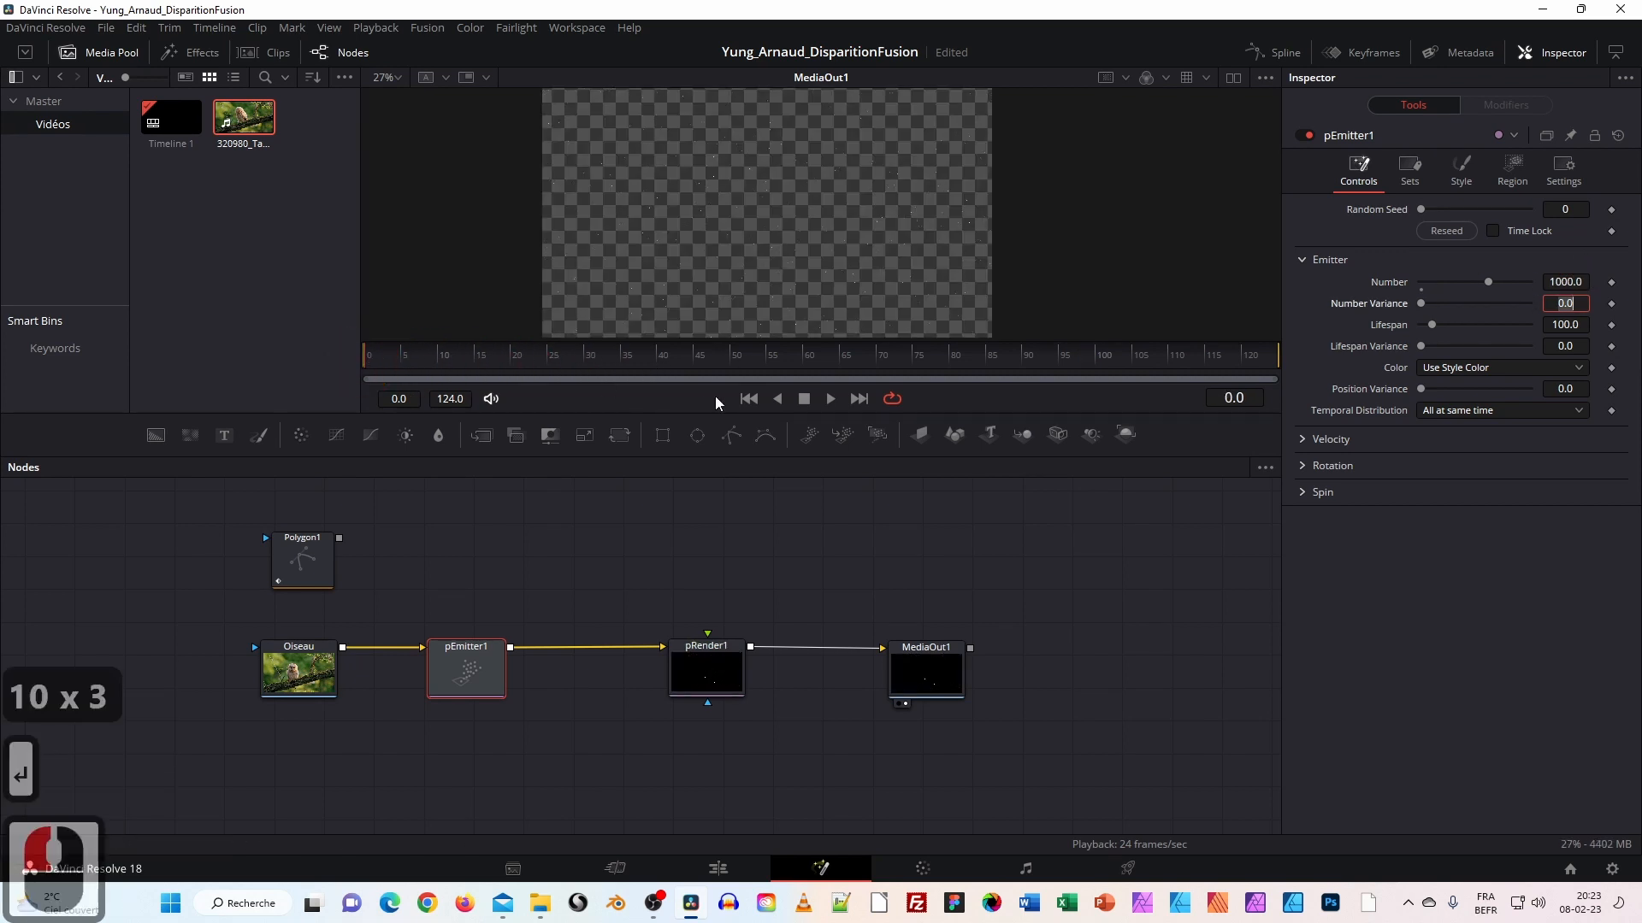
Preview the 1000 particles by playing and scrubbing the timeline.
{"action": "left_click", "coordinate": [829, 399]}
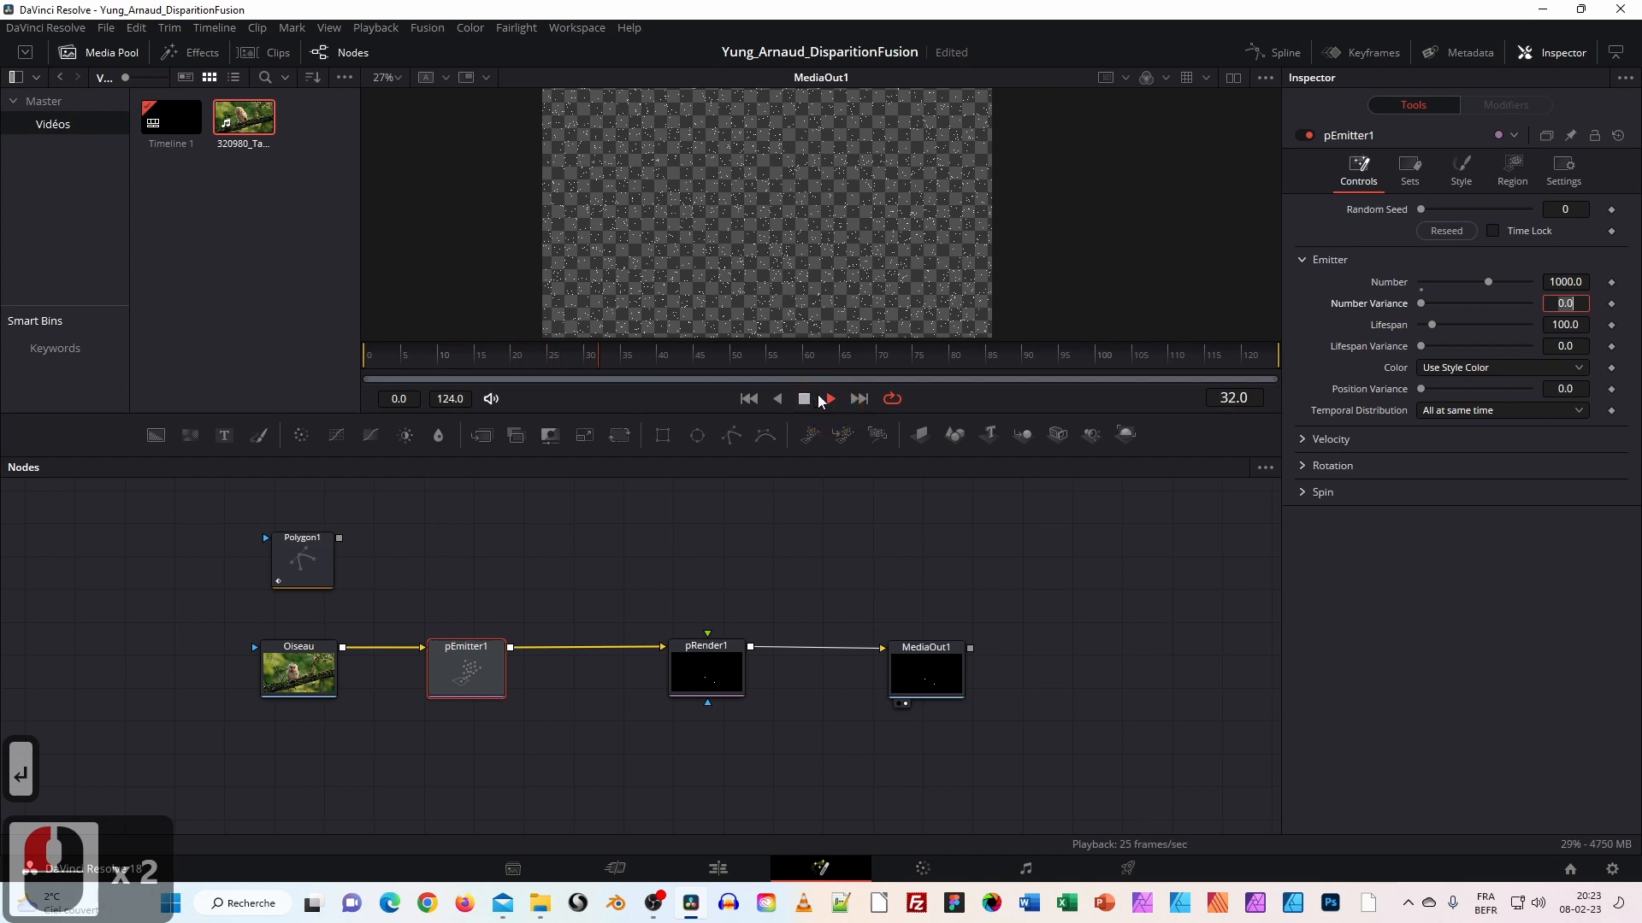
{"action": "left_click", "coordinate": [804, 399]}
{"action": "left_click_drag", "start_coordinate": [707, 366], "coordinate": [575, 366]}
{"action": "mouse_move", "coordinate": [378, 355]}
{"action": "left_mouse_down"}
{"action": "mouse_move", "coordinate": [1234, 355]}
{"action": "mouse_move", "coordinate": [366, 356]}
{"action": "left_mouse_up"}
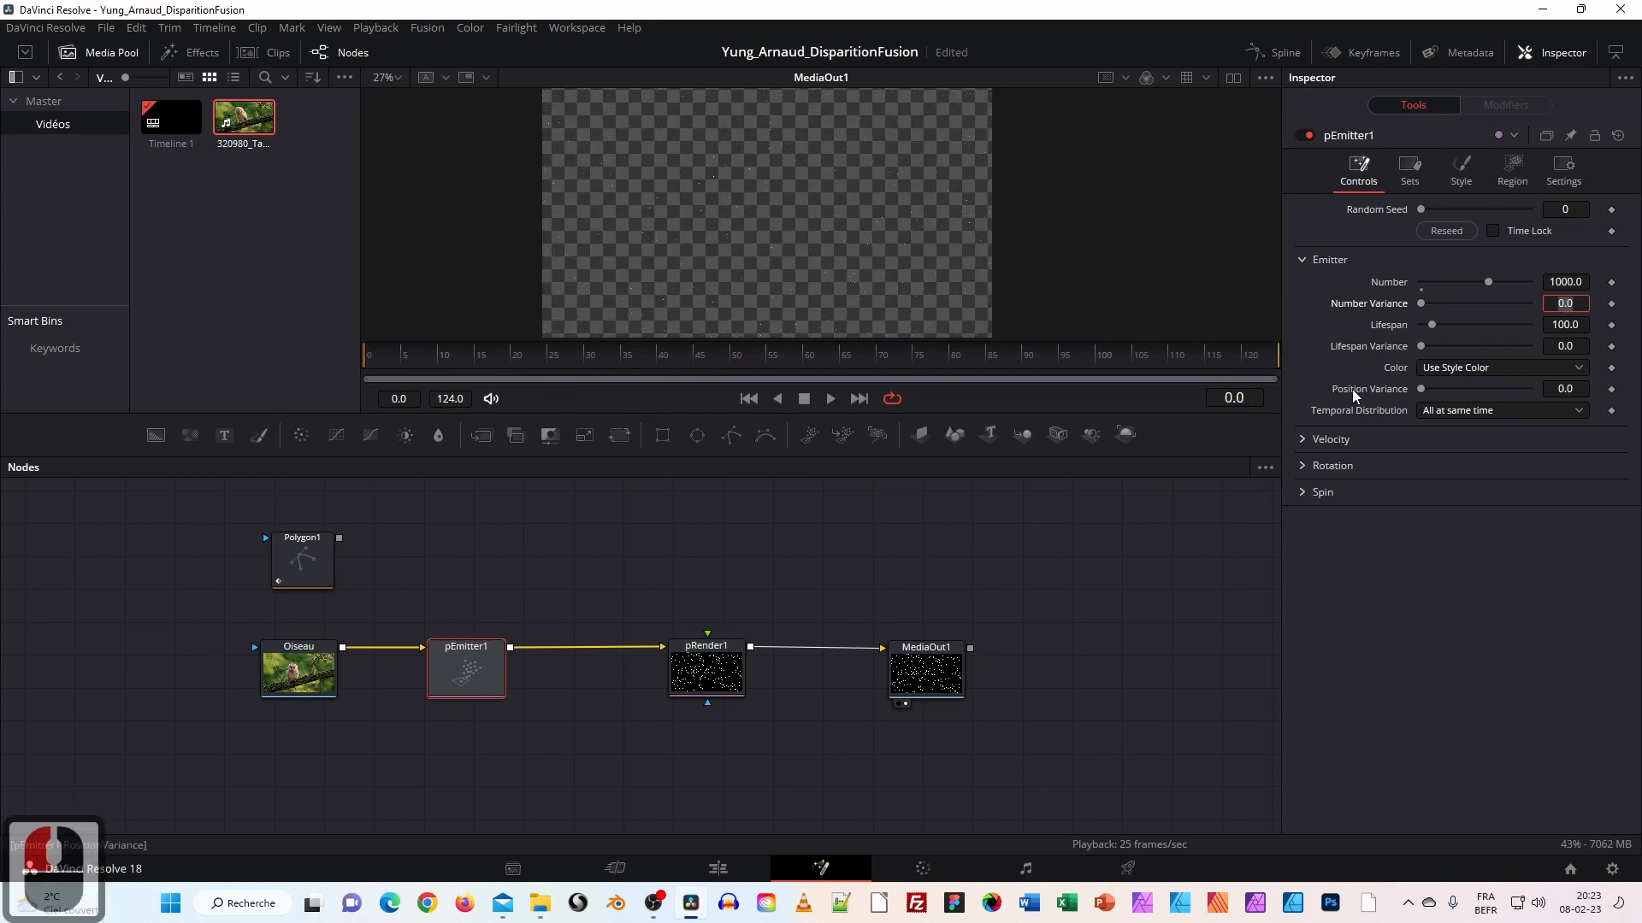
{"action": "left_click", "coordinate": [1625, 327]}
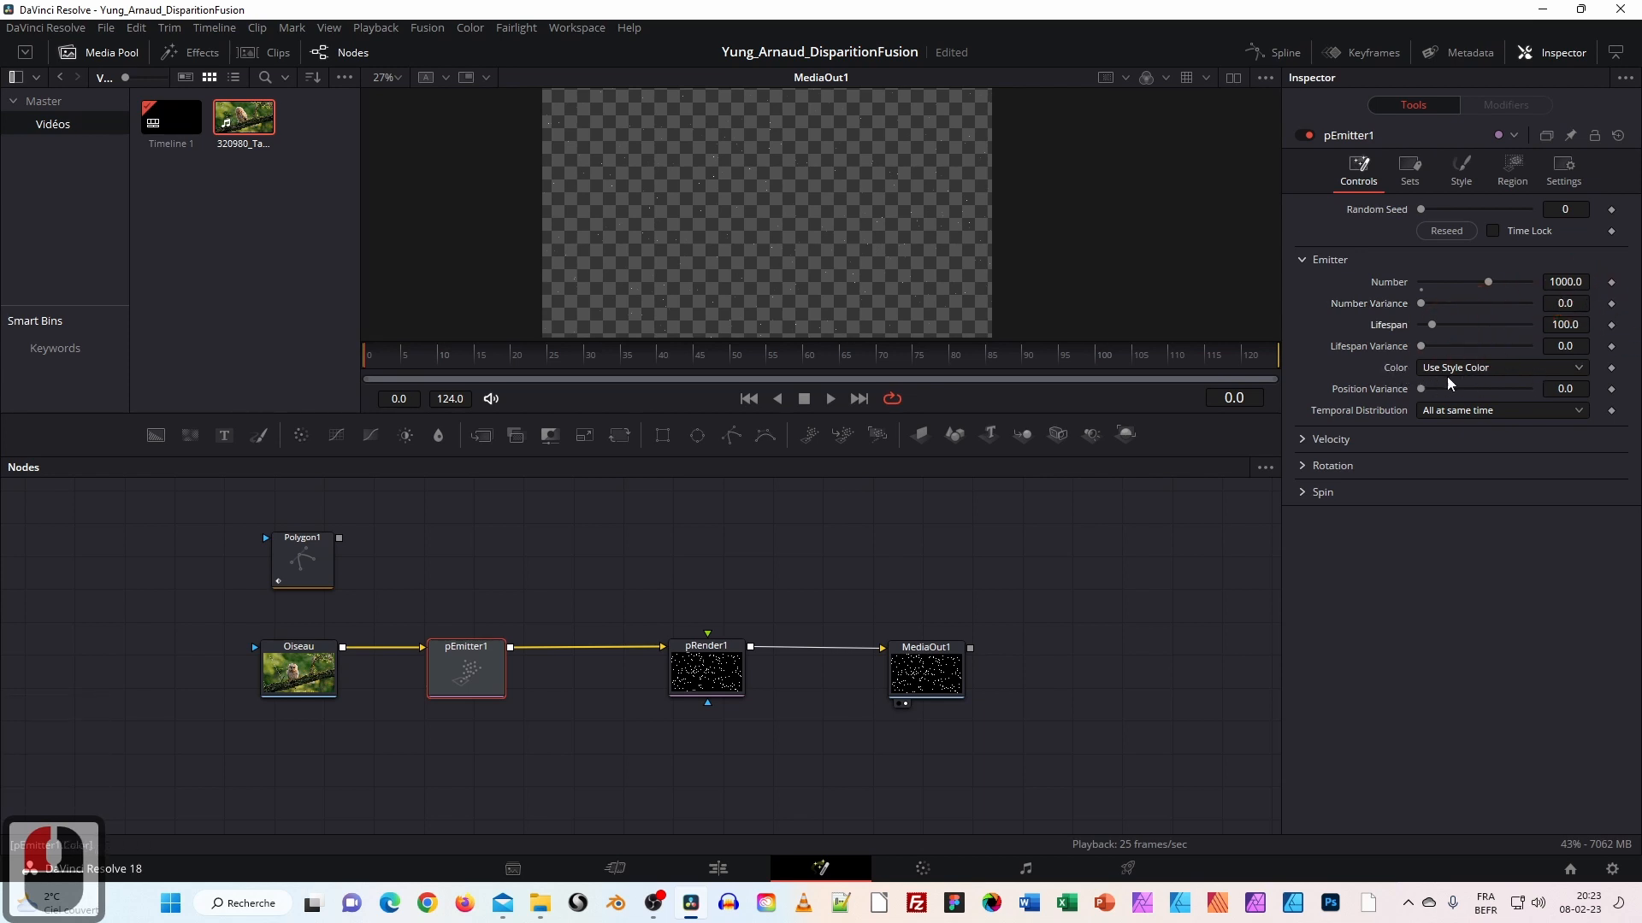
{"action": "left_click", "coordinate": [1462, 167]}
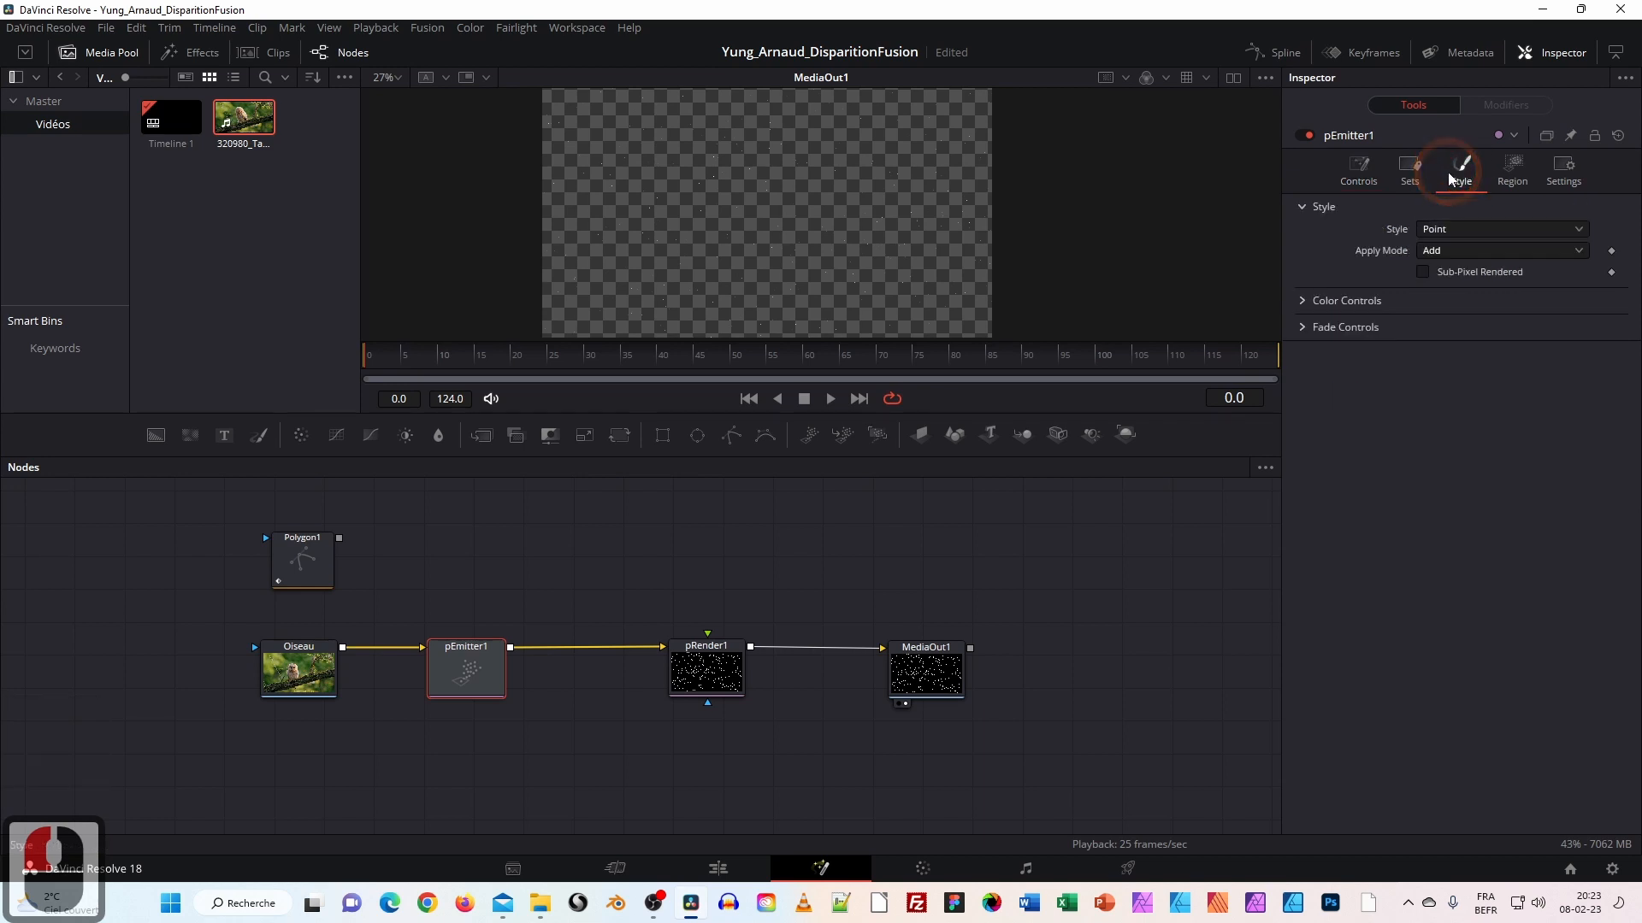
Switch pEmitter1's Color to Use Color from Region and play the coloured particles.
{"action": "left_click", "coordinate": [1303, 303]}
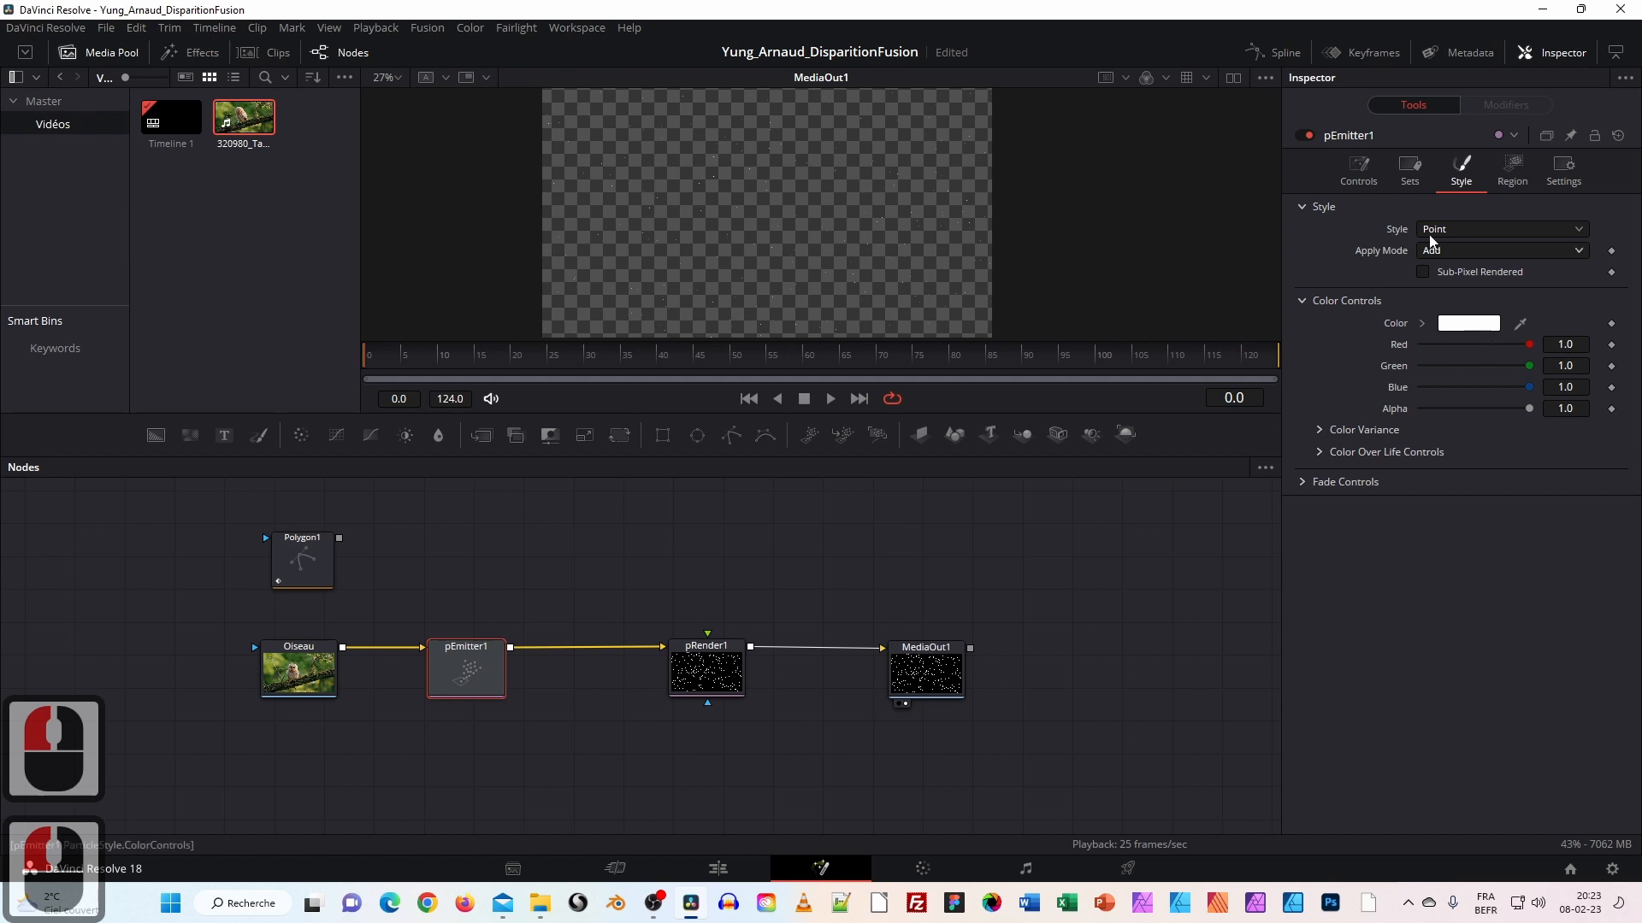
{"action": "left_click", "coordinate": [1358, 168]}
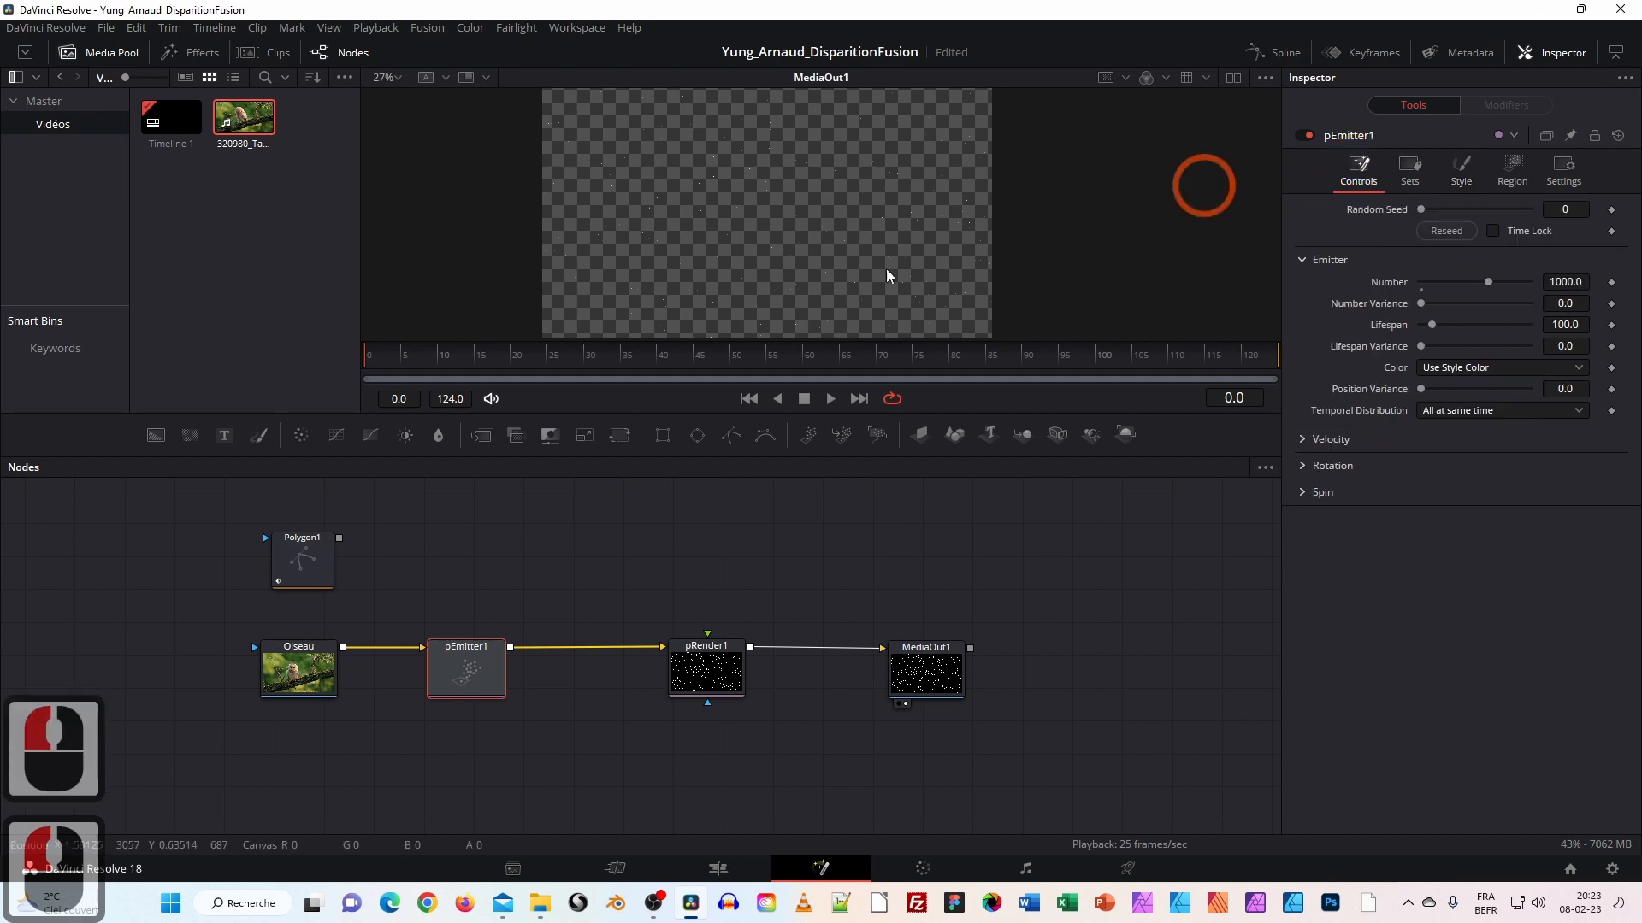
{"action": "left_click_drag", "start_coordinate": [301, 677], "coordinate": [305, 672]}
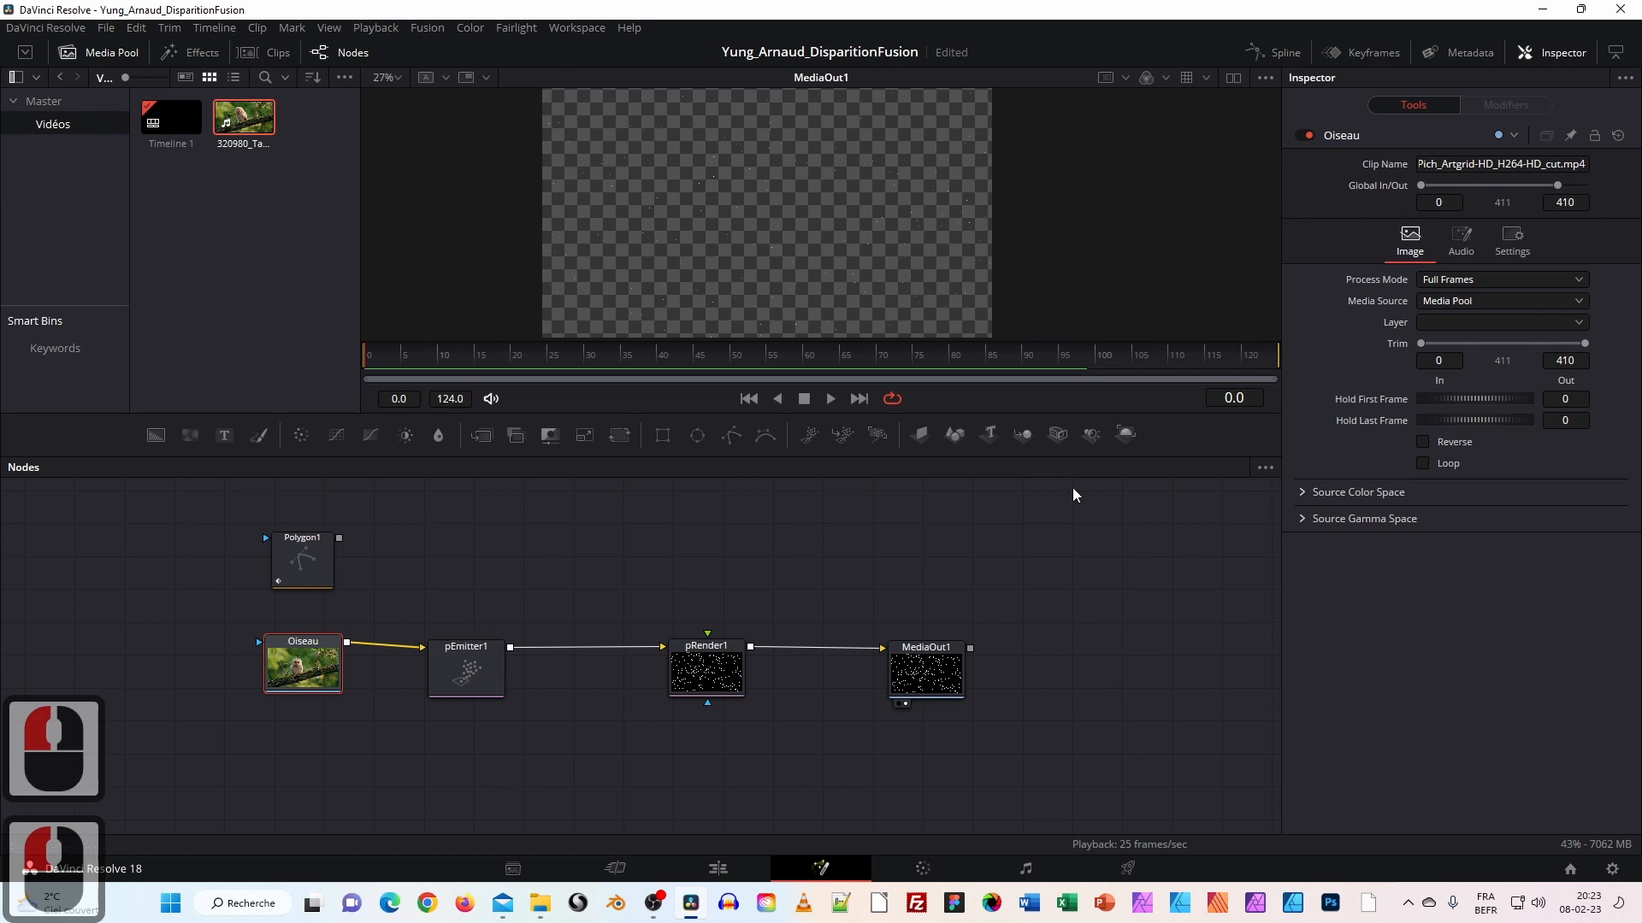
{"action": "left_click", "coordinate": [469, 670]}
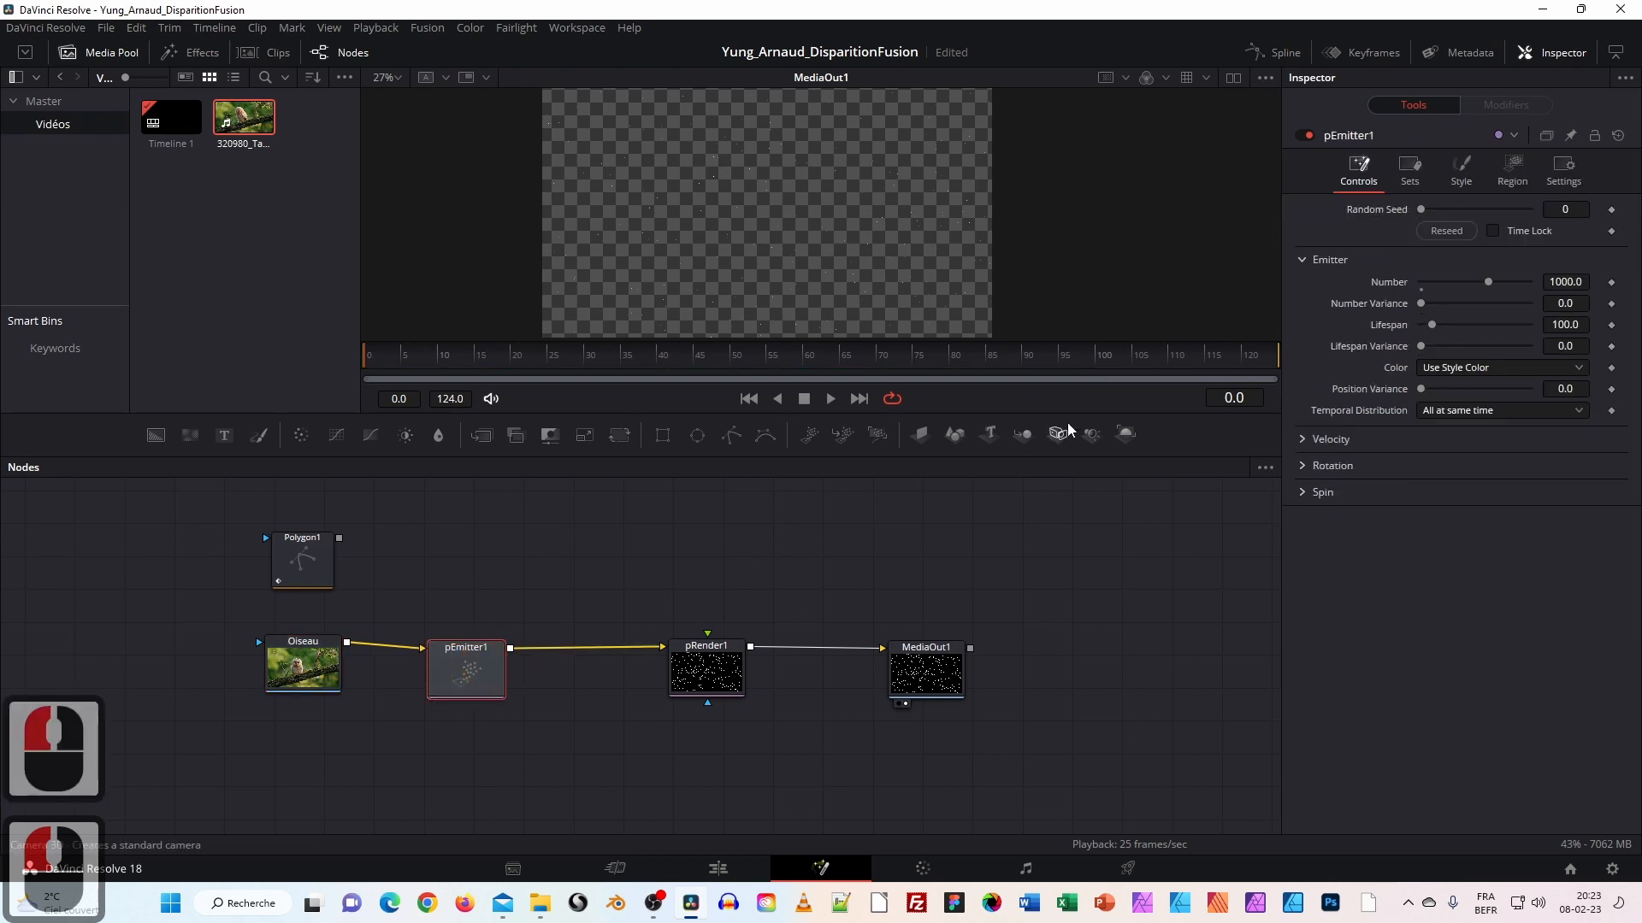
{"action": "left_click", "coordinate": [1492, 369]}
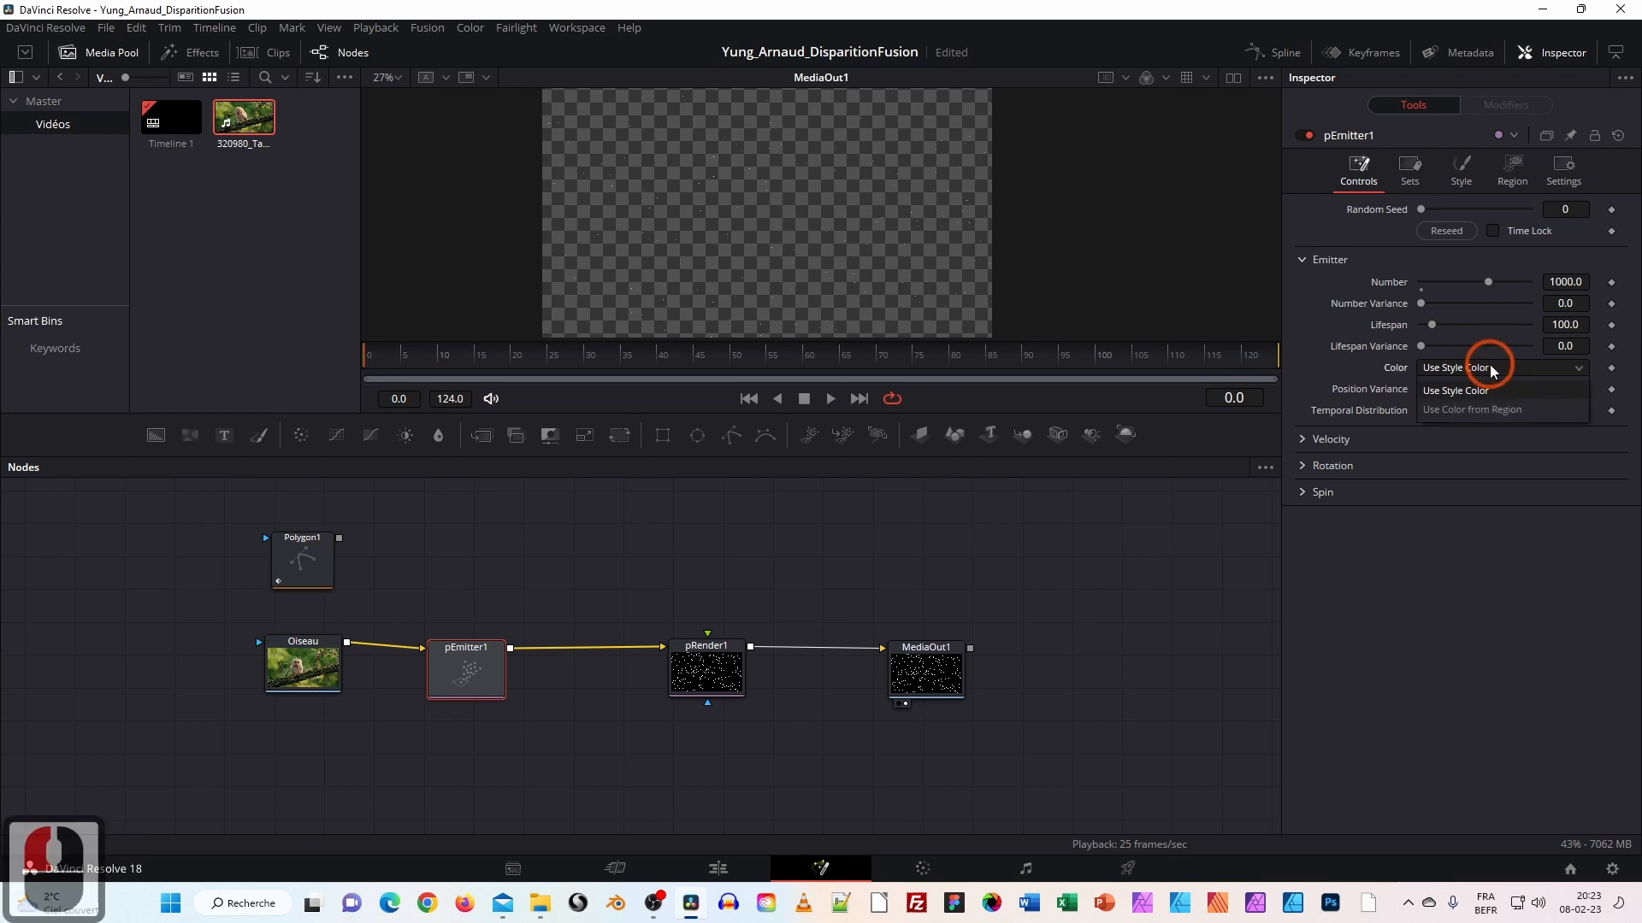
{"action": "left_click", "coordinate": [1458, 411]}
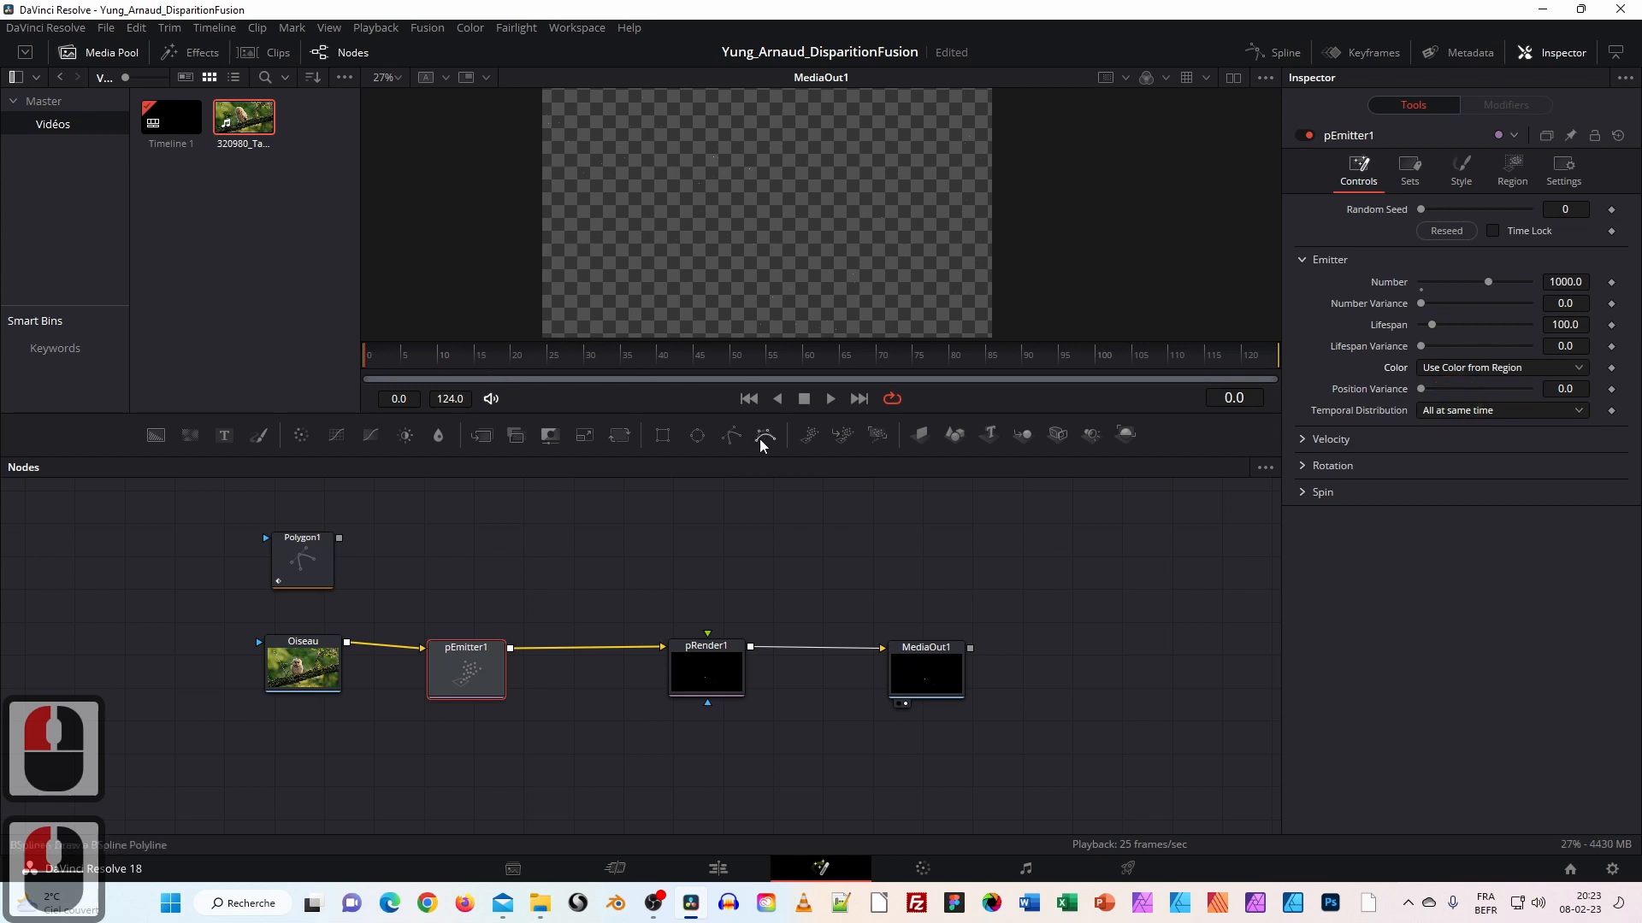
{"action": "left_click", "coordinate": [829, 400]}
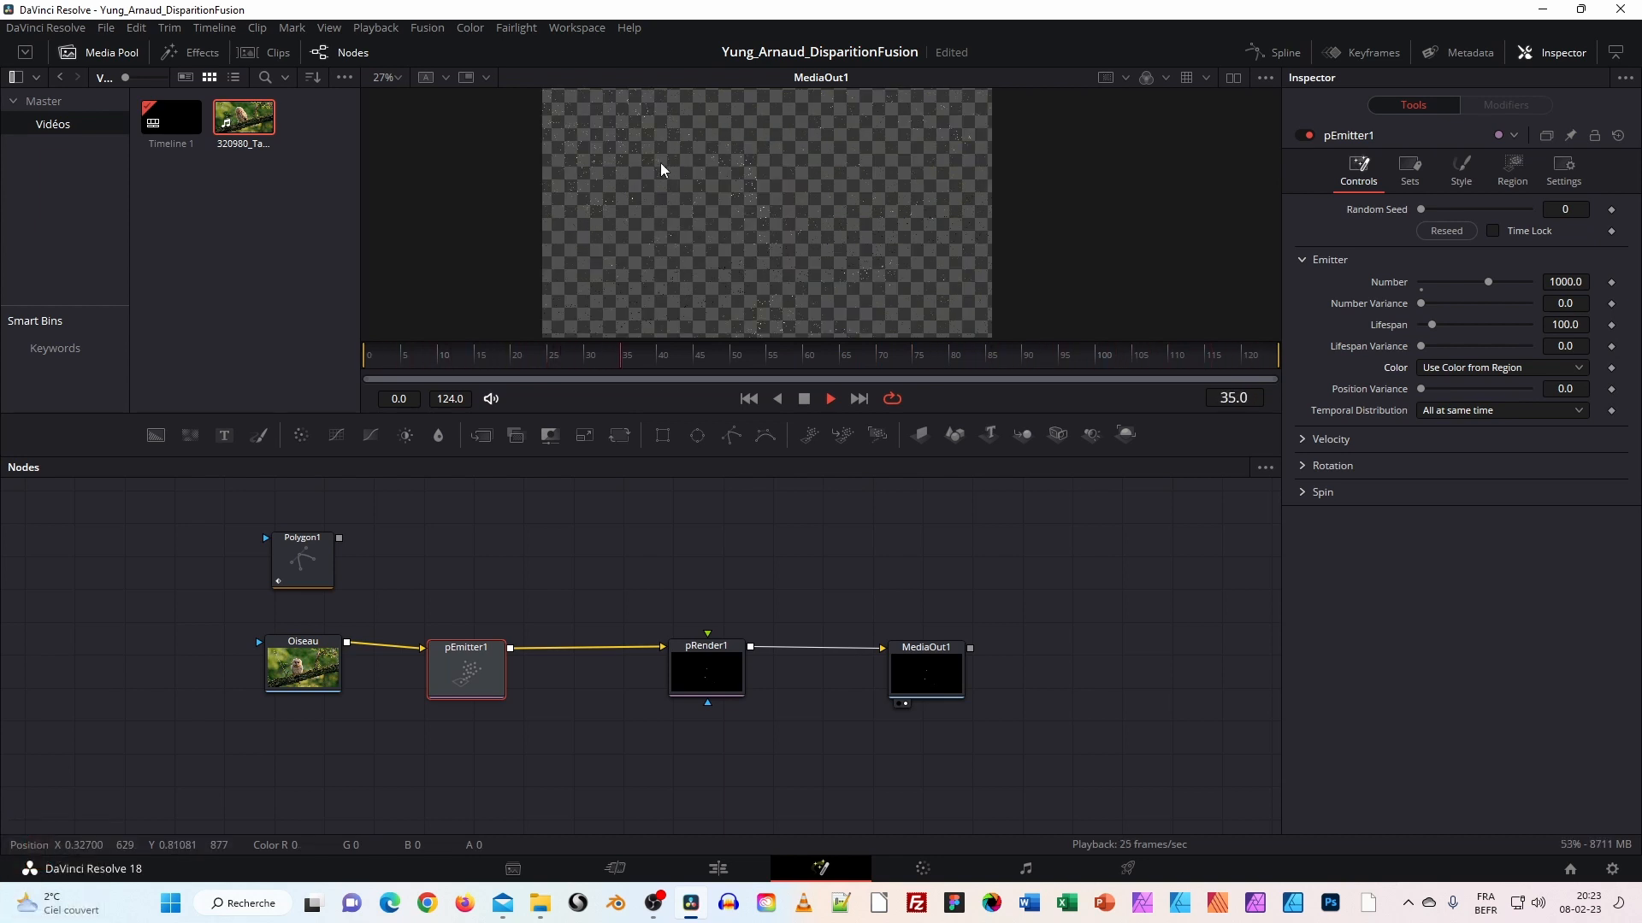
Stop playback at frame 92 and zoom and pan the viewer on the particles.
{"action": "left_click", "coordinate": [804, 399]}
{"action": "left_click", "coordinate": [773, 236]}
{"action": "scroll", "coordinate": [737, 244], "scroll_direction": "up", "scroll_amount": 3, "text": "ctrl"}
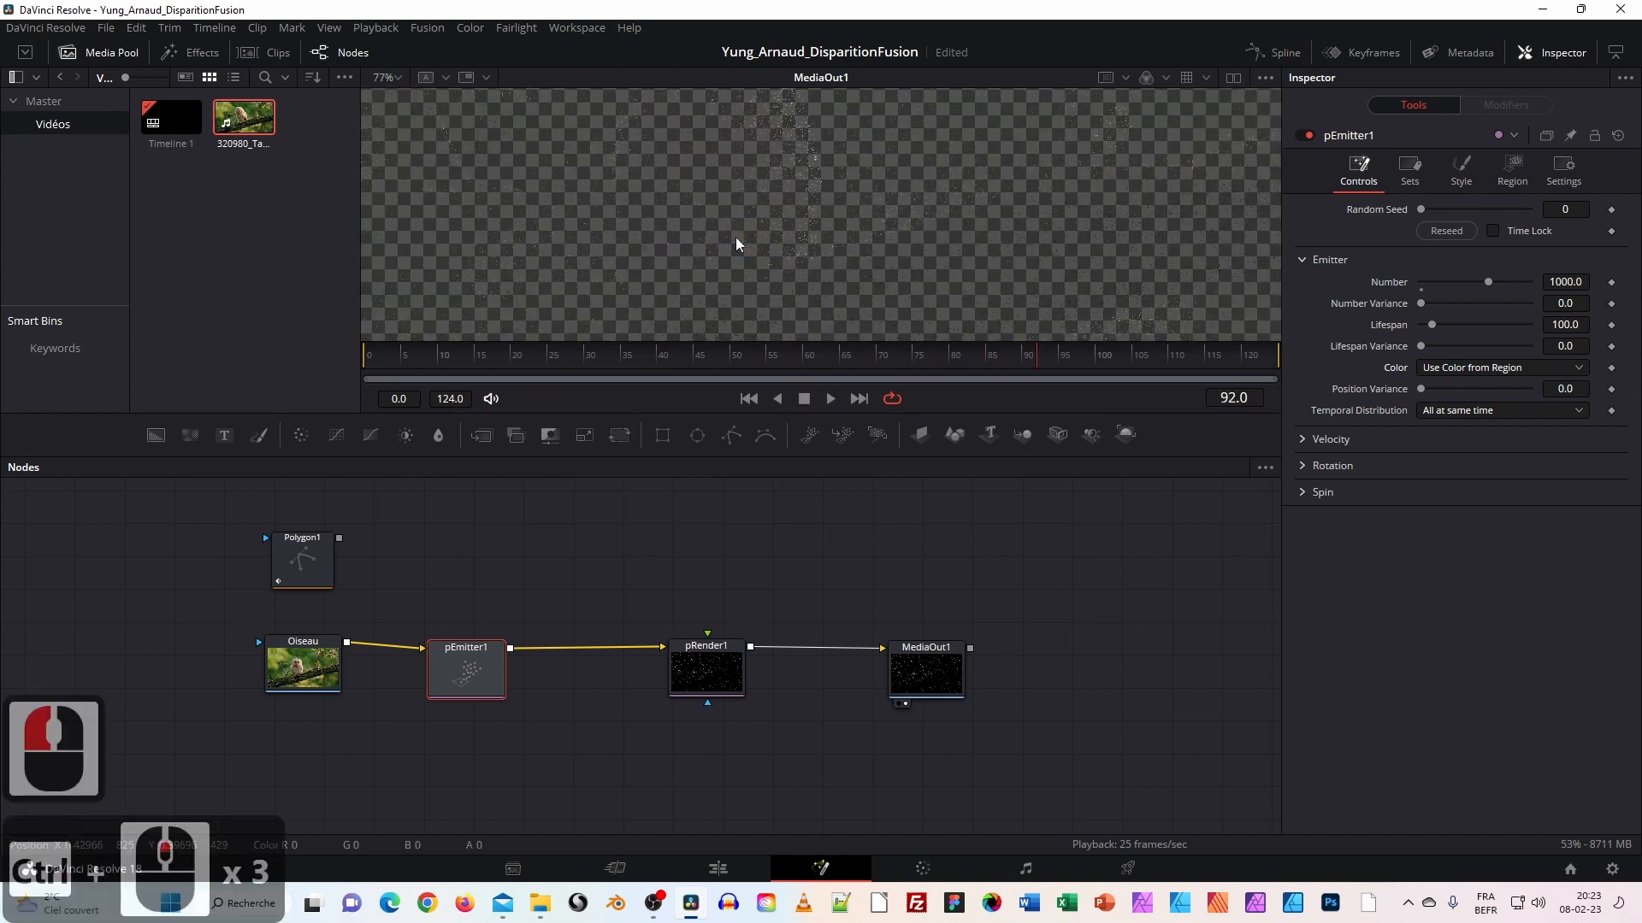
{"action": "scroll", "coordinate": [737, 244], "scroll_direction": "up", "scroll_amount": 1, "text": "ctrl"}
{"action": "left_click_drag", "start_coordinate": [887, 219], "coordinate": [907, 308]}
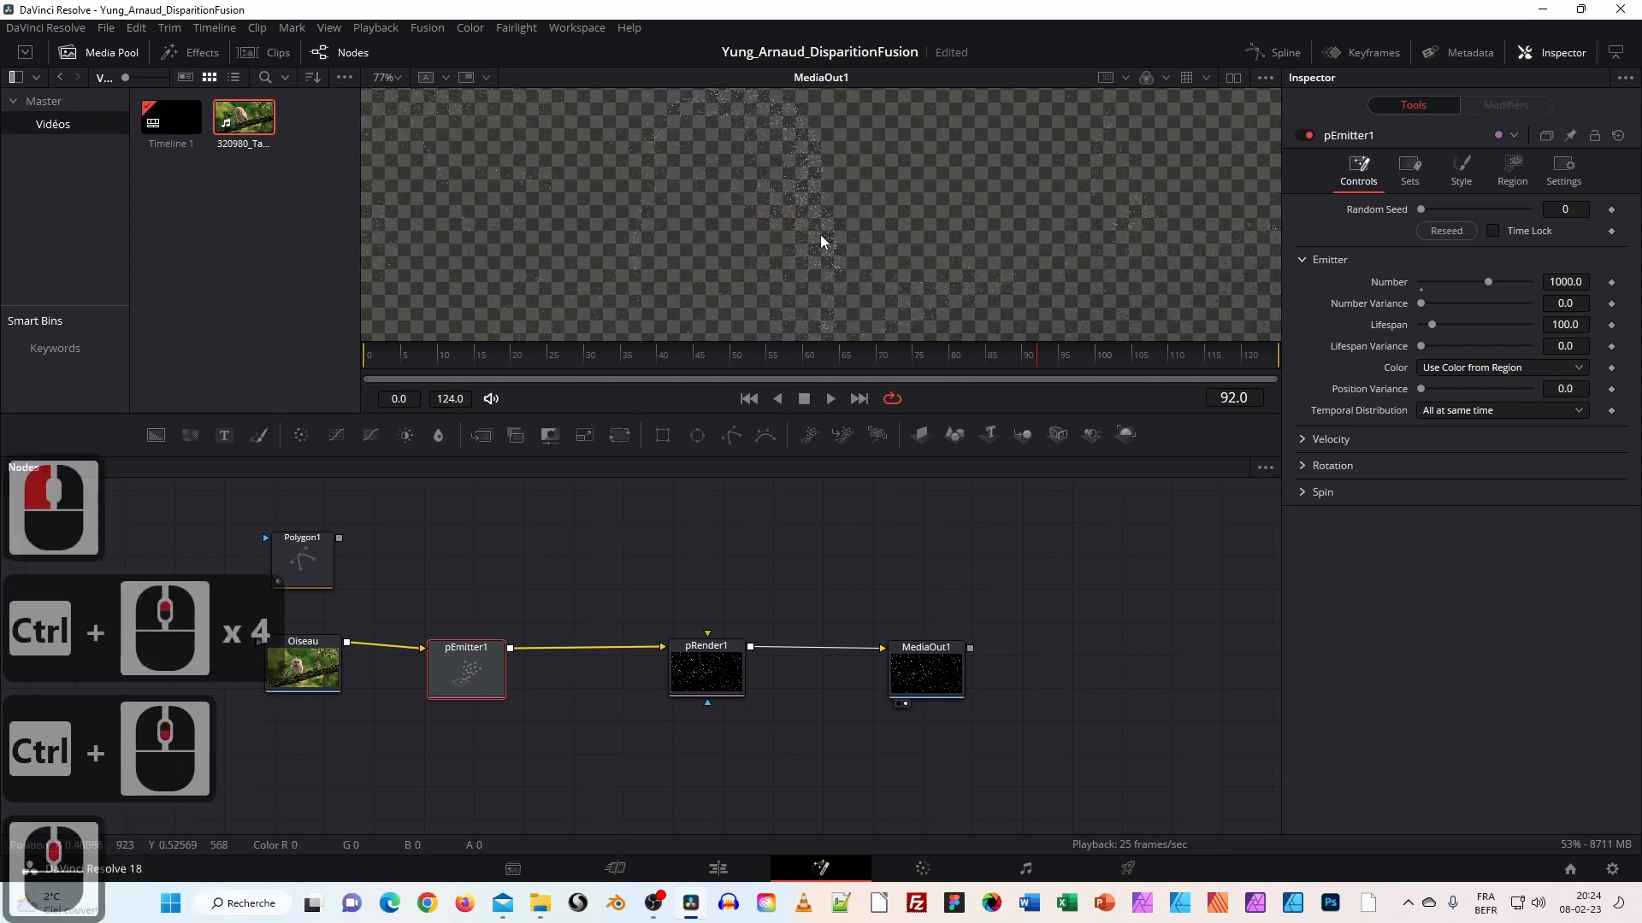
{"action": "scroll", "coordinate": [821, 241], "scroll_direction": "down", "scroll_amount": 7, "text": "ctrl"}
{"action": "scroll", "coordinate": [819, 234], "scroll_direction": "up", "scroll_amount": 2, "text": "ctrl"}
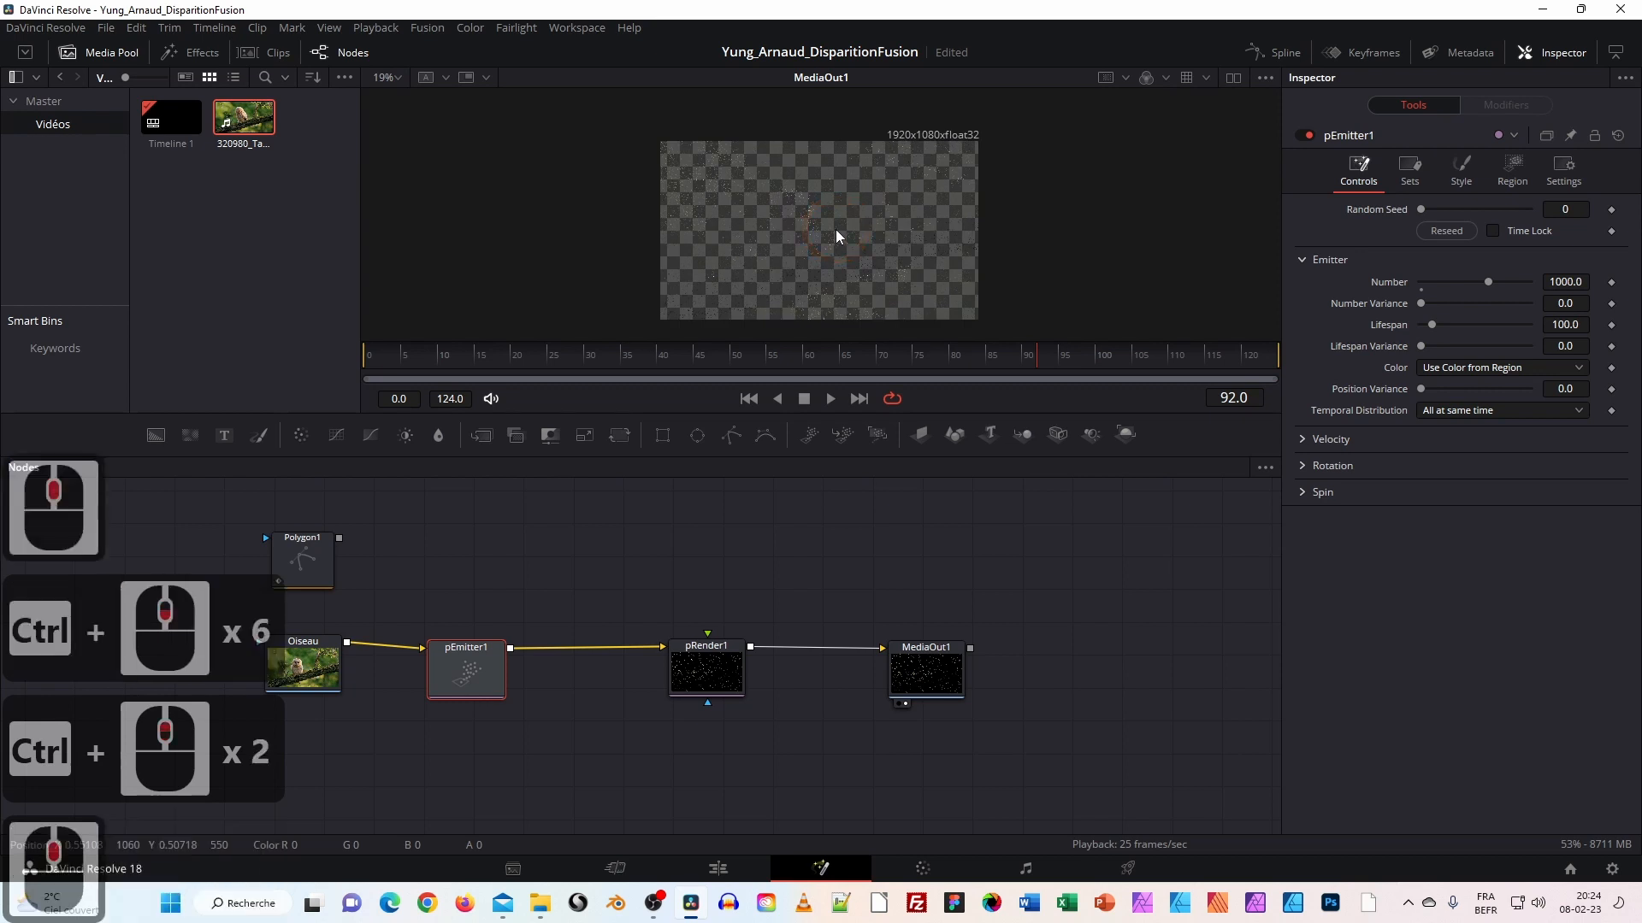
Shift pEmitter1, Oiseau and Polygon1 right, then bring up pEmitter1's Style settings.
{"action": "left_click_drag", "start_coordinate": [468, 668], "coordinate": [519, 664]}
{"action": "left_click_drag", "start_coordinate": [318, 663], "coordinate": [362, 660]}
{"action": "left_click_drag", "start_coordinate": [313, 571], "coordinate": [365, 569]}
{"action": "double_click", "coordinate": [364, 570]}
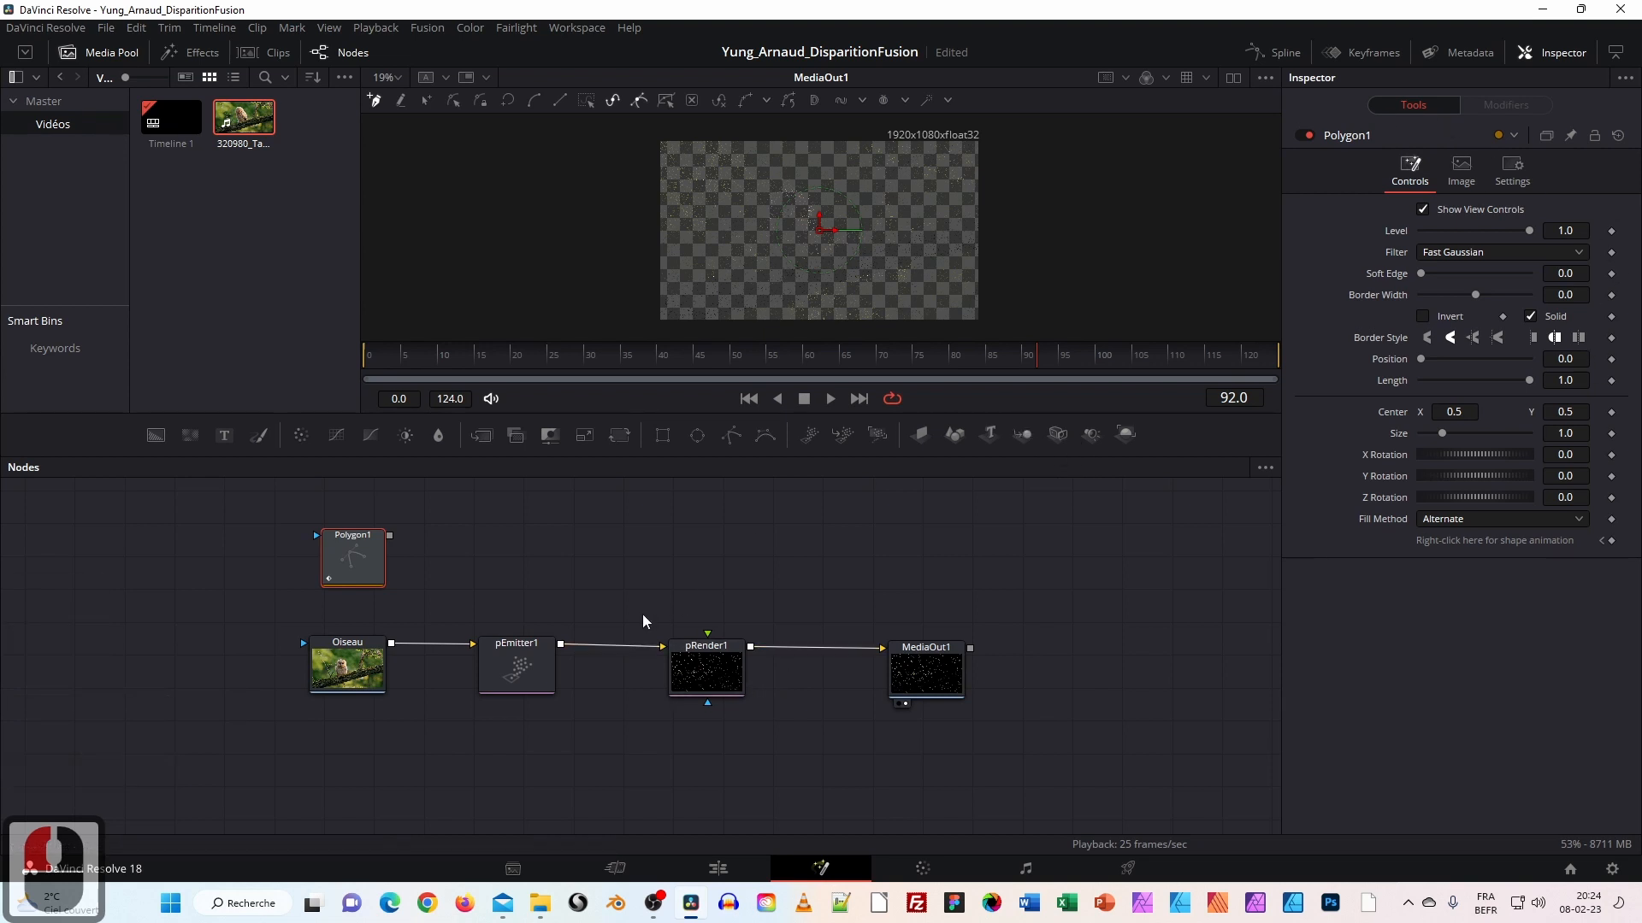
{"action": "left_click", "coordinate": [534, 663]}
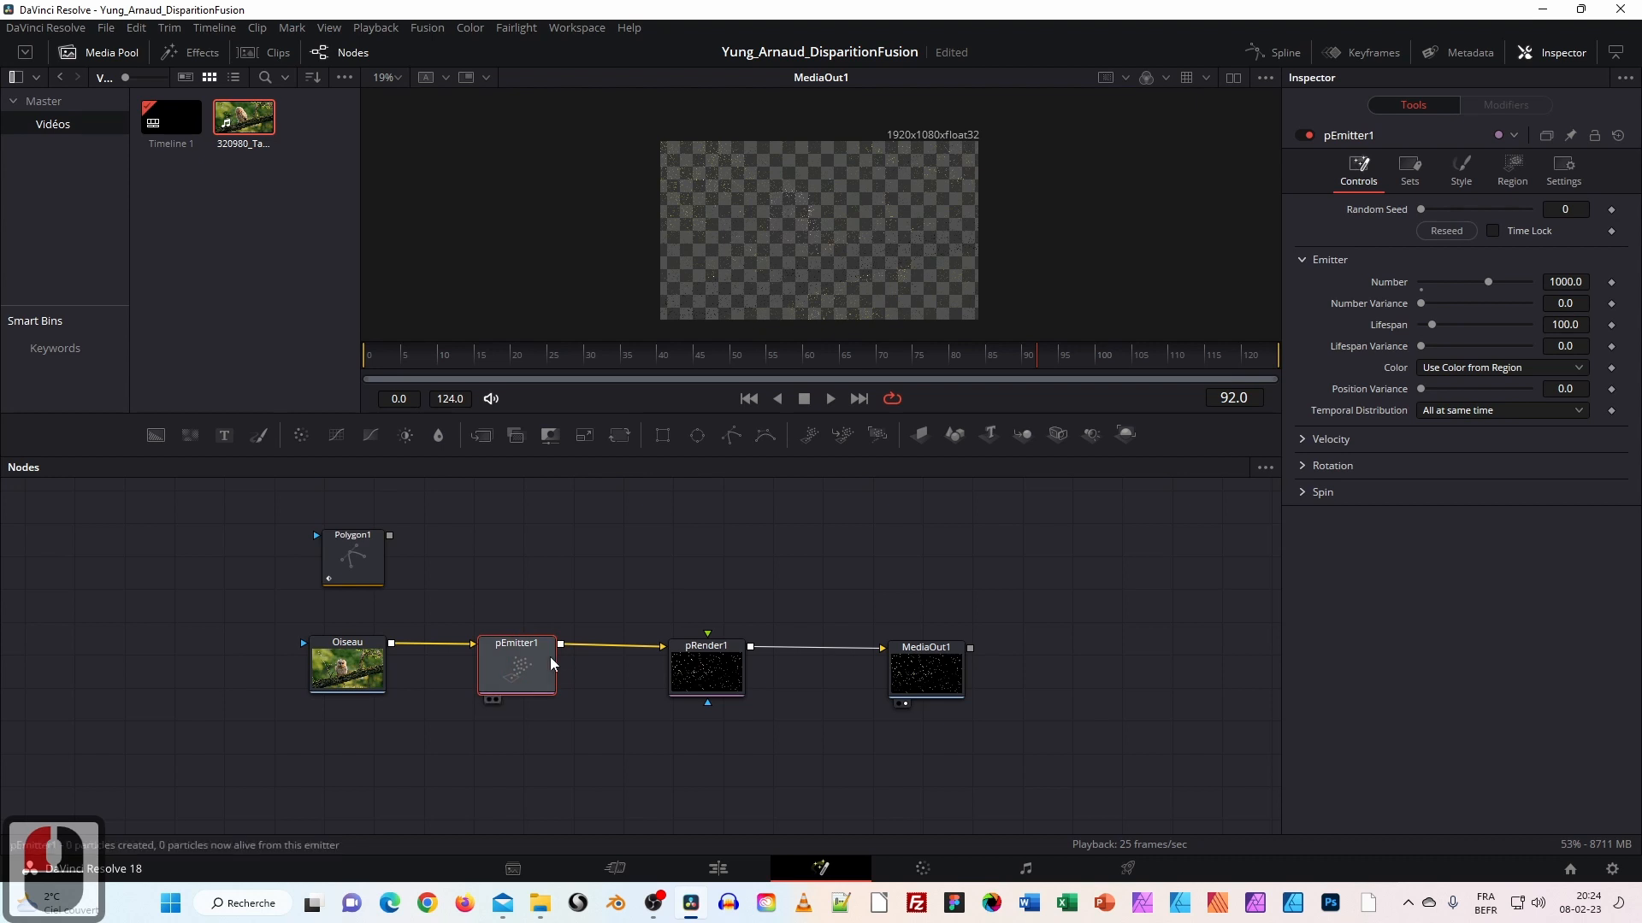
{"action": "left_click", "coordinate": [1411, 171]}
{"action": "left_click", "coordinate": [1461, 169]}
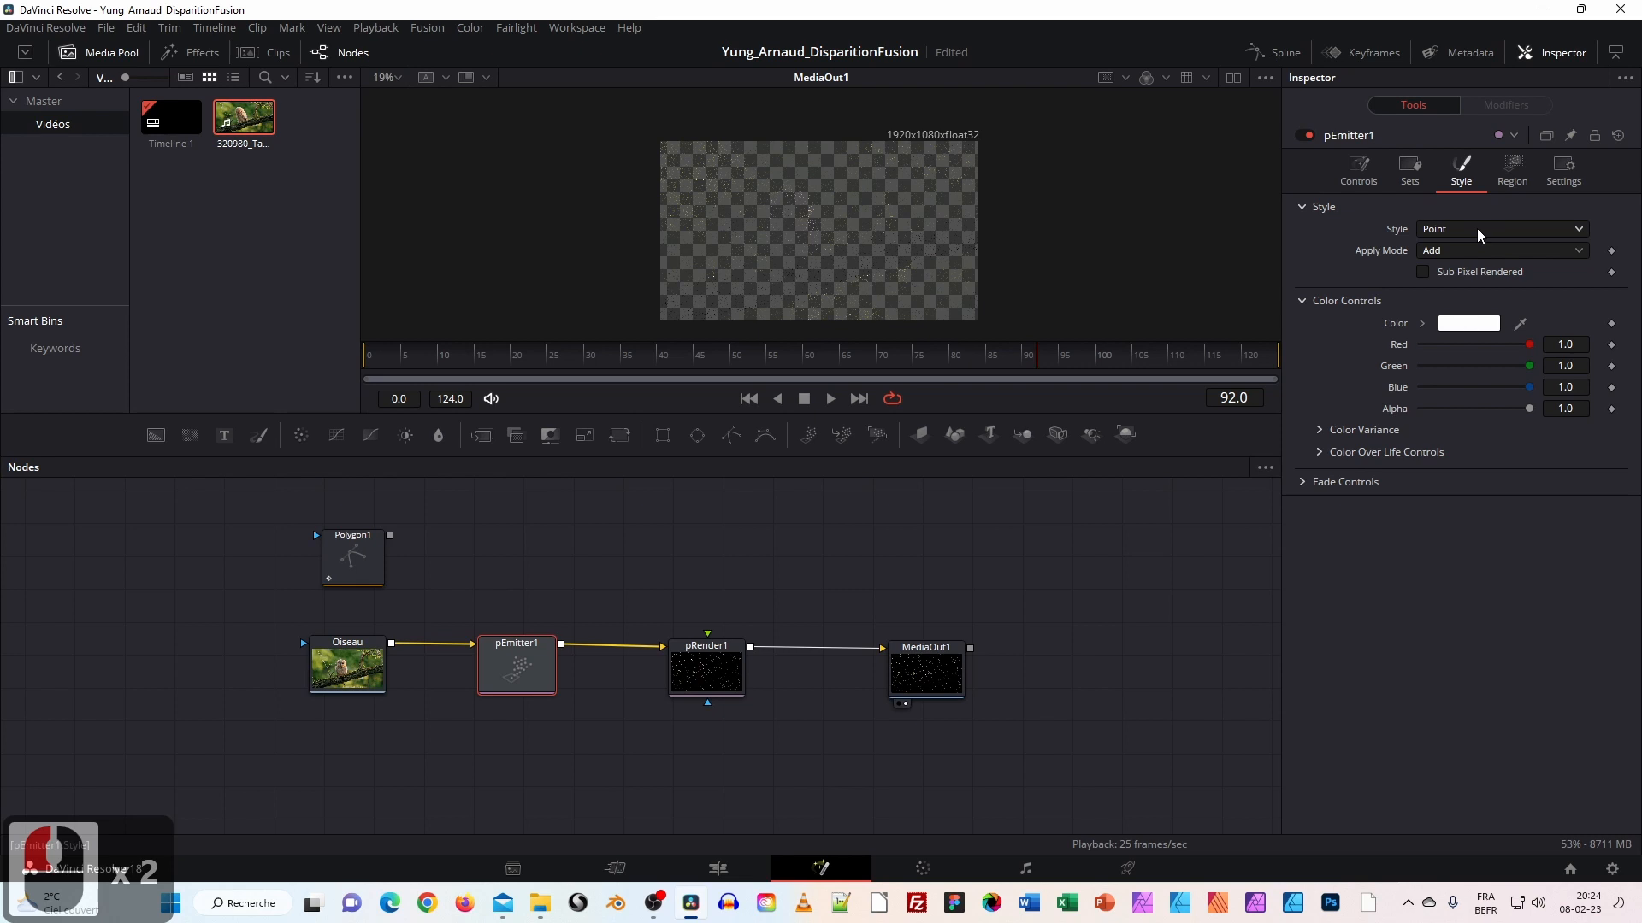
Set the particle Style to Blob and raise particle Size to about 0.39.
{"action": "left_click", "coordinate": [1476, 228]}
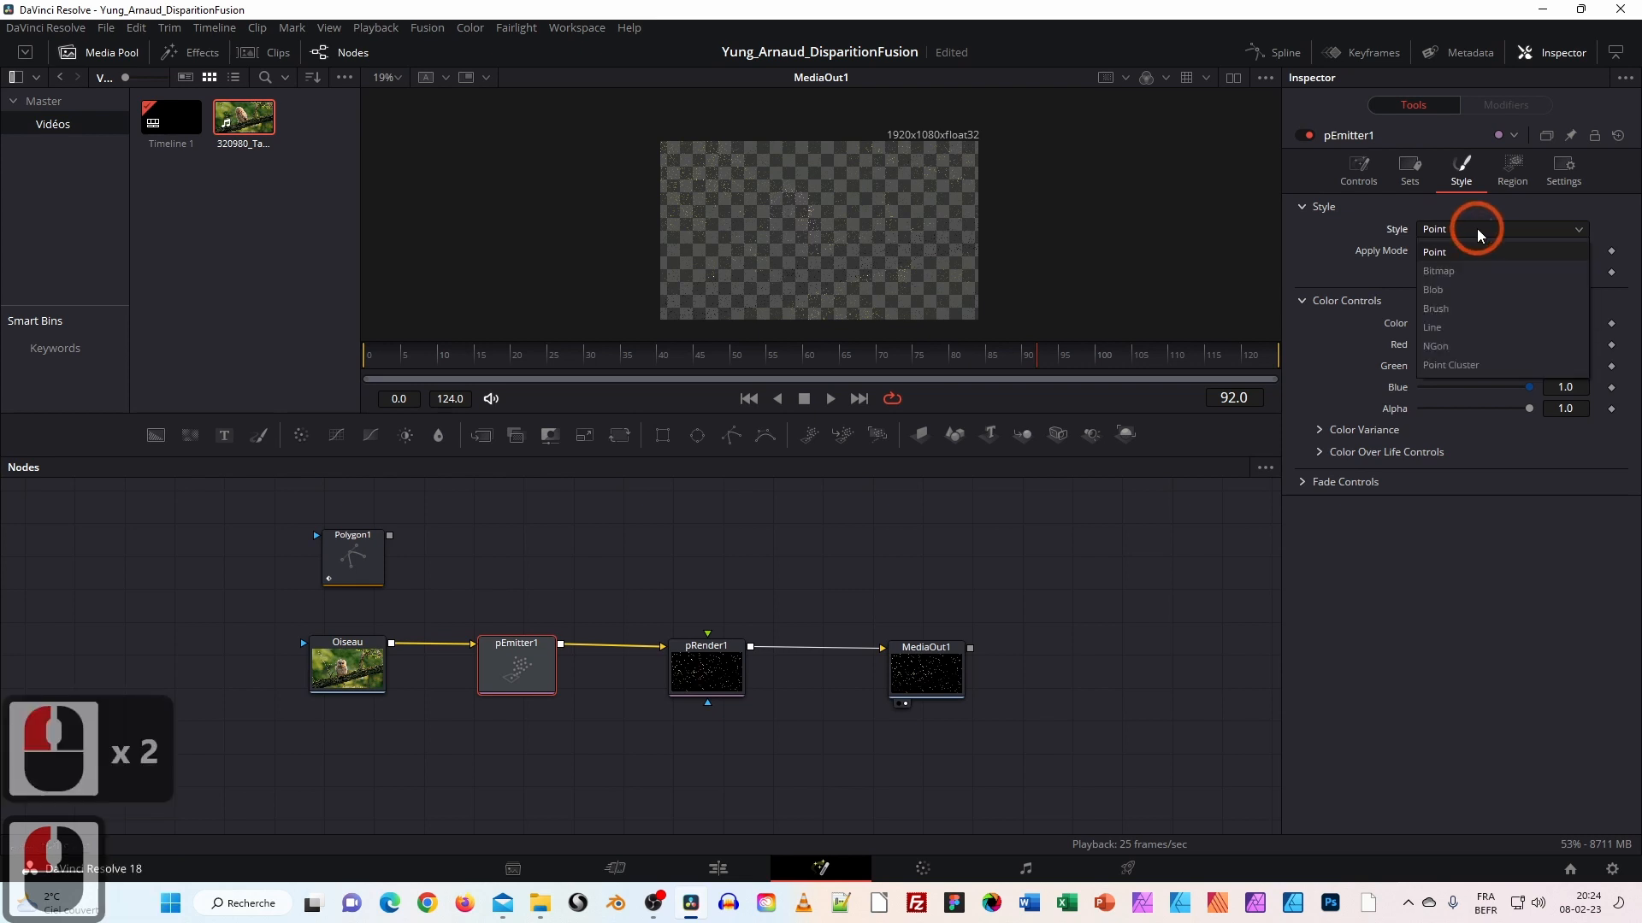
{"action": "left_click", "coordinate": [1450, 292]}
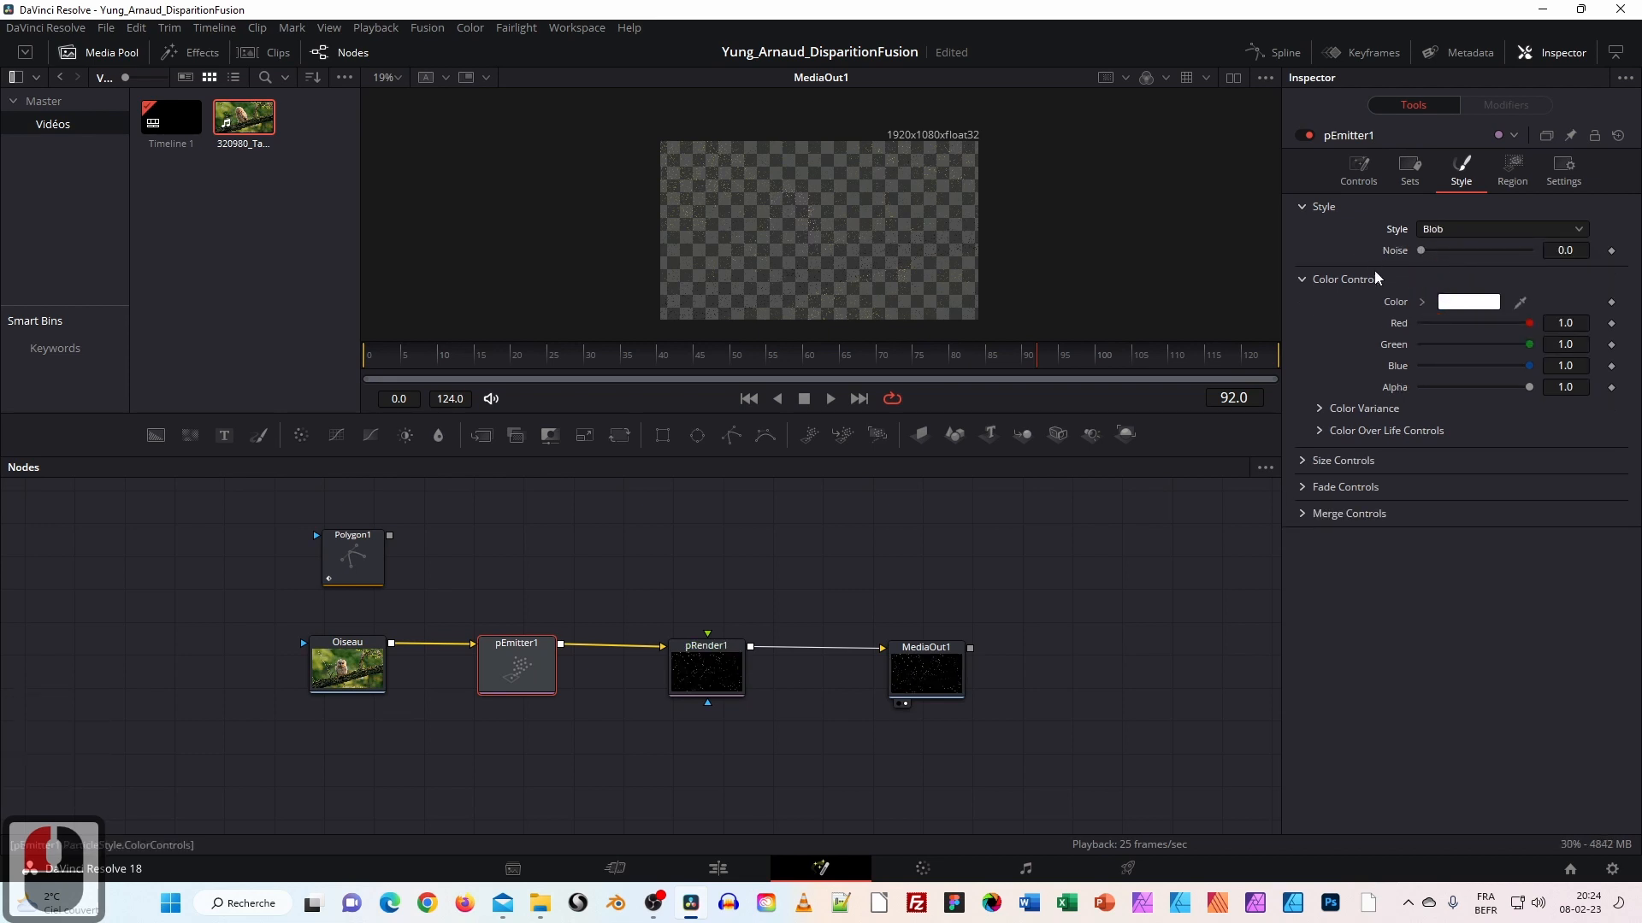
{"action": "scroll", "coordinate": [1306, 340], "scroll_direction": "down", "scroll_amount": 1}
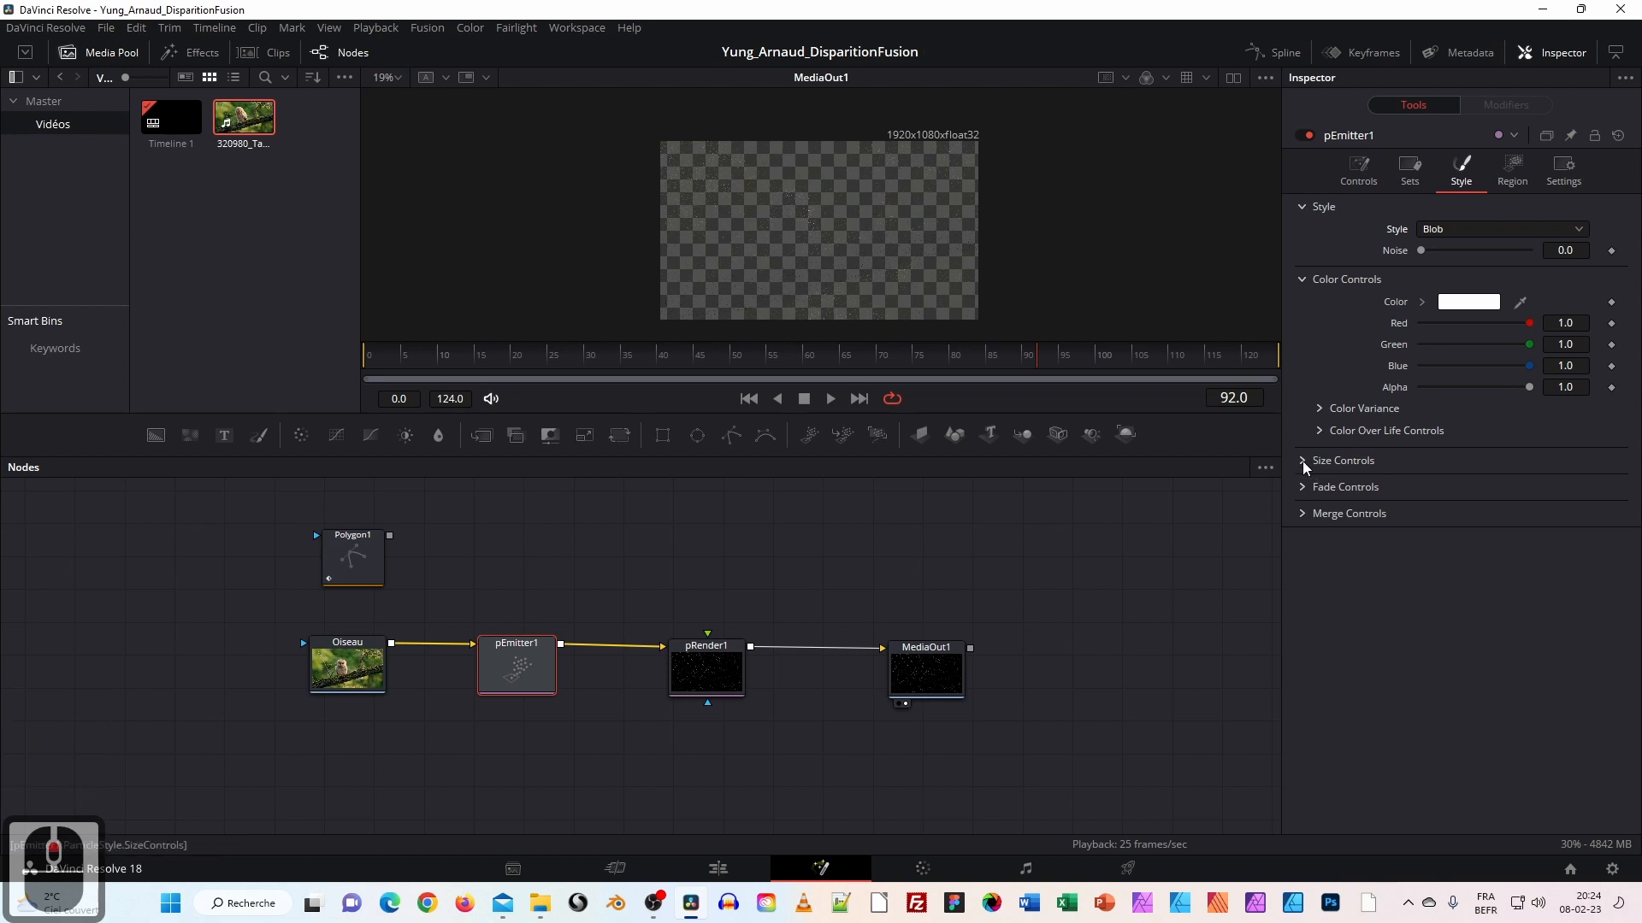
{"action": "left_click", "coordinate": [1305, 463]}
{"action": "left_click", "coordinate": [1304, 462]}
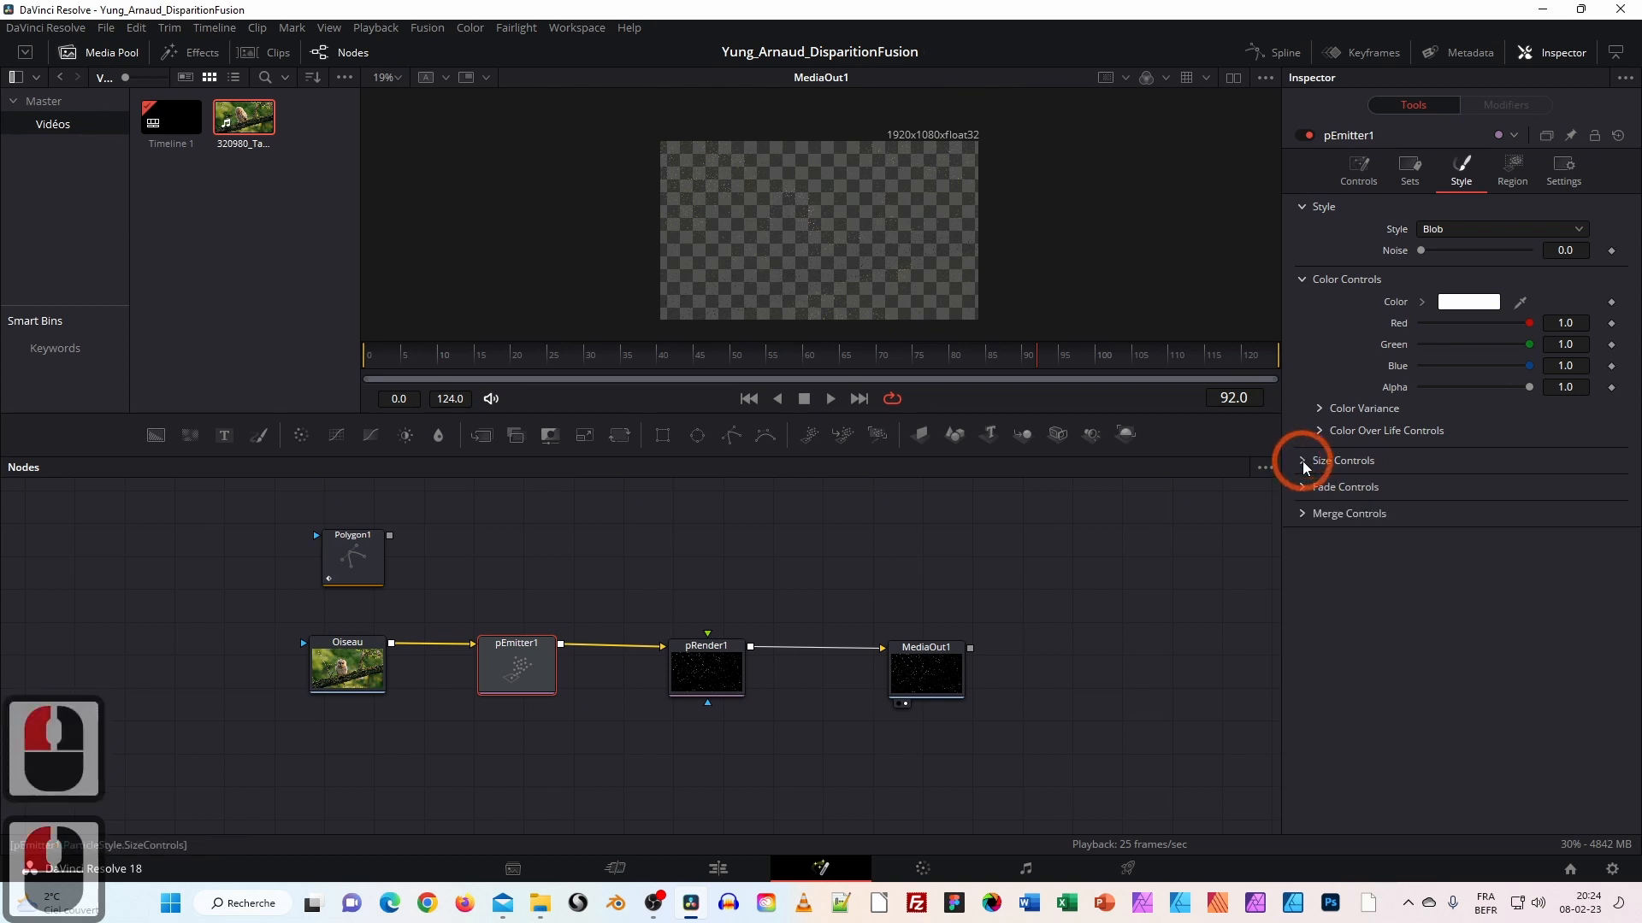
{"action": "left_click", "coordinate": [1304, 462]}
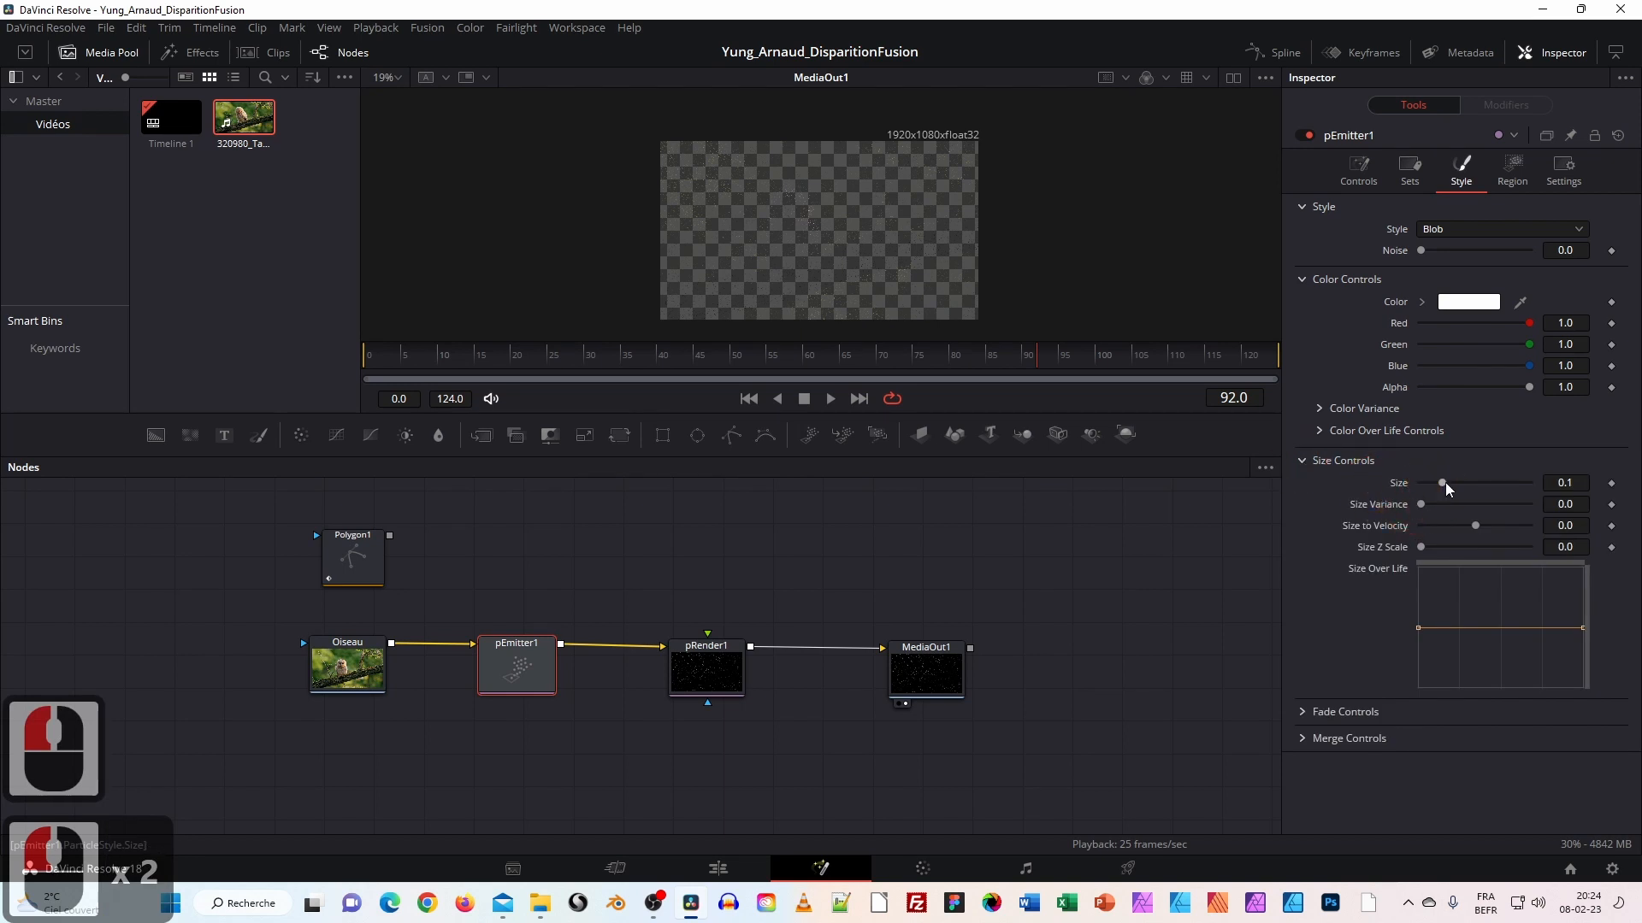
{"action": "left_click_drag", "start_coordinate": [1445, 483], "coordinate": [1508, 494]}
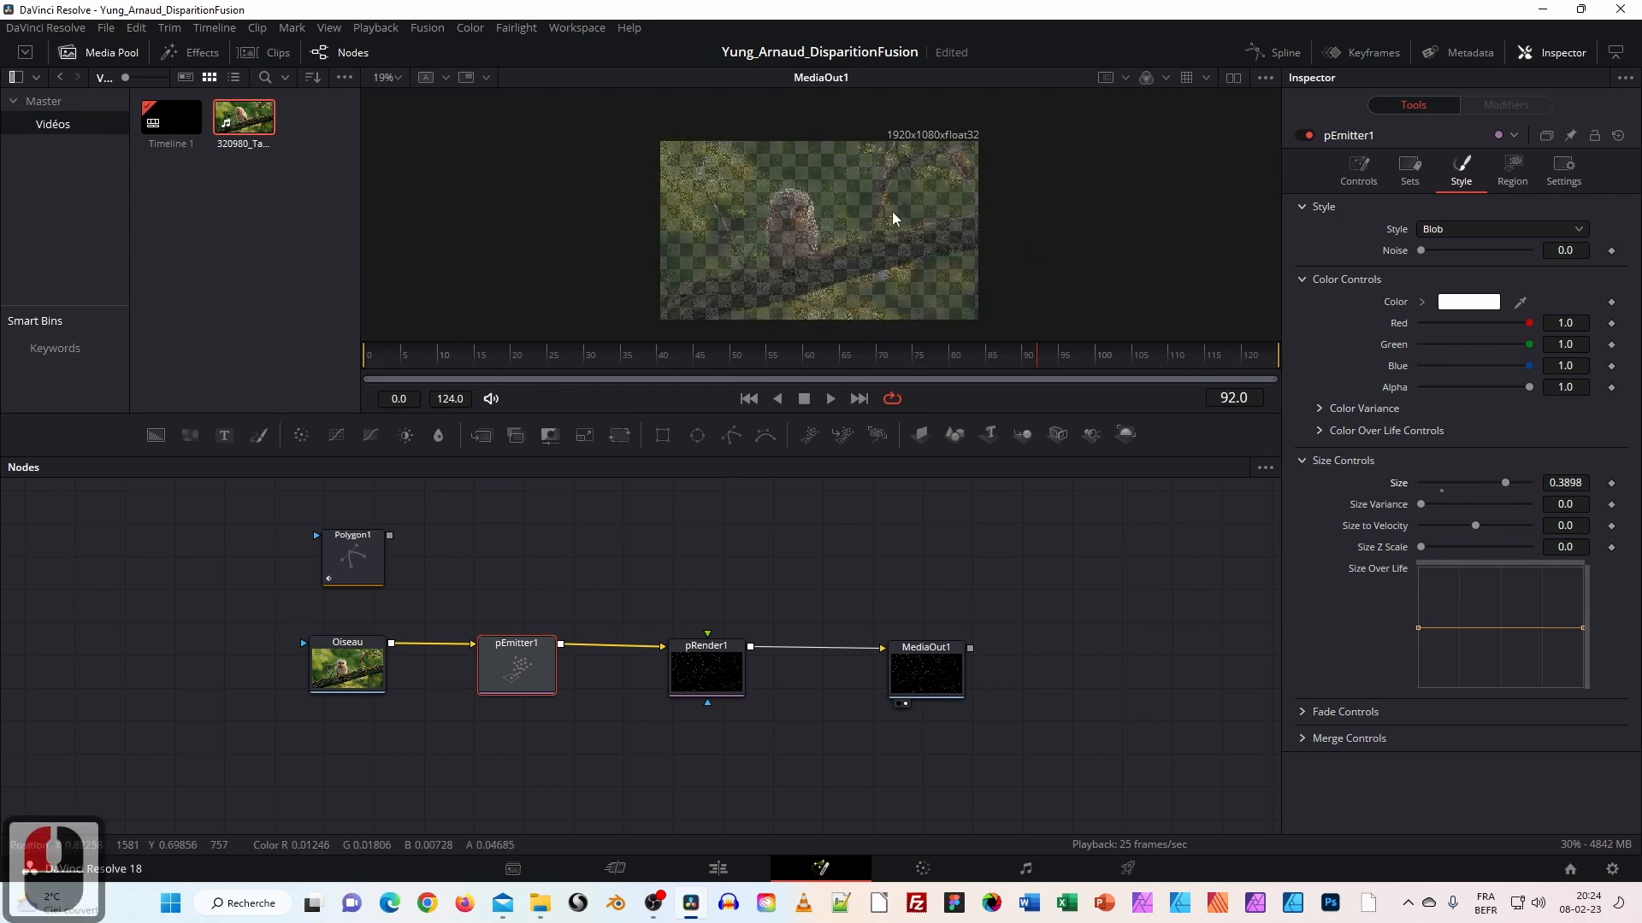
Play the blob particles from frame 9 to 107, rewind to frame 0, and nudge Polygon1 and Oiseau.
{"action": "left_click", "coordinate": [427, 356]}
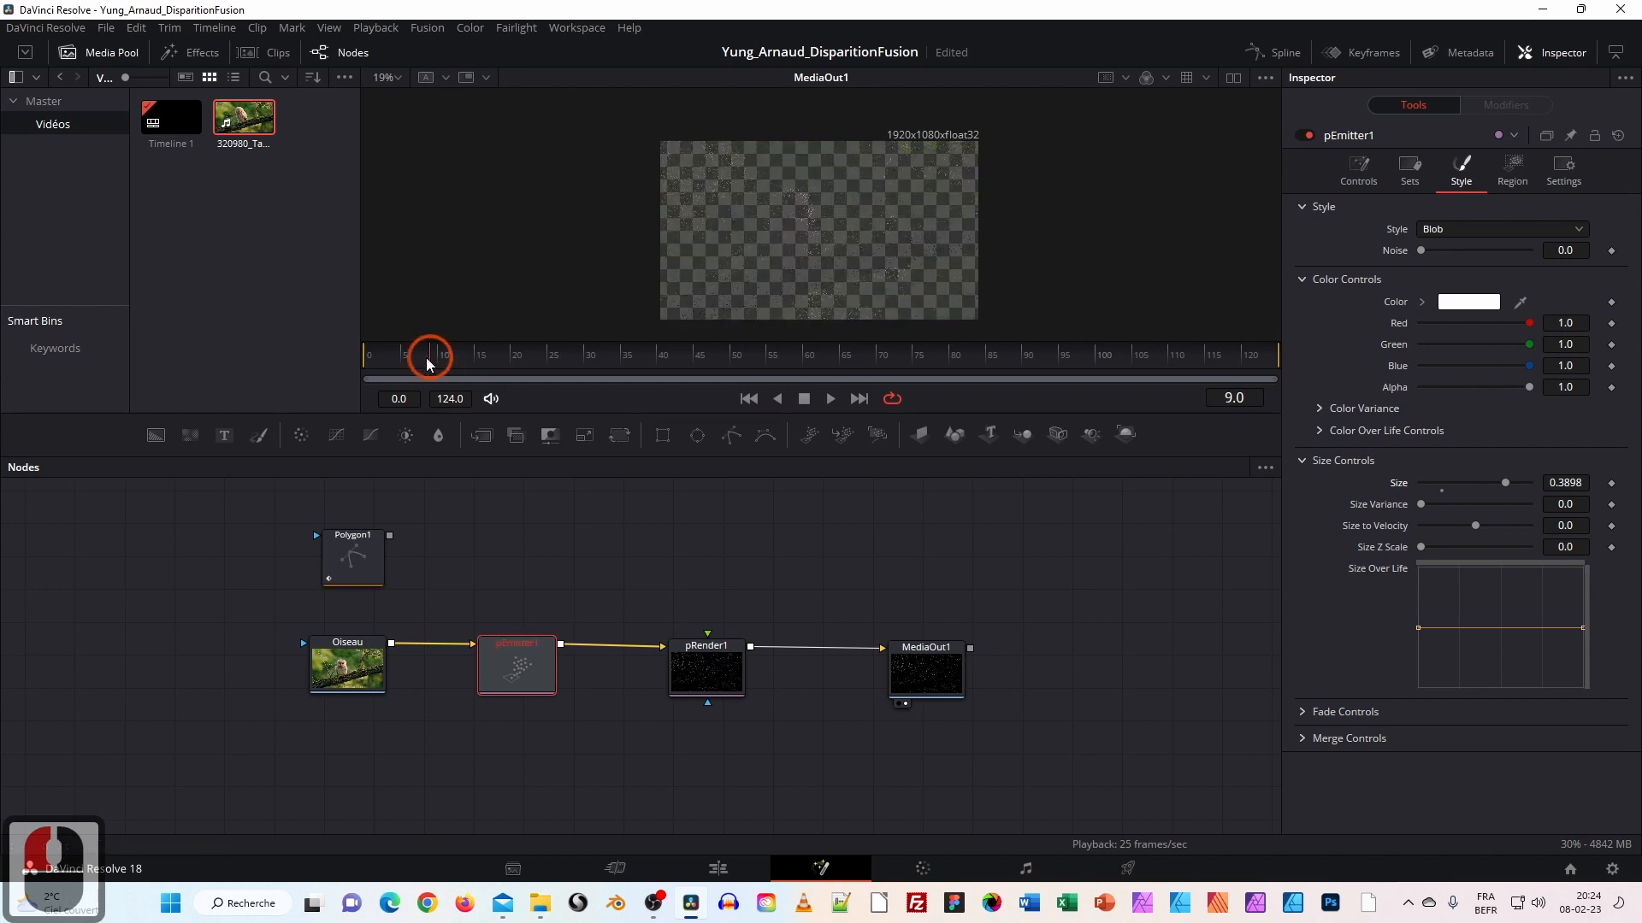
{"action": "left_click", "coordinate": [829, 398]}
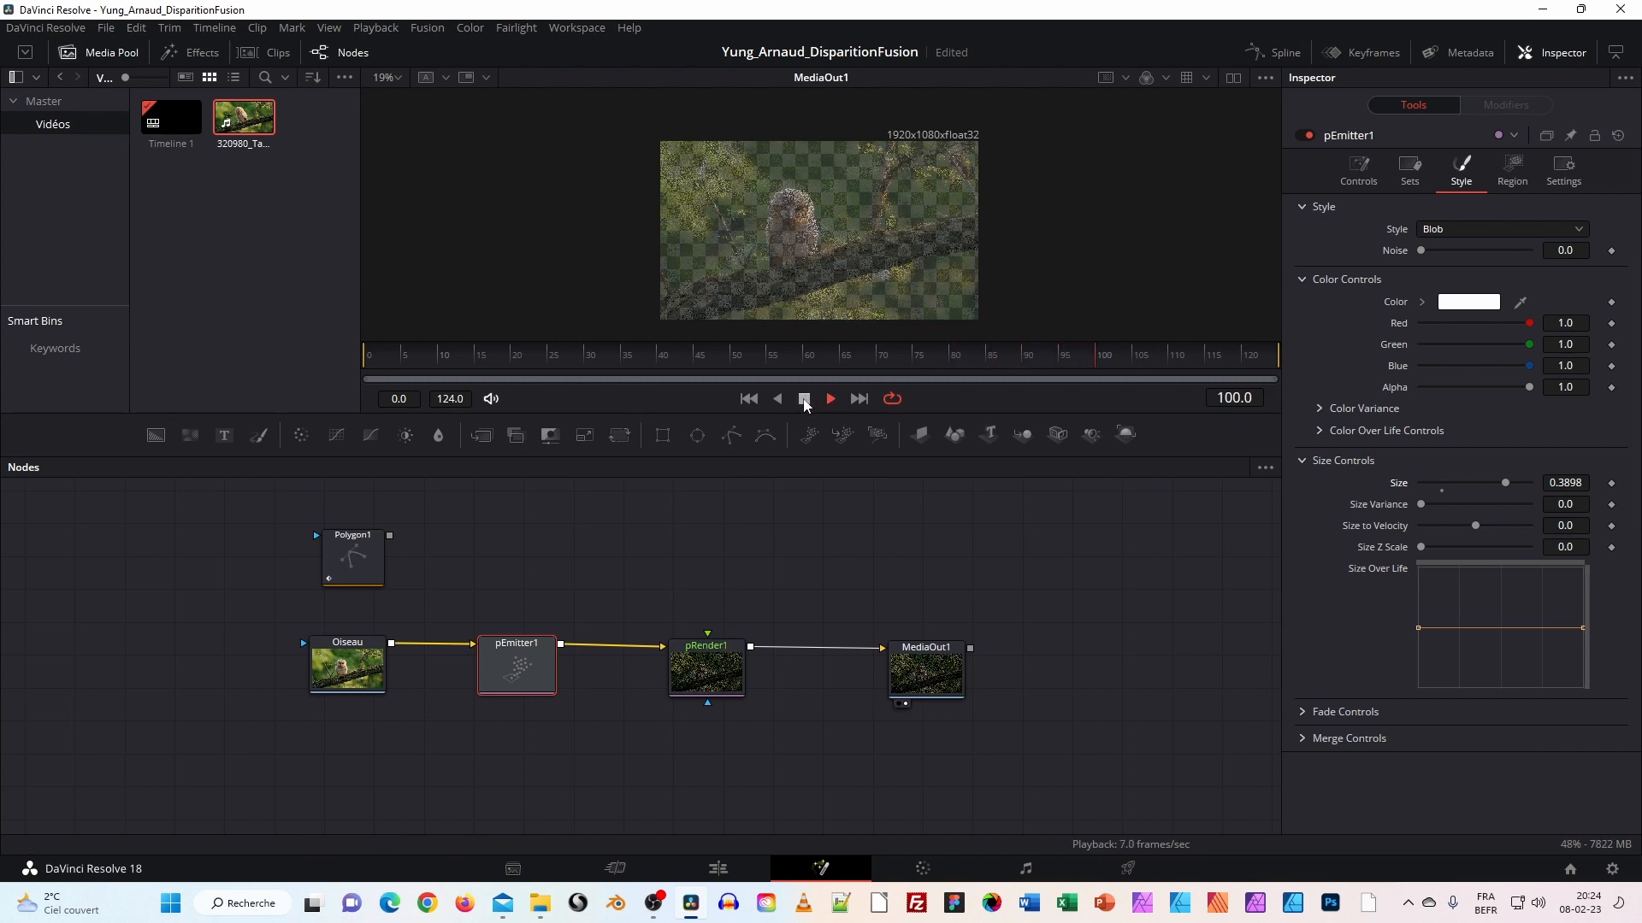
{"action": "left_click", "coordinate": [804, 399]}
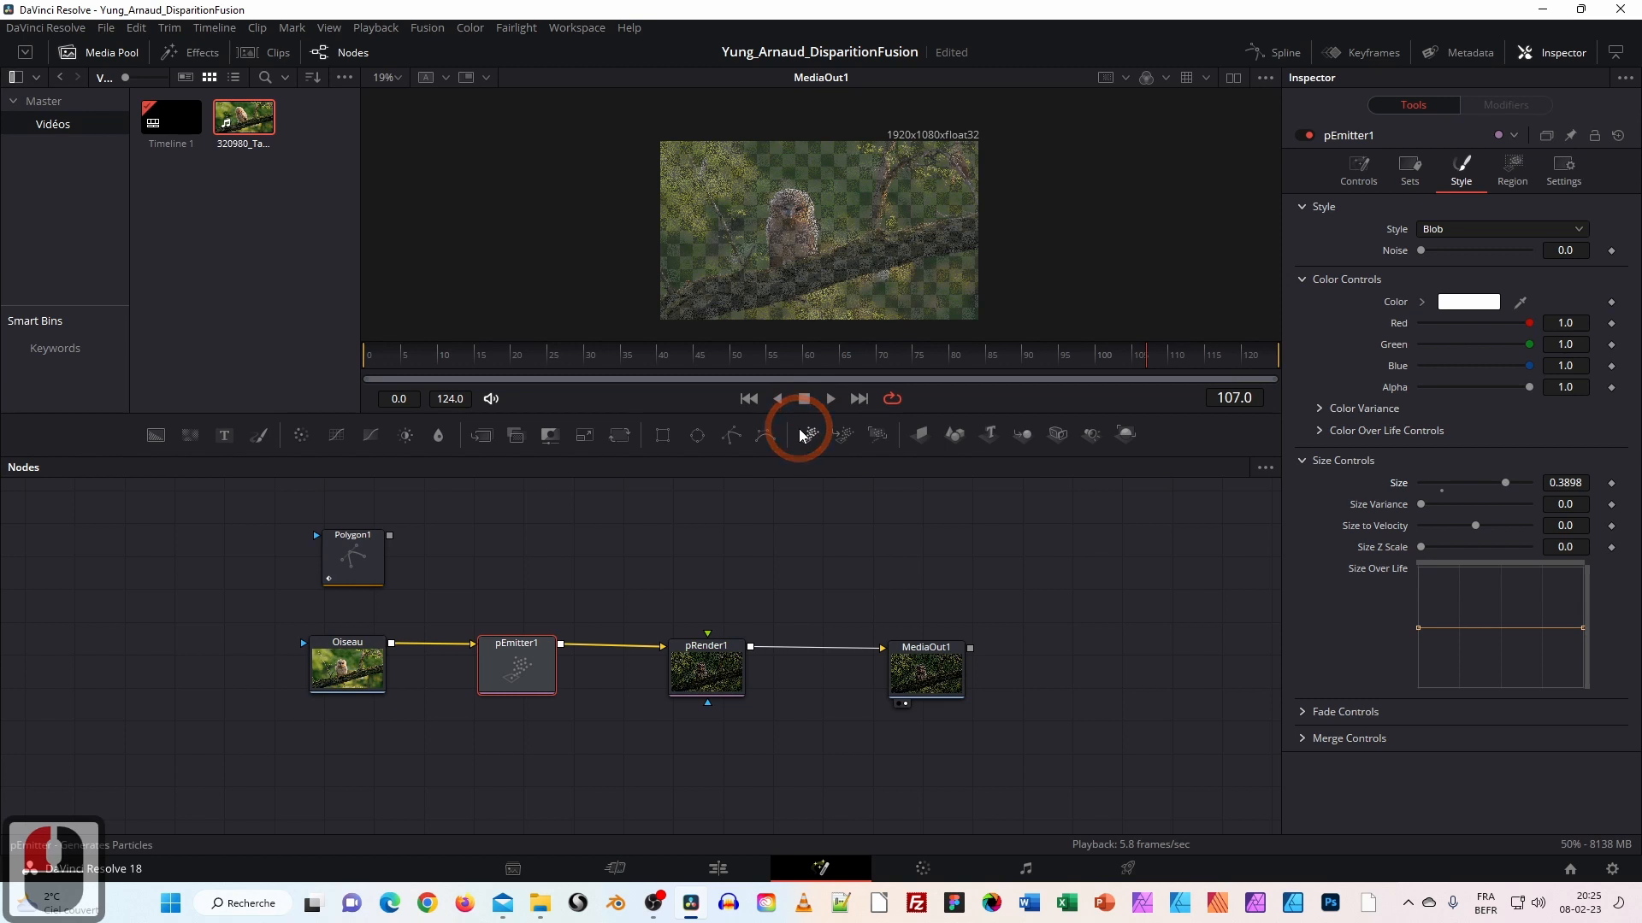
{"action": "left_click", "coordinate": [749, 399]}
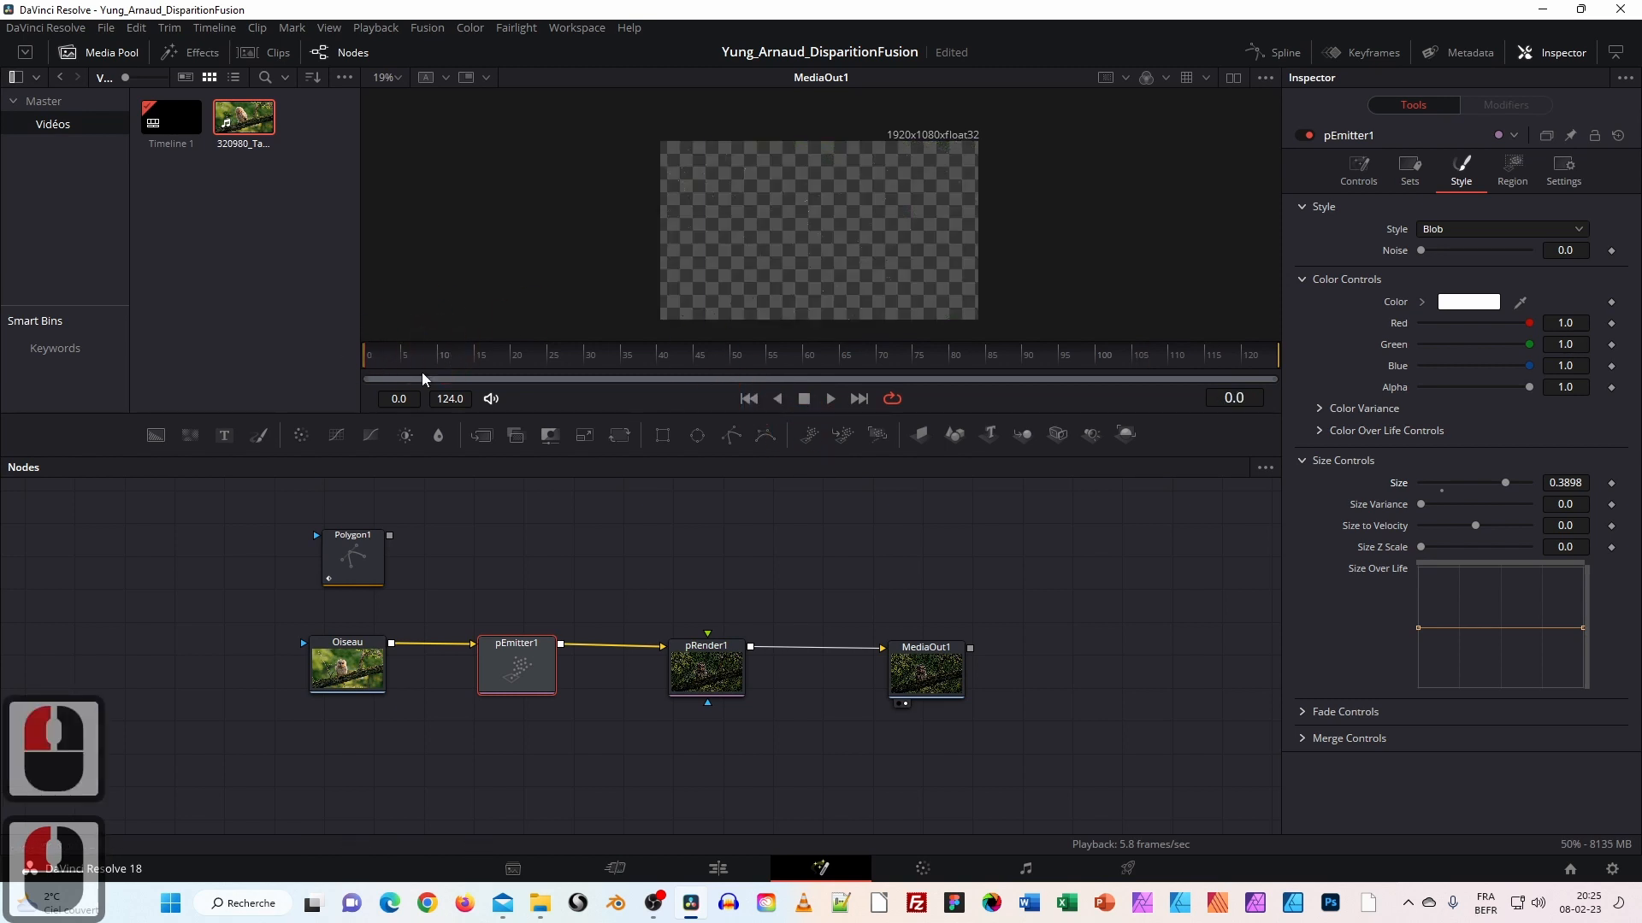
{"action": "left_click_drag", "start_coordinate": [347, 571], "coordinate": [336, 575]}
{"action": "left_click_drag", "start_coordinate": [357, 659], "coordinate": [353, 663]}
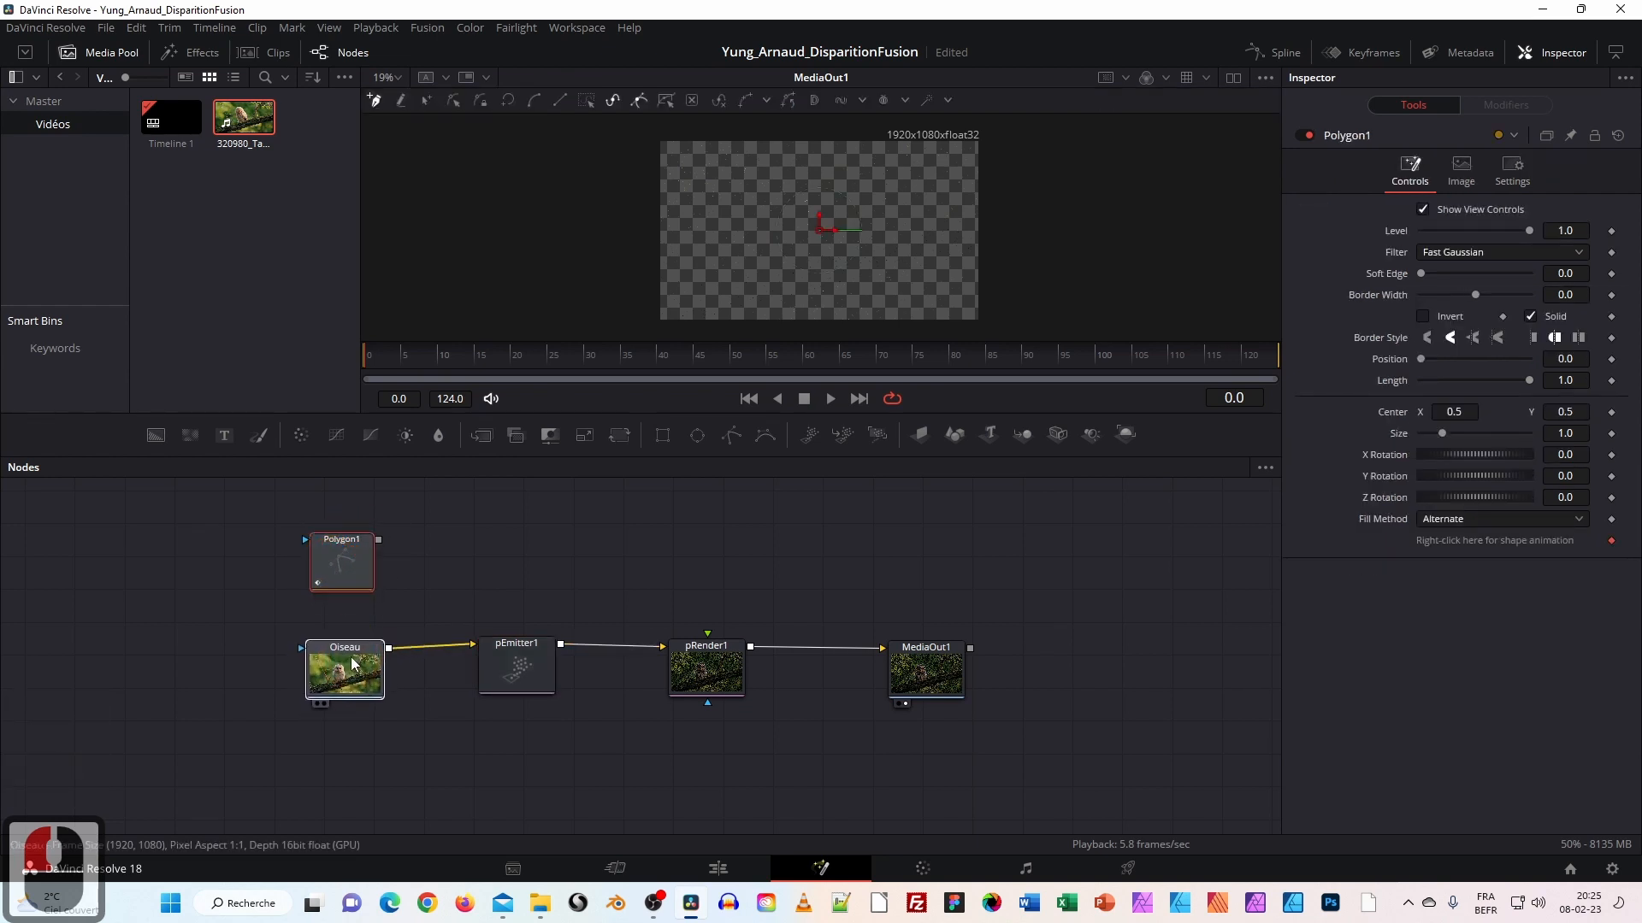
Load the Oiseau clip into the viewer and zoom in on it.
{"action": "left_click_drag", "start_coordinate": [353, 574], "coordinate": [356, 566]}
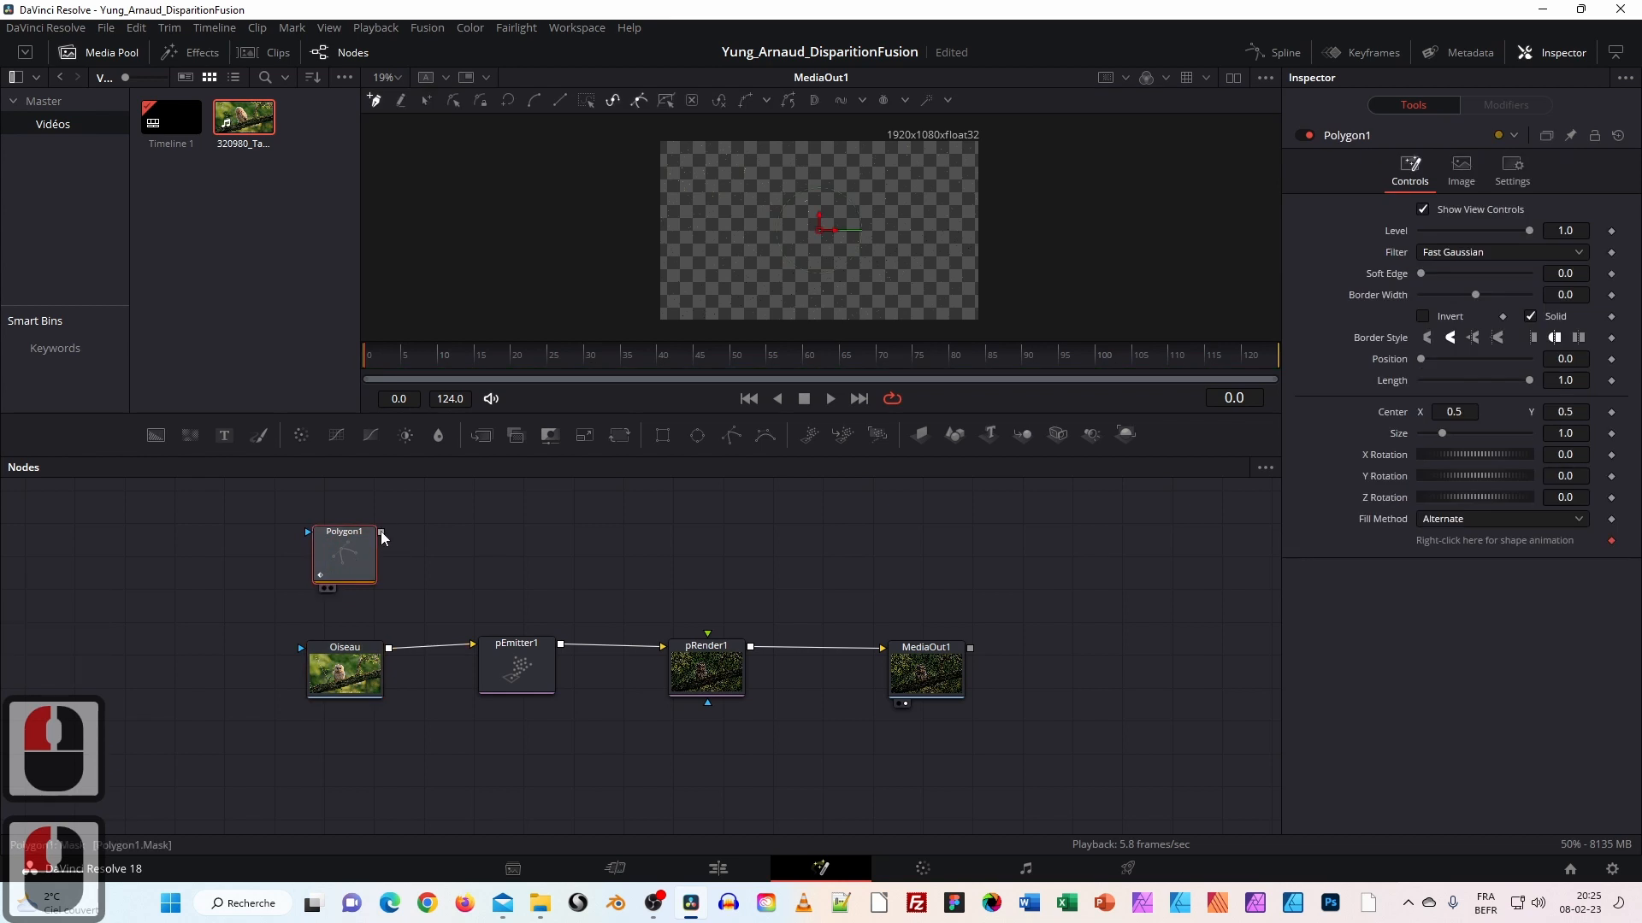
{"action": "left_click", "coordinate": [344, 667]}
{"action": "left_click", "coordinate": [717, 255]}
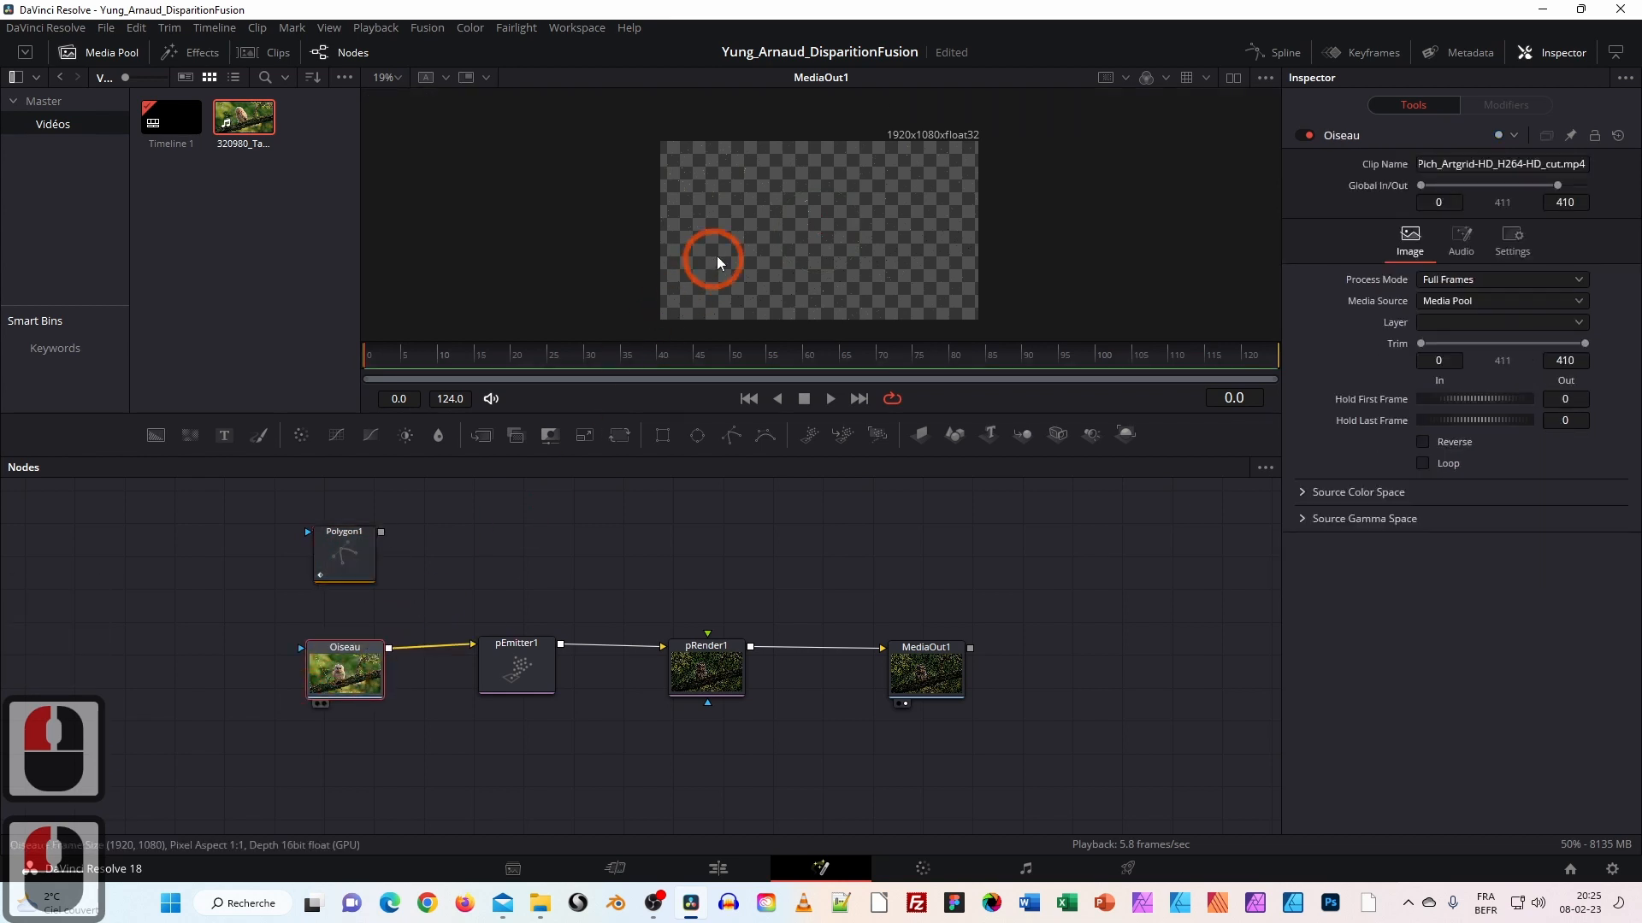
{"action": "scroll", "coordinate": [806, 274], "scroll_direction": "up", "scroll_amount": 2}
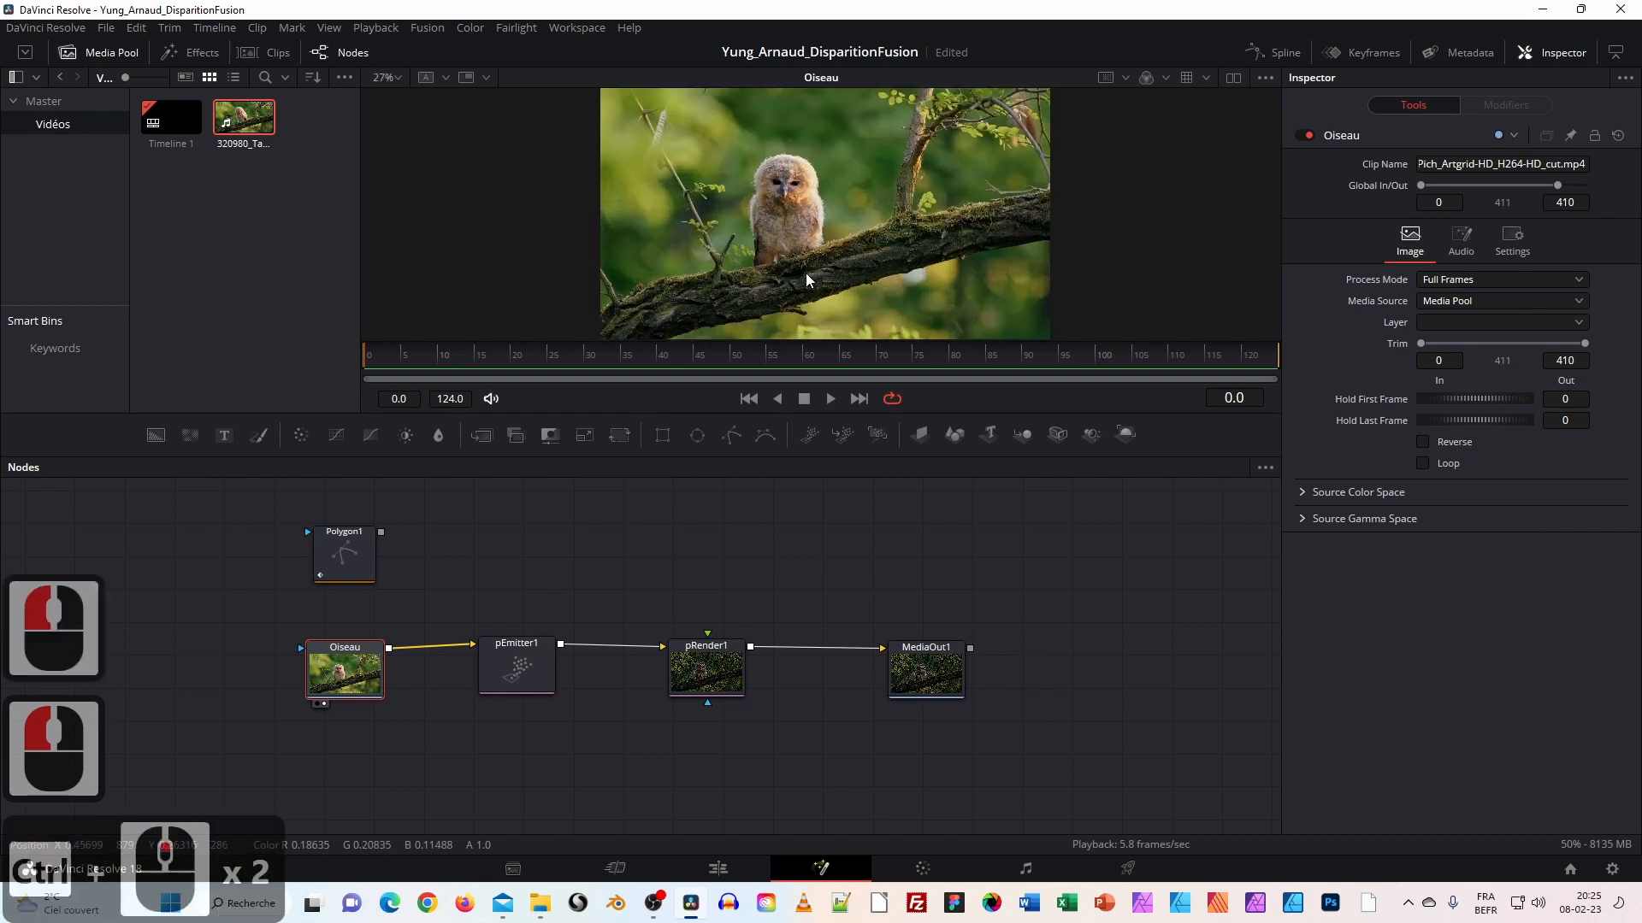
{"action": "scroll", "coordinate": [806, 274], "scroll_direction": "up", "scroll_amount": 1}
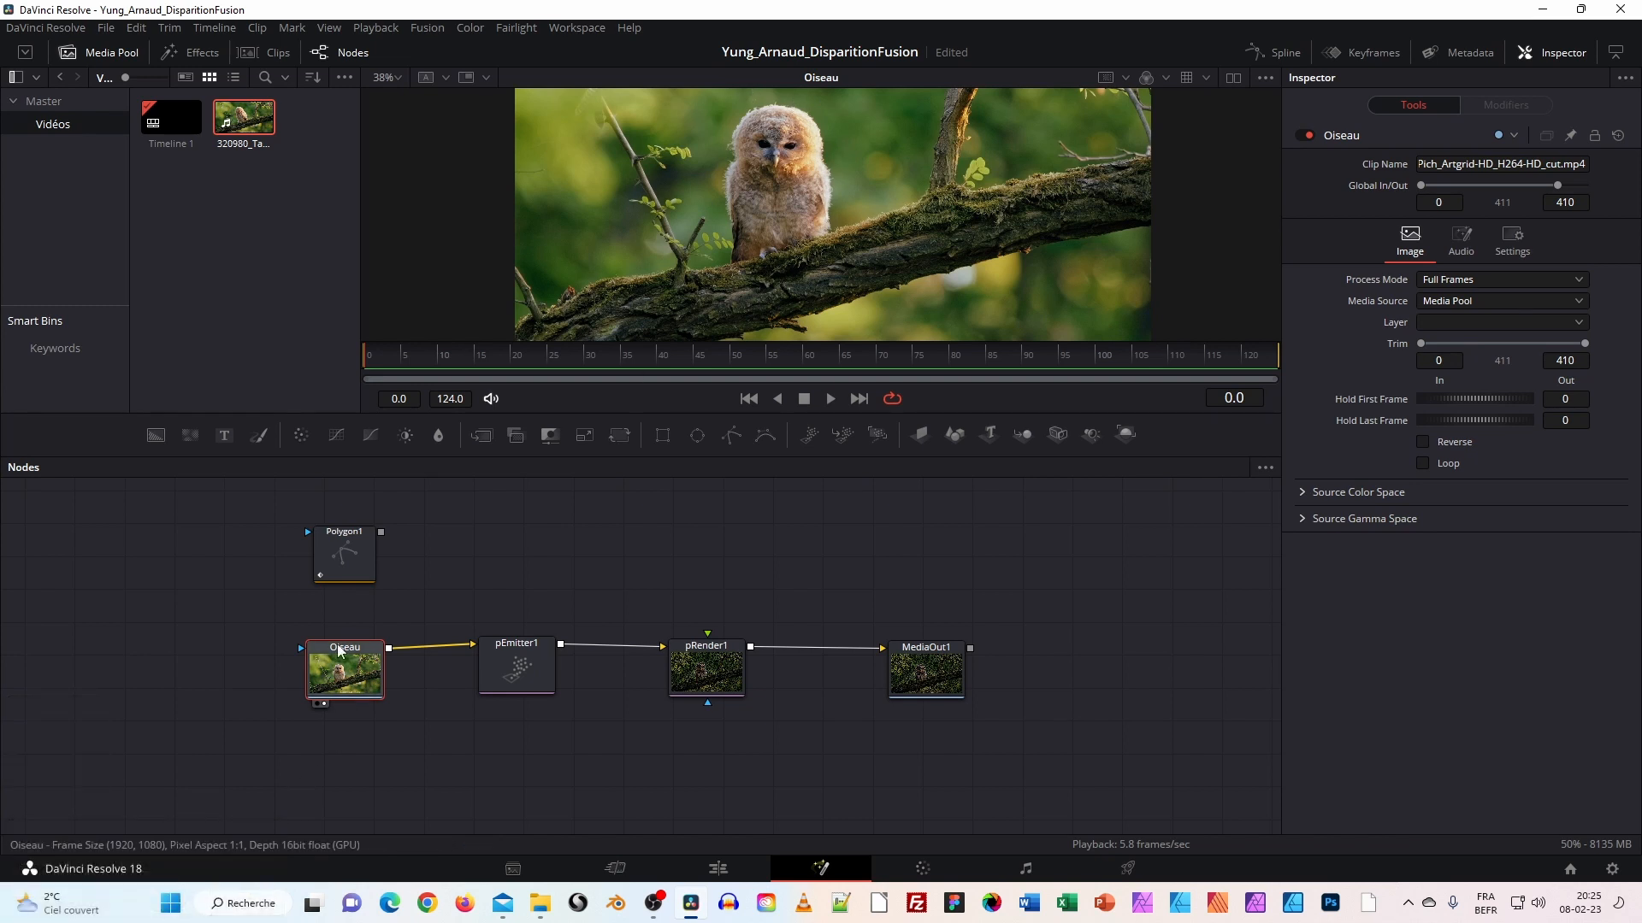
Wire Polygon1 into Oiseau's mask input and make the viewer area taller.
{"action": "left_click_drag", "start_coordinate": [363, 563], "coordinate": [301, 648]}
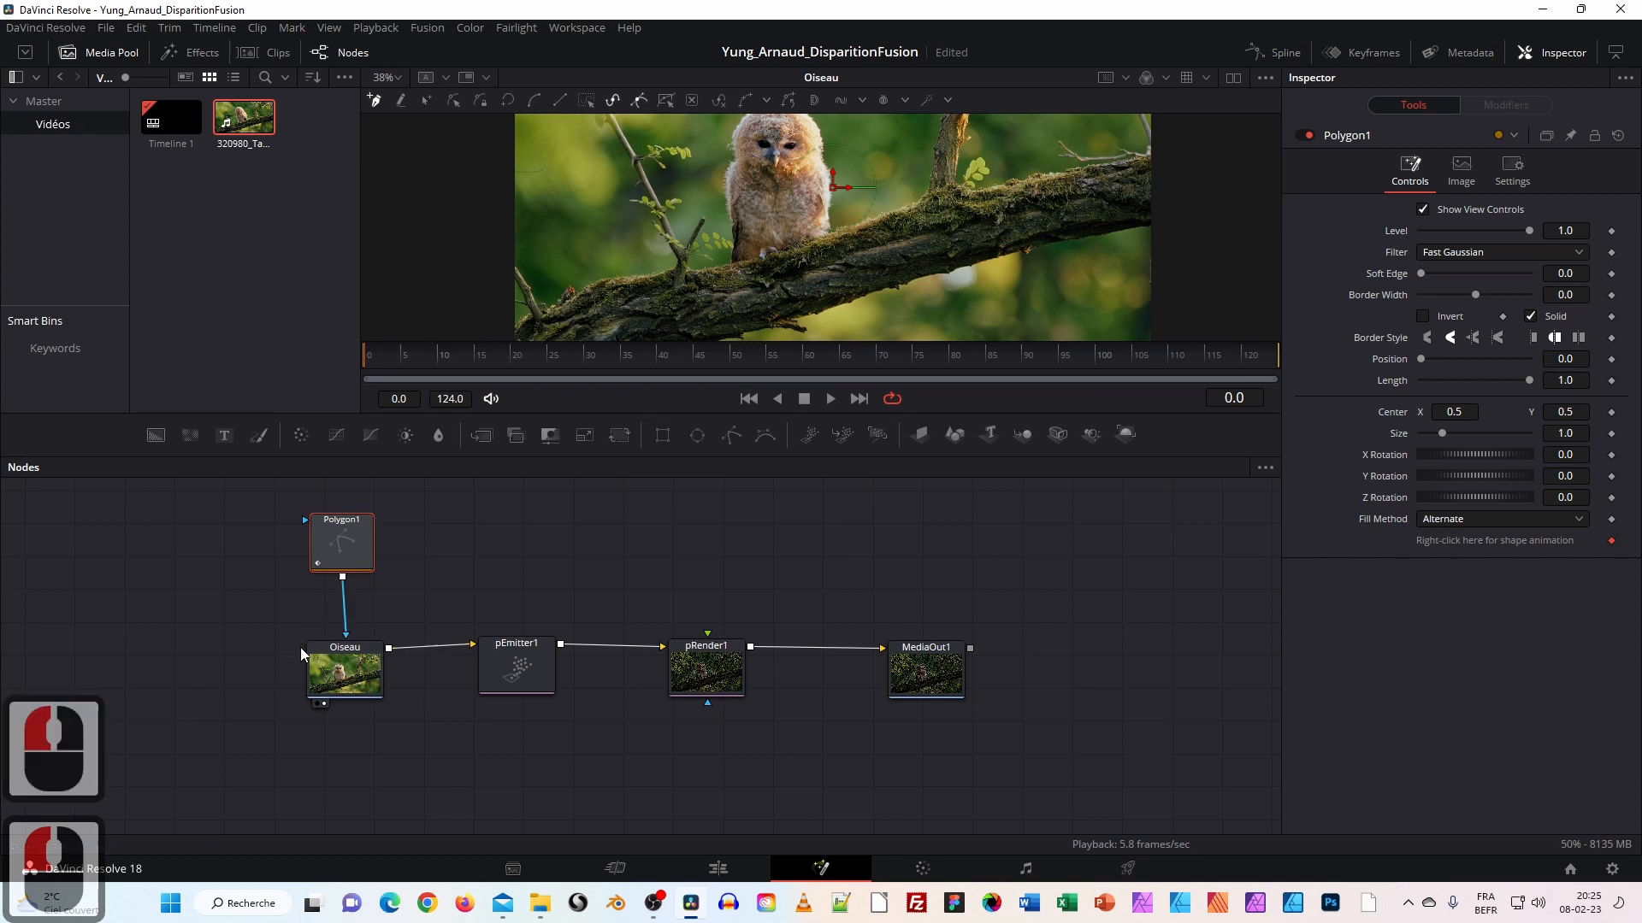
{"action": "left_click_drag", "start_coordinate": [982, 232], "coordinate": [961, 285]}
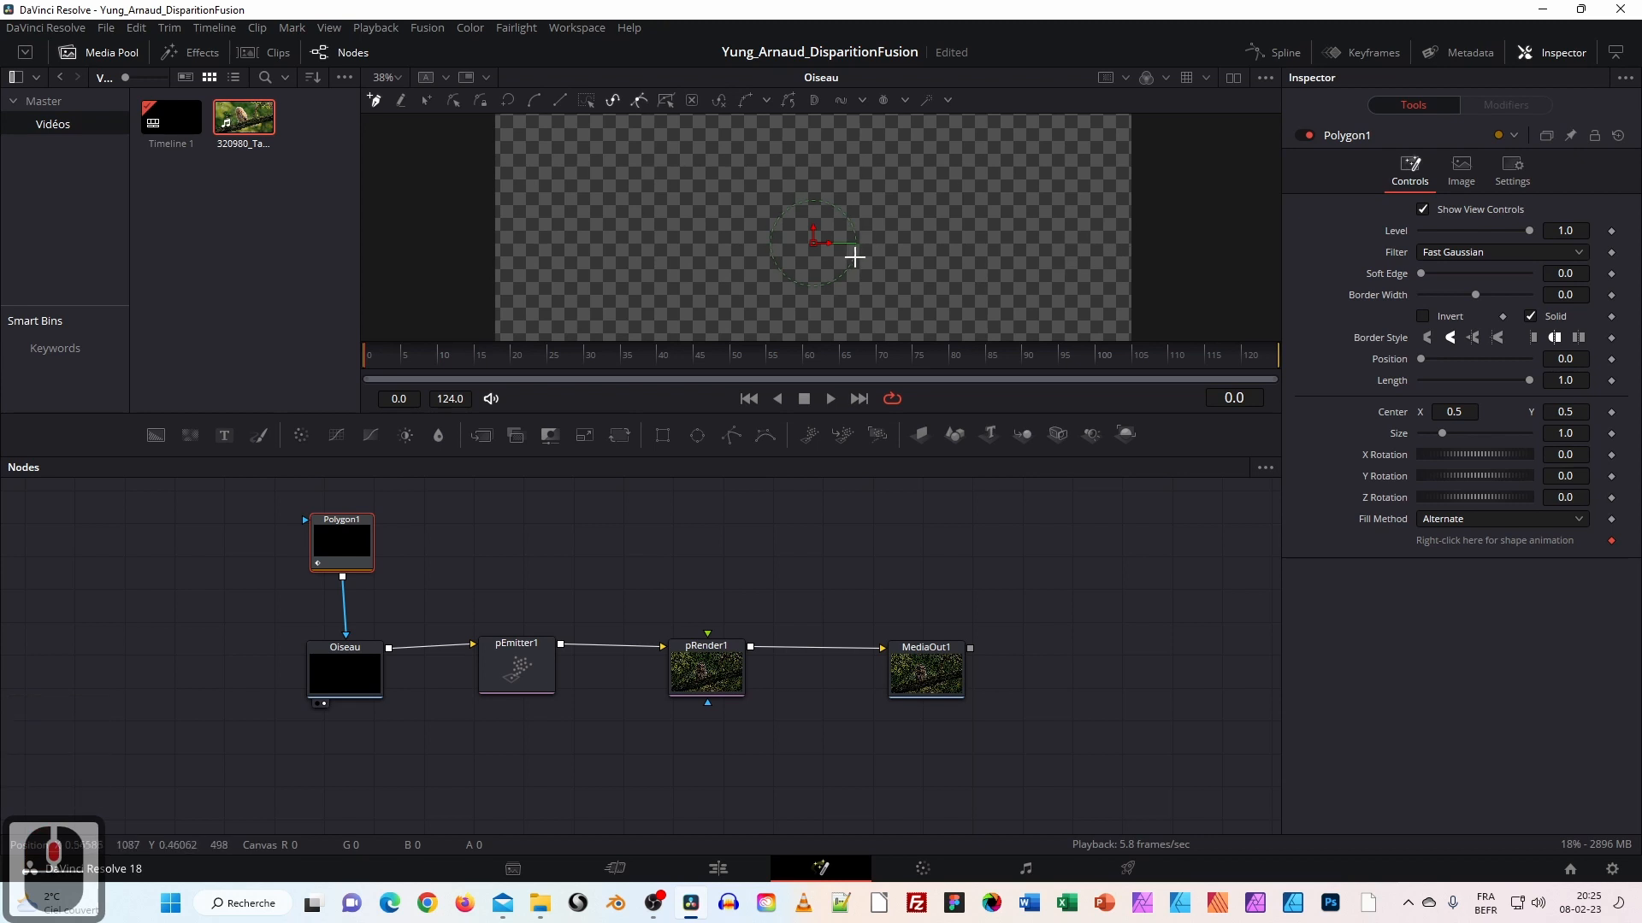
{"action": "left_click_drag", "start_coordinate": [818, 417], "coordinate": [818, 521]}
{"action": "mouse_move", "coordinate": [341, 646]}
{"action": "left_mouse_down"}
{"action": "mouse_move", "coordinate": [315, 668]}
{"action": "mouse_move", "coordinate": [345, 658]}
{"action": "left_mouse_up"}
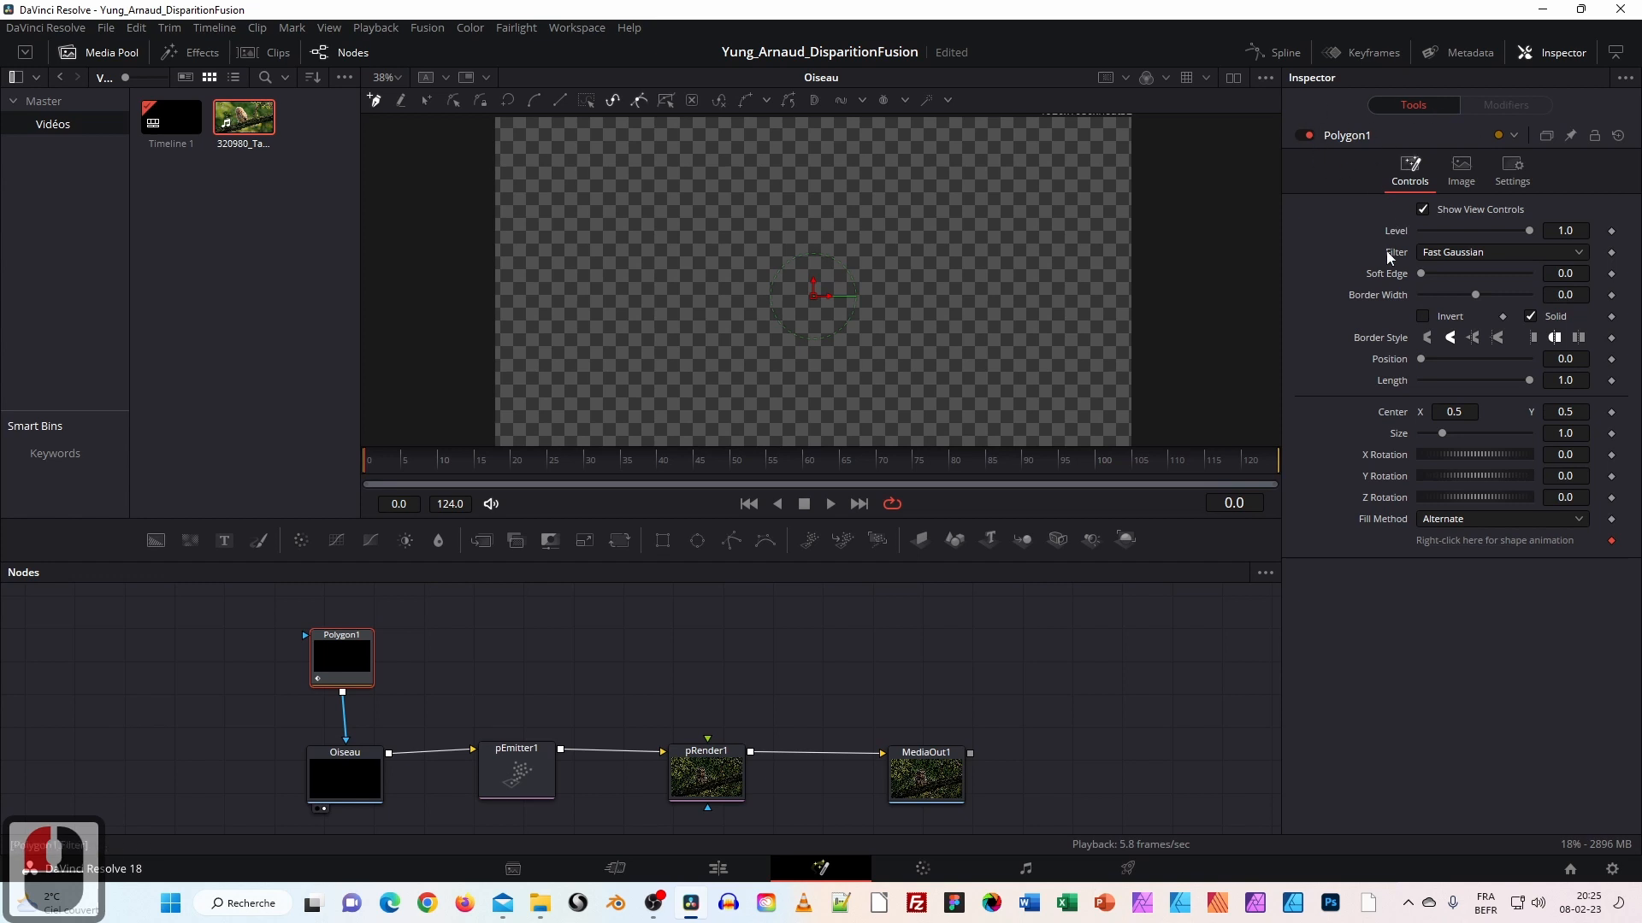
Turn on Invert for the Polygon1 mask.
{"action": "left_click", "coordinate": [1422, 318]}
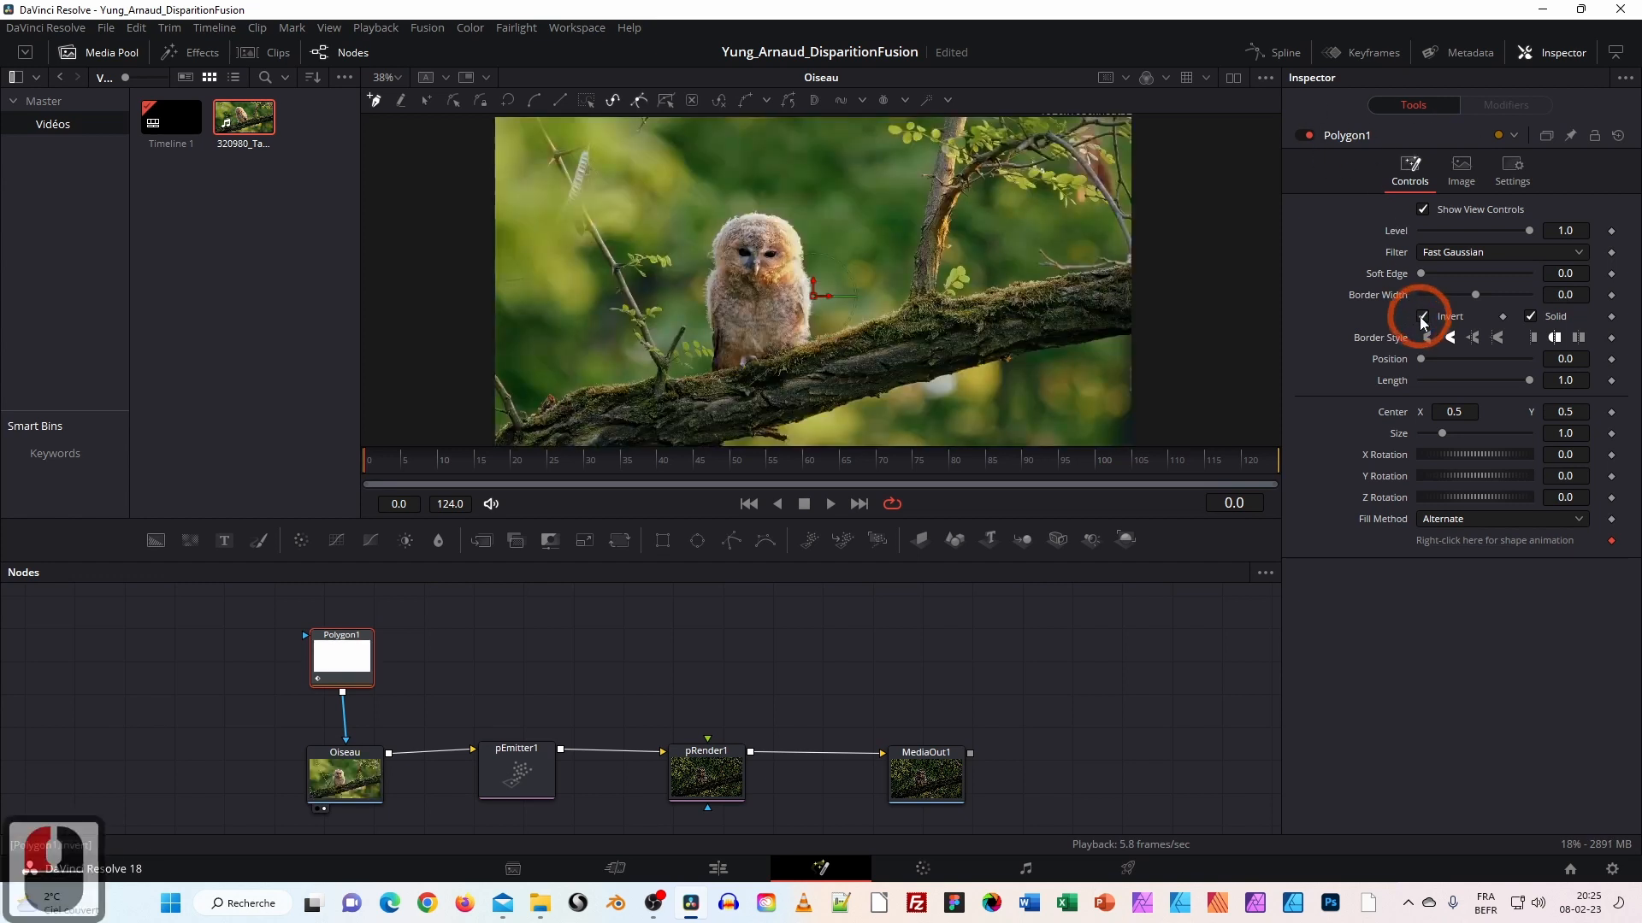
{"action": "left_click", "coordinate": [1422, 317]}
{"action": "left_click", "coordinate": [1422, 318]}
{"action": "left_click", "coordinate": [1422, 318]}
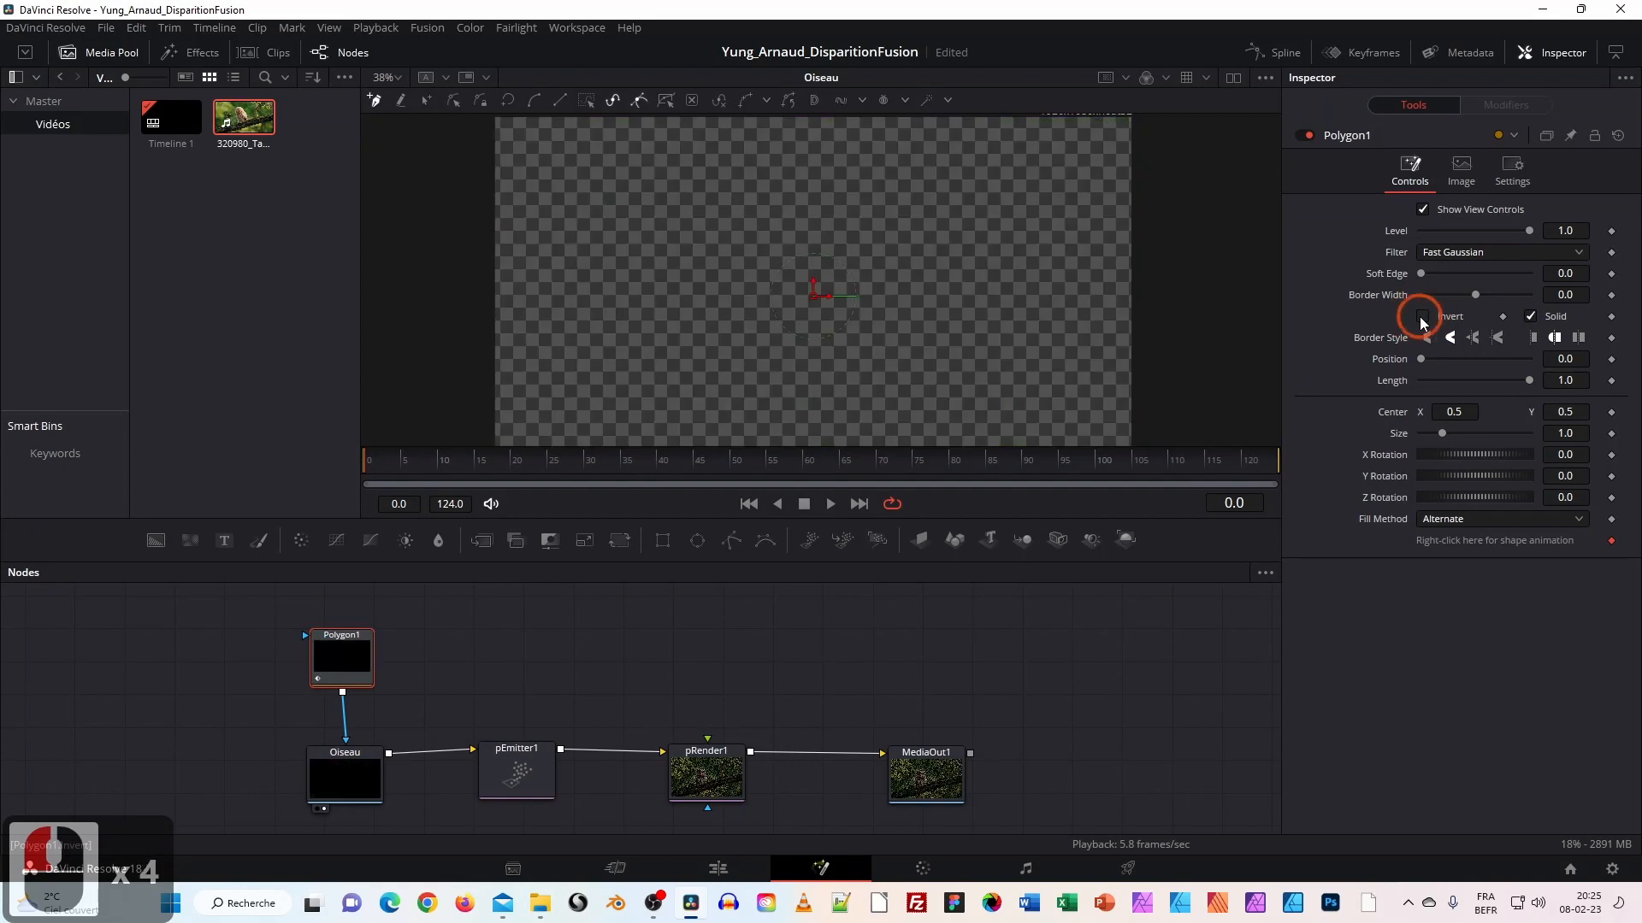
{"action": "left_click", "coordinate": [1422, 317]}
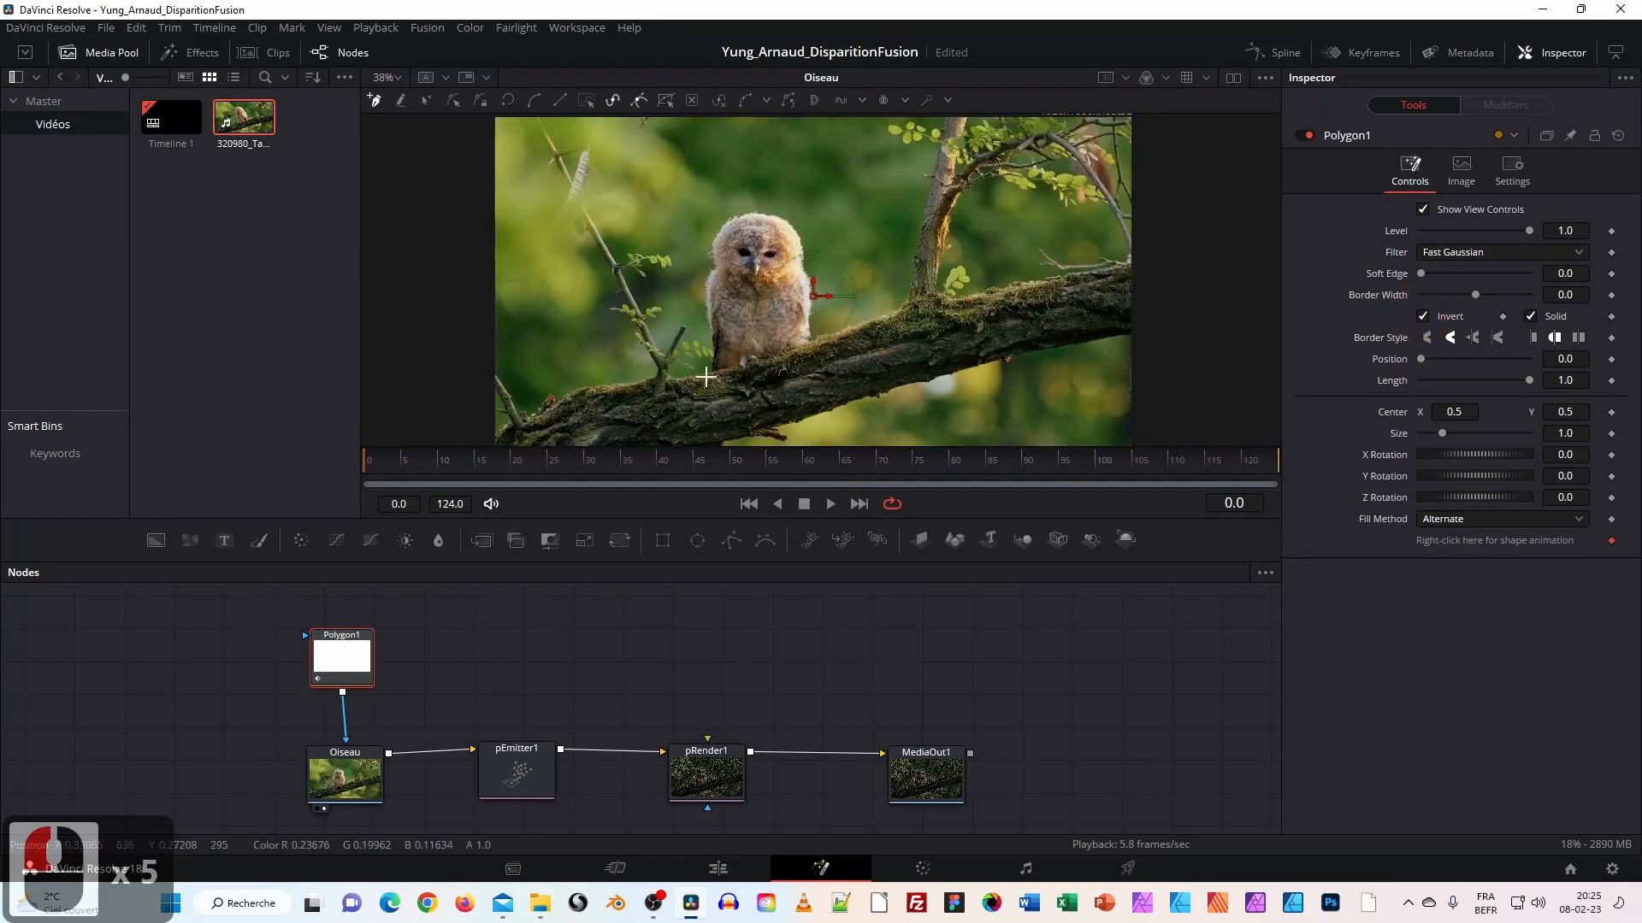
Draw a closed polygon around the owl's left side, head and right side.
{"action": "left_click_drag", "start_coordinate": [706, 377], "coordinate": [770, 359]}
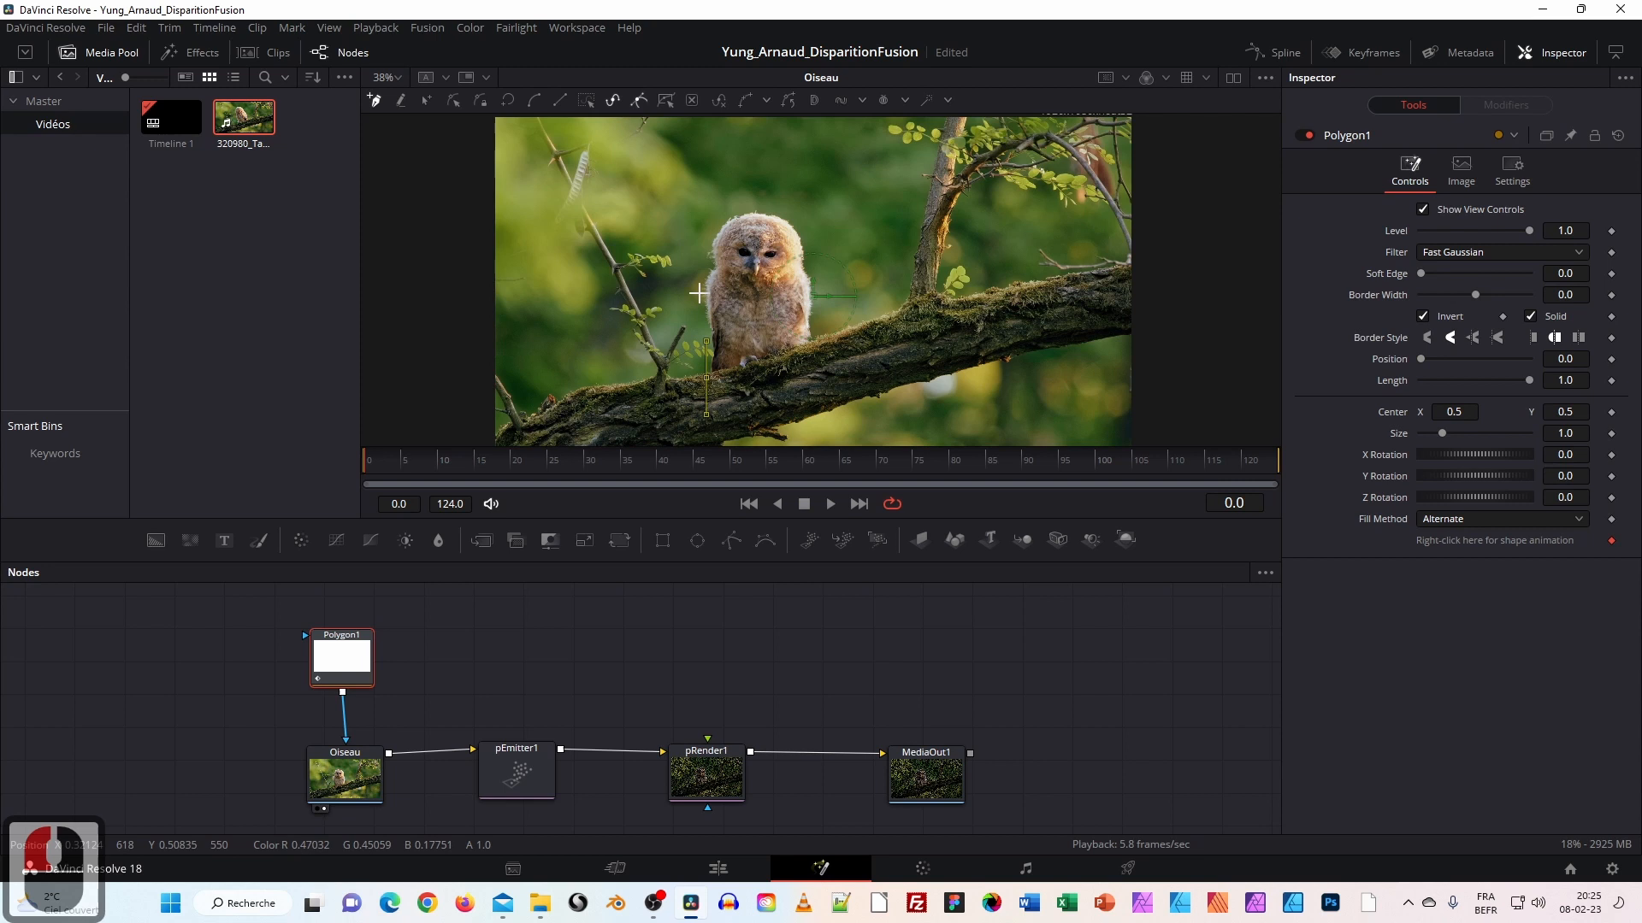
{"action": "mouse_move", "coordinate": [701, 285]}
{"action": "left_mouse_down"}
{"action": "mouse_move", "coordinate": [706, 254]}
{"action": "mouse_move", "coordinate": [715, 264]}
{"action": "left_mouse_up"}
{"action": "left_click_drag", "start_coordinate": [753, 207], "coordinate": [818, 283]}
{"action": "left_click", "coordinate": [805, 310]}
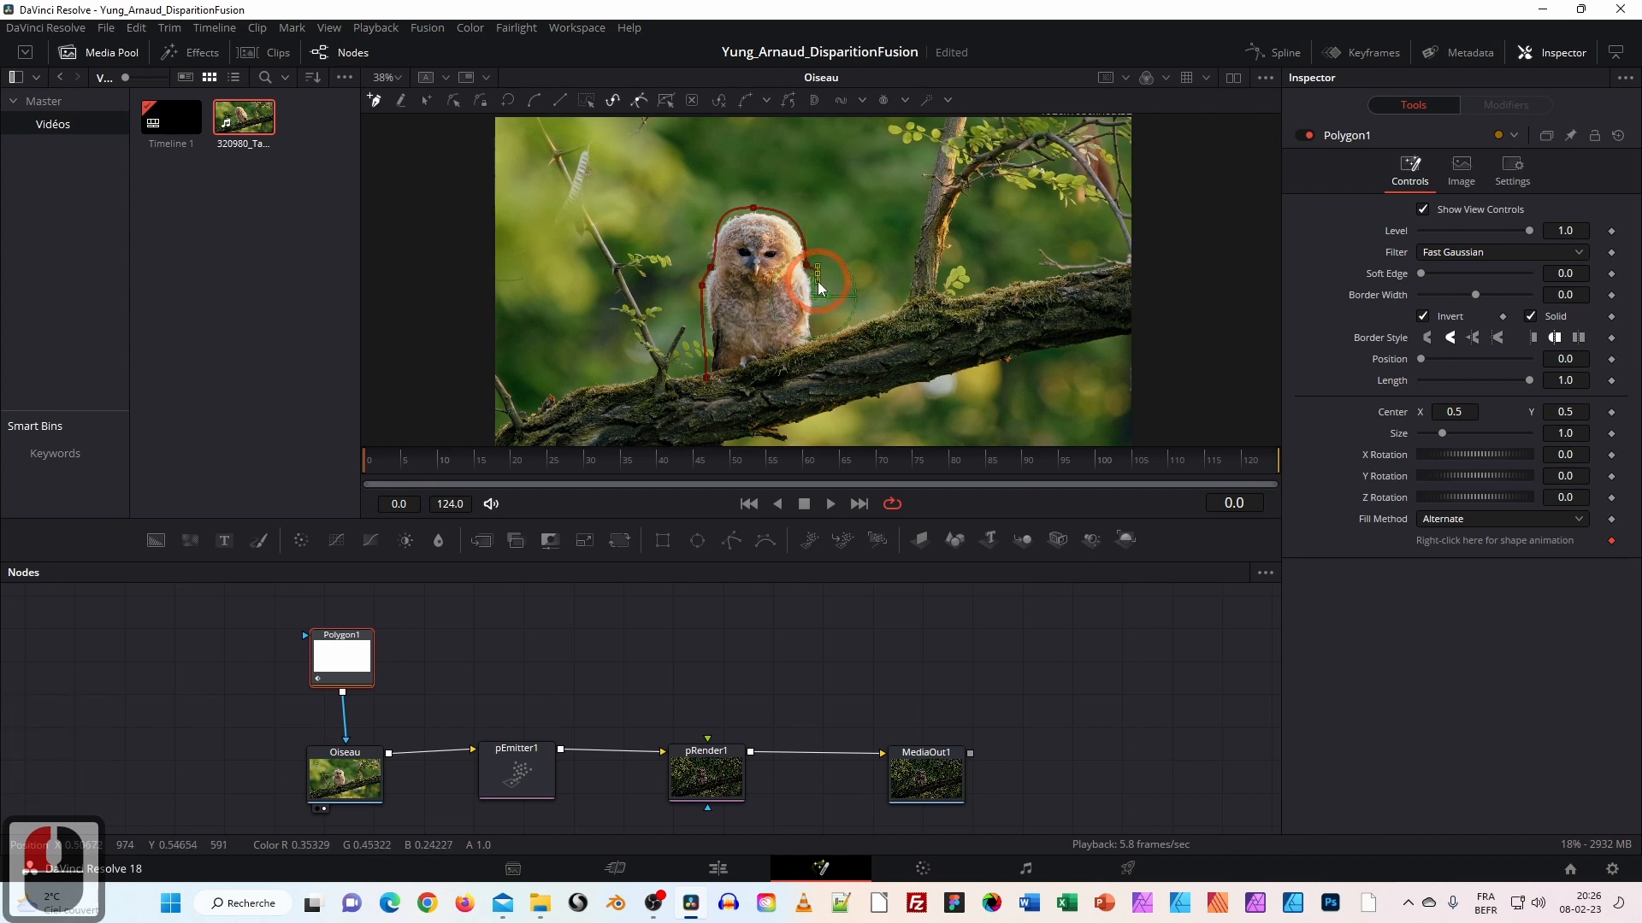
{"action": "left_click_drag", "start_coordinate": [814, 344], "coordinate": [818, 364]}
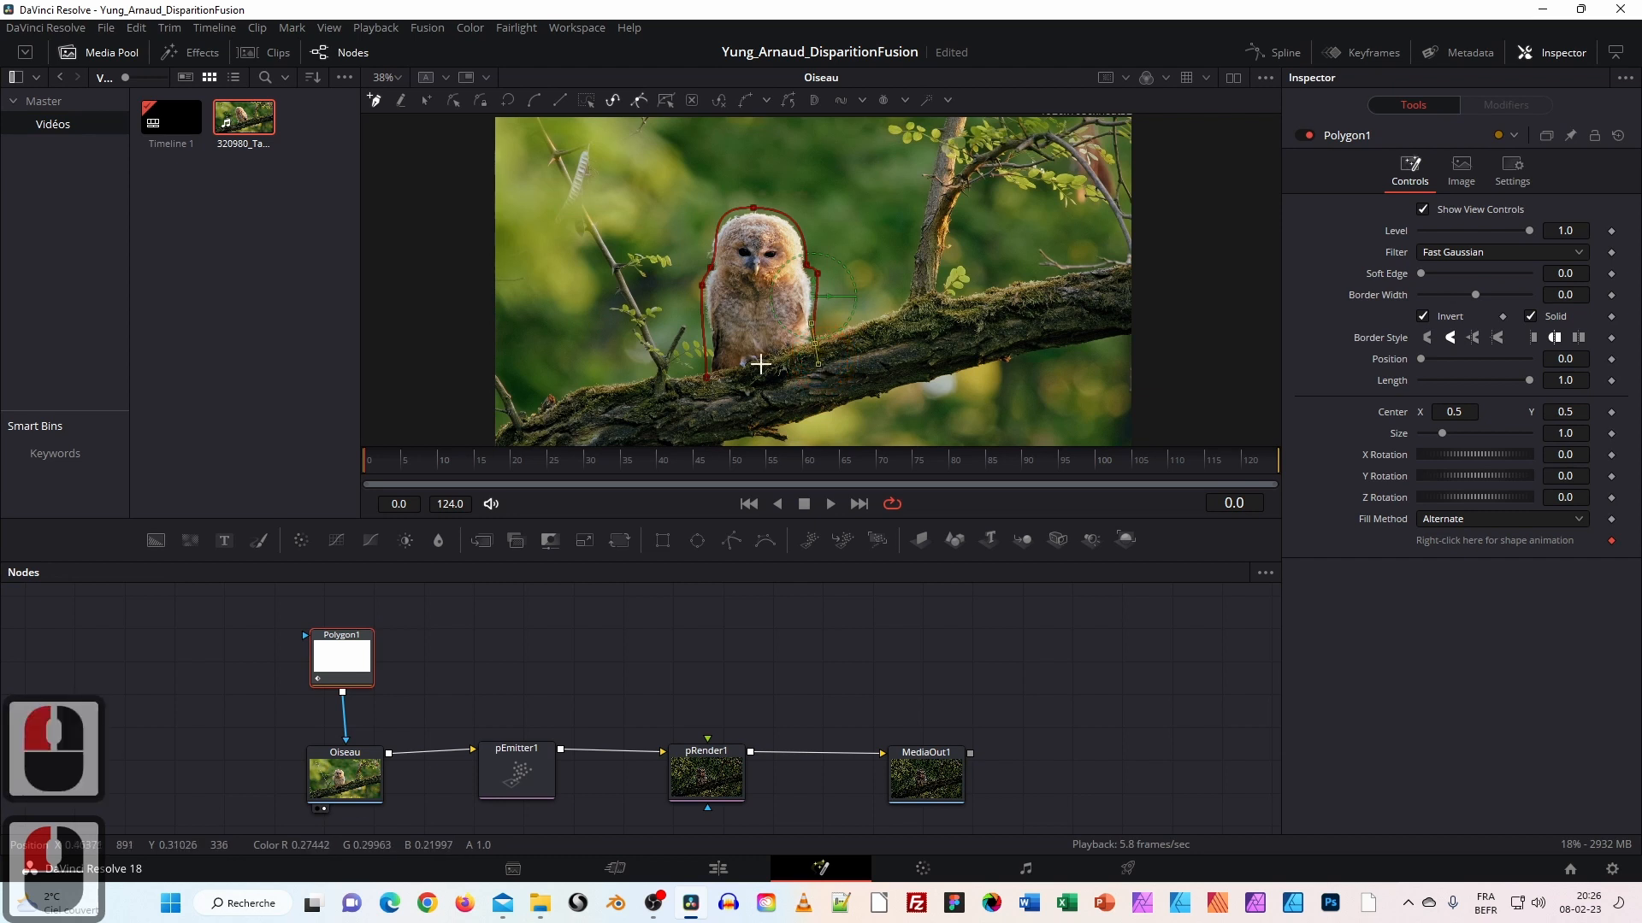
{"action": "left_click", "coordinate": [707, 378]}
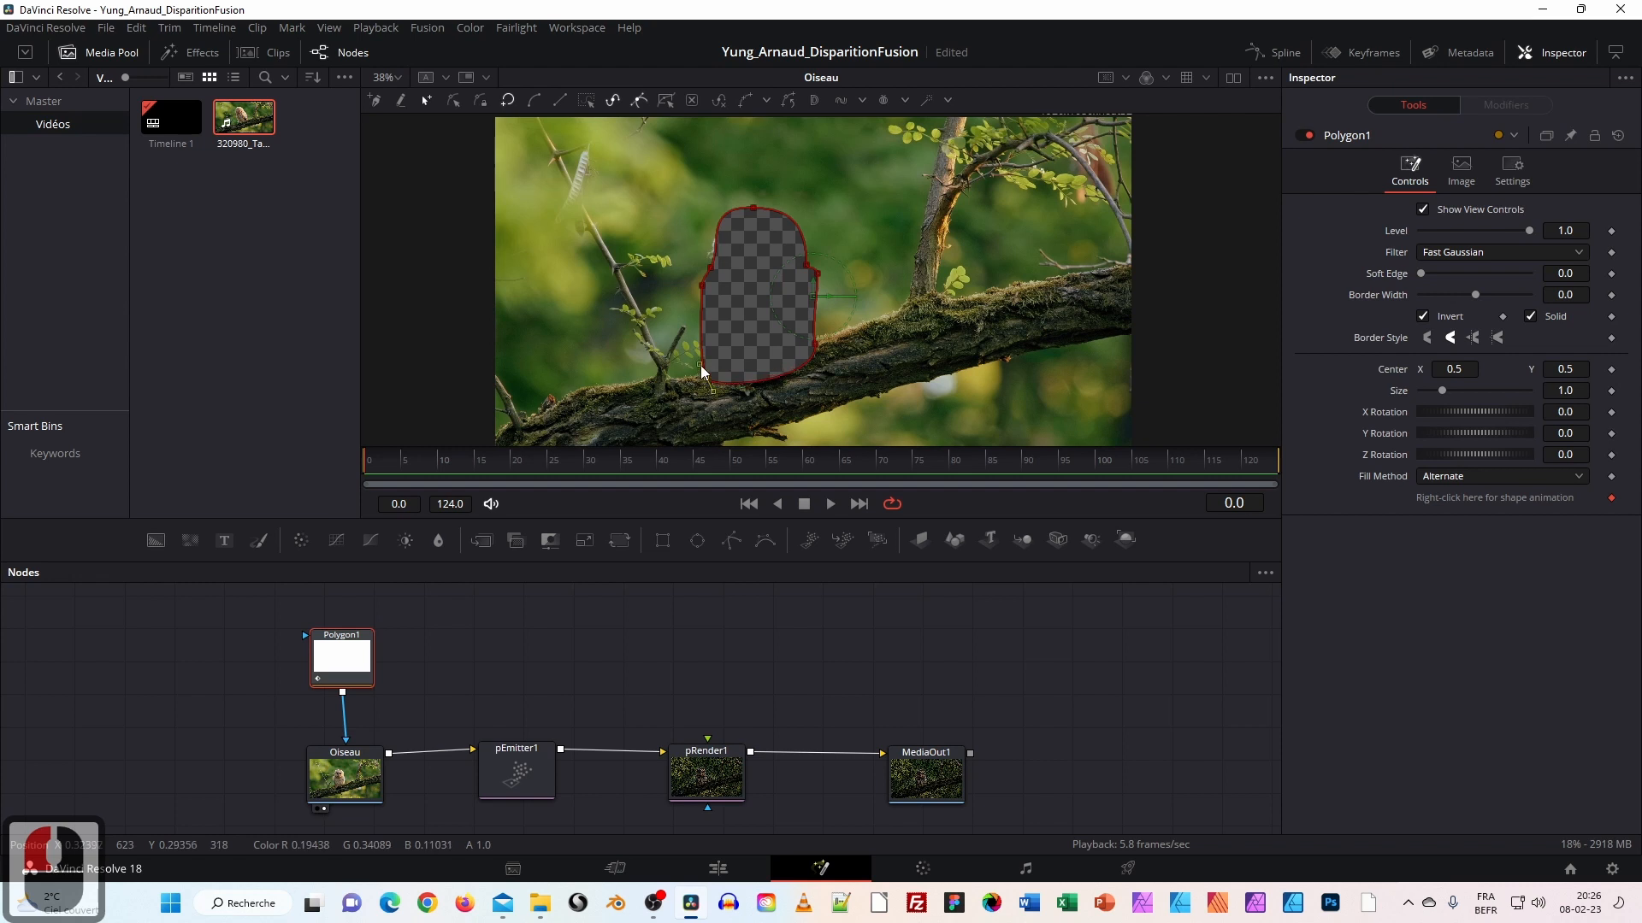
Select the Polygon1 outline and turn off Invert so the mask keeps only the owl.
{"action": "left_click", "coordinate": [709, 270]}
{"action": "left_click", "coordinate": [701, 267]}
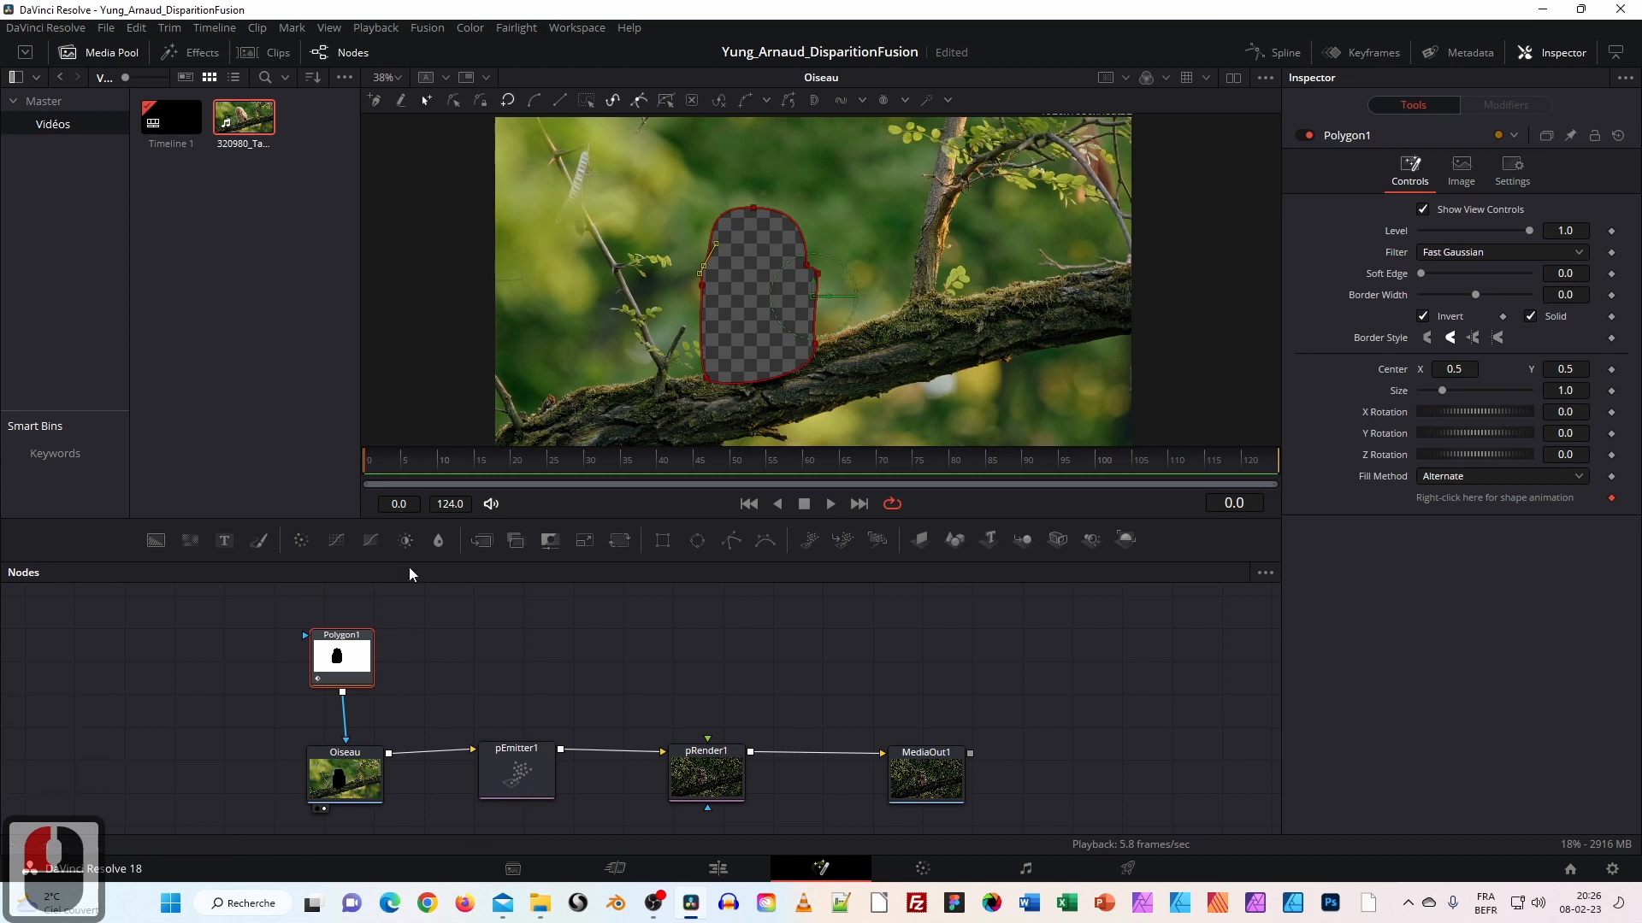
{"action": "left_click_drag", "start_coordinate": [356, 664], "coordinate": [363, 658]}
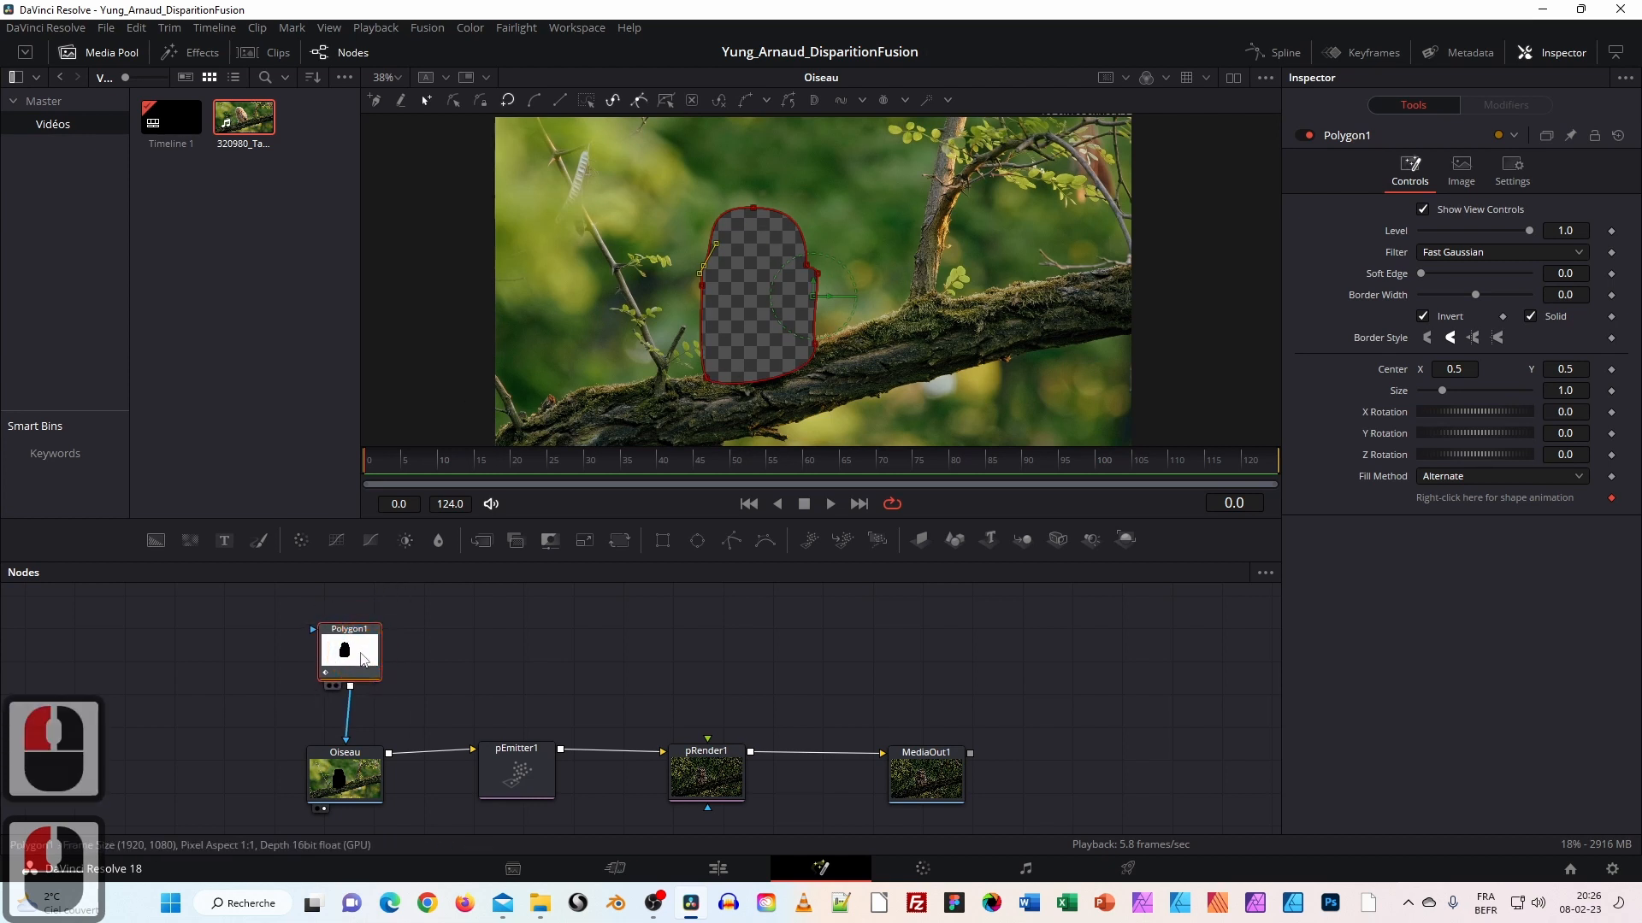
{"action": "left_click", "coordinate": [1425, 316]}
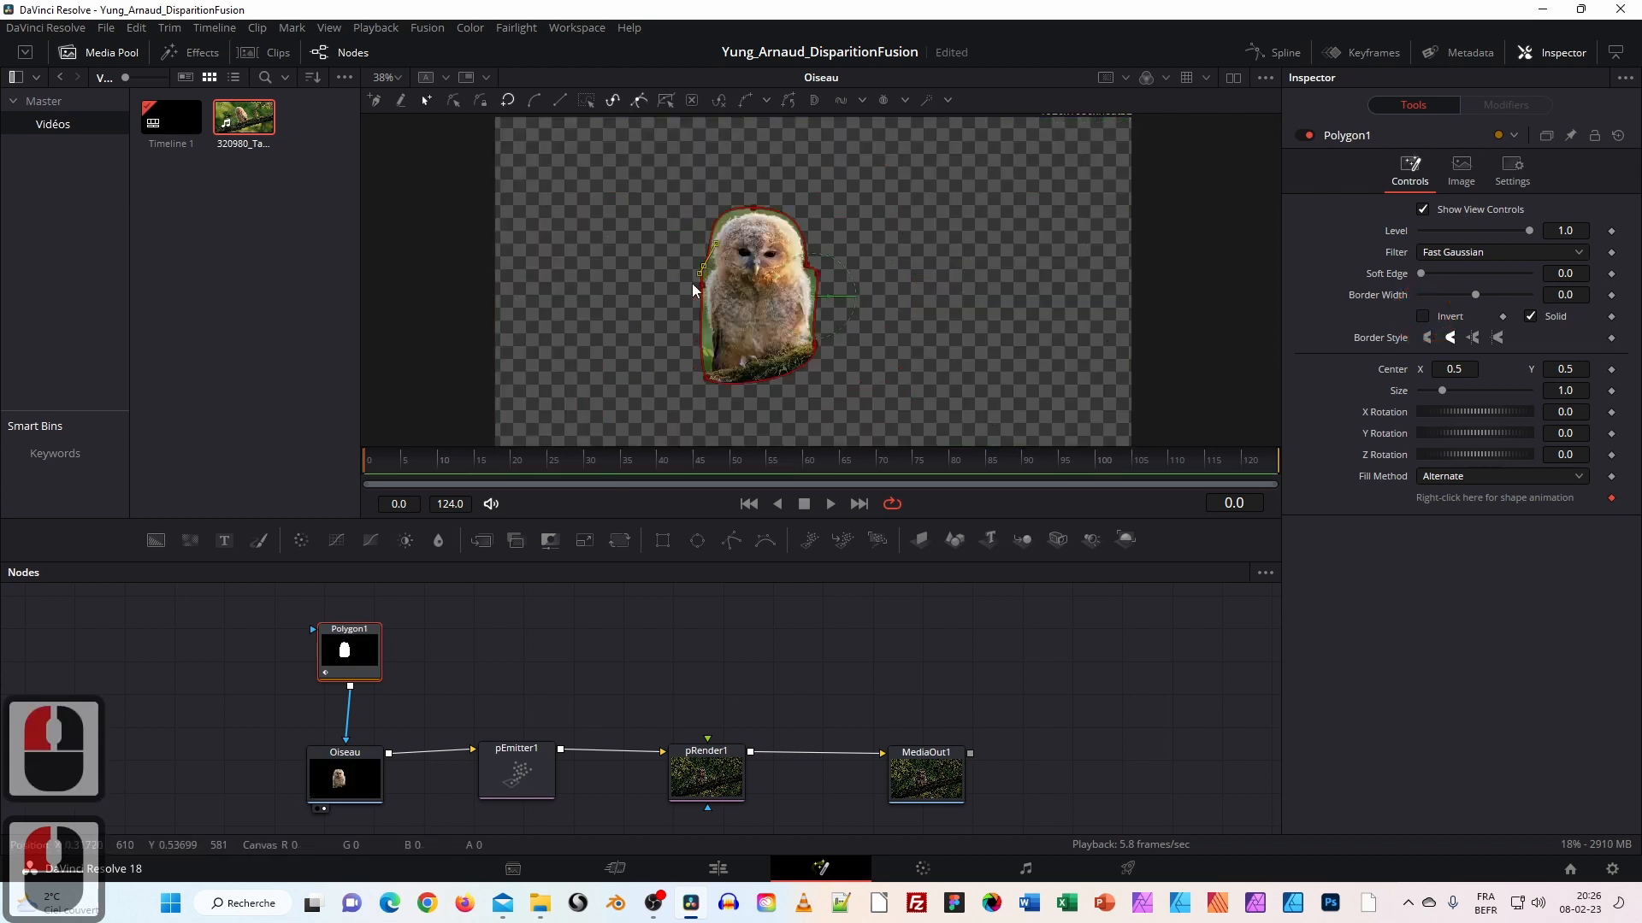
Tighten the outline's left, lower-left and right-edge points, then return the playhead to frame 0.
{"action": "left_click_drag", "start_coordinate": [703, 266], "coordinate": [706, 268]}
{"action": "left_click", "coordinate": [700, 339]}
{"action": "mouse_move", "coordinate": [700, 339]}
{"action": "left_mouse_down"}
{"action": "mouse_move", "coordinate": [684, 335]}
{"action": "mouse_move", "coordinate": [707, 342]}
{"action": "left_mouse_up"}
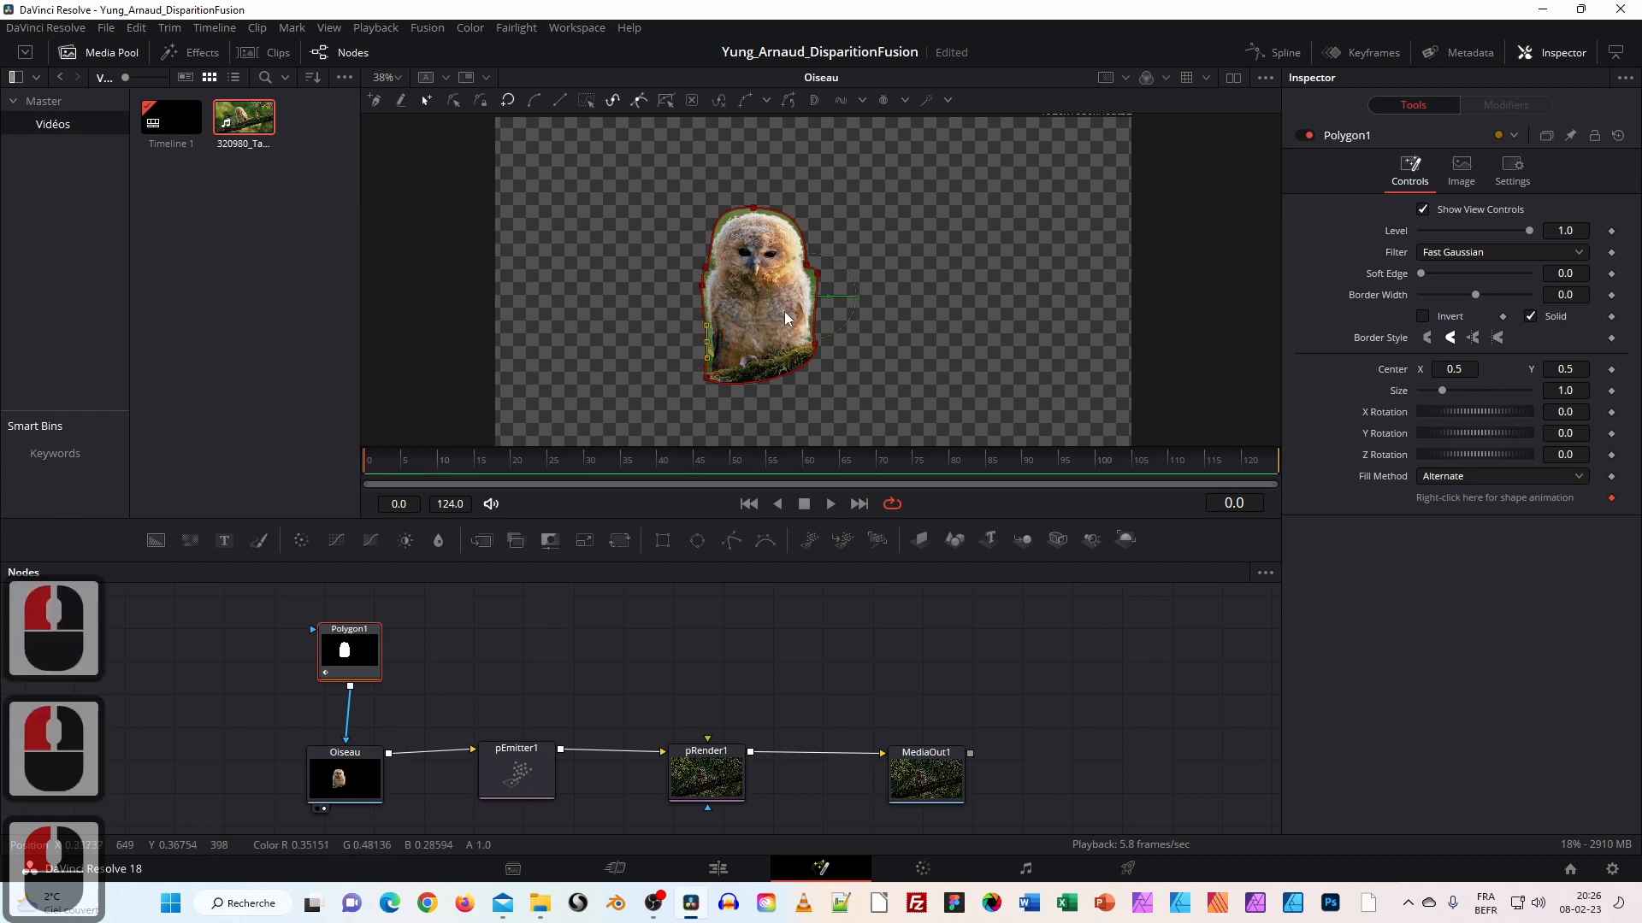
{"action": "left_click", "coordinate": [813, 285]}
{"action": "left_click_drag", "start_coordinate": [813, 284], "coordinate": [817, 286]}
{"action": "left_click", "coordinate": [702, 287]}
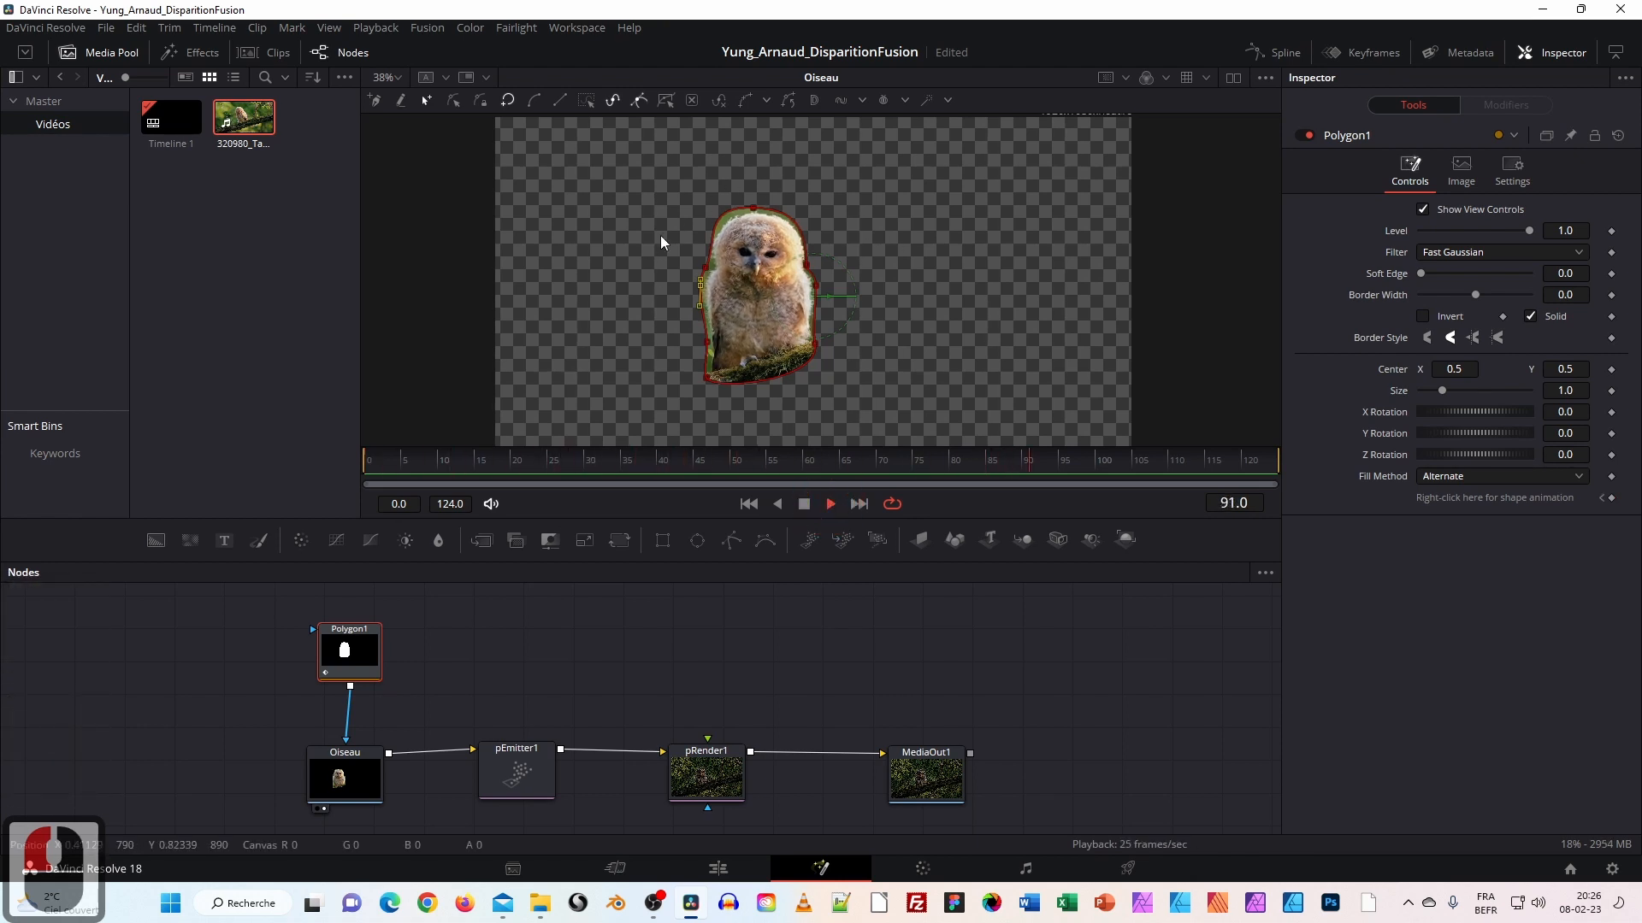
{"action": "left_click_drag", "start_coordinate": [701, 460], "coordinate": [349, 469]}
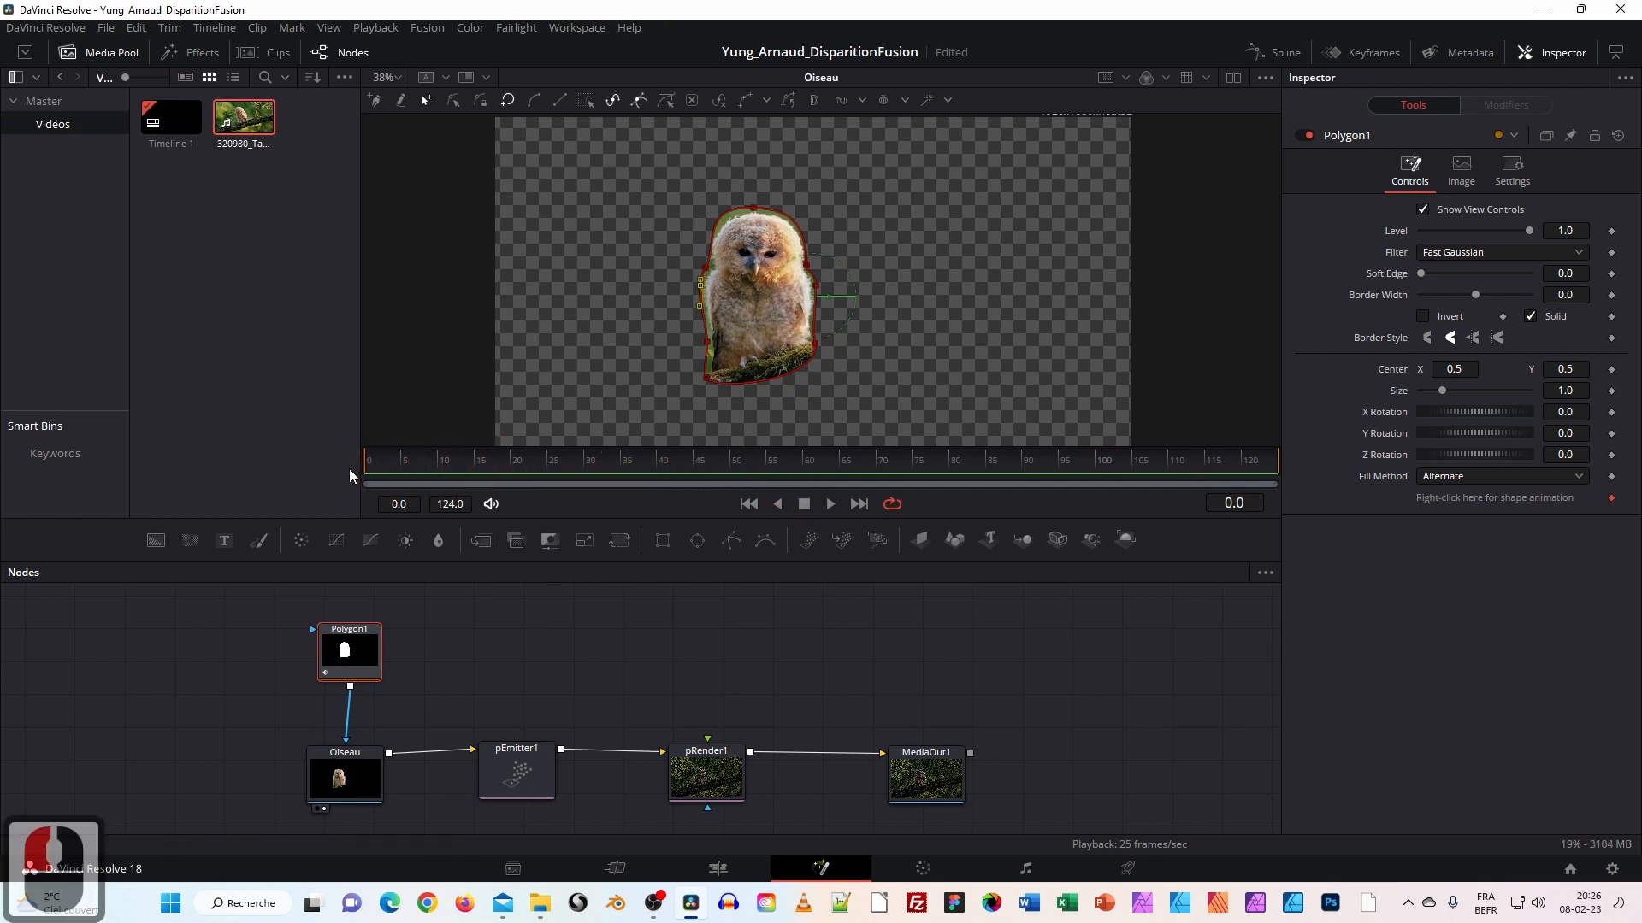
{"action": "left_click_drag", "start_coordinate": [361, 653], "coordinate": [358, 654]}
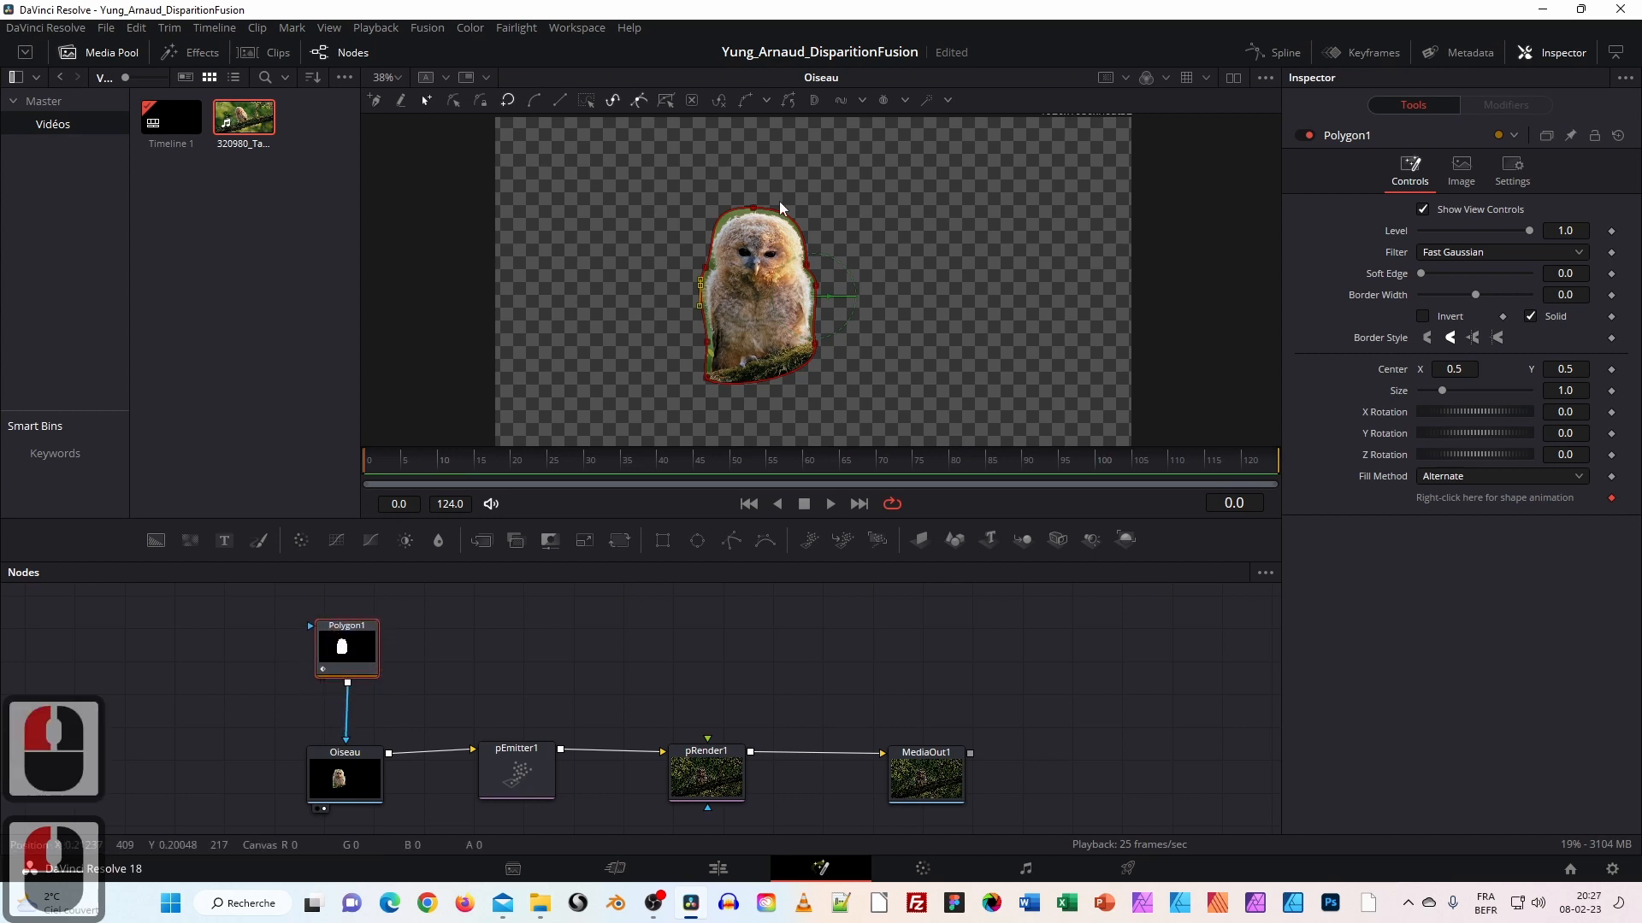
Show pRender1's particle output in the viewer and briefly play it back.
{"action": "left_click_drag", "start_coordinate": [513, 763], "coordinate": [519, 767]}
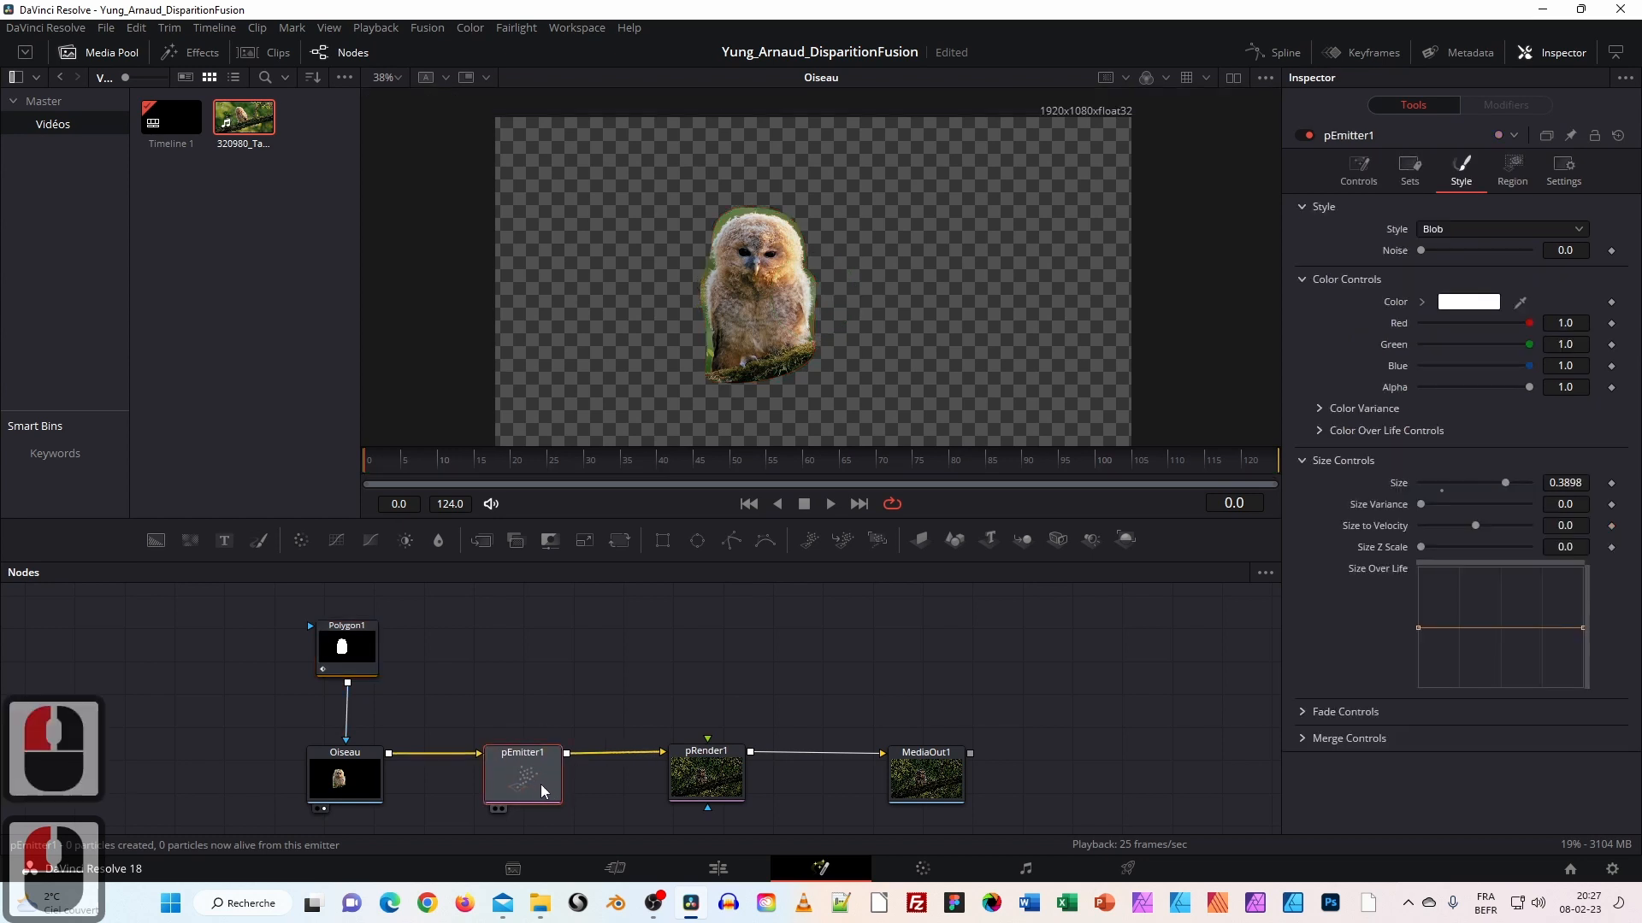
{"action": "left_click_drag", "start_coordinate": [511, 780], "coordinate": [782, 522]}
{"action": "left_click_drag", "start_coordinate": [896, 402], "coordinate": [904, 393]}
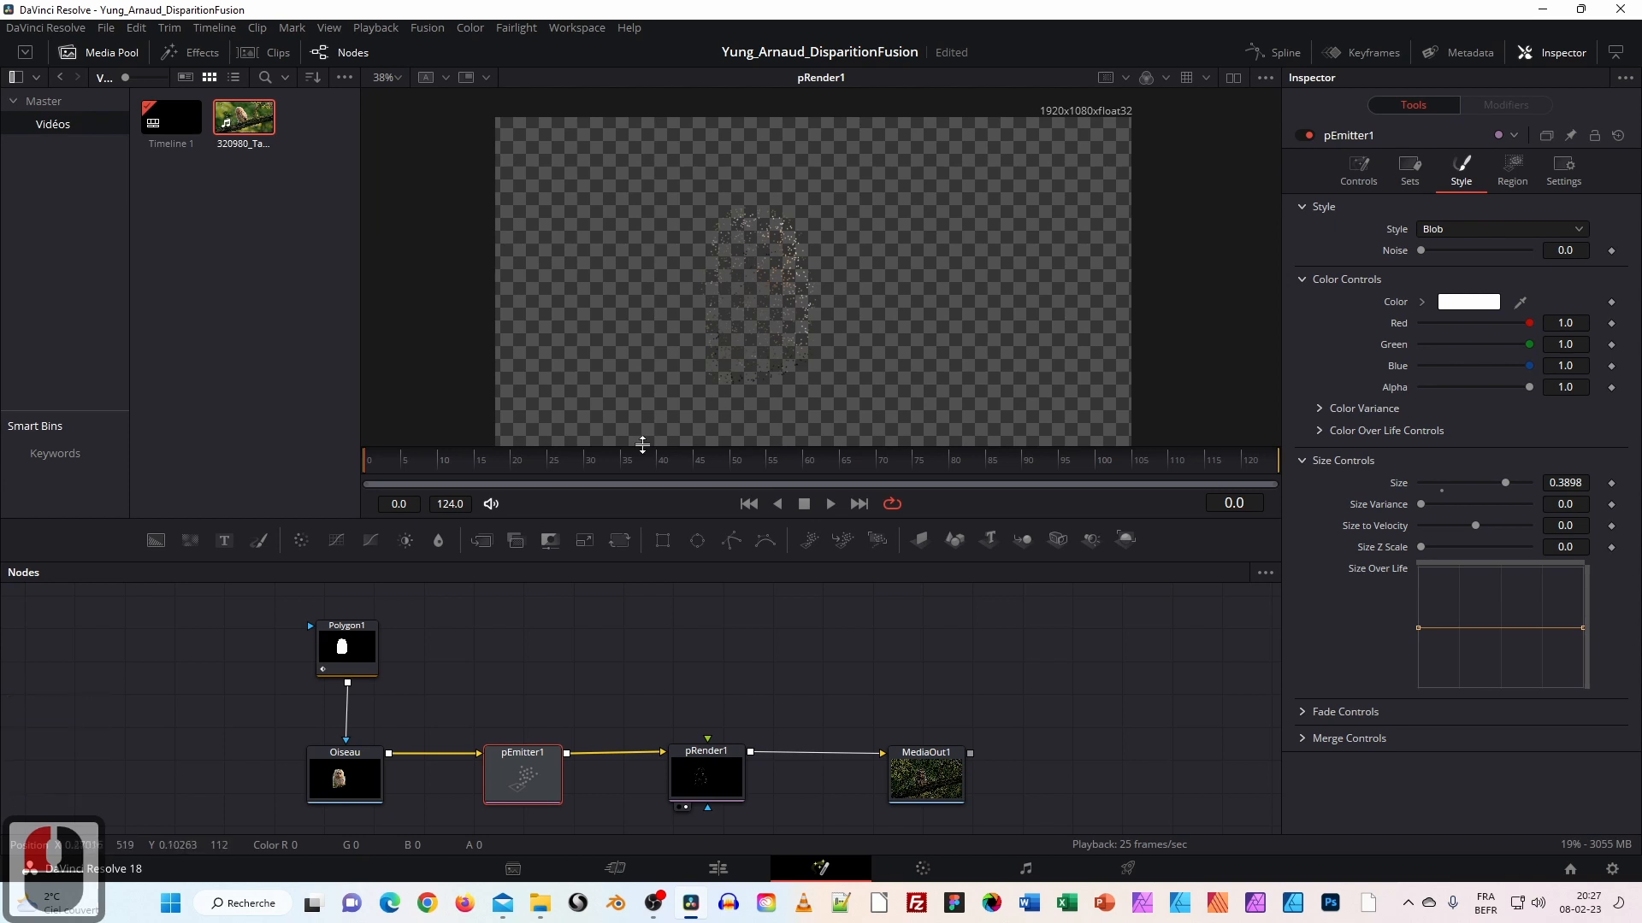
{"action": "left_click", "coordinate": [831, 503]}
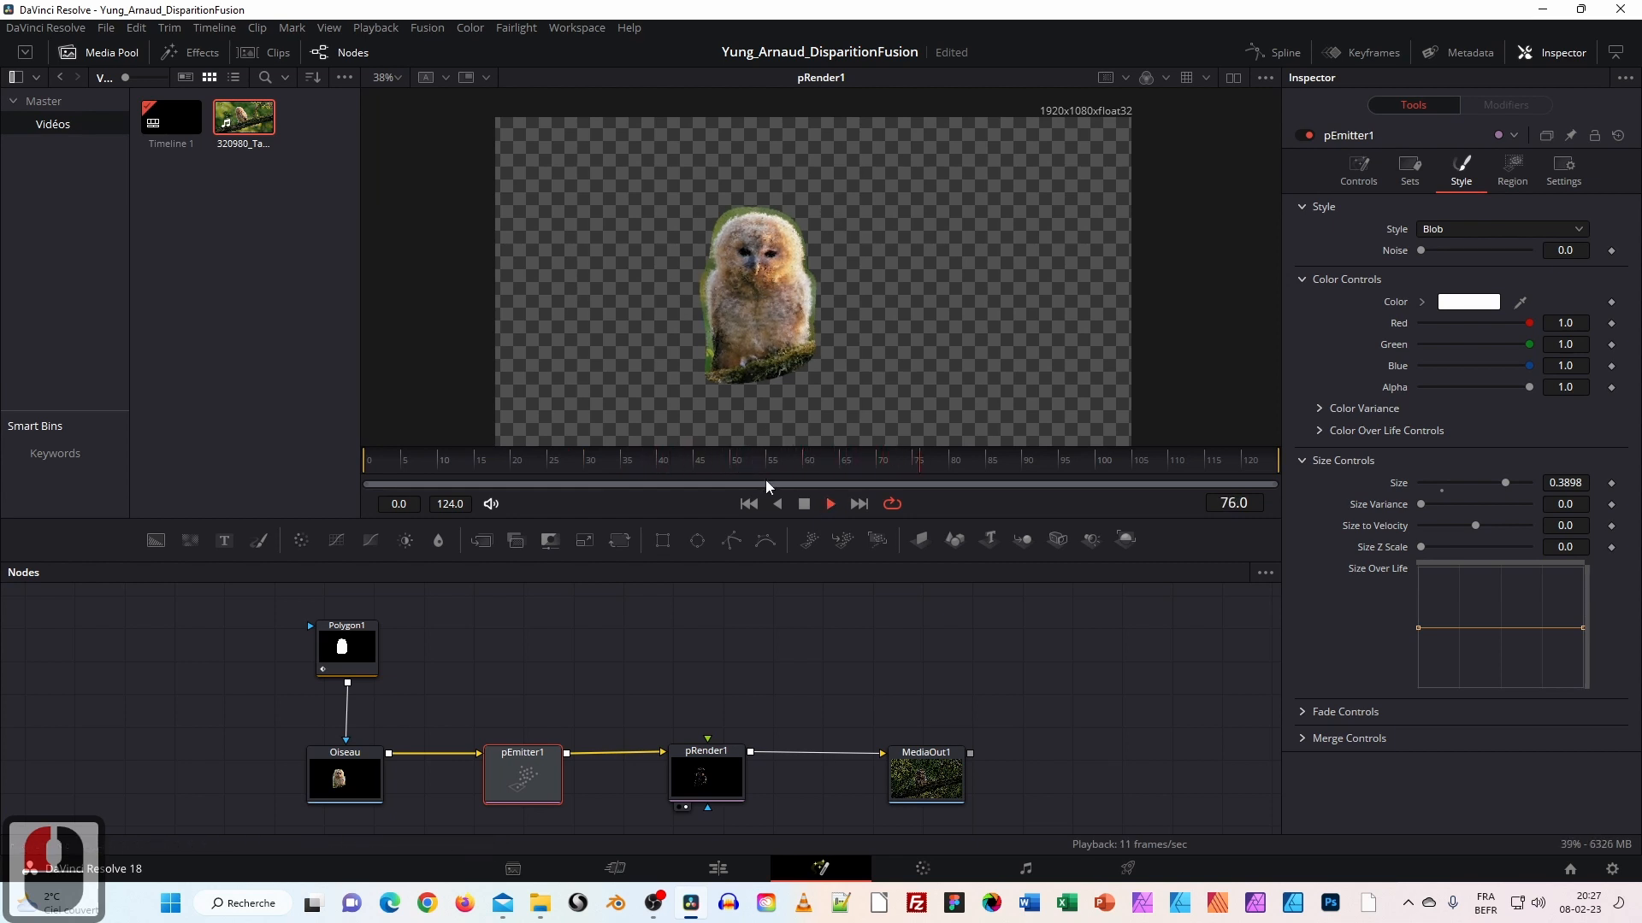
{"action": "left_click", "coordinate": [805, 505]}
{"action": "left_click_drag", "start_coordinate": [600, 468], "coordinate": [381, 468]}
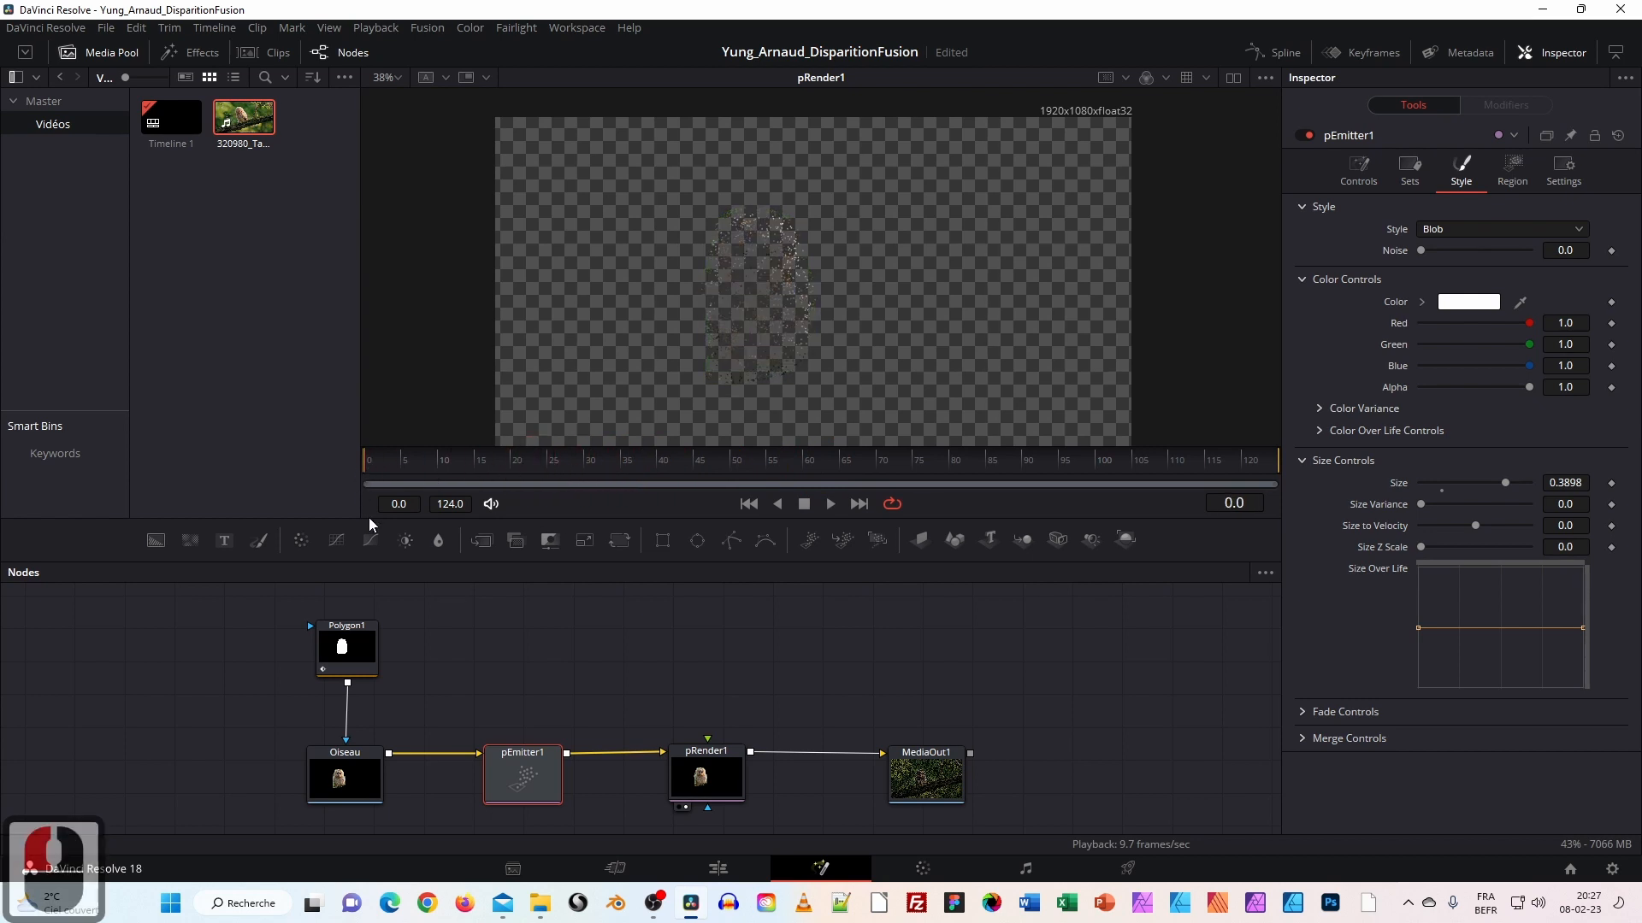
Bring up the pEmitter1 settings in the Inspector.
{"action": "mouse_move", "coordinate": [513, 770]}
{"action": "left_mouse_down"}
{"action": "mouse_move", "coordinate": [487, 768]}
{"action": "mouse_move", "coordinate": [513, 765]}
{"action": "left_mouse_up"}
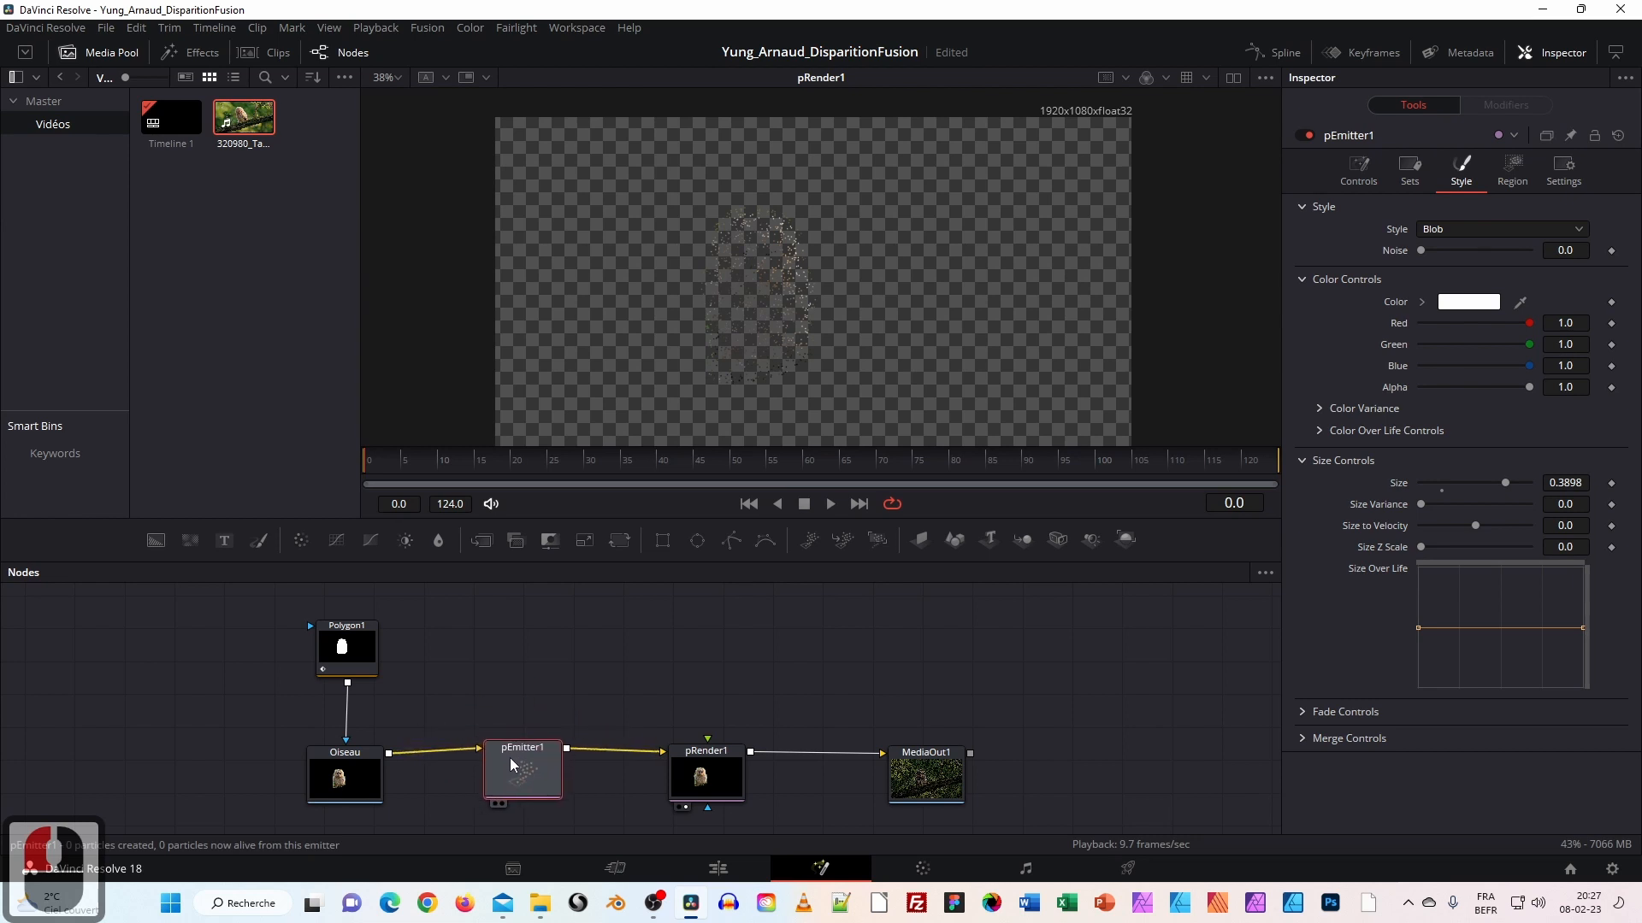
{"action": "double_click", "coordinate": [532, 766]}
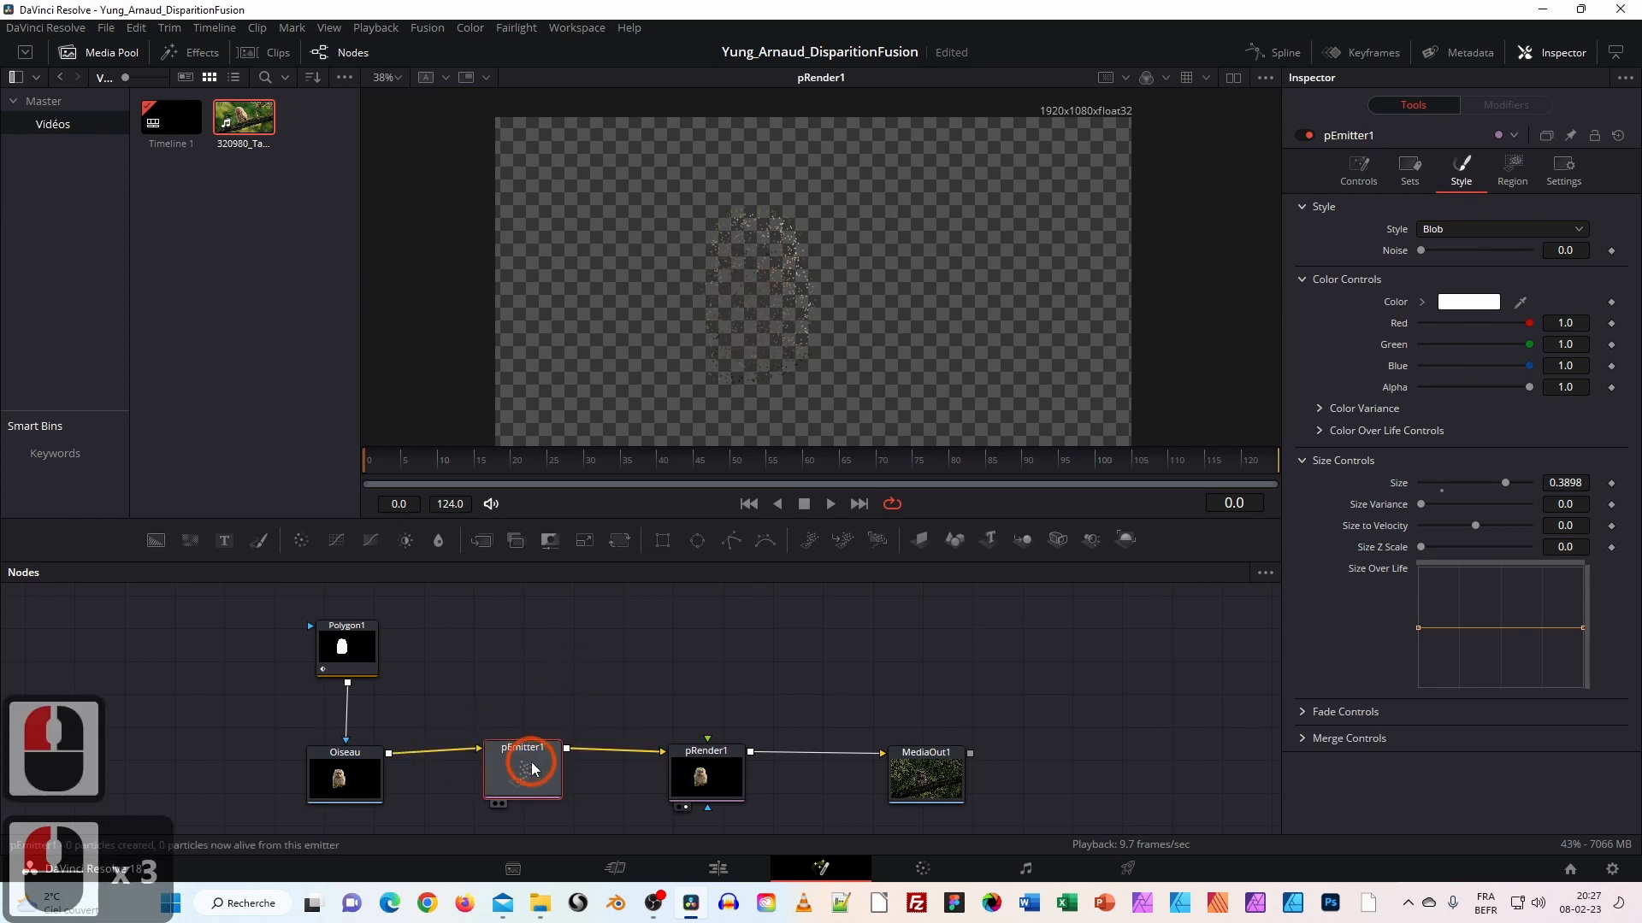
{"action": "left_click_drag", "start_coordinate": [533, 765], "coordinate": [561, 749]}
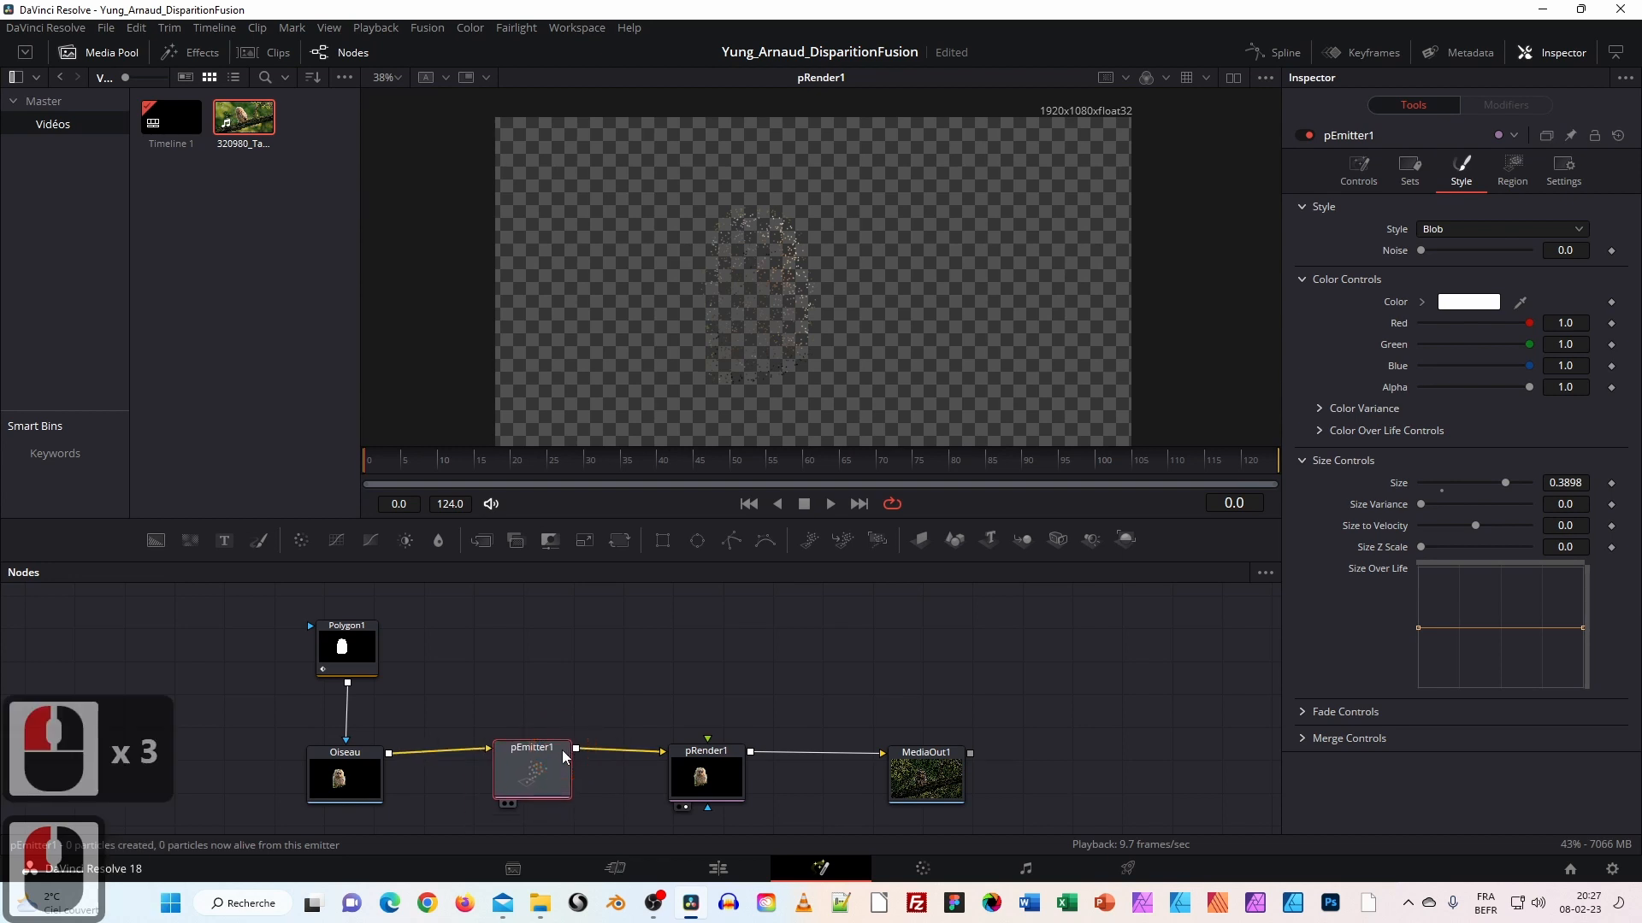
{"action": "left_click_drag", "start_coordinate": [701, 770], "coordinate": [709, 766]}
{"action": "left_click", "coordinate": [548, 766]}
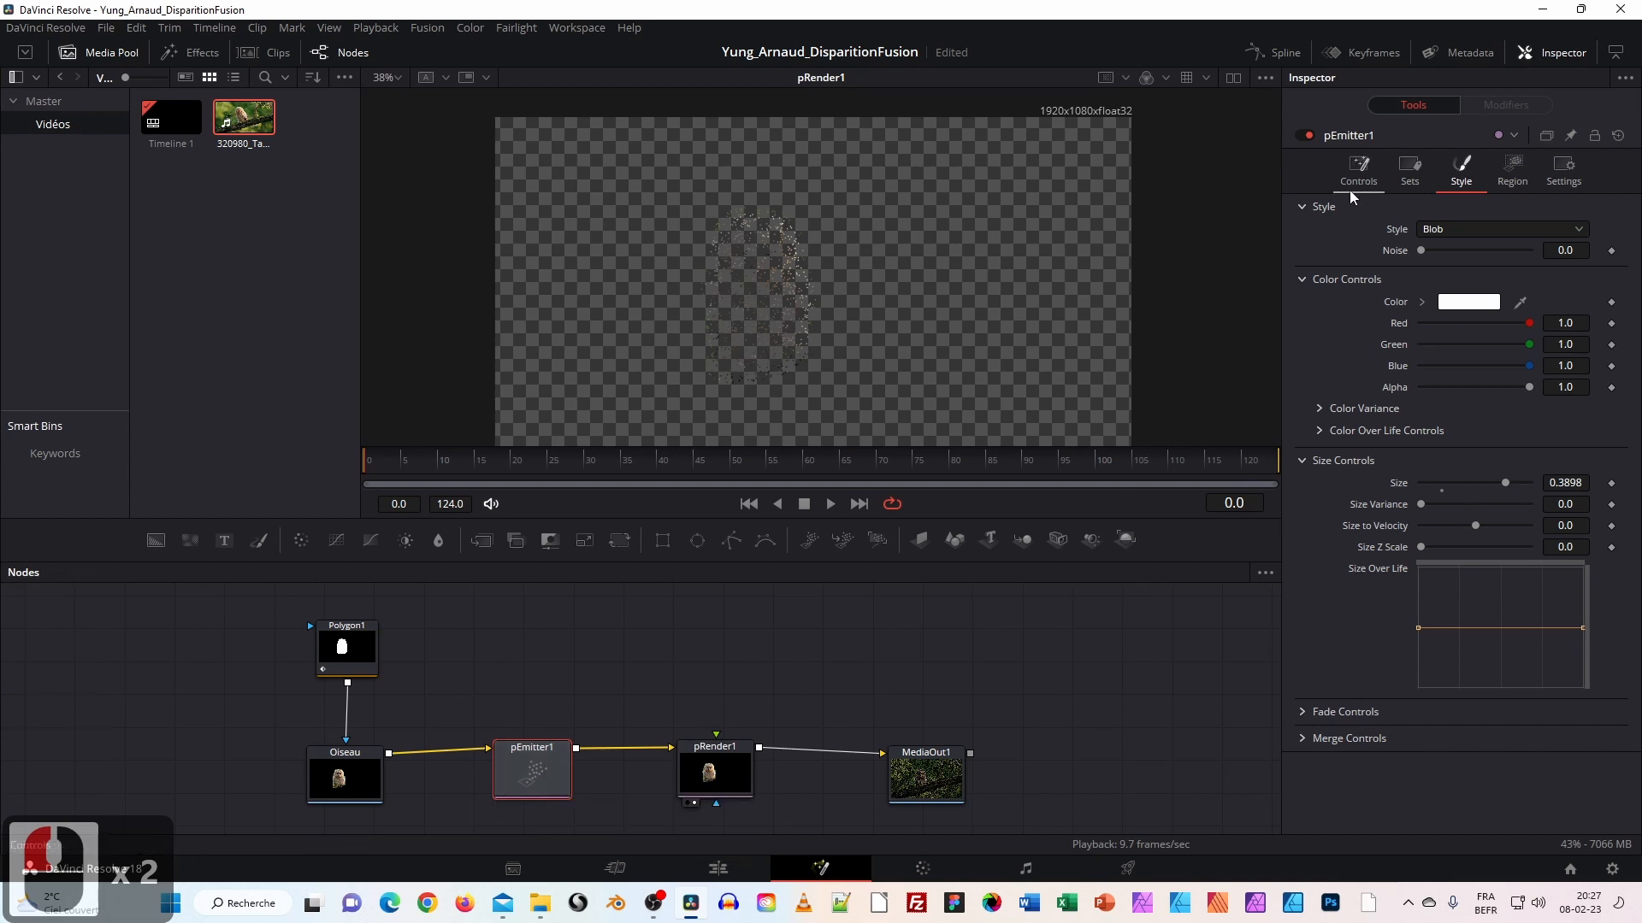
Expand the emitter's Velocity section, set Velocity to 0.087, and preview the moving particles.
{"action": "left_click", "coordinate": [1358, 167]}
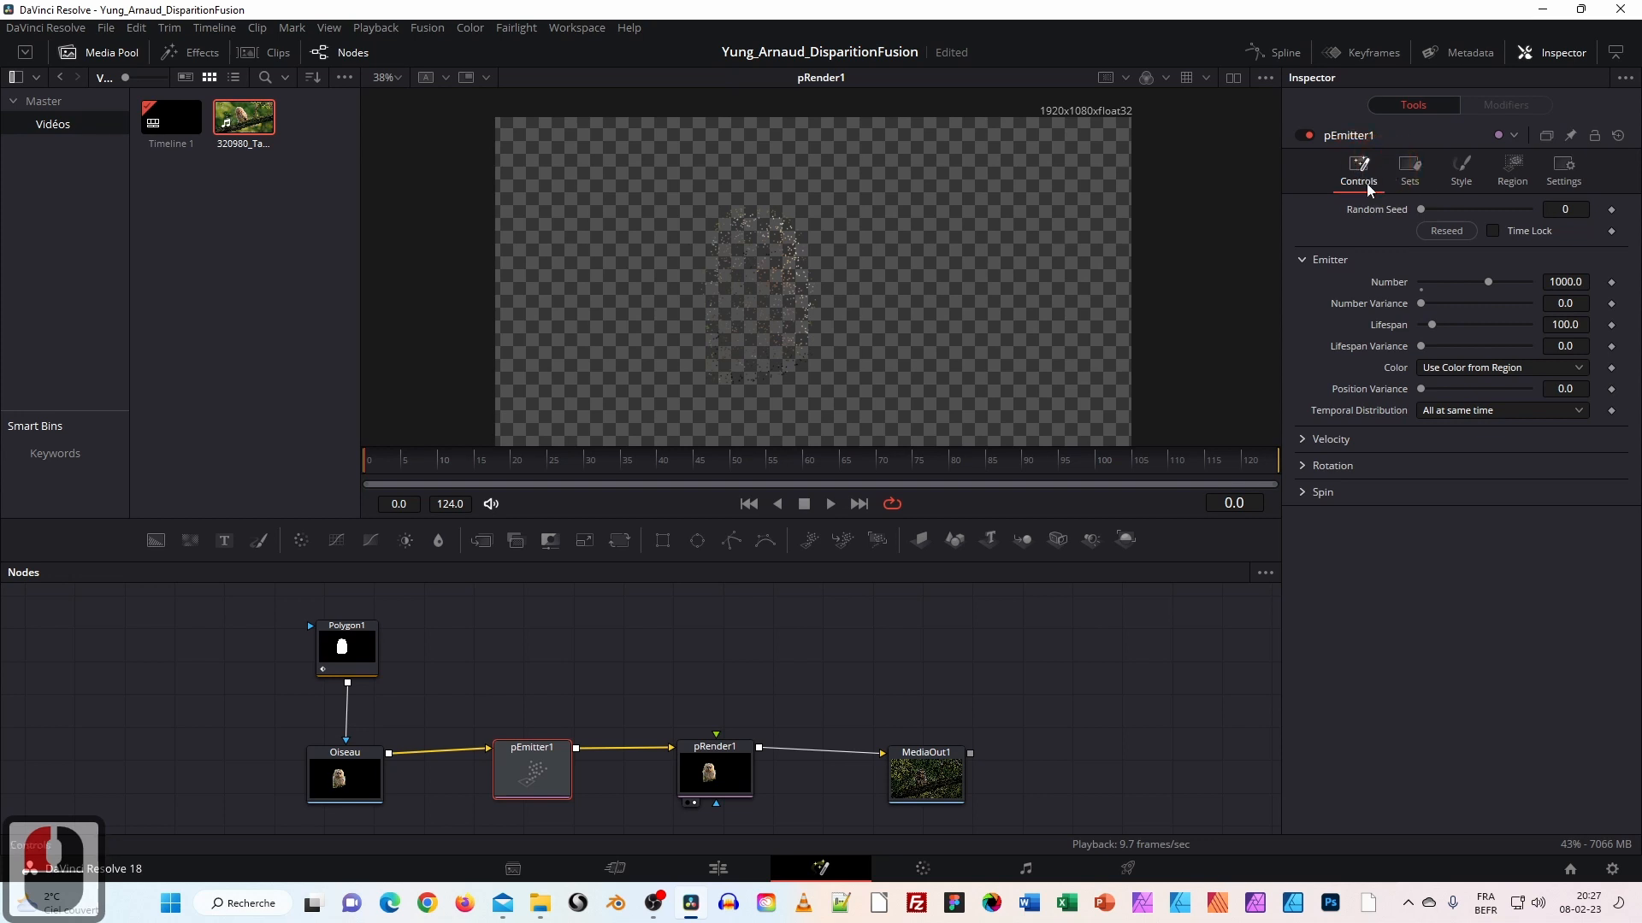
{"action": "left_click", "coordinate": [1306, 257]}
{"action": "left_click", "coordinate": [1307, 257]}
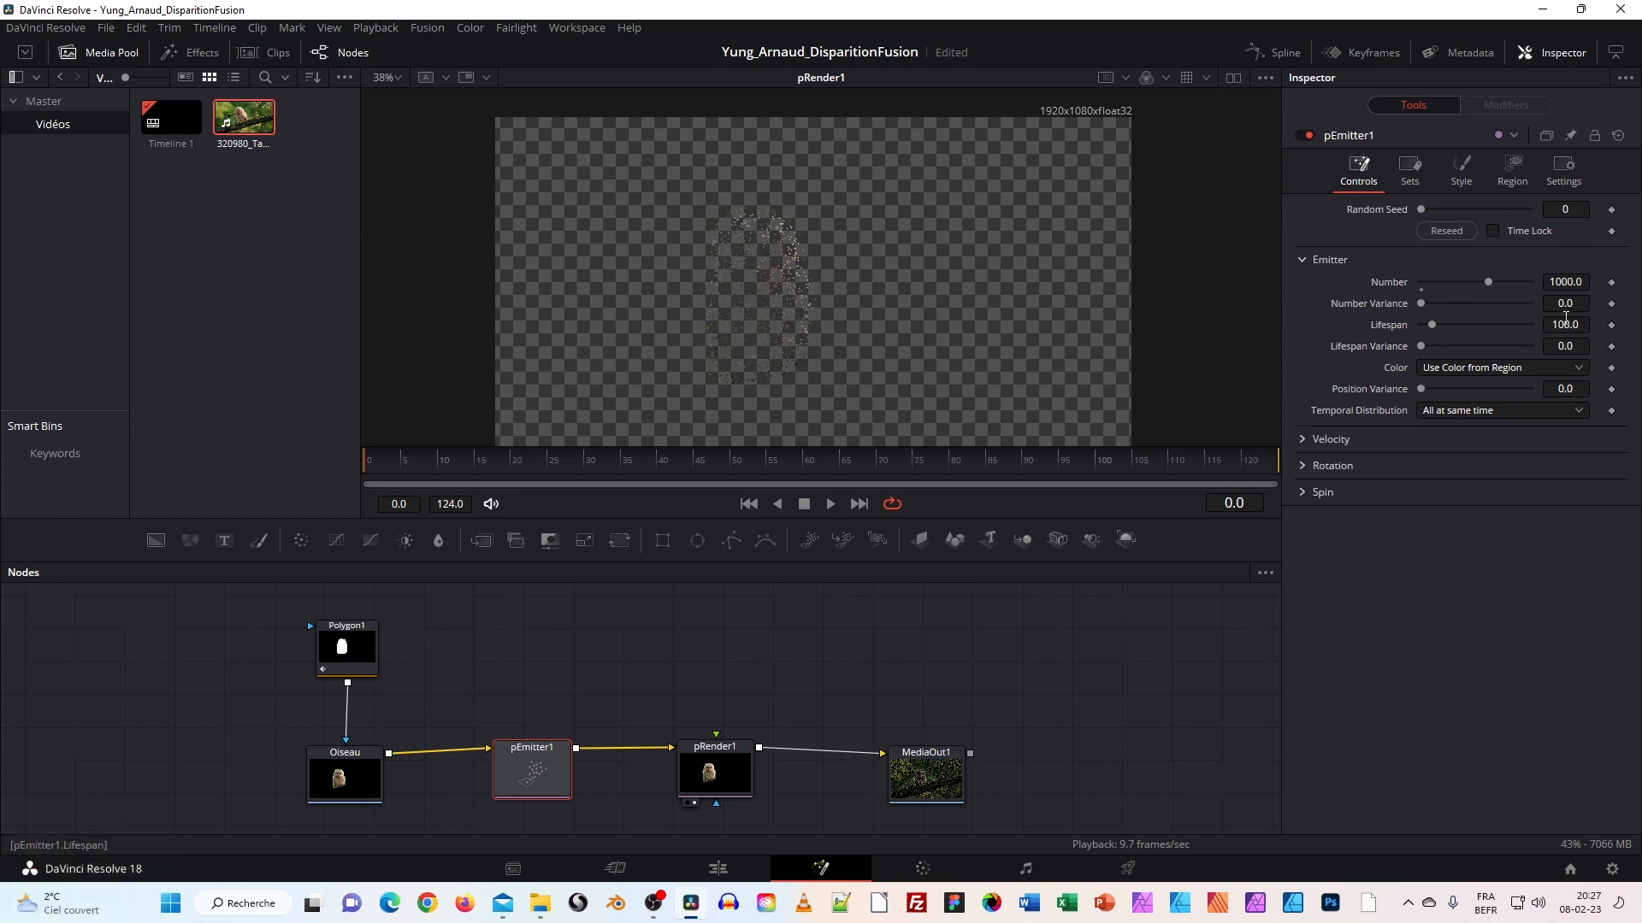
{"action": "left_click", "coordinate": [1303, 439]}
{"action": "left_click", "coordinate": [1303, 440]}
{"action": "left_click", "coordinate": [1303, 440]}
{"action": "left_click", "coordinate": [1426, 467]}
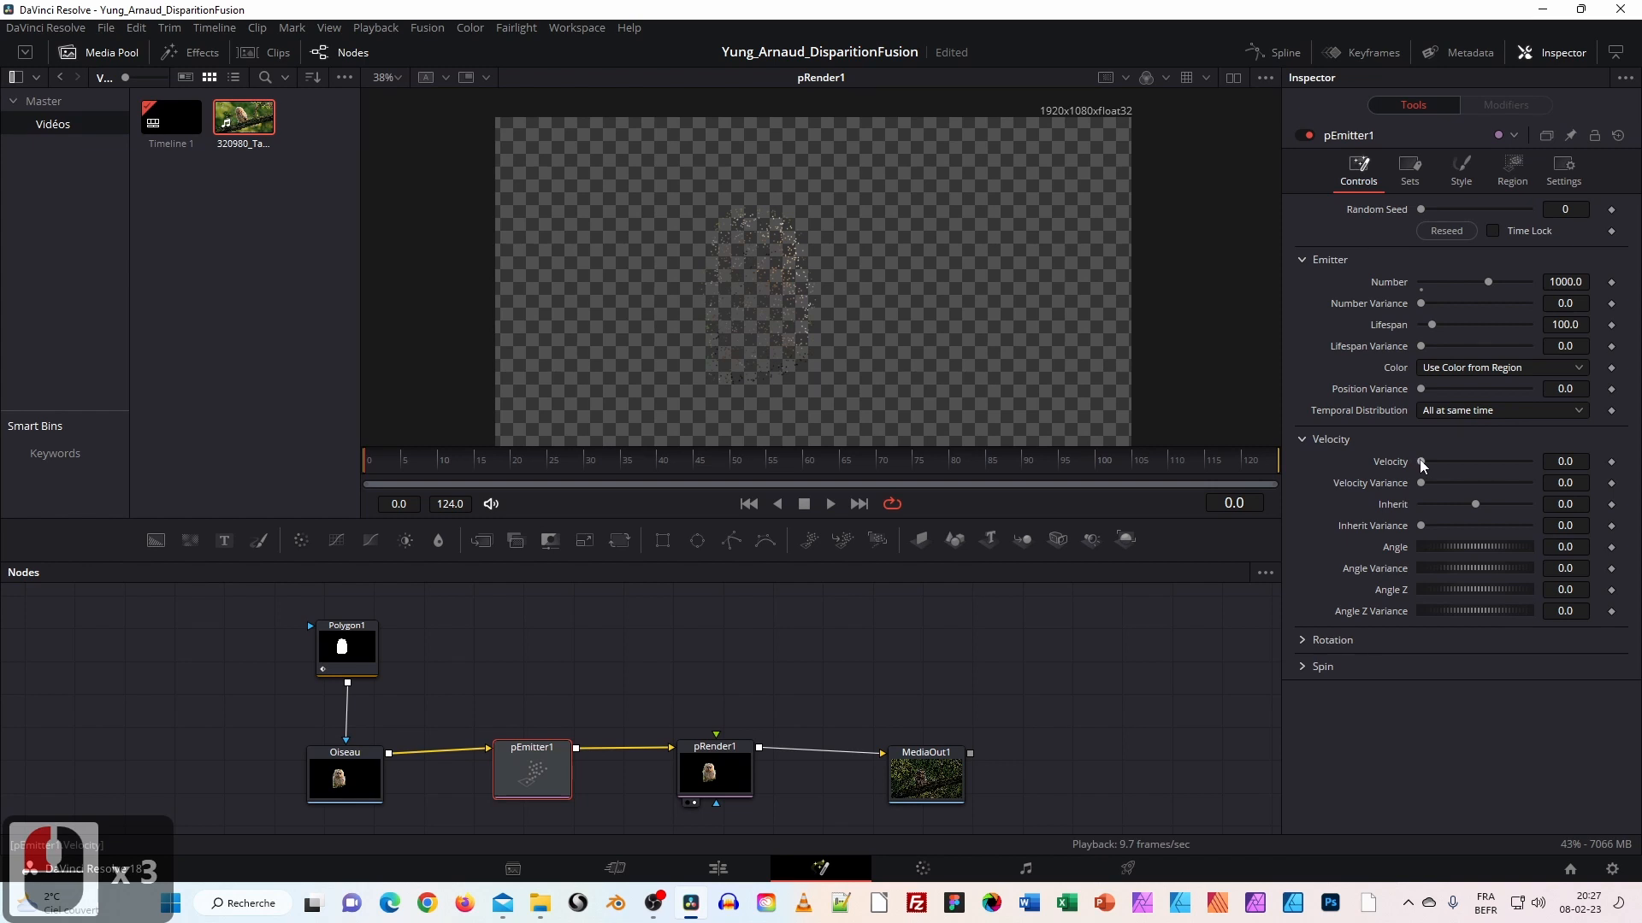
{"action": "mouse_move", "coordinate": [1420, 459]}
{"action": "left_mouse_down"}
{"action": "mouse_move", "coordinate": [1445, 464]}
{"action": "mouse_move", "coordinate": [1417, 459]}
{"action": "mouse_move", "coordinate": [1430, 463]}
{"action": "left_mouse_up"}
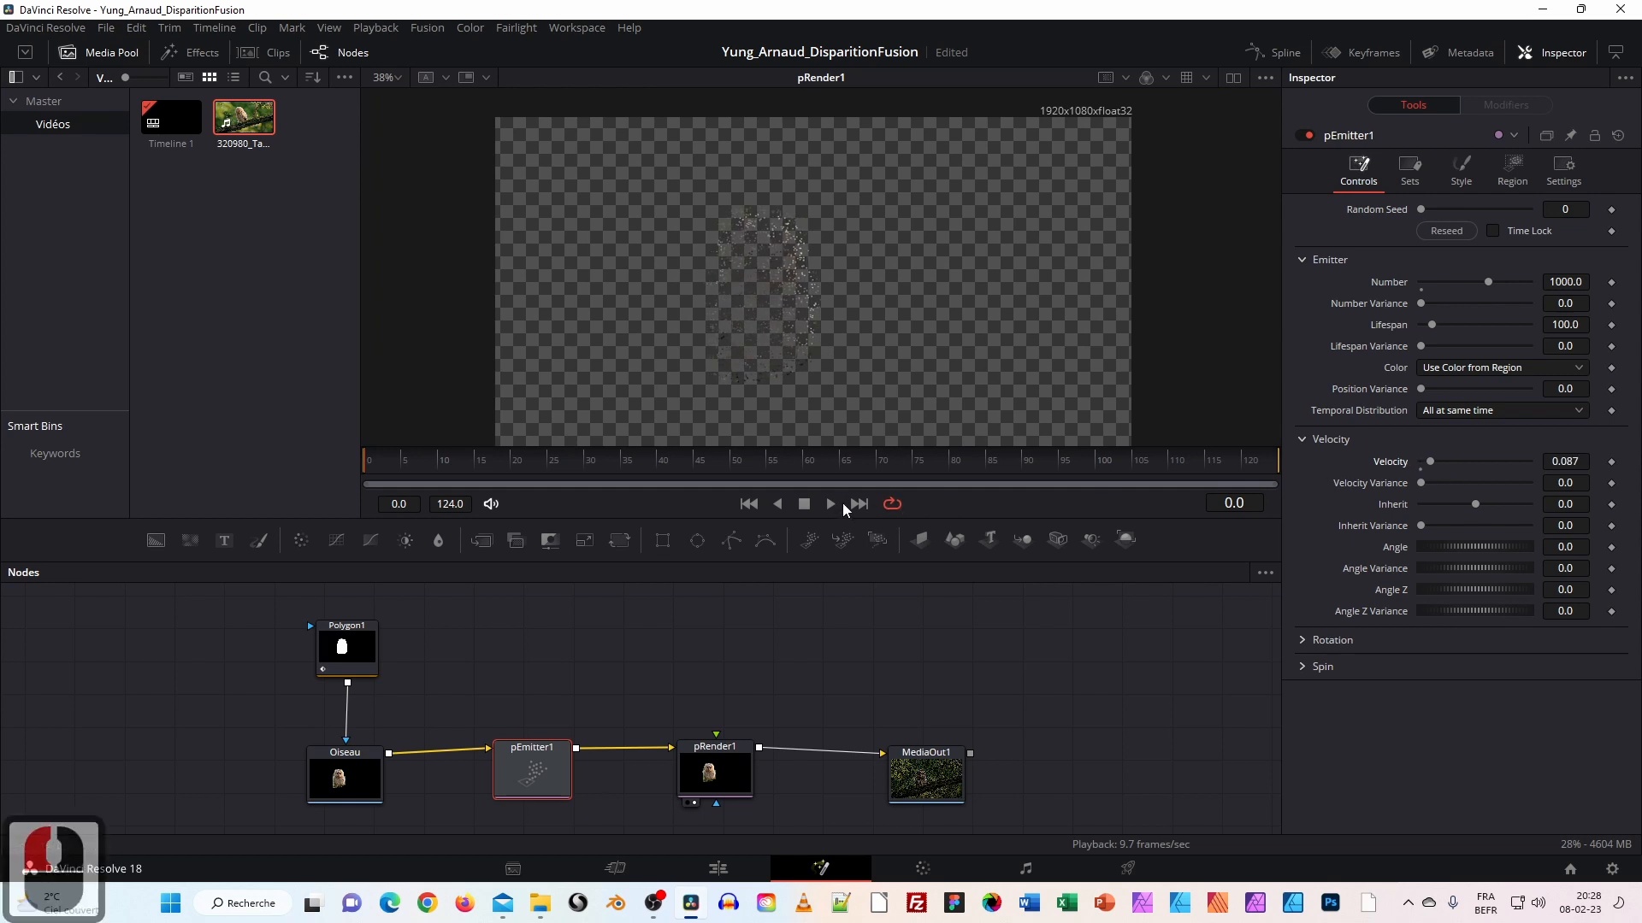
{"action": "left_click", "coordinate": [831, 504]}
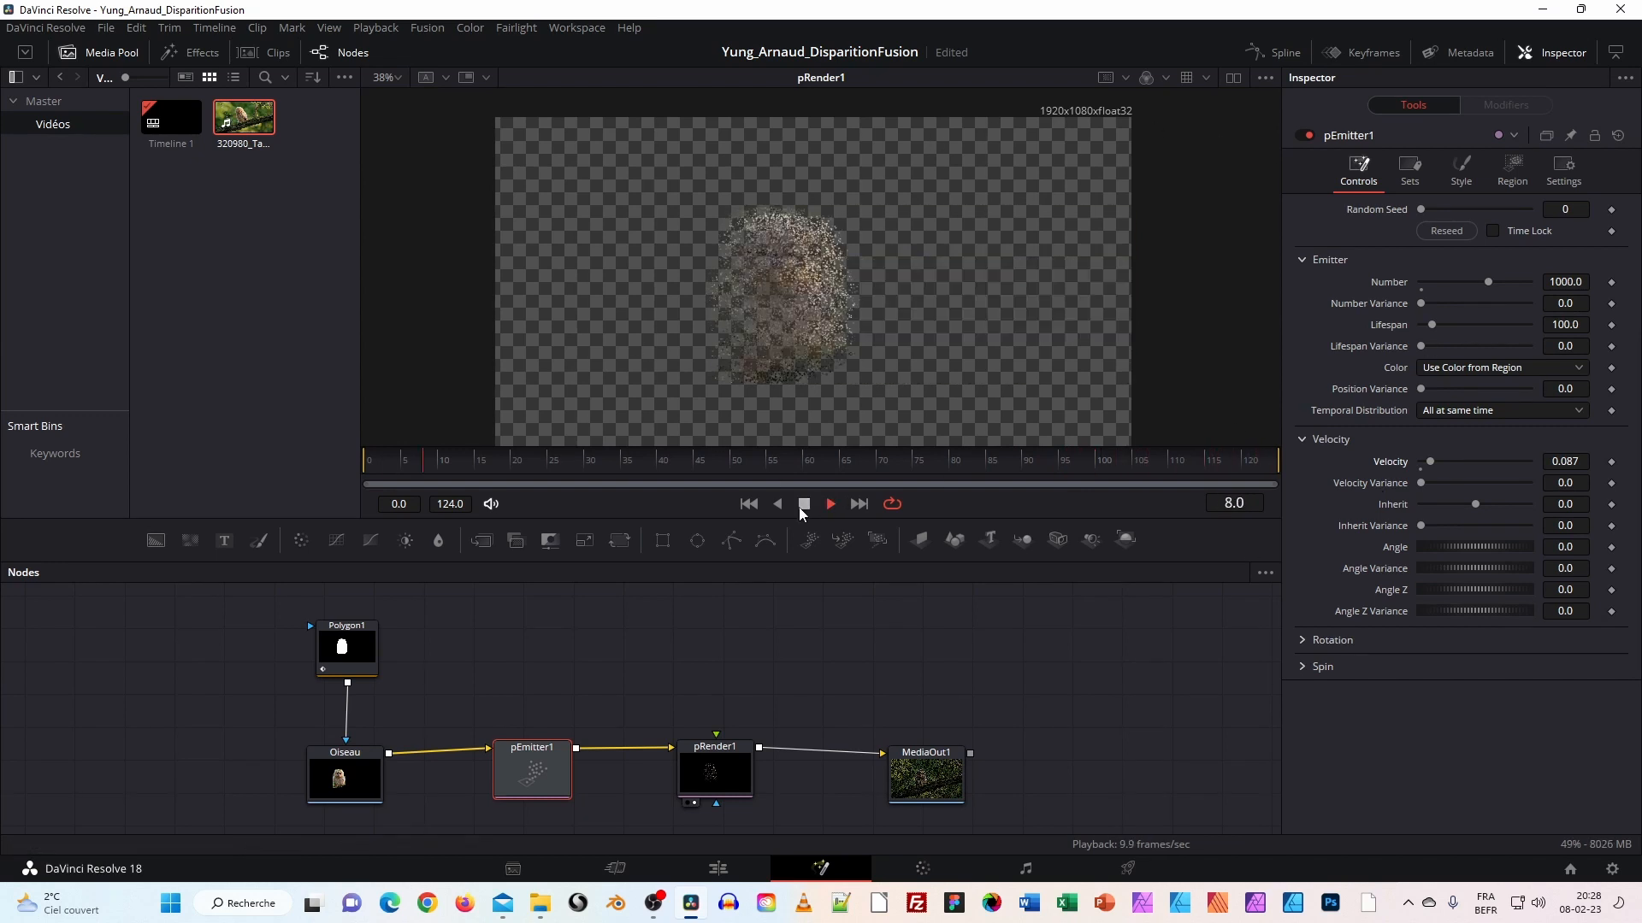
{"action": "left_click", "coordinate": [804, 506]}
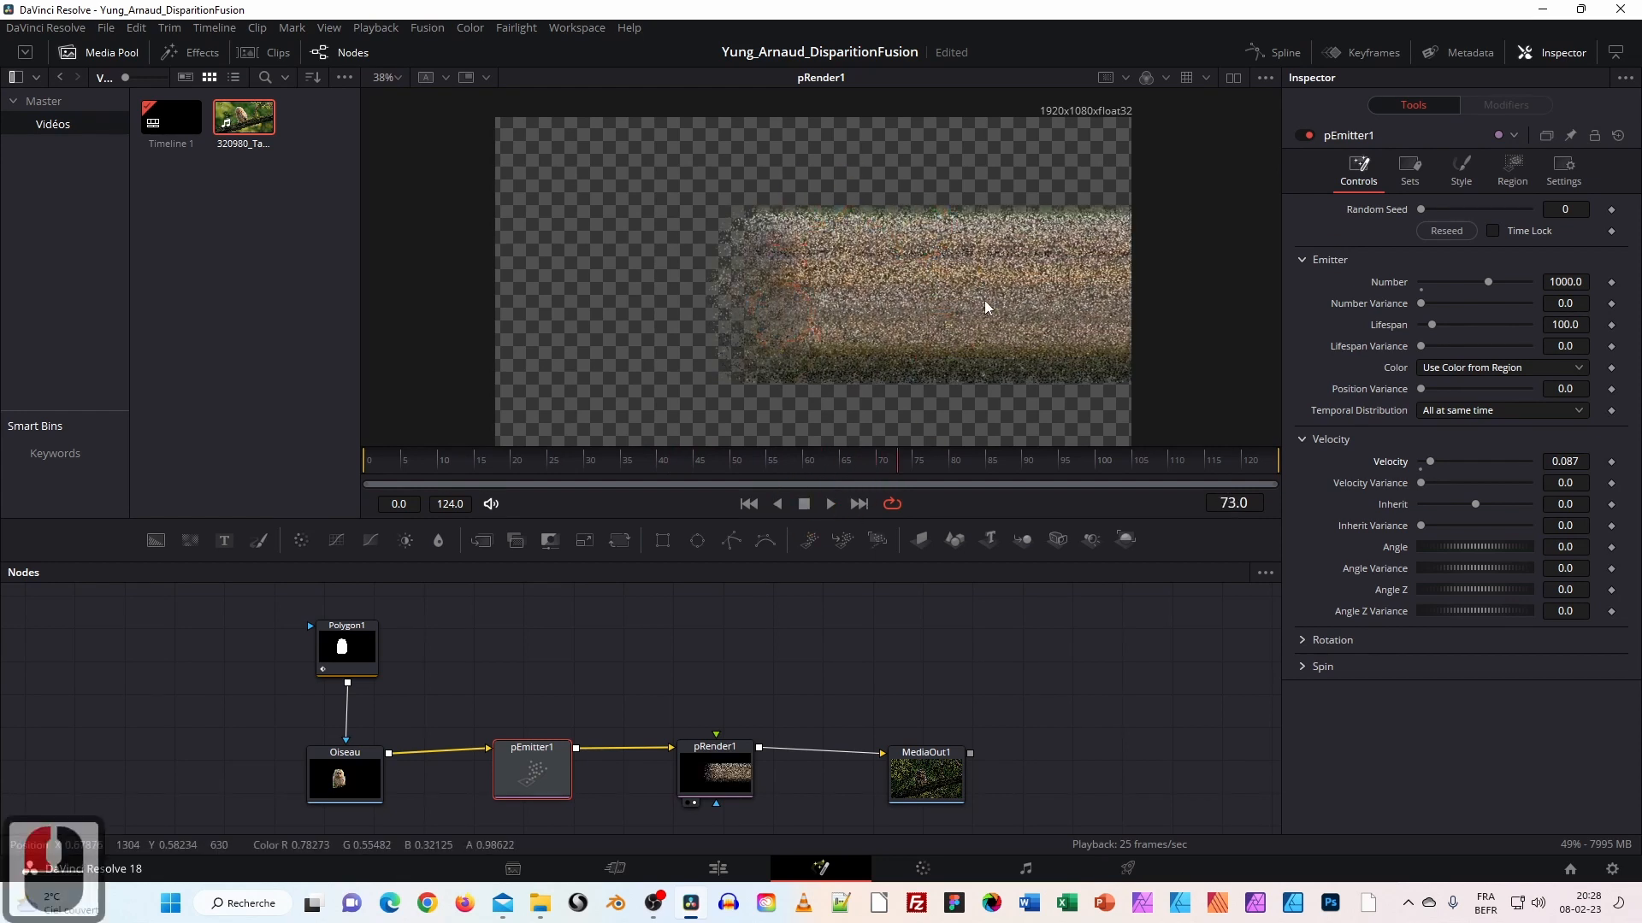
Set Velocity Variance to 0.118 and replay the preview from the first frame.
{"action": "mouse_move", "coordinate": [1420, 484]}
{"action": "left_mouse_down"}
{"action": "mouse_move", "coordinate": [1450, 484]}
{"action": "mouse_move", "coordinate": [1433, 486]}
{"action": "left_mouse_up"}
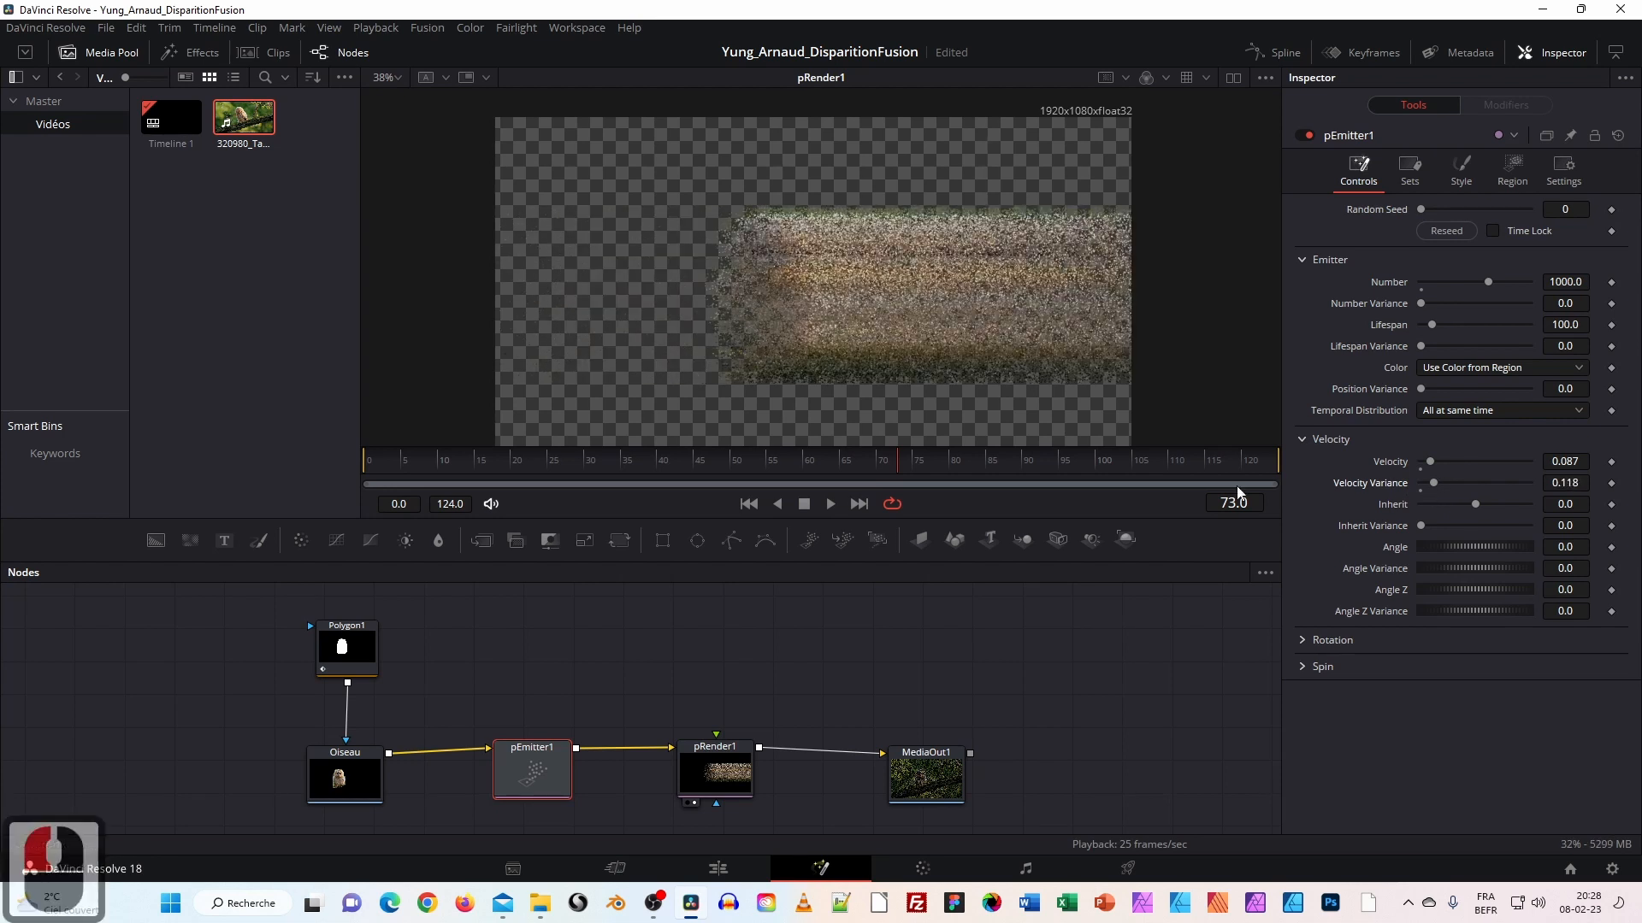
{"action": "left_click", "coordinate": [719, 461]}
{"action": "left_click_drag", "start_coordinate": [716, 462], "coordinate": [363, 458]}
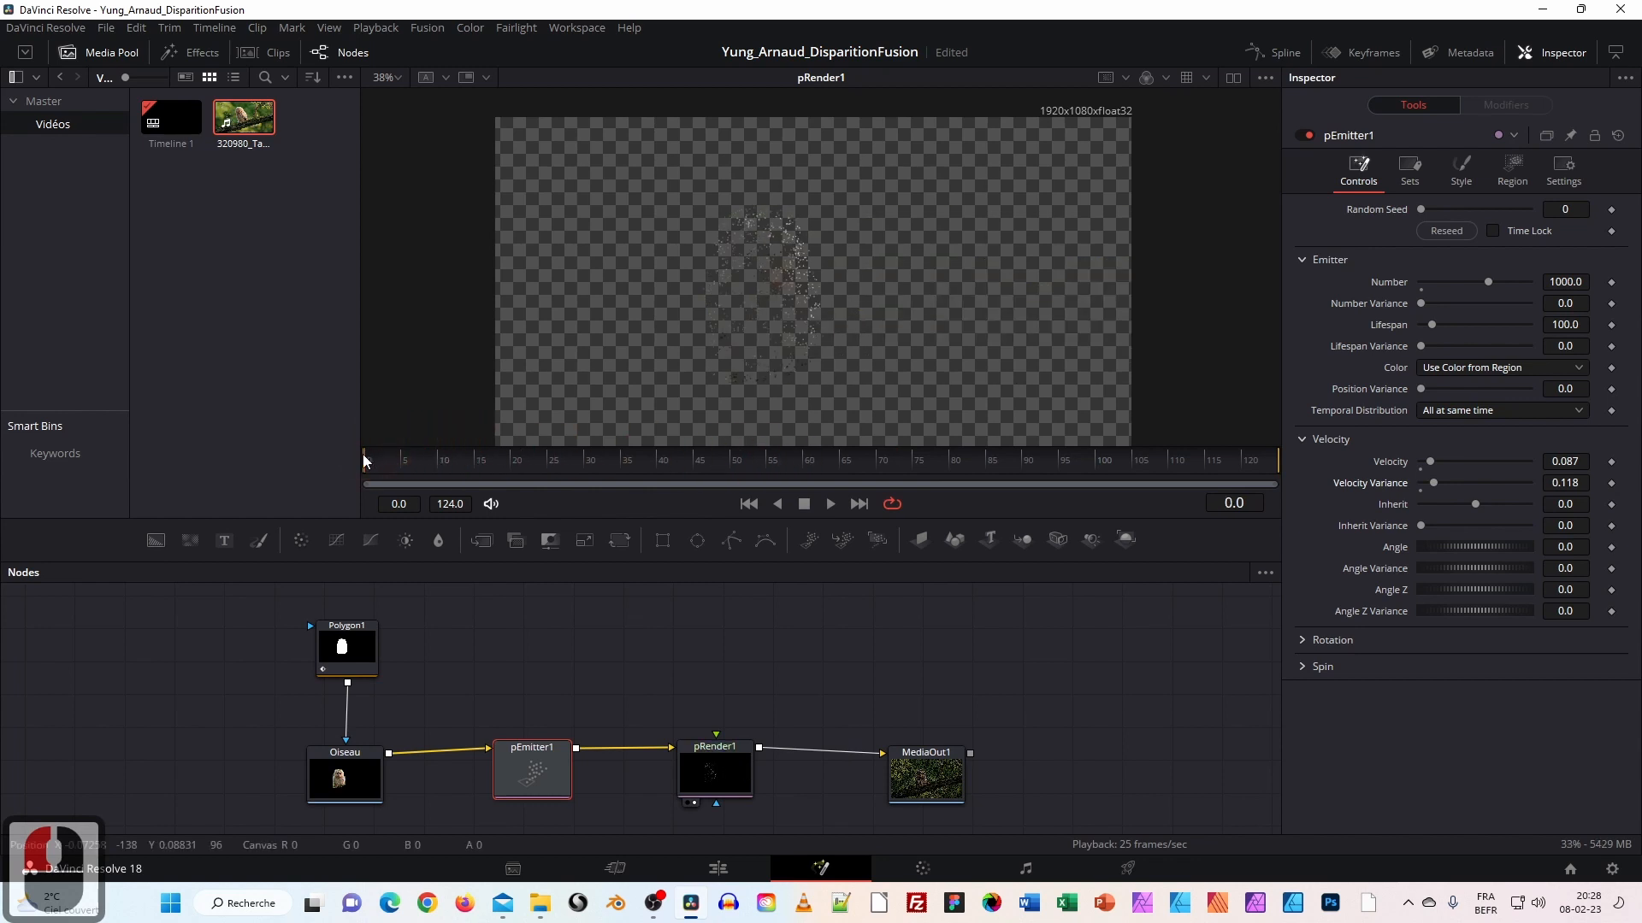
{"action": "left_click", "coordinate": [831, 504]}
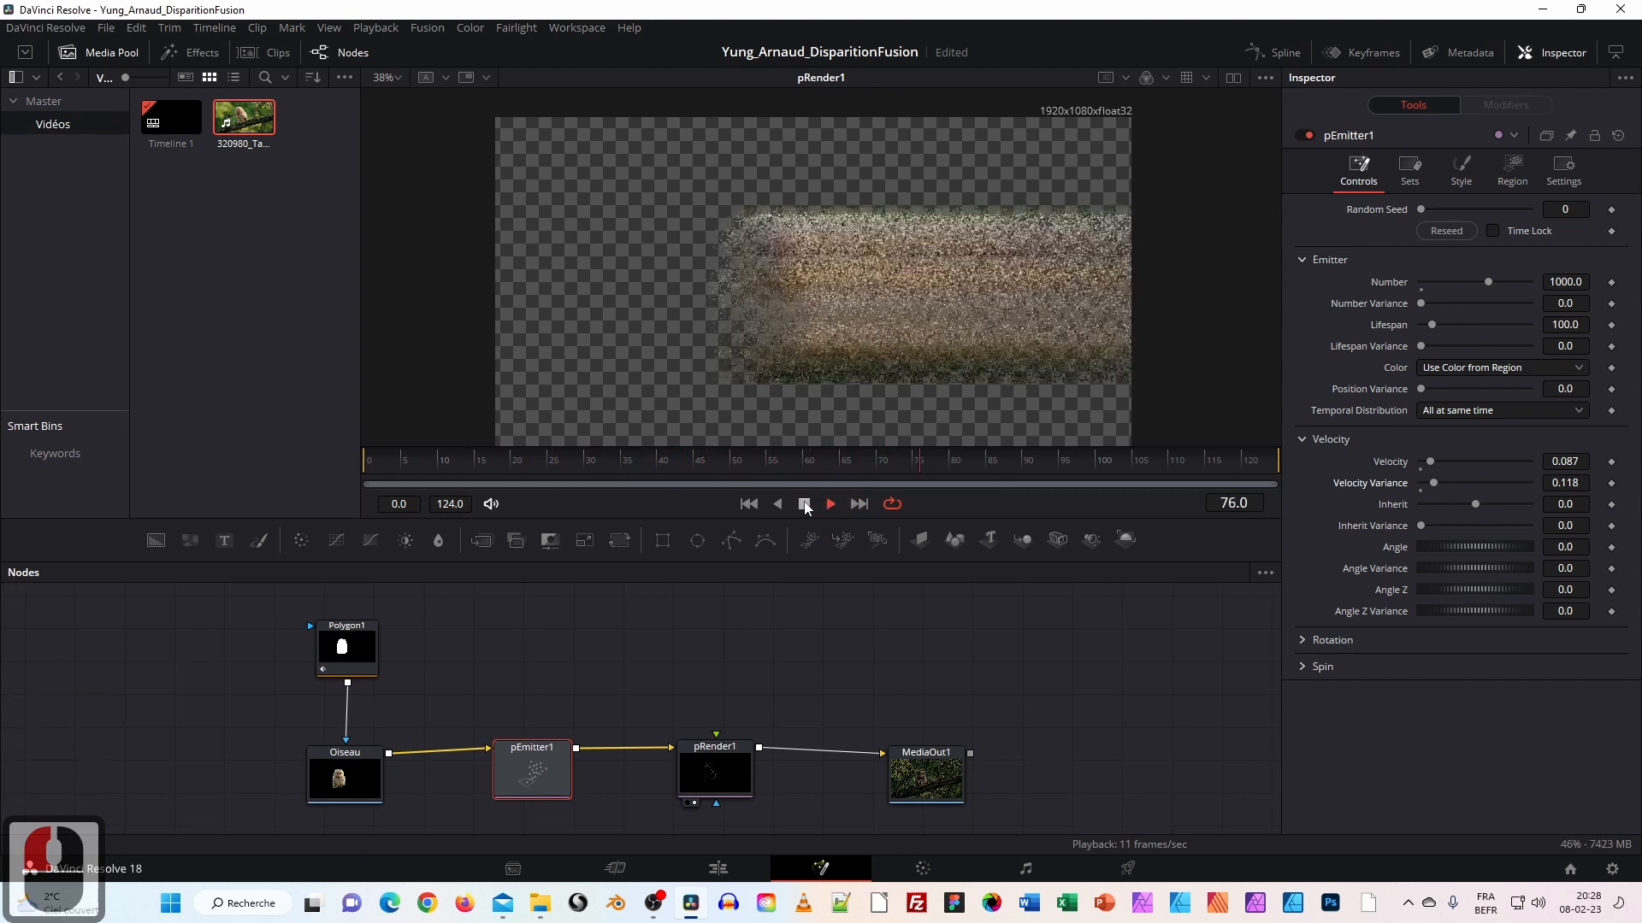
{"action": "left_click", "coordinate": [920, 337]}
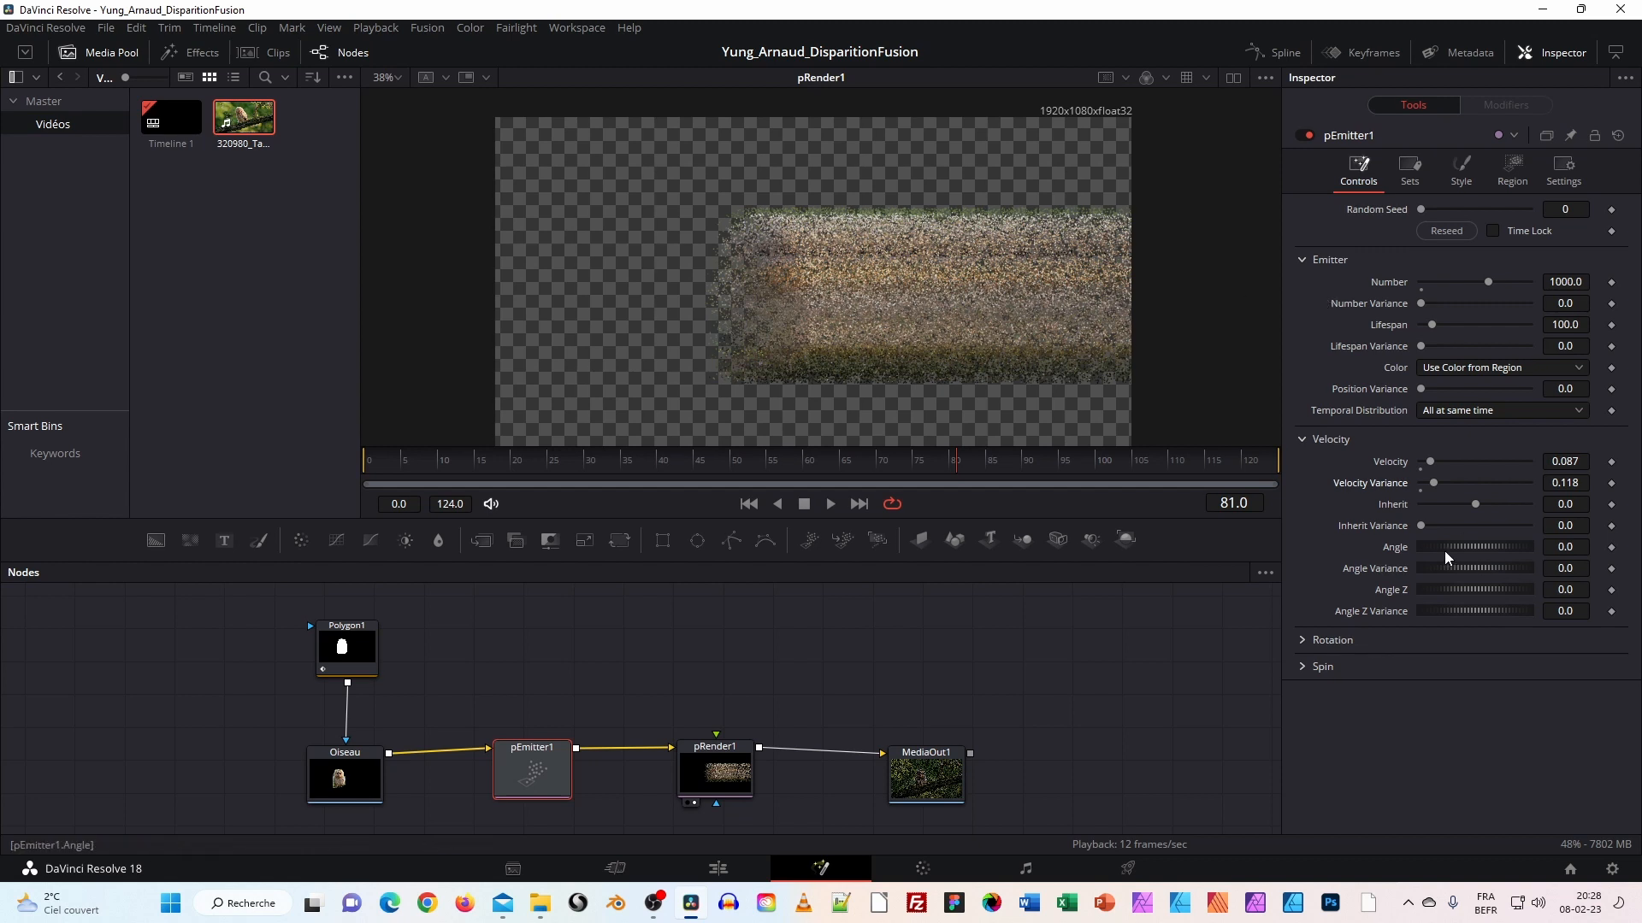
Try tilting the emitter's Angle, then reset Angle to 0.
{"action": "mouse_move", "coordinate": [1449, 545]}
{"action": "left_mouse_down"}
{"action": "mouse_move", "coordinate": [1469, 545]}
{"action": "mouse_move", "coordinate": [1351, 537]}
{"action": "mouse_move", "coordinate": [1457, 547]}
{"action": "left_mouse_up"}
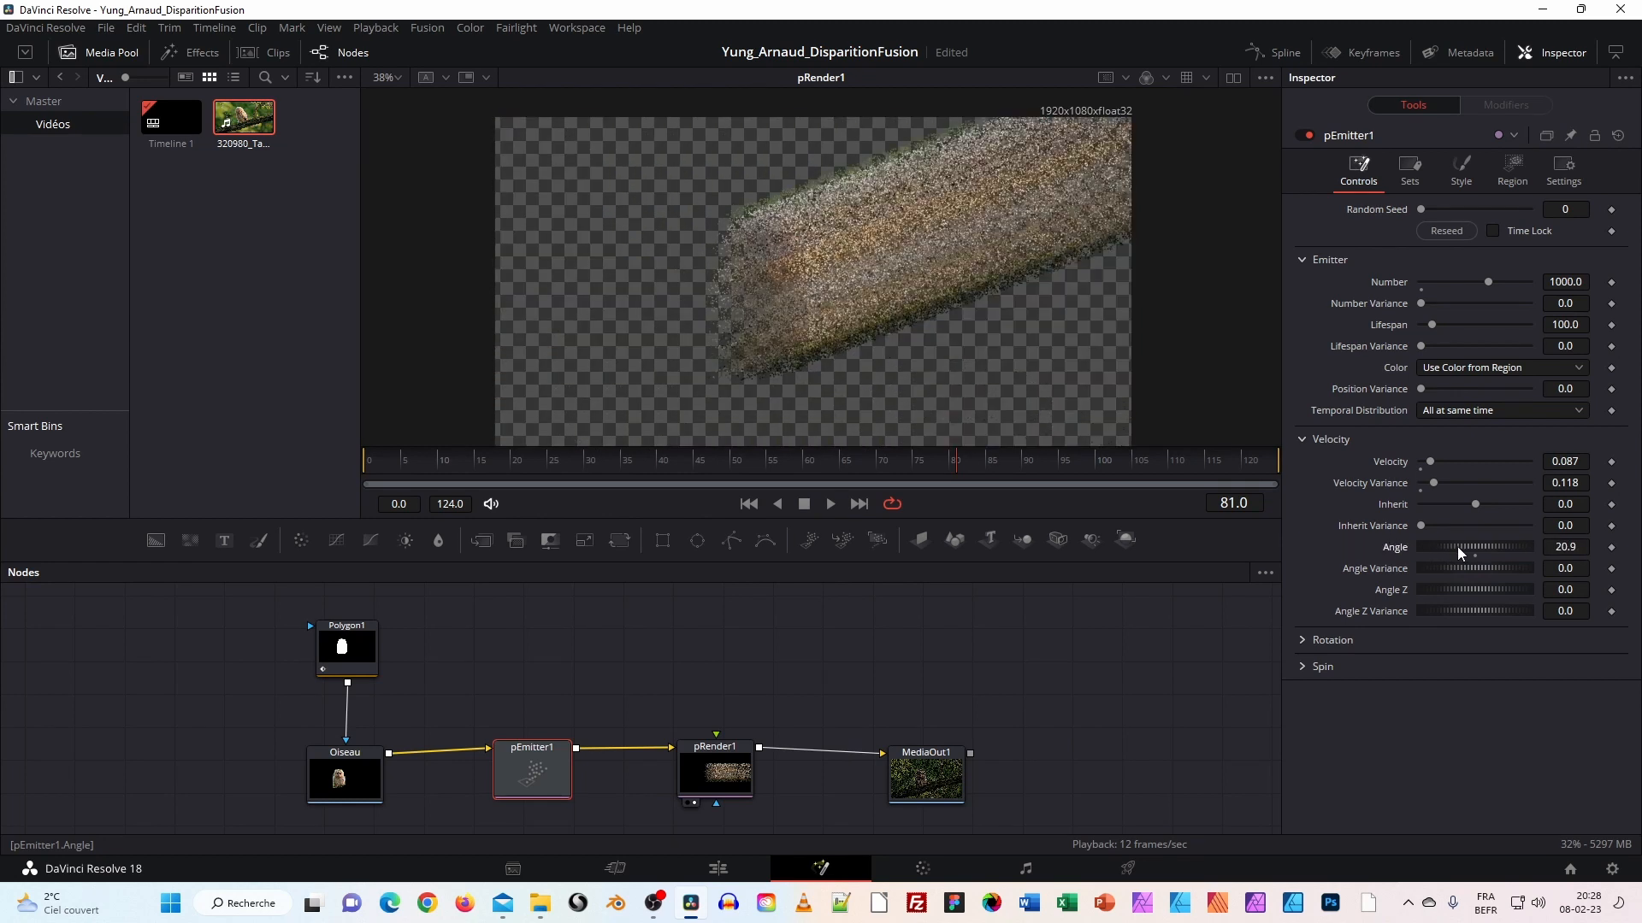
{"action": "double_click", "coordinate": [1572, 547]}
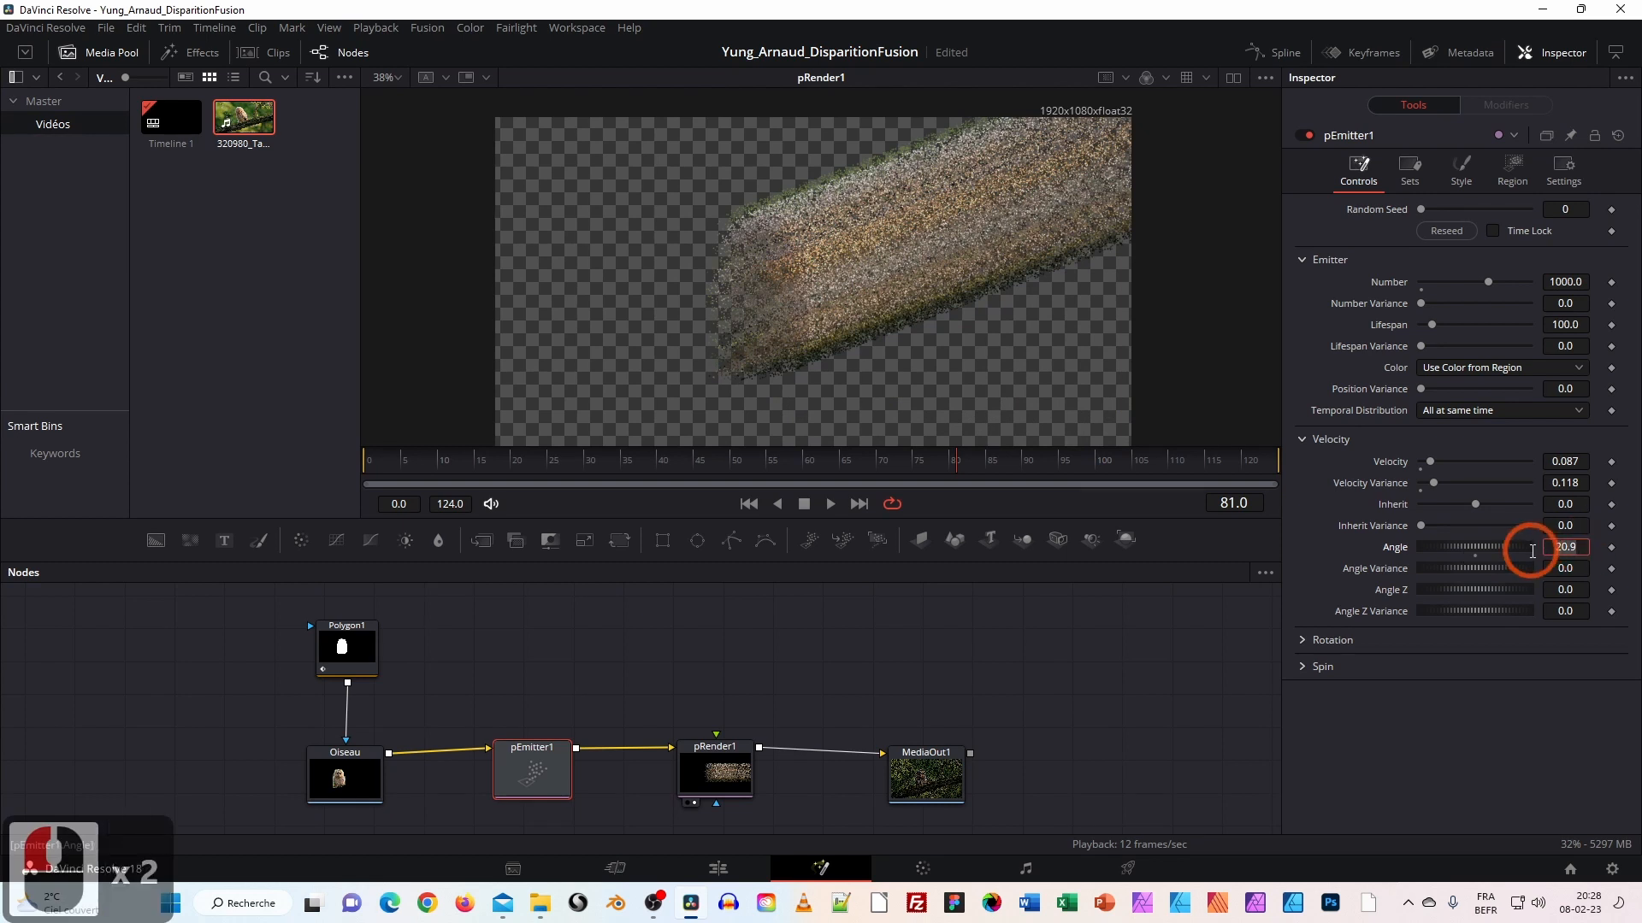
{"action": "left_click", "coordinate": [1530, 550]}
{"action": "type", "text": "0"}
{"action": "key", "text": "Return"}
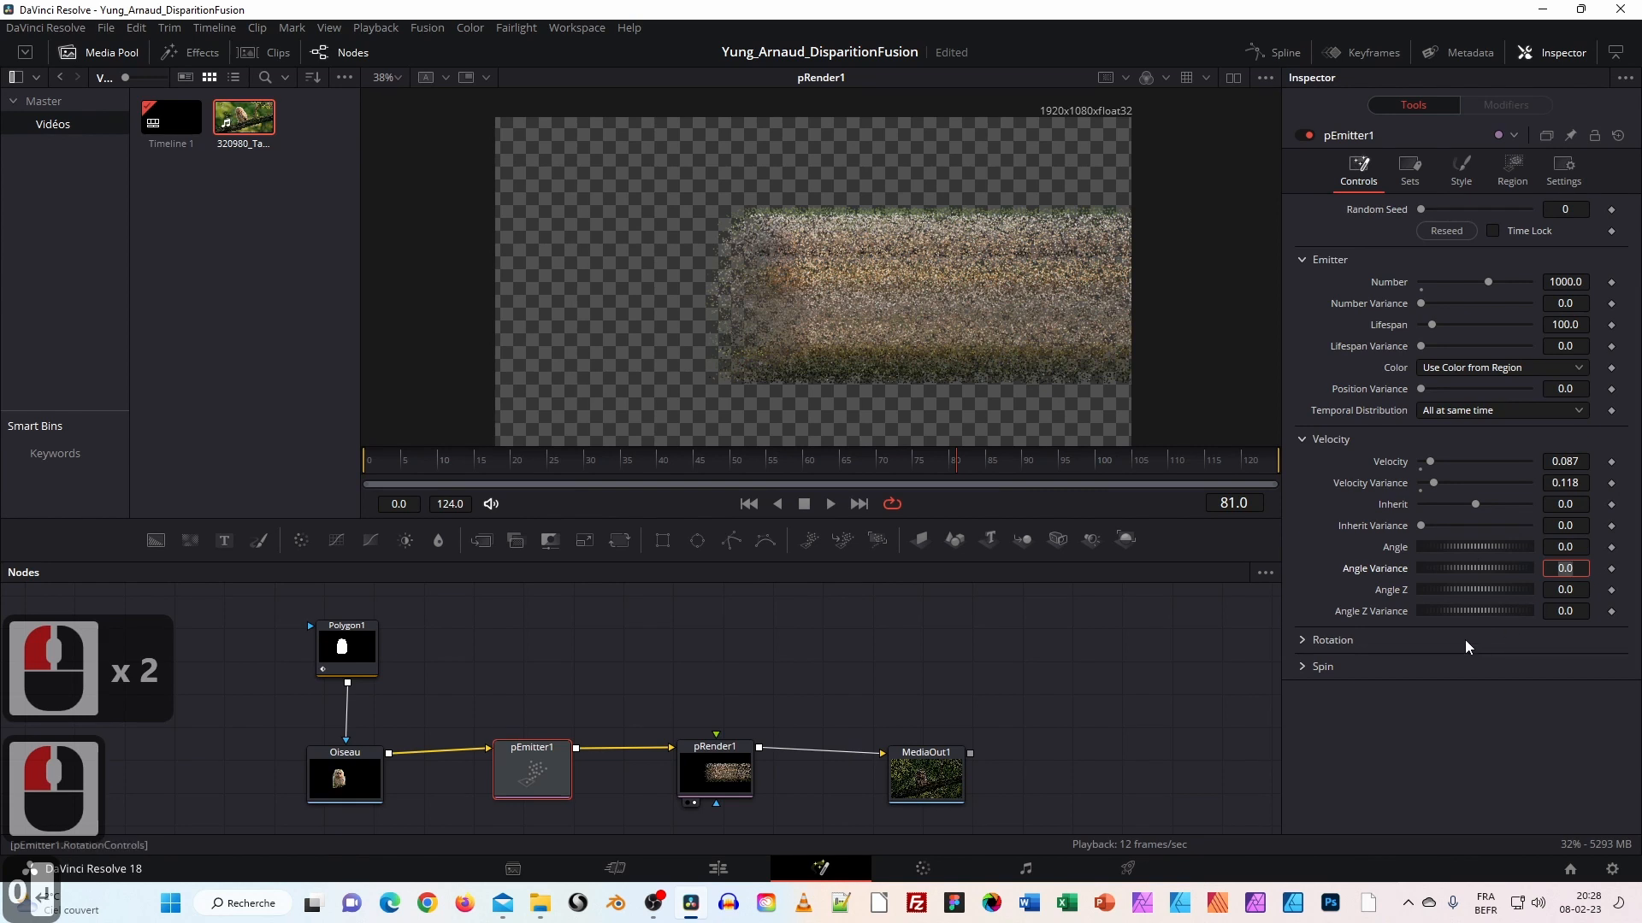
Set Angle Variance to 18.3 and replay the preview from the first frame.
{"action": "left_click", "coordinate": [1340, 574]}
{"action": "left_click", "coordinate": [1467, 568]}
{"action": "left_click_drag", "start_coordinate": [1469, 570], "coordinate": [1474, 566]}
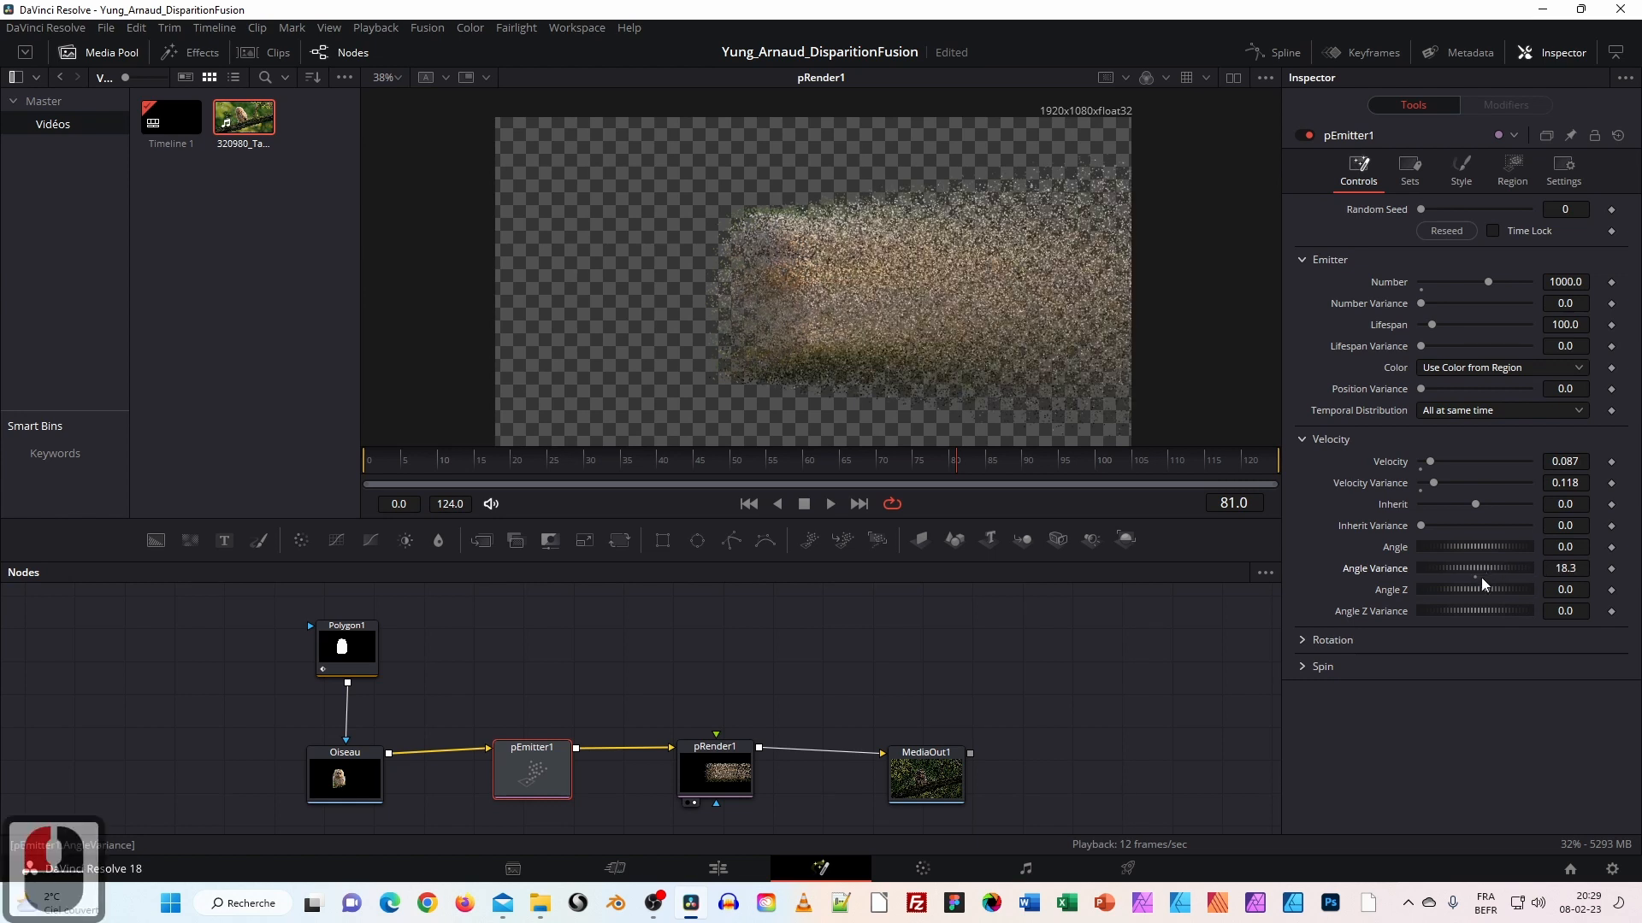
{"action": "left_click_drag", "start_coordinate": [382, 457], "coordinate": [367, 457]}
{"action": "left_click", "coordinate": [830, 504]}
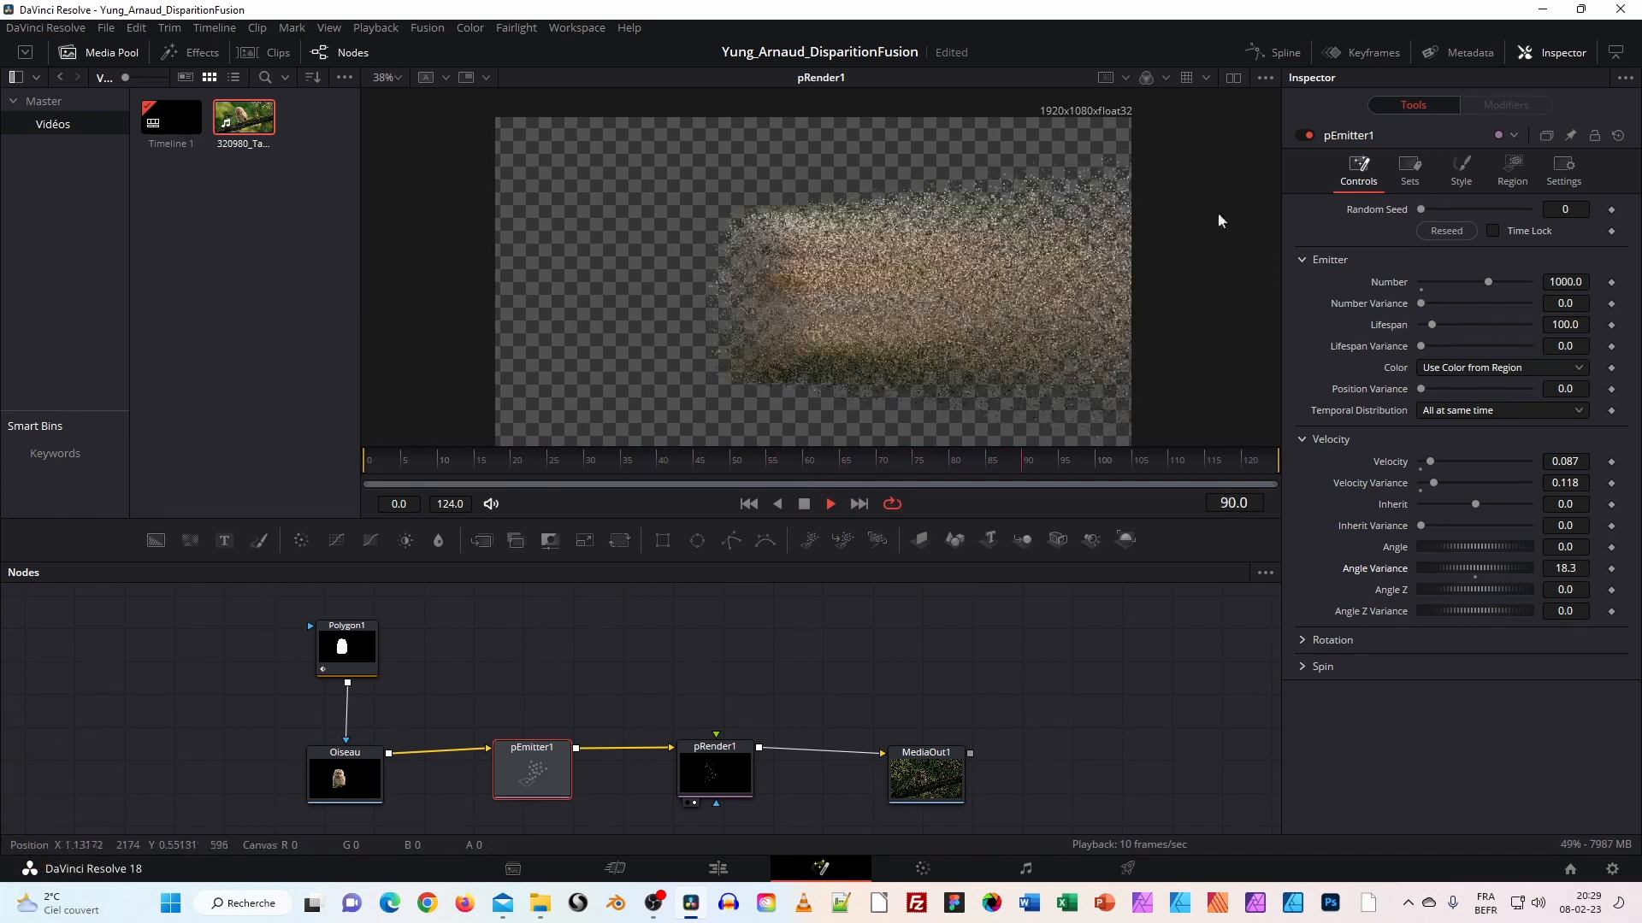
{"action": "left_click", "coordinate": [804, 504]}
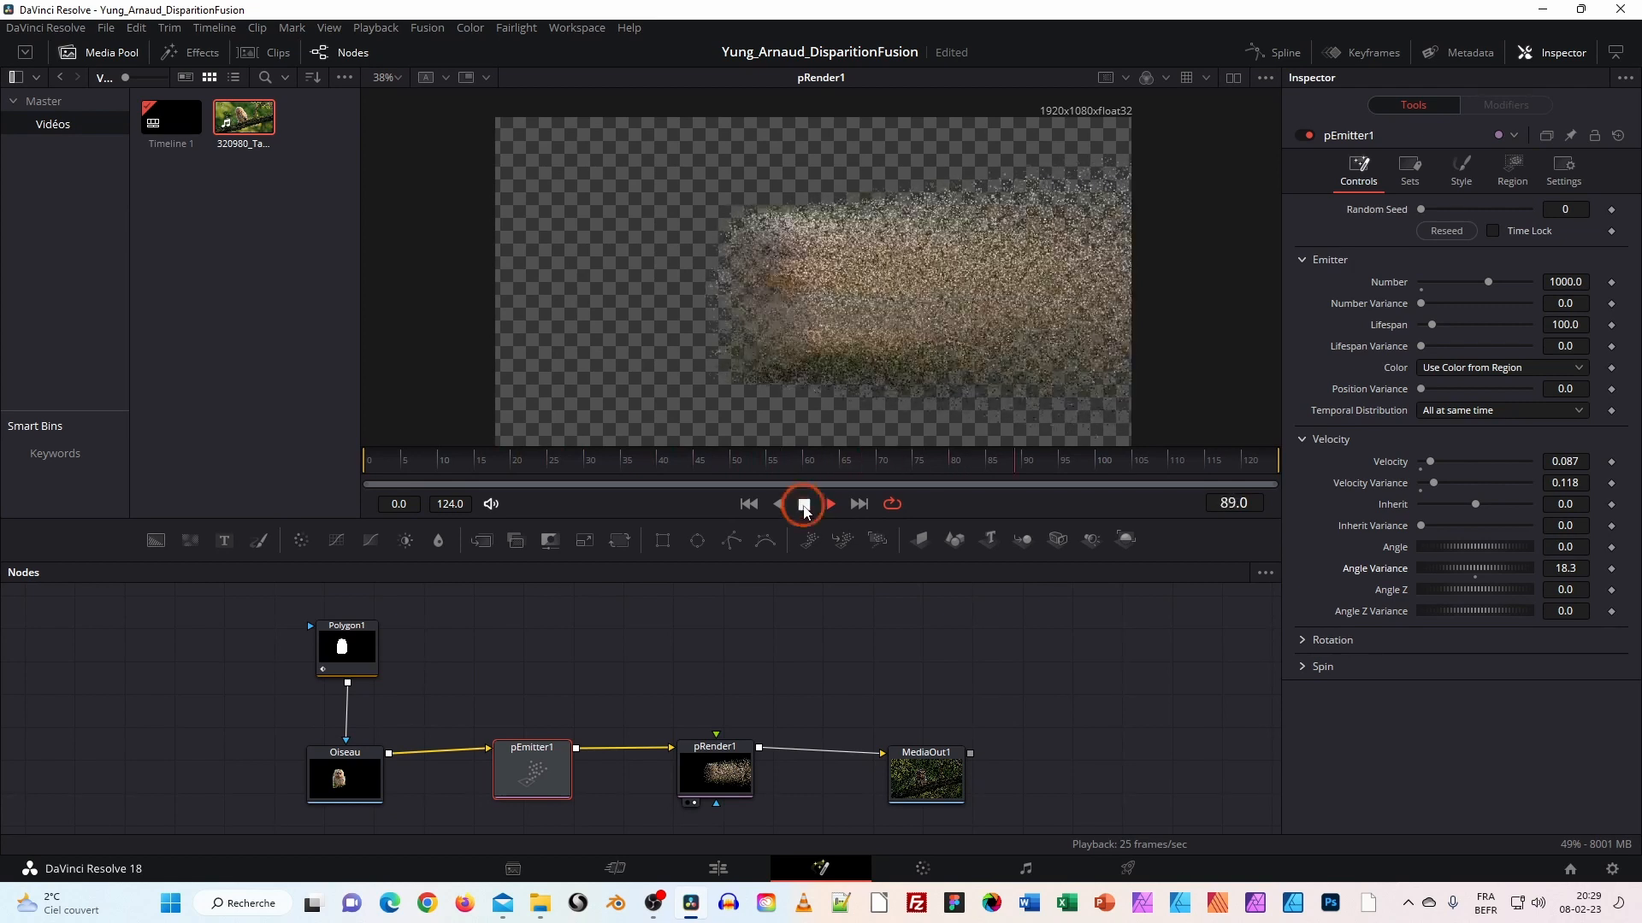
{"action": "left_click_drag", "start_coordinate": [844, 462], "coordinate": [359, 464]}
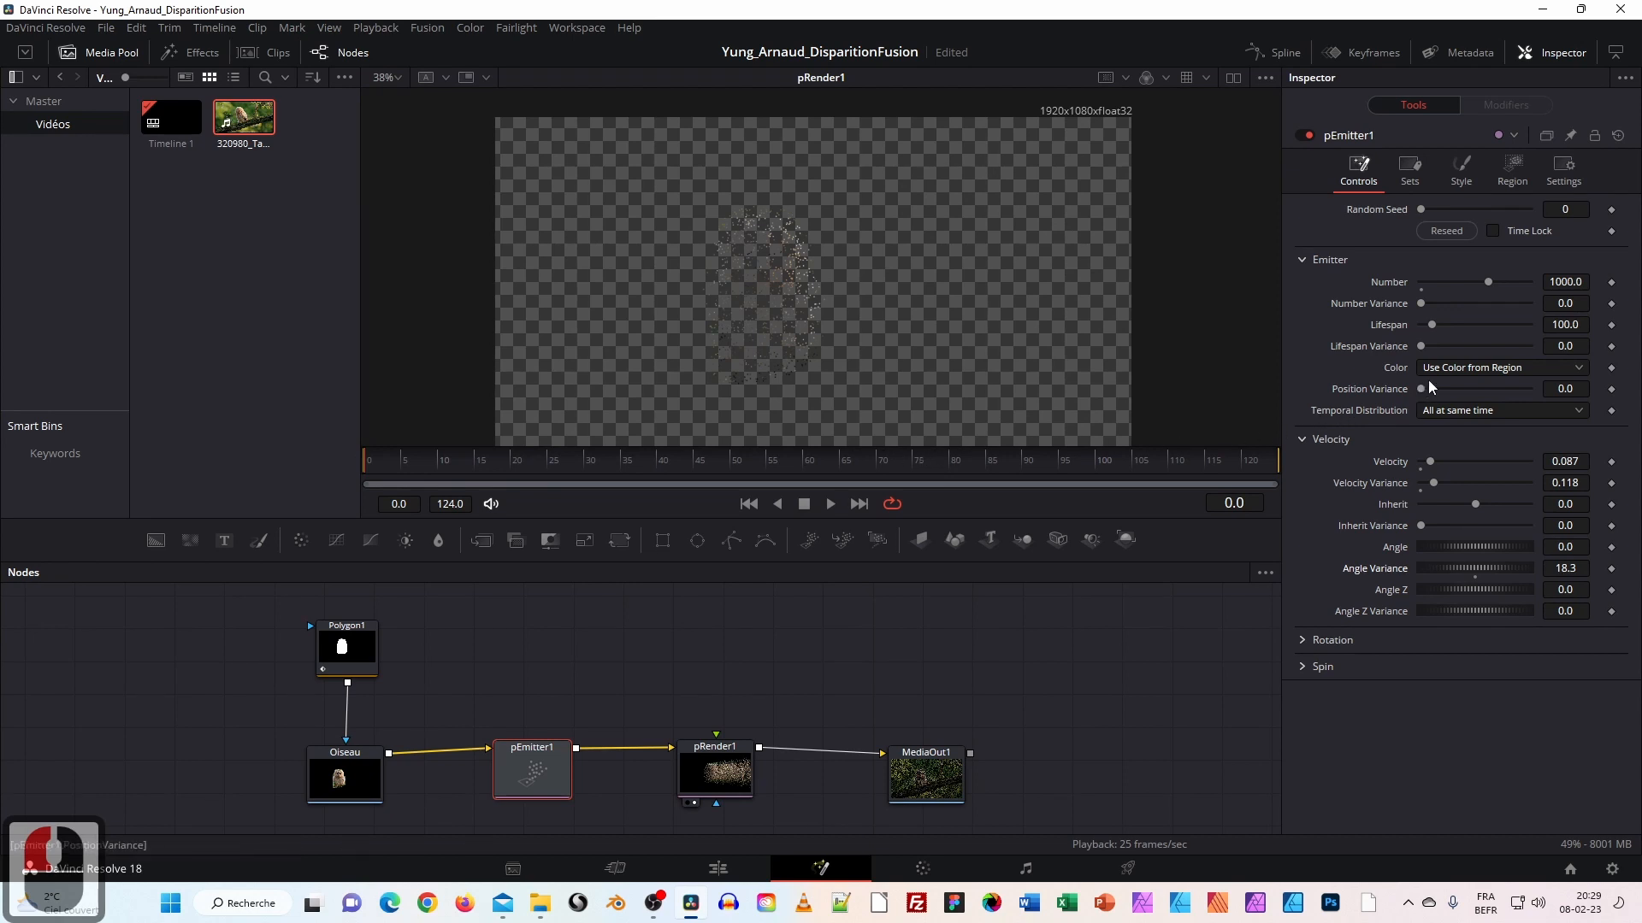
{"action": "left_click", "coordinate": [831, 505]}
{"action": "left_click", "coordinate": [804, 503]}
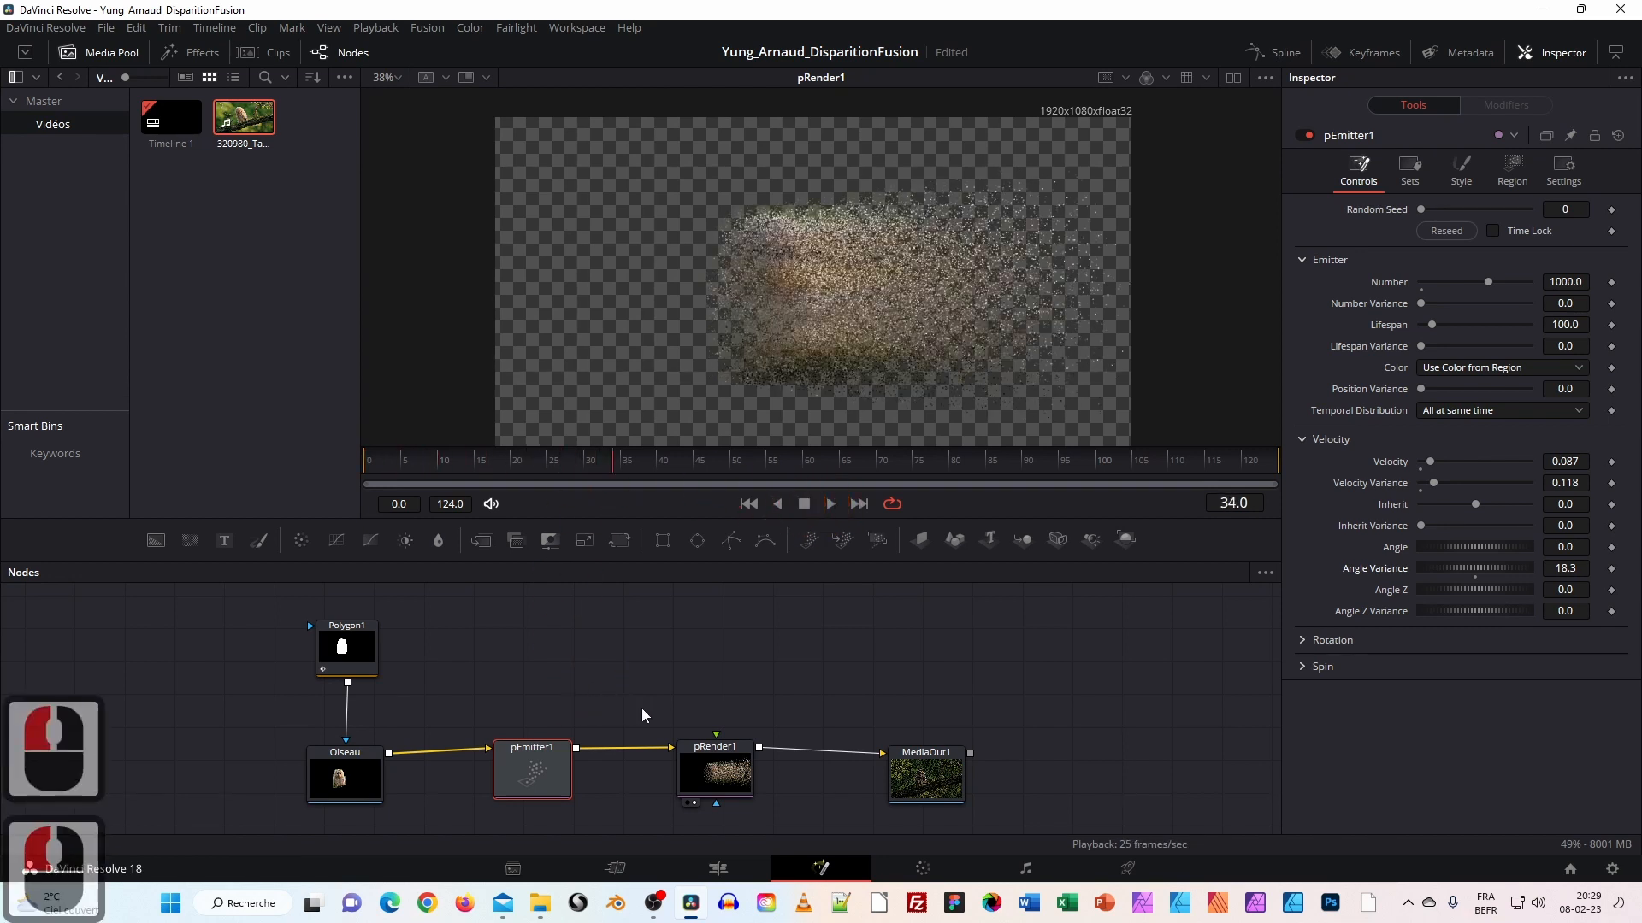
Box-select and rearrange the Polygon1, Oiseau and particle nodes, moving MediaOut1 aside.
{"action": "left_click_drag", "start_coordinate": [853, 660], "coordinate": [873, 601]}
{"action": "left_click_drag", "start_coordinate": [300, 594], "coordinate": [1038, 763]}
{"action": "left_click_drag", "start_coordinate": [932, 727], "coordinate": [1012, 800]}
{"action": "left_click", "coordinate": [1037, 661]}
{"action": "left_click_drag", "start_coordinate": [1007, 734], "coordinate": [990, 621]}
{"action": "left_click_drag", "start_coordinate": [962, 680], "coordinate": [1031, 754]}
{"action": "left_click_drag", "start_coordinate": [576, 710], "coordinate": [706, 781]}
{"action": "mouse_move", "coordinate": [485, 694]}
{"action": "left_mouse_down"}
{"action": "mouse_move", "coordinate": [491, 677]}
{"action": "mouse_move", "coordinate": [488, 697]}
{"action": "left_mouse_up"}
{"action": "left_click_drag", "start_coordinate": [670, 784], "coordinate": [631, 736]}
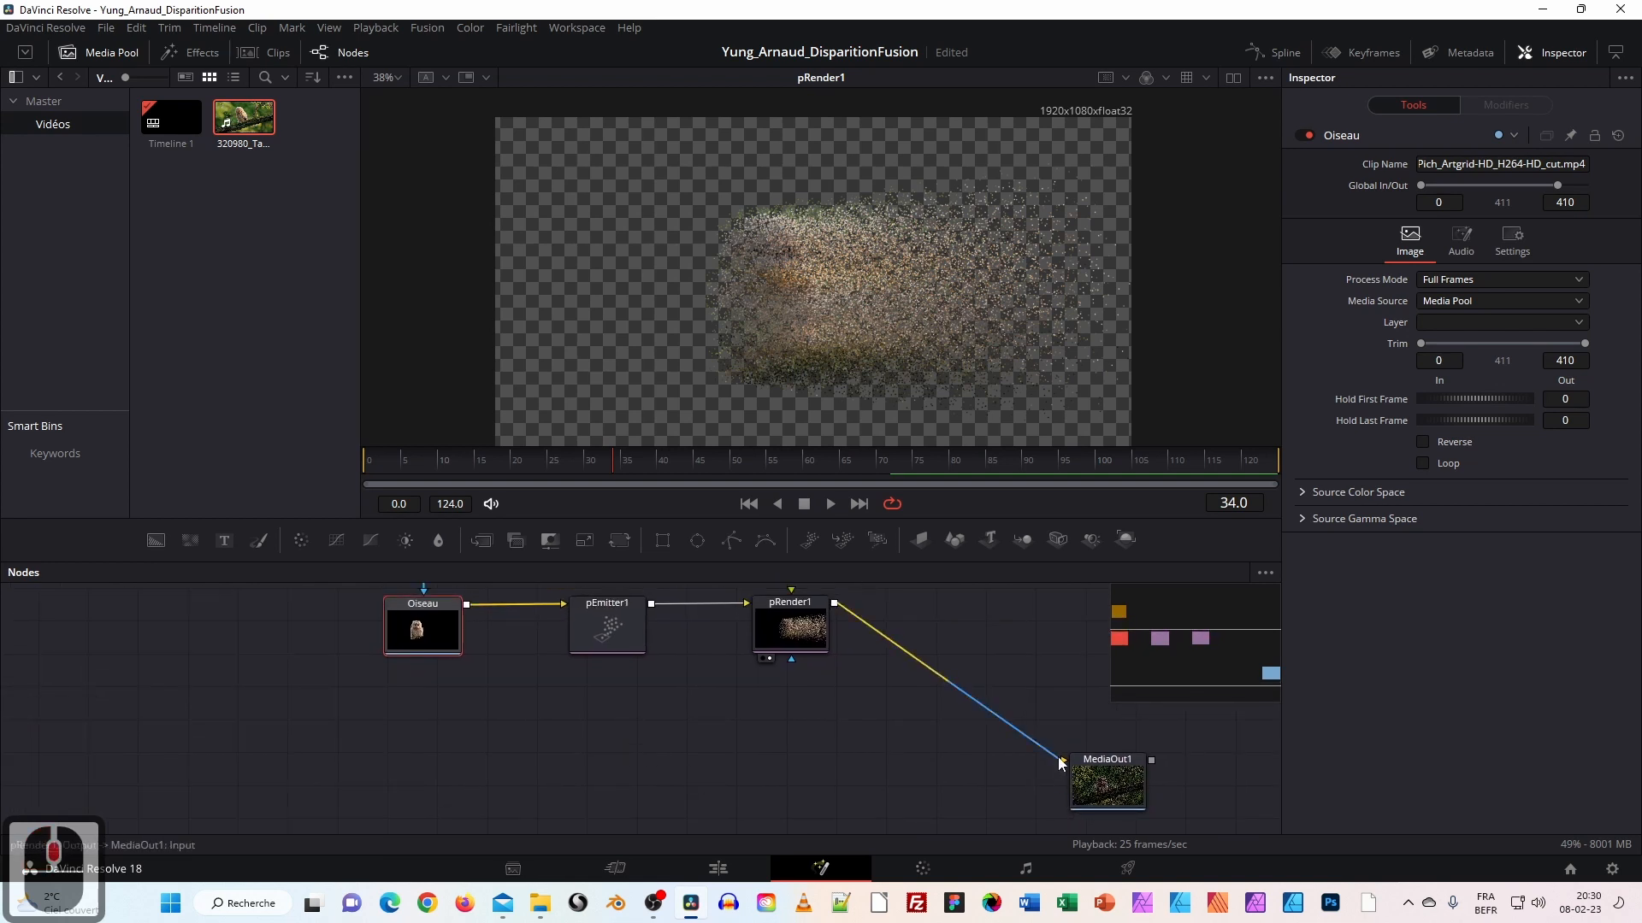
Disconnect pRender1 from MediaOut1 and park MediaOut1 apart from the chain.
{"action": "left_click_drag", "start_coordinate": [1062, 763], "coordinate": [1019, 669]}
{"action": "left_click_drag", "start_coordinate": [1115, 798], "coordinate": [1060, 773]}
{"action": "left_click_drag", "start_coordinate": [491, 714], "coordinate": [496, 701]}
{"action": "left_click_drag", "start_coordinate": [381, 673], "coordinate": [469, 687]}
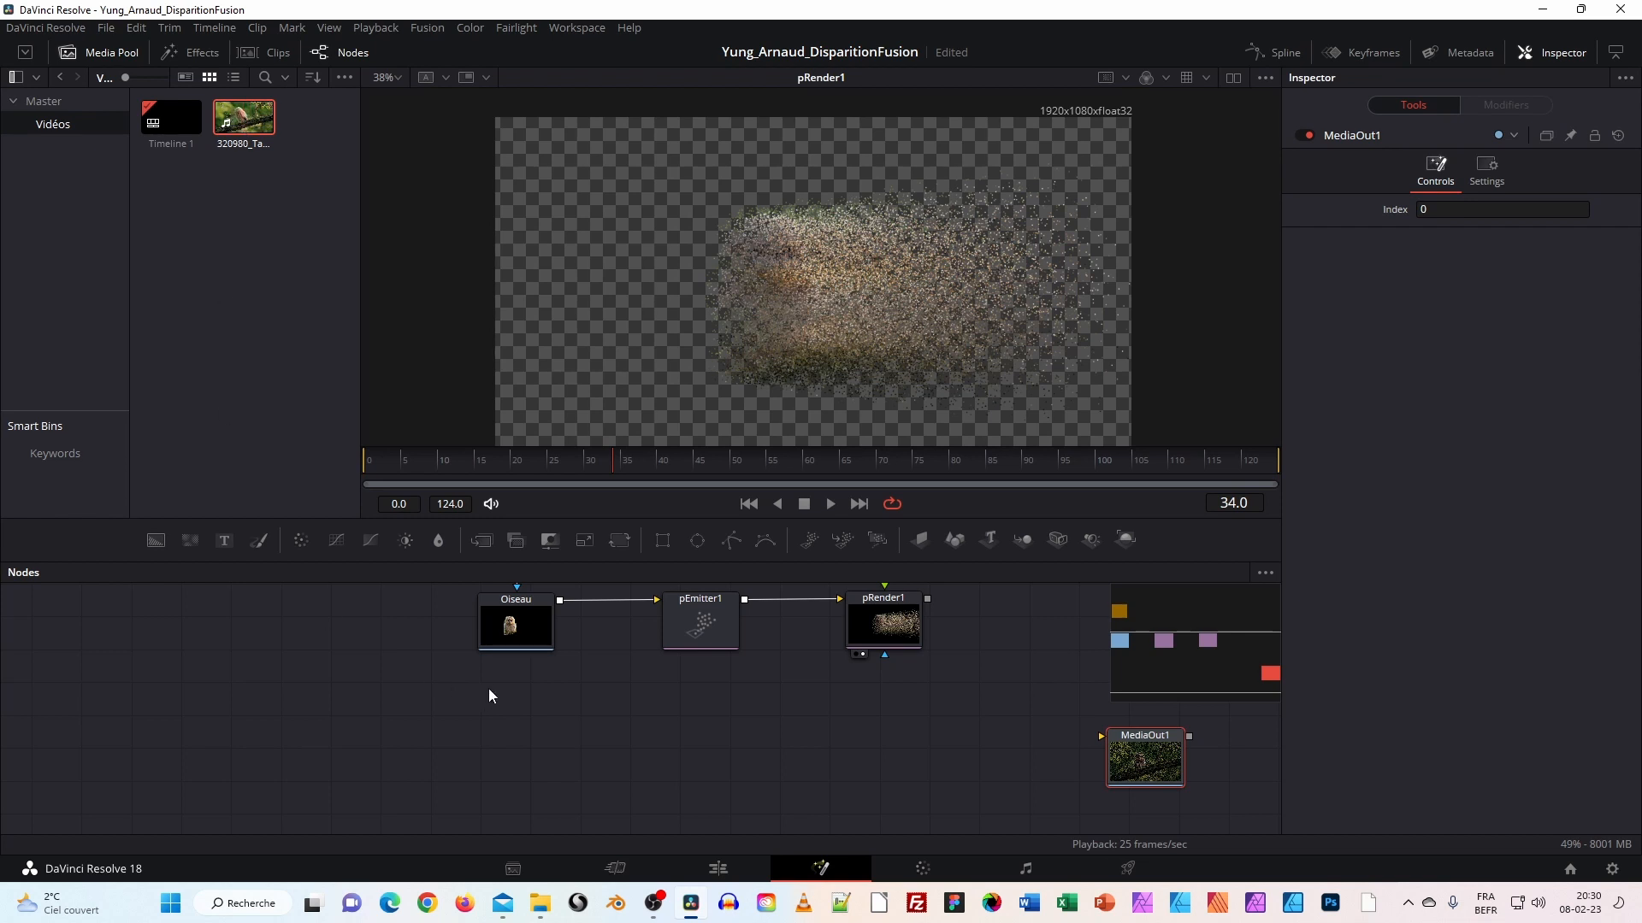
On the Edit page, load the owl clip and preview it.
{"action": "left_click", "coordinate": [719, 869]}
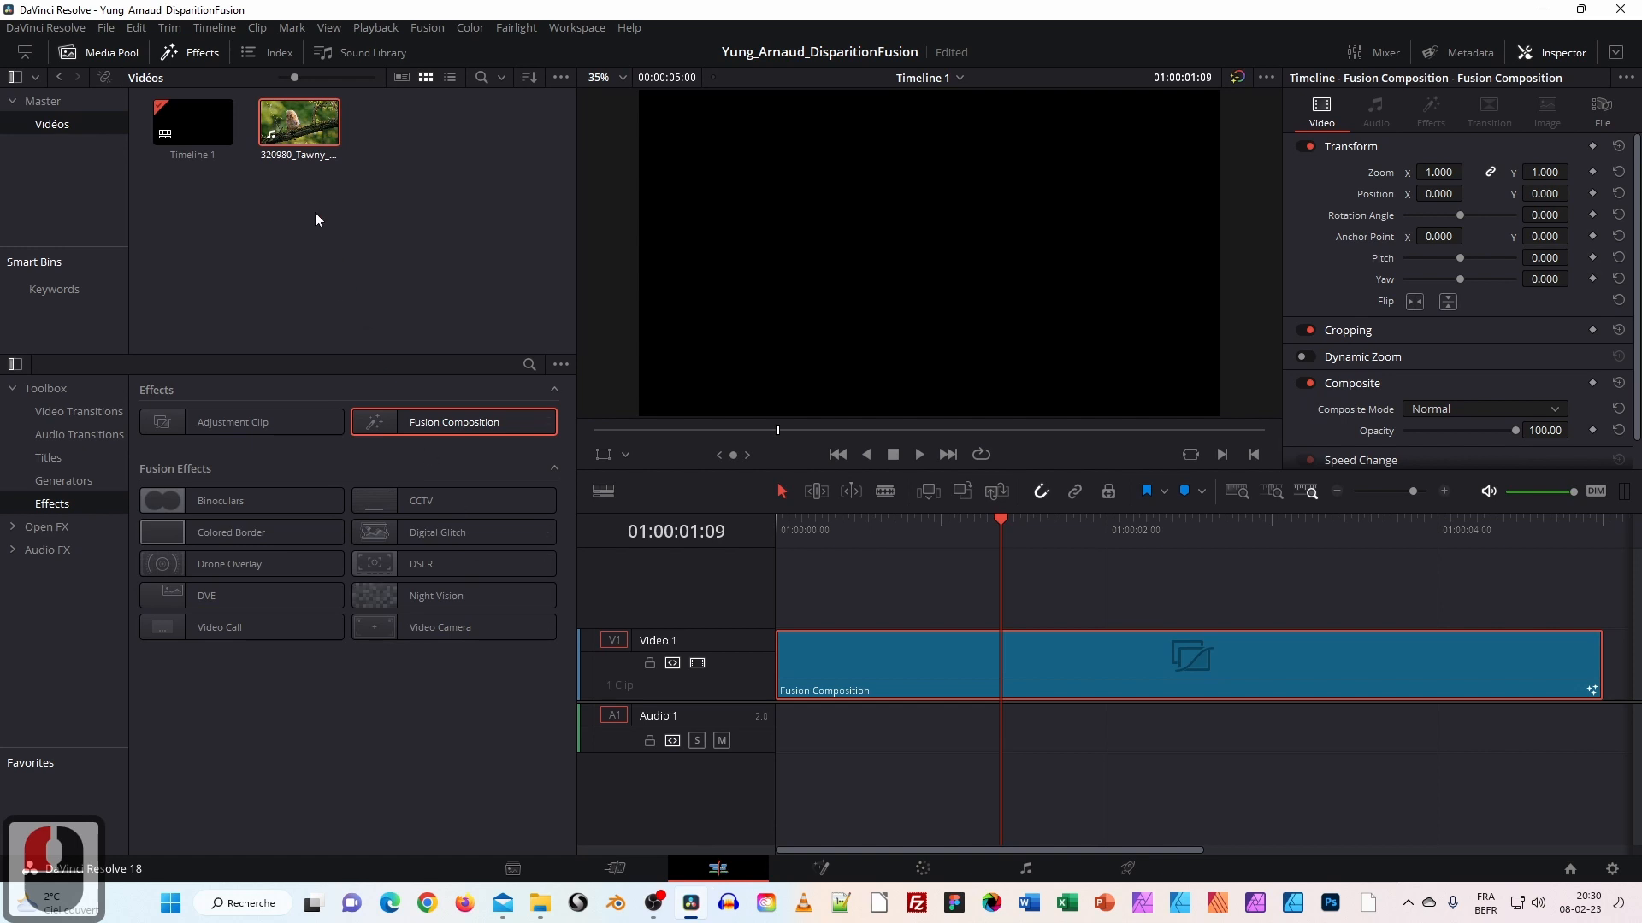
{"action": "double_click", "coordinate": [301, 133]}
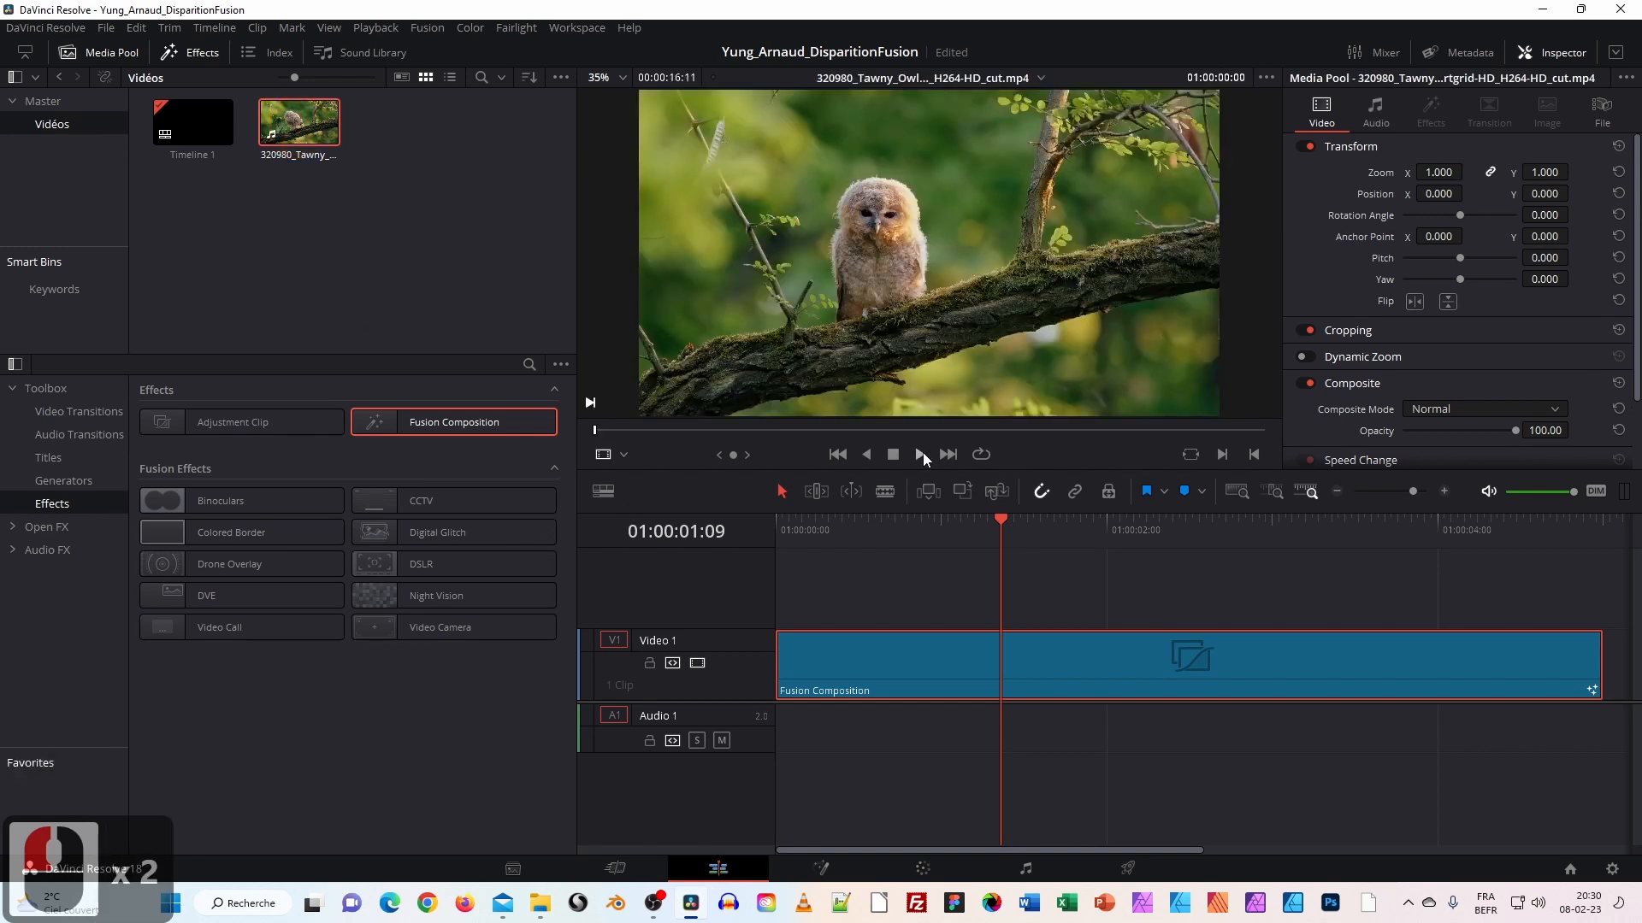
{"action": "left_click", "coordinate": [923, 459]}
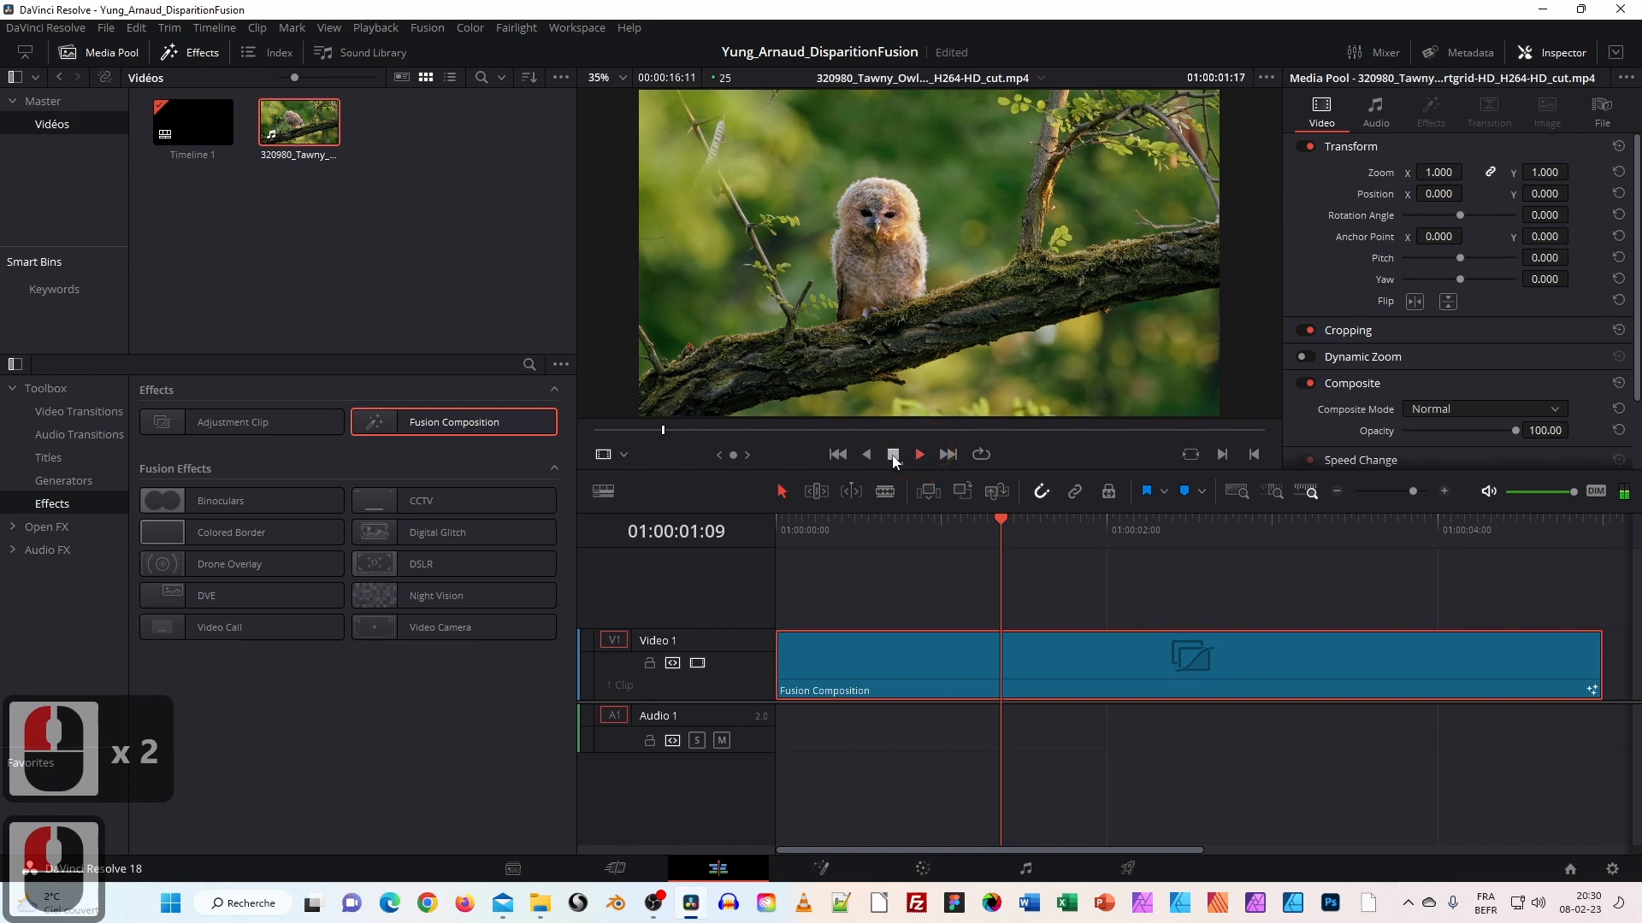
{"action": "left_click", "coordinate": [893, 458]}
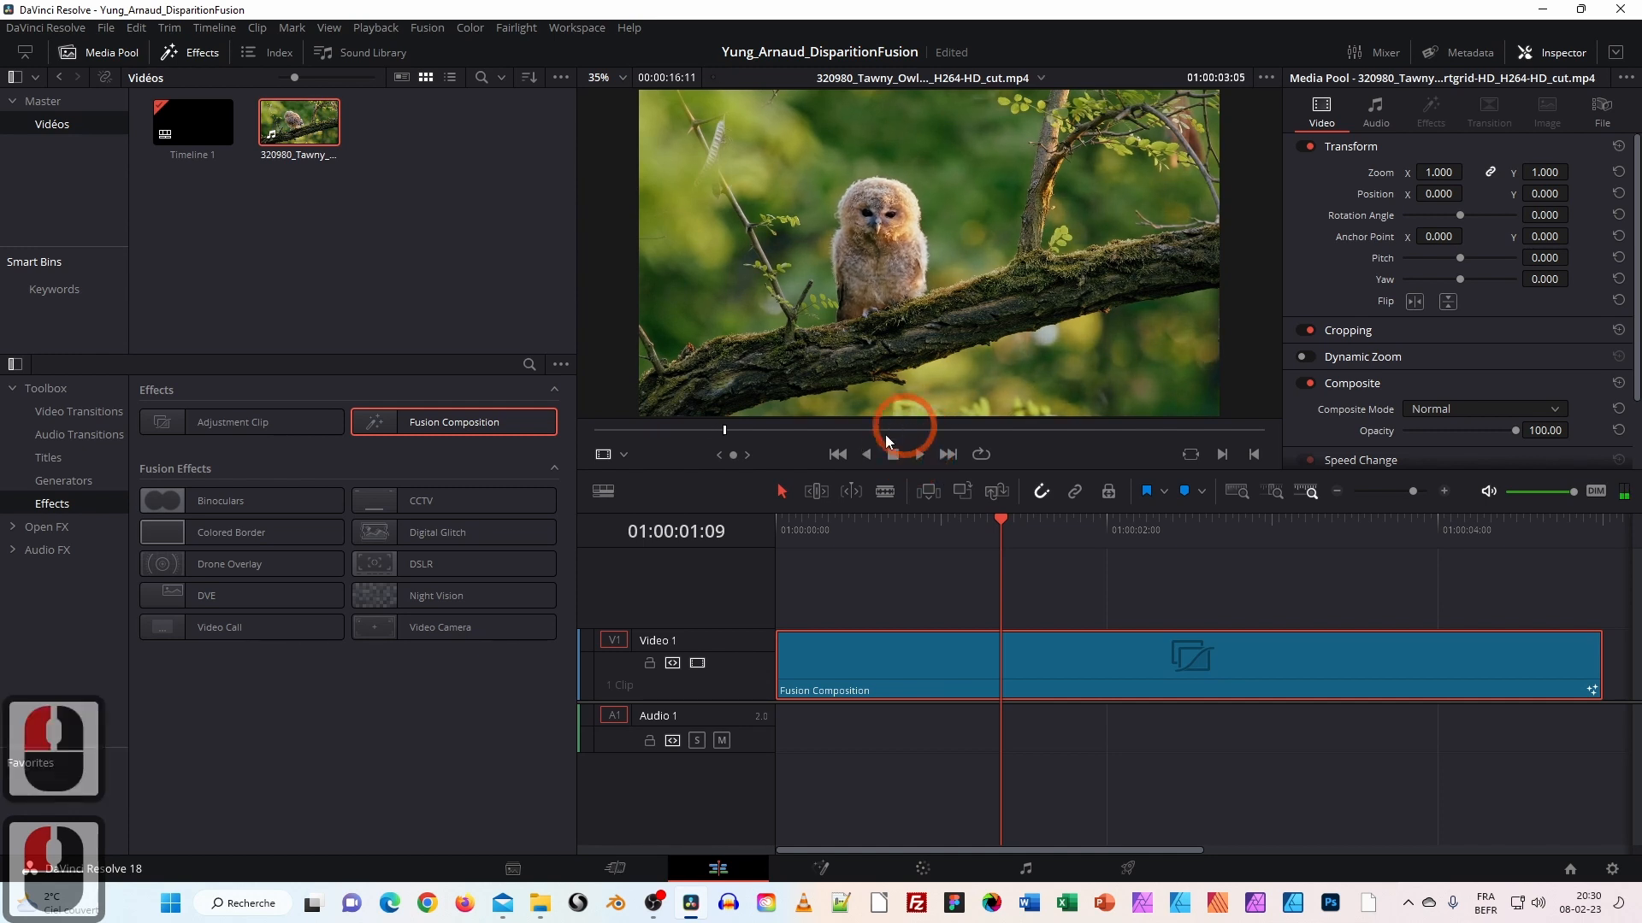
Mark In after the owl leaves the branch and Out at the clip's last frame.
{"action": "left_click_drag", "start_coordinate": [819, 430], "coordinate": [1063, 436]}
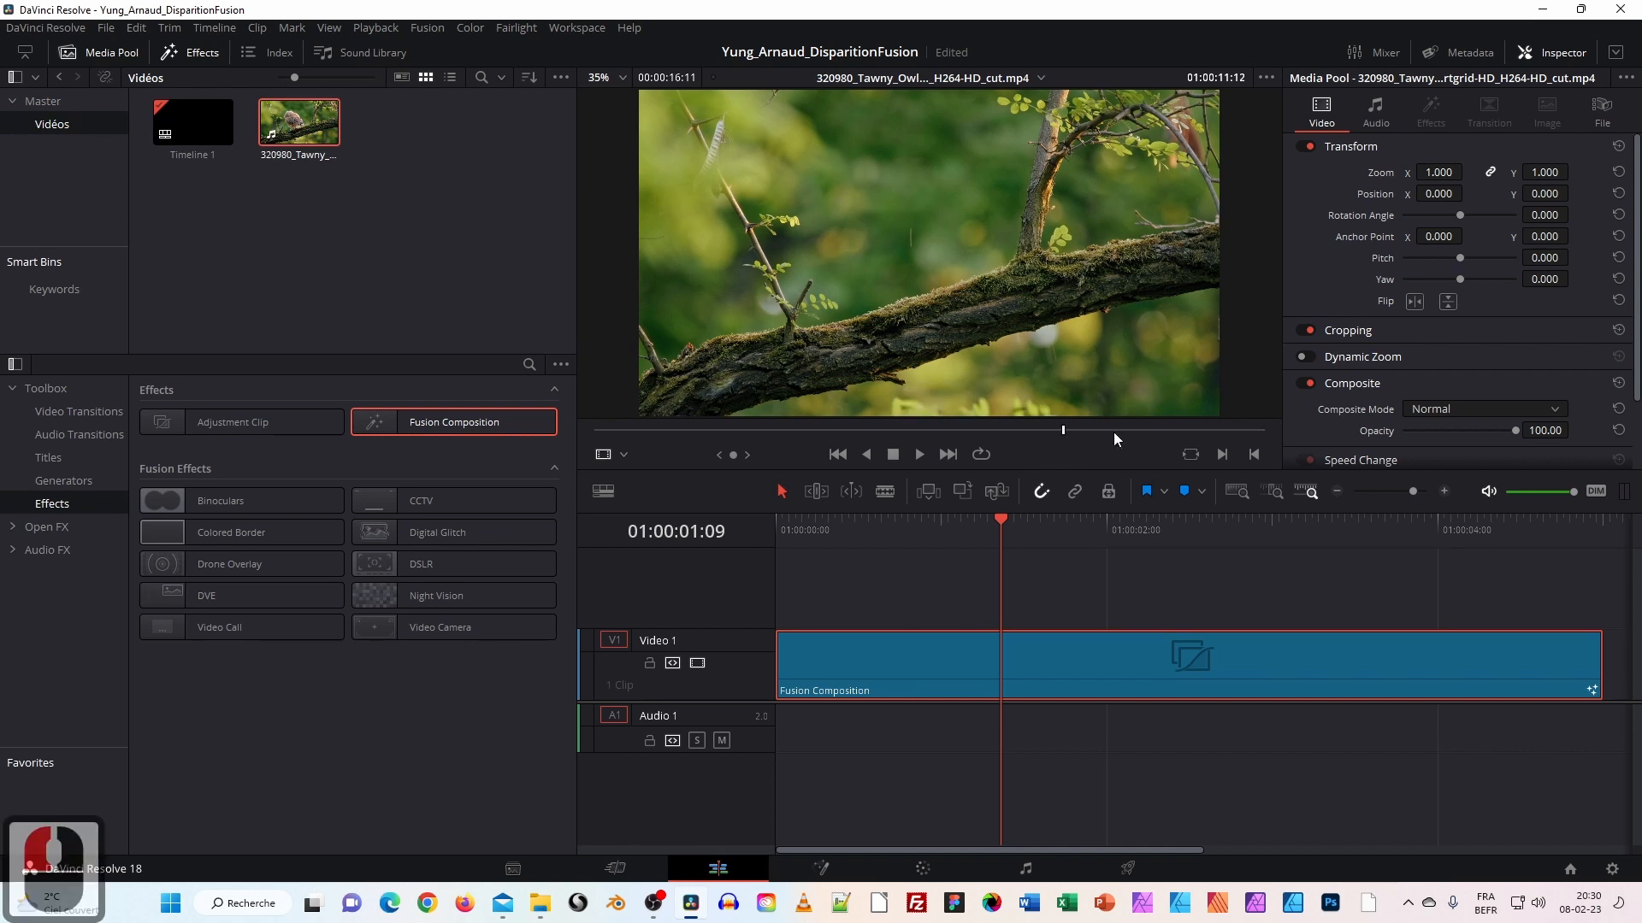
{"action": "key", "text": "i"}
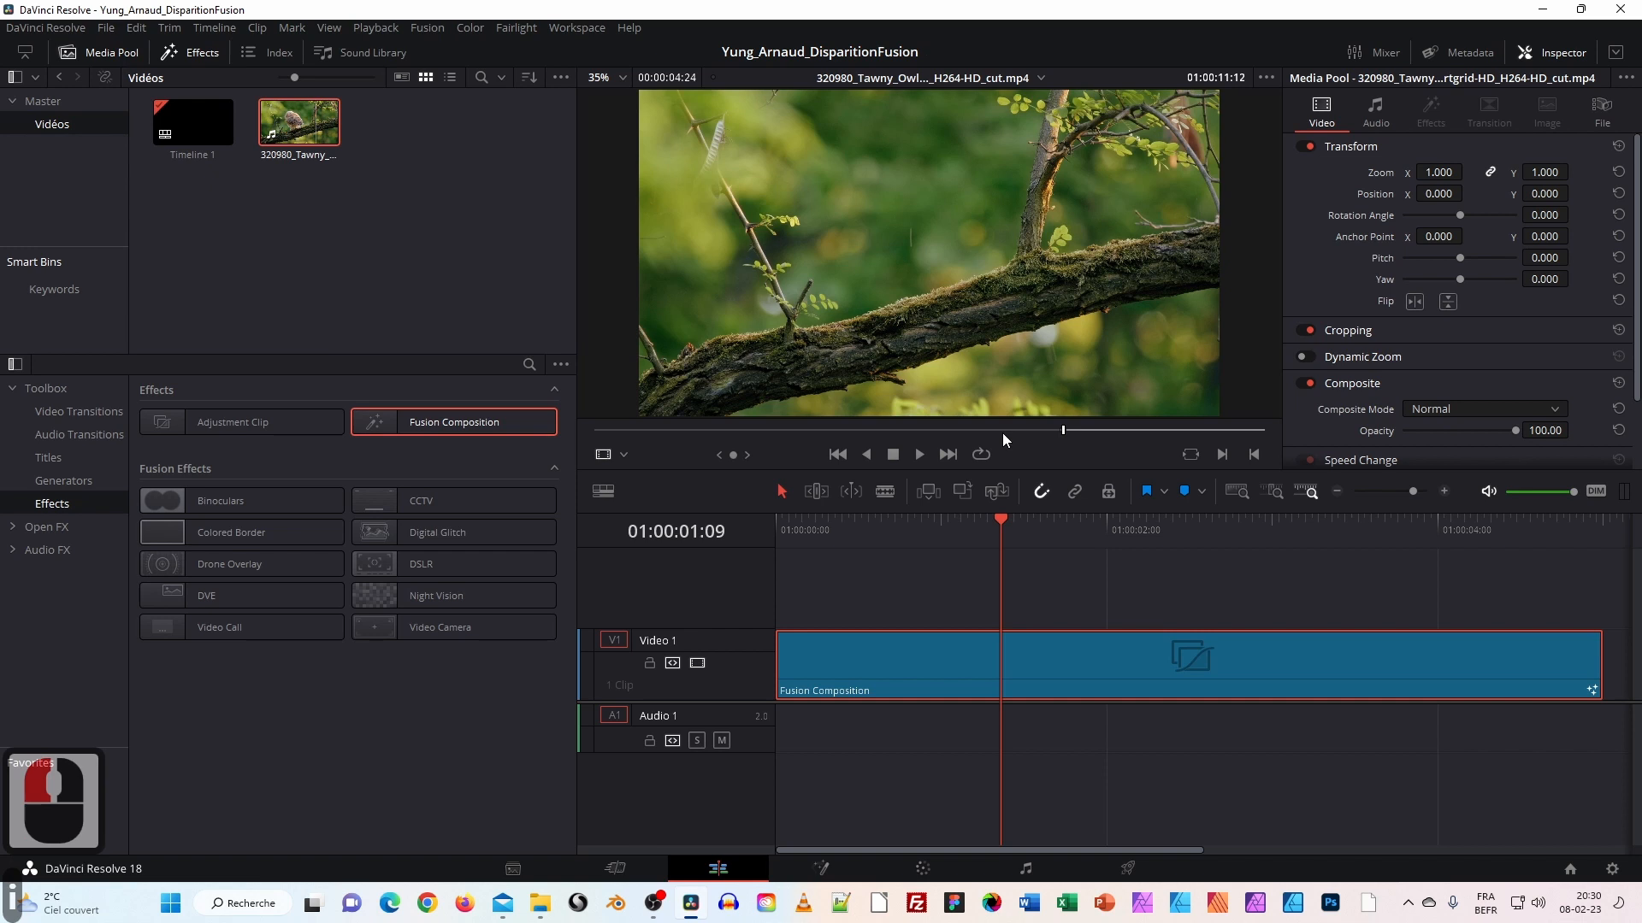
{"action": "left_click_drag", "start_coordinate": [1067, 430], "coordinate": [1235, 431]}
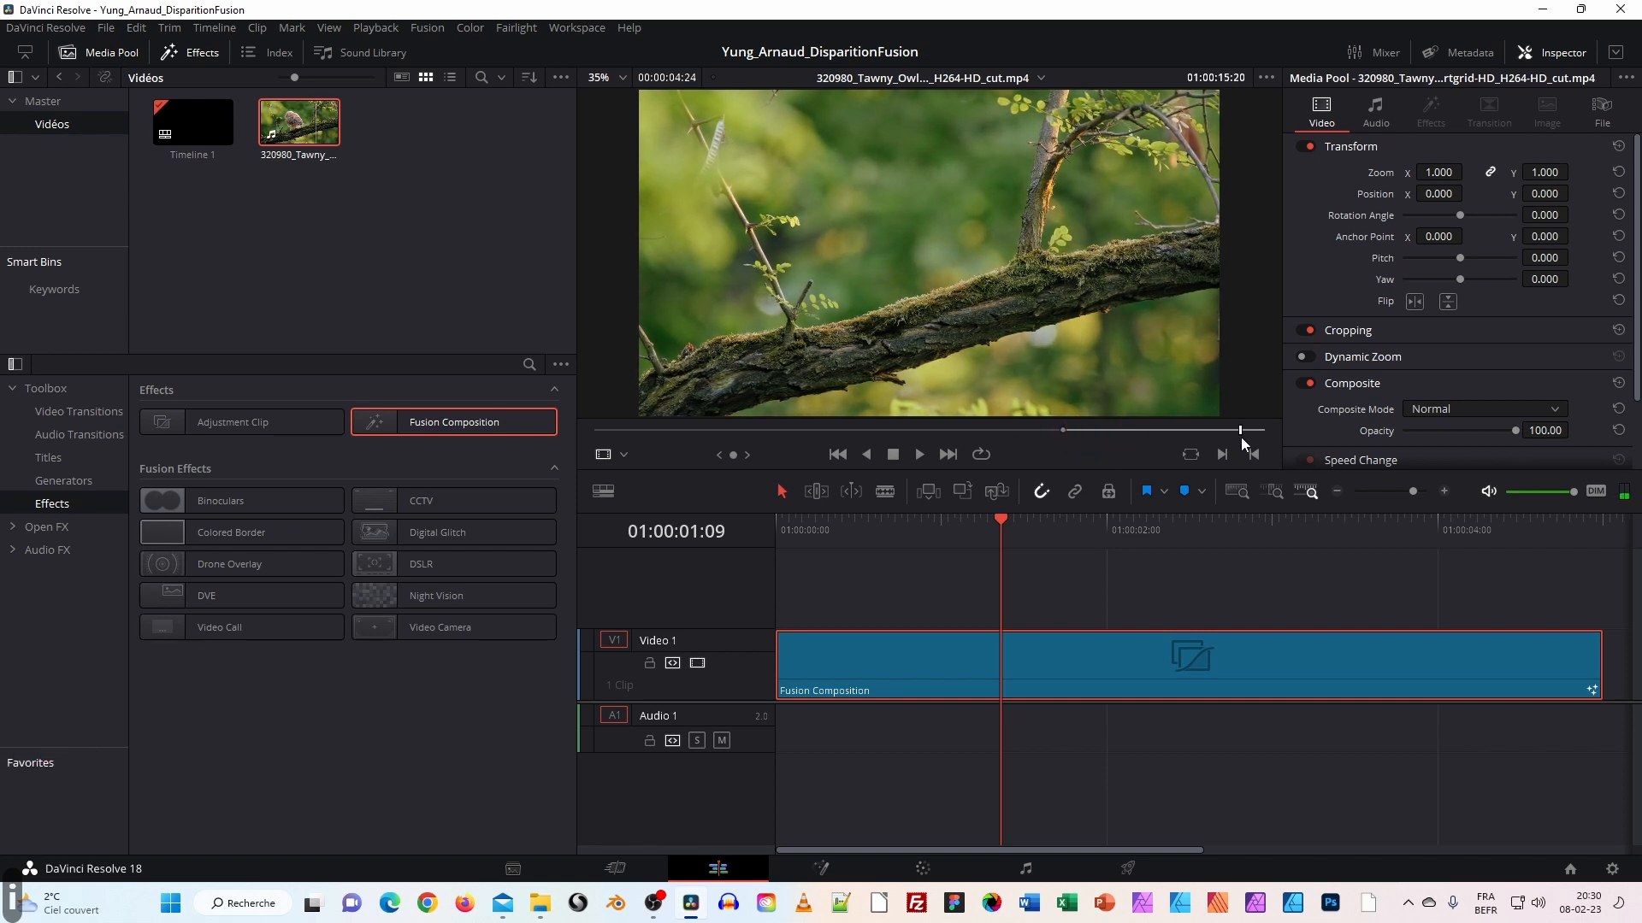
{"action": "left_click", "coordinate": [1240, 432]}
{"action": "left_click_drag", "start_coordinate": [1242, 438], "coordinate": [1196, 431]}
{"action": "key", "text": "o"}
{"action": "left_click", "coordinate": [1232, 432]}
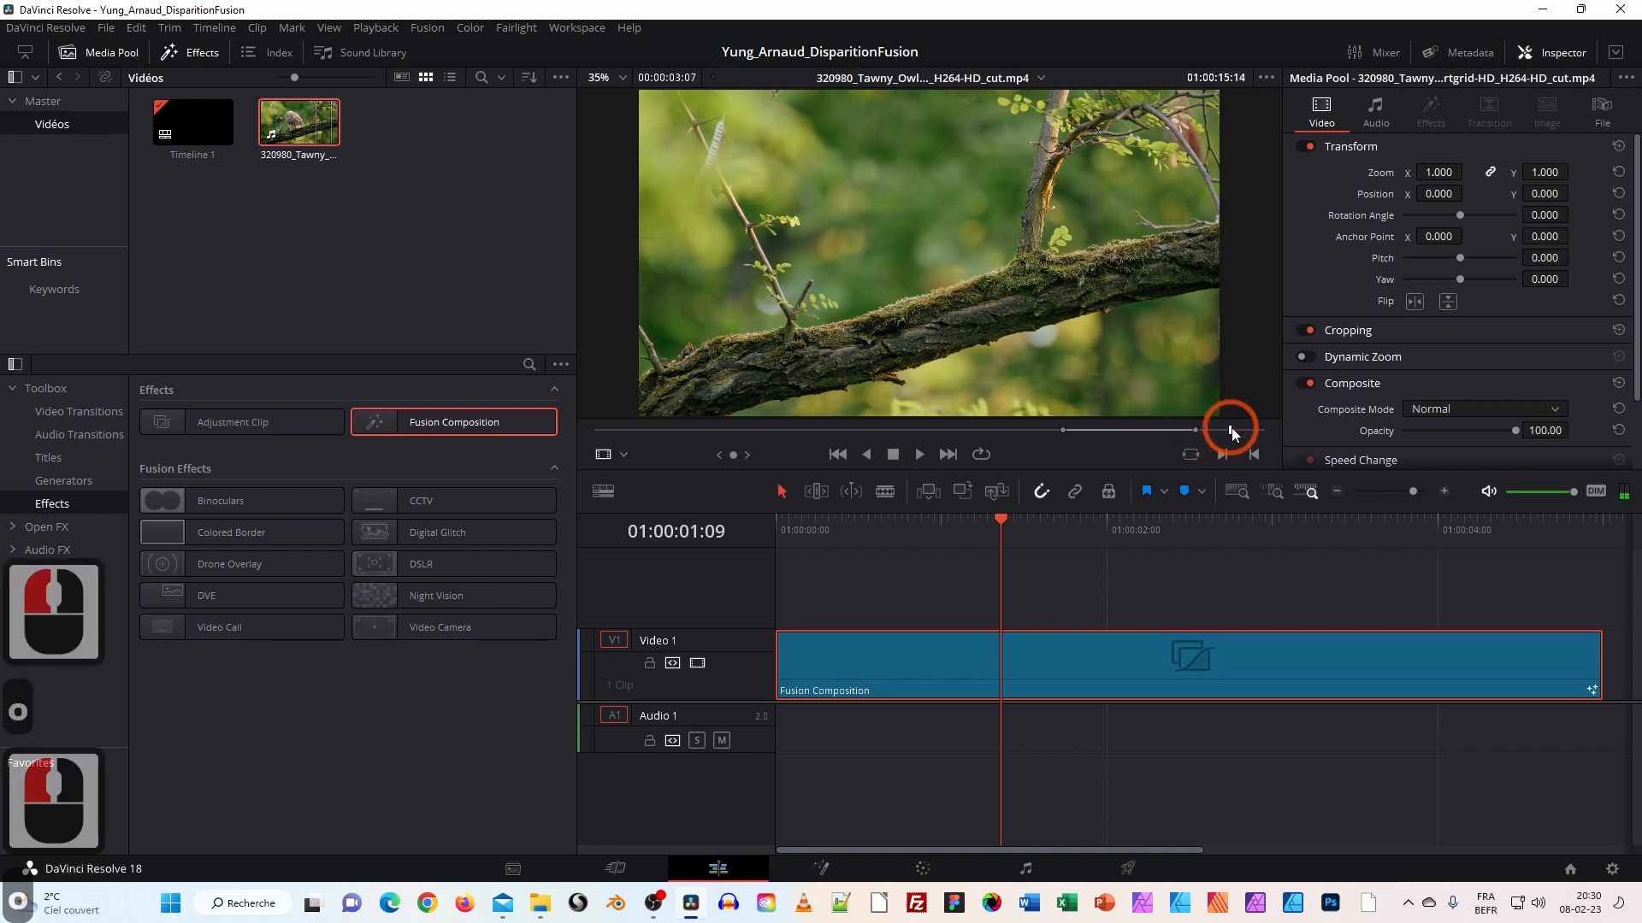
{"action": "key", "text": "o"}
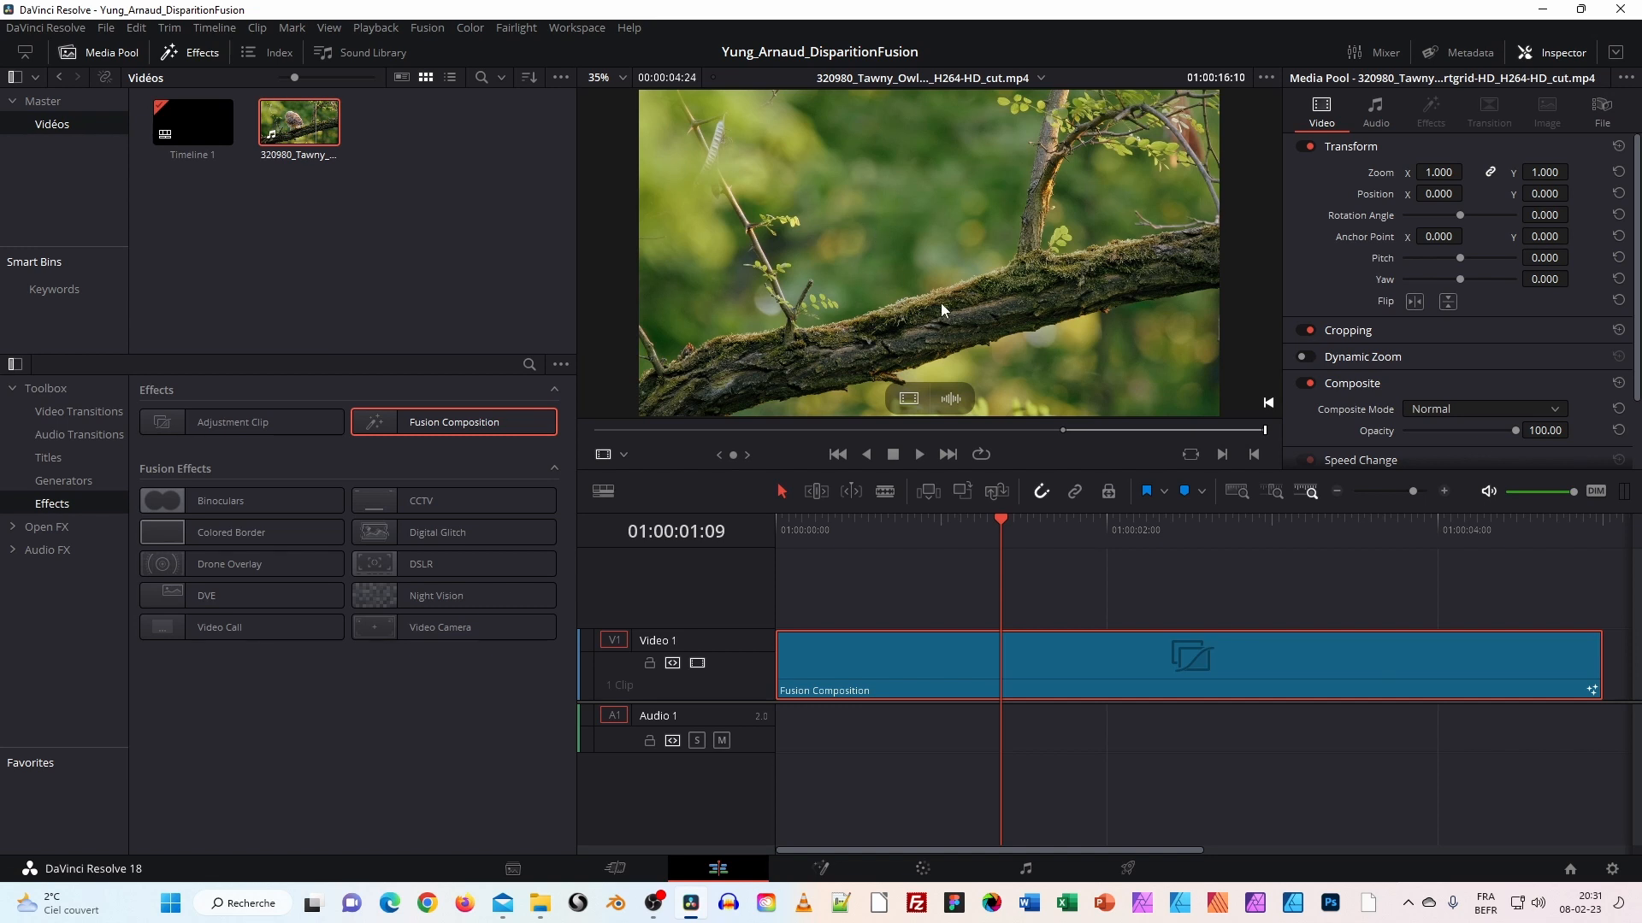
{"action": "left_click", "coordinate": [822, 869]}
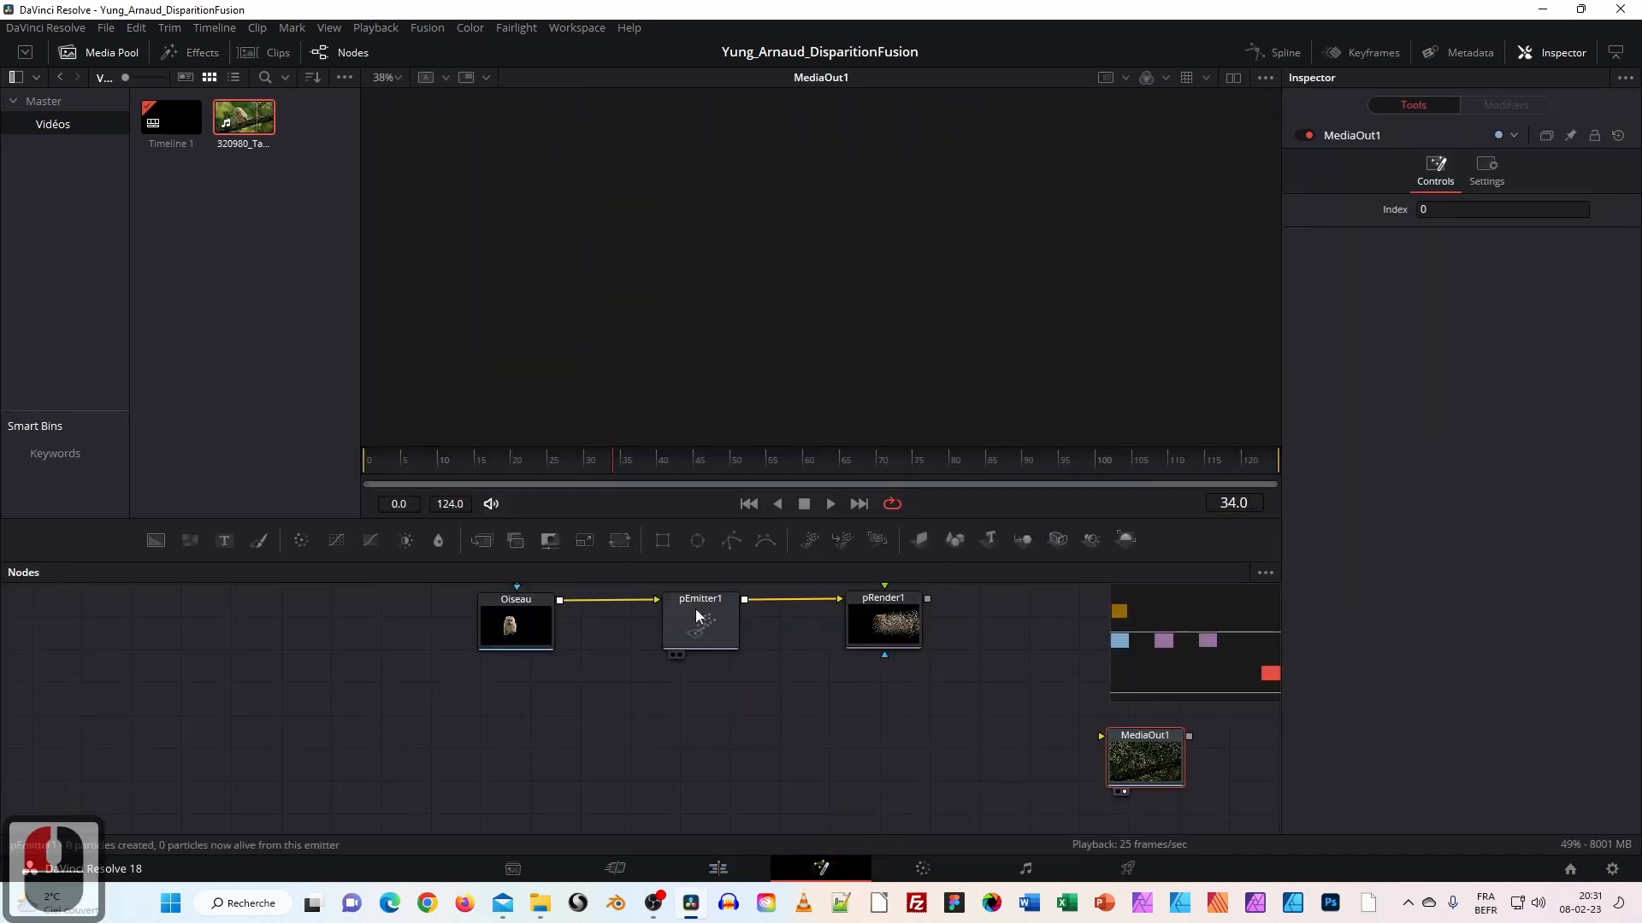
Load the marked owl clip in the Edit page source viewer and drag it to the Media Pool as a subclip.
{"action": "double_click", "coordinate": [250, 125]}
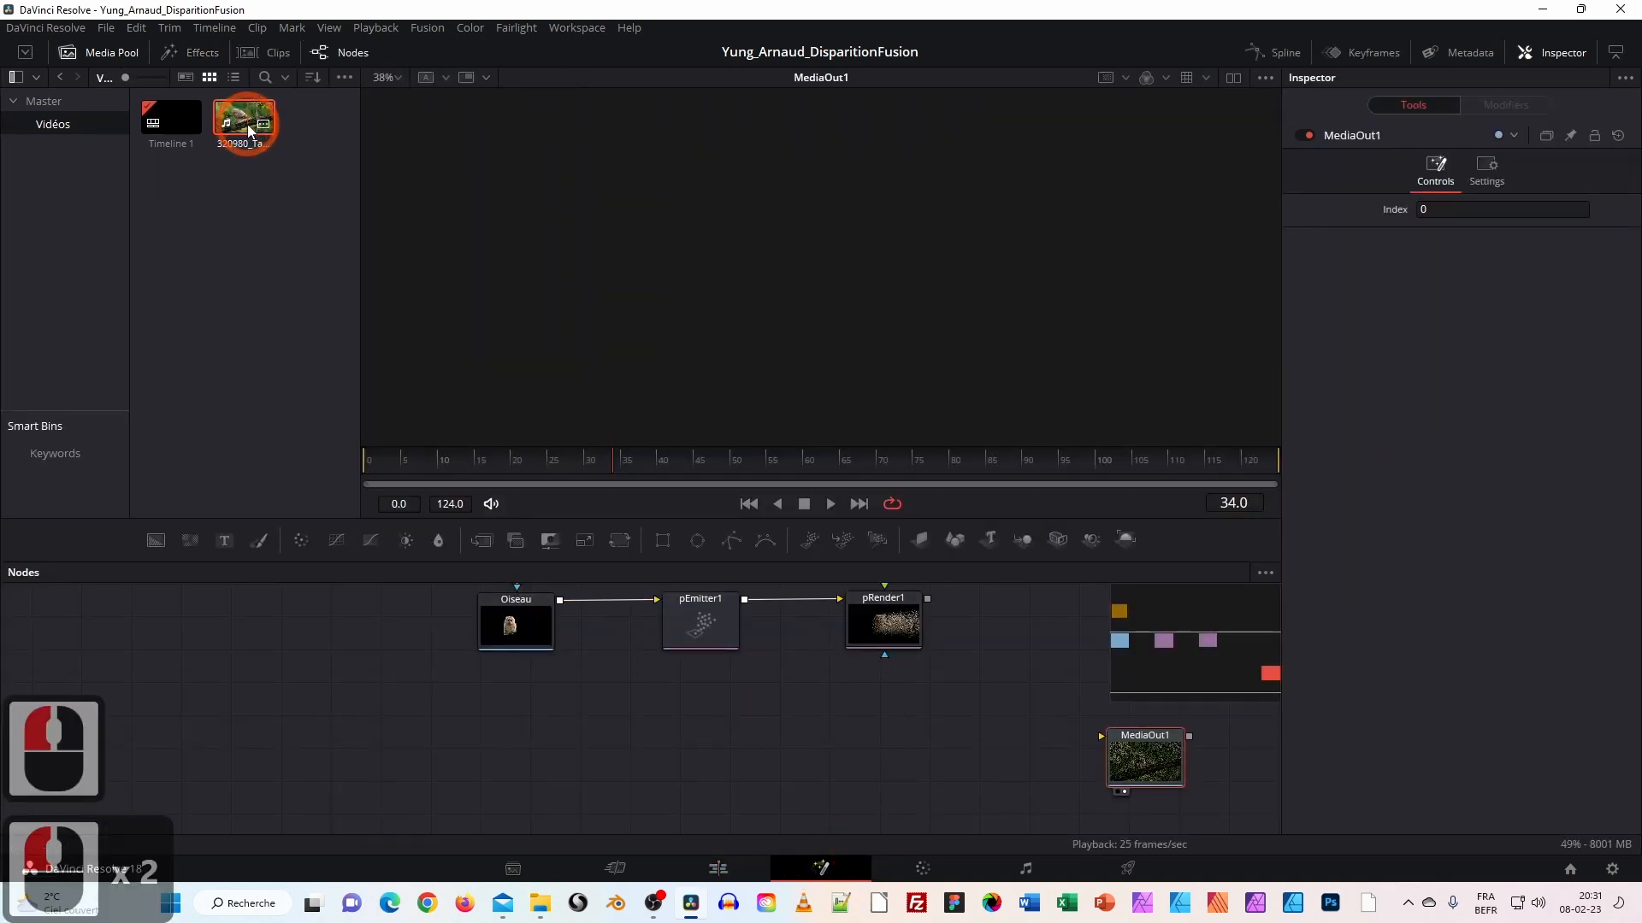
{"action": "left_click_drag", "start_coordinate": [271, 141], "coordinate": [601, 220]}
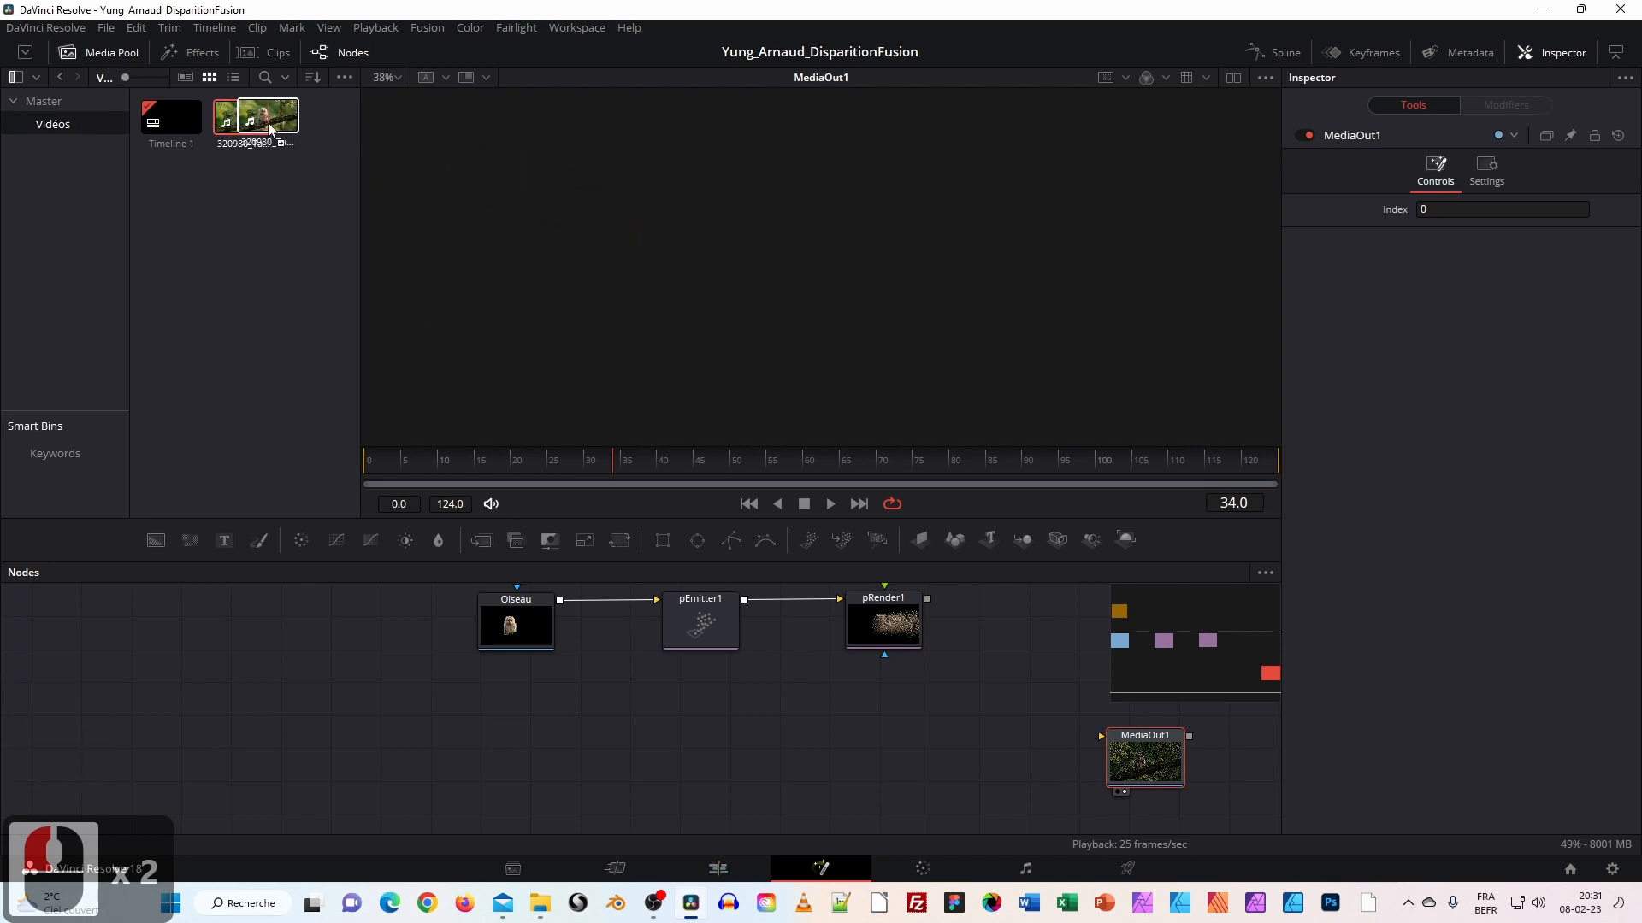
{"action": "left_click", "coordinate": [722, 867]}
{"action": "left_click", "coordinate": [757, 550]}
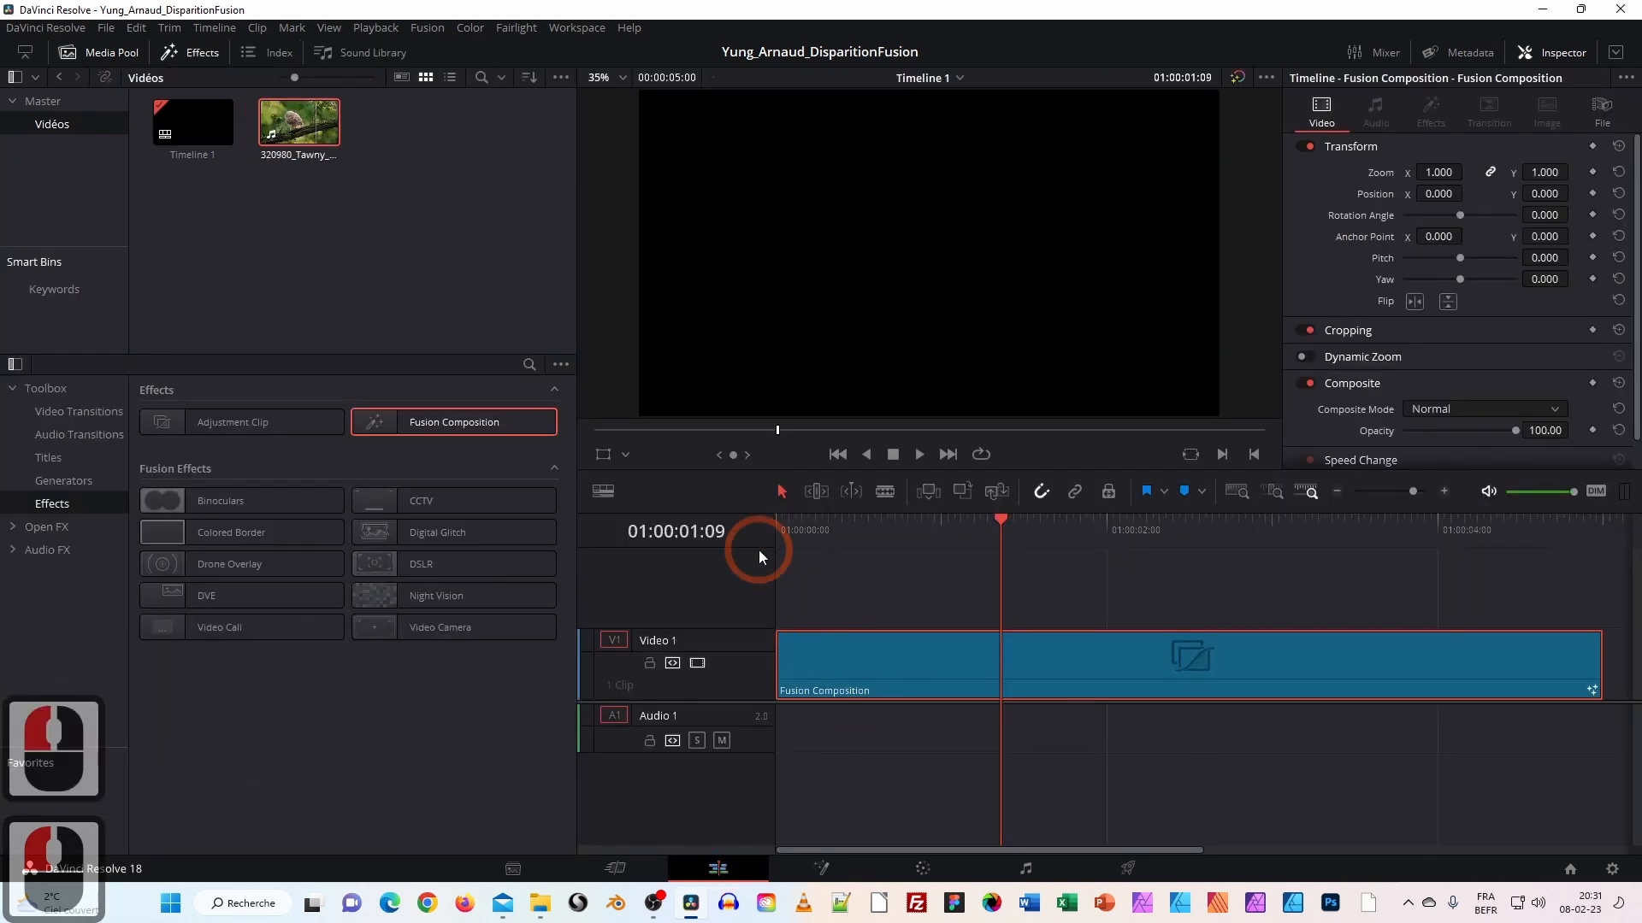
{"action": "double_click", "coordinate": [325, 135]}
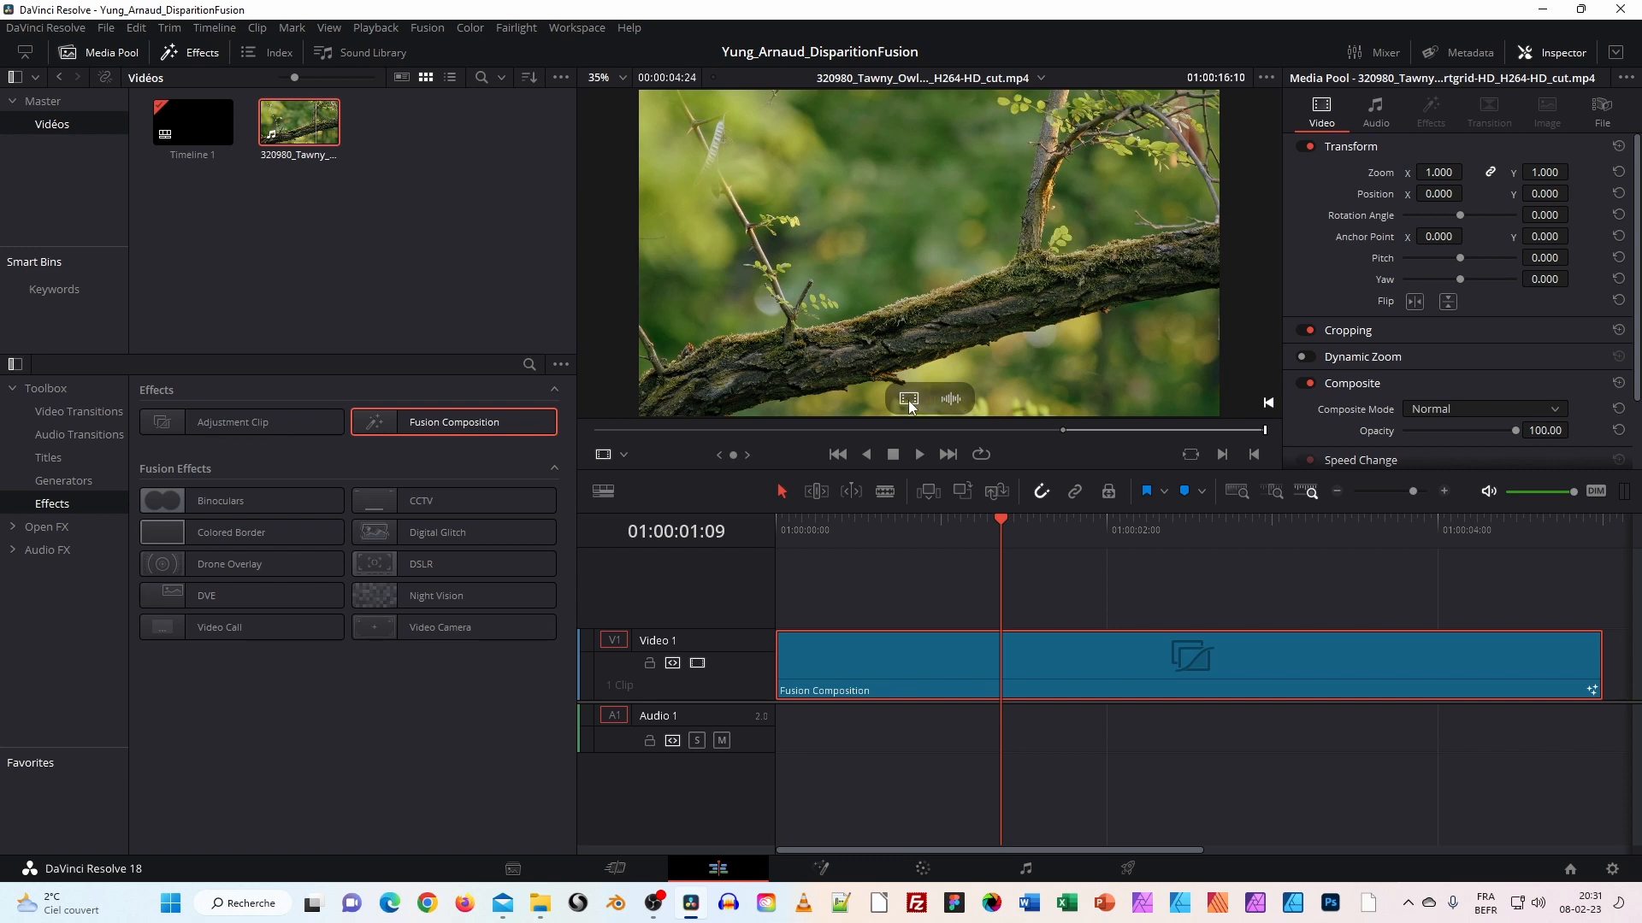
{"action": "left_click_drag", "start_coordinate": [910, 402], "coordinate": [312, 333]}
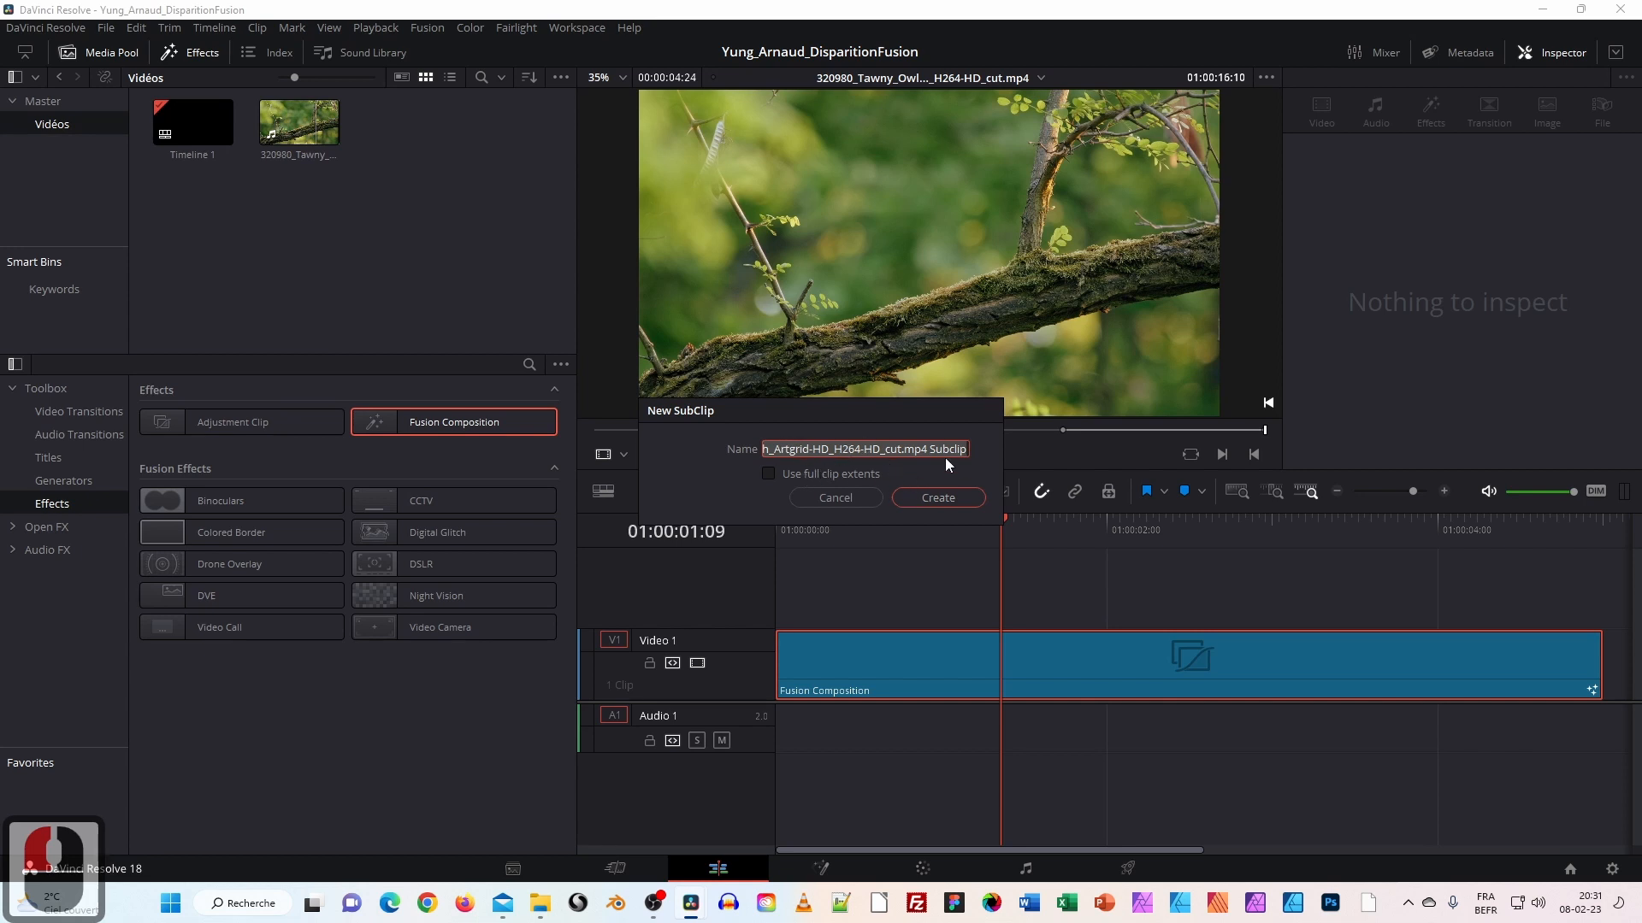
Name the subclip Décor_sans_Oiseau_SousClip and create it in the Vidéos bin.
{"action": "left_click_drag", "start_coordinate": [967, 452], "coordinate": [682, 443]}
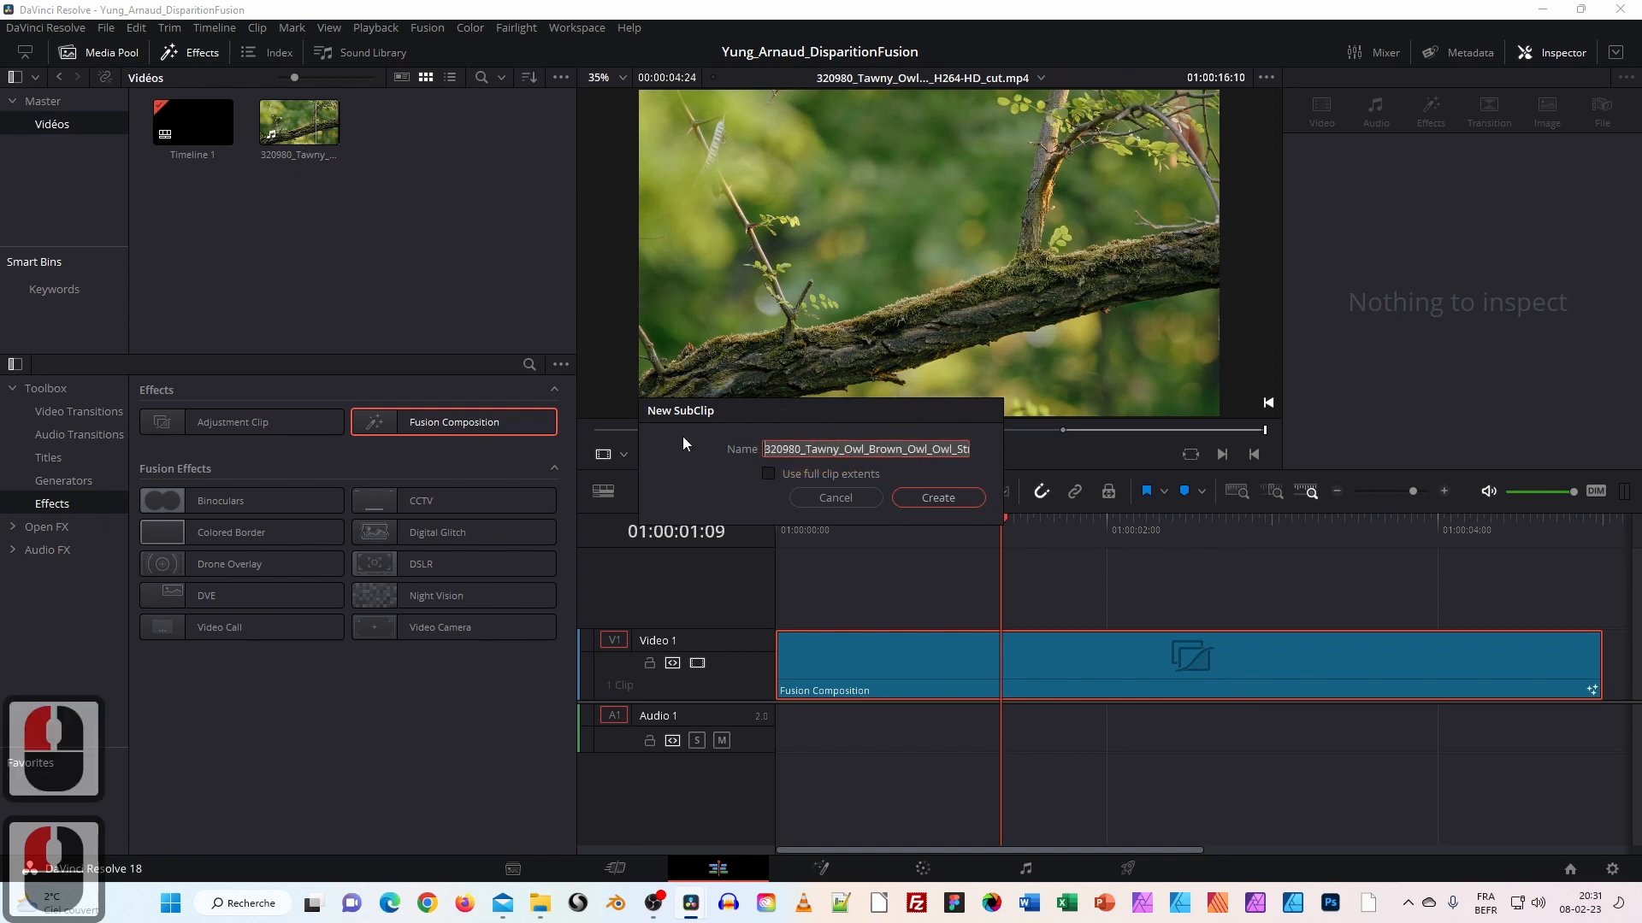
{"action": "type", "text": "Décor_sans_oi"}
{"action": "key", "text": "BackSpace"}
{"action": "key", "text": "BackSpace"}
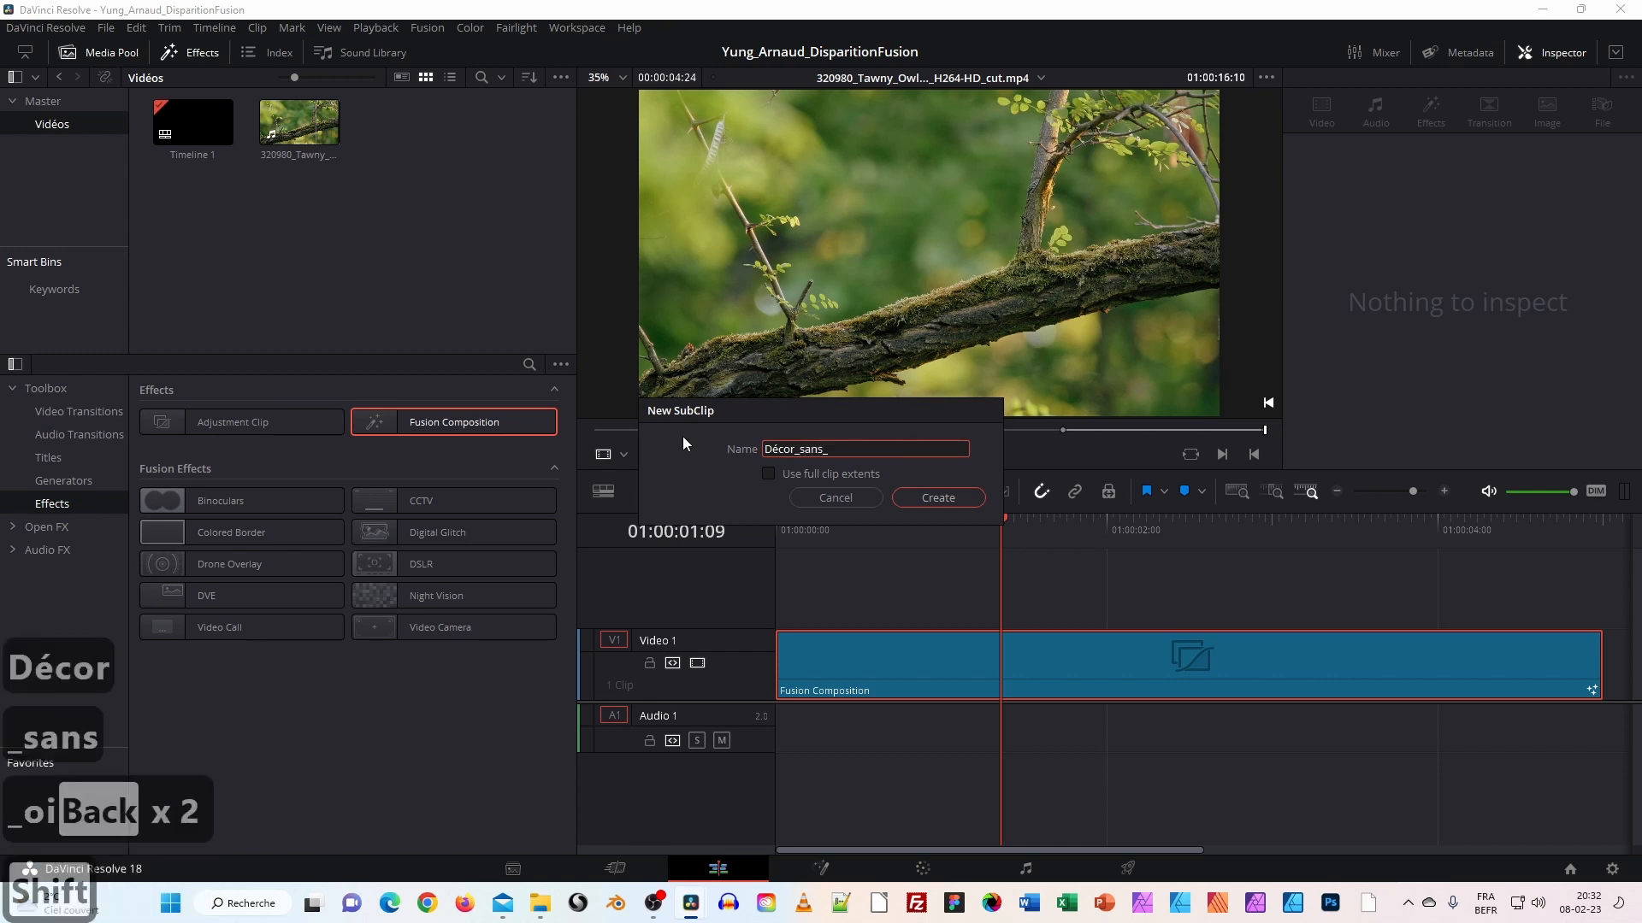
{"action": "type", "text": "Oiseau"}
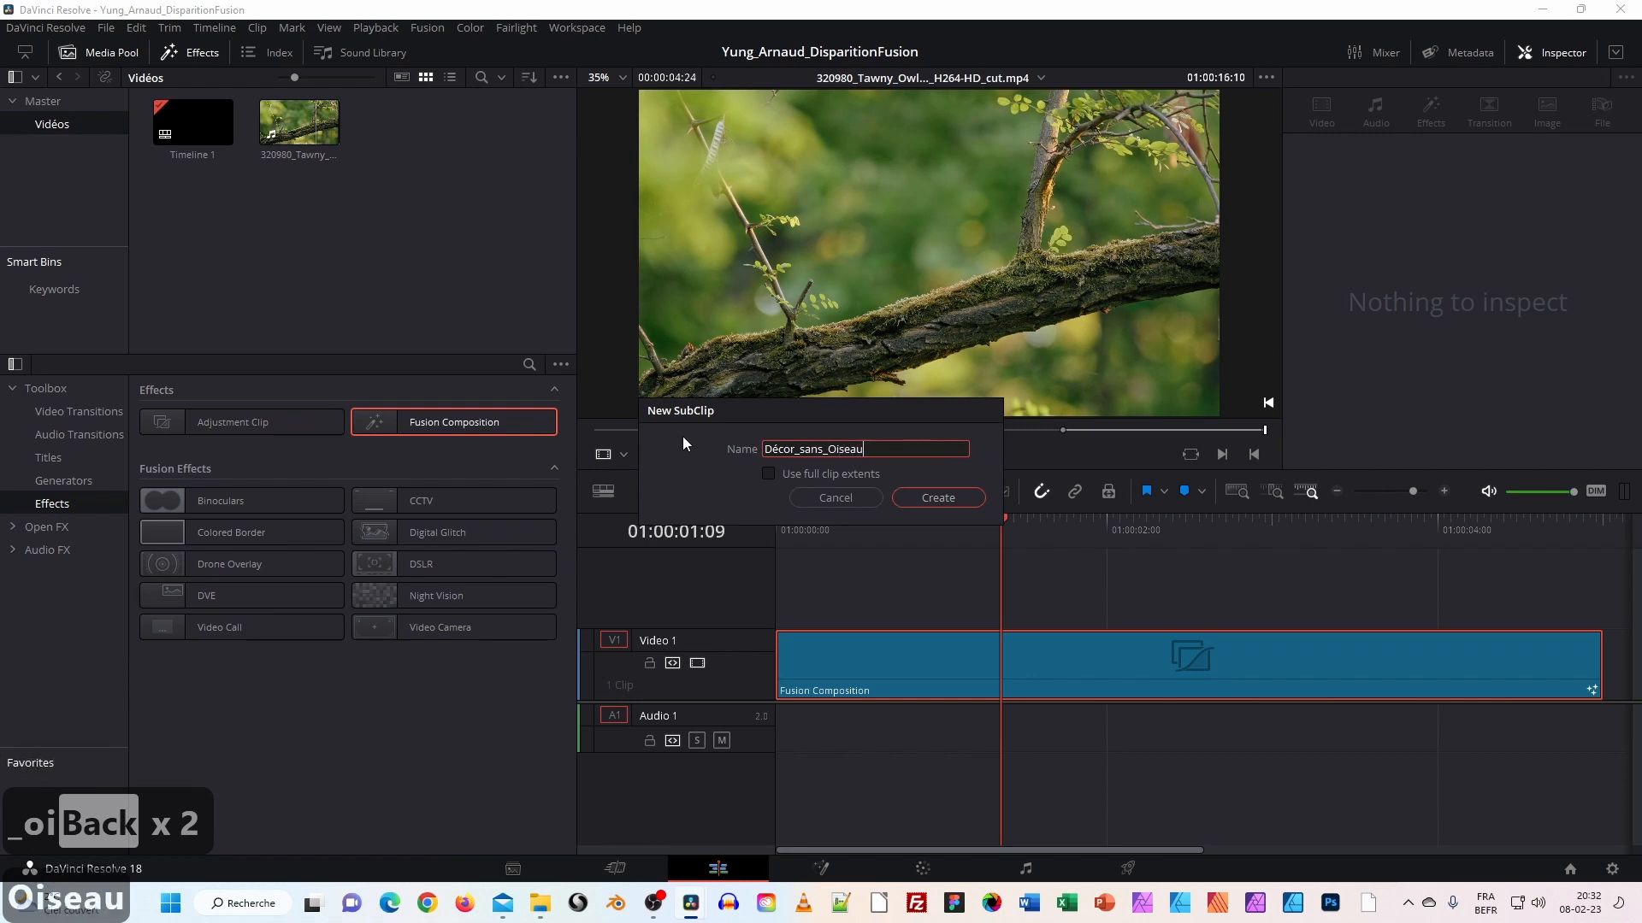
{"action": "type", "text": "_"}
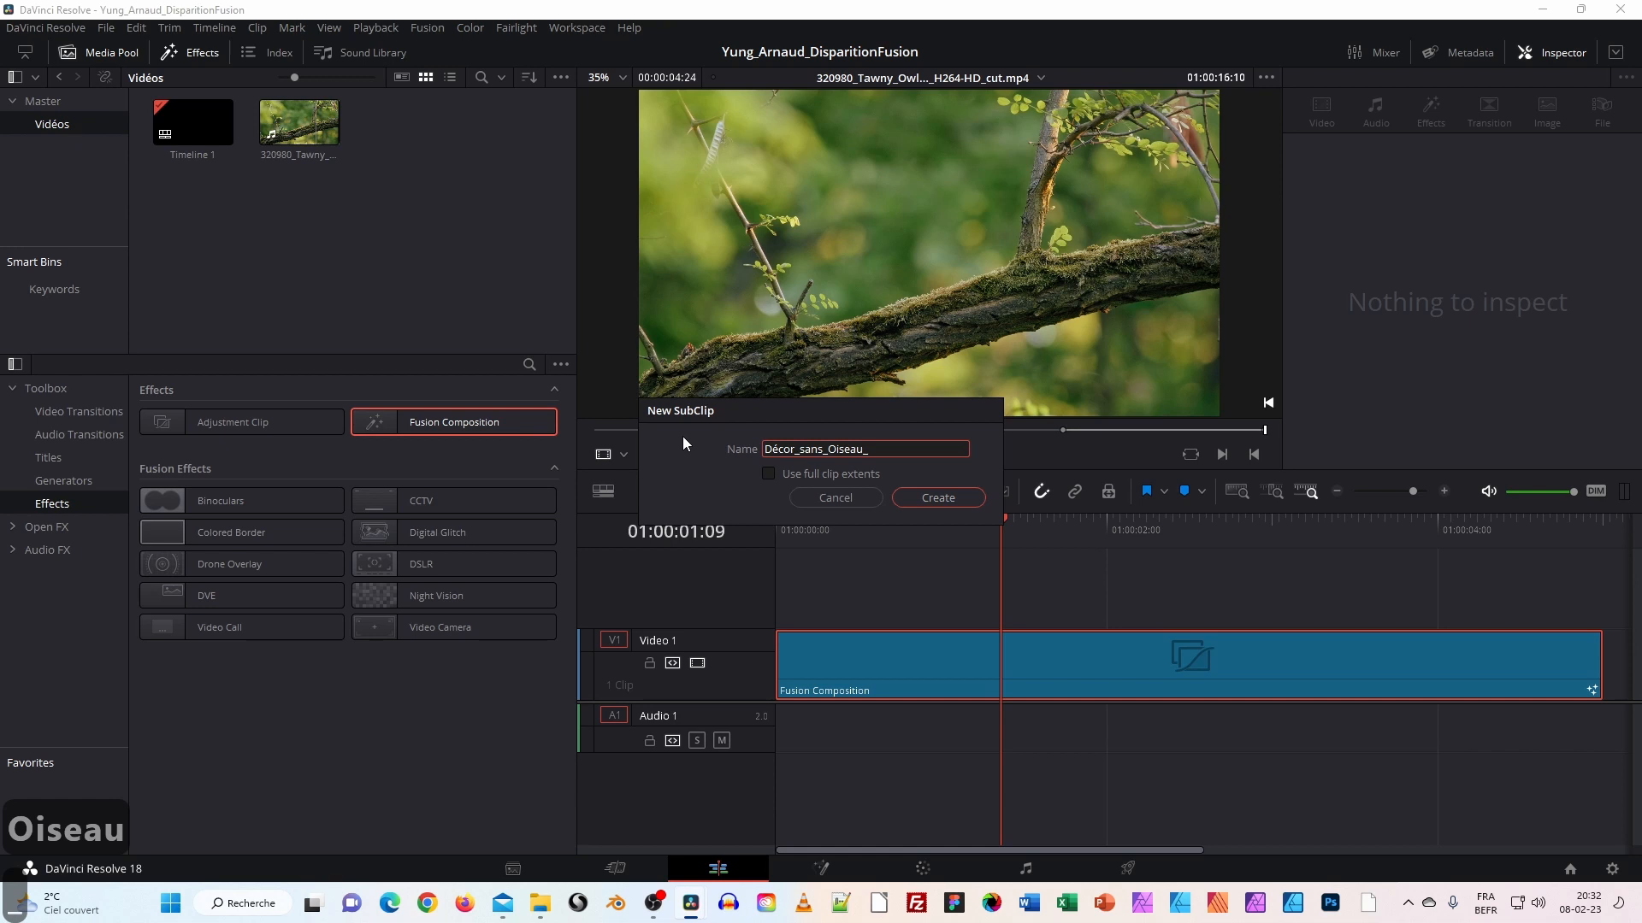
{"action": "type", "text": "sous_"}
{"action": "key", "text": "BackSpace"}
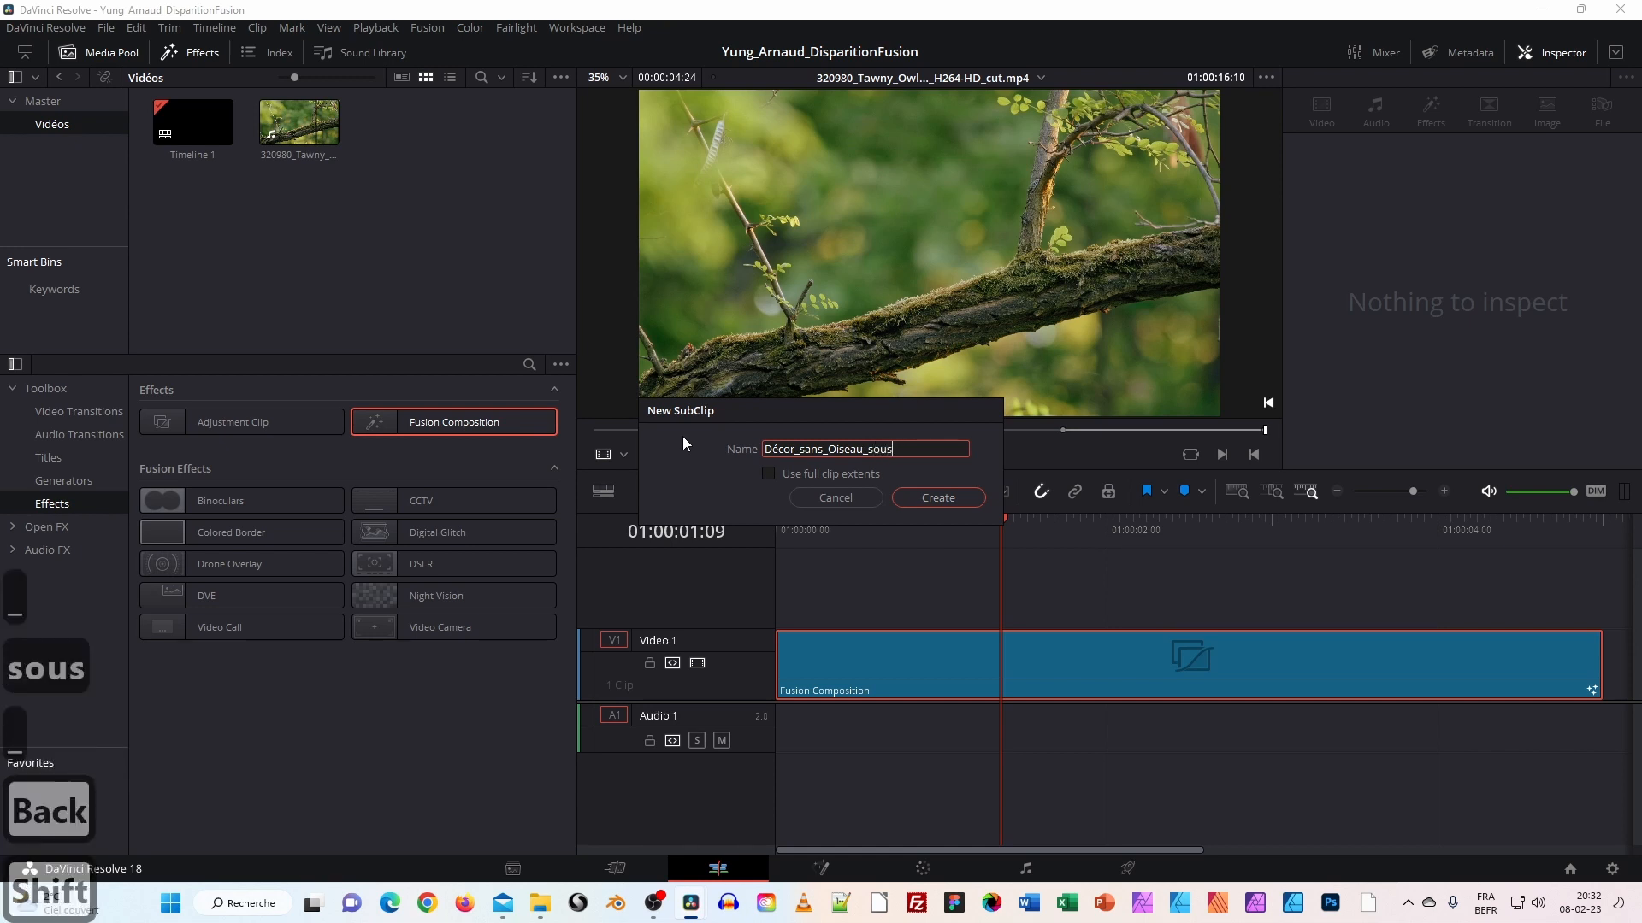
{"action": "type", "text": "Clip"}
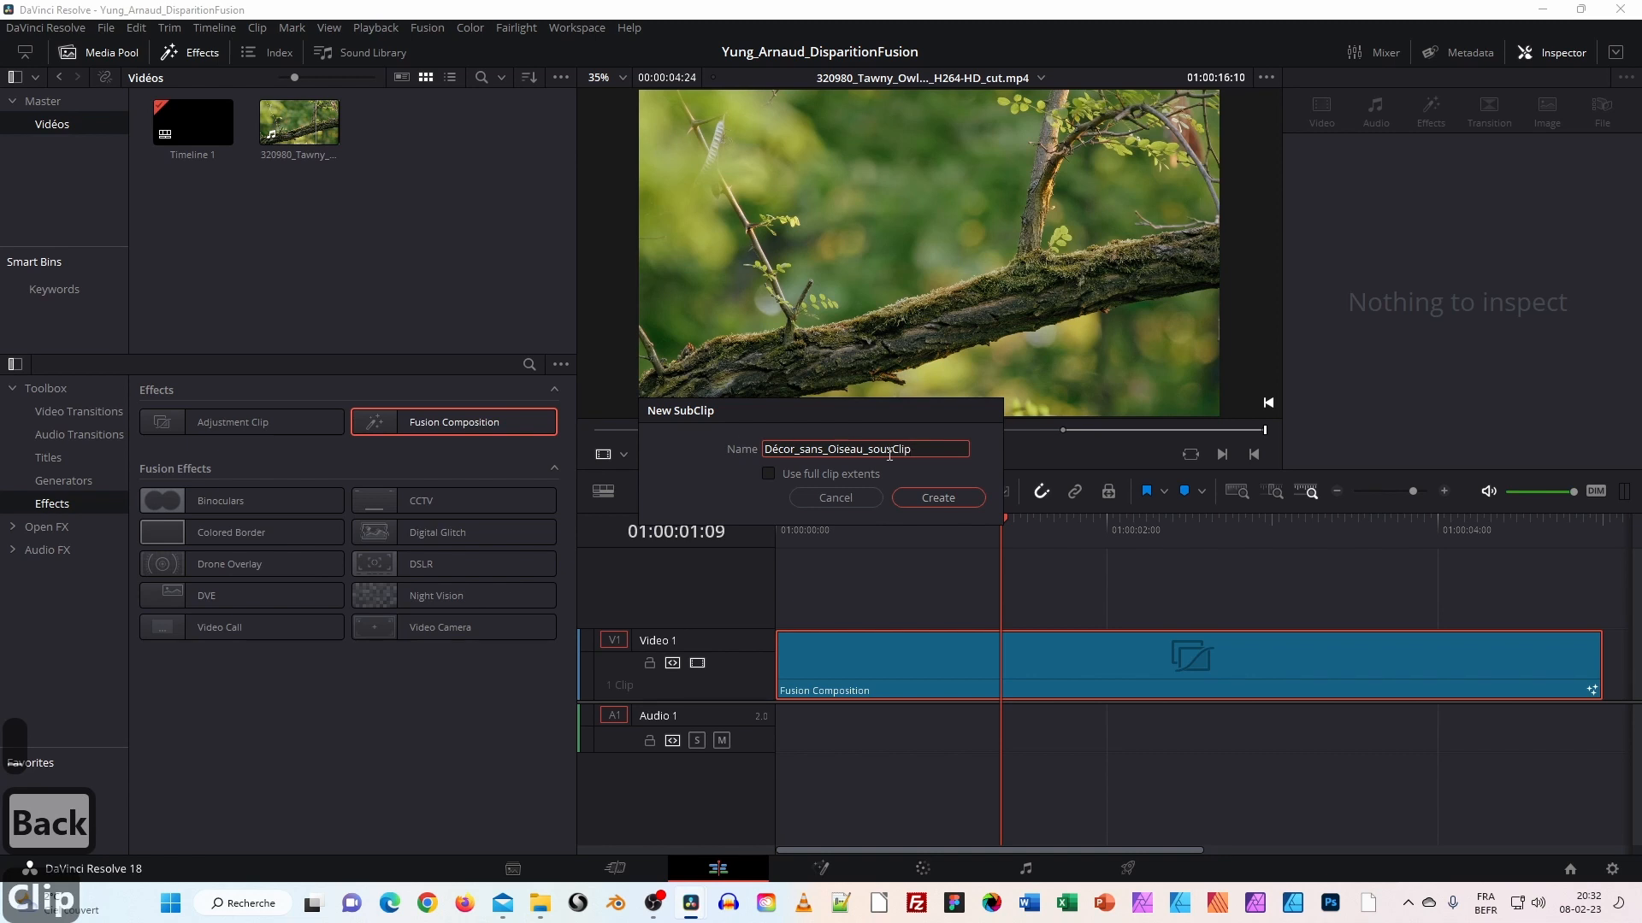
{"action": "left_click", "coordinate": [871, 450]}
{"action": "key", "text": "BackSpace"}
{"action": "type", "text": "S"}
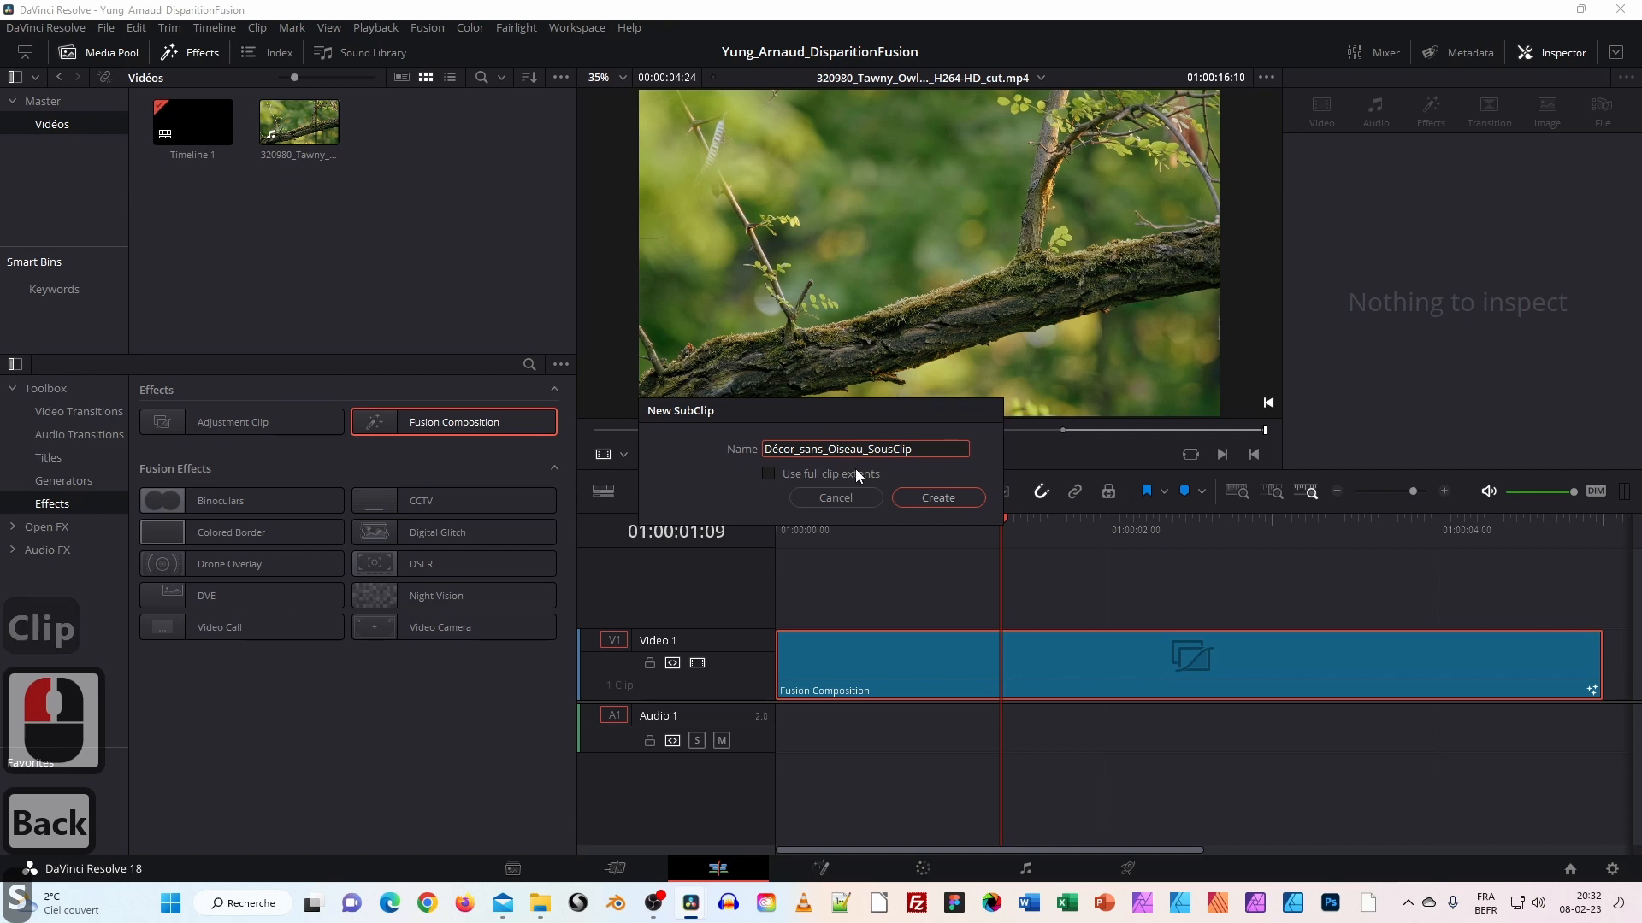
{"action": "left_click", "coordinate": [944, 496]}
{"action": "left_click", "coordinate": [412, 125]}
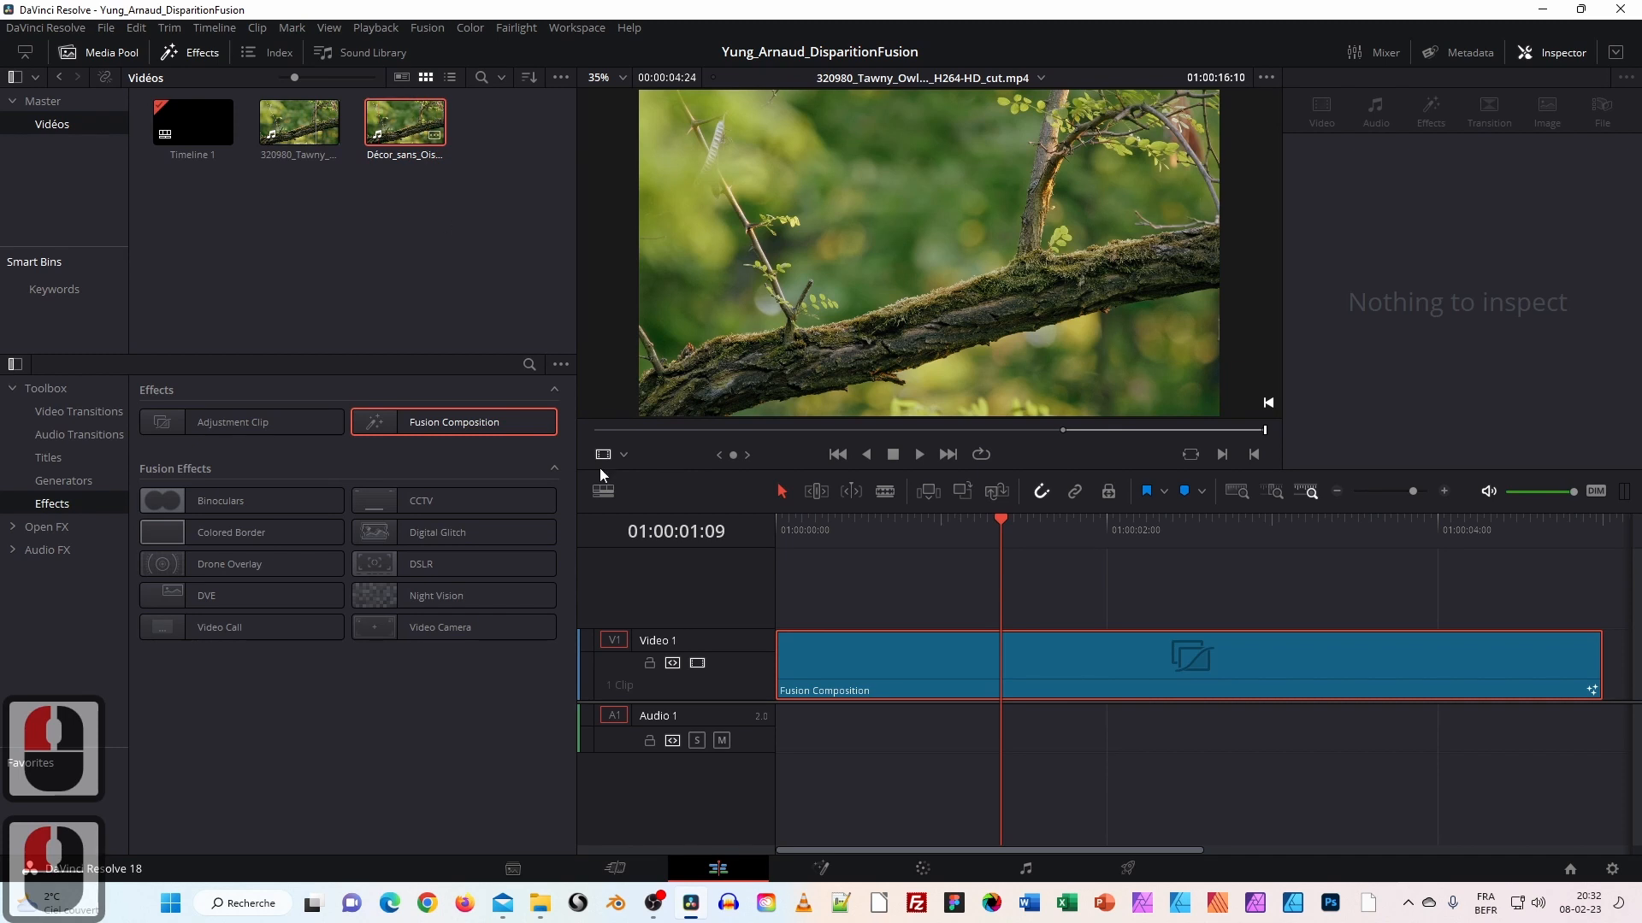
Add Décor_sans_Oiseau_SousClip to the Fusion node graph as a MediaIn1 node.
{"action": "left_click", "coordinate": [819, 868]}
{"action": "left_click_drag", "start_coordinate": [825, 706], "coordinate": [624, 713]}
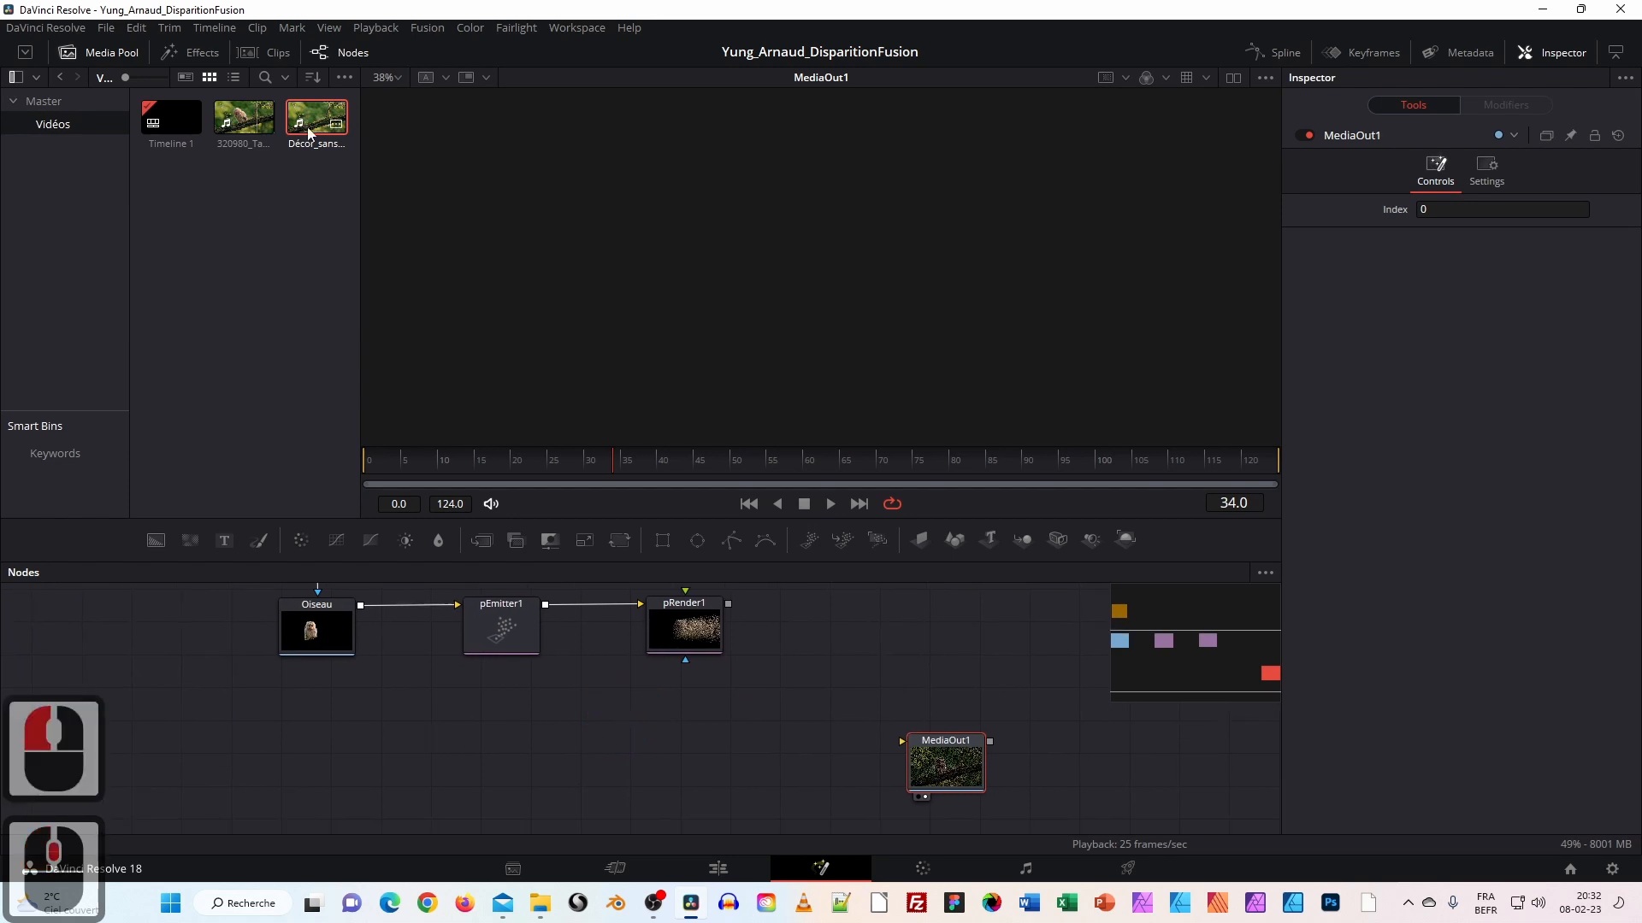
{"action": "left_click_drag", "start_coordinate": [312, 122], "coordinate": [305, 772]}
{"action": "left_click", "coordinate": [305, 773]}
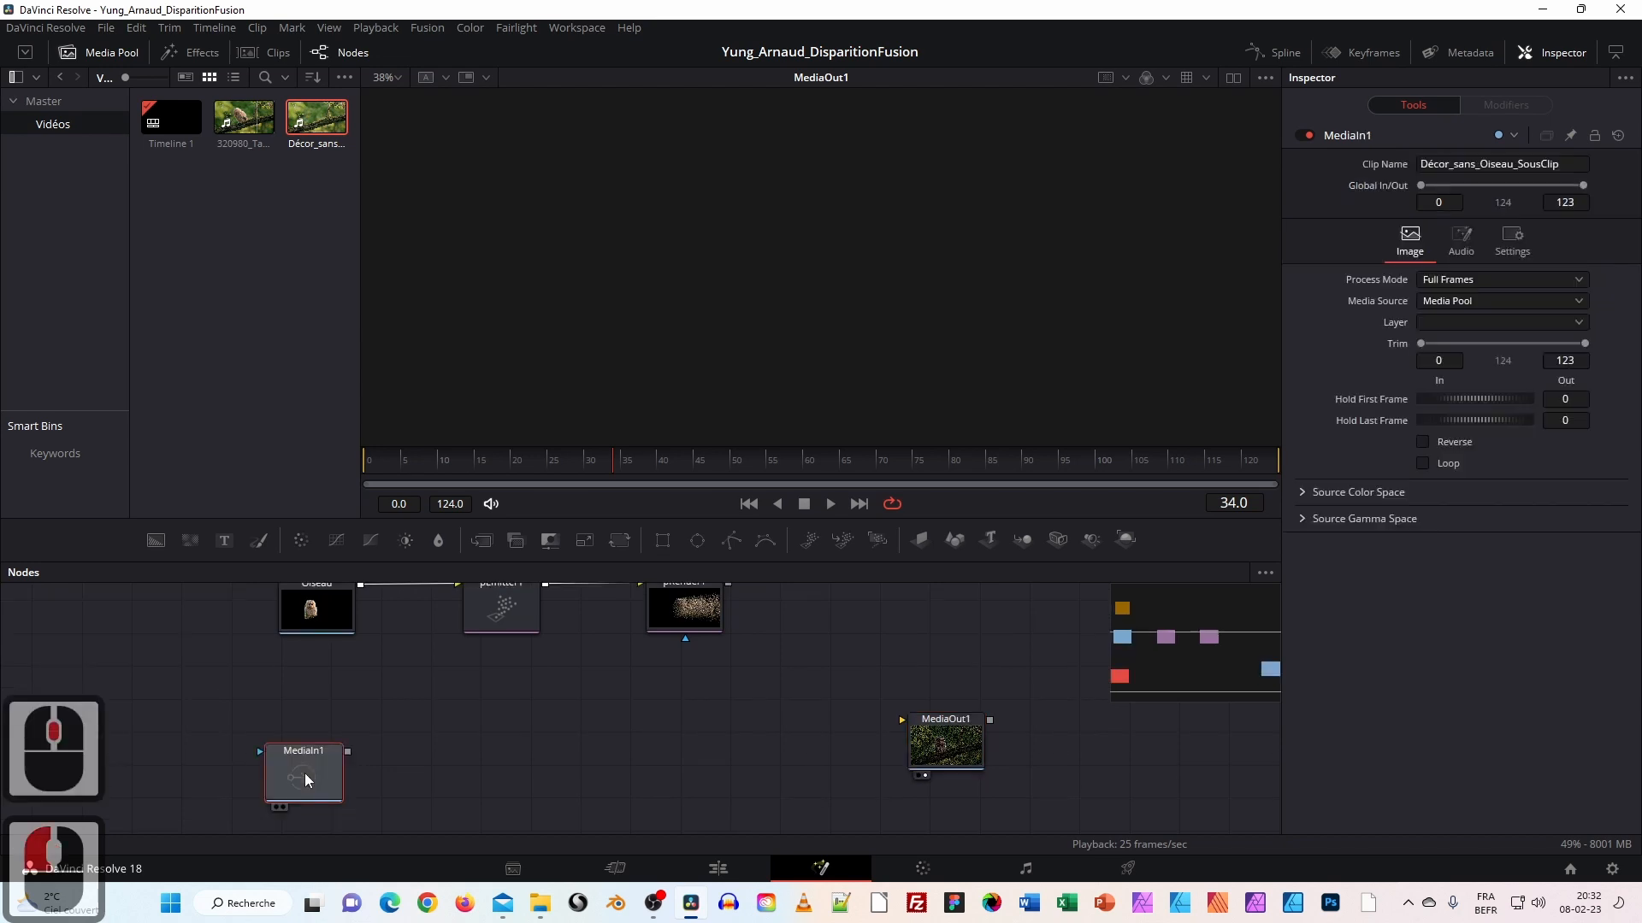
{"action": "left_click_drag", "start_coordinate": [443, 794], "coordinate": [480, 752]}
{"action": "mouse_move", "coordinate": [328, 738]}
{"action": "left_mouse_down"}
{"action": "mouse_move", "coordinate": [359, 744]}
{"action": "mouse_move", "coordinate": [340, 722]}
{"action": "left_mouse_up"}
{"action": "left_click_drag", "start_coordinate": [593, 689], "coordinate": [499, 713]}
{"action": "left_click", "coordinate": [253, 798]}
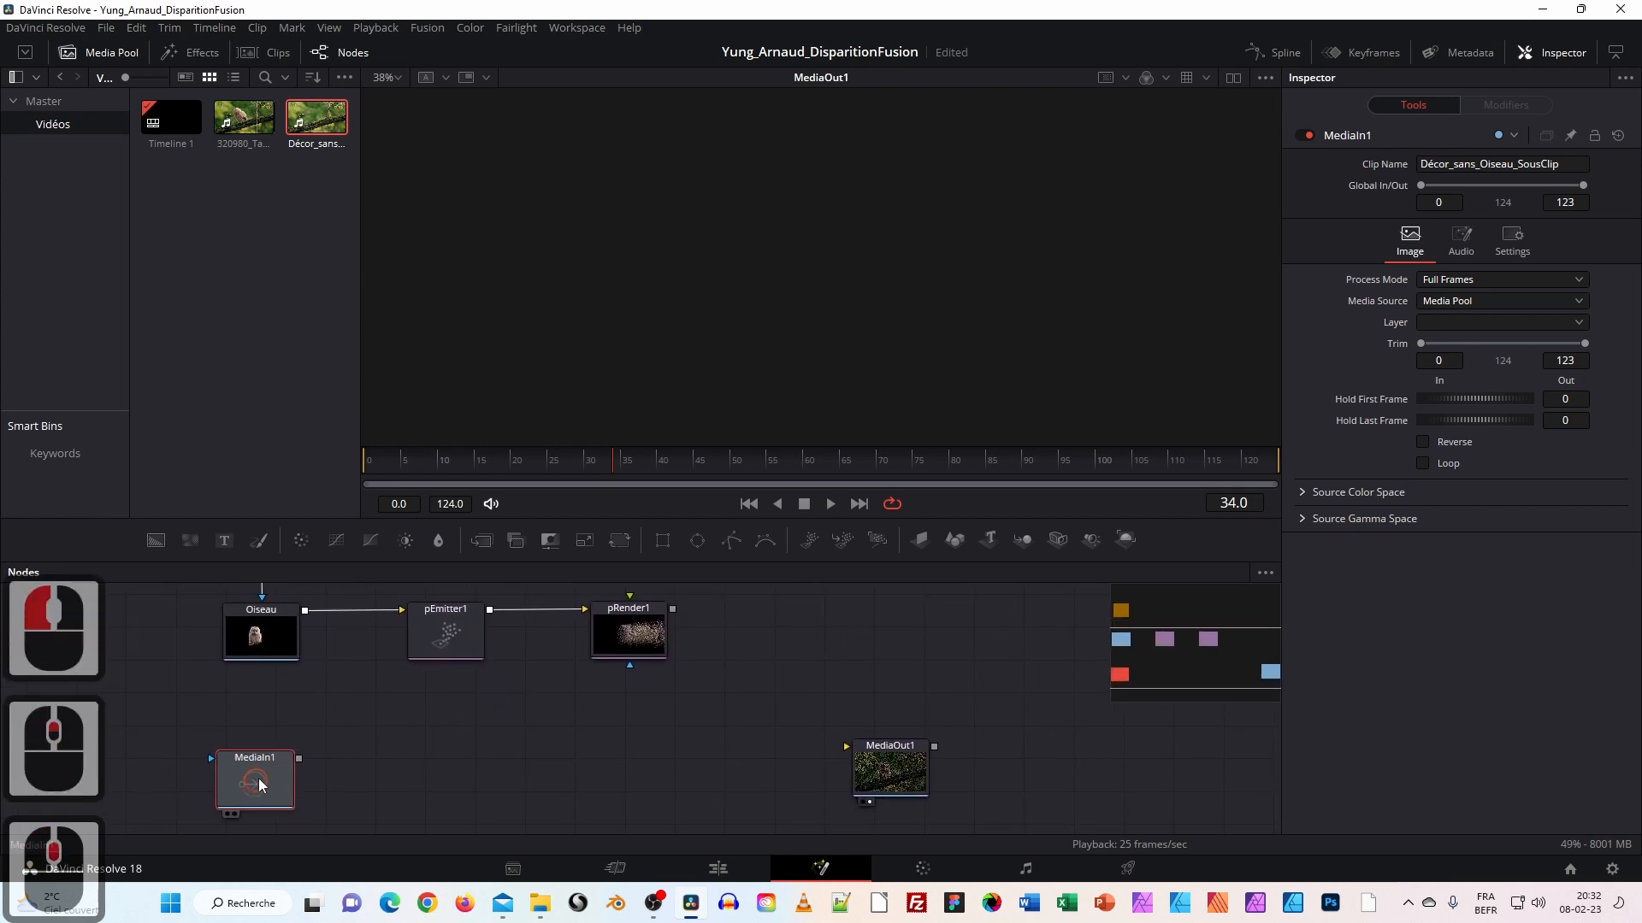
{"action": "left_click", "coordinate": [257, 778]}
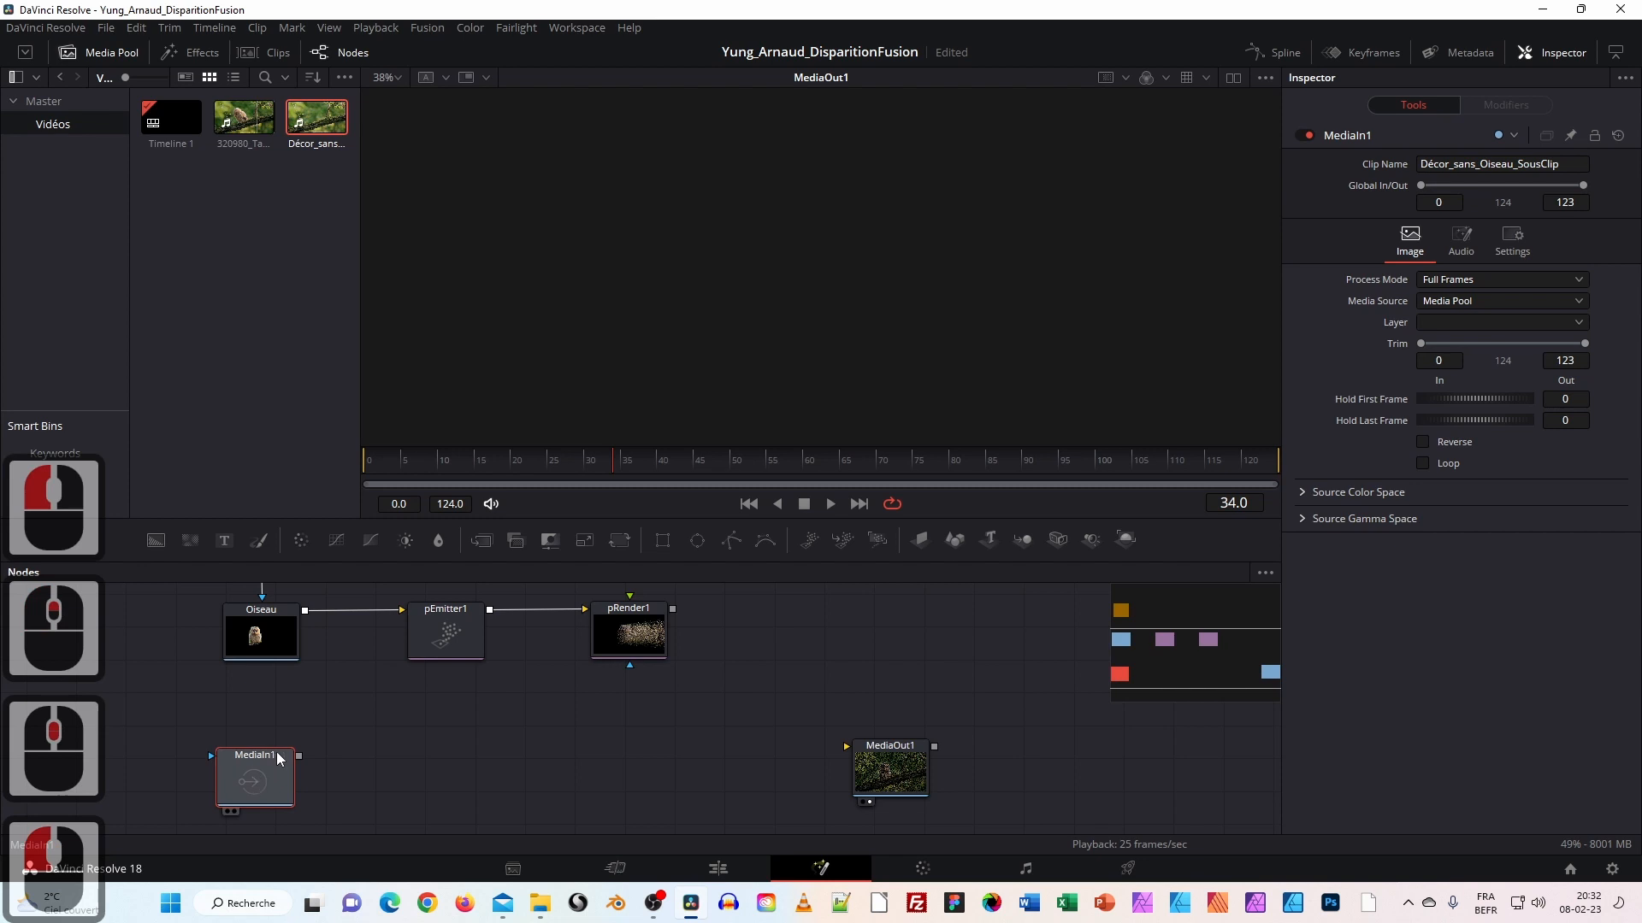
Rename the MediaIn1 node to Fond_Décor and move it slightly lower.
{"action": "right_click", "coordinate": [270, 764]}
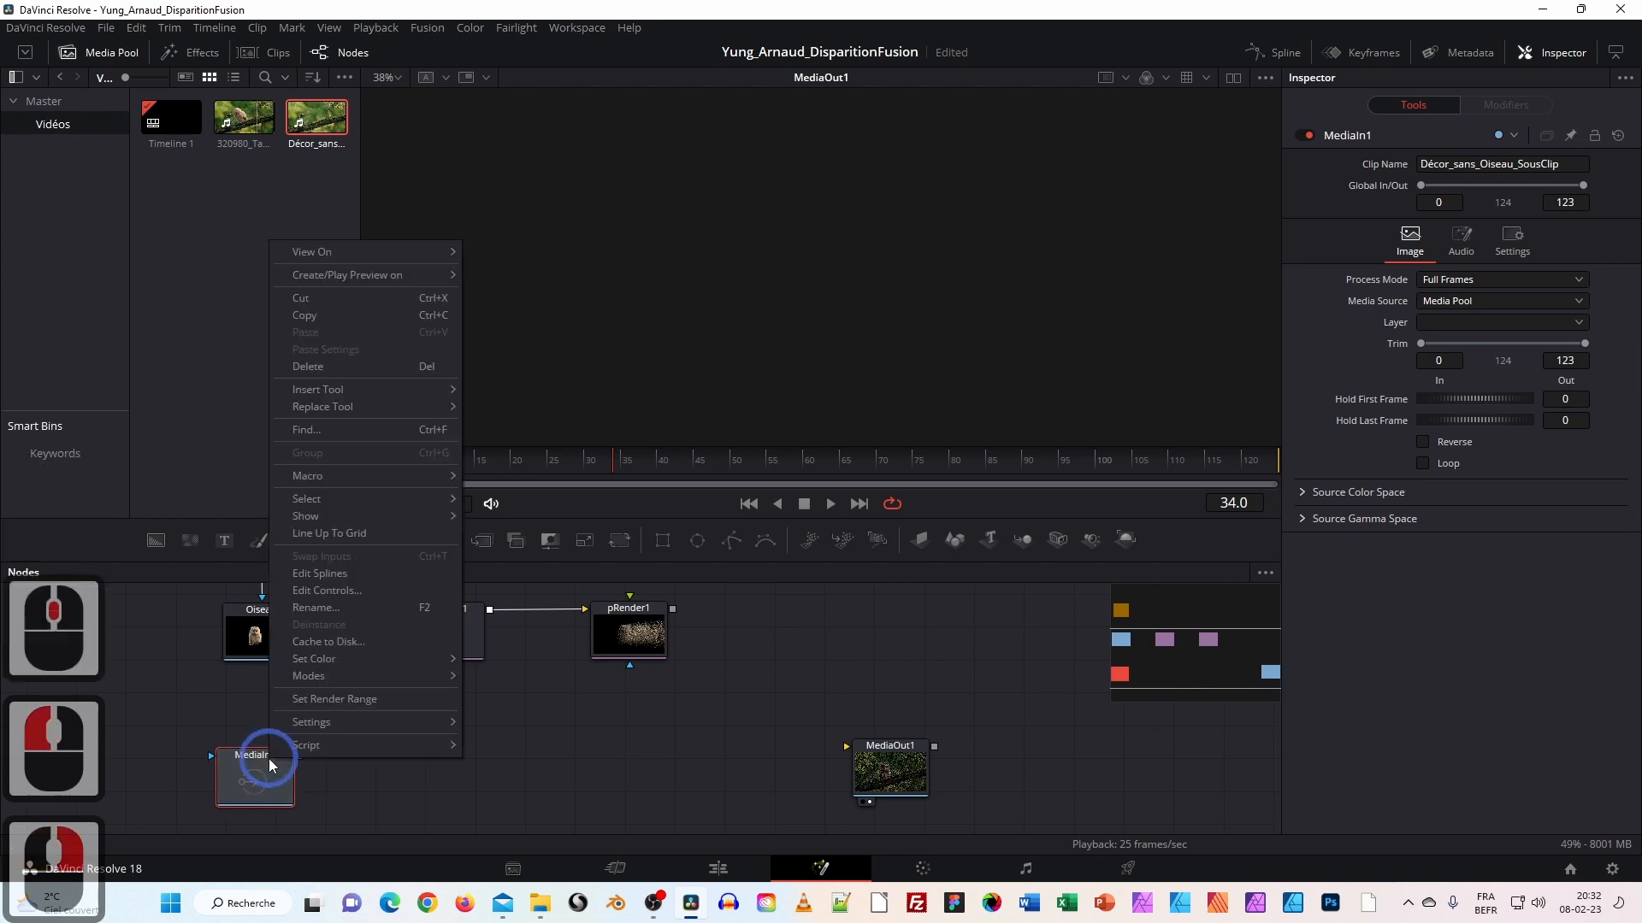
{"action": "left_click", "coordinate": [347, 607]}
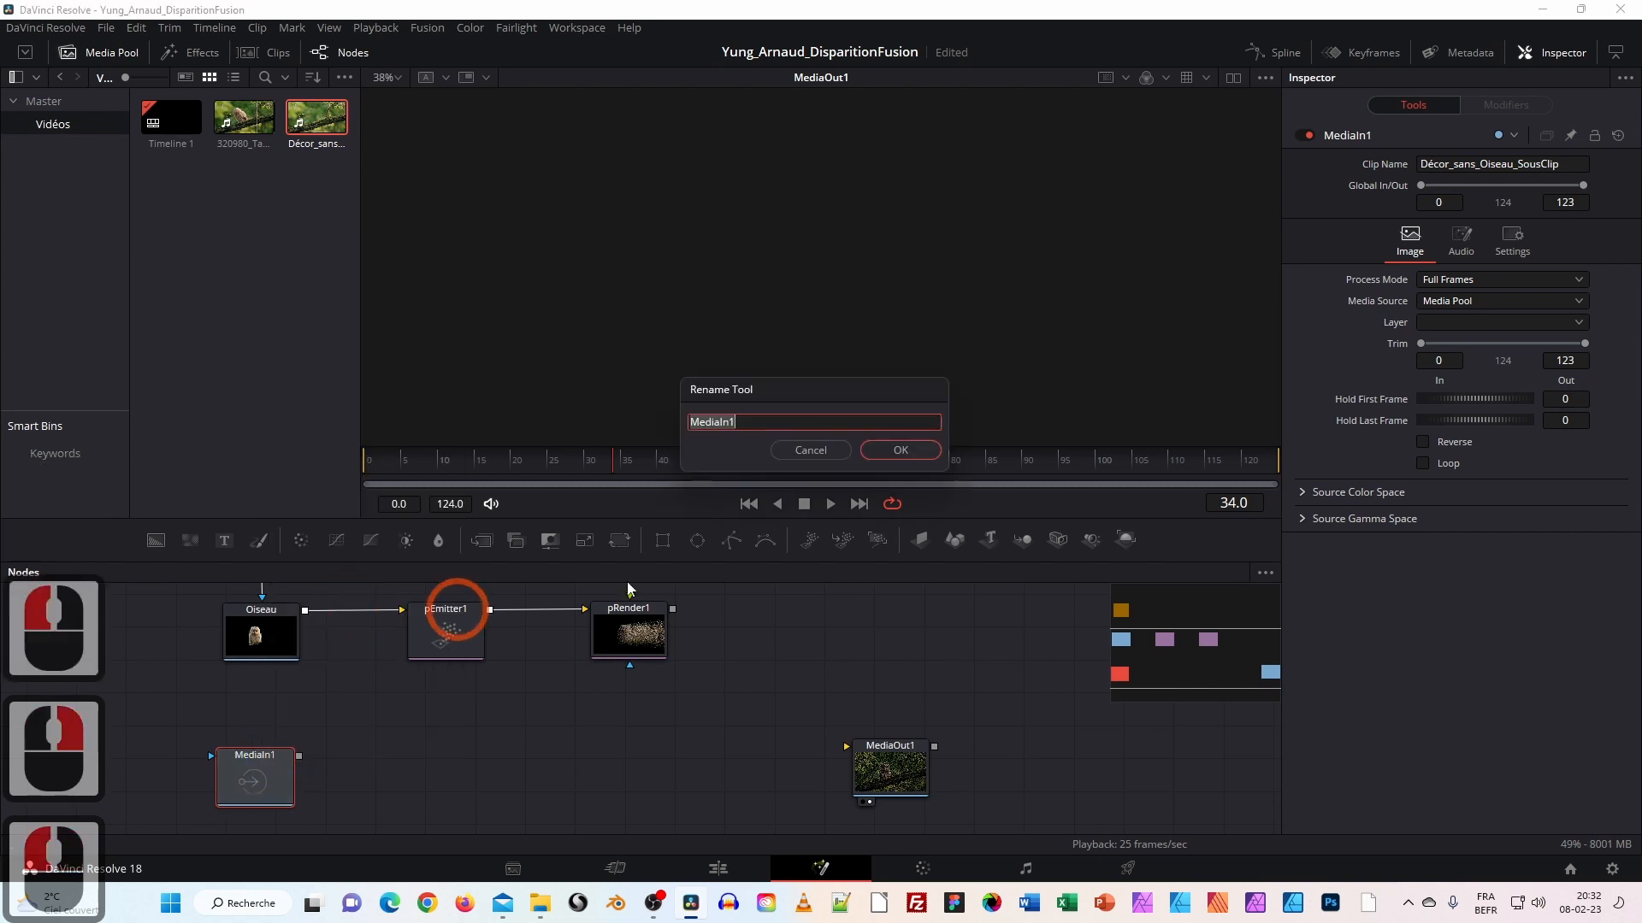
{"action": "left_click_drag", "start_coordinate": [779, 421], "coordinate": [662, 427]}
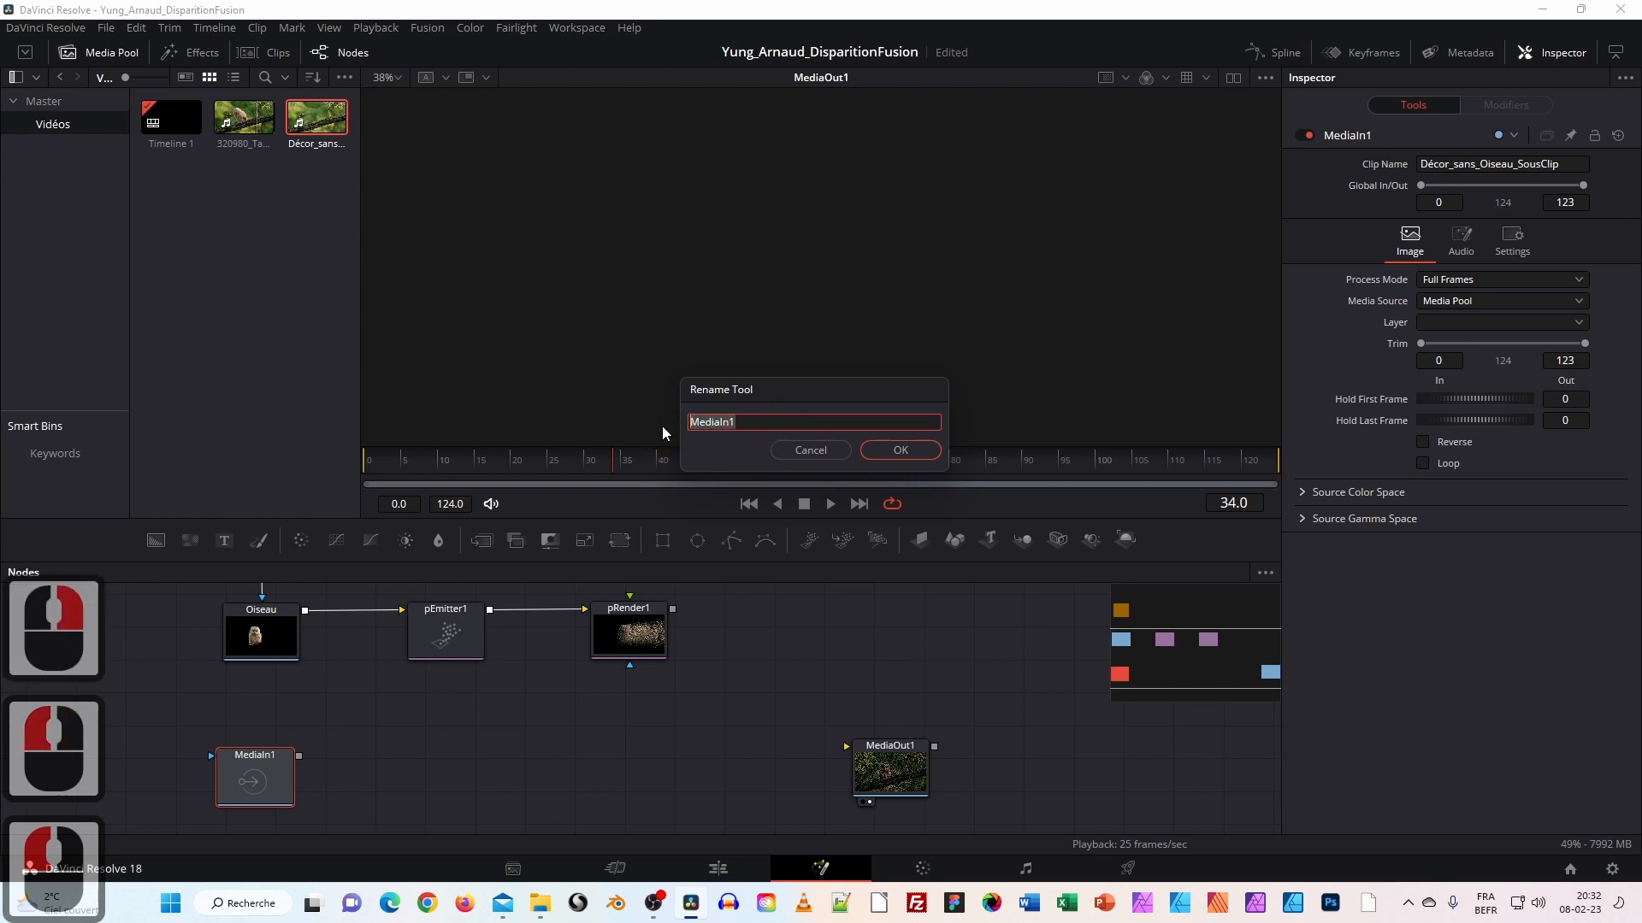
{"action": "type", "text": "Fond_Décor"}
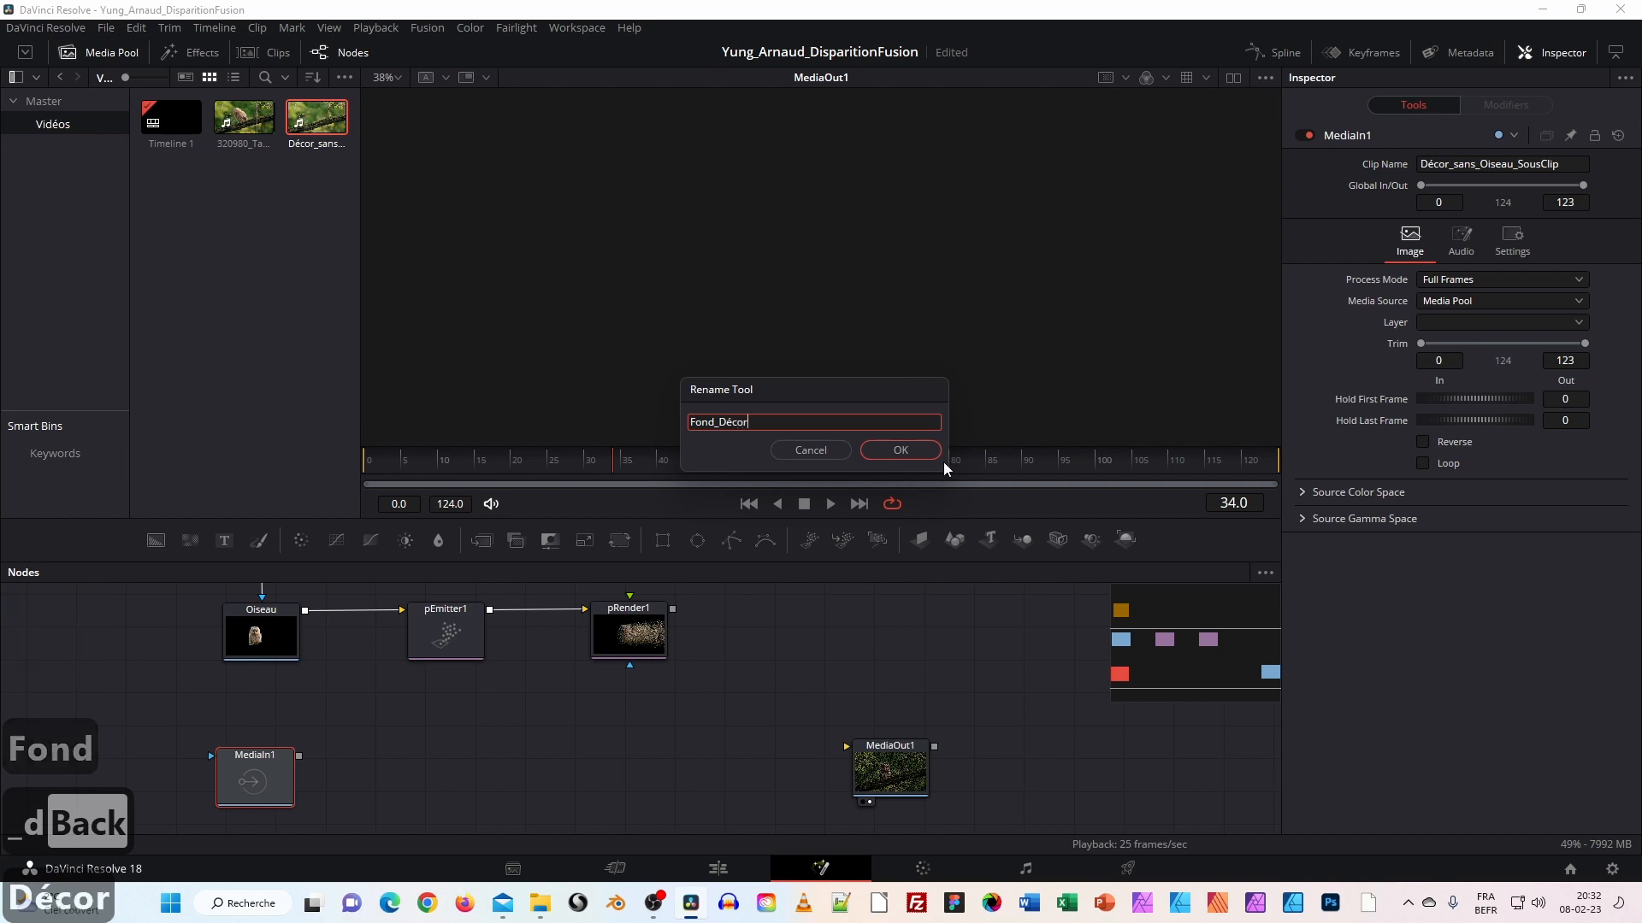
{"action": "left_click", "coordinate": [904, 448]}
{"action": "left_click_drag", "start_coordinate": [215, 756], "coordinate": [214, 794]}
Preview the pRender1 particle output in the viewer at frame 82.
{"action": "left_click_drag", "start_coordinate": [473, 741], "coordinate": [454, 788]}
{"action": "left_click_drag", "start_coordinate": [593, 685], "coordinate": [763, 322]}
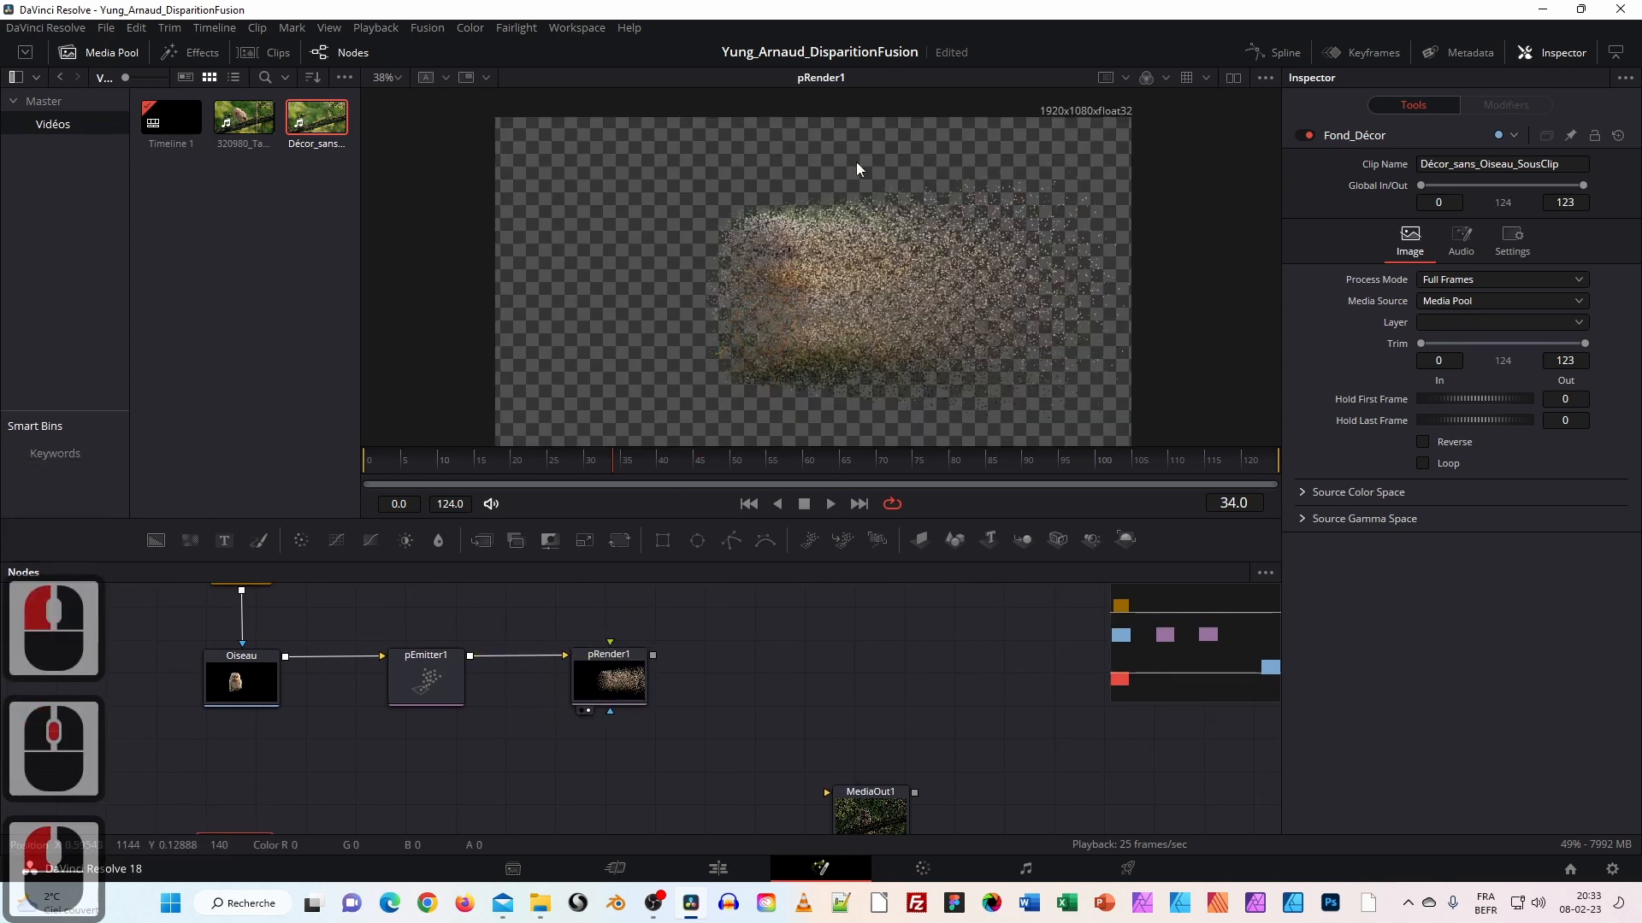
{"action": "left_click_drag", "start_coordinate": [552, 465], "coordinate": [710, 459]}
Show the Fond_Décor background in the viewer, park at frame 0, and bring up the cours folder.
{"action": "left_click_drag", "start_coordinate": [333, 748], "coordinate": [381, 644]}
{"action": "left_click_drag", "start_coordinate": [281, 736], "coordinate": [641, 305]}
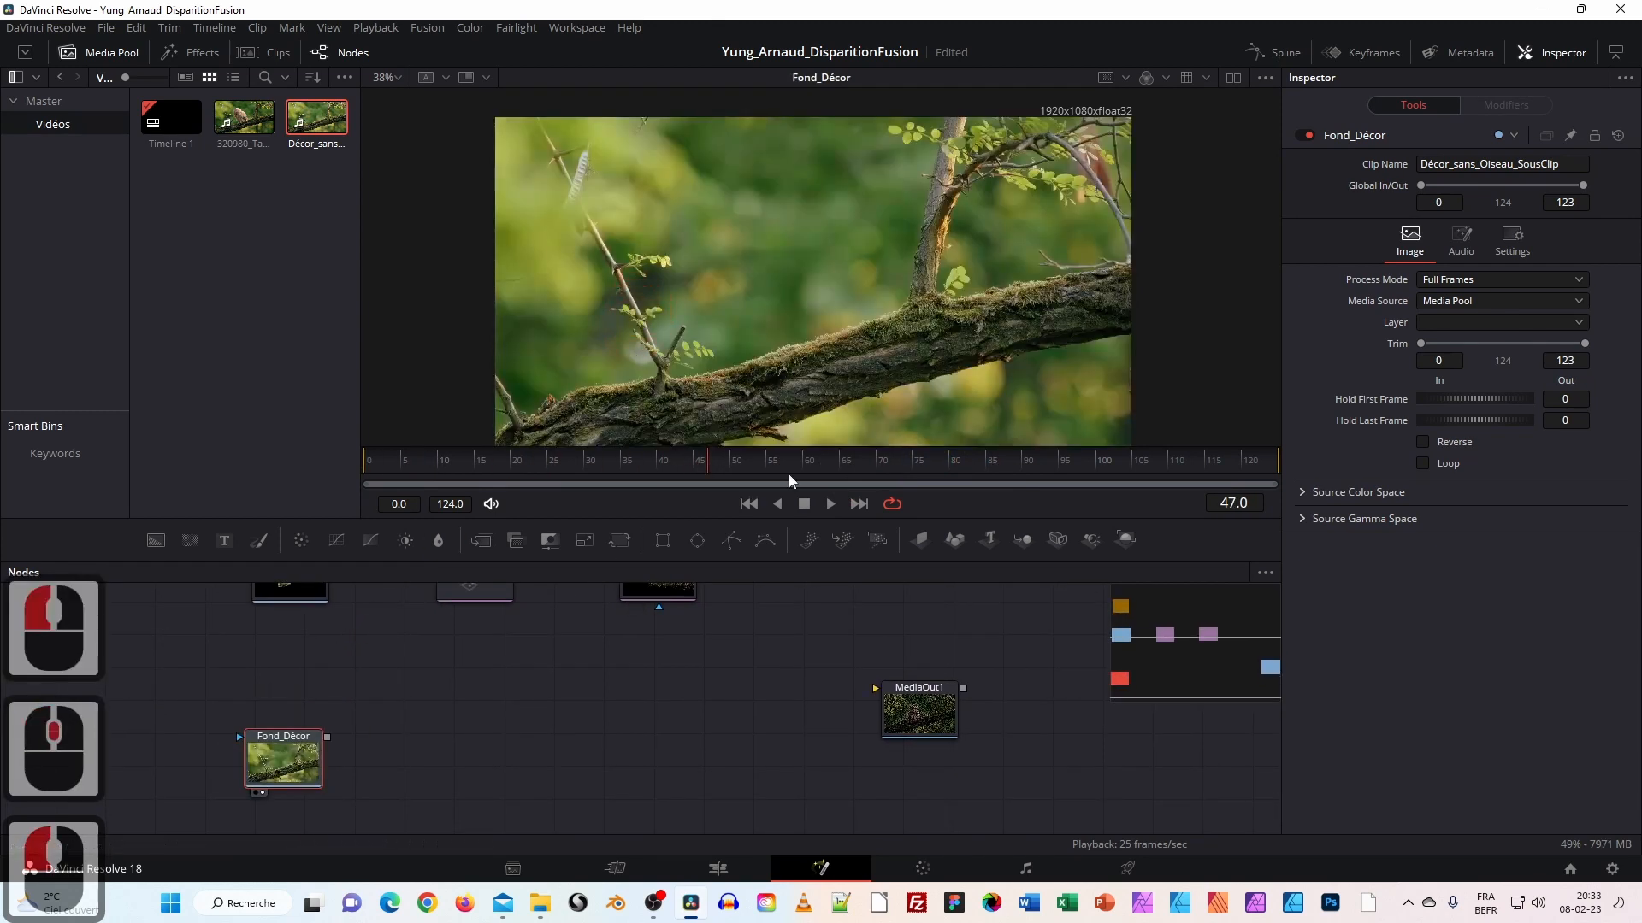
{"action": "left_click_drag", "start_coordinate": [485, 458], "coordinate": [1084, 468]}
{"action": "left_click", "coordinate": [535, 470]}
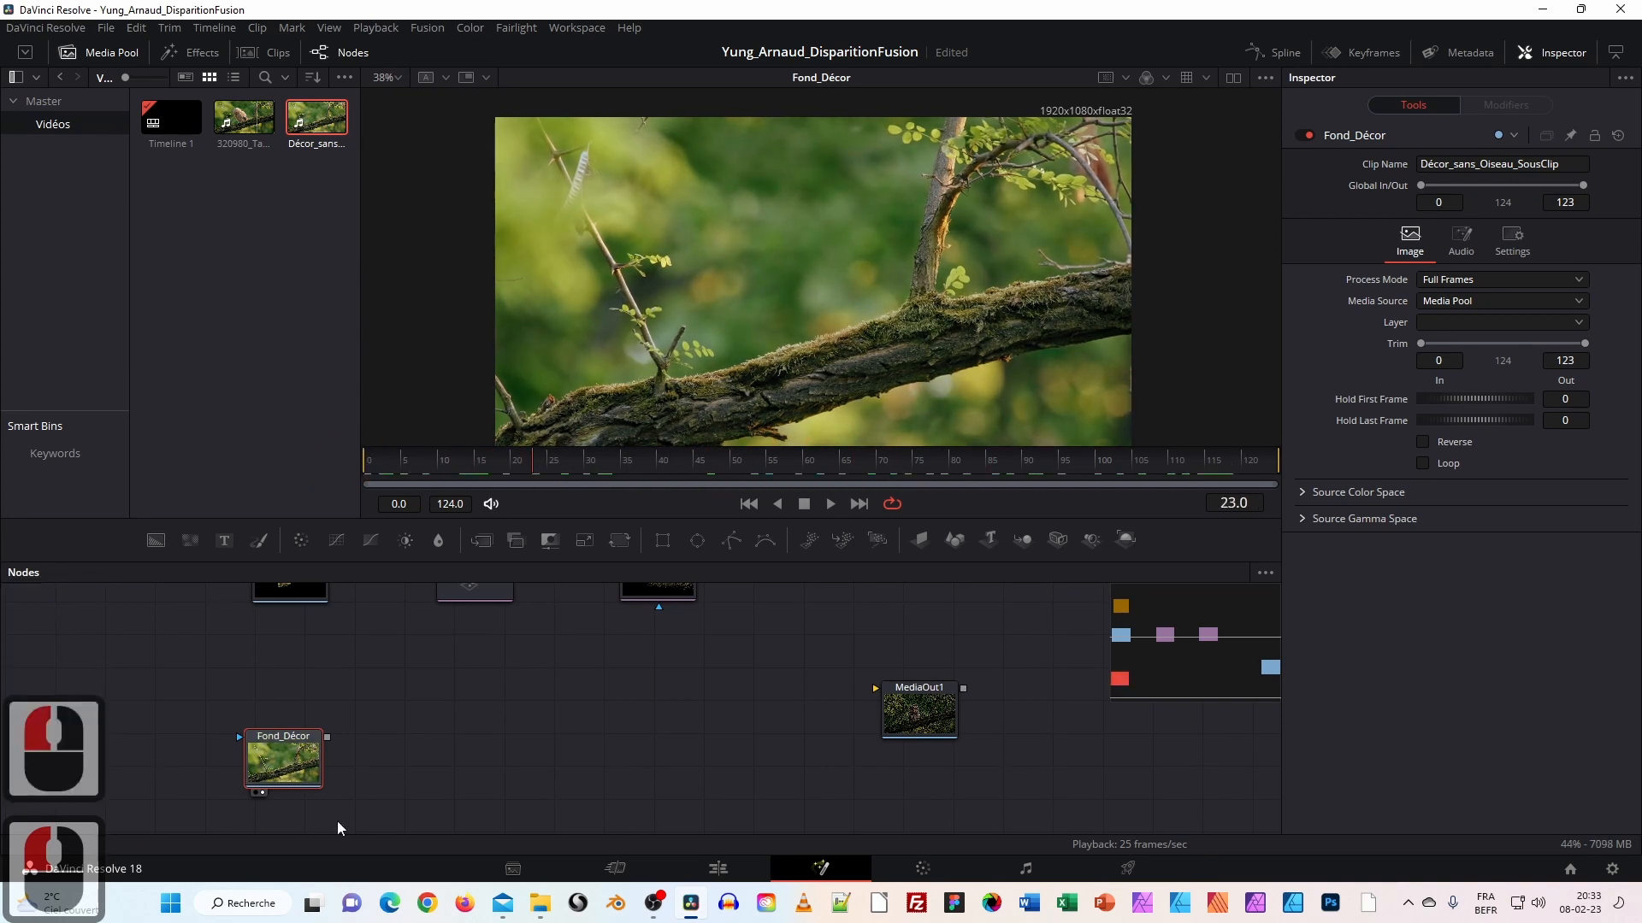
{"action": "left_click_drag", "start_coordinate": [538, 477], "coordinate": [359, 462]}
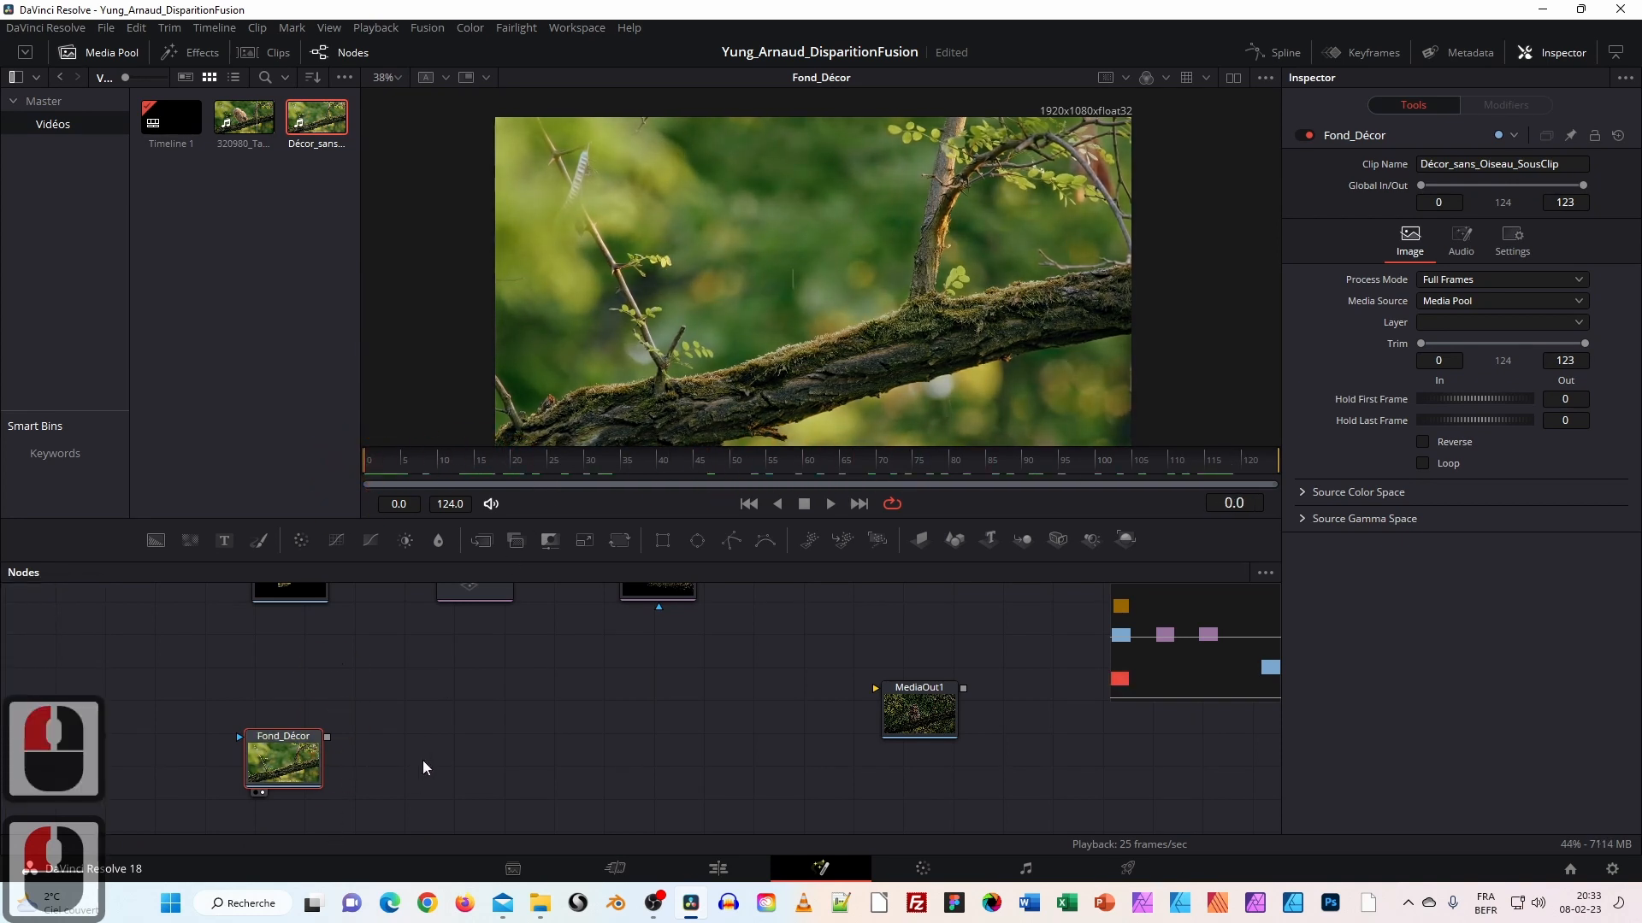
{"action": "left_click", "coordinate": [540, 903]}
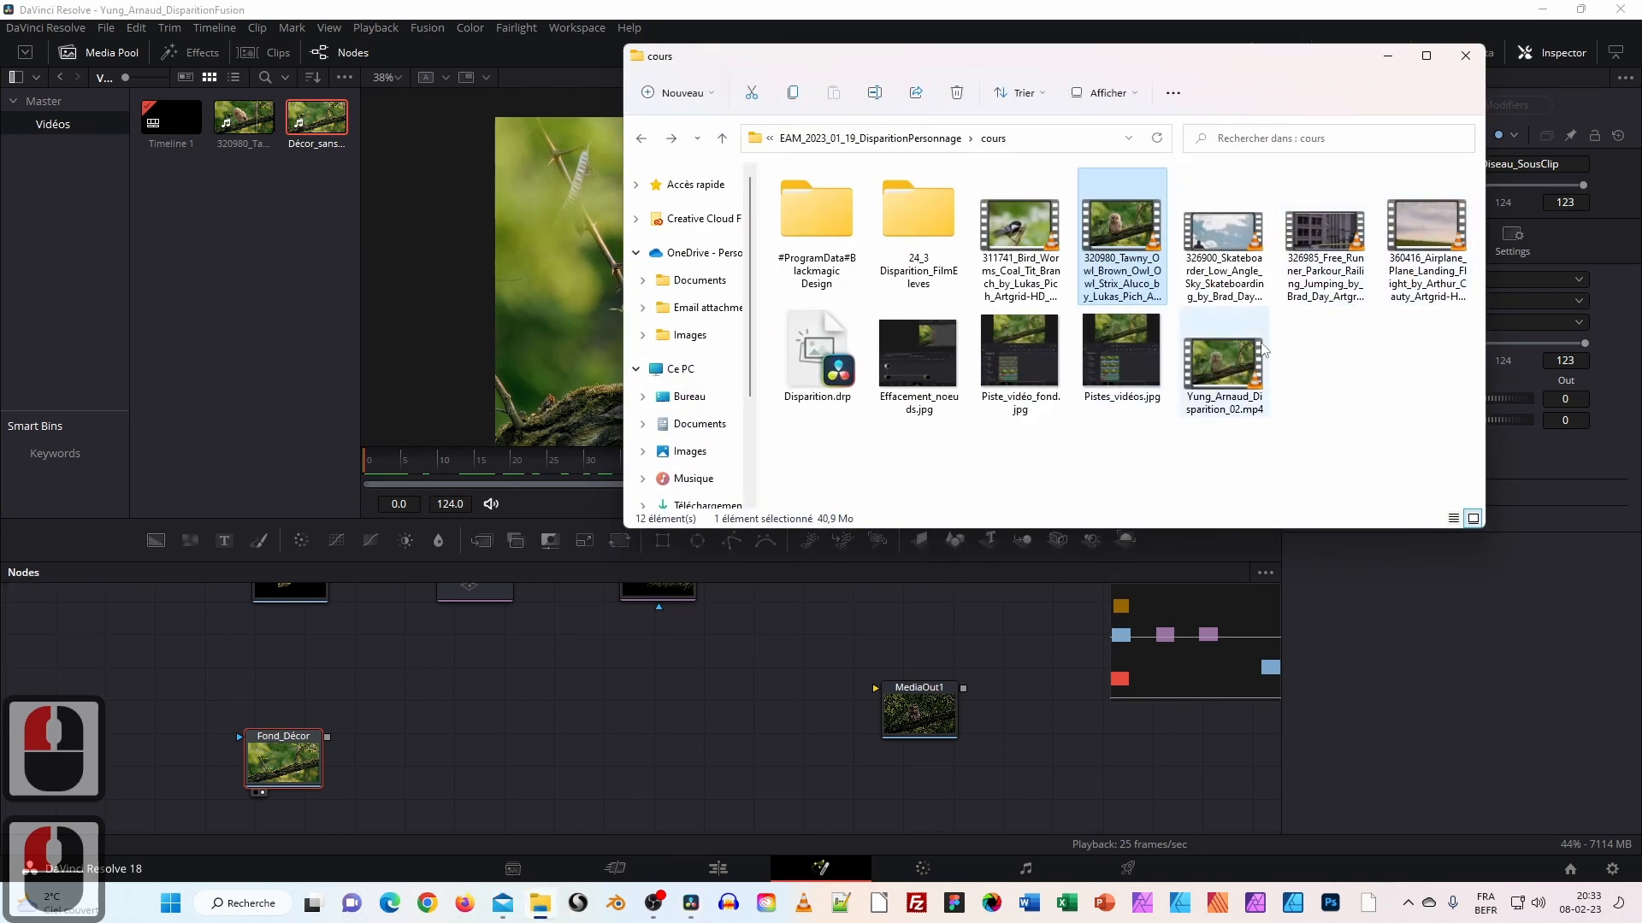
{"action": "double_click", "coordinate": [1223, 367]}
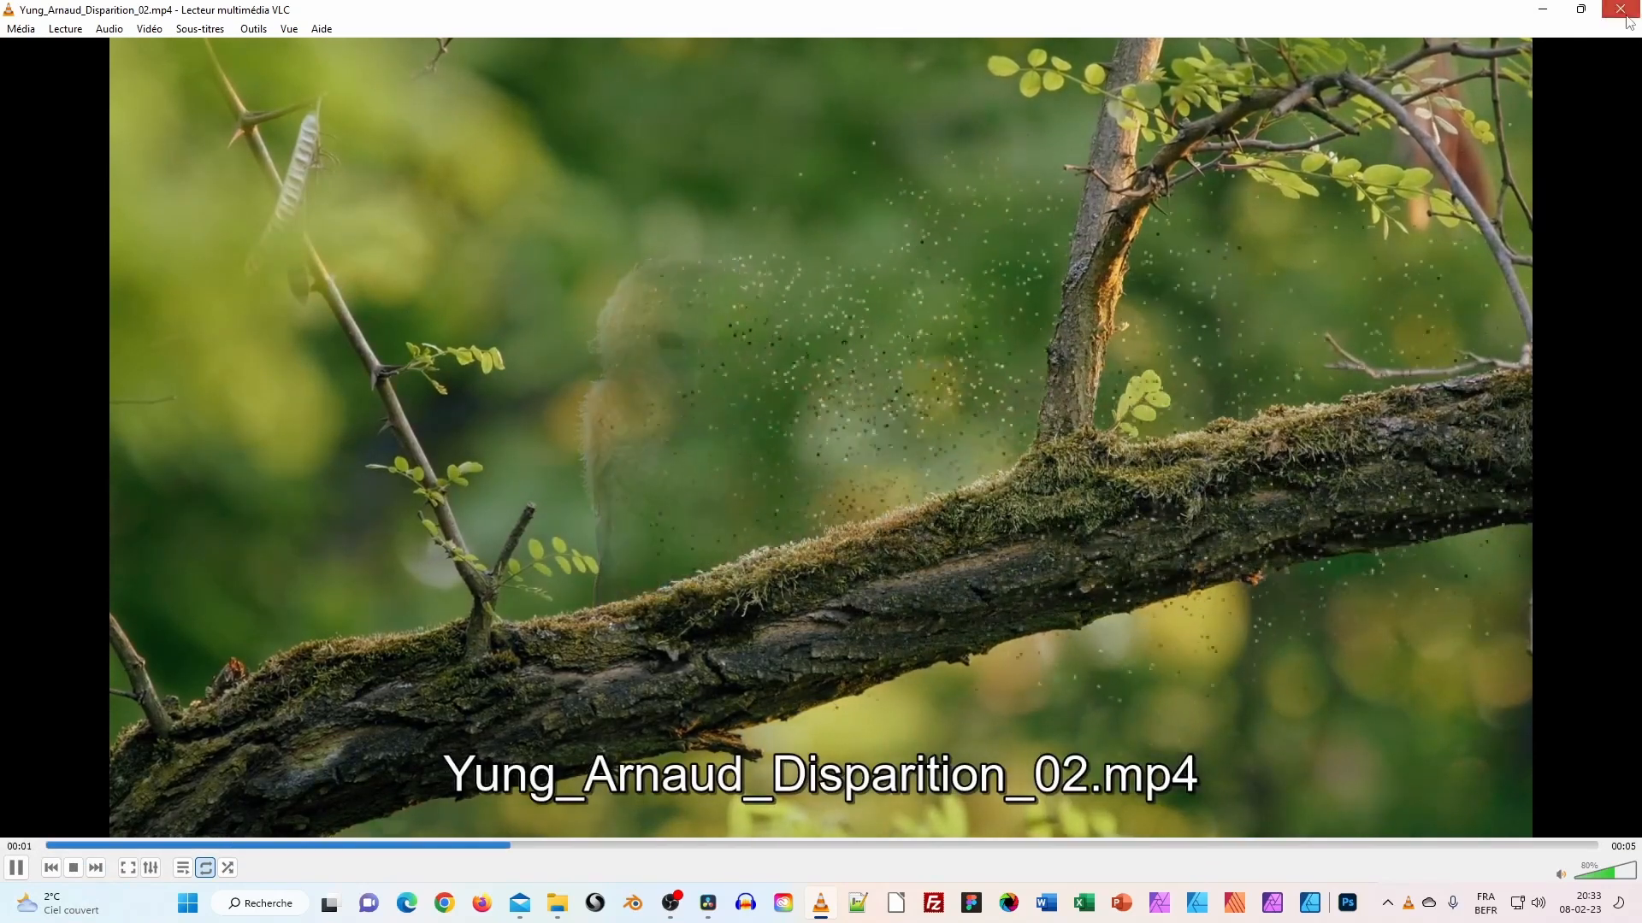
{"action": "left_click", "coordinate": [1619, 8]}
{"action": "left_click", "coordinate": [879, 622]}
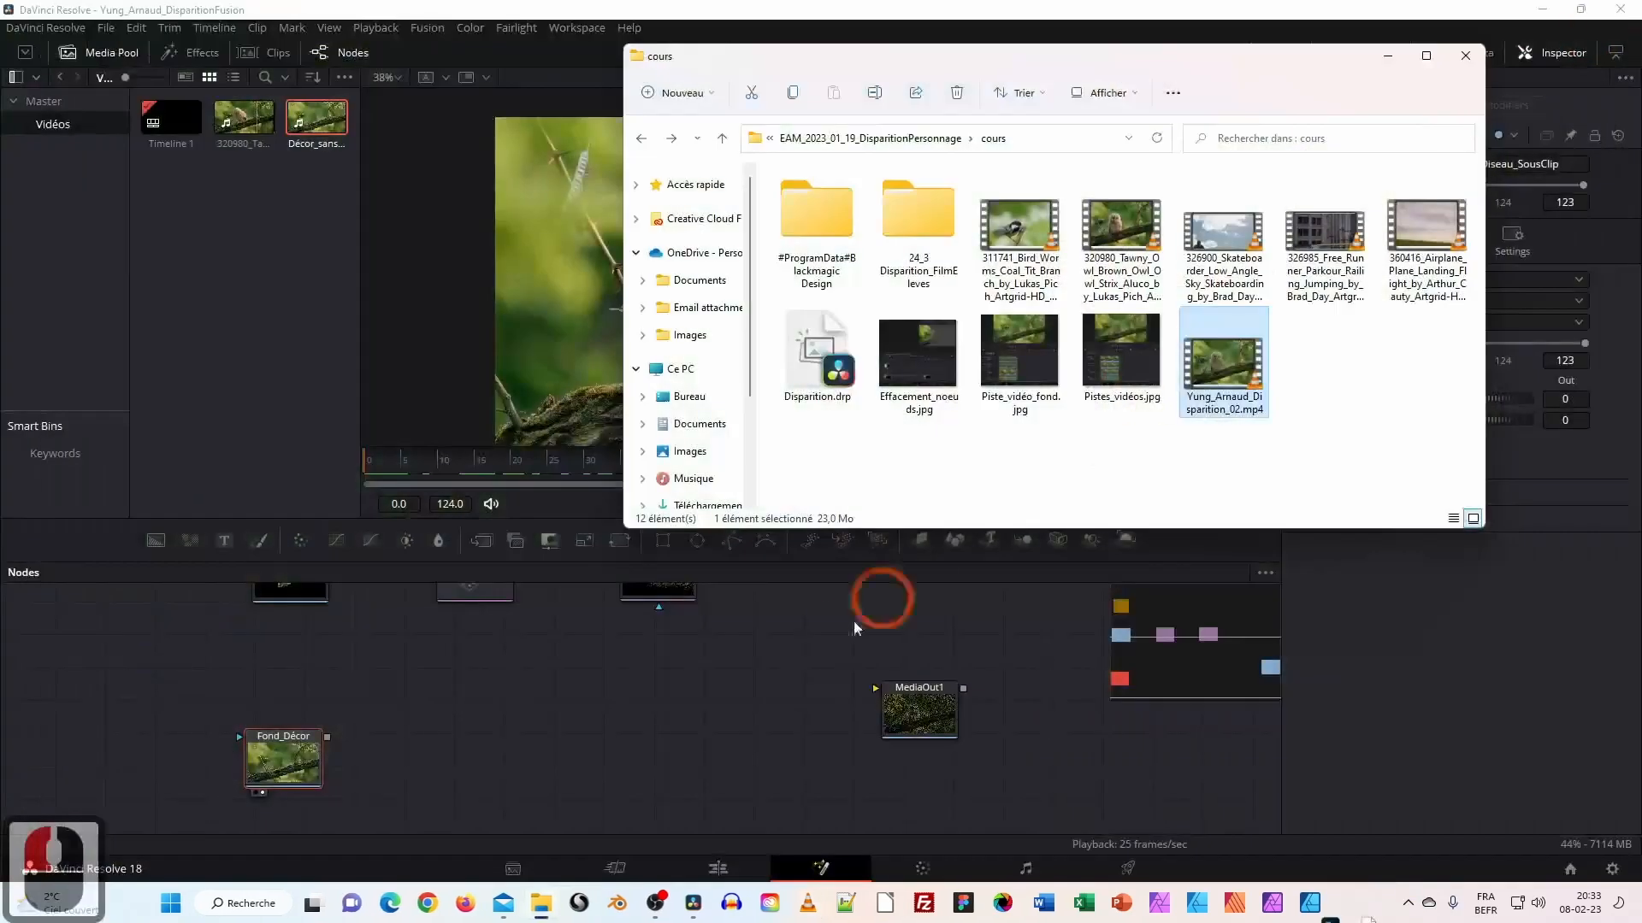
{"action": "left_click", "coordinate": [1388, 56]}
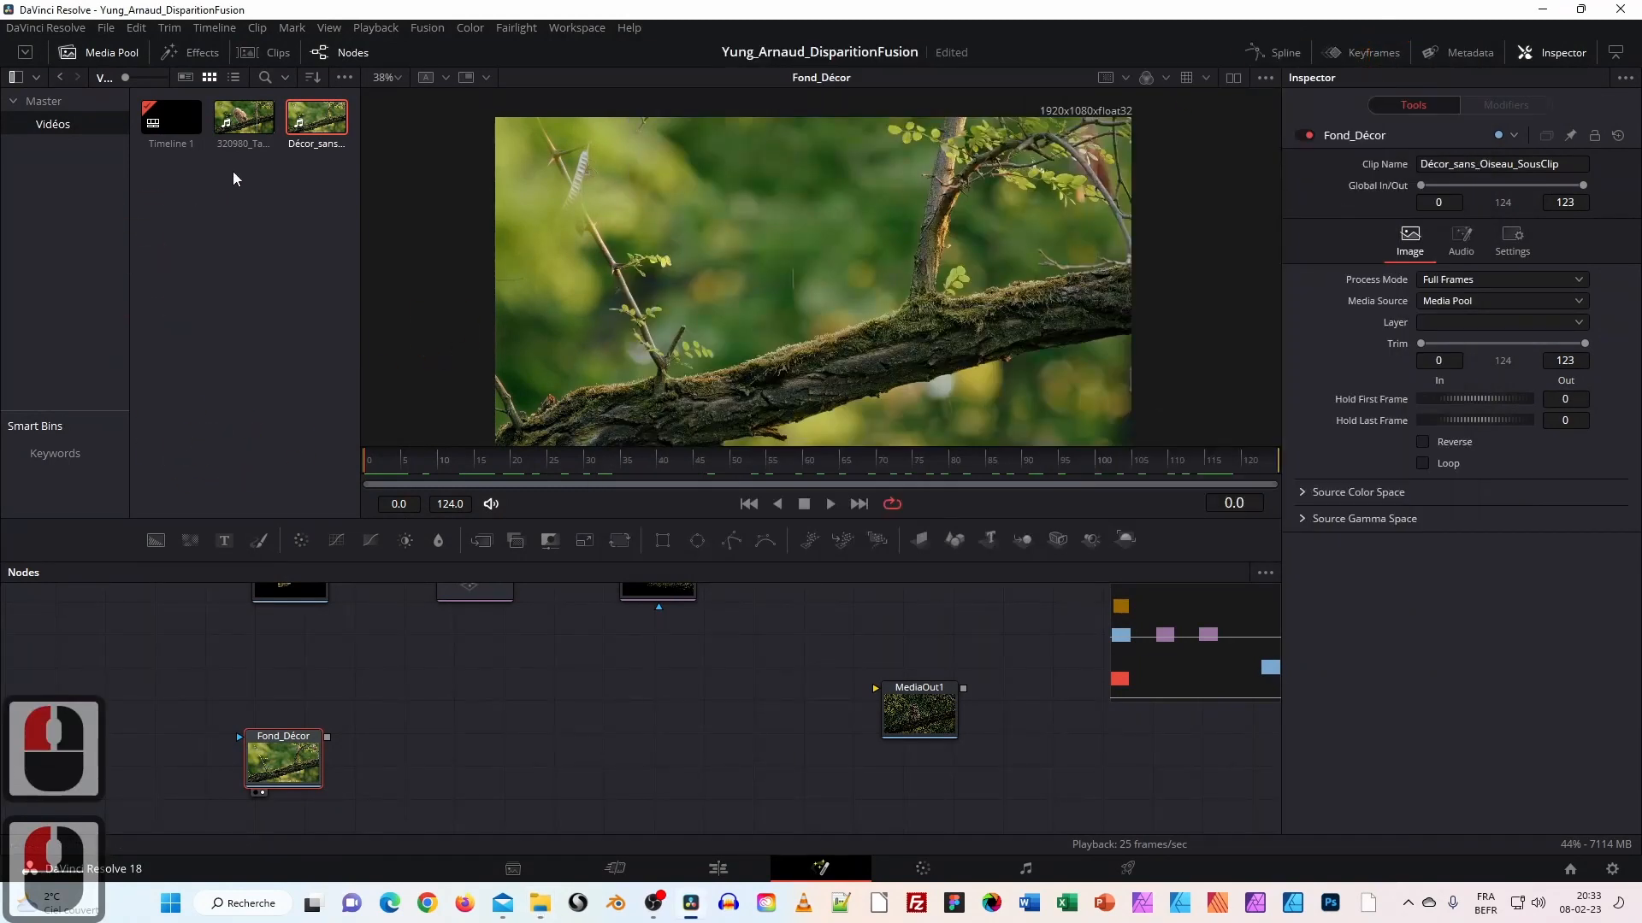
Drag the owl clip from the Media Pool into the node graph as a new MediaIn1 node.
{"action": "left_click_drag", "start_coordinate": [302, 761], "coordinate": [311, 779]}
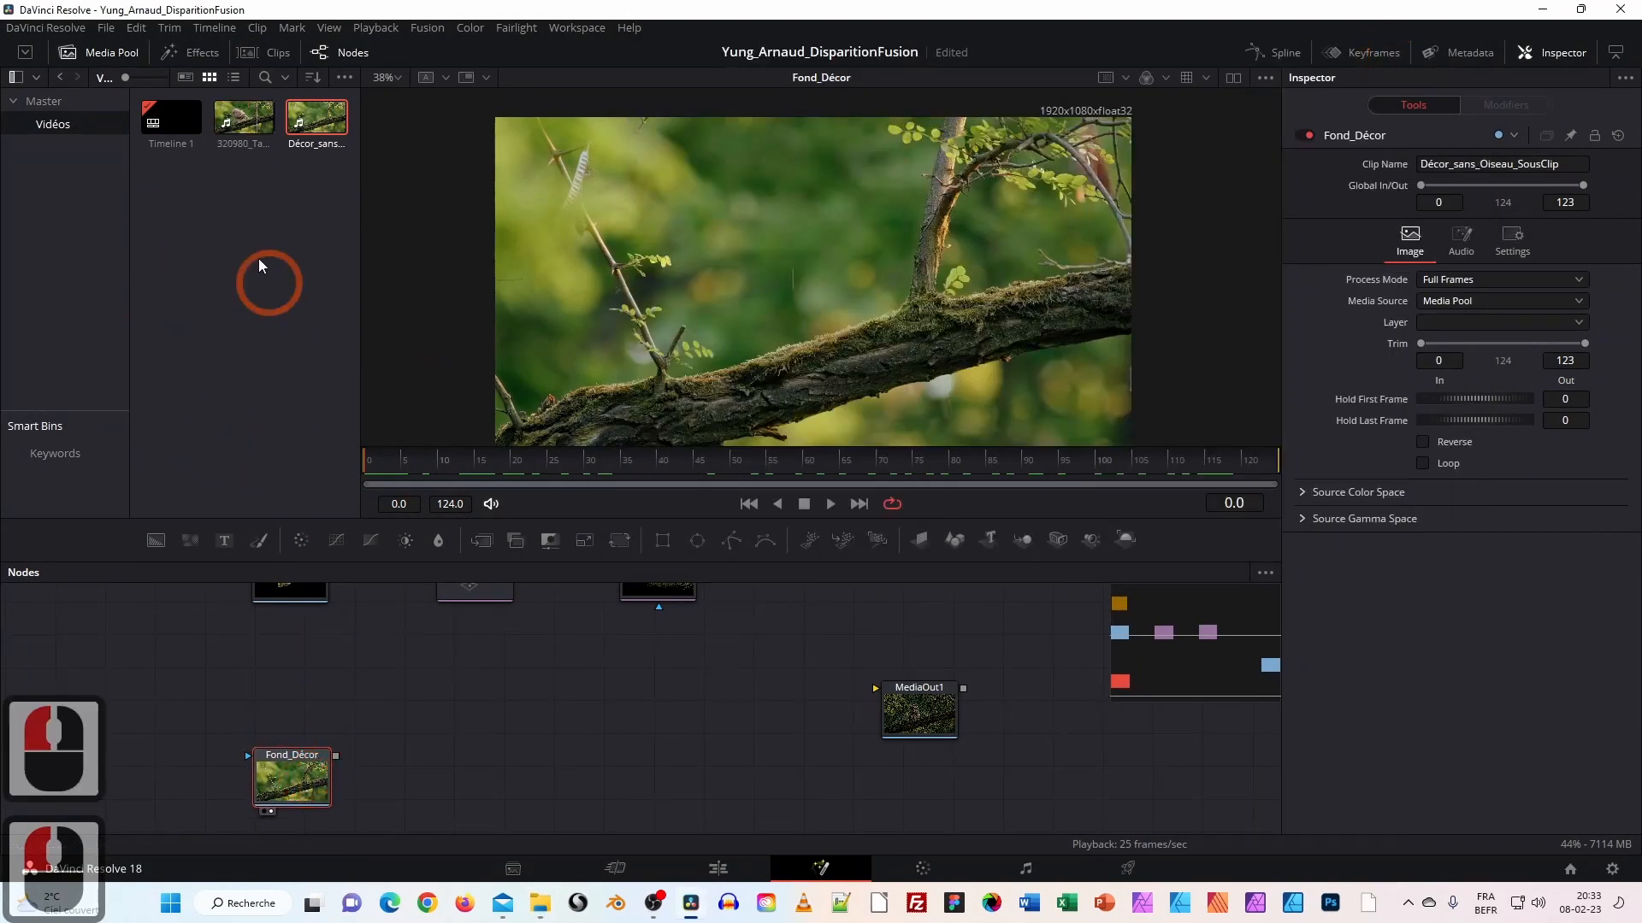
{"action": "left_click_drag", "start_coordinate": [249, 120], "coordinate": [293, 665]}
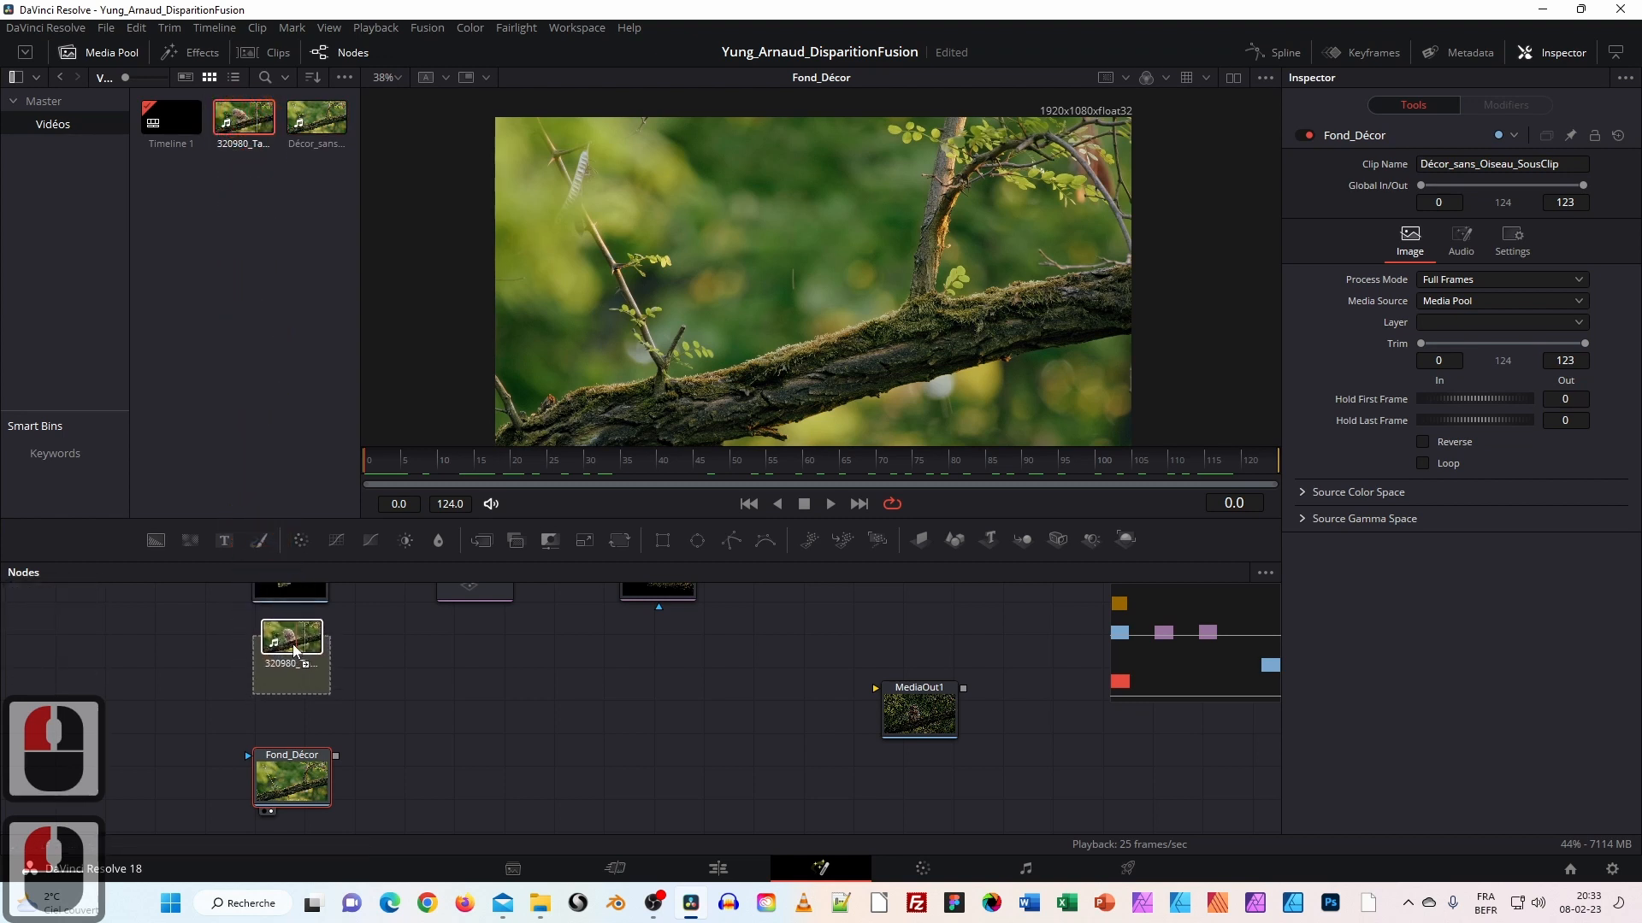
{"action": "left_click", "coordinate": [291, 674]}
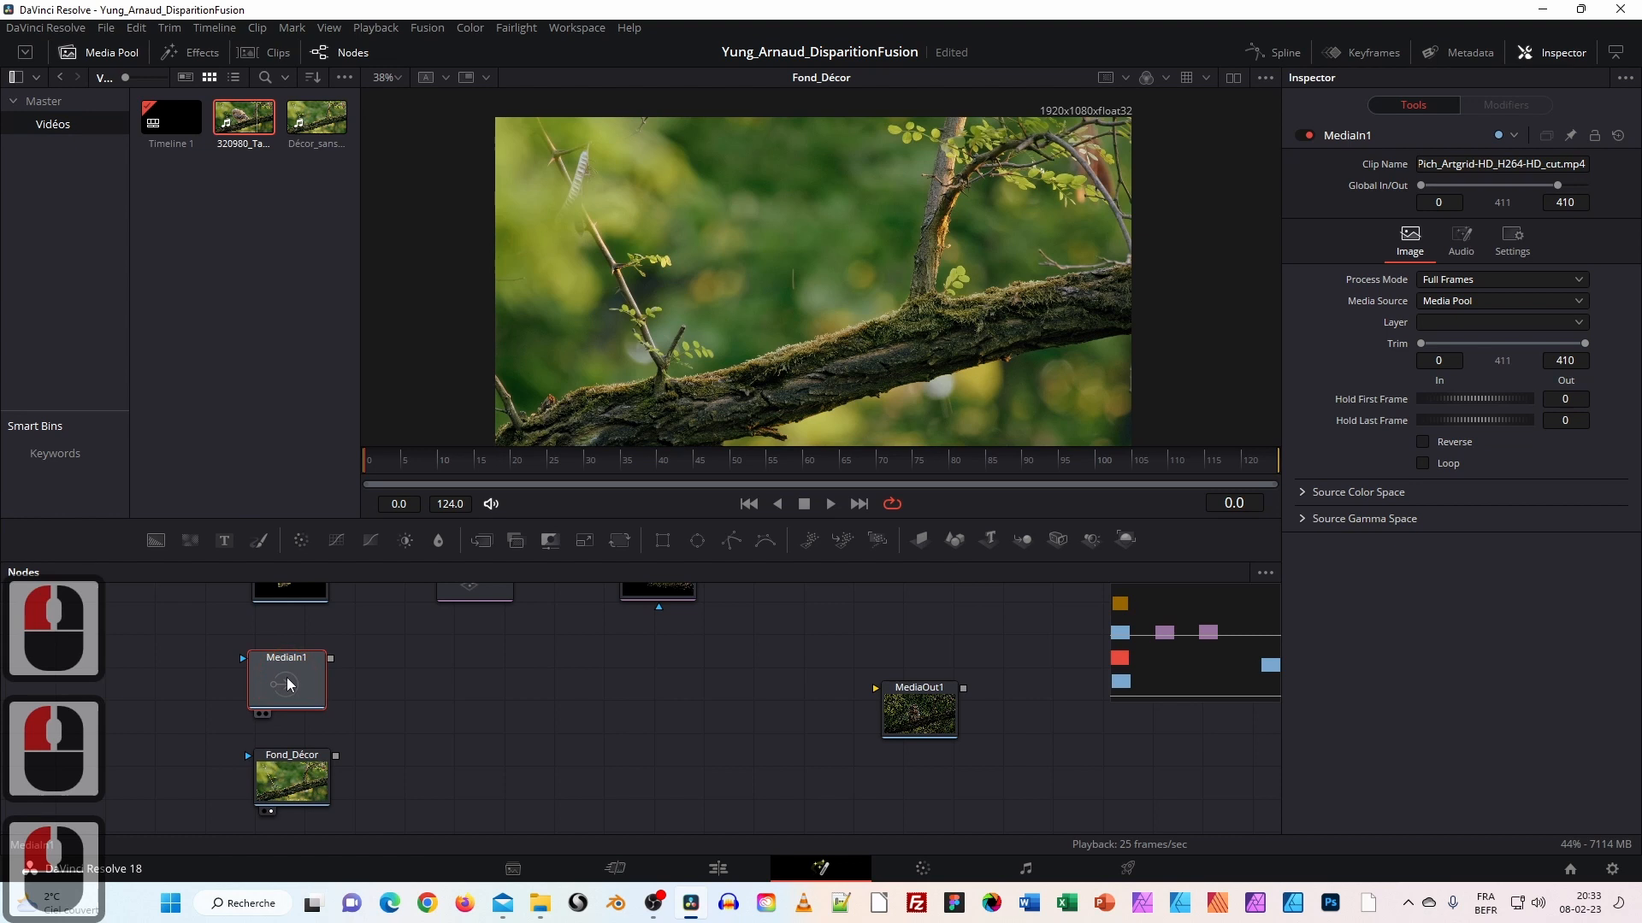
{"action": "left_click", "coordinate": [295, 681]}
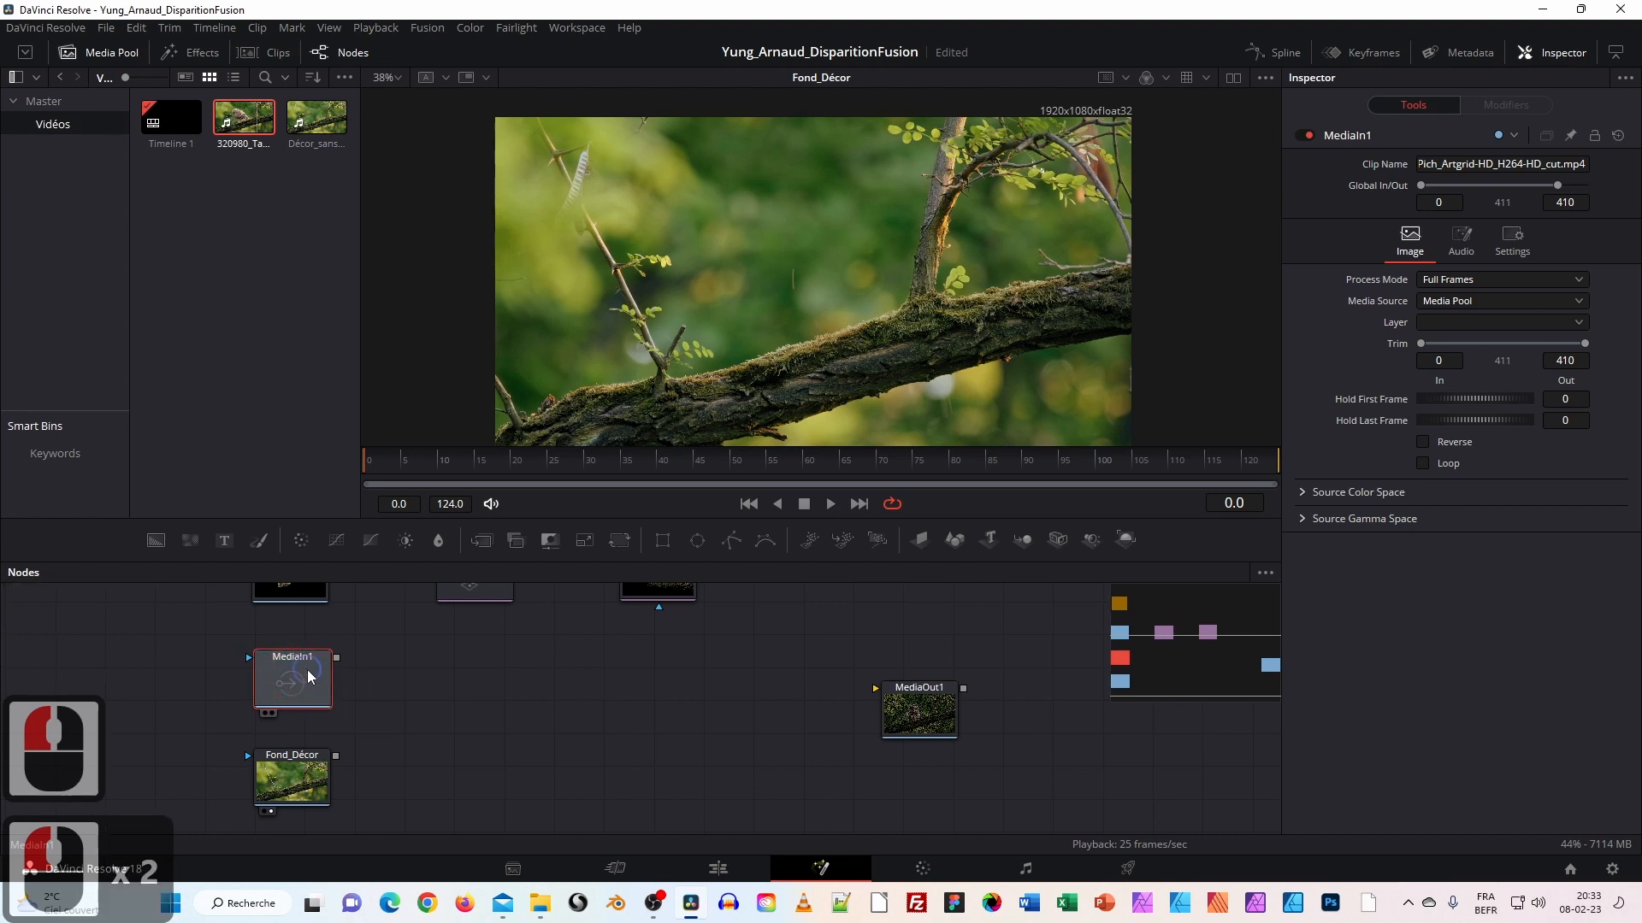
Rename the MediaIn1 node to Oiseau_Effacement.
{"action": "right_click", "coordinate": [308, 677]}
{"action": "left_click", "coordinate": [396, 518]}
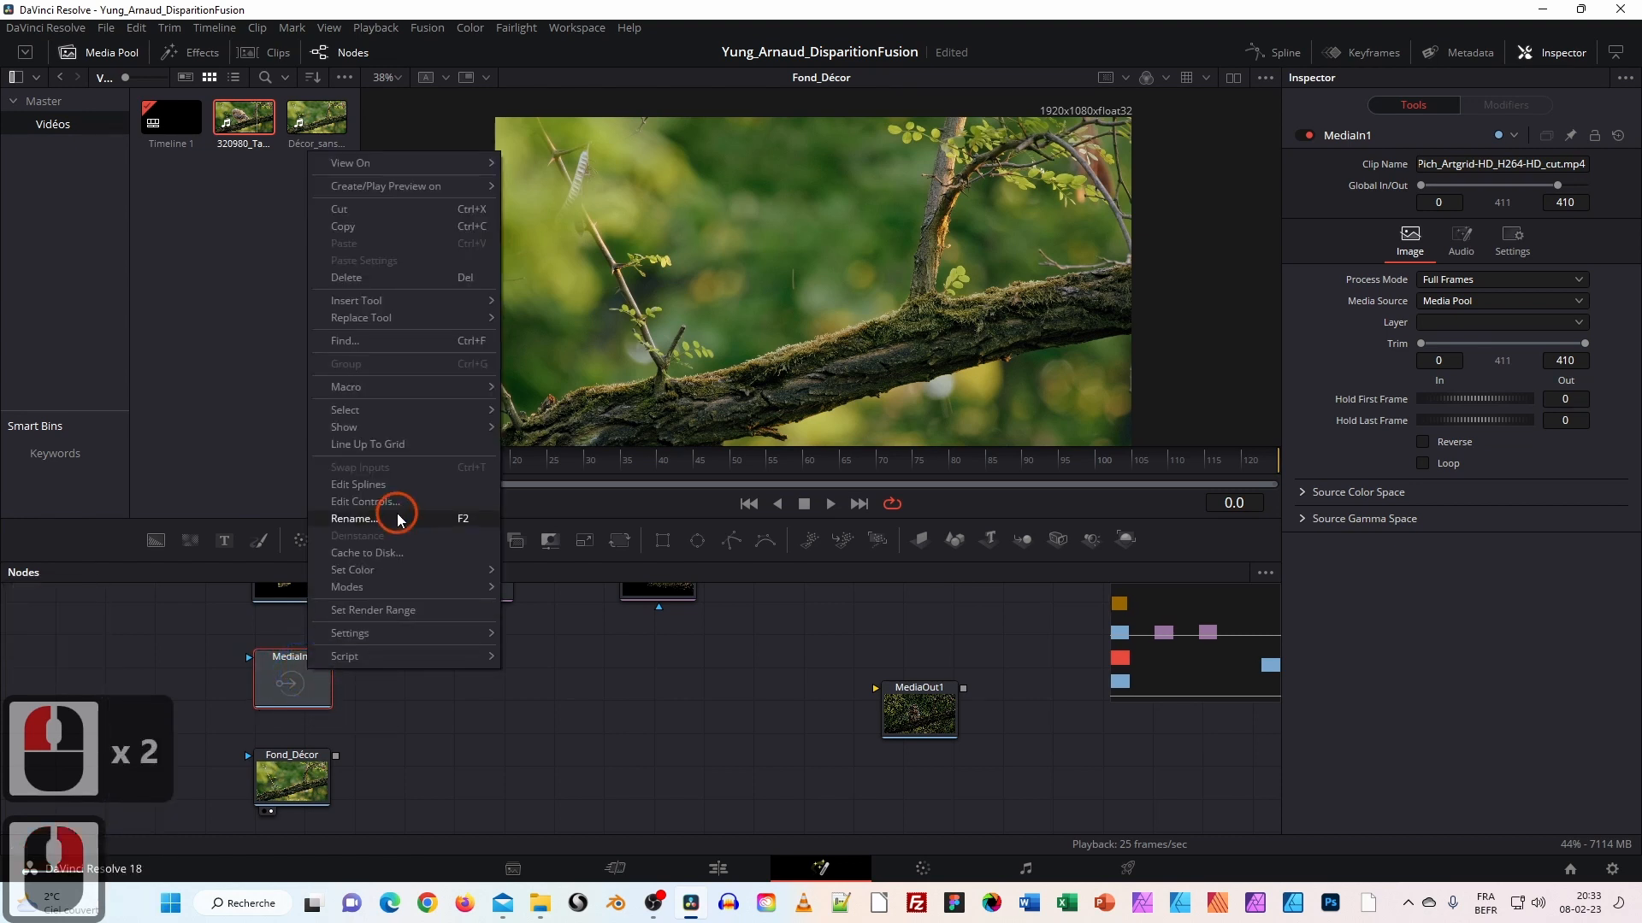
{"action": "key", "text": "BackSpace"}
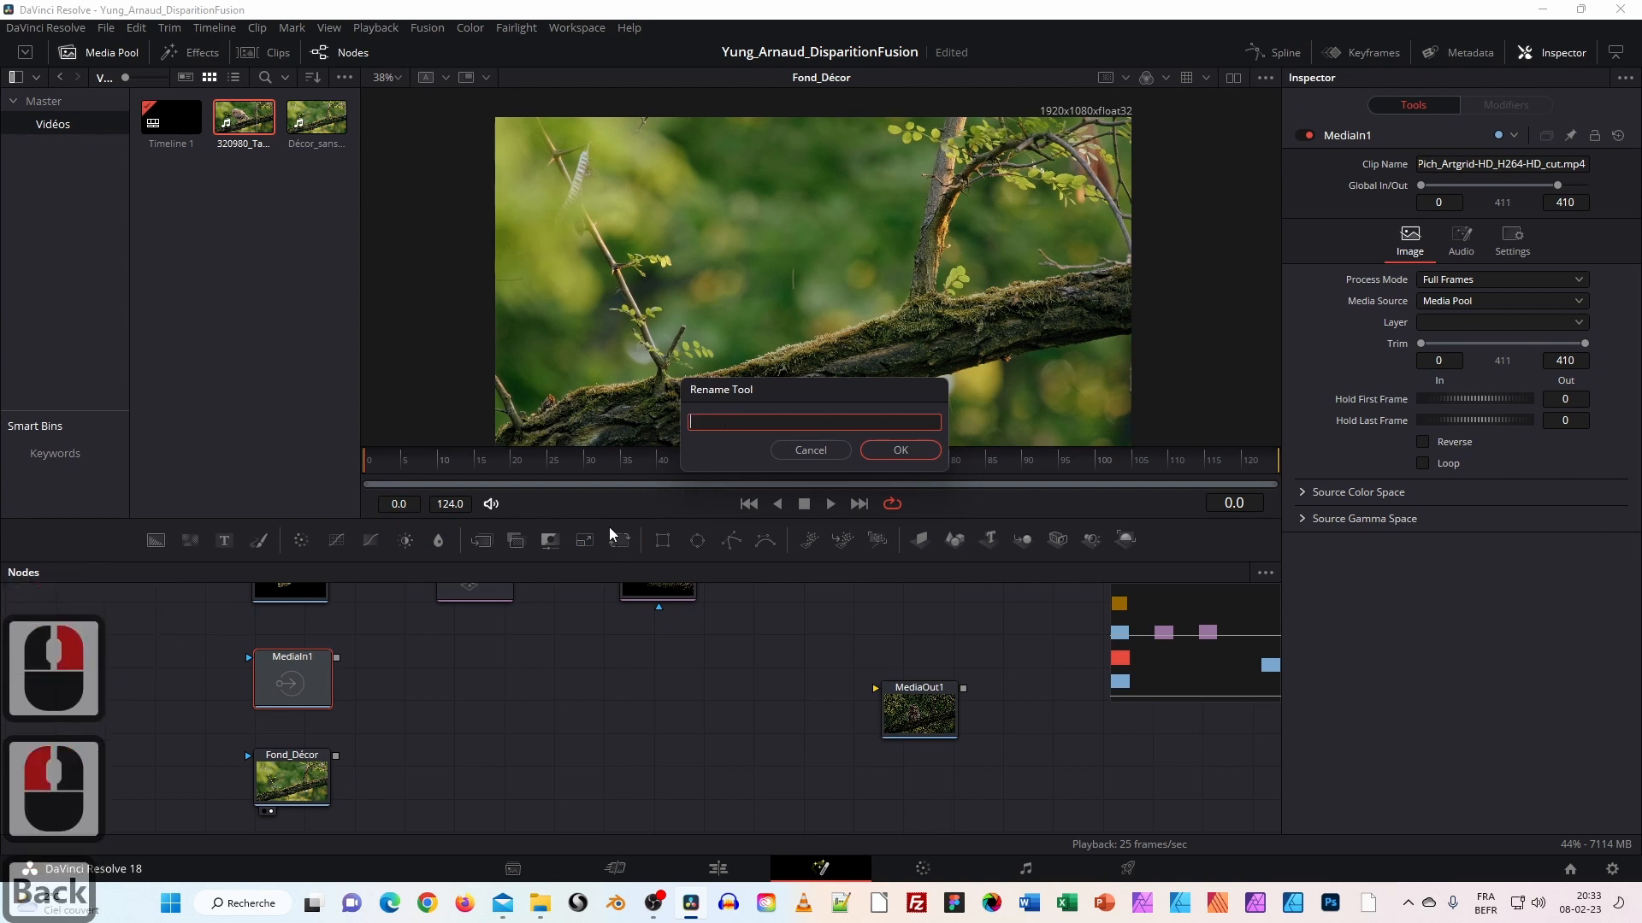
{"action": "type", "text": "Oiseau"}
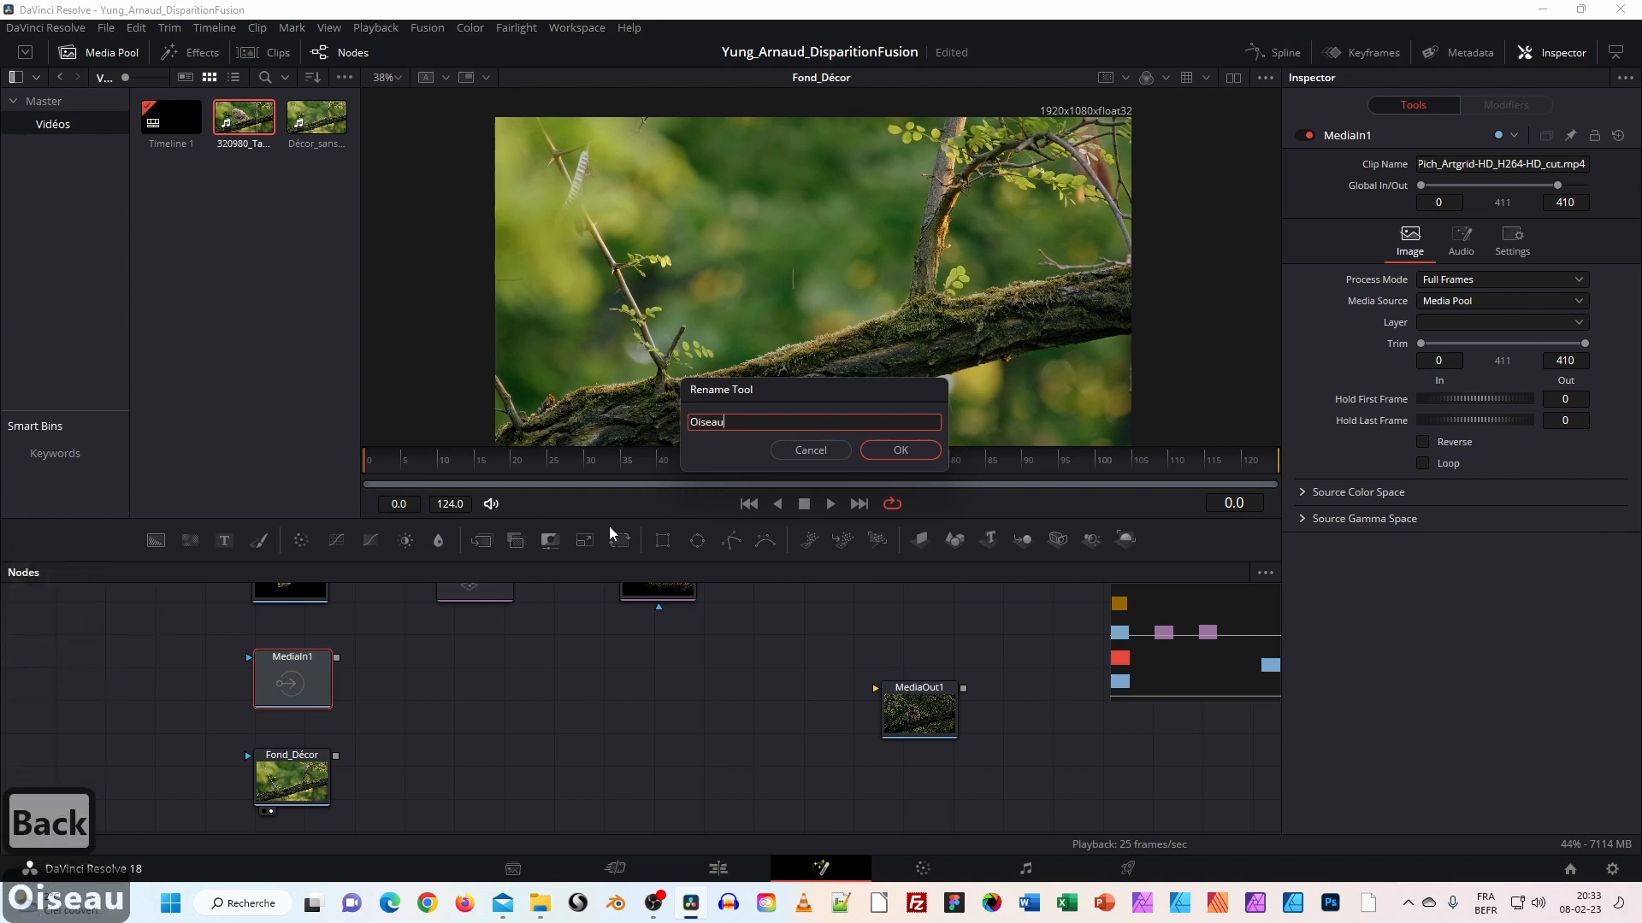
{"action": "type", "text": "_Eff"}
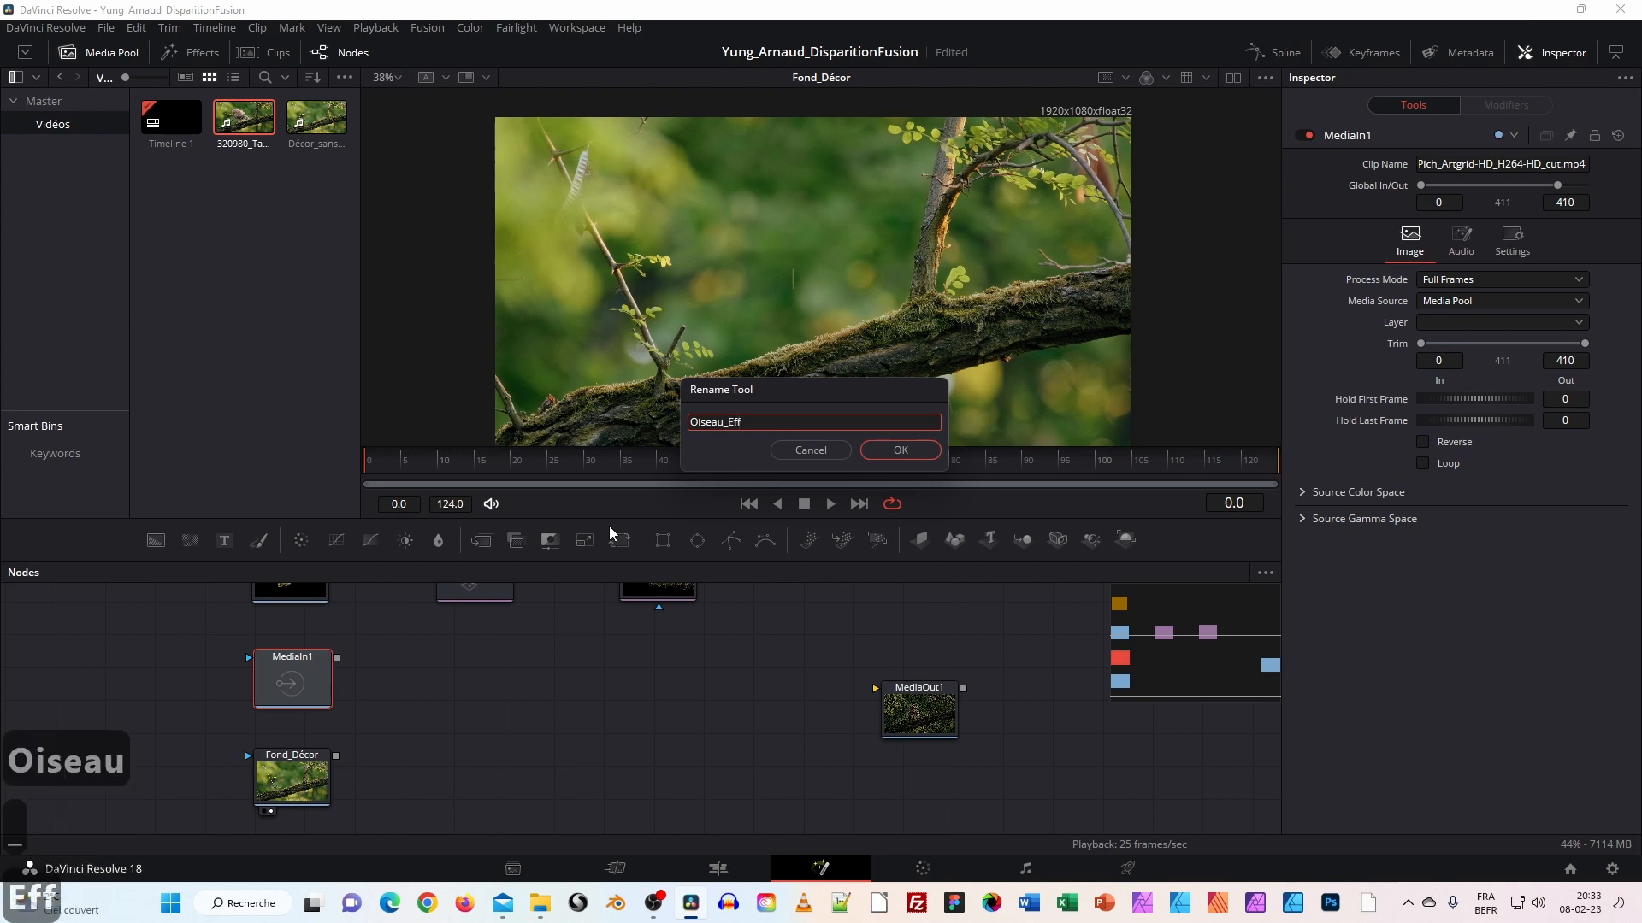
{"action": "type", "text": "ae"}
{"action": "key", "text": "BackSpace"}
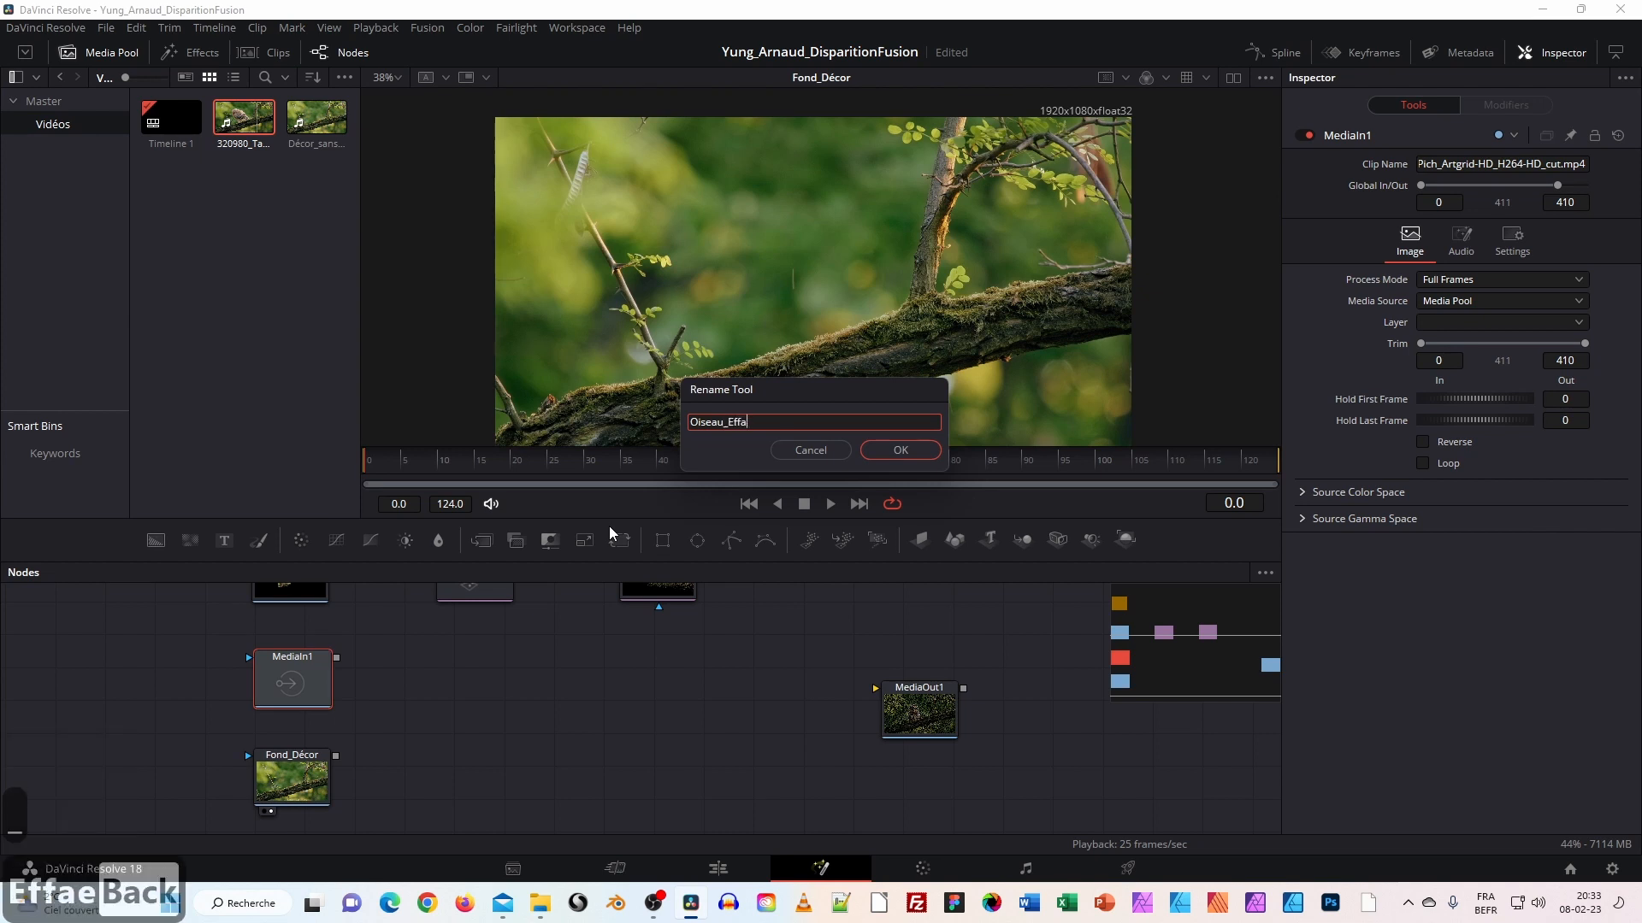
{"action": "type", "text": "cdment"}
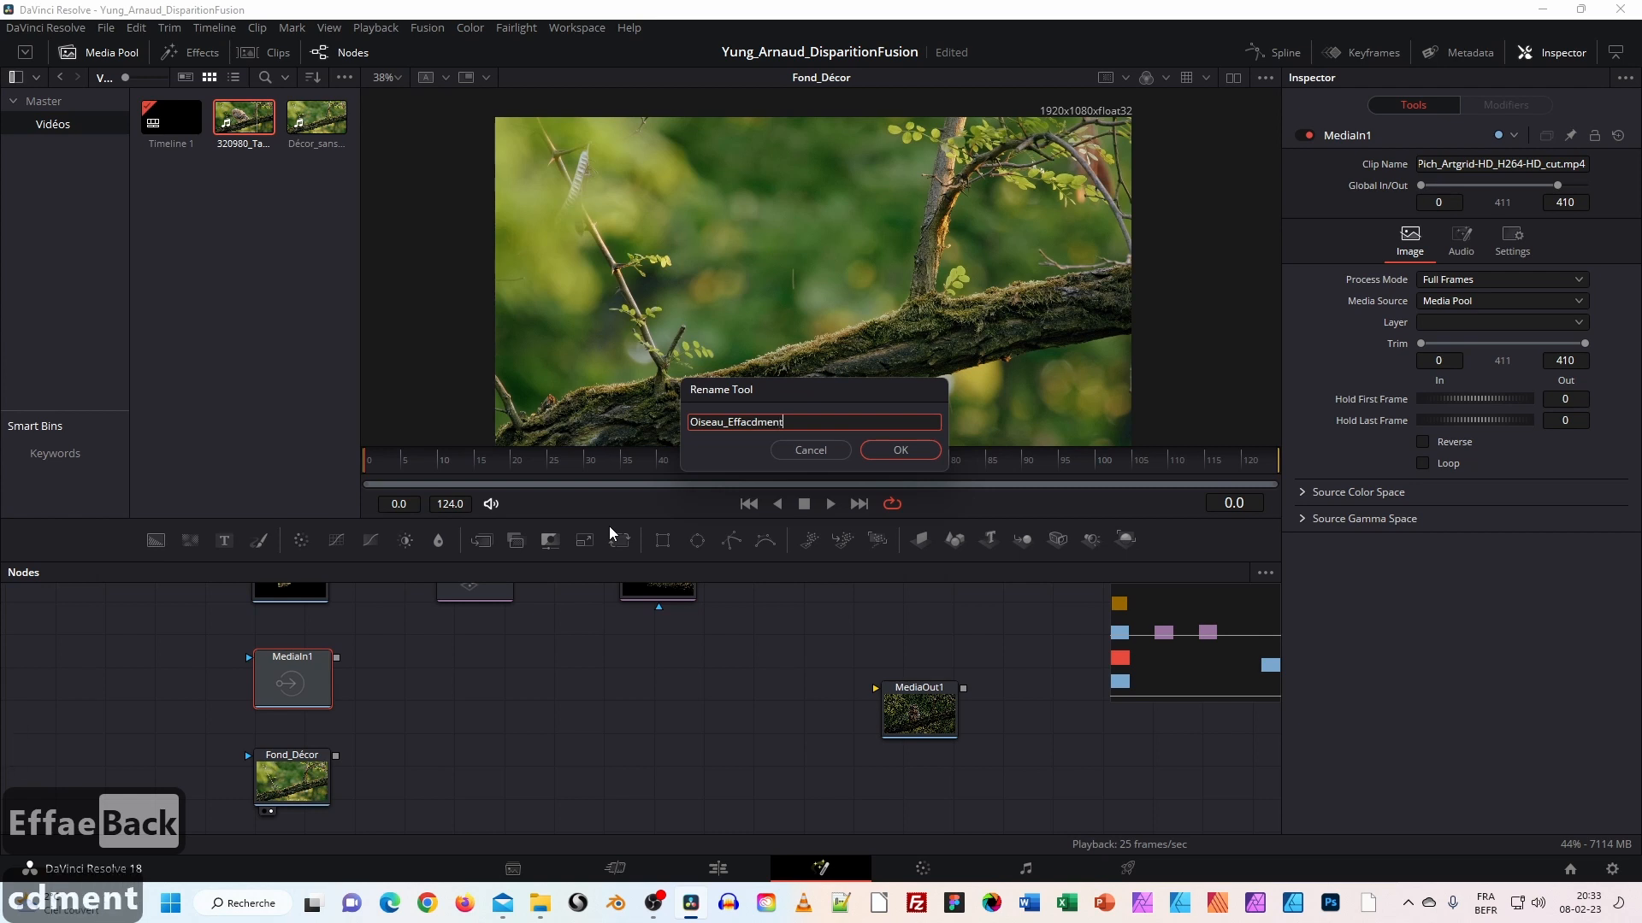
{"action": "key", "text": "BackSpace"}
{"action": "key", "text": "BackSpace"}
{"action": "key", "text": "BackSpace"}
{"action": "key", "text": "BackSpace"}
{"action": "key", "text": "BackSpace"}
{"action": "type", "text": "acem"}
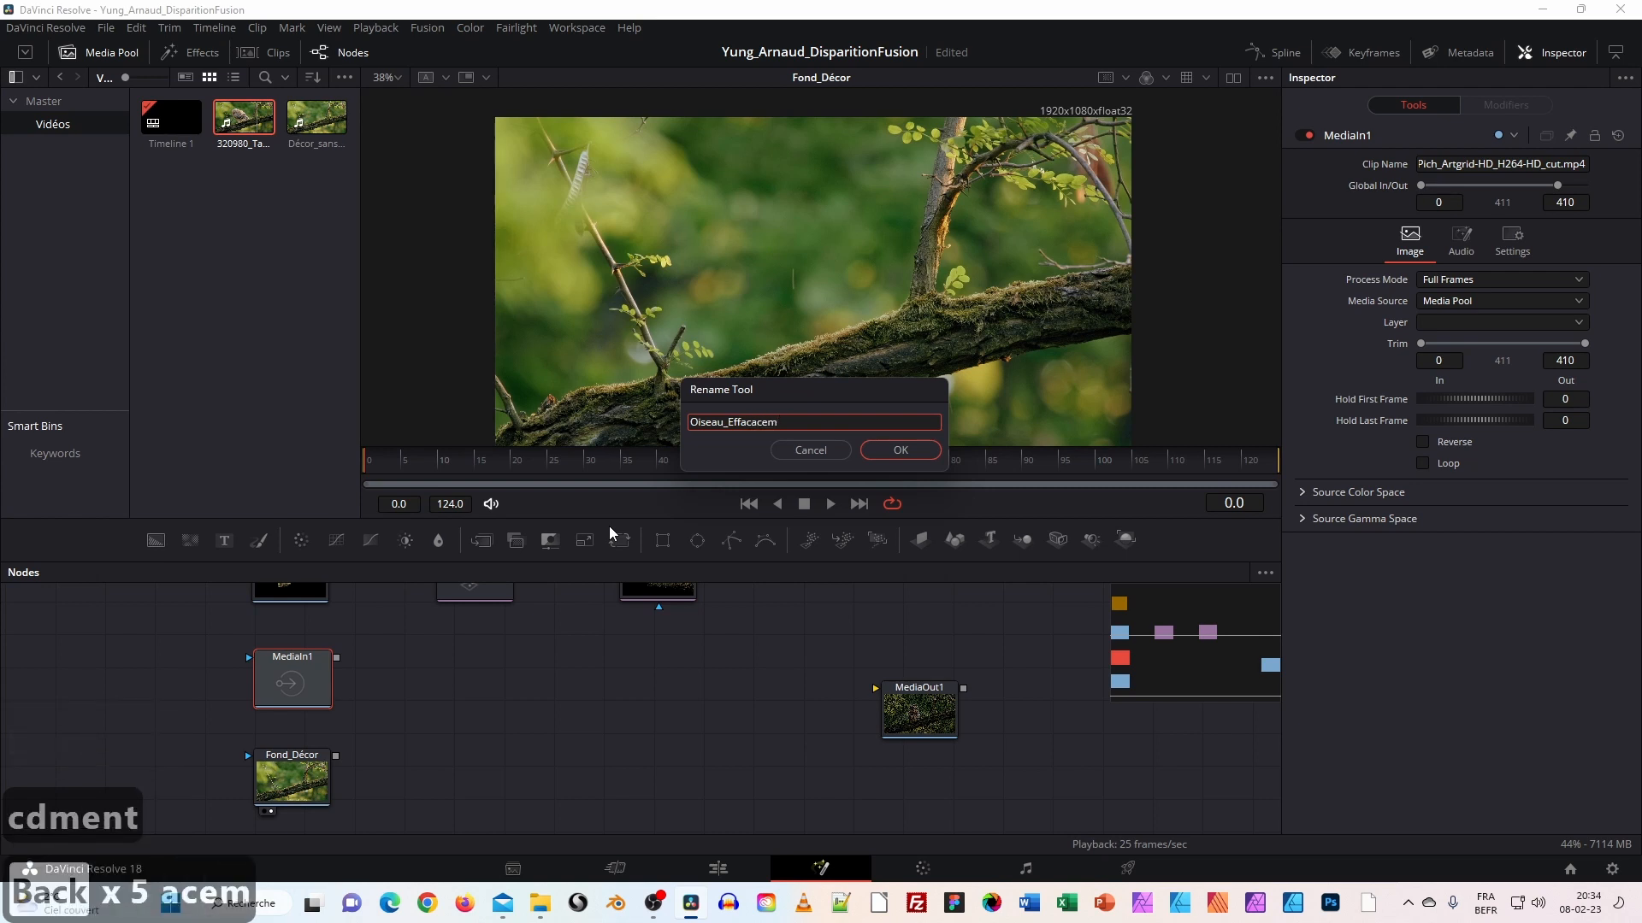
{"action": "type", "text": "ent"}
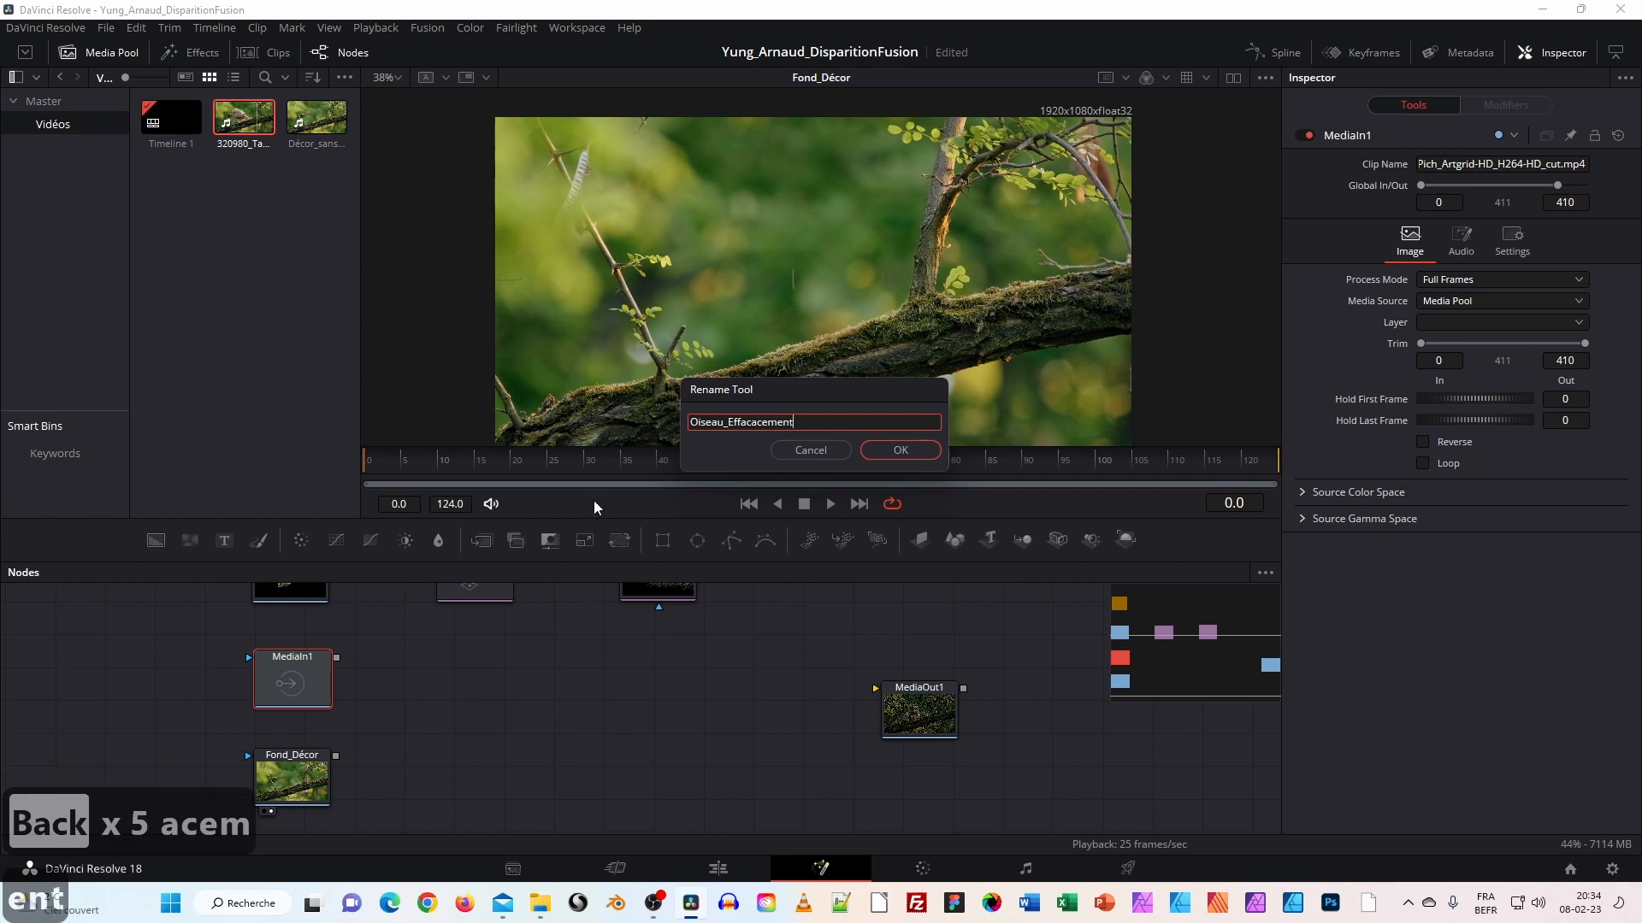
{"action": "left_click", "coordinate": [757, 421]}
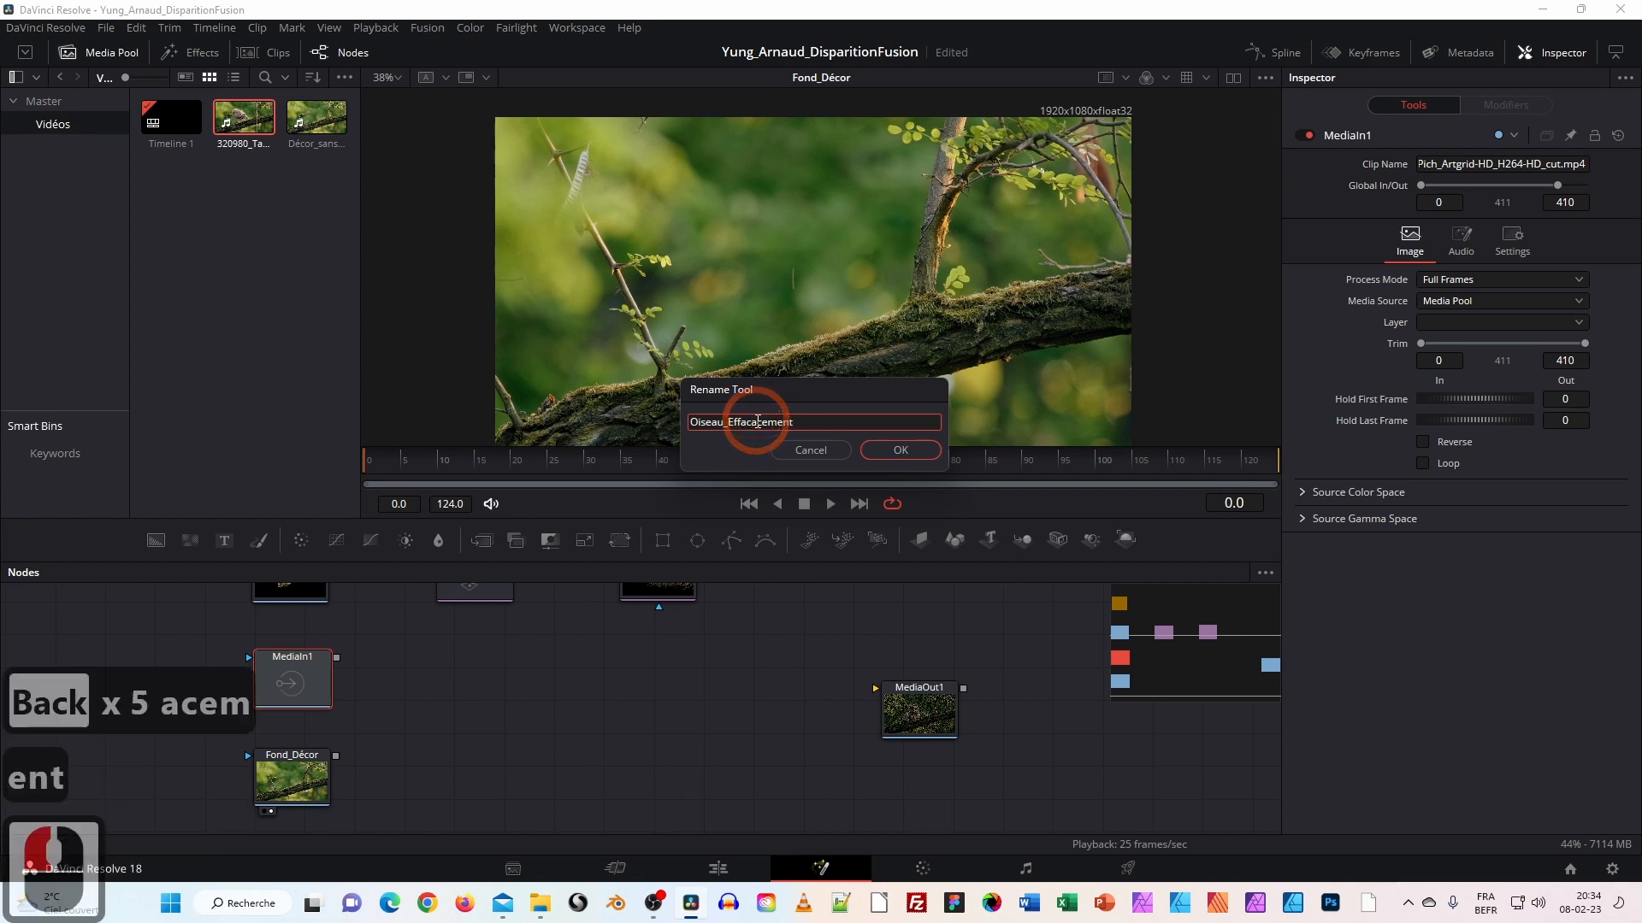
{"action": "key", "text": "BackSpace"}
{"action": "key", "text": "BackSpace"}
{"action": "left_click", "coordinate": [819, 426]}
{"action": "left_click", "coordinate": [891, 448]}
{"action": "left_click", "coordinate": [275, 692]}
{"action": "left_click_drag", "start_coordinate": [397, 654], "coordinate": [433, 762]}
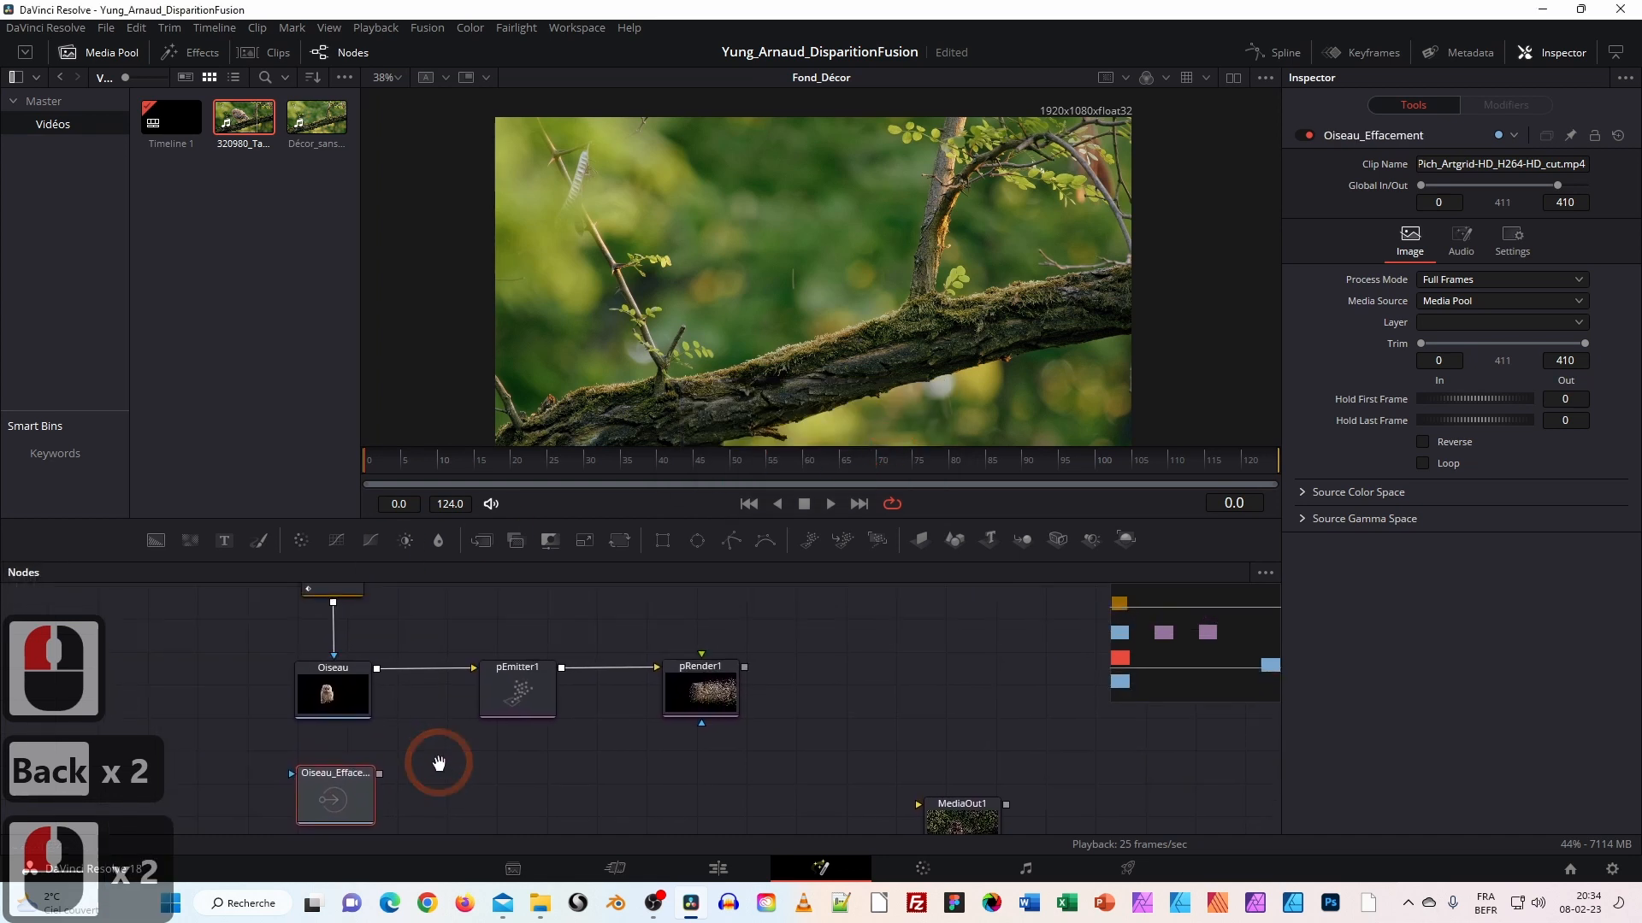
Append _Particules to the original Oiseau node's name, making it Oiseau_Particules.
{"action": "left_click", "coordinate": [355, 690]}
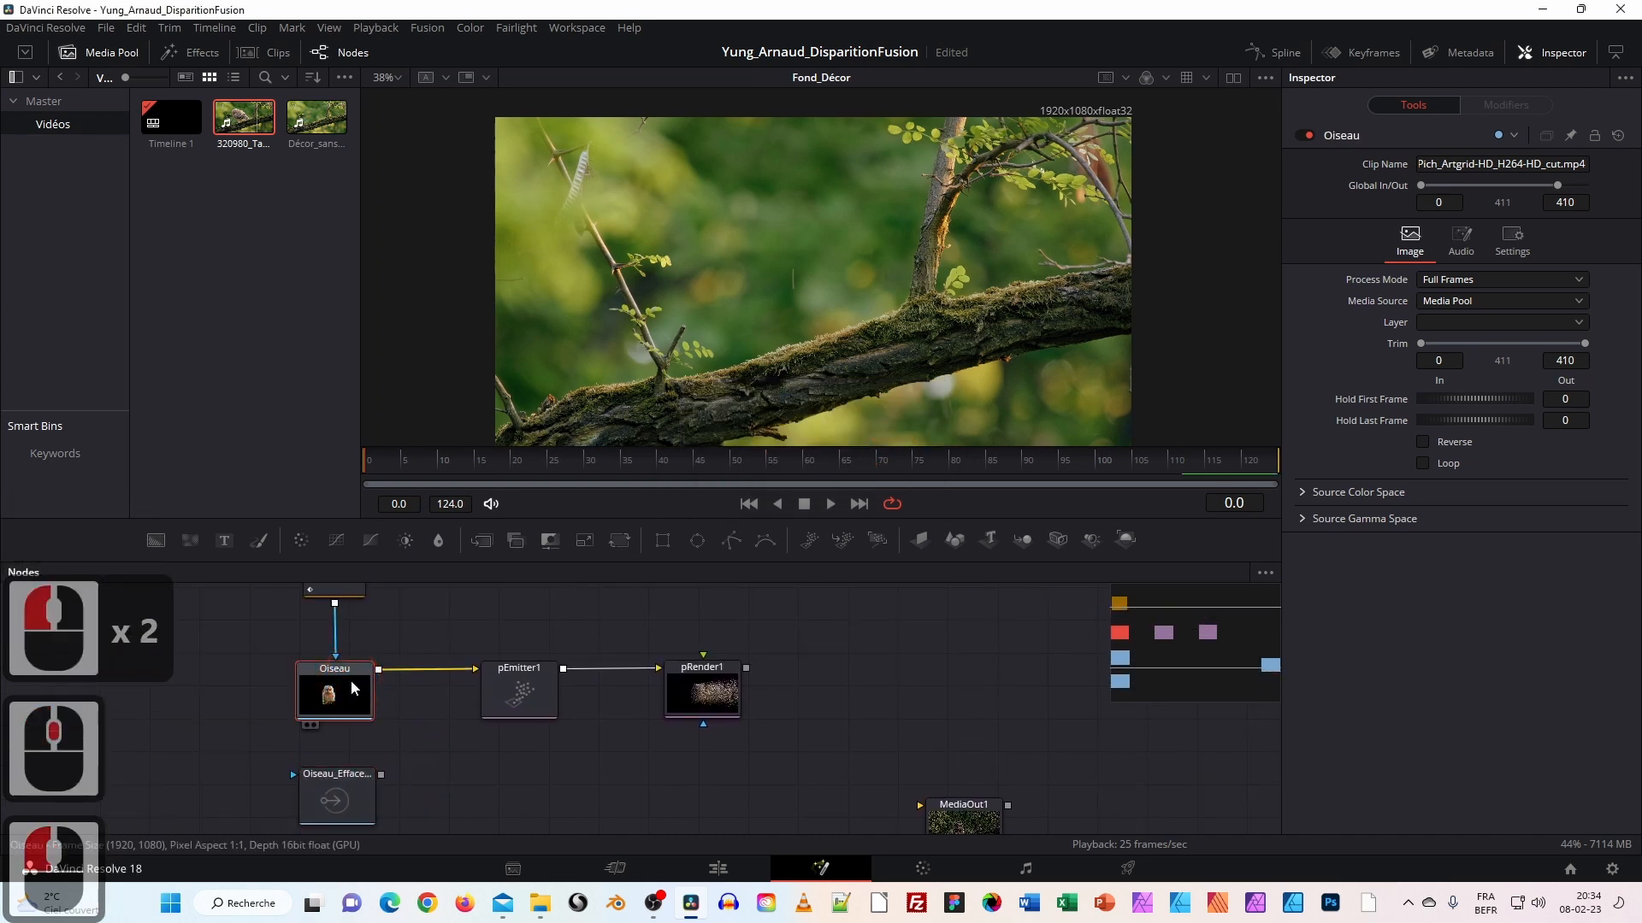
{"action": "right_click", "coordinate": [350, 680]}
{"action": "left_click", "coordinate": [416, 531]}
{"action": "left_click", "coordinate": [750, 422]}
{"action": "type", "text": "_"}
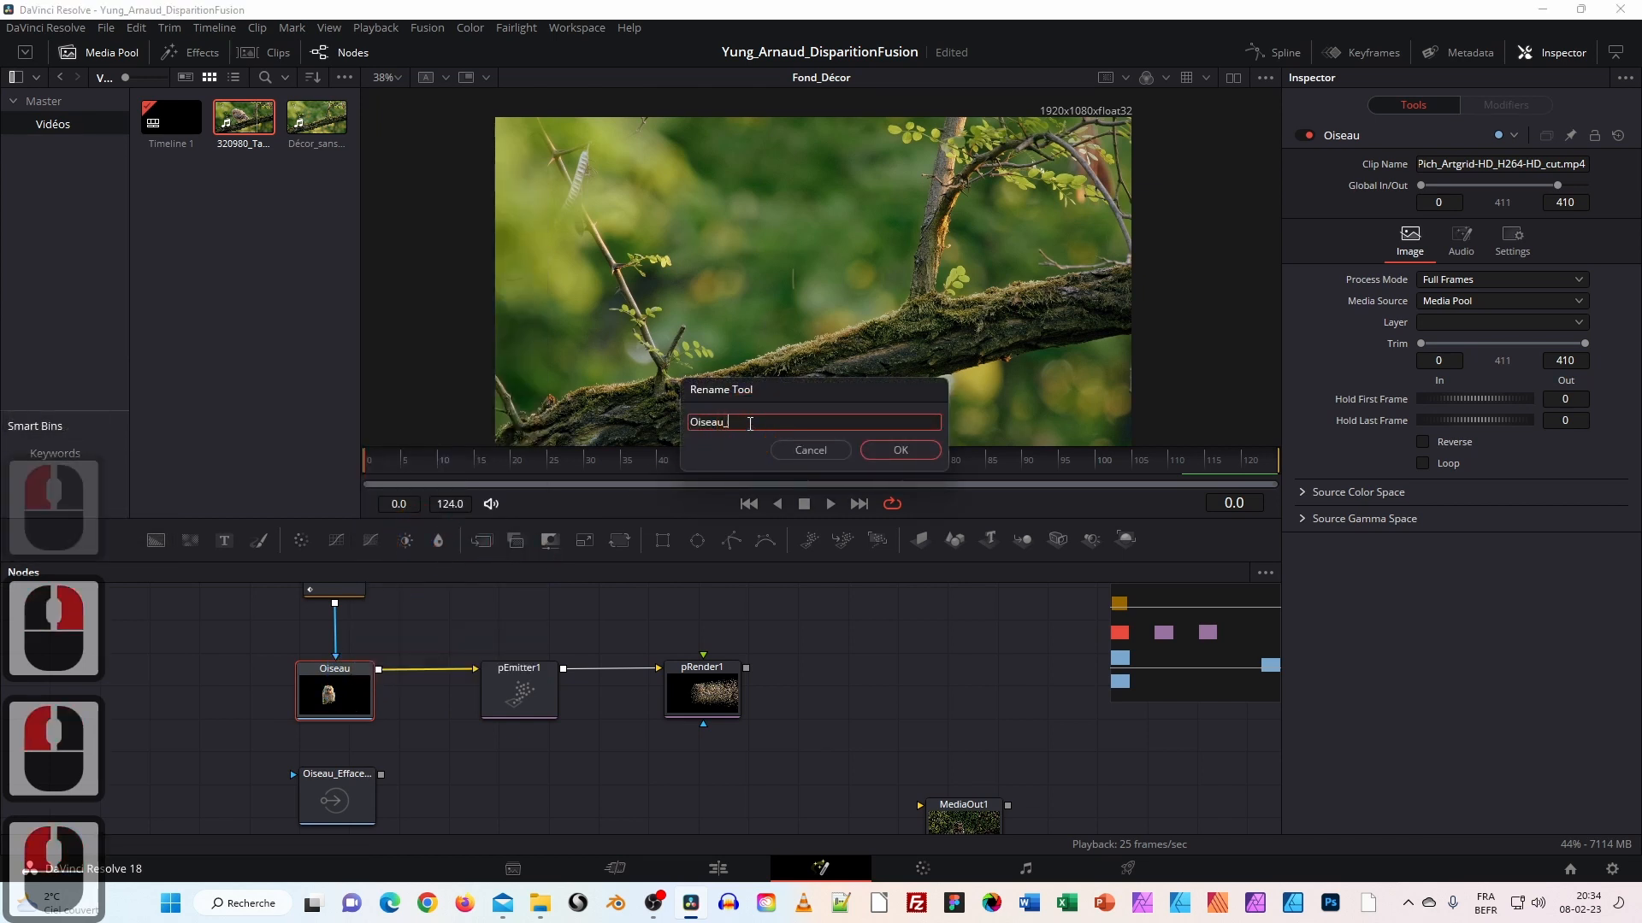
{"action": "type", "text": "Particules"}
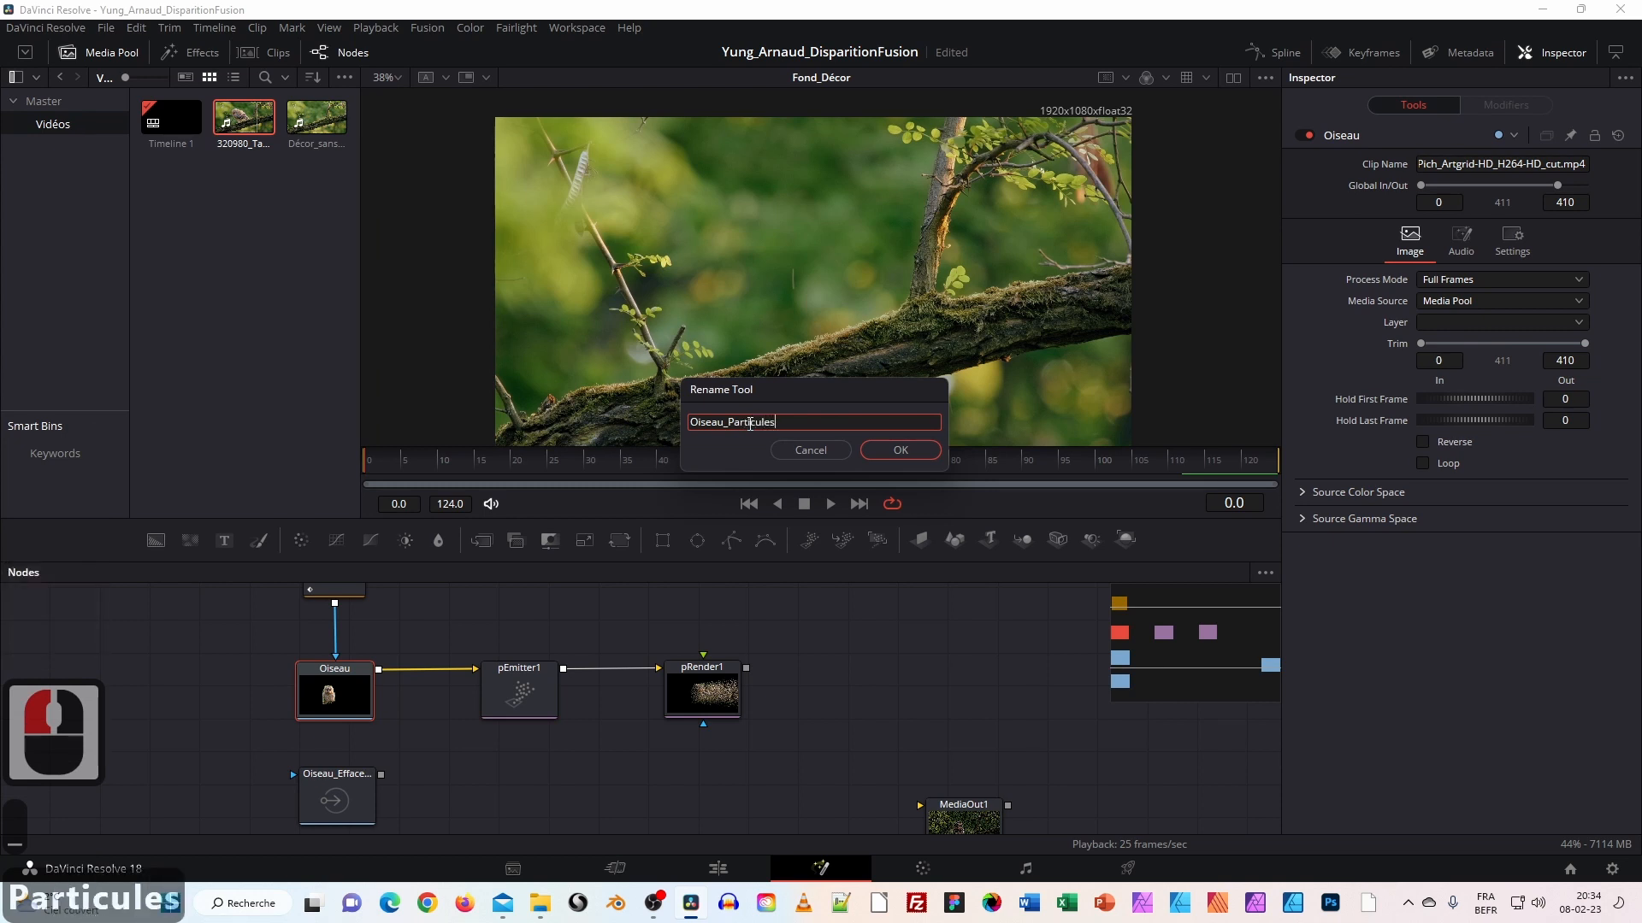
{"action": "left_click", "coordinate": [894, 453]}
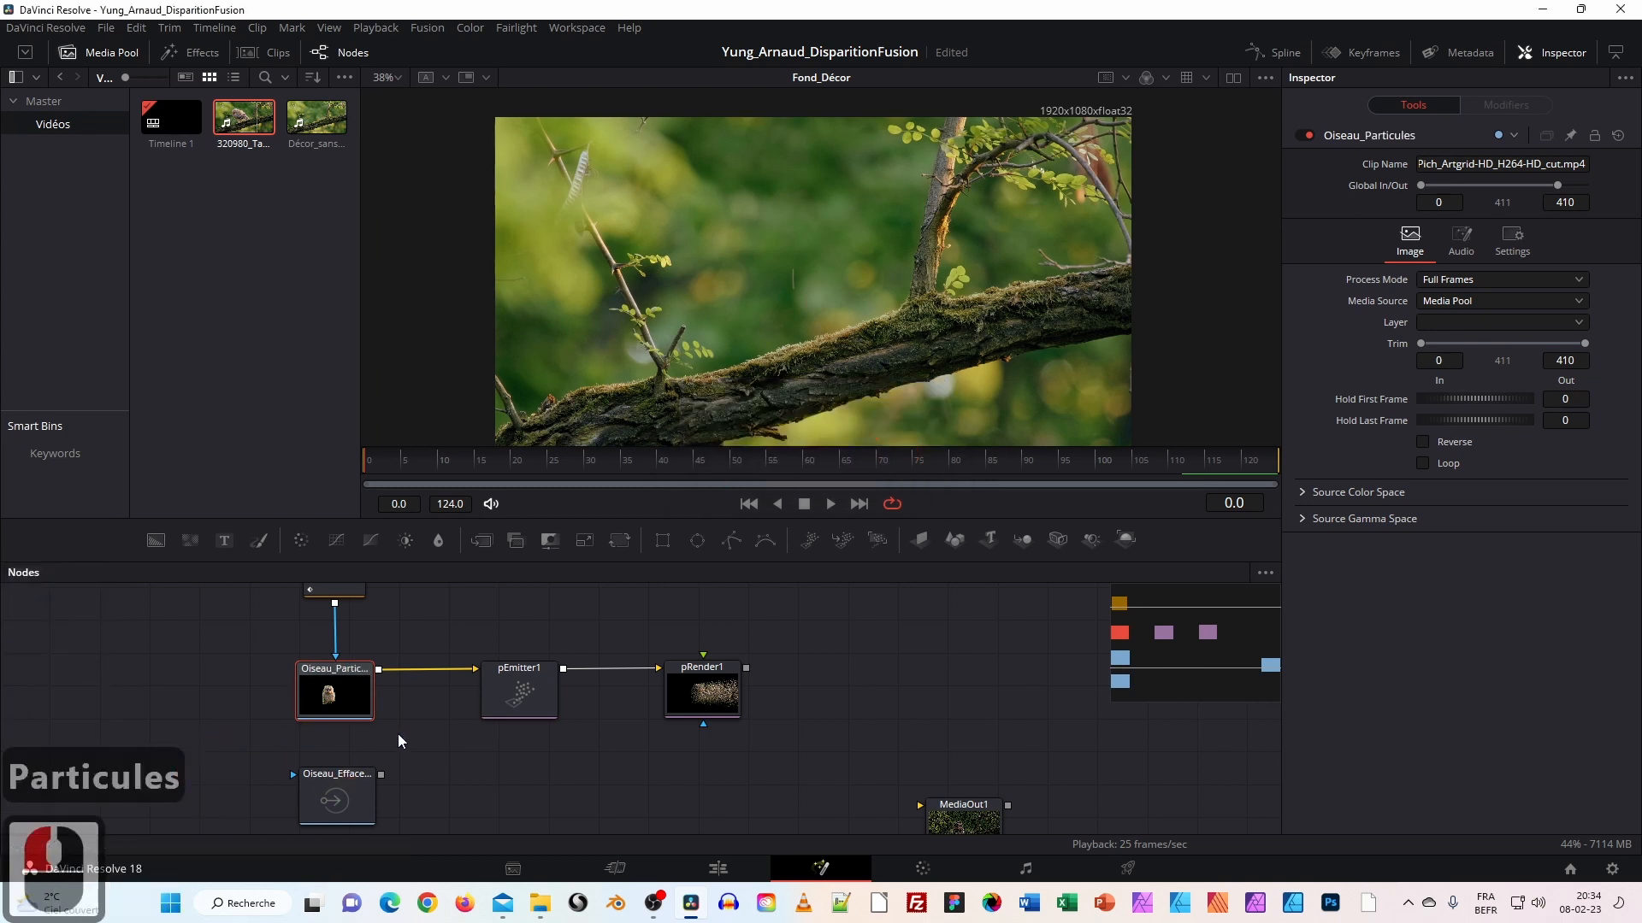
{"action": "left_click_drag", "start_coordinate": [465, 788], "coordinate": [425, 681]}
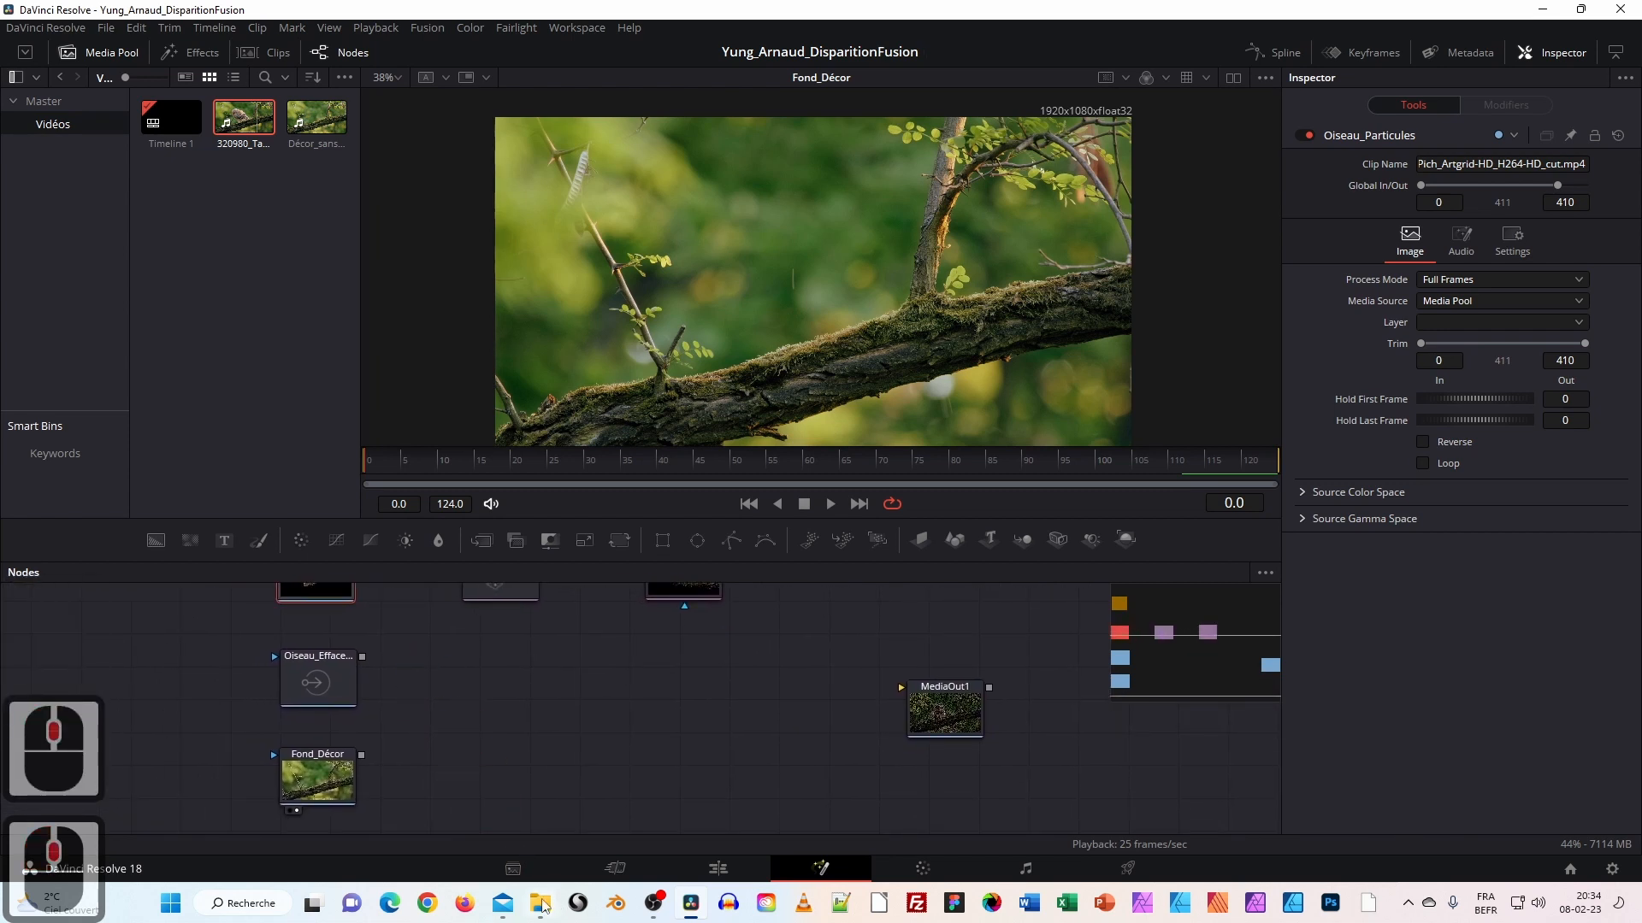
{"action": "left_click", "coordinate": [540, 903]}
{"action": "double_click", "coordinate": [1123, 366]}
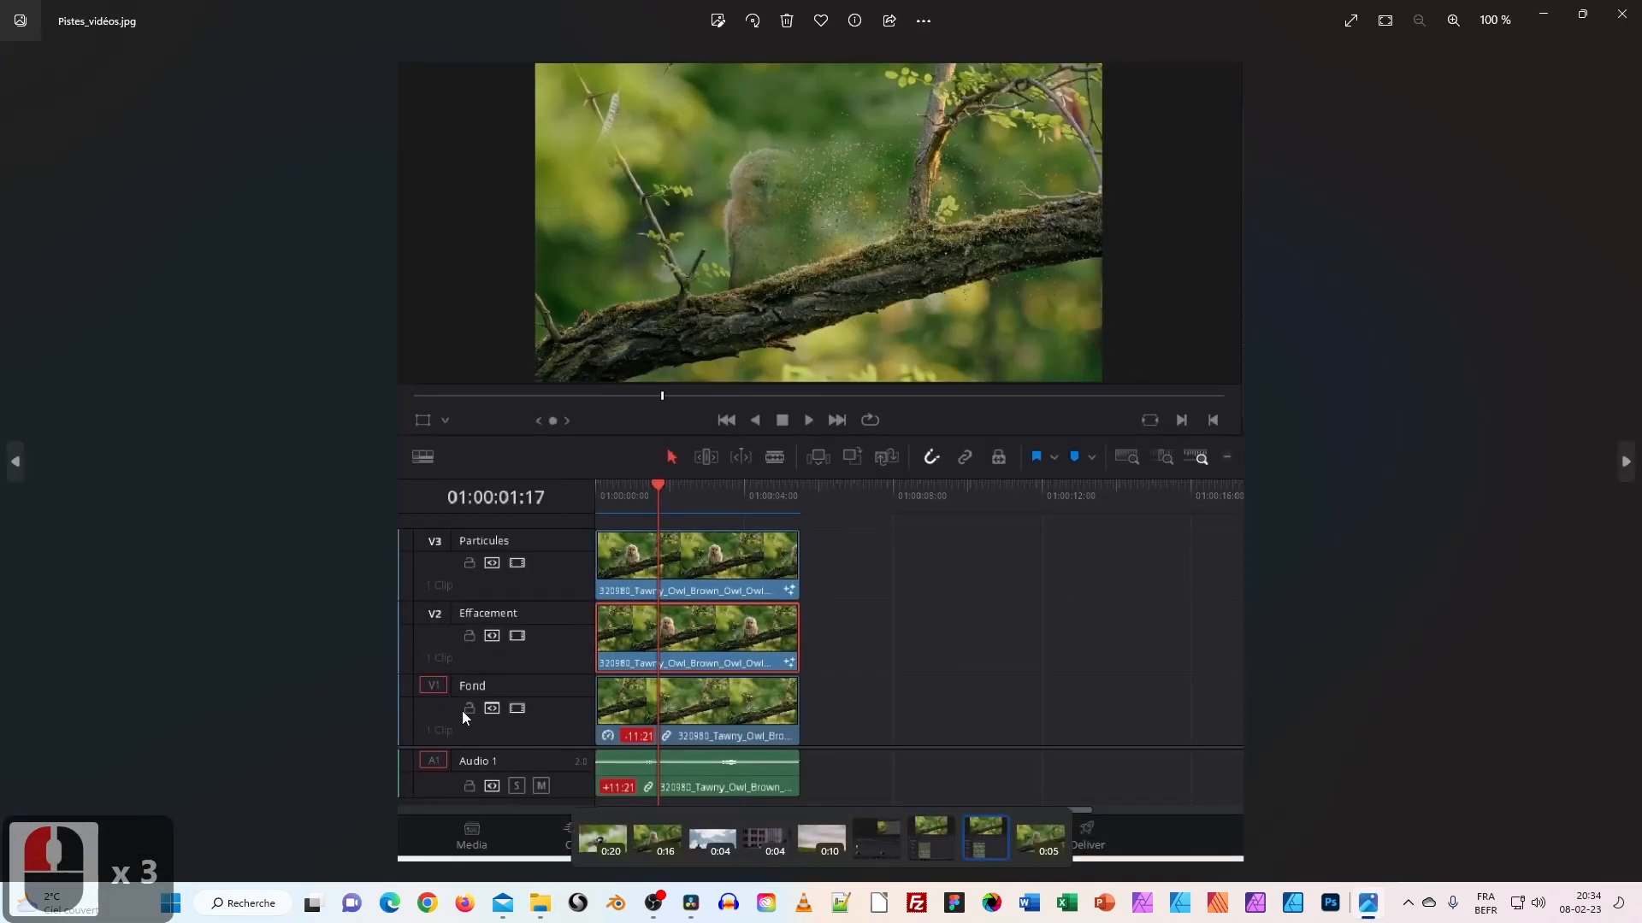
{"action": "left_click", "coordinate": [1622, 14]}
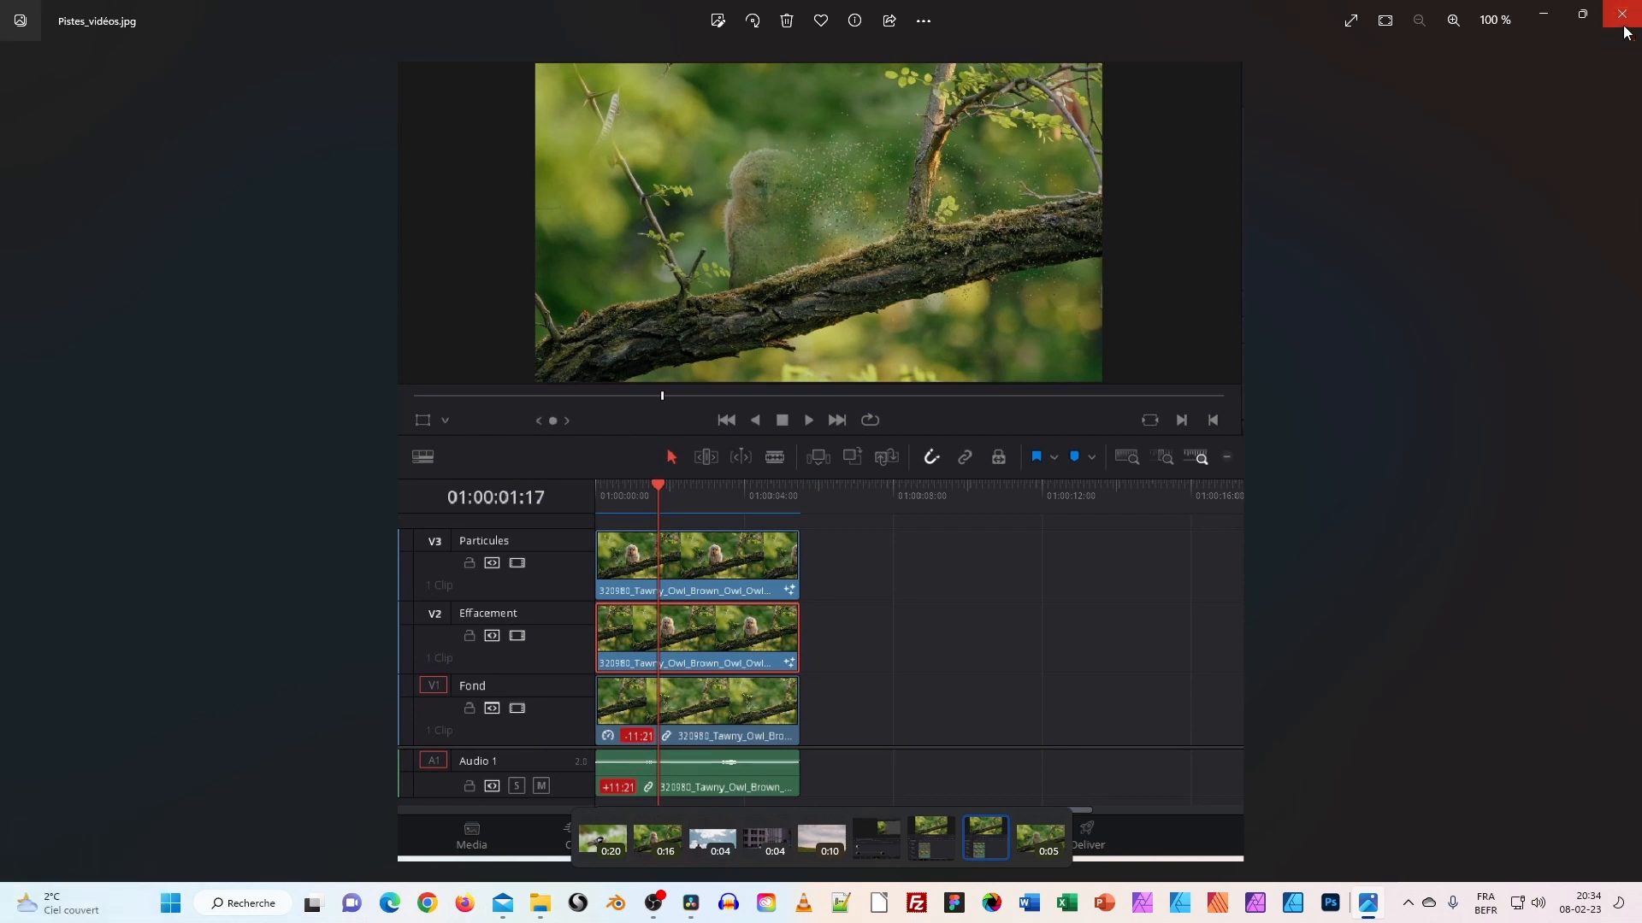
{"action": "left_click_drag", "start_coordinate": [458, 736], "coordinate": [349, 758]}
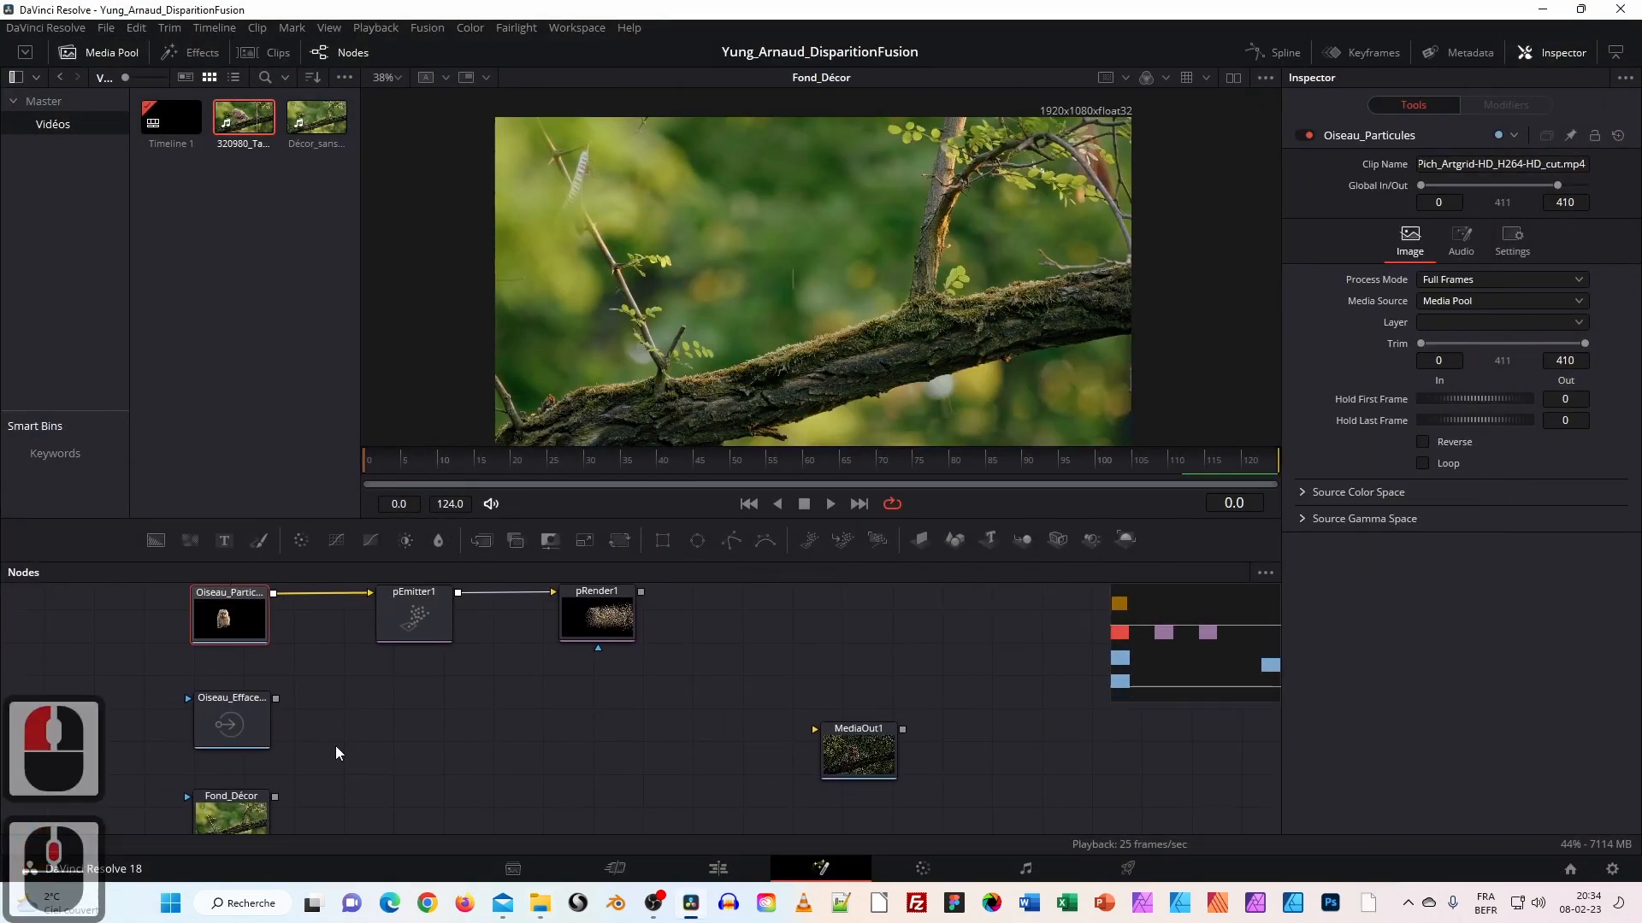
Load Oiseau_Effacement into the viewer to show the owl on its branch at frame 0.
{"action": "left_click_drag", "start_coordinate": [275, 700], "coordinate": [401, 689]}
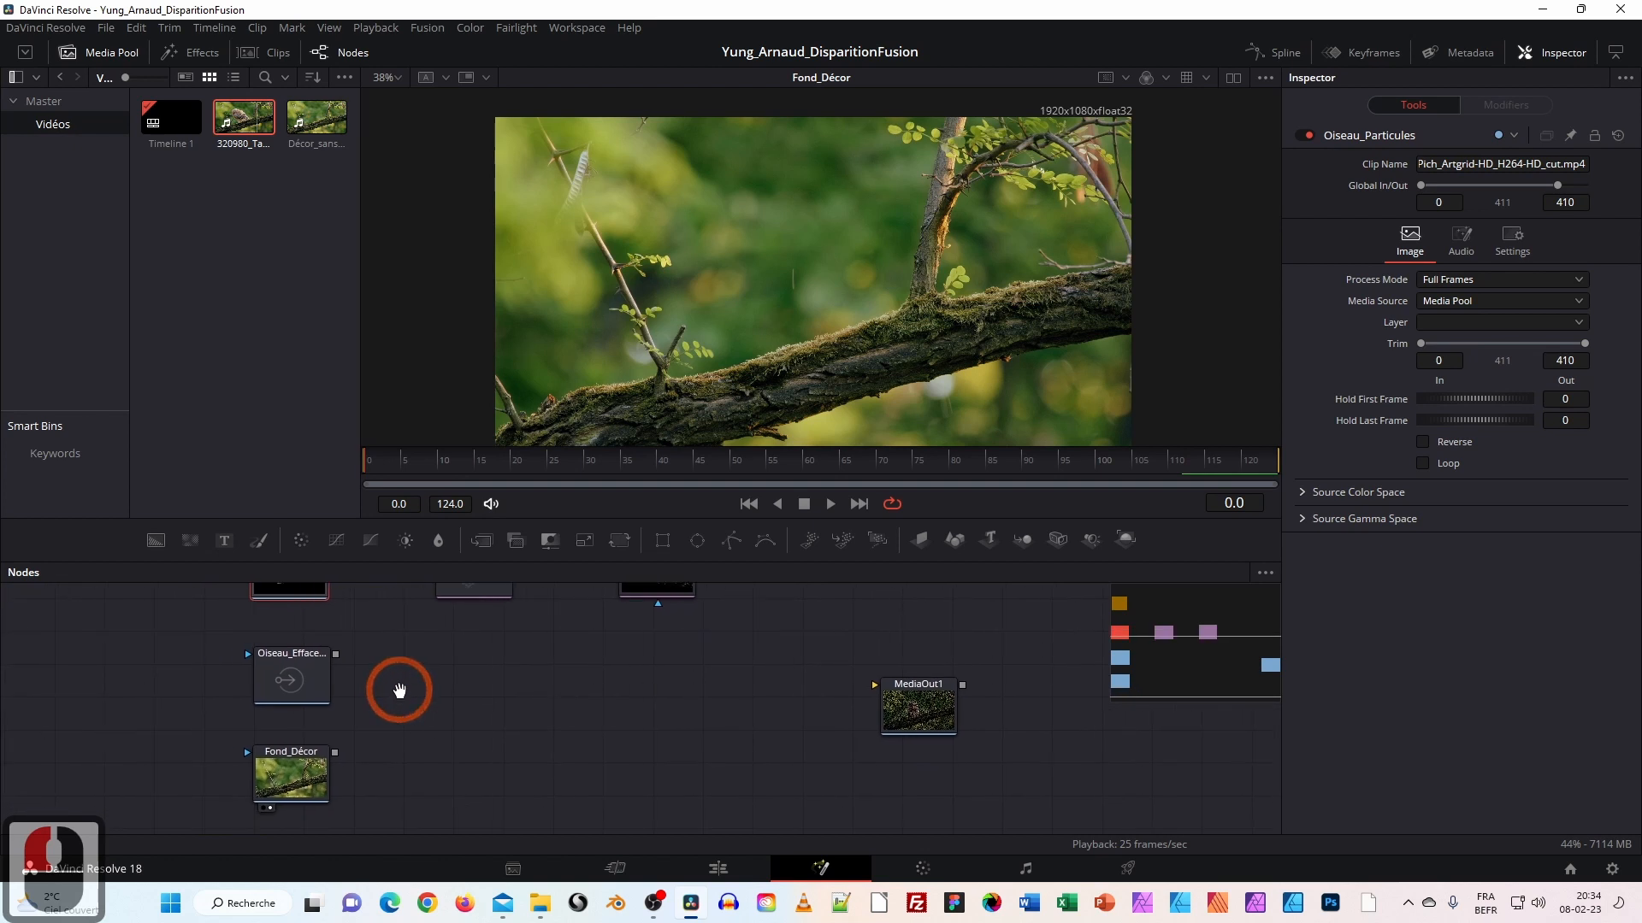
{"action": "left_click_drag", "start_coordinate": [300, 691], "coordinate": [298, 693]}
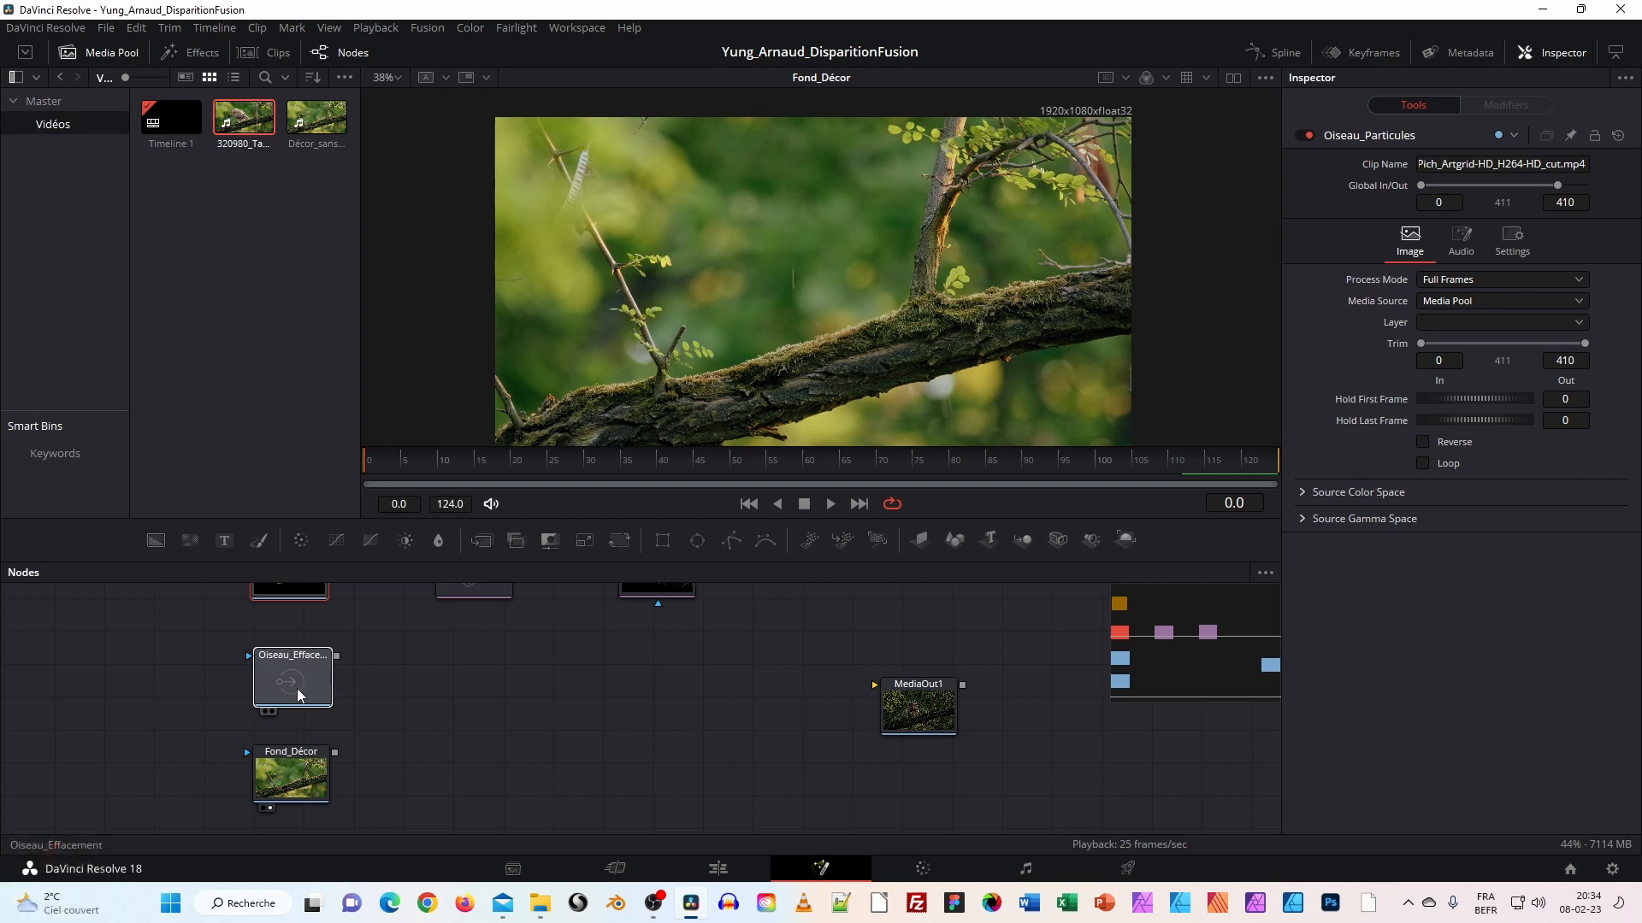
{"action": "left_click", "coordinate": [296, 689]}
{"action": "left_click", "coordinate": [387, 684]}
{"action": "mouse_move", "coordinate": [387, 684]}
{"action": "left_mouse_down"}
{"action": "mouse_move", "coordinate": [382, 795]}
{"action": "mouse_move", "coordinate": [388, 704]}
{"action": "mouse_move", "coordinate": [365, 699]}
{"action": "left_mouse_up"}
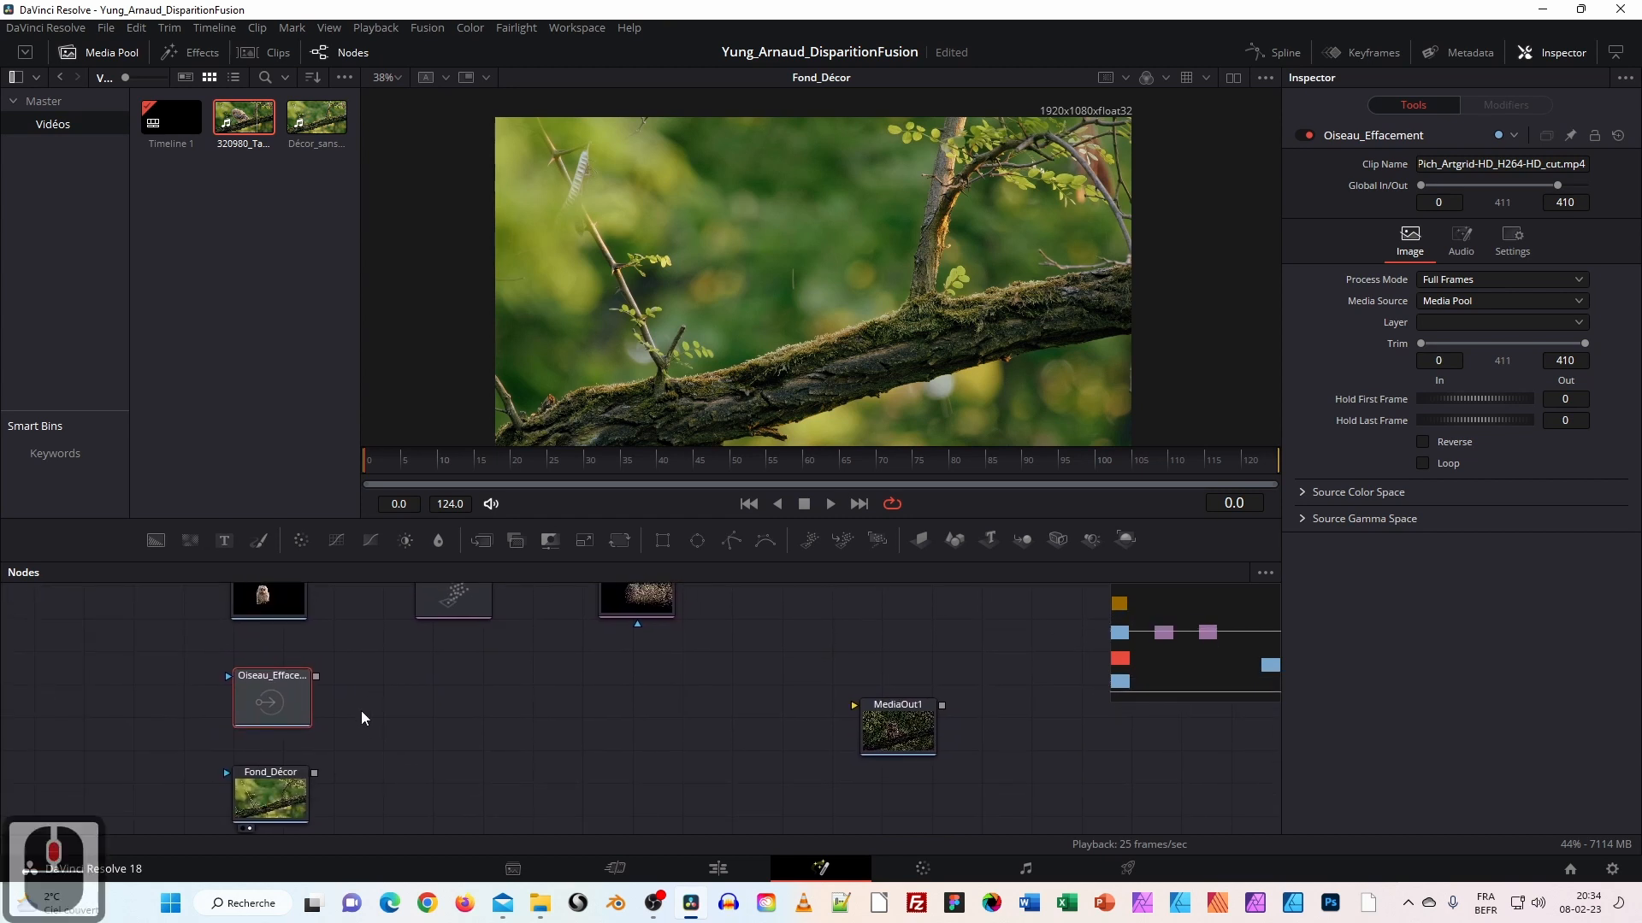
{"action": "left_click", "coordinate": [316, 675]}
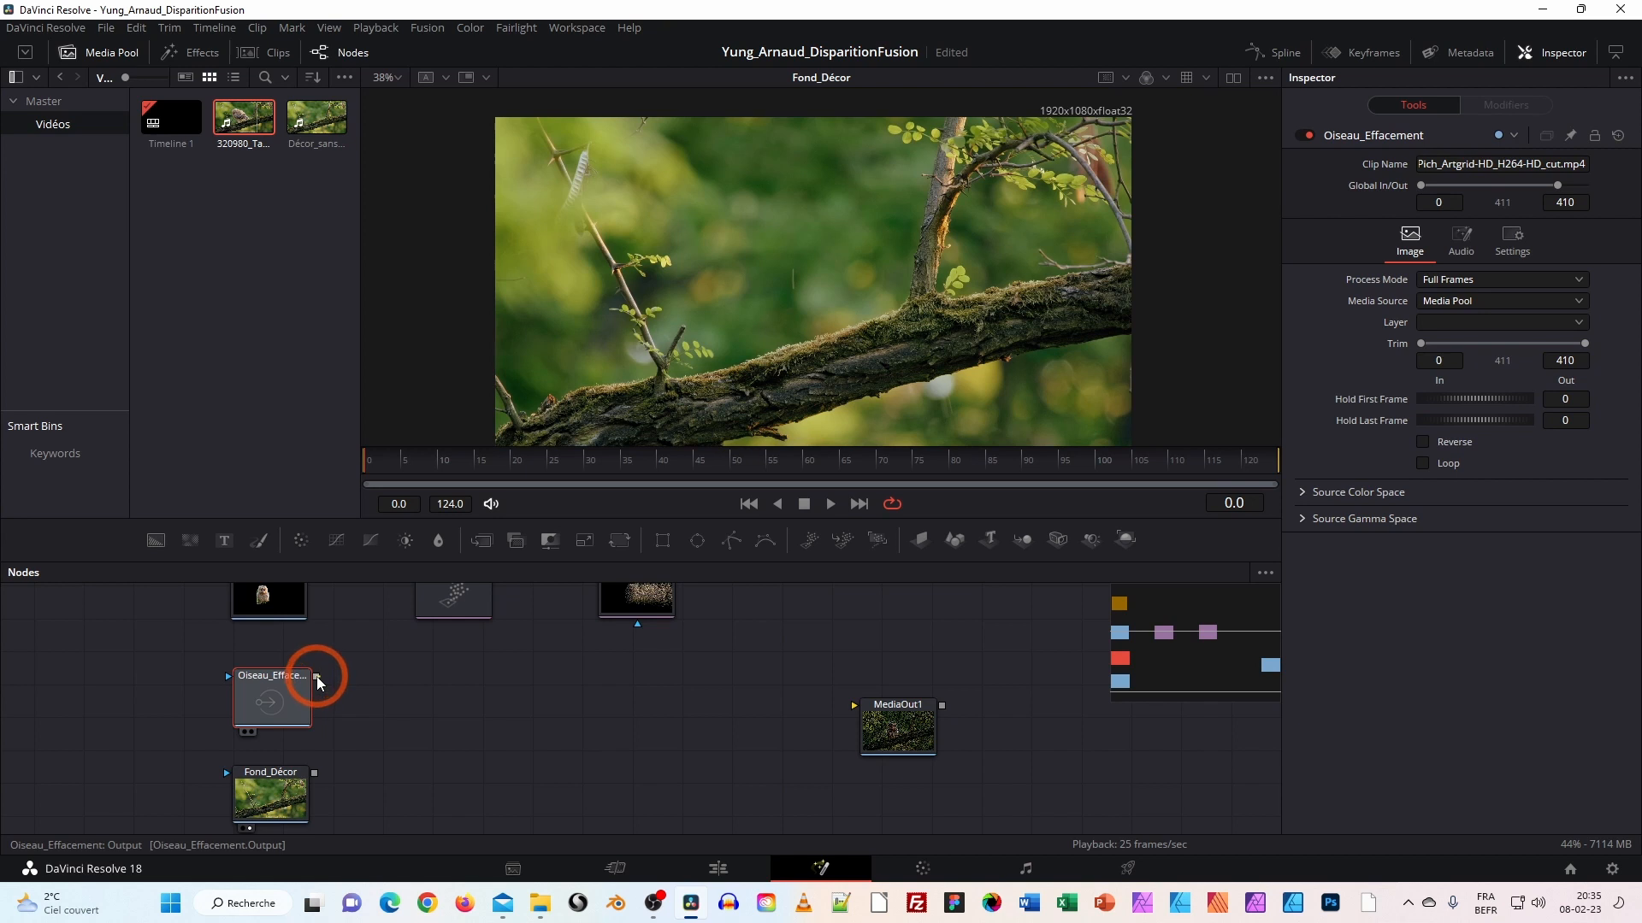
{"action": "left_click_drag", "start_coordinate": [317, 675], "coordinate": [416, 676]}
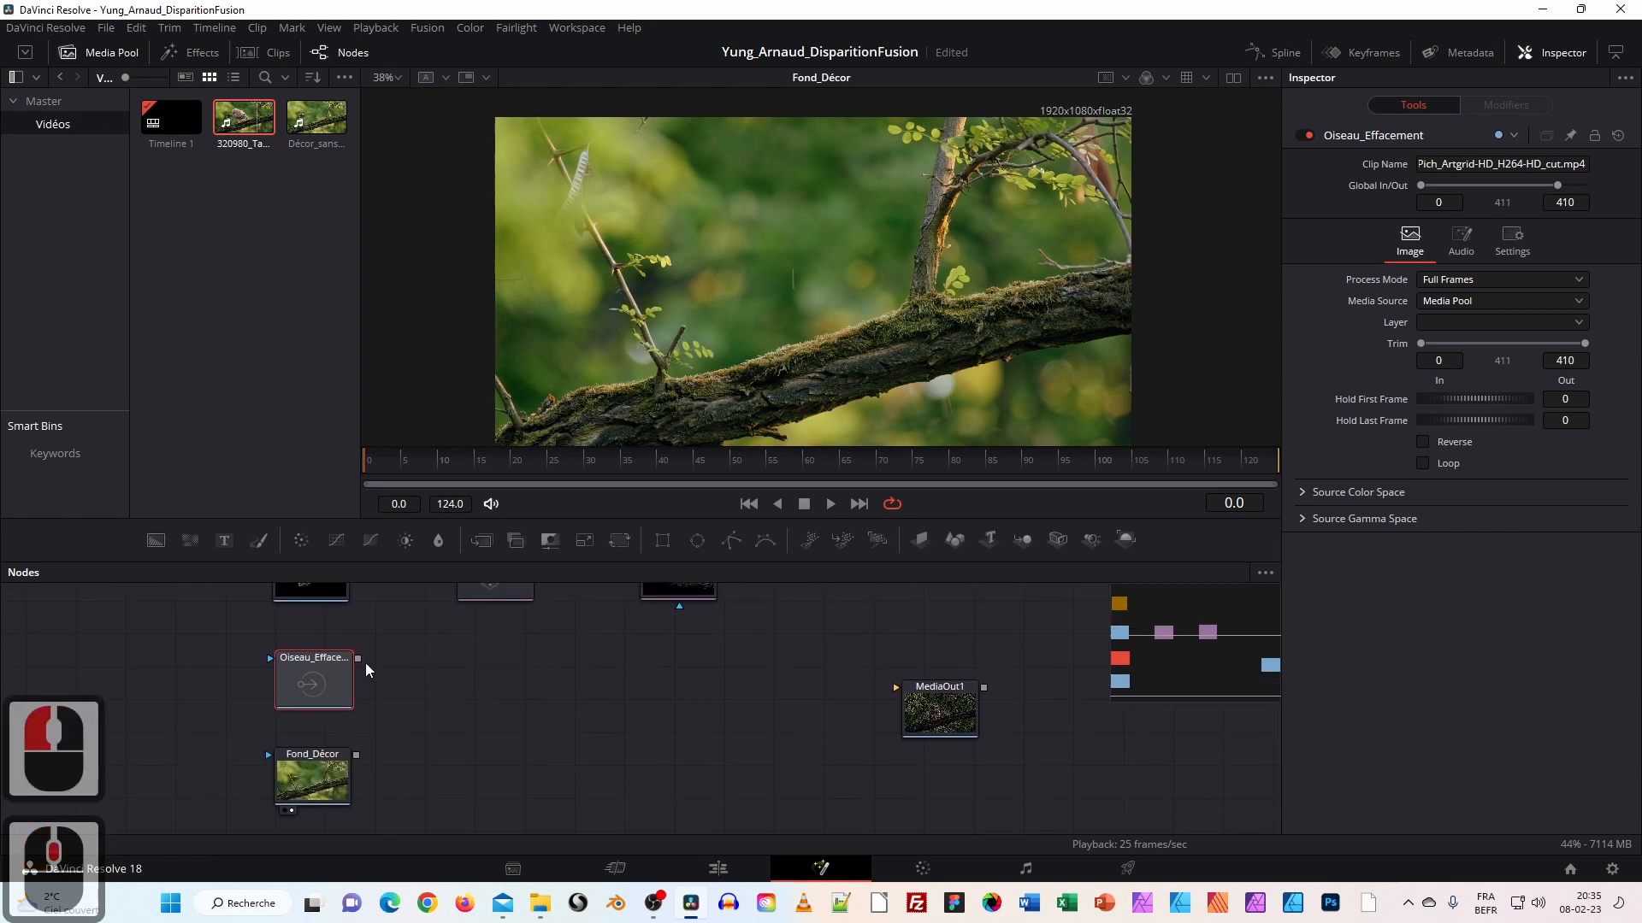
{"action": "left_click_drag", "start_coordinate": [359, 659], "coordinate": [779, 348]}
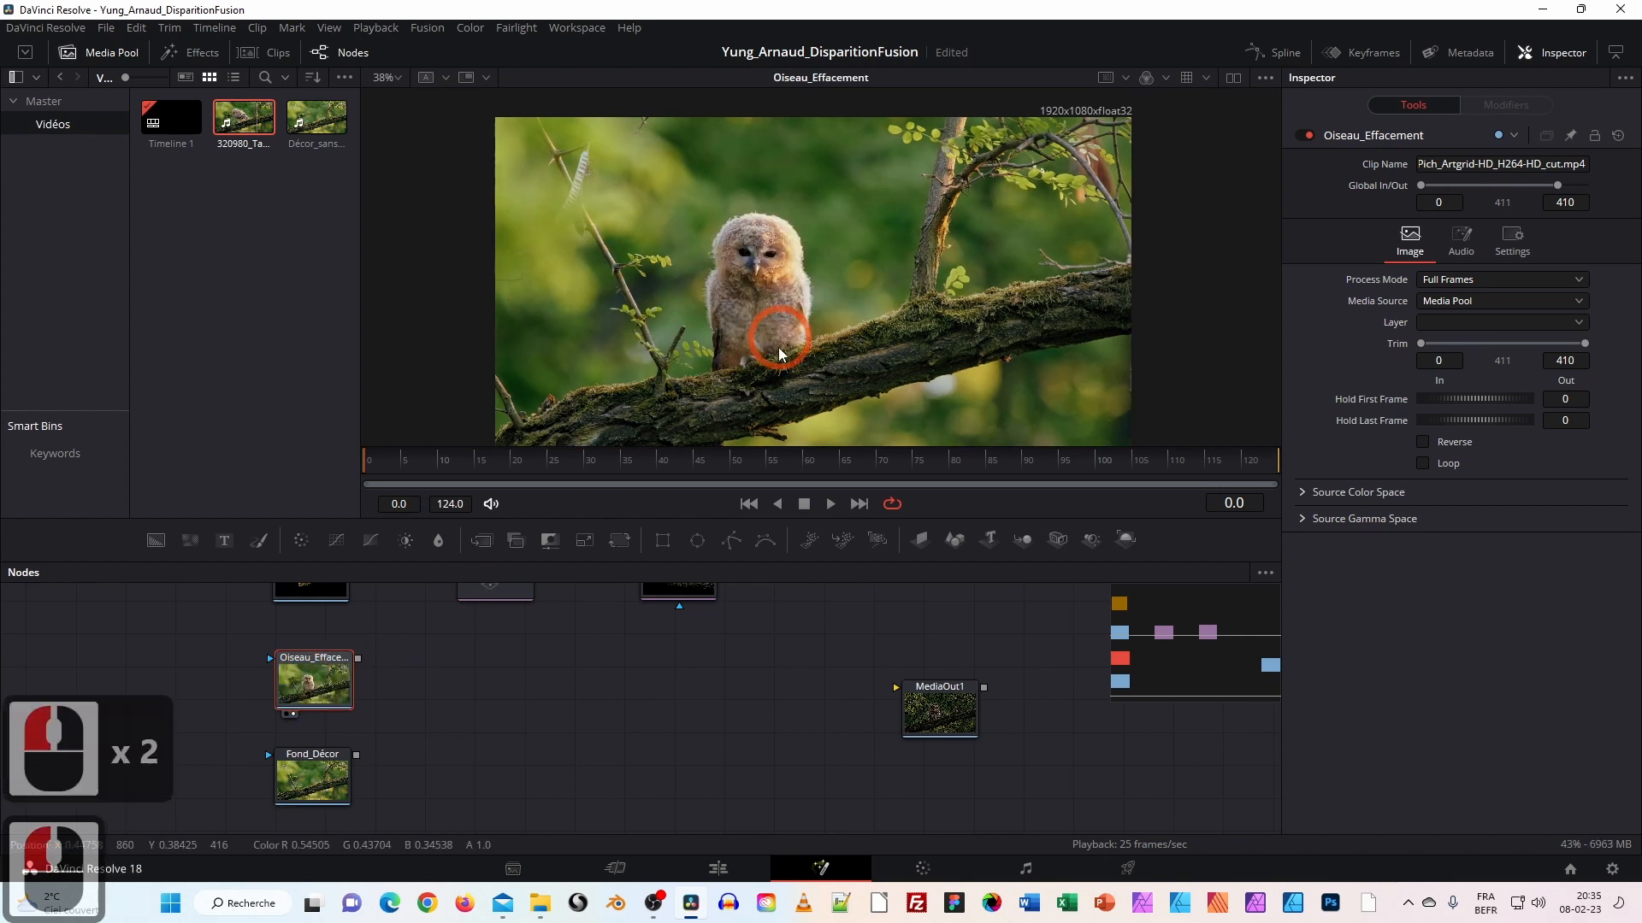
{"action": "left_click_drag", "start_coordinate": [329, 697], "coordinate": [388, 673]}
{"action": "left_click", "coordinate": [338, 704]}
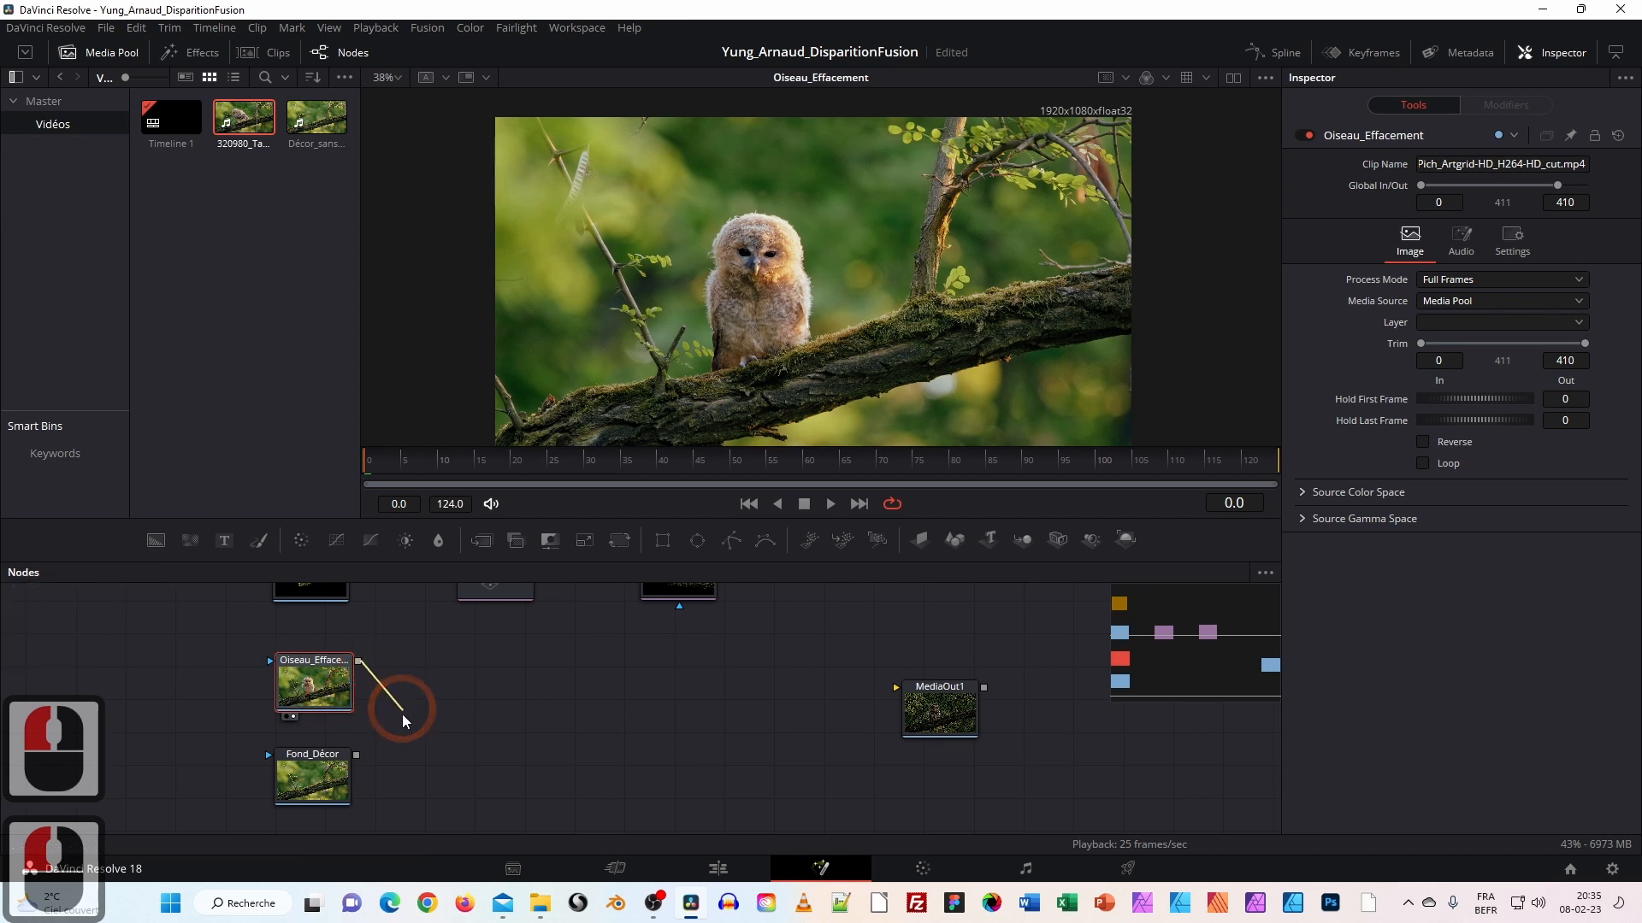
Merge Oiseau_Effacement over Fond_Décor into a new Merge1 node and move it right.
{"action": "left_click_drag", "start_coordinate": [380, 750], "coordinate": [438, 734]}
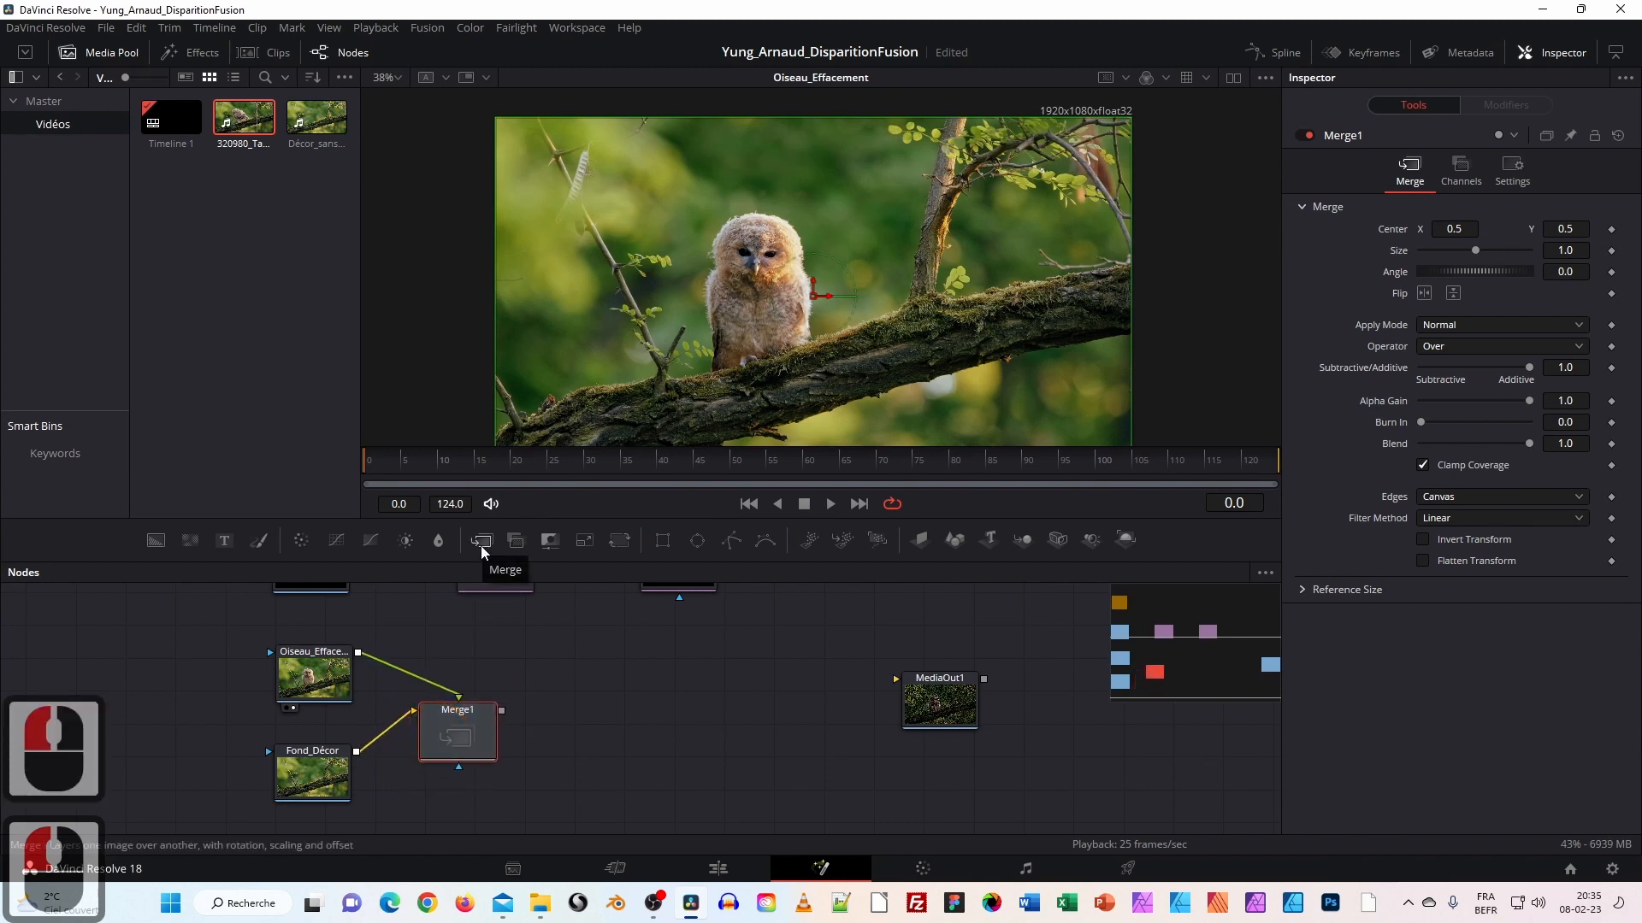
{"action": "mouse_move", "coordinate": [457, 731]}
{"action": "left_mouse_down"}
{"action": "mouse_move", "coordinate": [455, 646]}
{"action": "mouse_move", "coordinate": [454, 706]}
{"action": "left_mouse_up"}
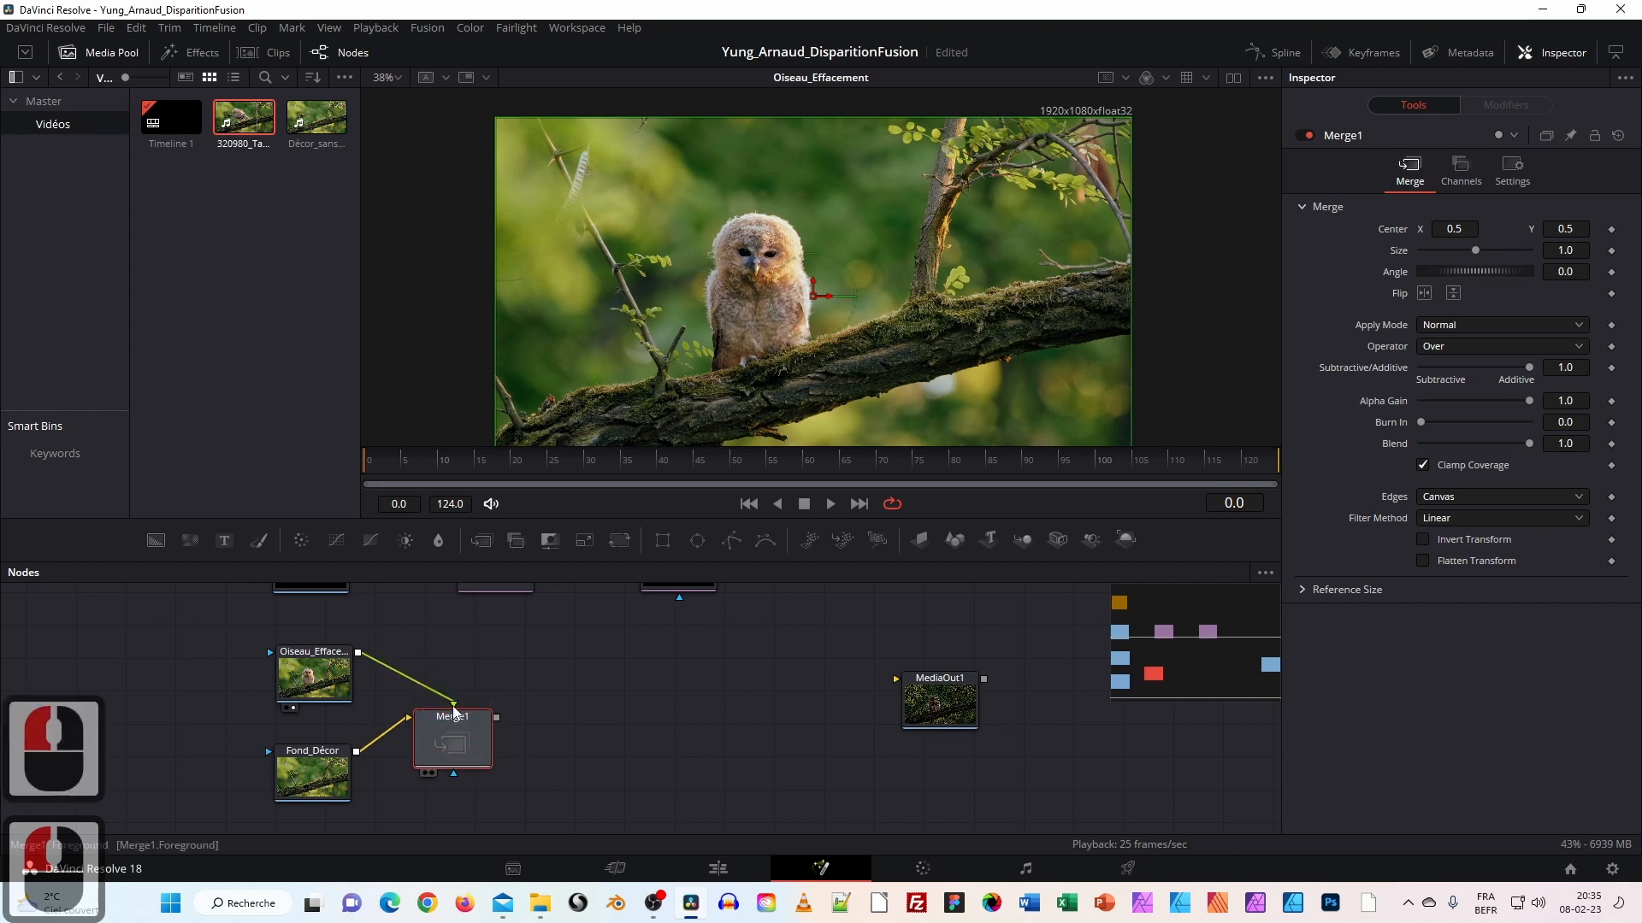
{"action": "left_click_drag", "start_coordinate": [439, 732], "coordinate": [714, 648]}
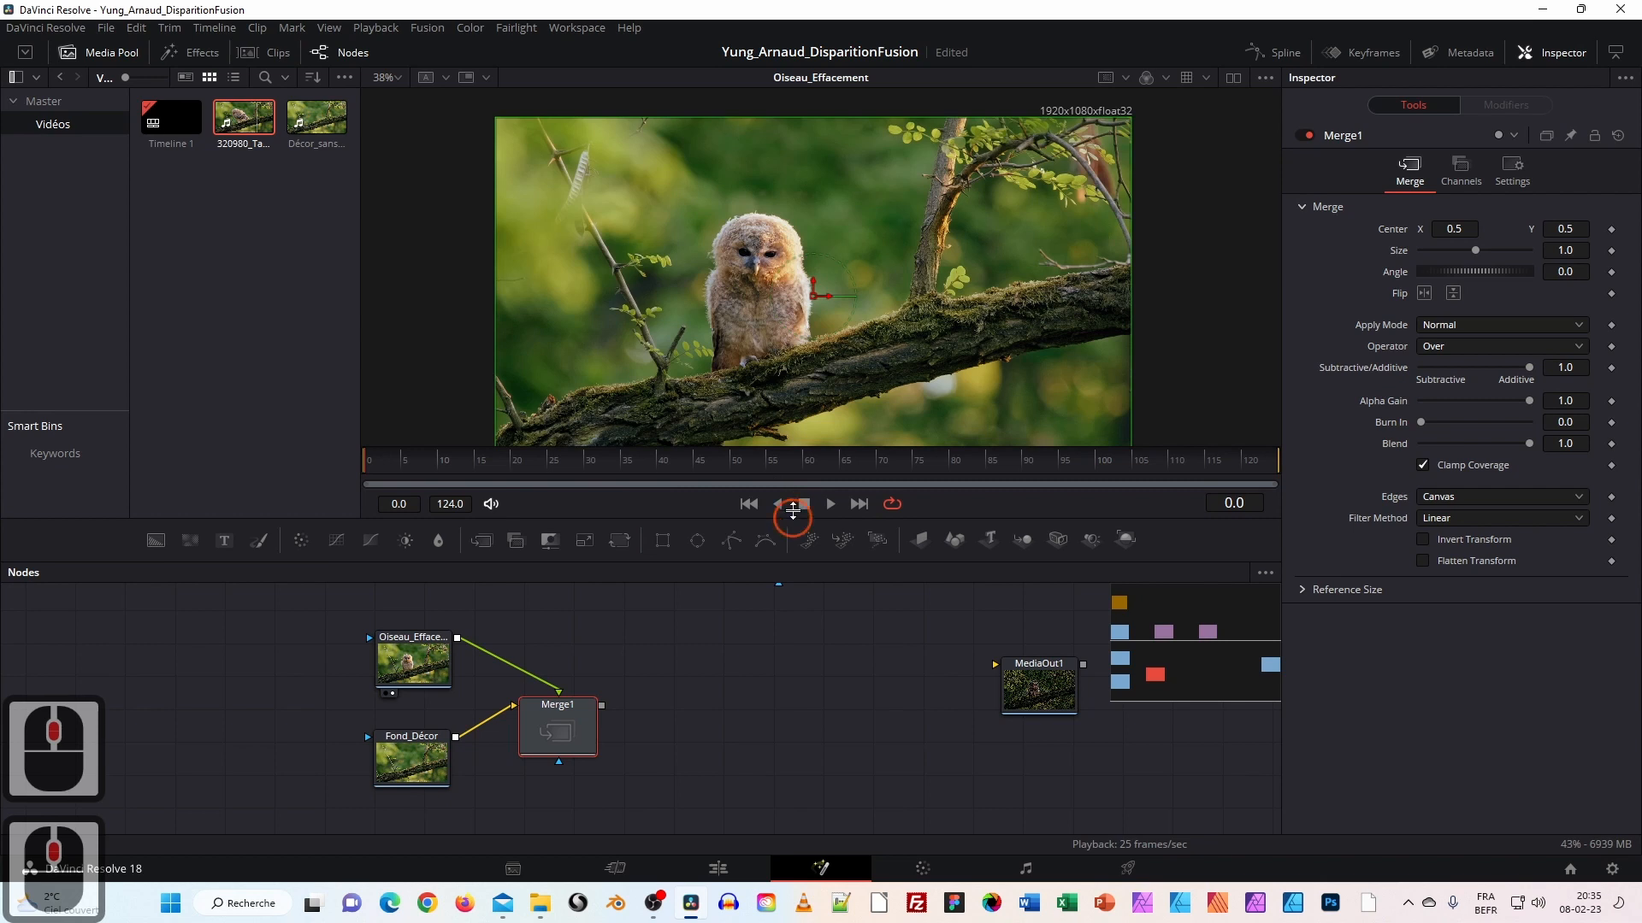
Box-select the owl, background and Merge1 nodes, move them lower, then keep only Oiseau_Effacement selected.
{"action": "left_click_drag", "start_coordinate": [793, 510], "coordinate": [793, 432]}
{"action": "left_click_drag", "start_coordinate": [626, 583], "coordinate": [525, 646]}
{"action": "scroll", "coordinate": [581, 707], "scroll_direction": "down", "scroll_amount": 3, "text": "ctrl"}
{"action": "left_click_drag", "start_coordinate": [342, 772], "coordinate": [580, 613]}
{"action": "left_click_drag", "start_coordinate": [492, 685], "coordinate": [495, 737]}
{"action": "left_click_drag", "start_coordinate": [640, 634], "coordinate": [732, 595]}
{"action": "scroll", "coordinate": [731, 598], "scroll_direction": "up", "scroll_amount": 1}
{"action": "scroll", "coordinate": [639, 749], "scroll_direction": "up", "scroll_amount": 2}
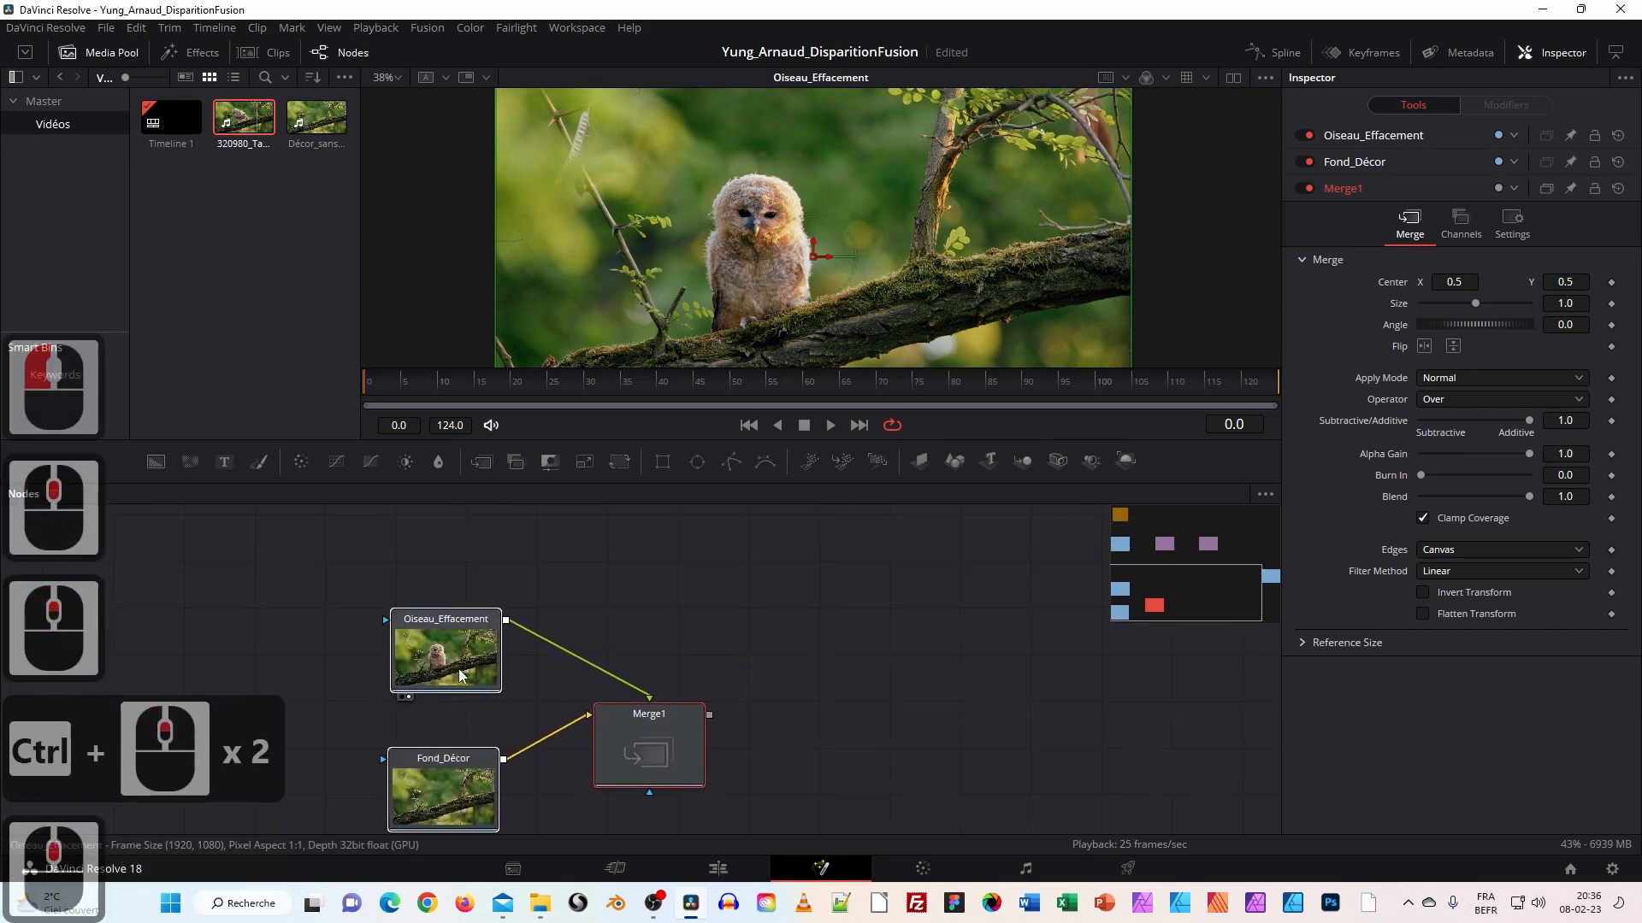
{"action": "left_click", "coordinate": [460, 666]}
{"action": "left_click", "coordinate": [622, 587]}
{"action": "left_click", "coordinate": [477, 650]}
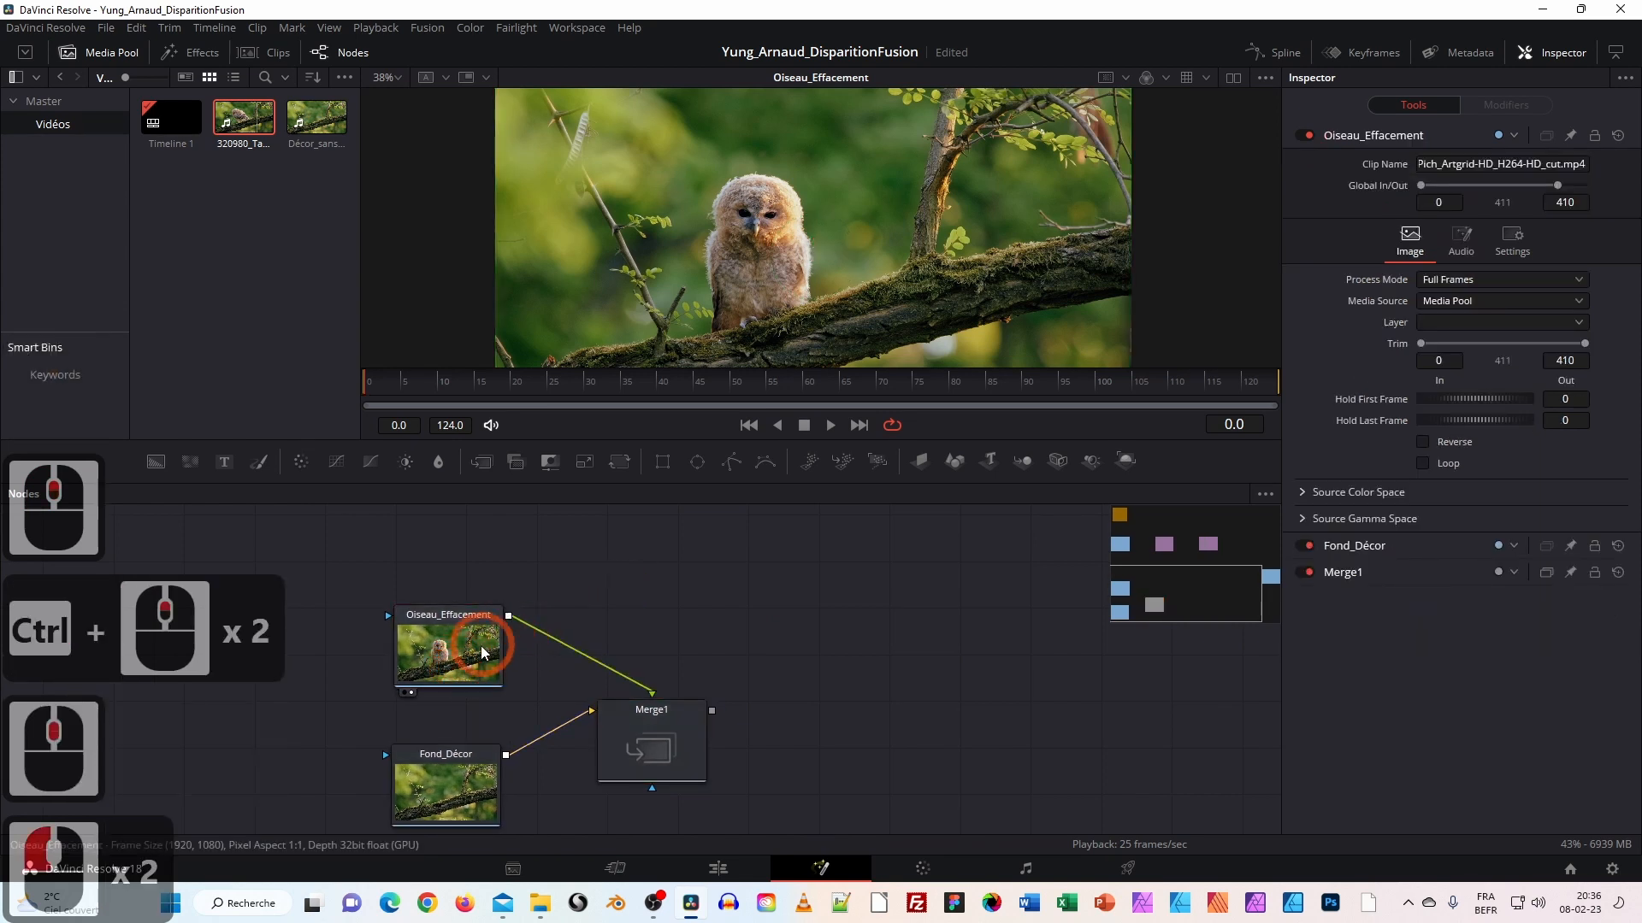
Add a Polygon mask node to the graph and place it above the owl clip.
{"action": "left_click_drag", "start_coordinate": [642, 540], "coordinate": [646, 560]}
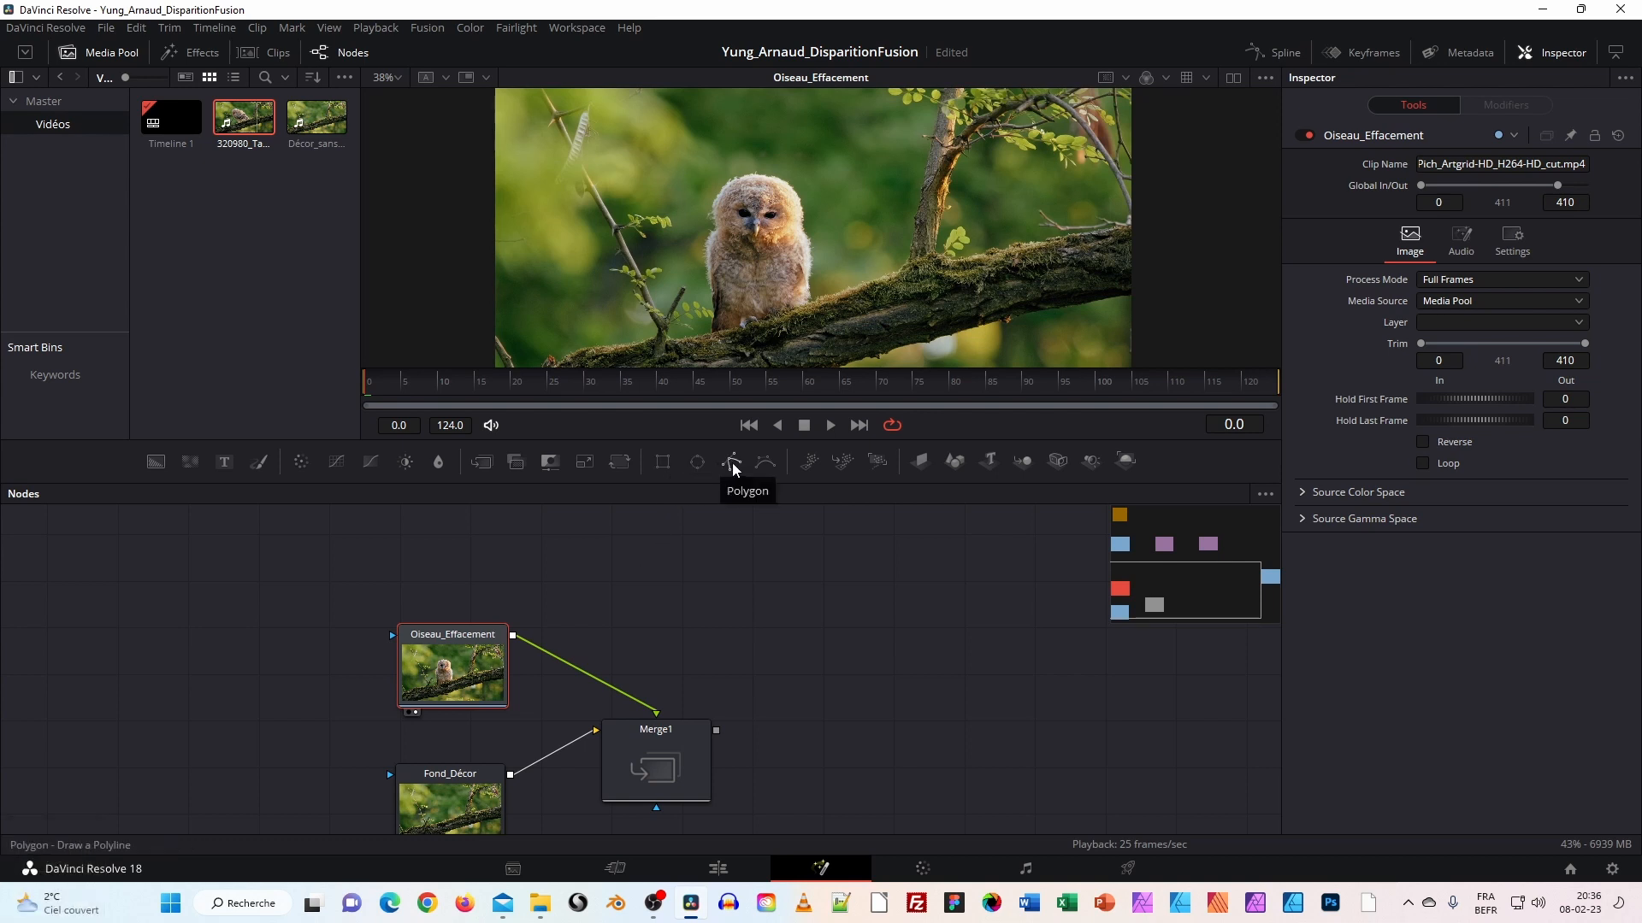
{"action": "left_click_drag", "start_coordinate": [734, 466], "coordinate": [448, 531]}
{"action": "left_click_drag", "start_coordinate": [546, 549], "coordinate": [610, 636]}
{"action": "left_click", "coordinate": [548, 648]}
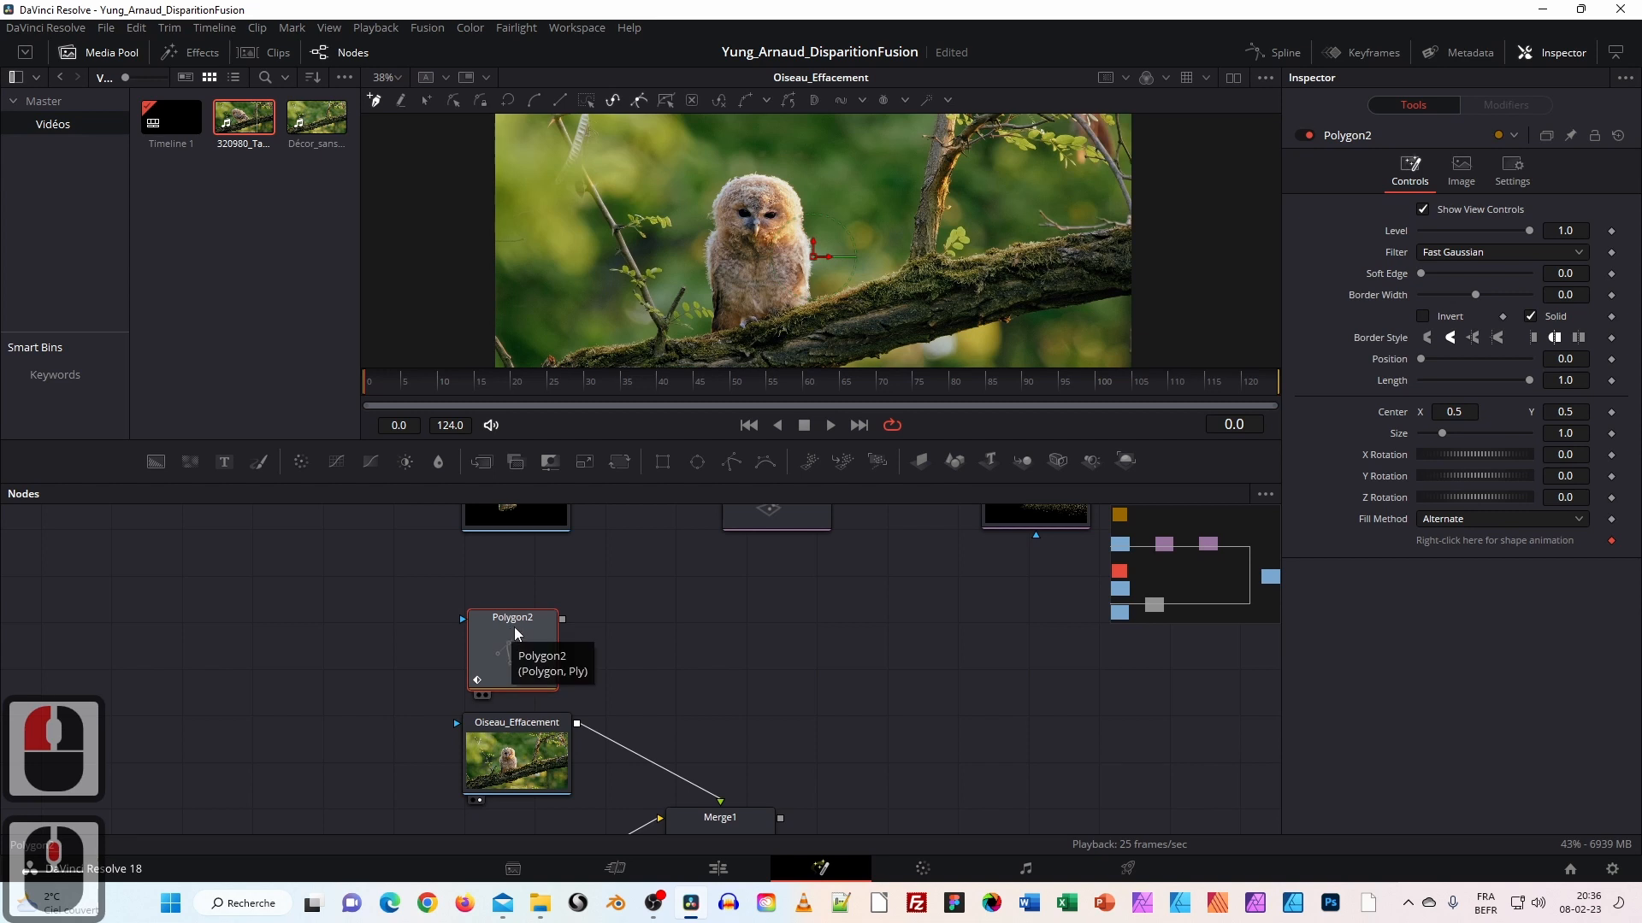
Rename the Polygon2 node to Masque_Effacement_Oiseau.
{"action": "right_click", "coordinate": [515, 628]}
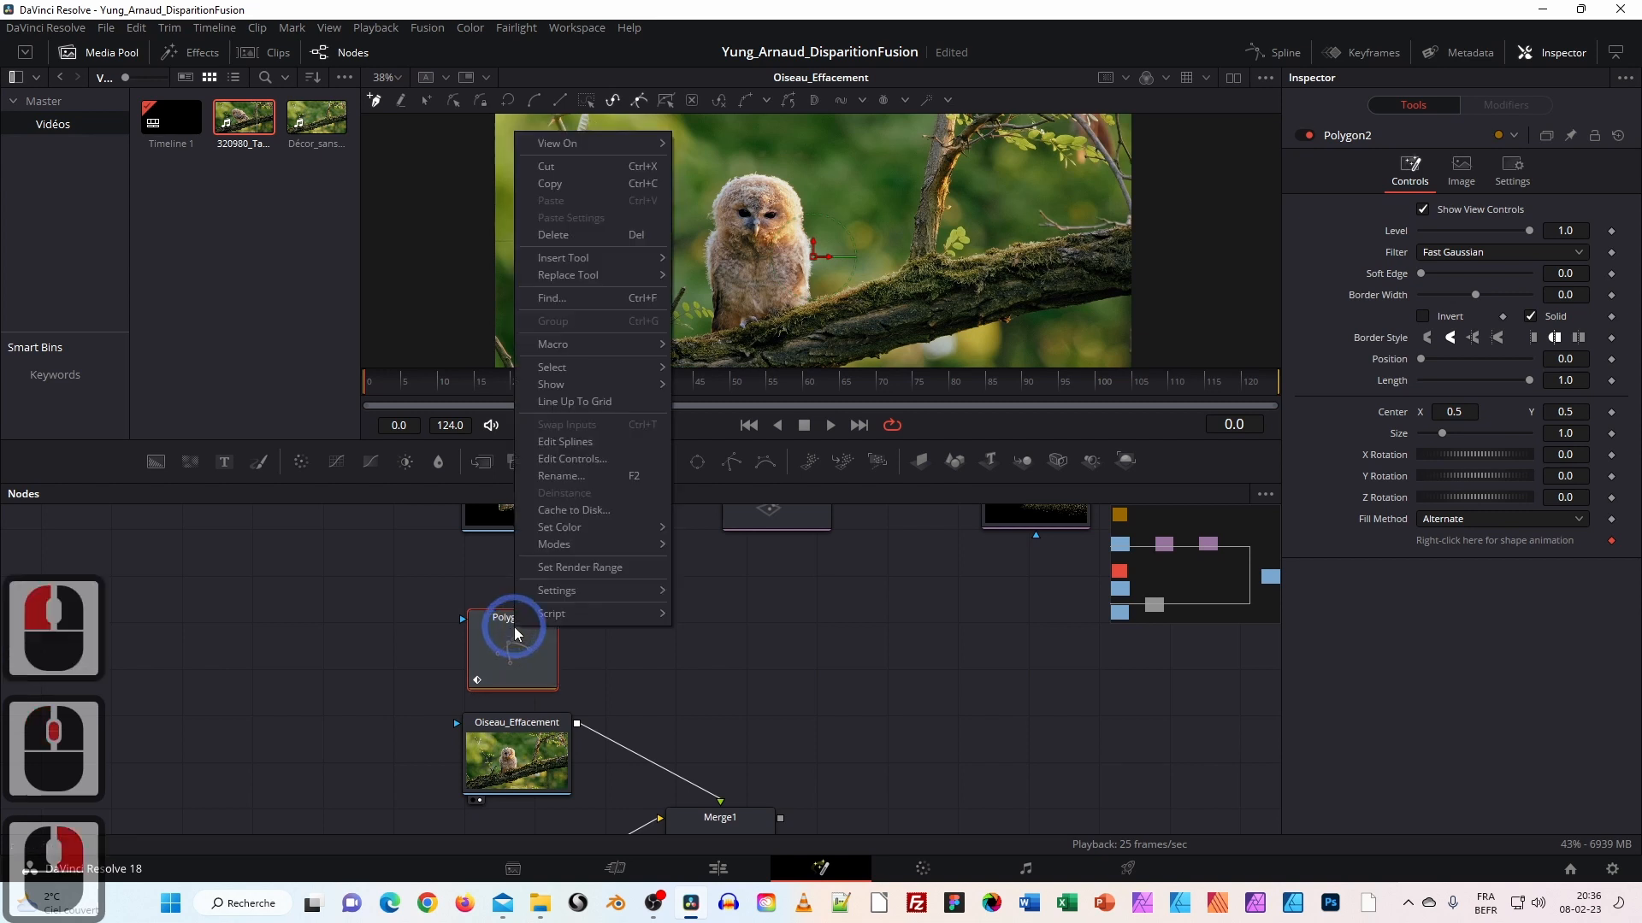
{"action": "left_click", "coordinate": [581, 479]}
{"action": "type", "text": "Masque"}
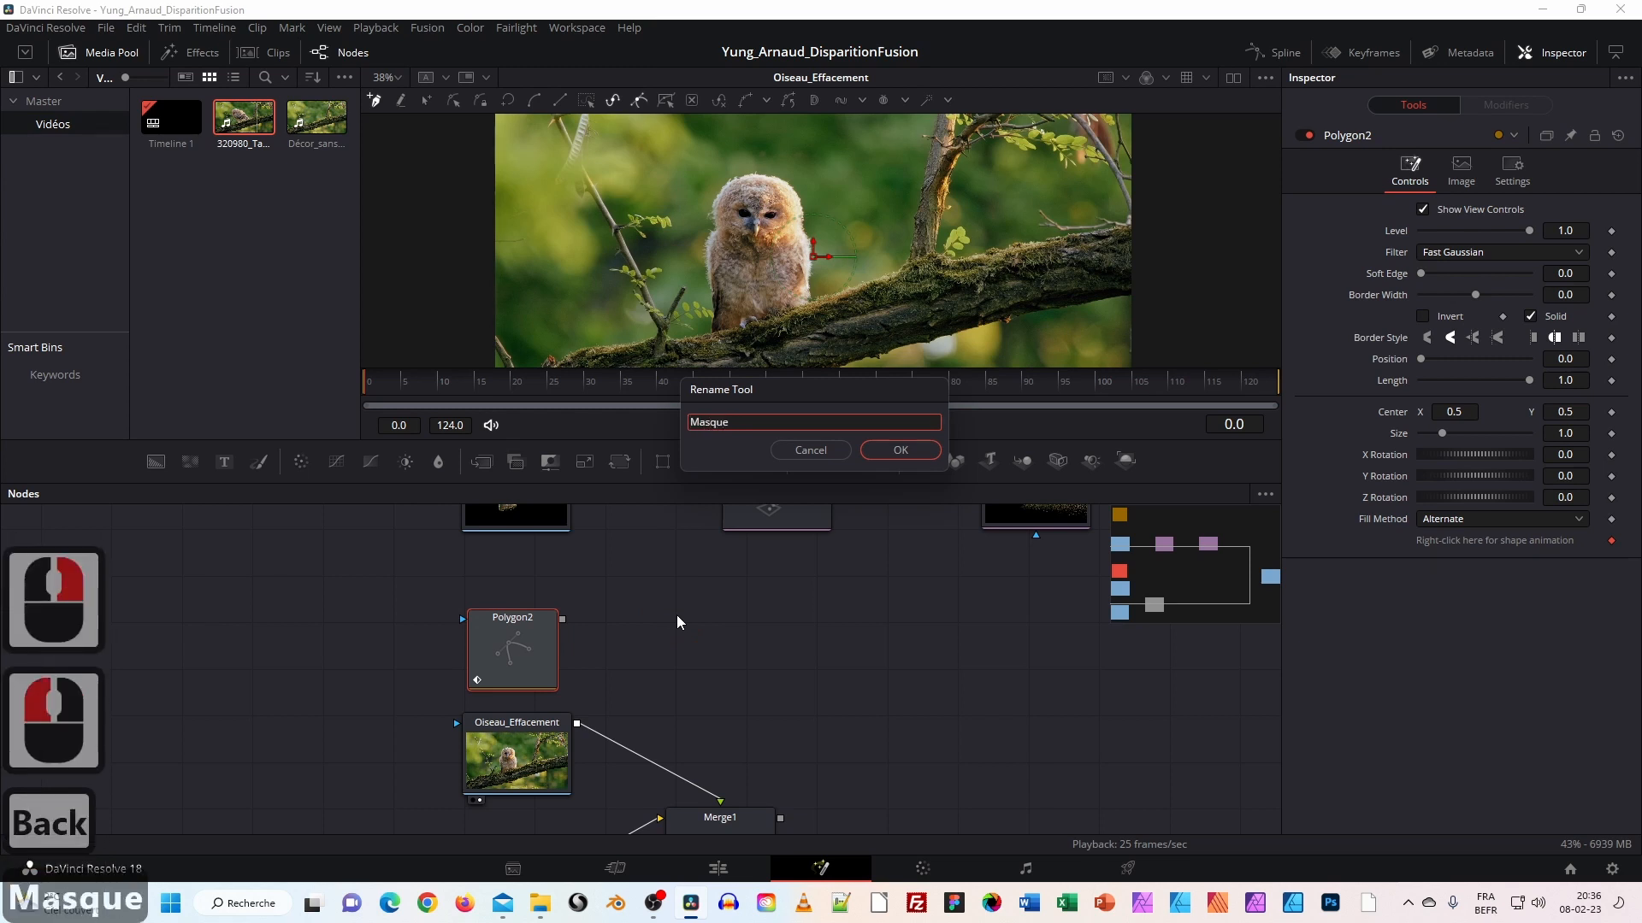
{"action": "type", "text": "_Oiseau"}
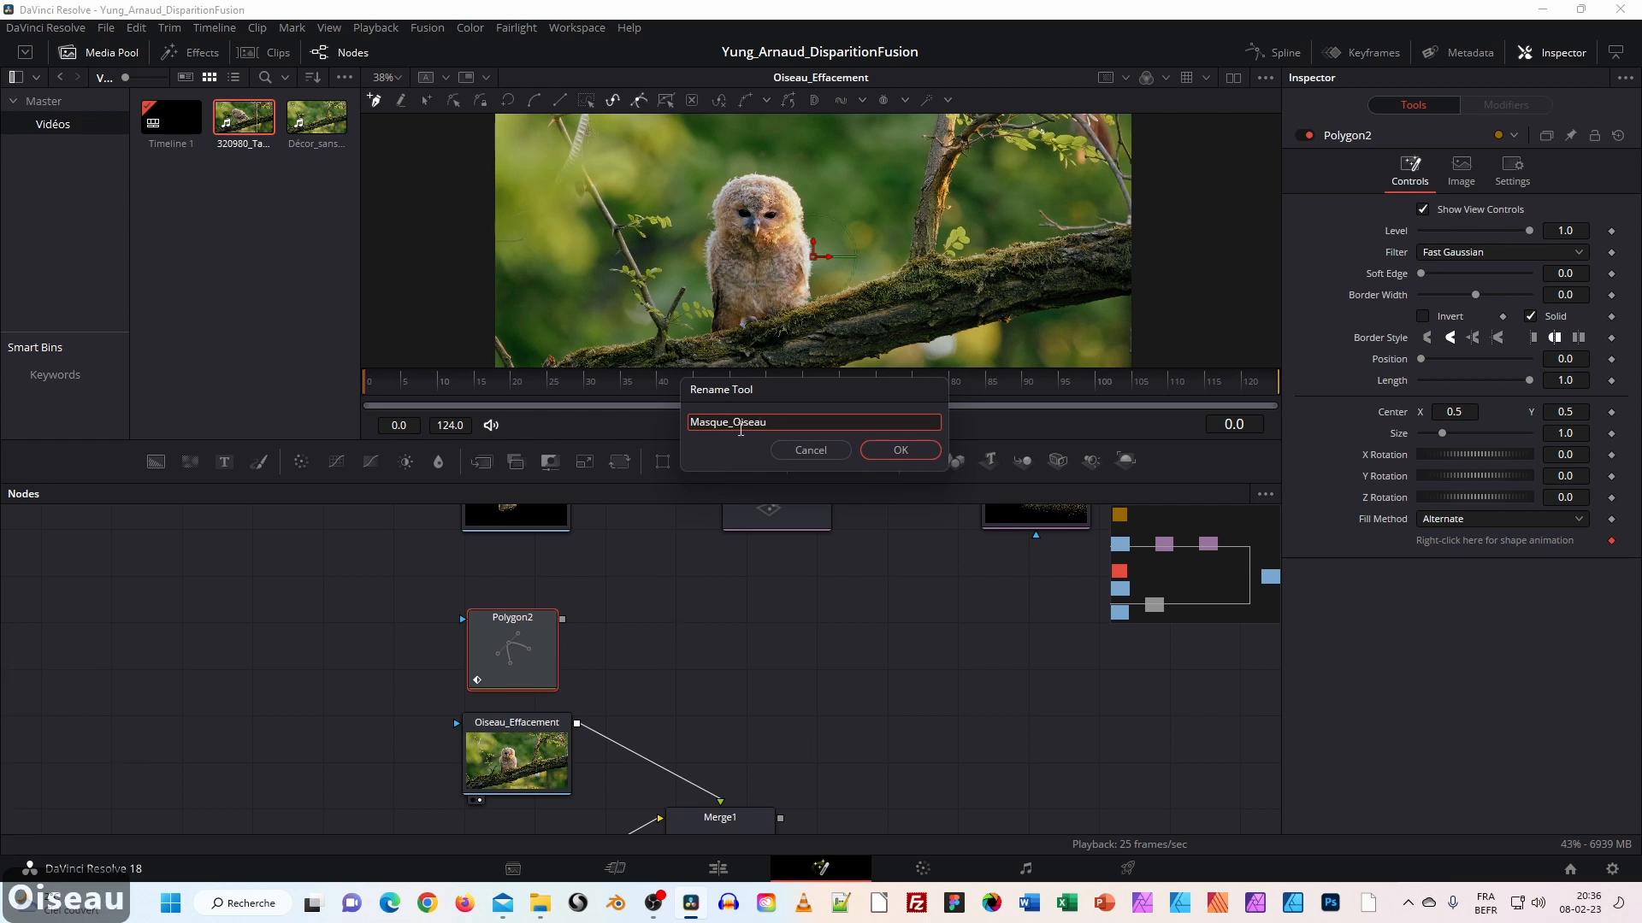
{"action": "left_click", "coordinate": [734, 424]}
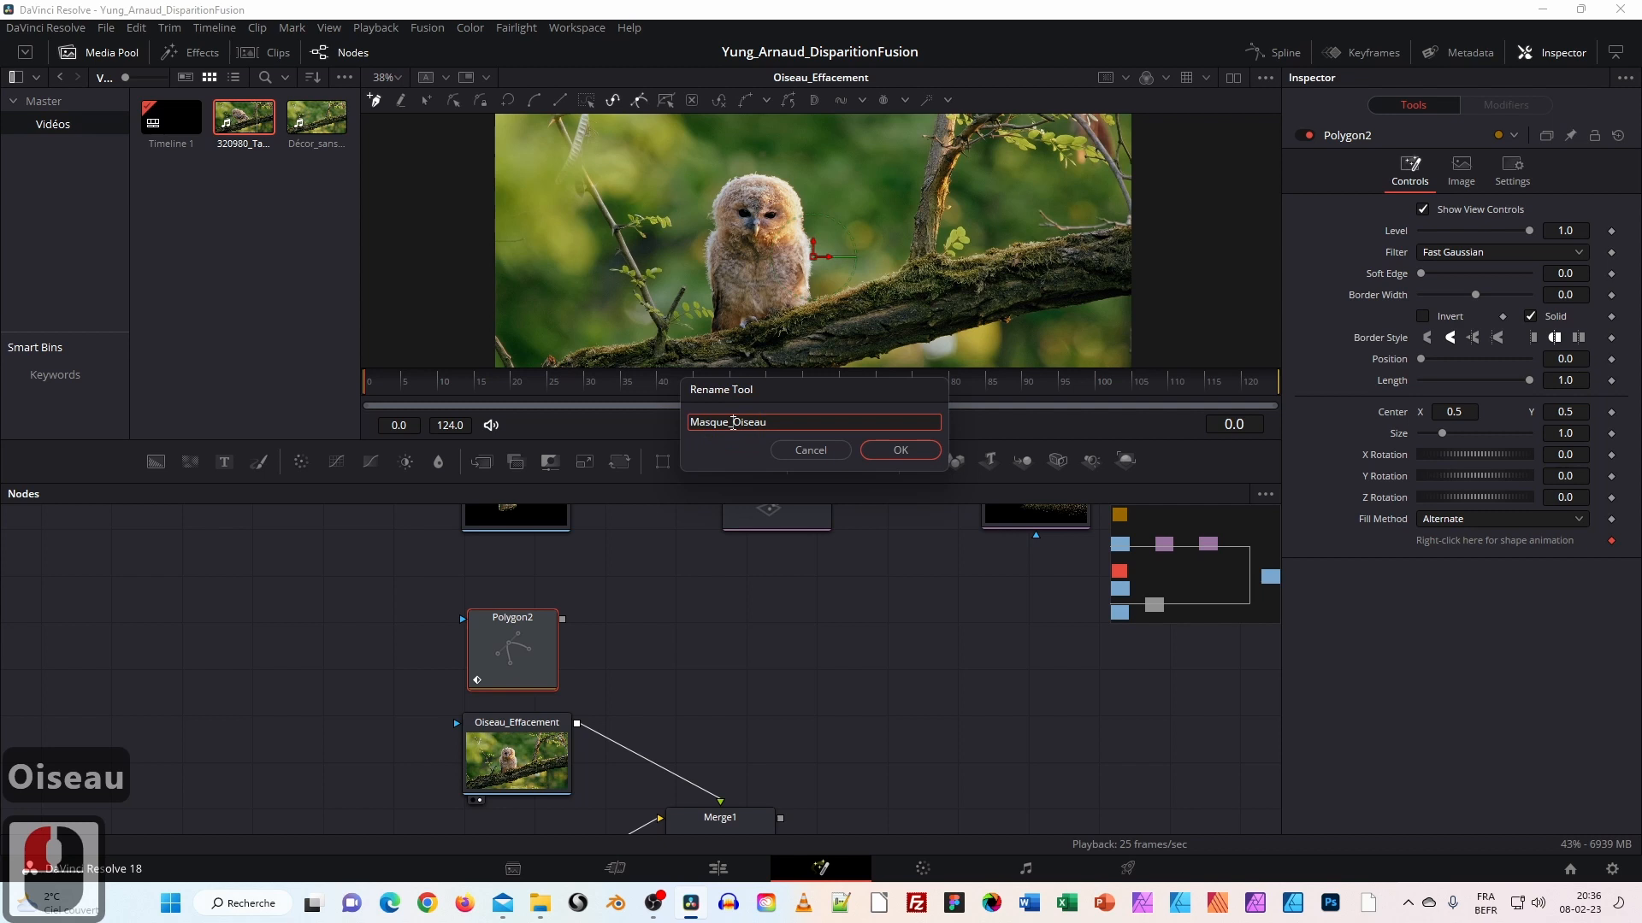
{"action": "type", "text": "F"}
{"action": "key", "text": "BackSpace"}
{"action": "type", "text": "Effacemet"}
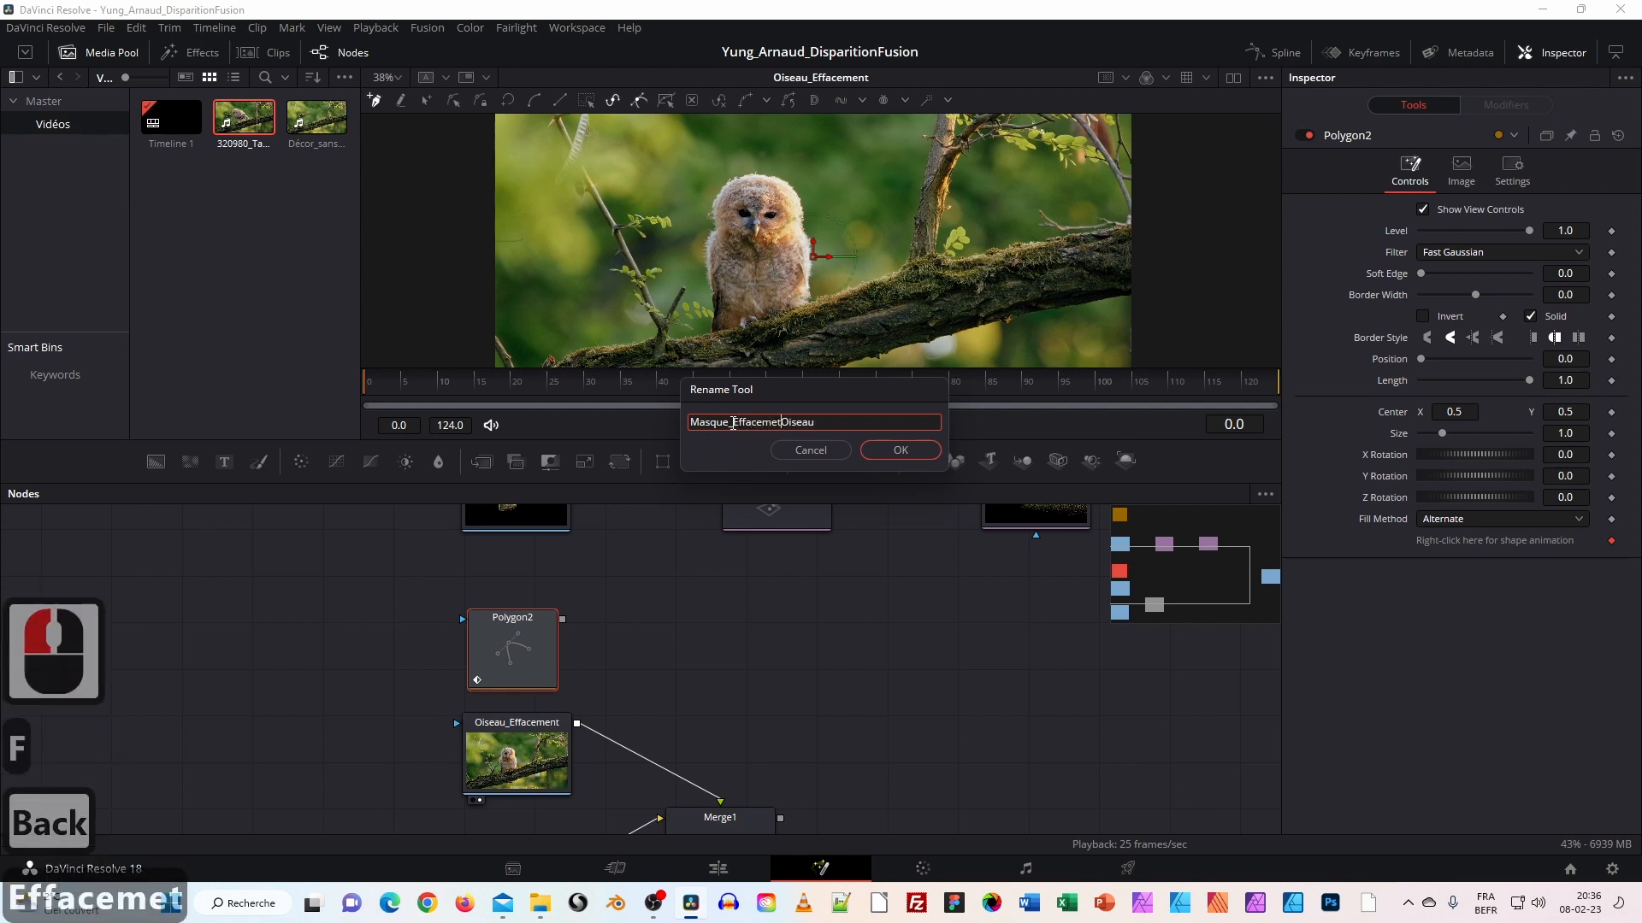
{"action": "key", "text": "BackSpace"}
{"action": "type", "text": "nt_"}
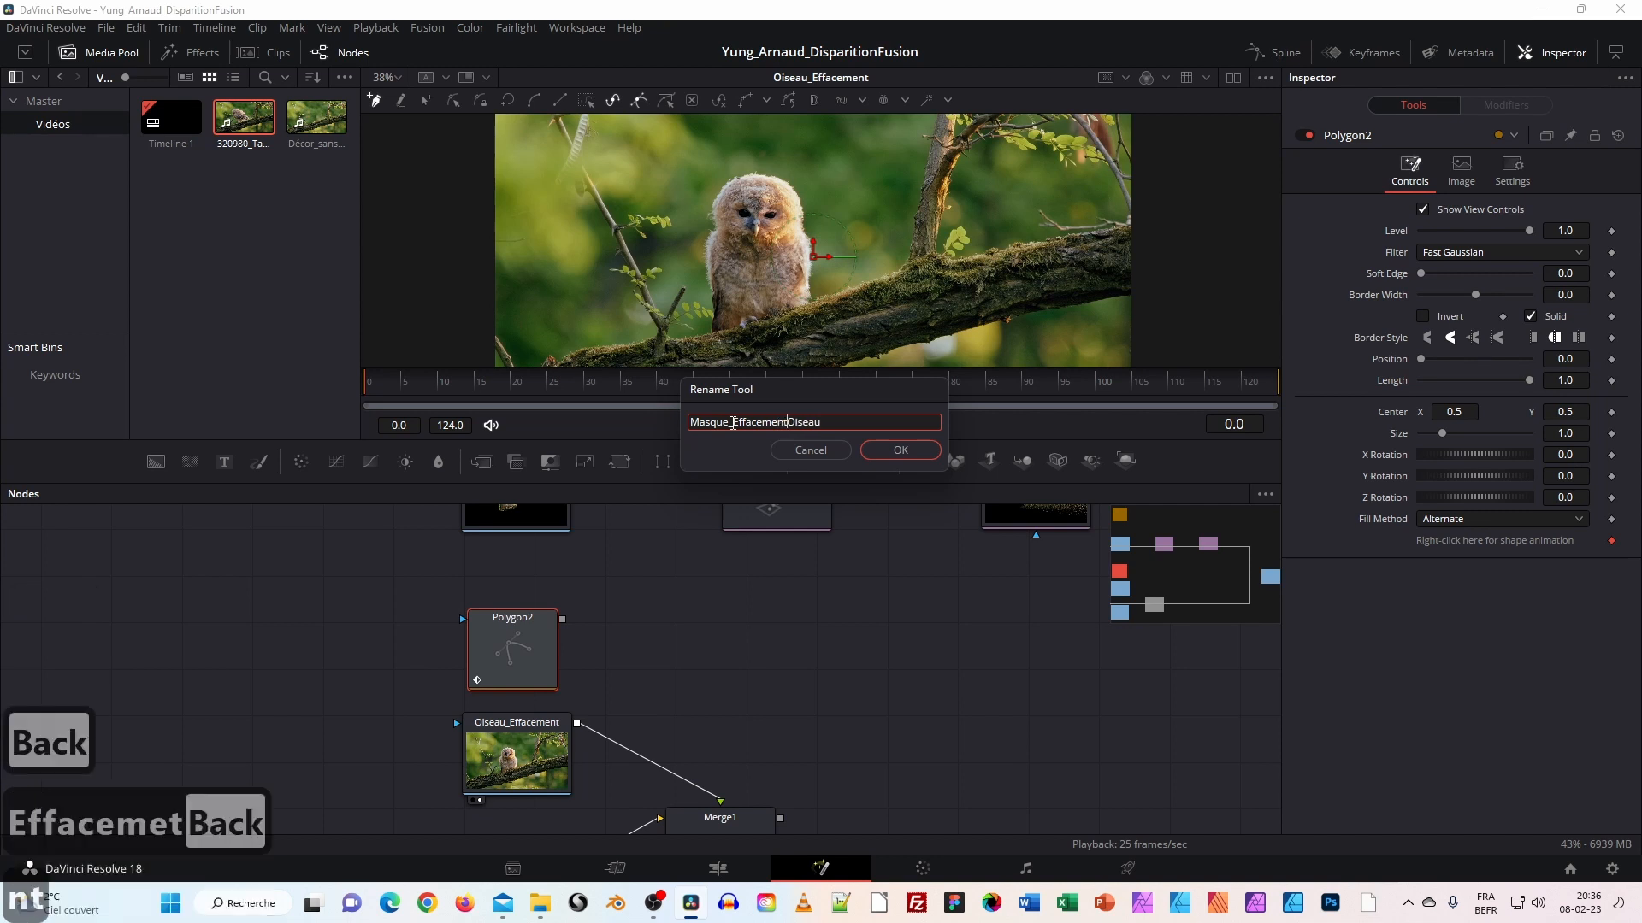
{"action": "left_click", "coordinate": [884, 450]}
Drag a link from the mask node toward Oiseau_Effacement.
{"action": "left_click_drag", "start_coordinate": [682, 692], "coordinate": [575, 593]}
{"action": "left_click", "coordinate": [416, 578]}
{"action": "left_click_drag", "start_coordinate": [416, 578], "coordinate": [364, 654]}
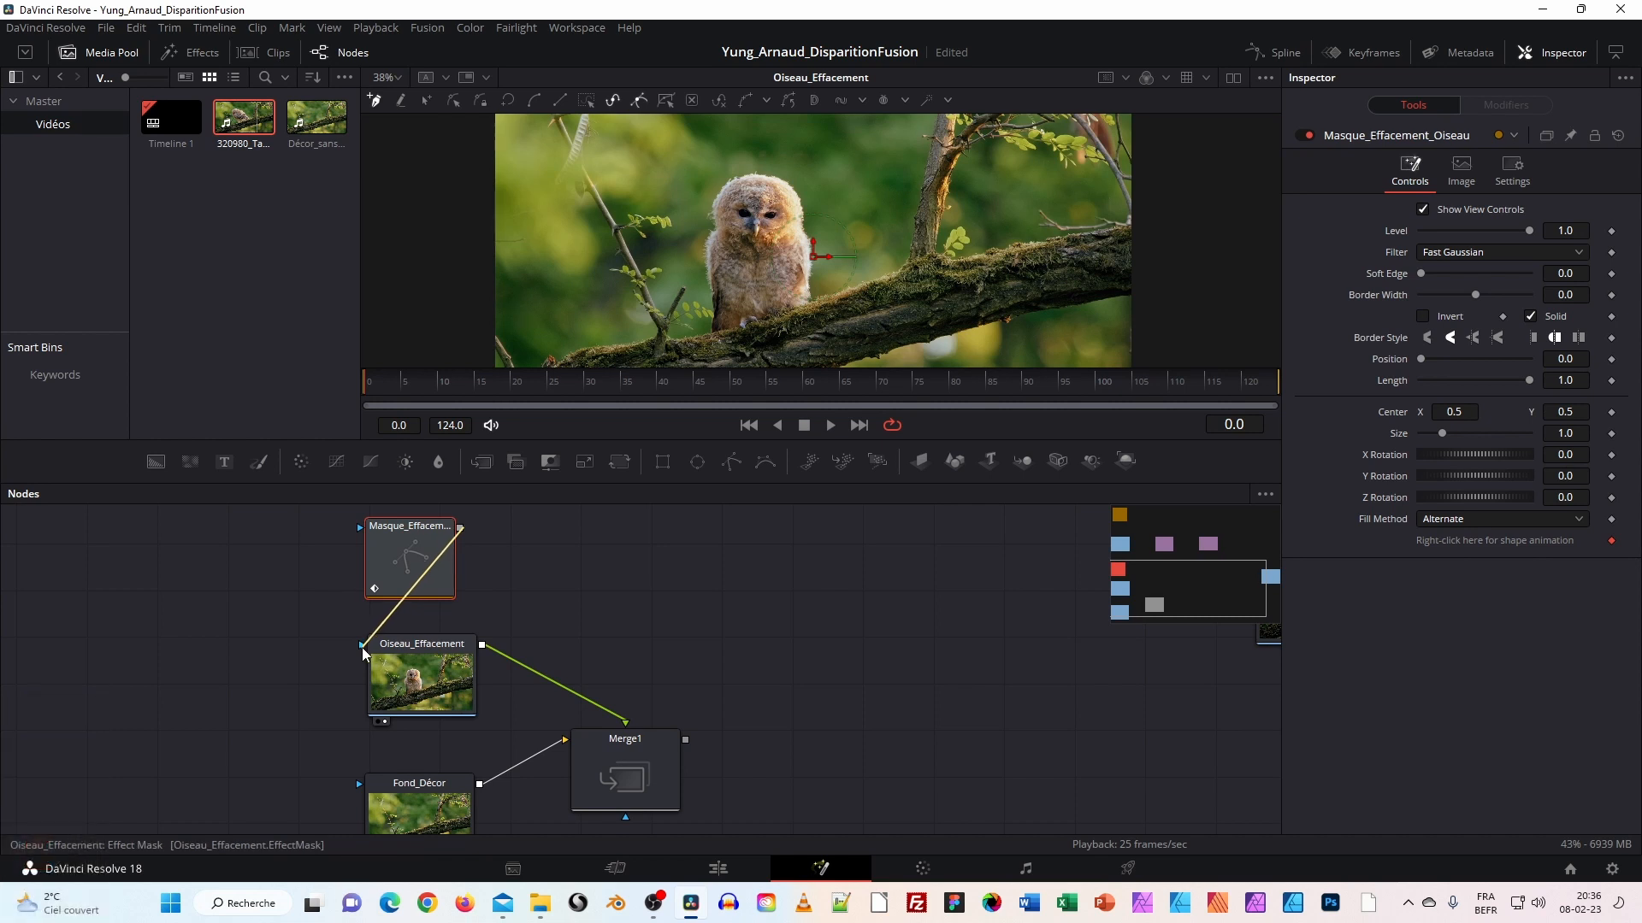
Wire Masque_Effacement_Oiseau into Oiseau_Effacement's effect mask input and enable Invert on the mask.
{"action": "mouse_move", "coordinate": [411, 574]}
{"action": "left_mouse_down"}
{"action": "mouse_move", "coordinate": [383, 567]}
{"action": "mouse_move", "coordinate": [429, 567]}
{"action": "mouse_move", "coordinate": [419, 578]}
{"action": "left_mouse_up"}
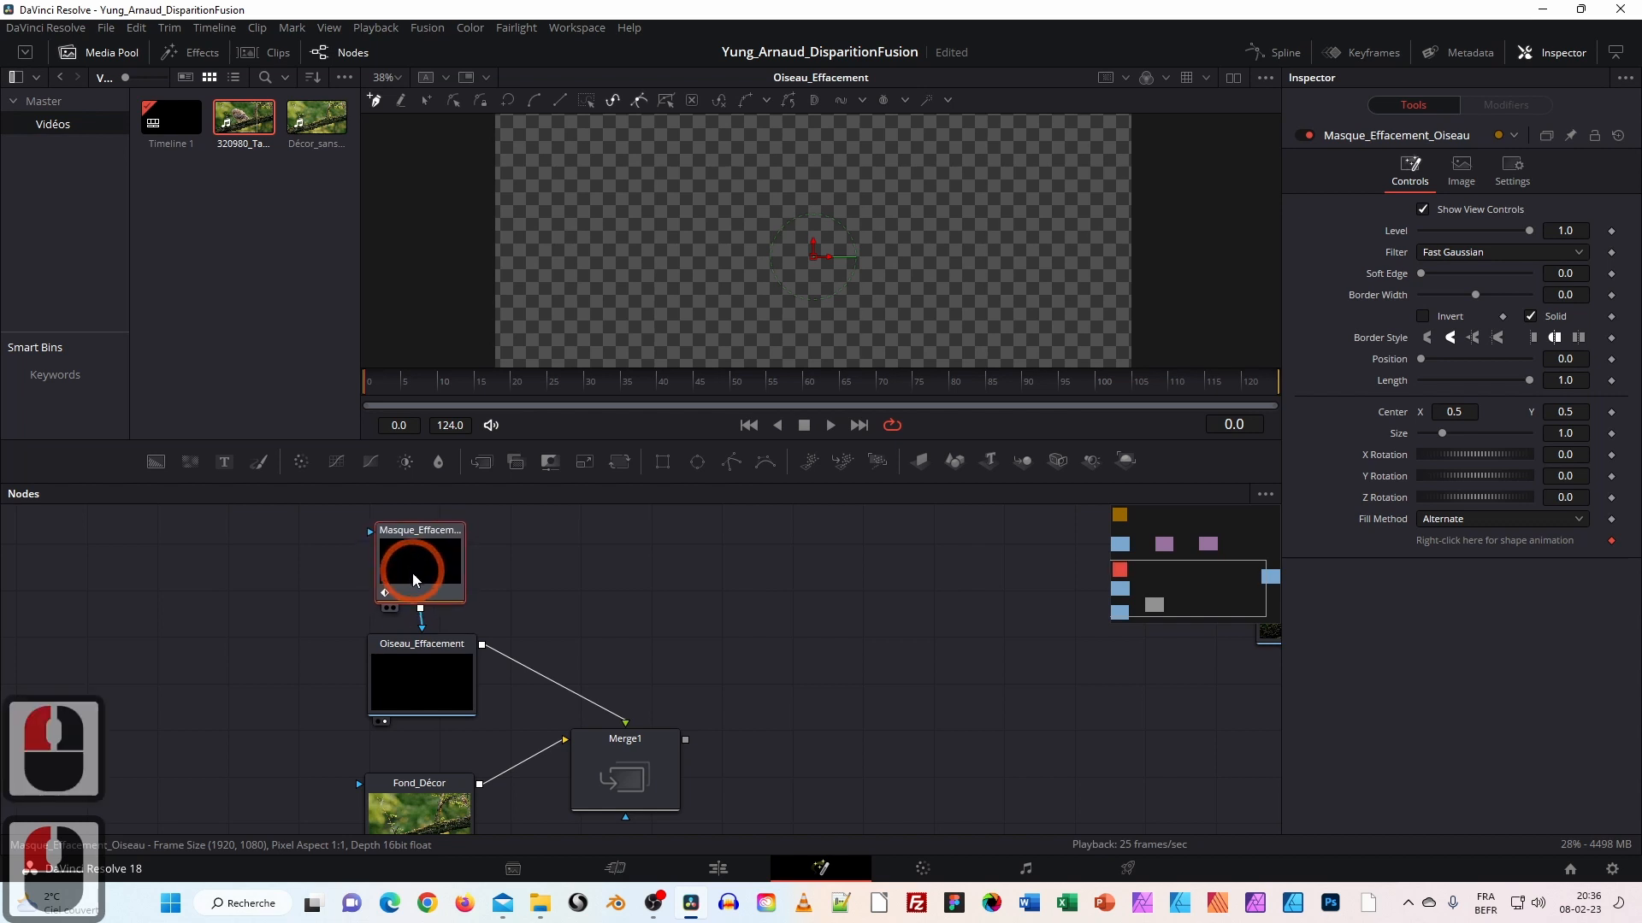
{"action": "double_click", "coordinate": [425, 675]}
{"action": "left_click_drag", "start_coordinate": [407, 796], "coordinate": [411, 772]}
{"action": "double_click", "coordinate": [427, 573]}
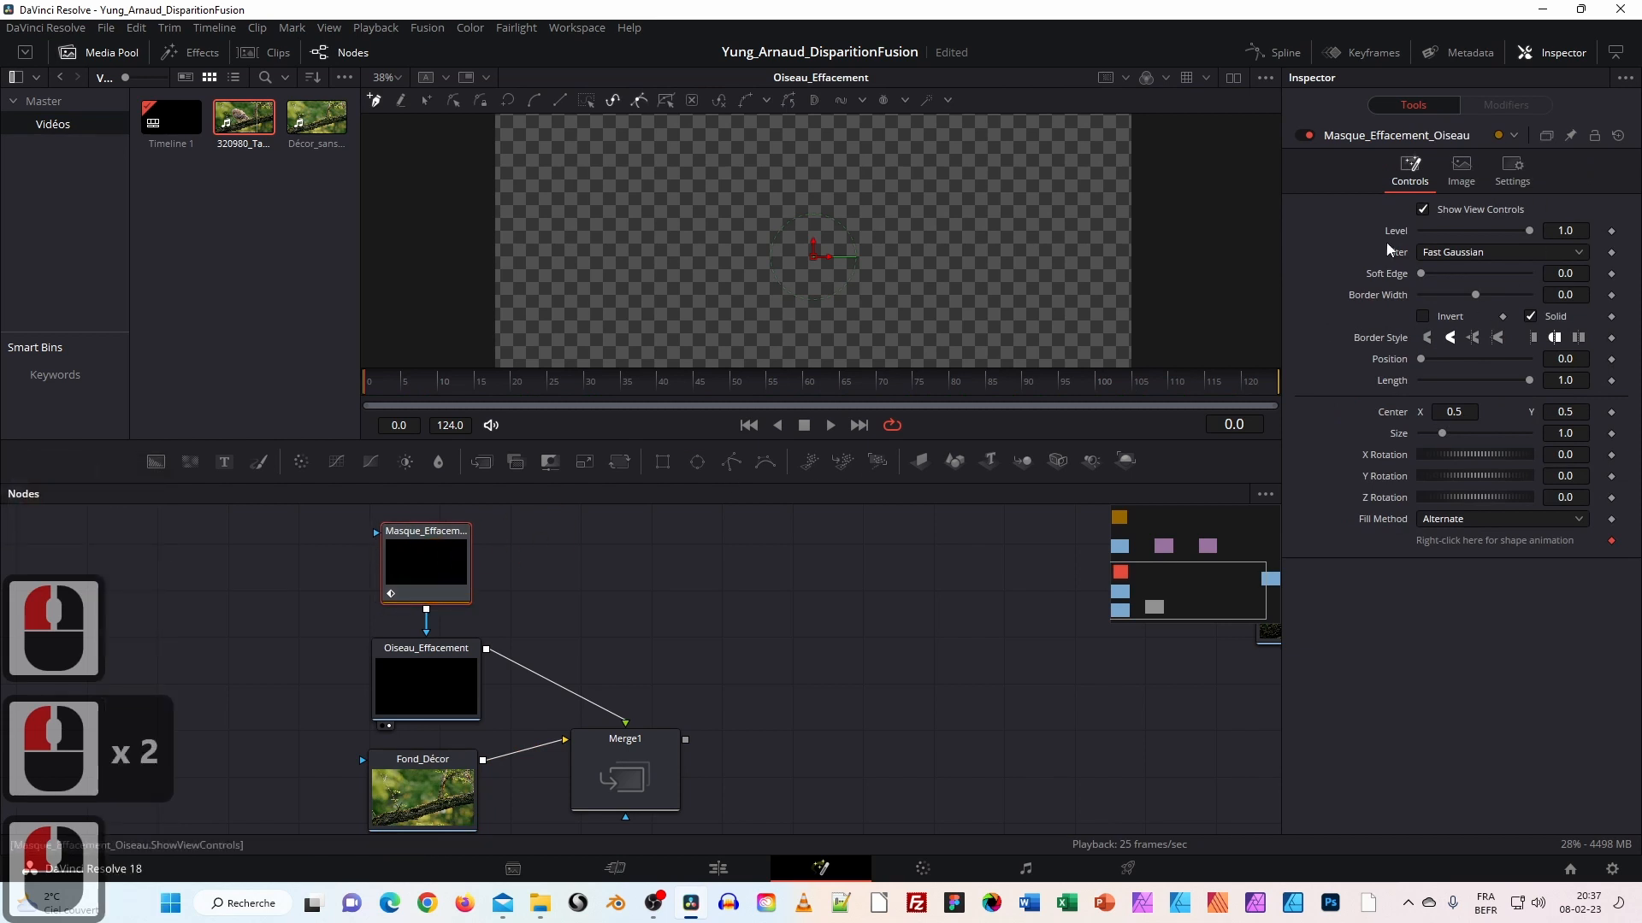
{"action": "left_click", "coordinate": [1422, 317]}
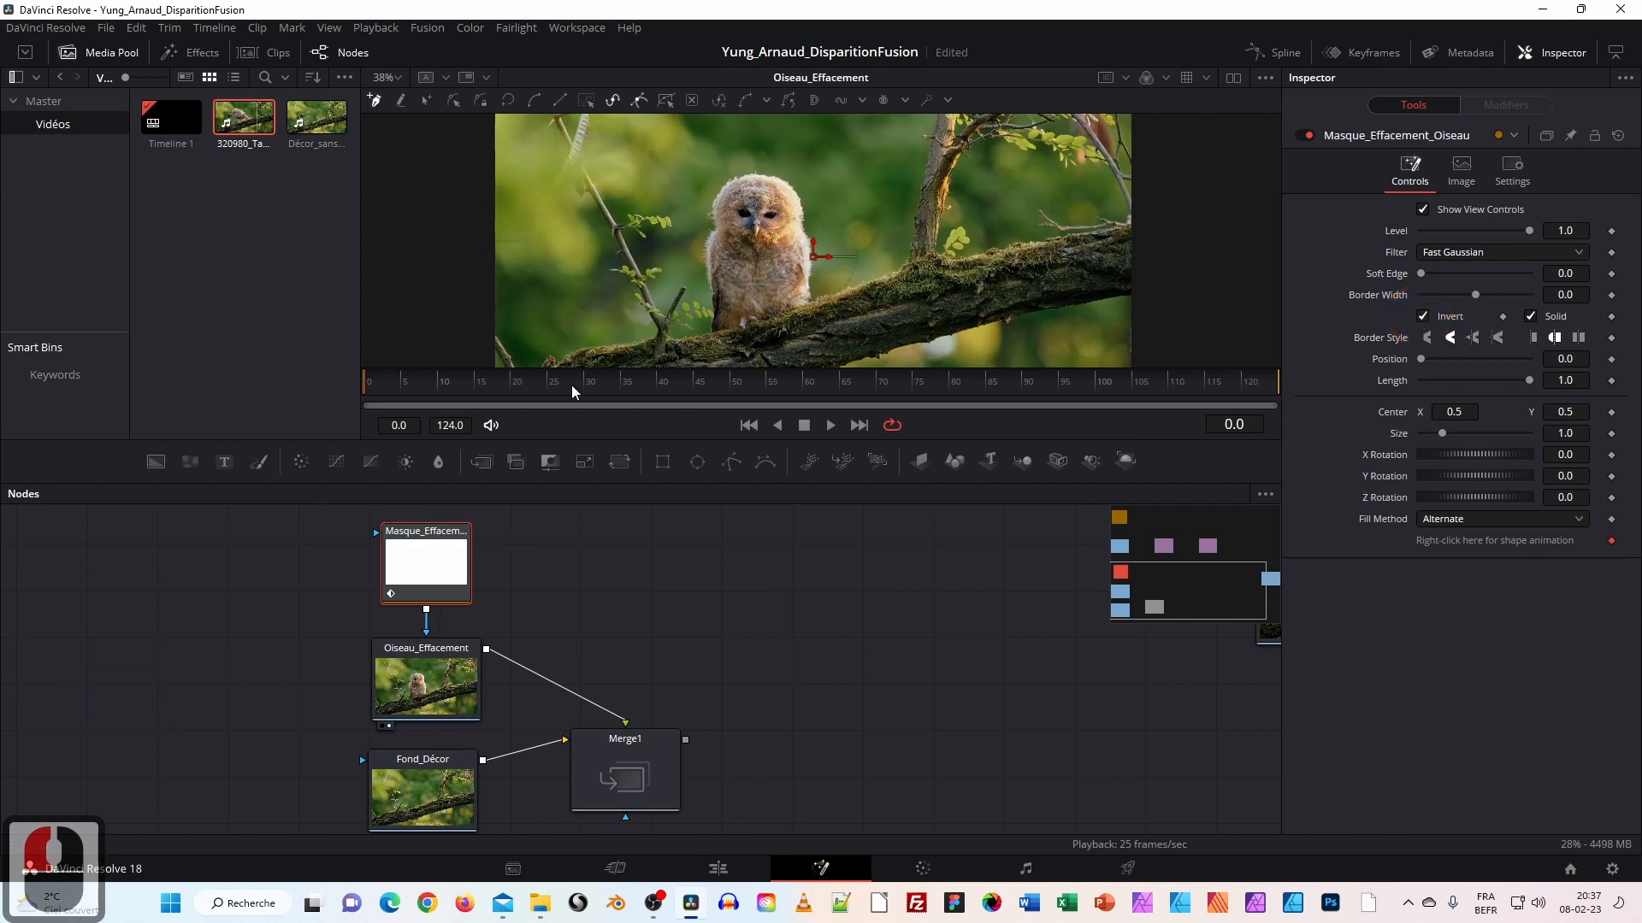
{"action": "scroll", "coordinate": [627, 316], "scroll_direction": "down", "scroll_amount": 2}
{"action": "scroll", "coordinate": [623, 302], "scroll_direction": "up", "scroll_amount": 2}
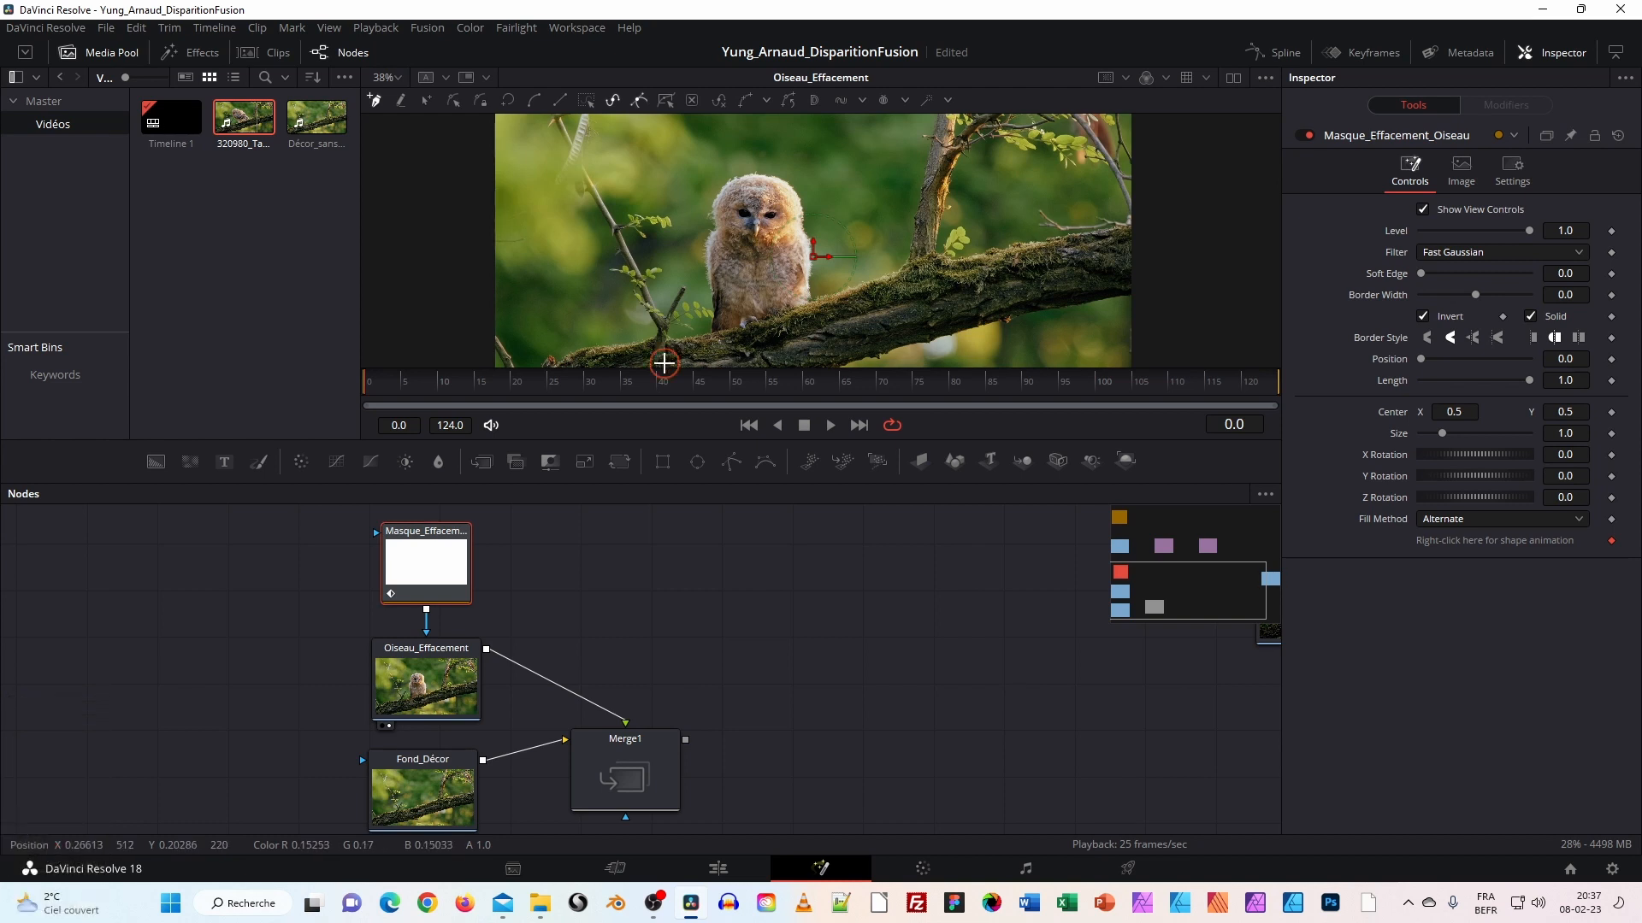
Draw a four-point polygon forming a thin vertical strip on the branch left of the owl.
{"action": "left_click", "coordinate": [664, 363]}
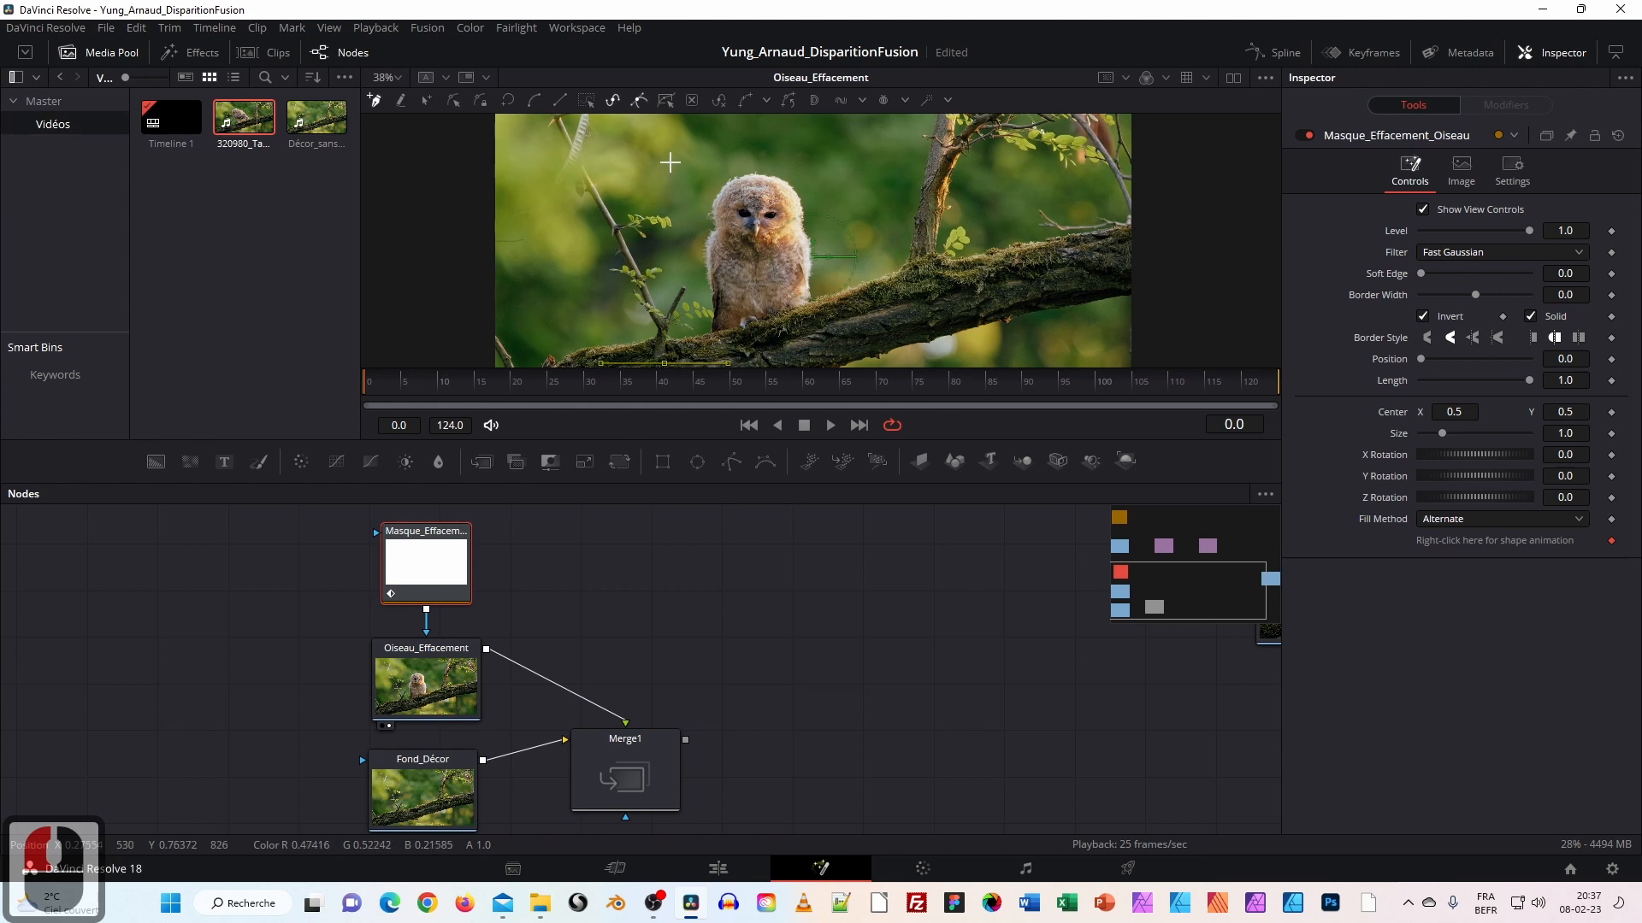
{"action": "left_click", "coordinate": [671, 161]}
{"action": "left_click", "coordinate": [695, 160]}
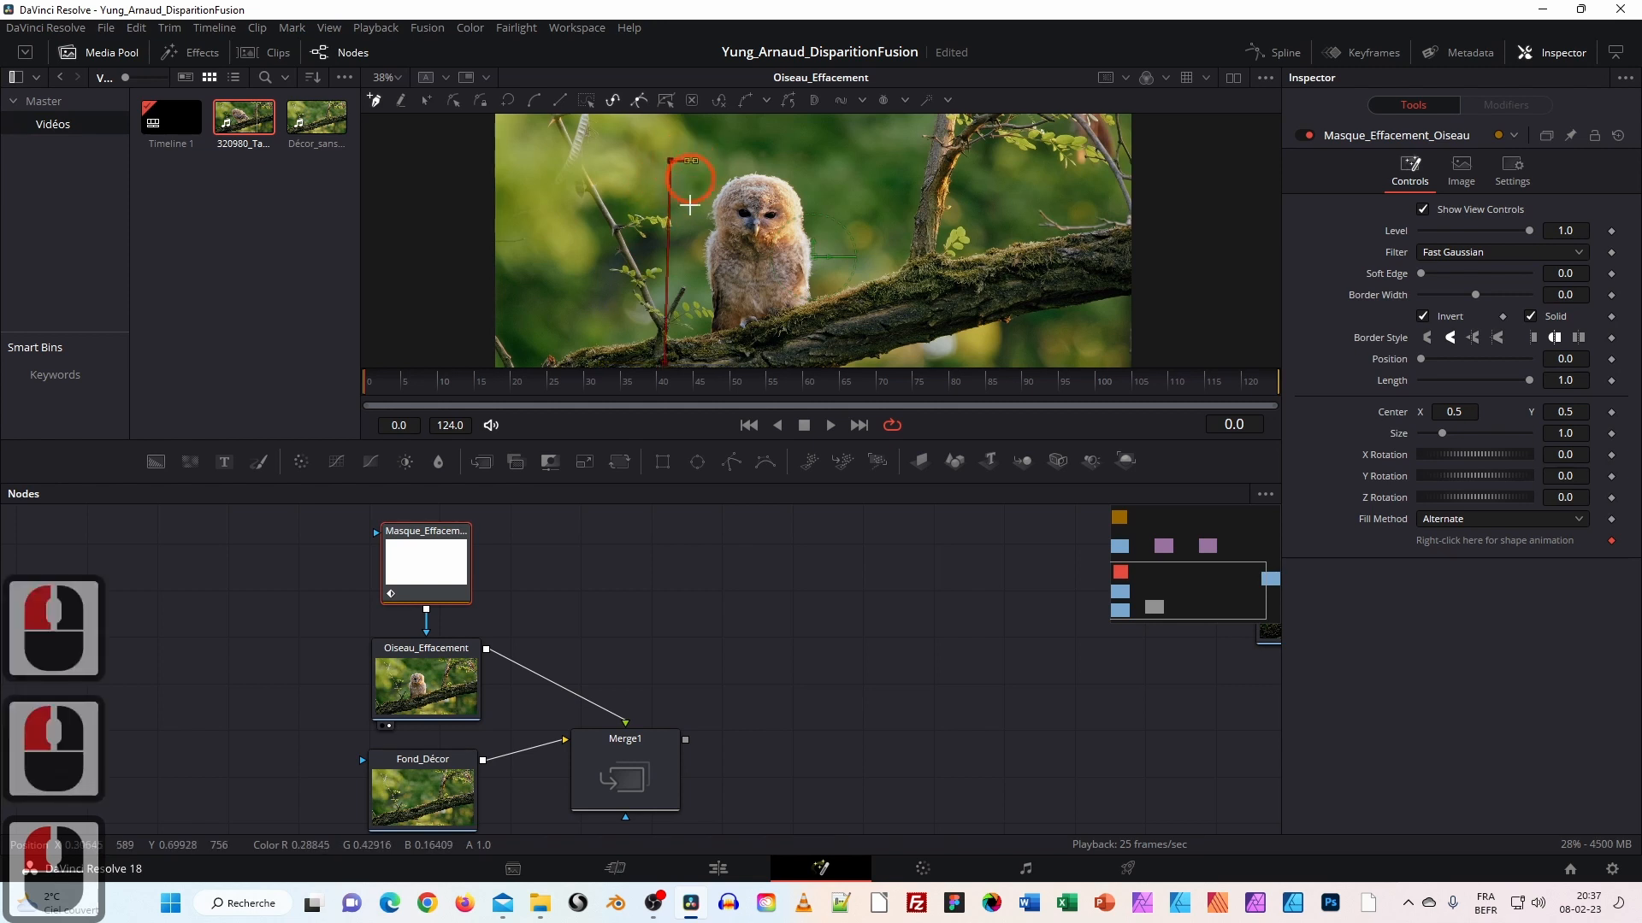
{"action": "left_click", "coordinate": [689, 360]}
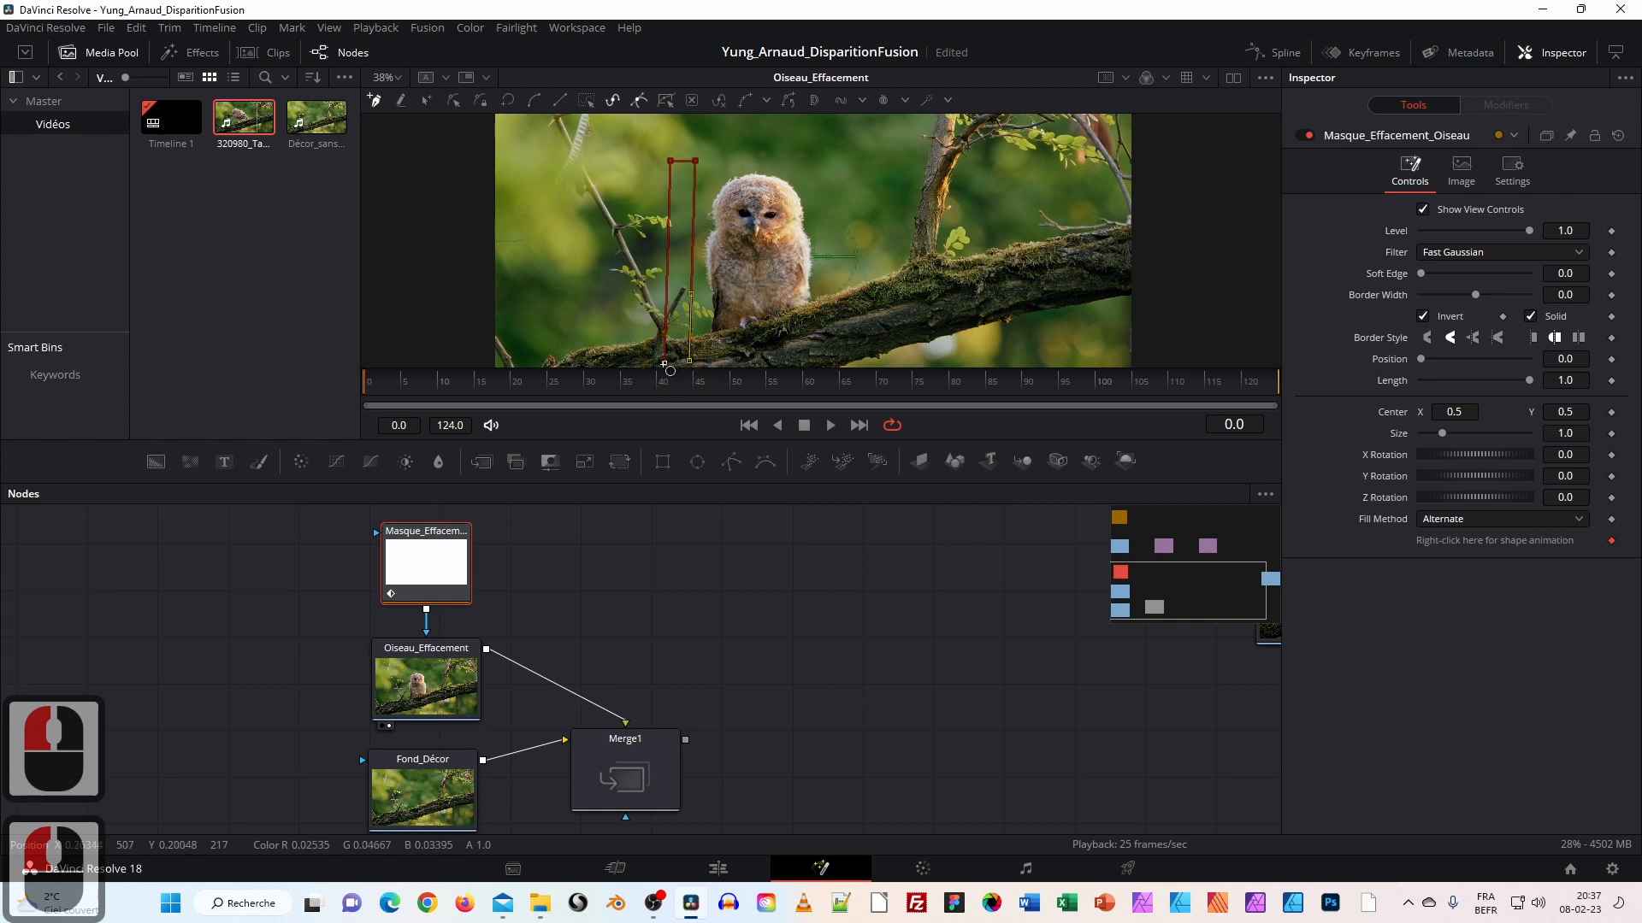
{"action": "left_click", "coordinate": [666, 363]}
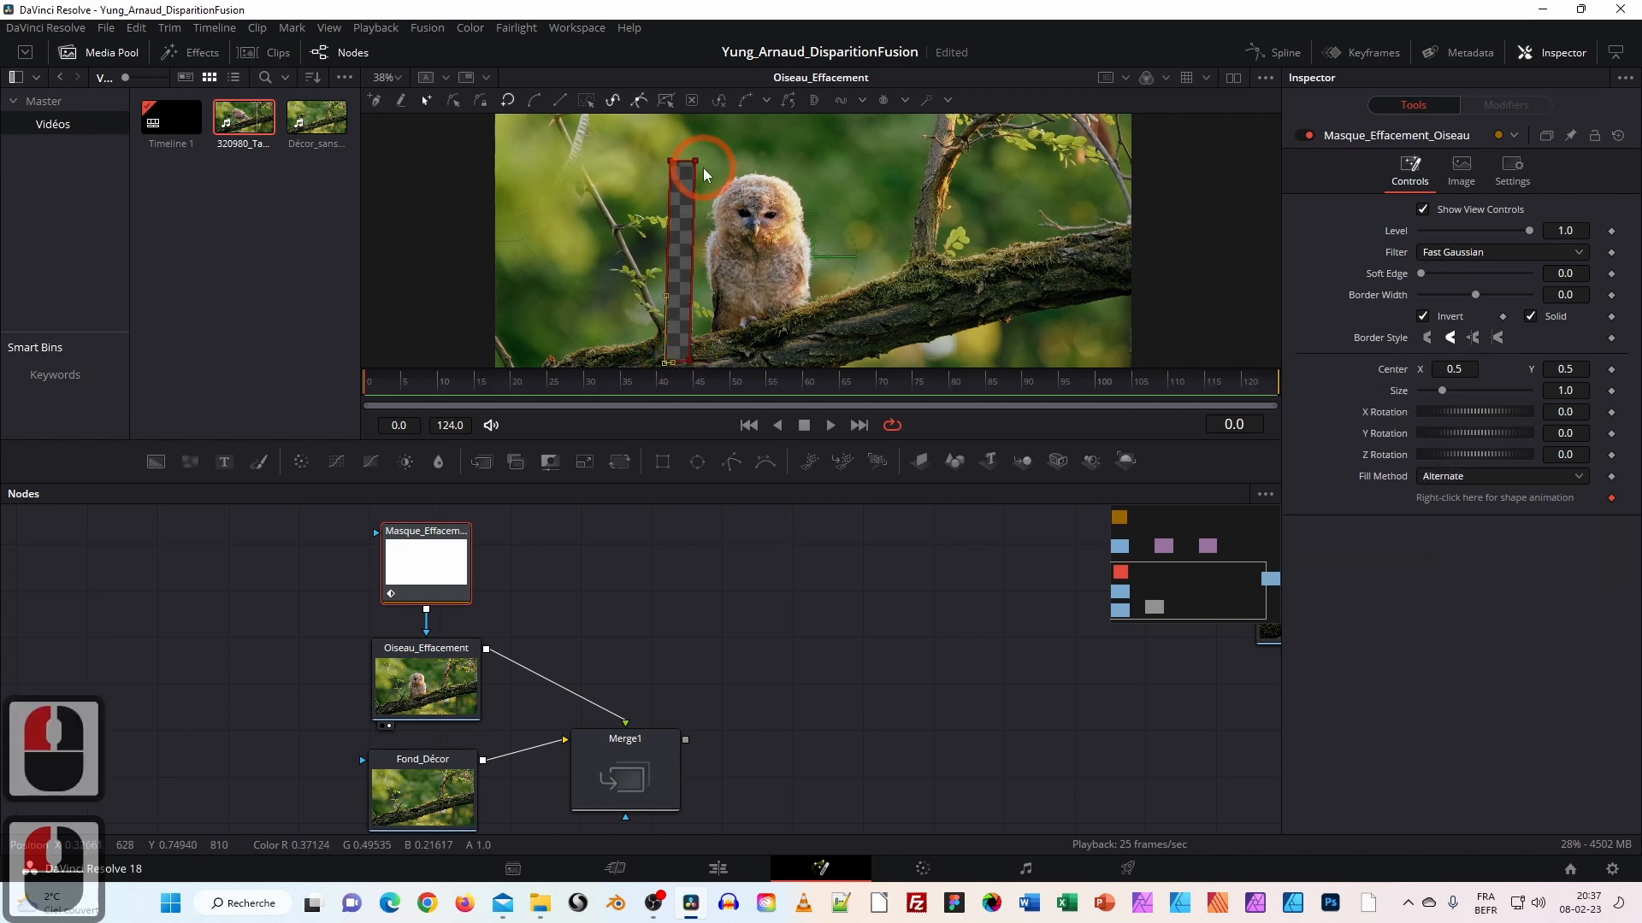
Narrow the strip's top and bottom and extend its top edge upward.
{"action": "left_click_drag", "start_coordinate": [687, 162], "coordinate": [686, 160]}
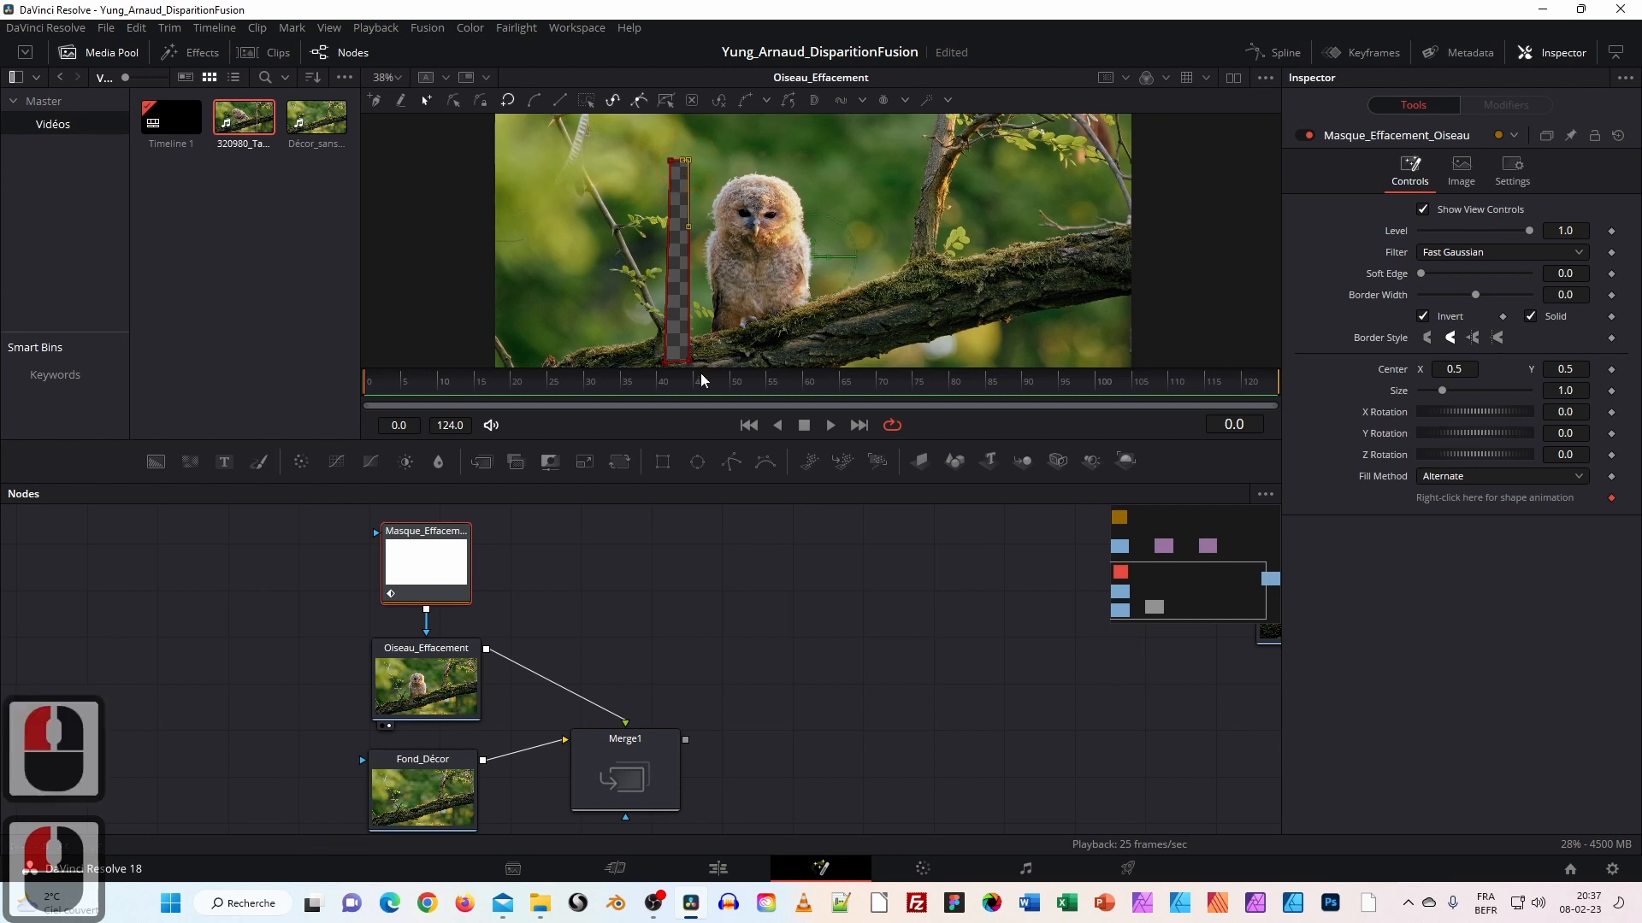
{"action": "left_click_drag", "start_coordinate": [686, 361], "coordinate": [682, 361]}
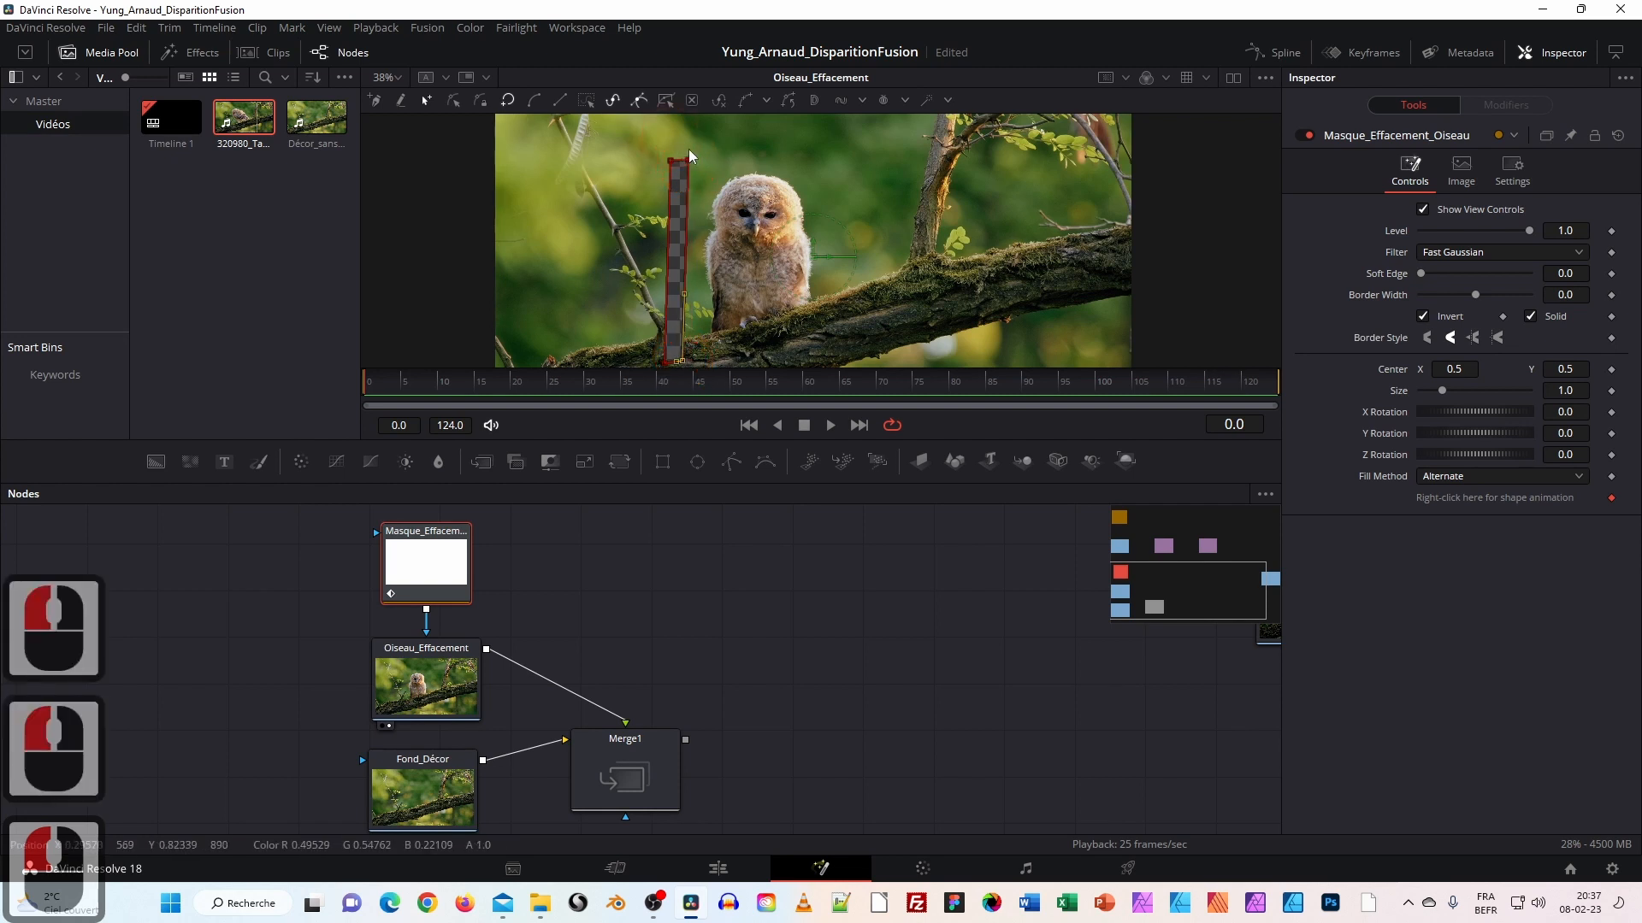
{"action": "left_click_drag", "start_coordinate": [671, 160], "coordinate": [680, 162]}
{"action": "scroll", "coordinate": [768, 274], "scroll_direction": "down", "scroll_amount": 1}
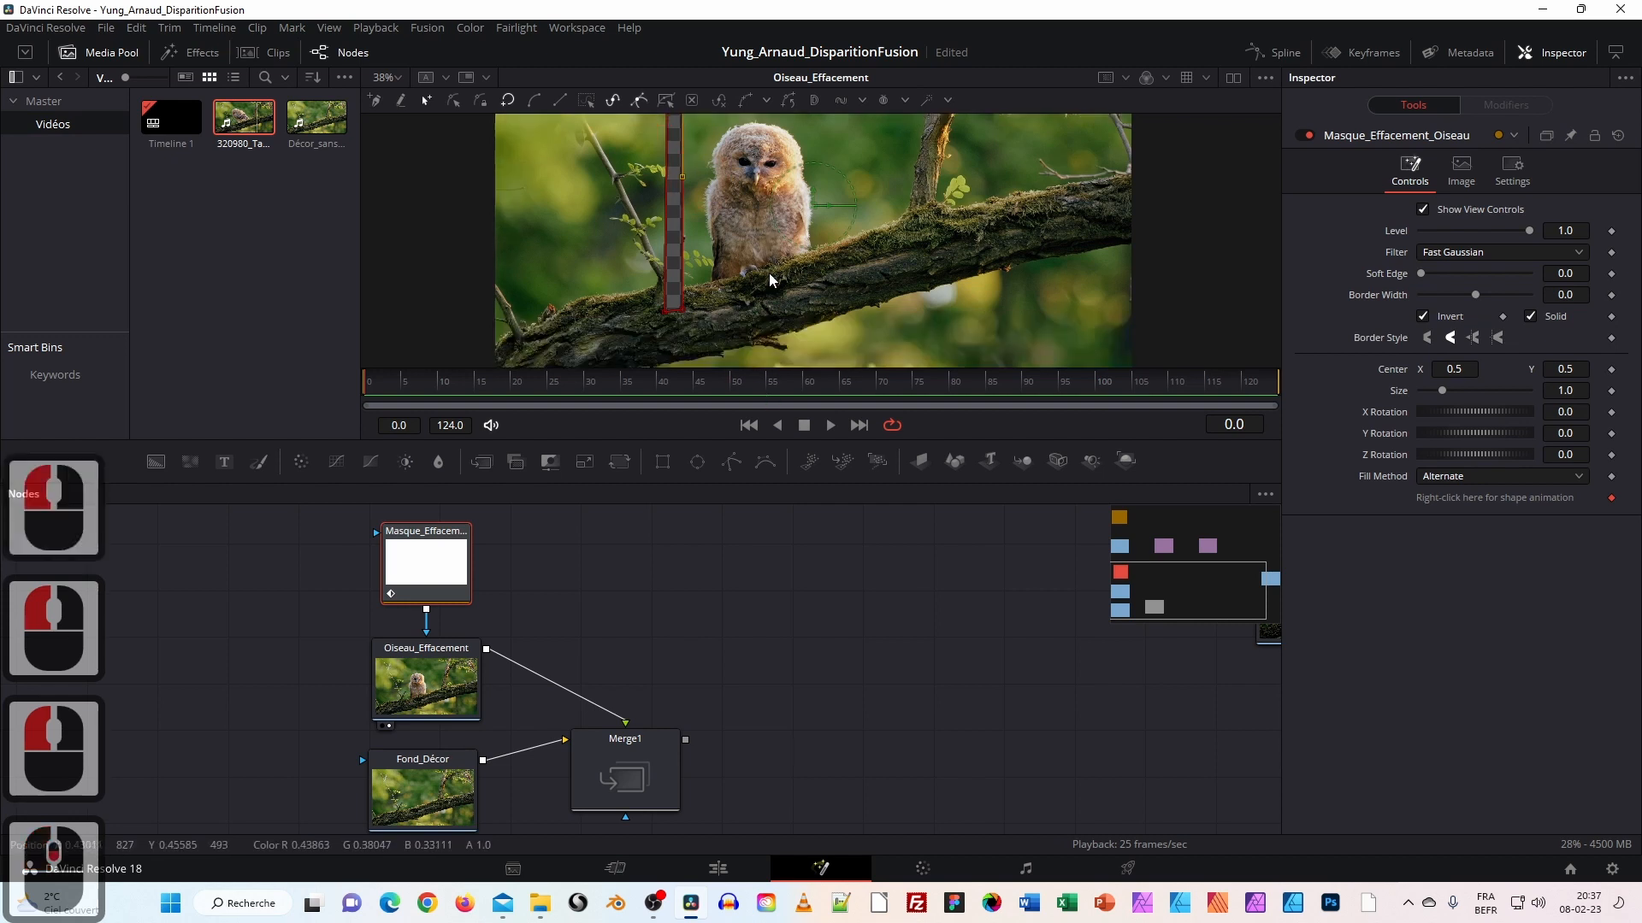
{"action": "scroll", "coordinate": [768, 272], "scroll_direction": "up", "scroll_amount": 1}
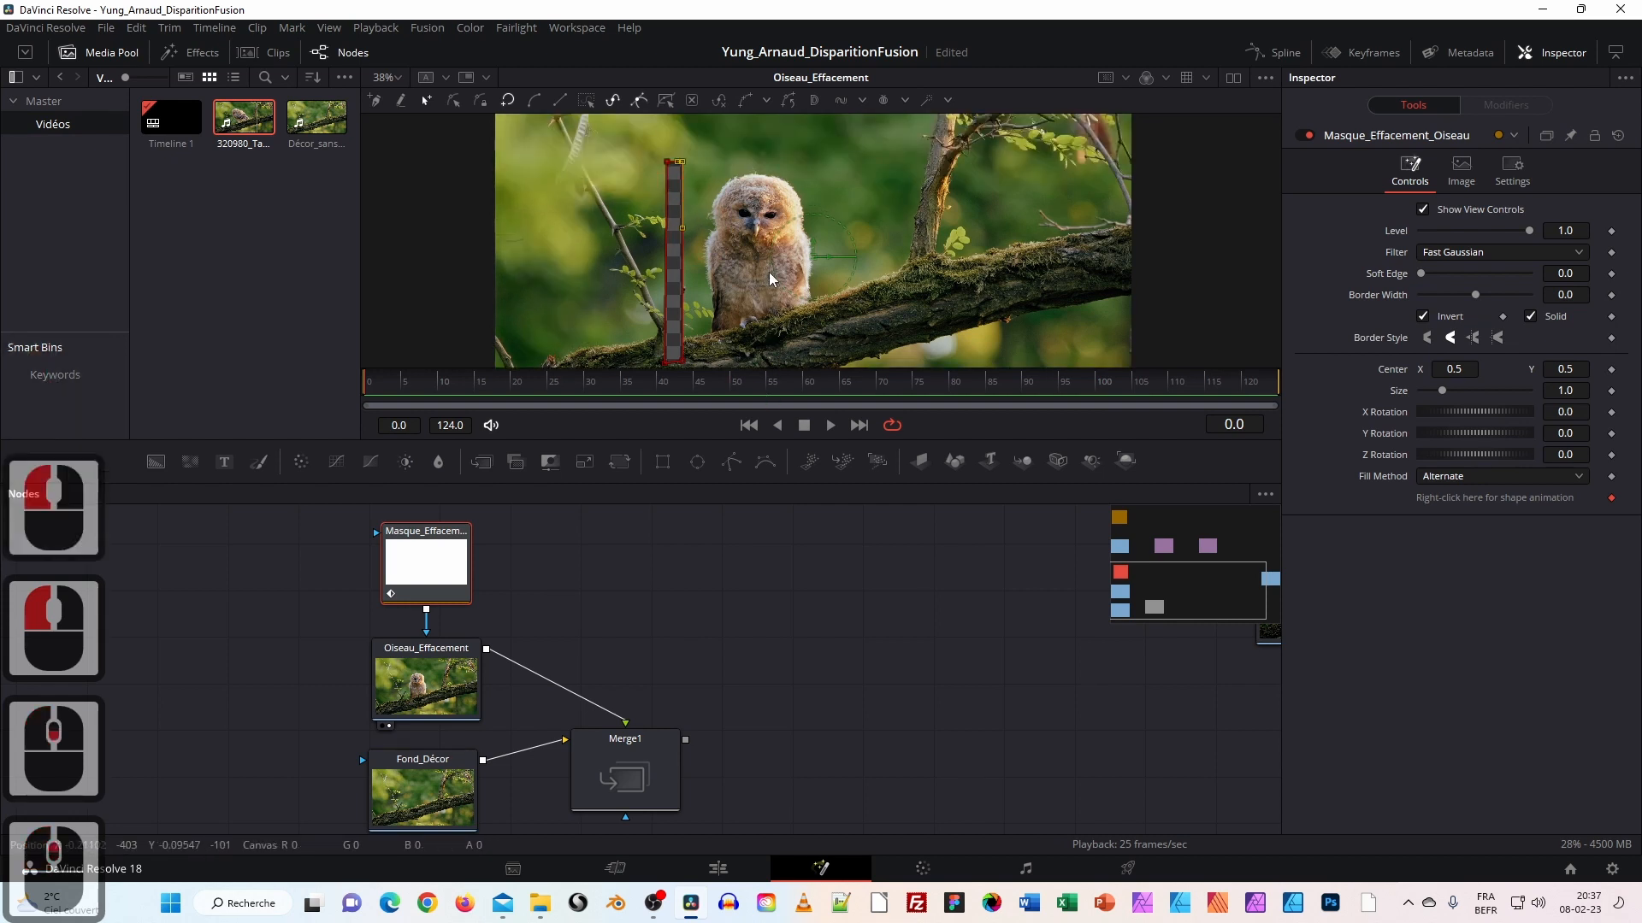
{"action": "left_click_drag", "start_coordinate": [665, 160], "coordinate": [666, 141]}
{"action": "scroll", "coordinate": [786, 217], "scroll_direction": "down", "scroll_amount": 2}
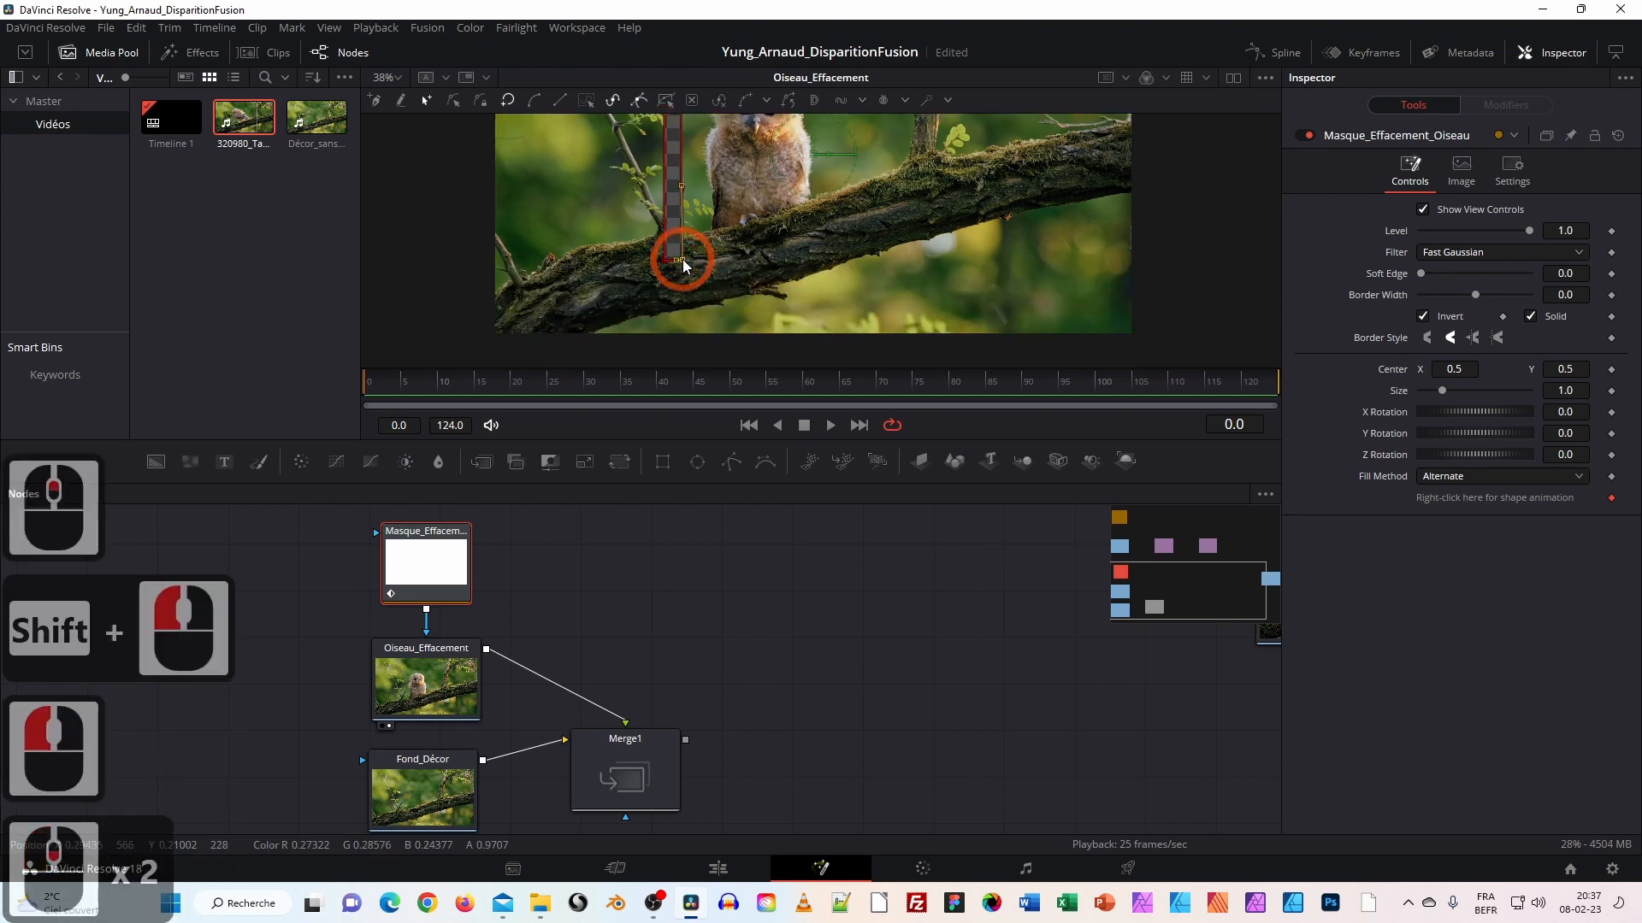
{"action": "scroll", "coordinate": [855, 184], "scroll_direction": "up", "scroll_amount": 2}
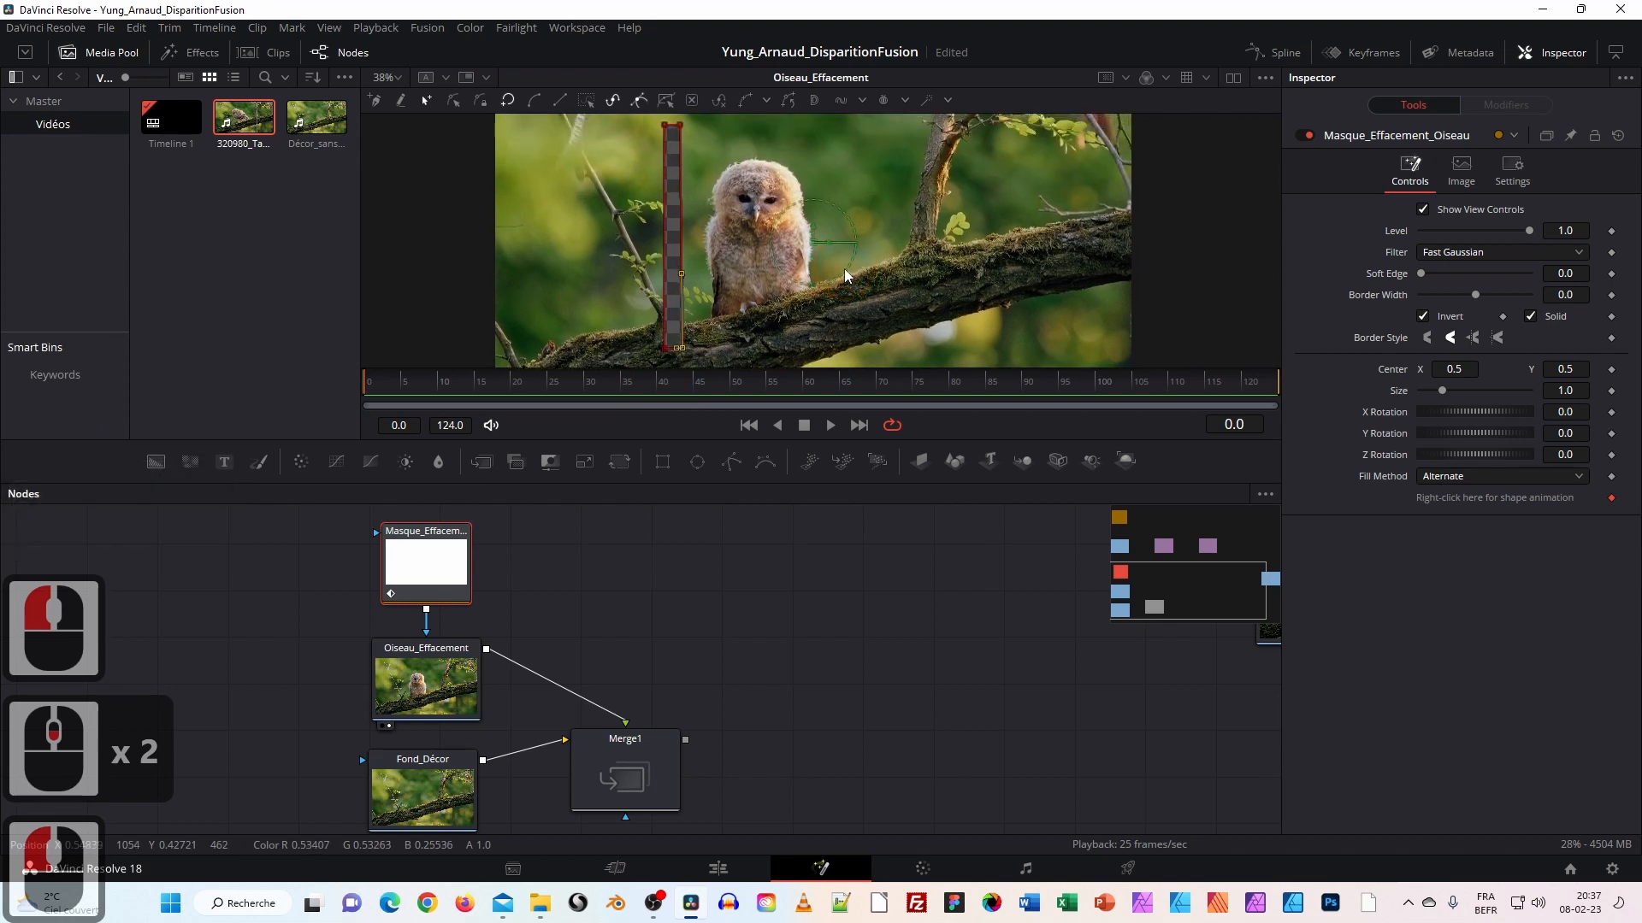
{"action": "scroll", "coordinate": [803, 227], "scroll_direction": "down", "scroll_amount": 2, "text": "ctrl"}
{"action": "scroll", "coordinate": [804, 226], "scroll_direction": "up", "scroll_amount": 2, "text": "ctrl"}
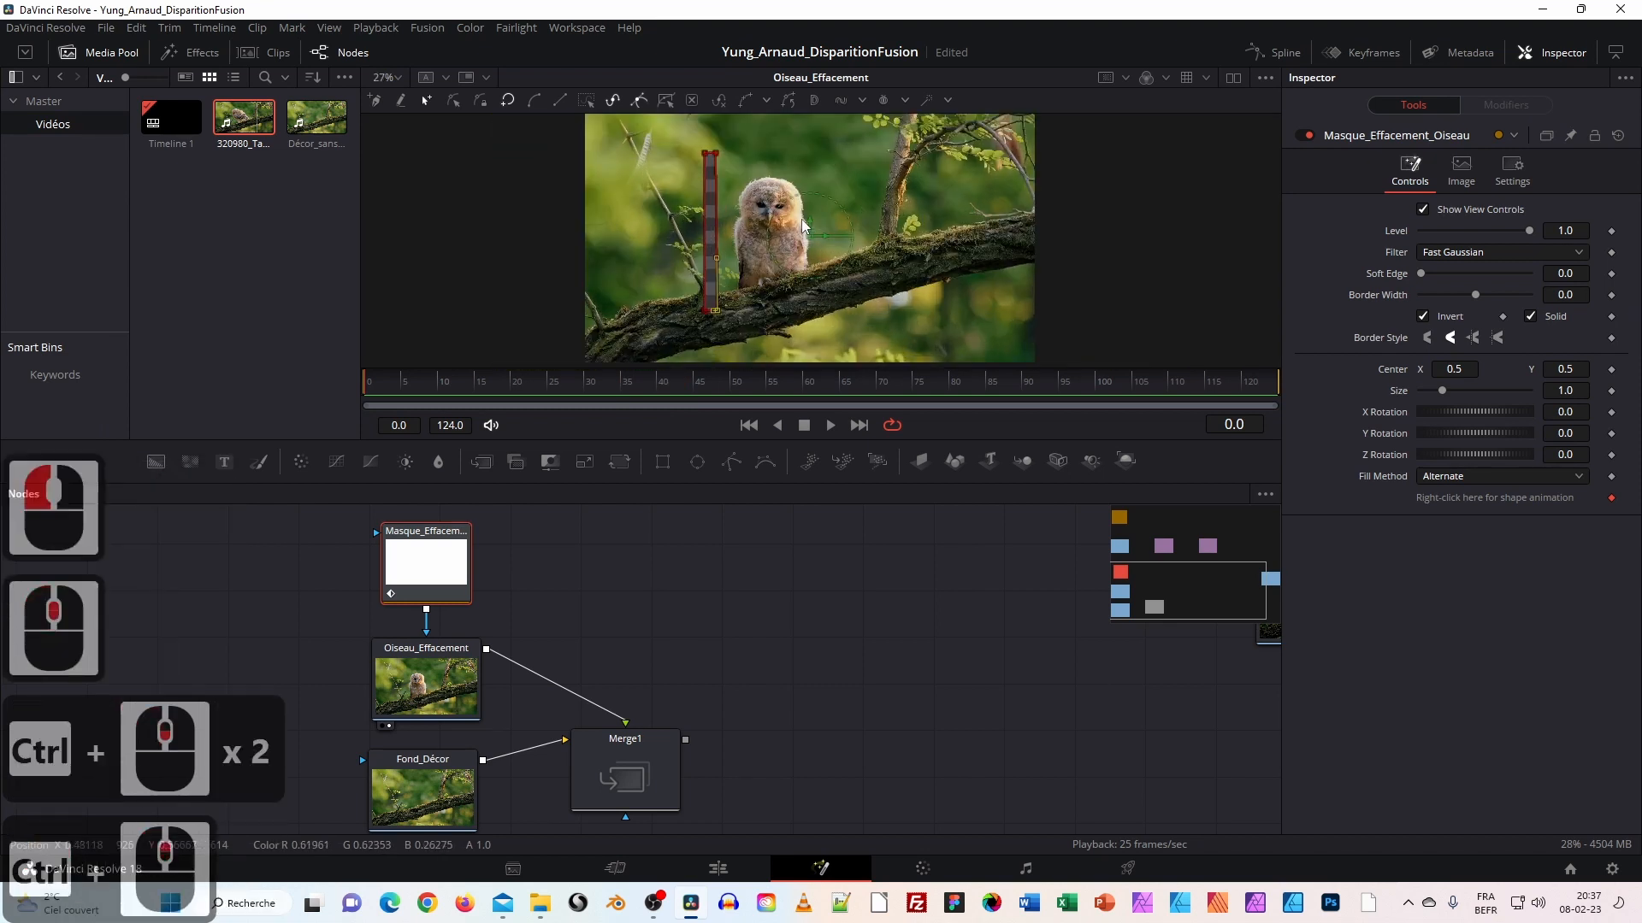
Nudge the Masque_Effacement node and scrub the time ruler back to frame 0.
{"action": "left_click_drag", "start_coordinate": [408, 570], "coordinate": [411, 567]}
{"action": "left_click", "coordinate": [395, 386]}
{"action": "left_click", "coordinate": [701, 383]}
{"action": "left_click_drag", "start_coordinate": [1216, 381], "coordinate": [355, 394]}
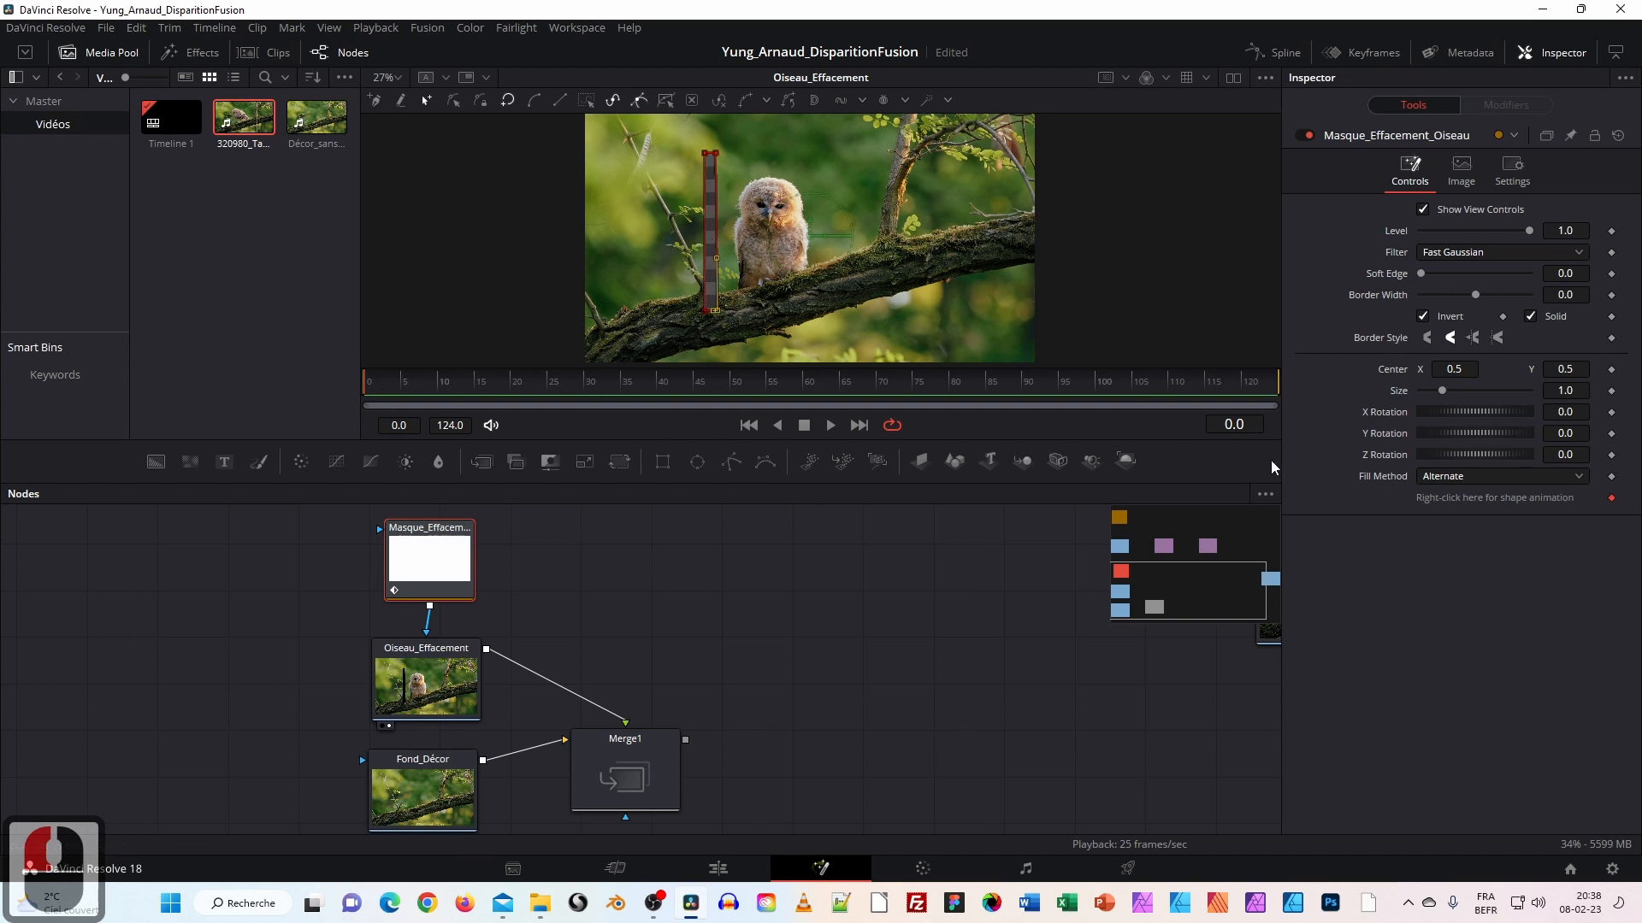
Keyframe the mask shape at frame 0, then at frame 60 widen it rightward over the owl.
{"action": "left_click", "coordinate": [1612, 500]}
{"action": "left_click", "coordinate": [1612, 500]}
{"action": "left_click", "coordinate": [1612, 502]}
{"action": "left_click", "coordinate": [1613, 503]}
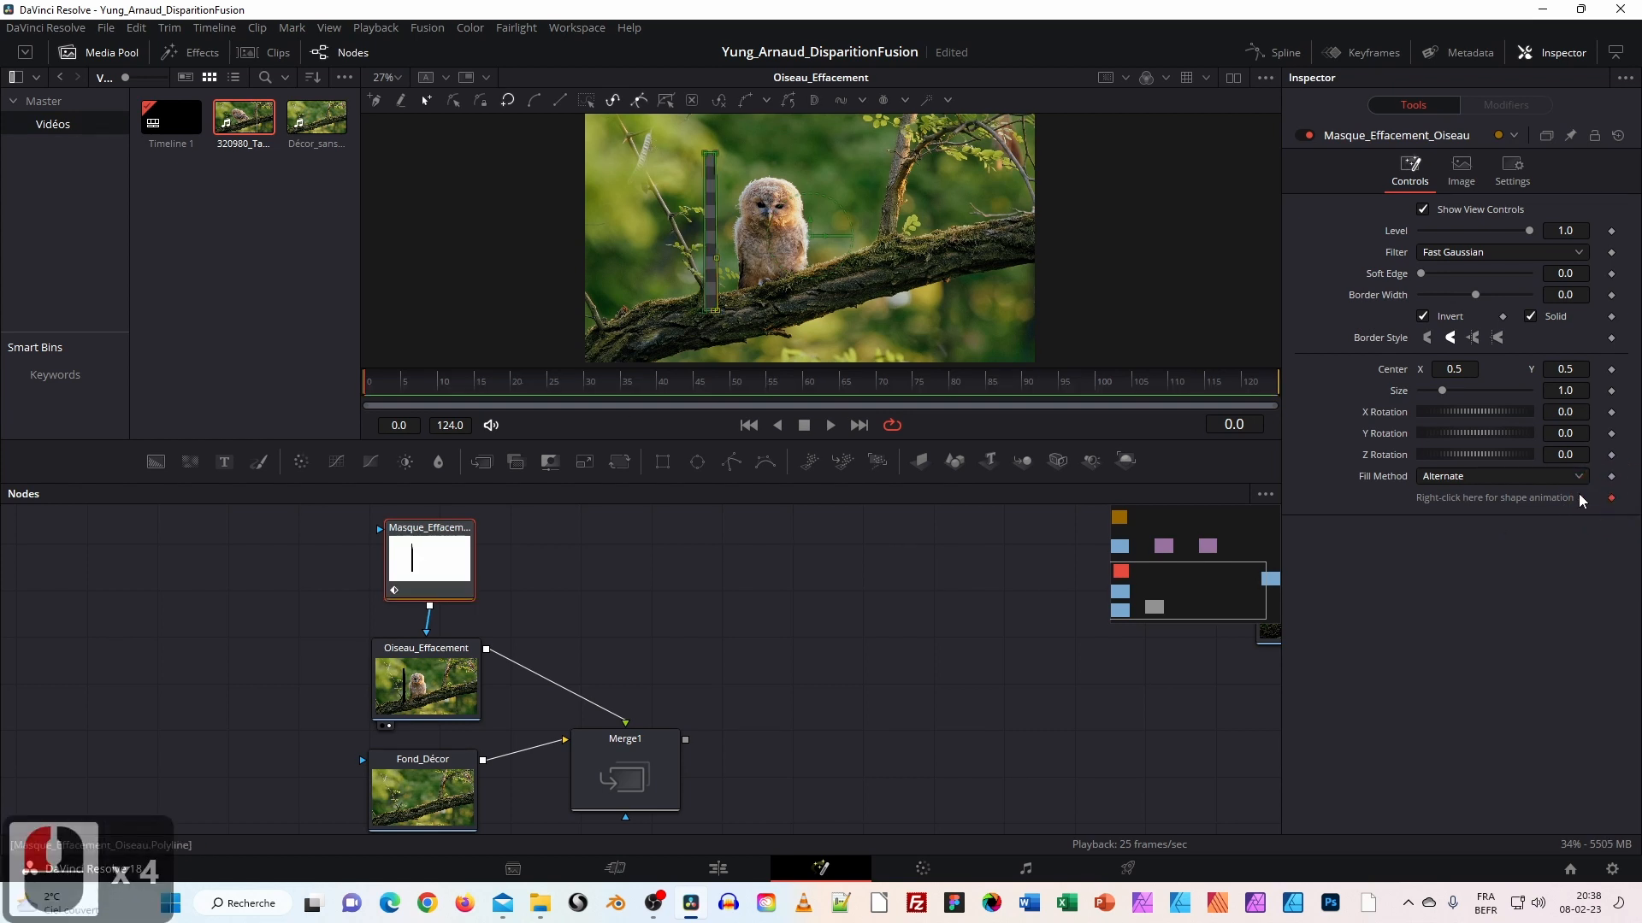
{"action": "left_click_drag", "start_coordinate": [376, 386], "coordinate": [807, 391]}
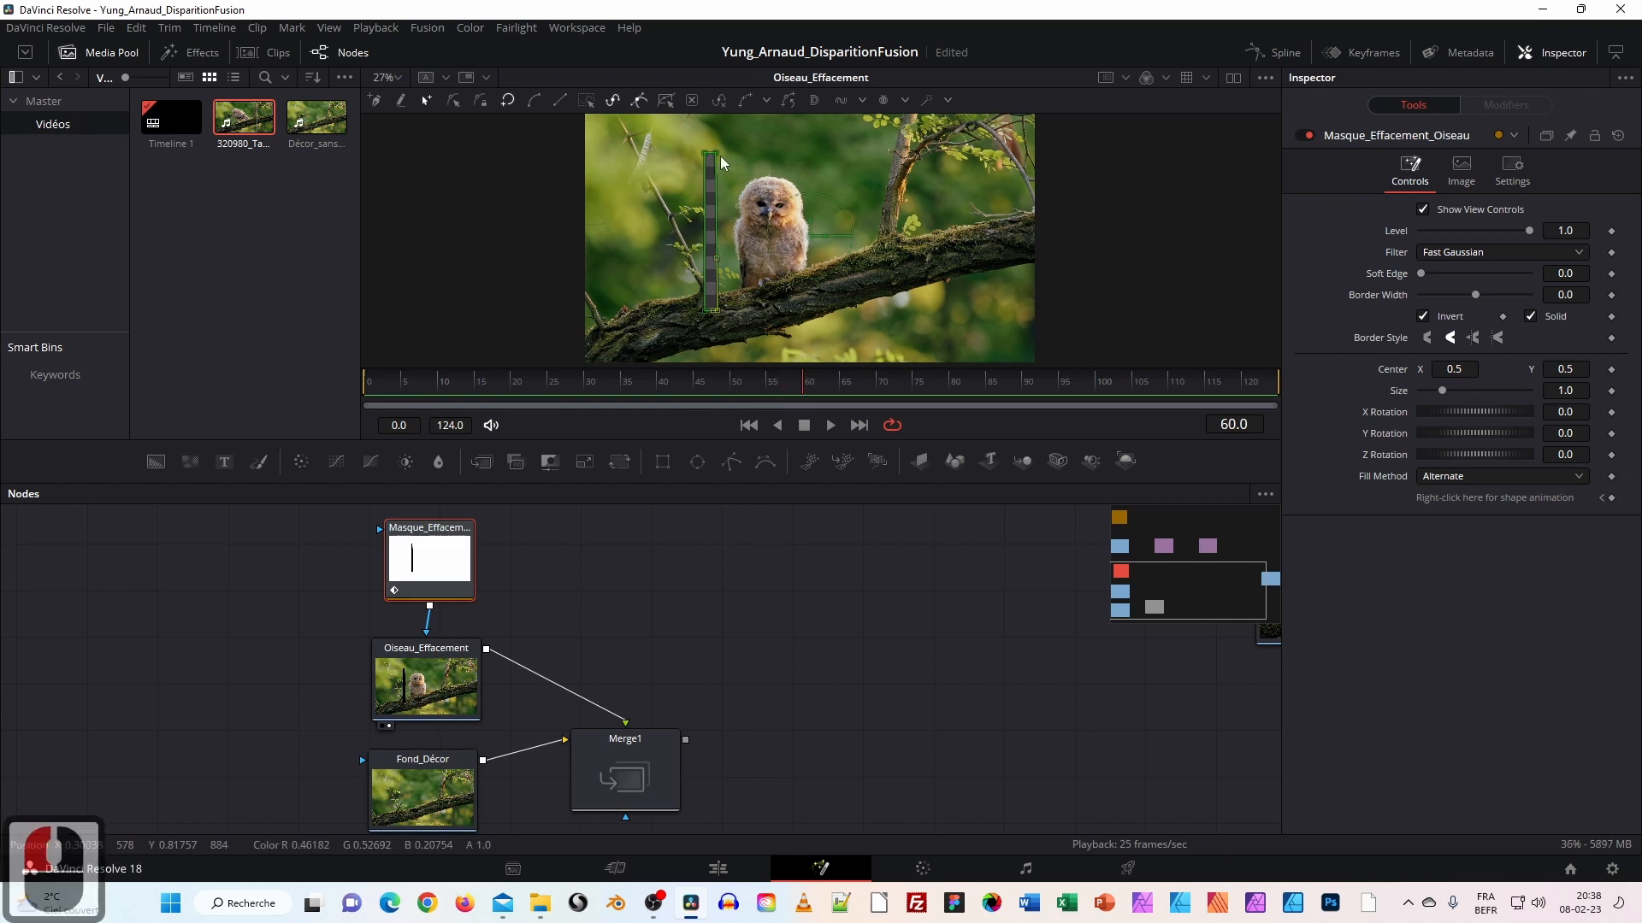
{"action": "left_click", "coordinate": [1610, 499]}
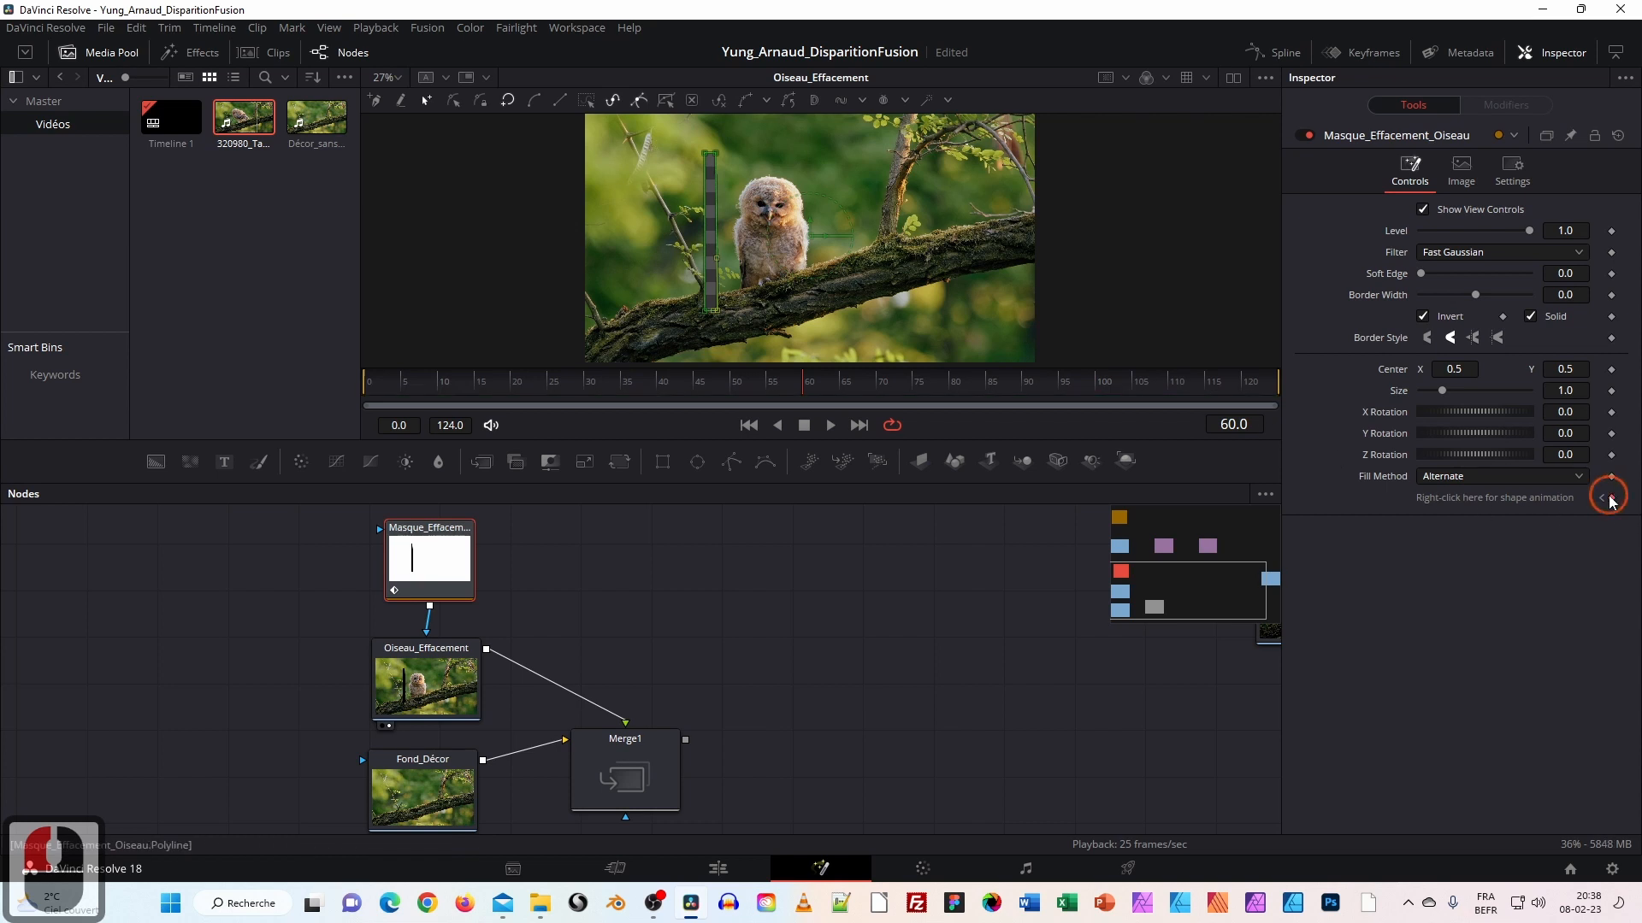
{"action": "left_click", "coordinate": [715, 153]}
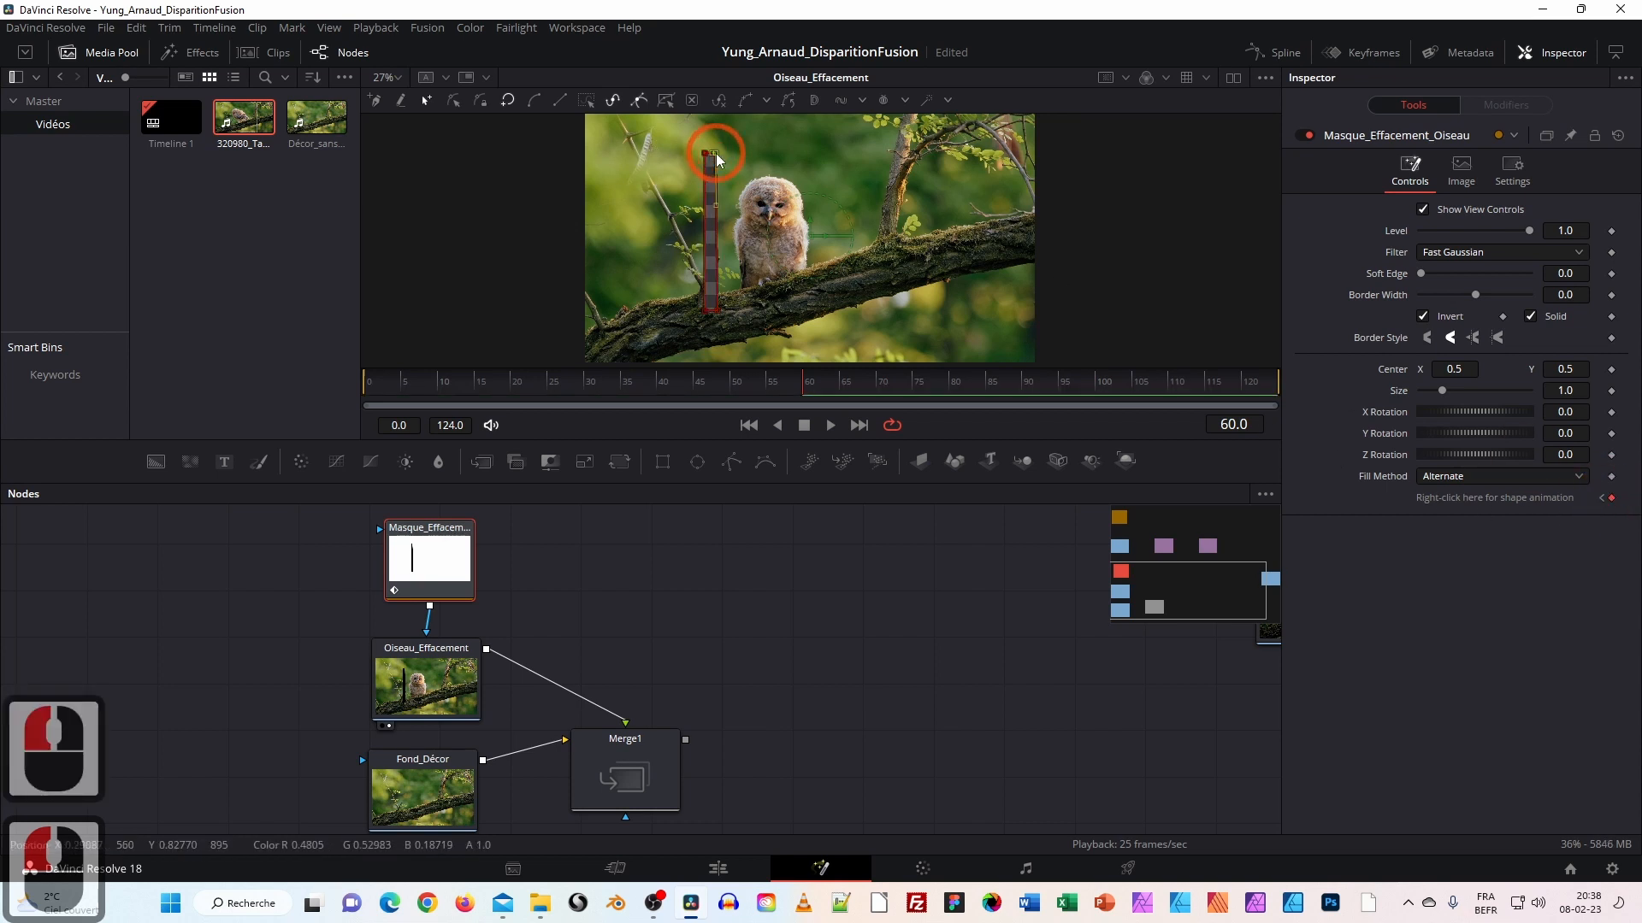
{"action": "left_click", "coordinate": [718, 310], "text": "ctrl"}
{"action": "left_click_drag", "start_coordinate": [717, 310], "coordinate": [851, 311]}
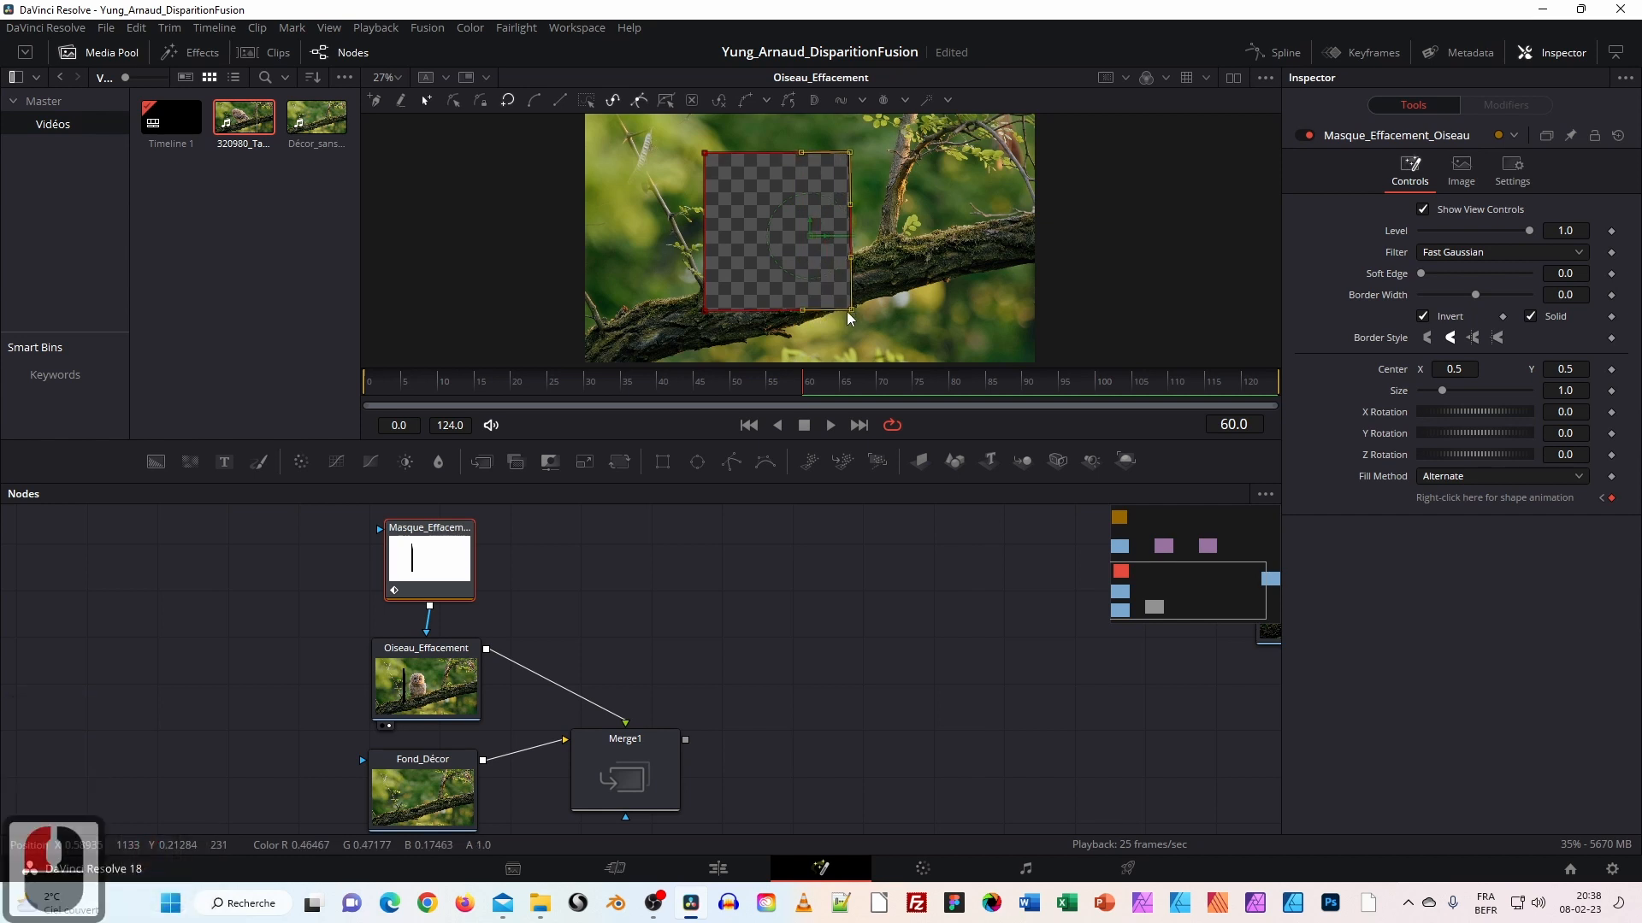
Preview the mask animation by scrubbing and playback, then turn Invert off.
{"action": "left_click_drag", "start_coordinate": [803, 385], "coordinate": [359, 371]}
{"action": "key", "text": "space"}
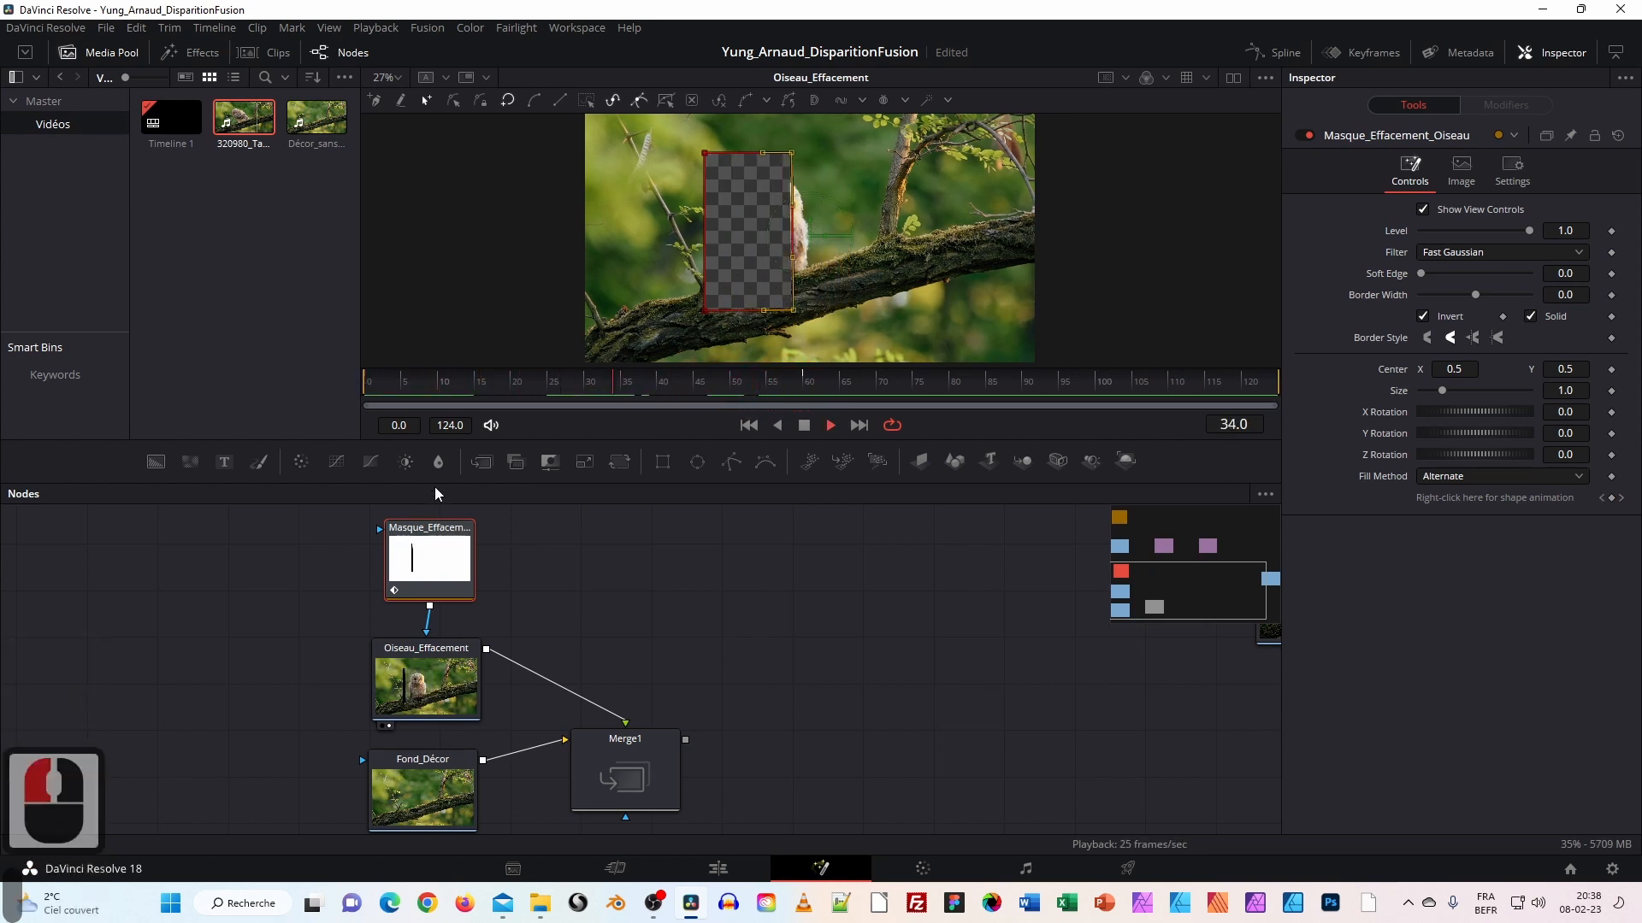
{"action": "key", "text": "space"}
{"action": "left_click_drag", "start_coordinate": [760, 380], "coordinate": [813, 405]}
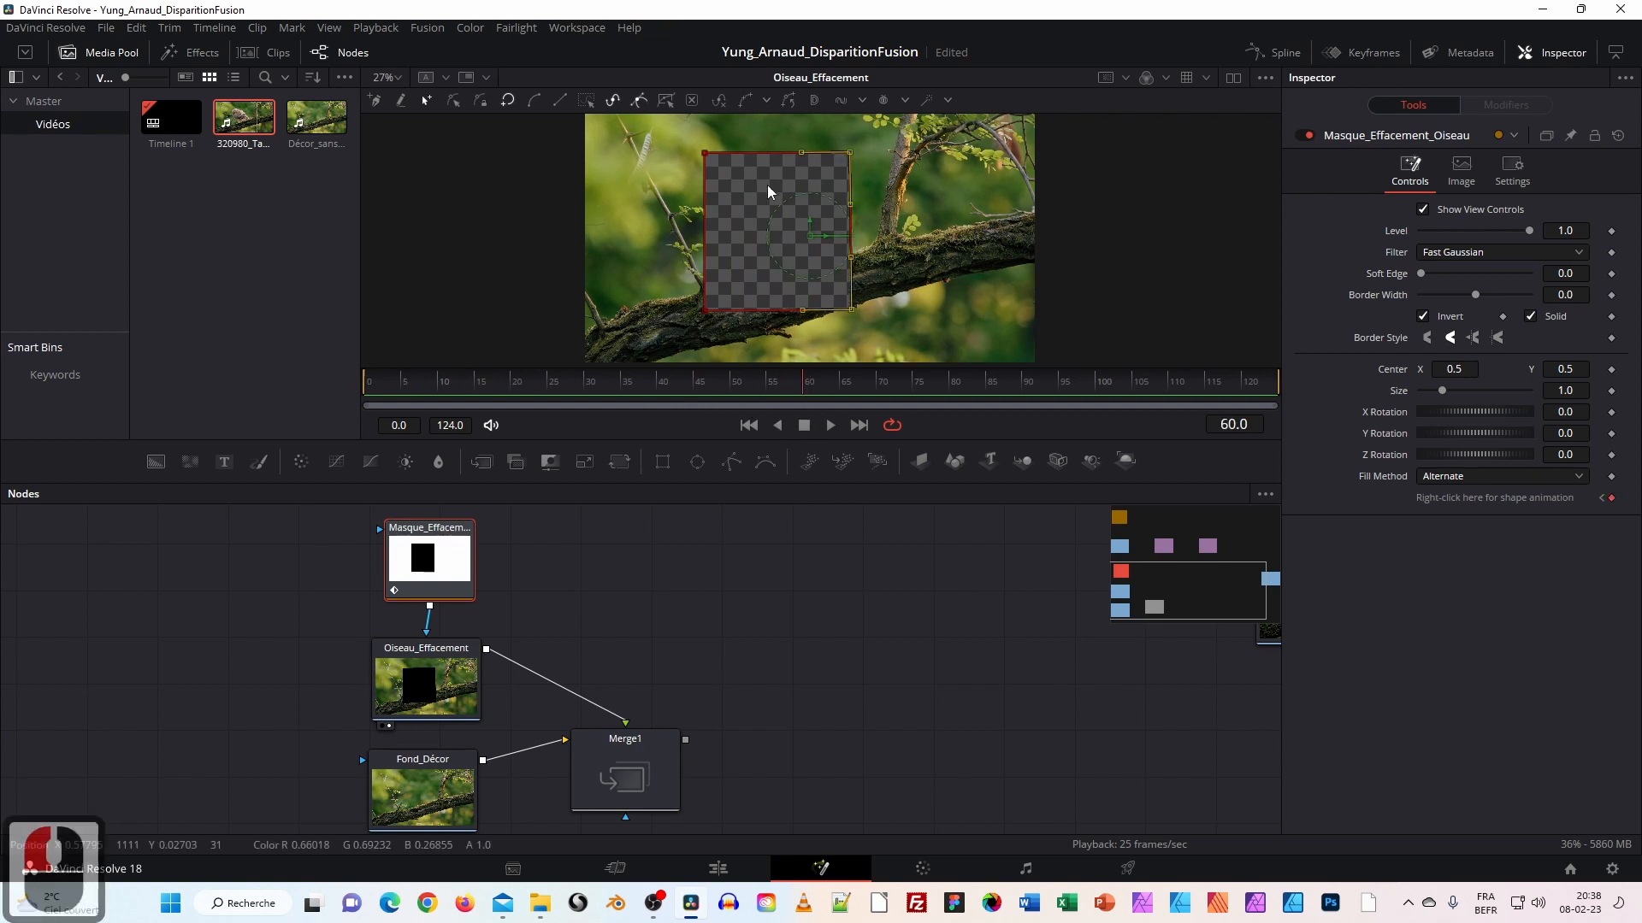
{"action": "mouse_move", "coordinate": [807, 380]}
{"action": "left_mouse_down"}
{"action": "mouse_move", "coordinate": [381, 373]}
{"action": "mouse_move", "coordinate": [807, 406]}
{"action": "left_mouse_up"}
{"action": "left_click", "coordinate": [1422, 317]}
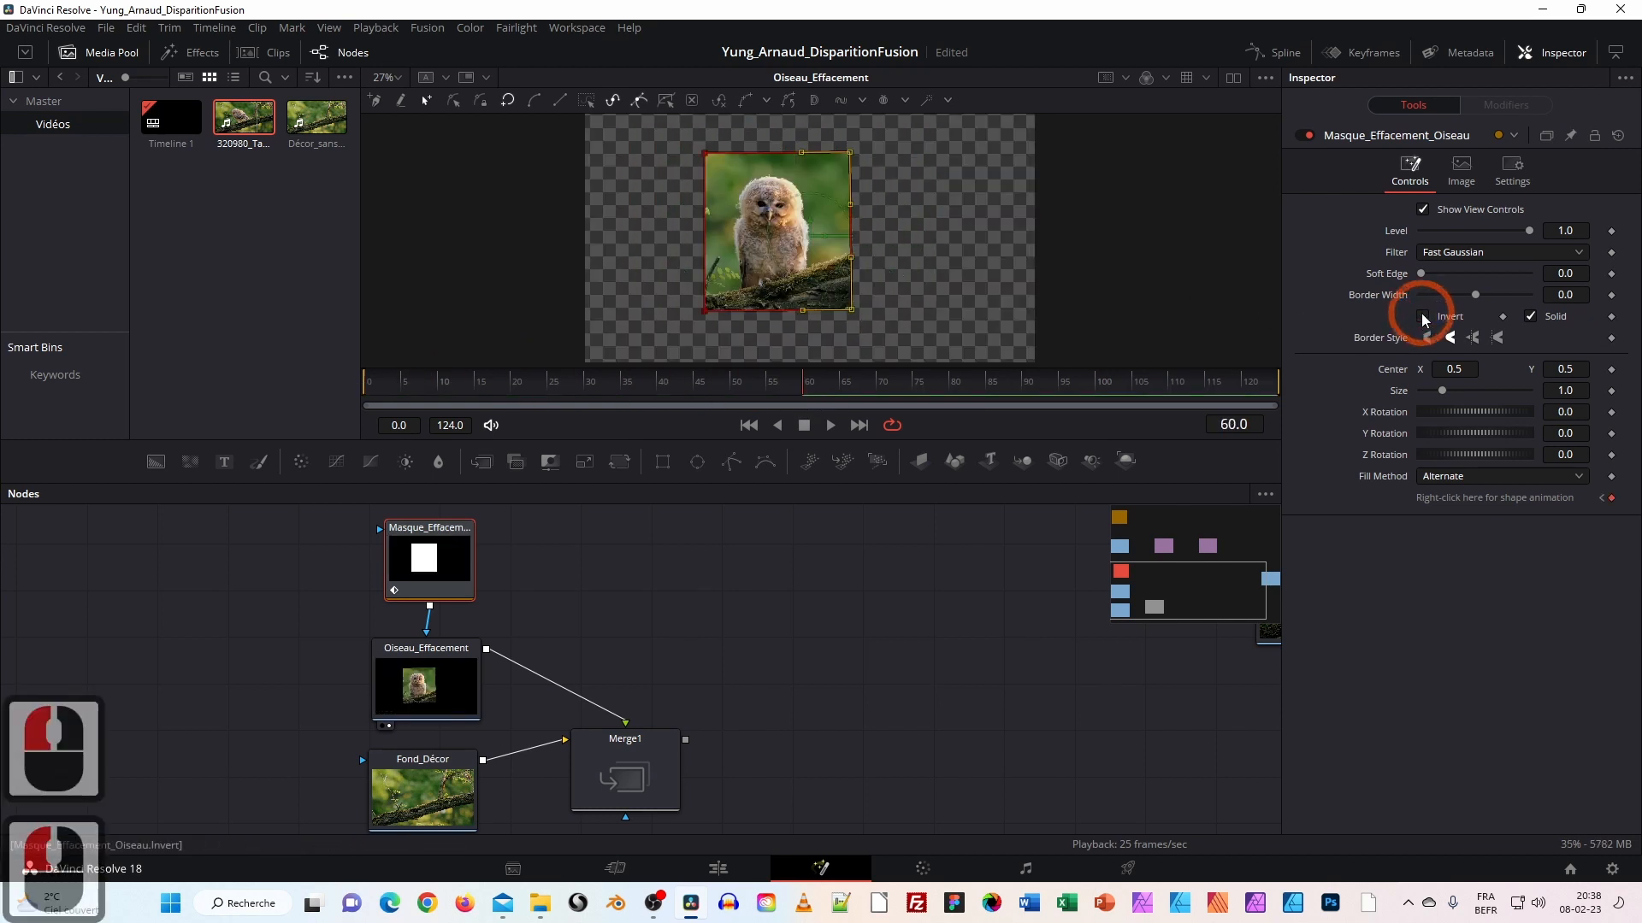
Leave the mask inversion off, check an early frame, then go to the frame-60 keyframe.
{"action": "left_click", "coordinate": [1422, 317]}
{"action": "left_click", "coordinate": [1423, 318]}
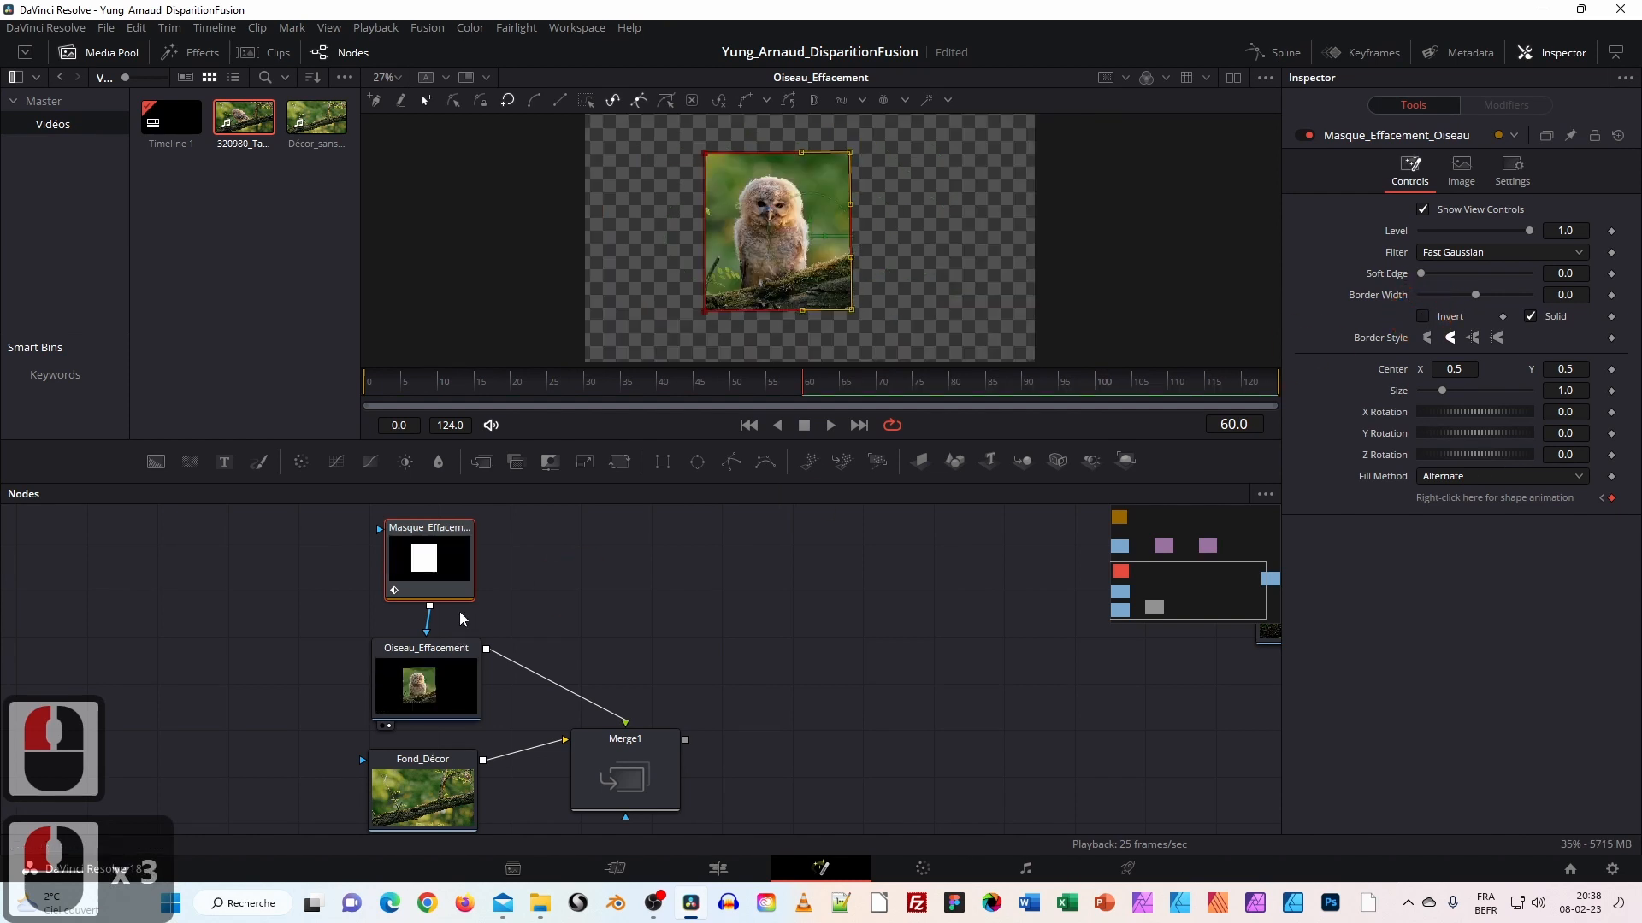
{"action": "left_click_drag", "start_coordinate": [456, 388], "coordinate": [572, 399]}
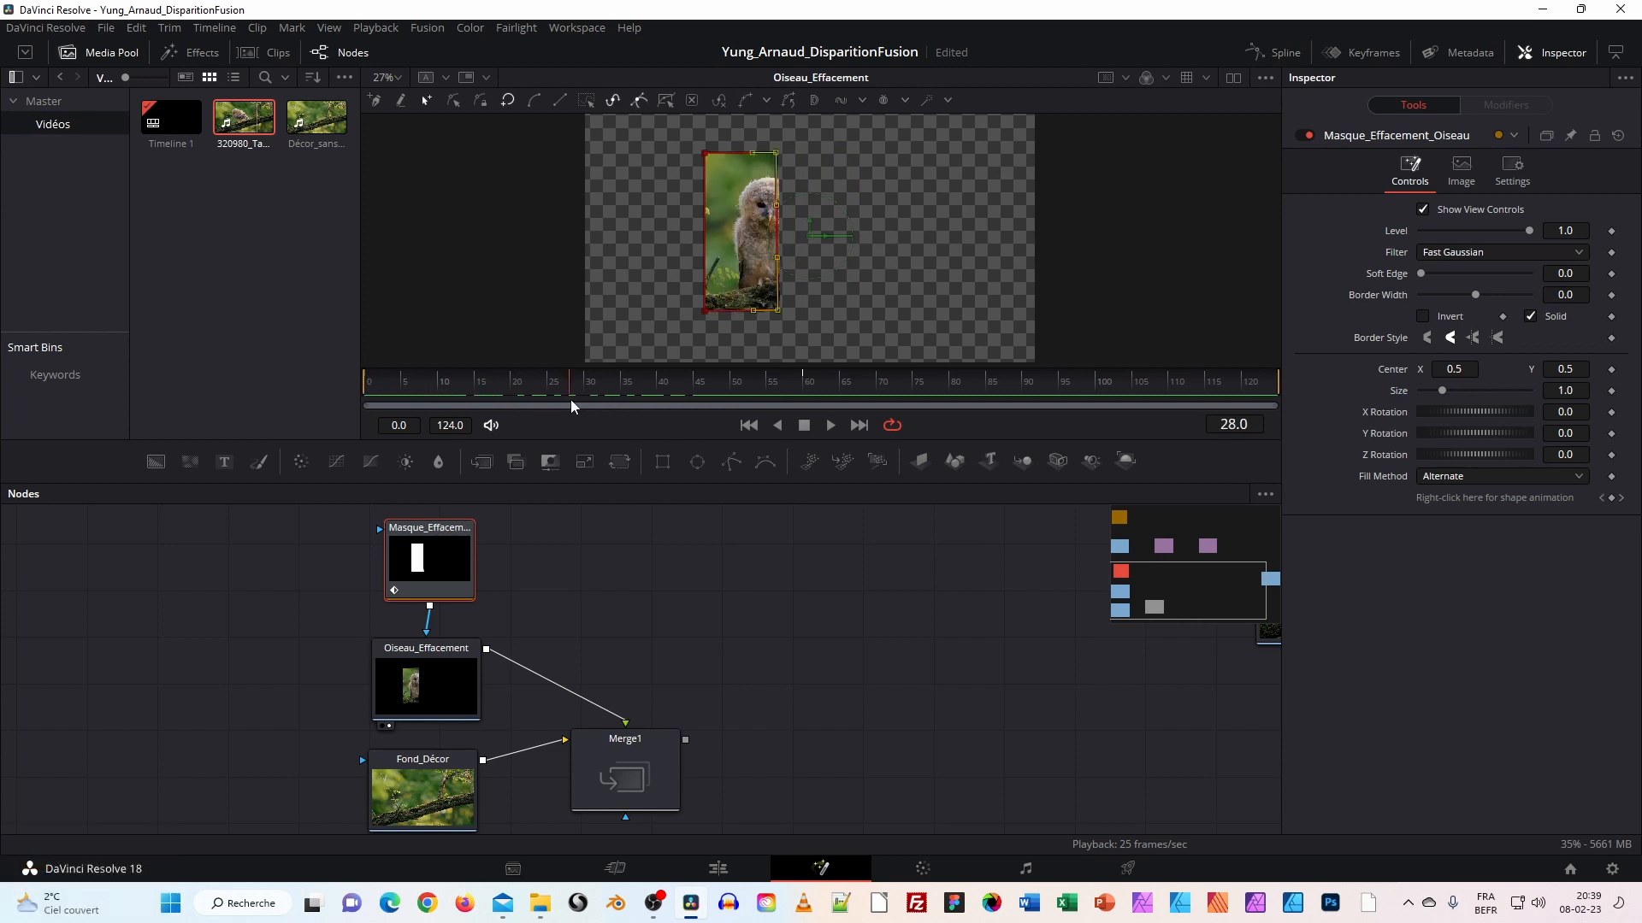
{"action": "left_click", "coordinate": [1622, 499]}
At frame 60, pull the mask's top-right and bottom-right corners inward toward the owl.
{"action": "left_click", "coordinate": [1025, 200]}
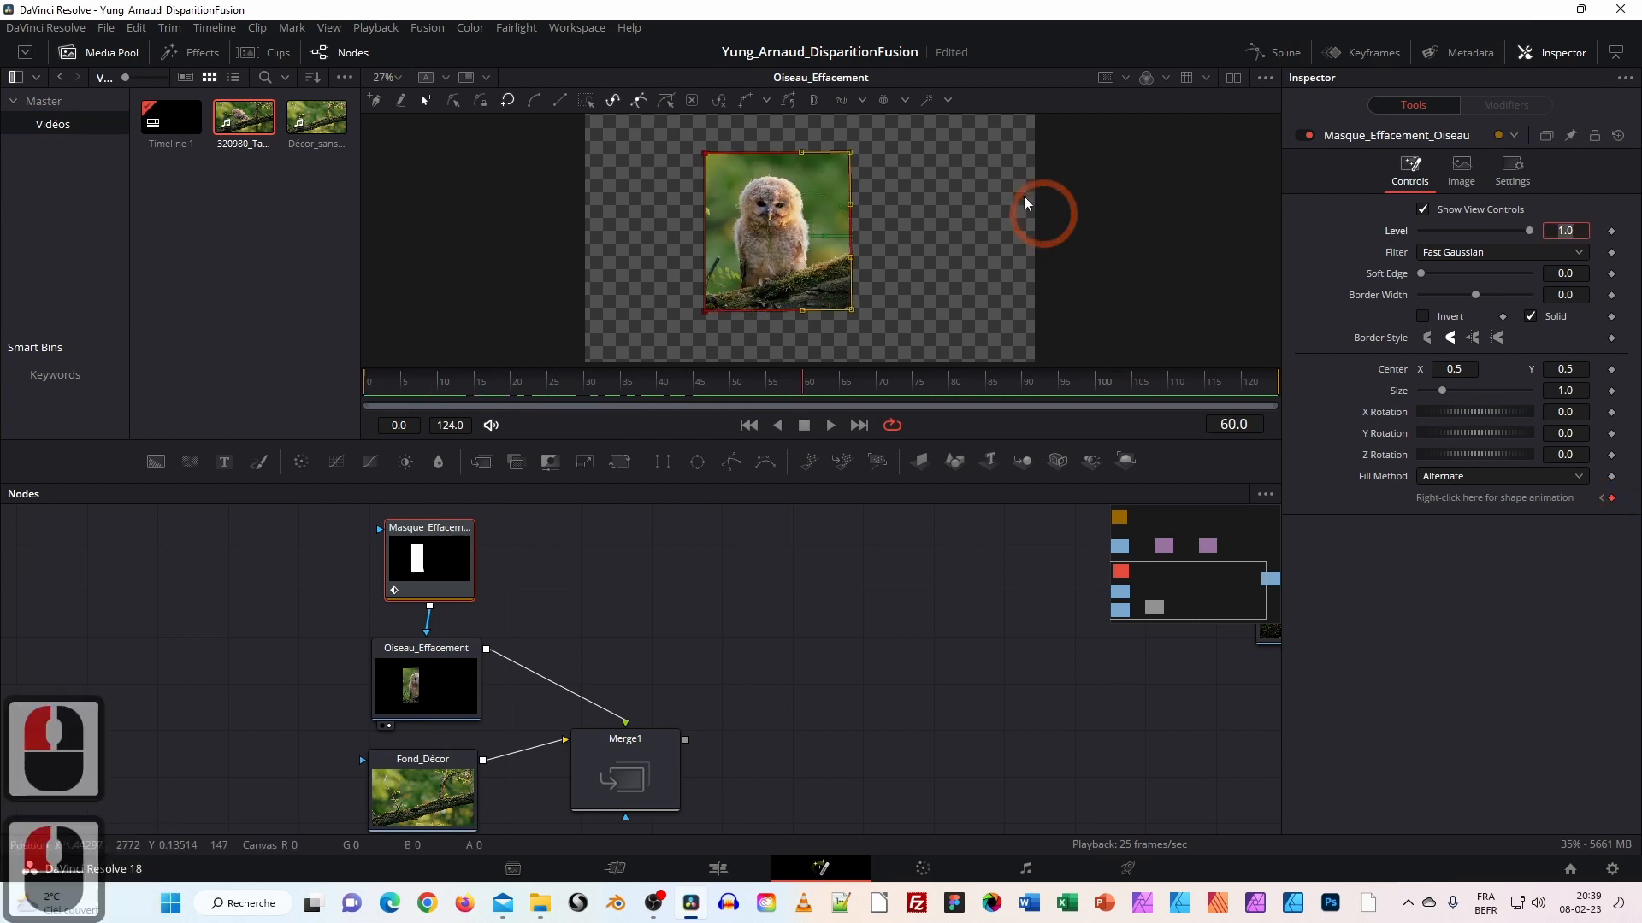
{"action": "left_click", "coordinate": [852, 152]}
{"action": "left_click", "coordinate": [865, 304]}
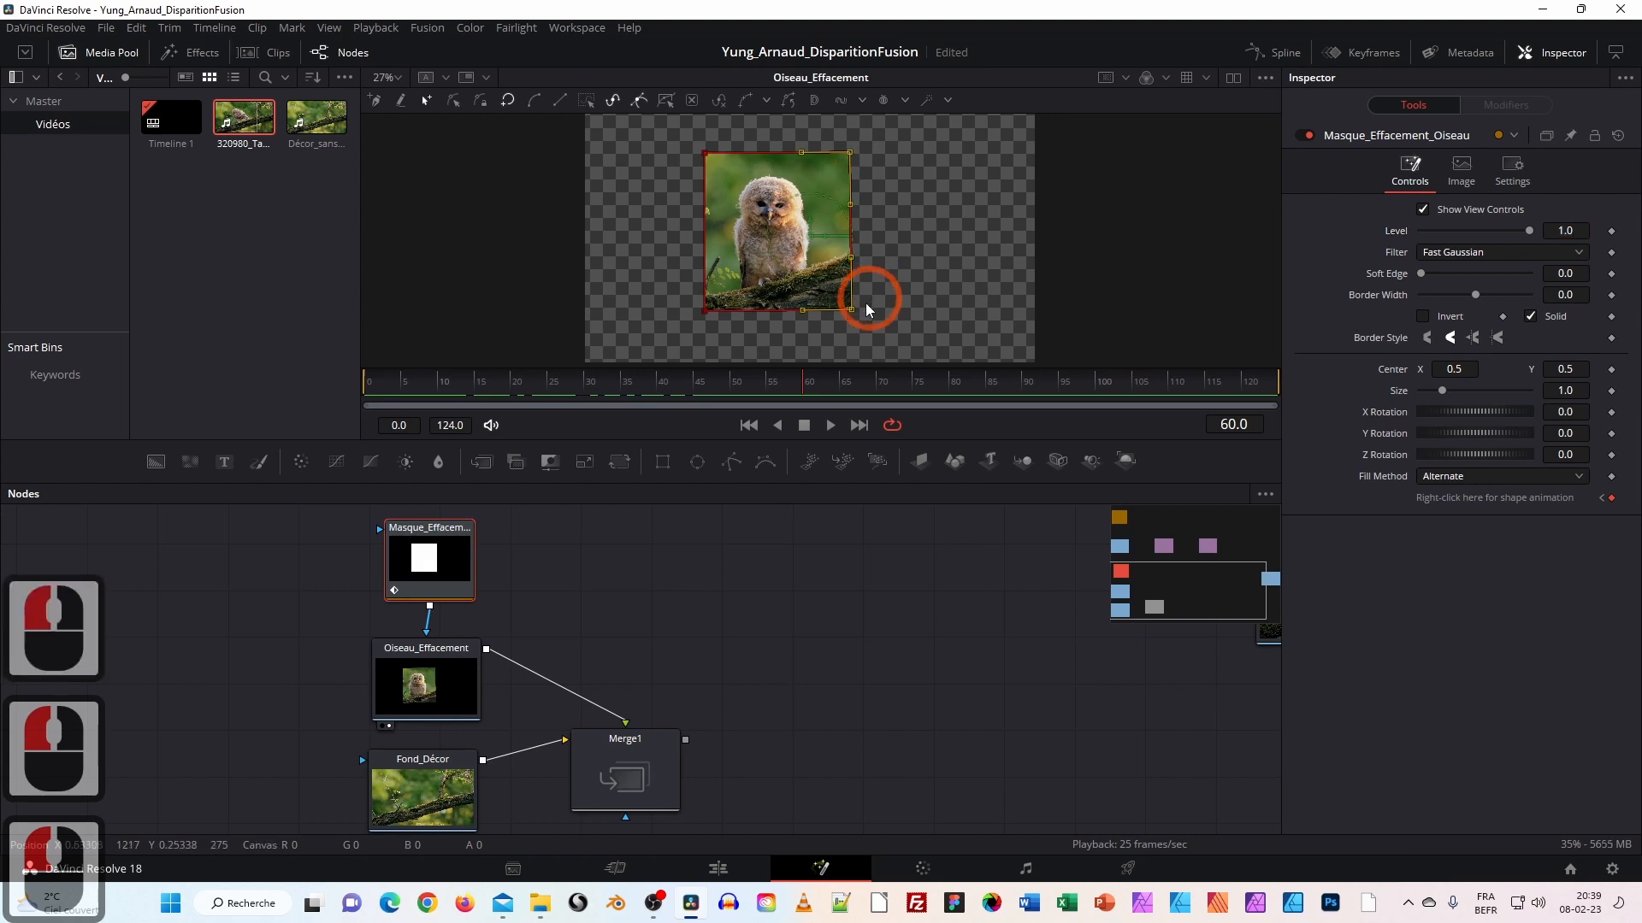
{"action": "left_click", "coordinate": [854, 309], "text": "ctrl"}
{"action": "left_click_drag", "start_coordinate": [853, 309], "coordinate": [819, 308]}
{"action": "left_click_drag", "start_coordinate": [849, 153], "coordinate": [816, 152]}
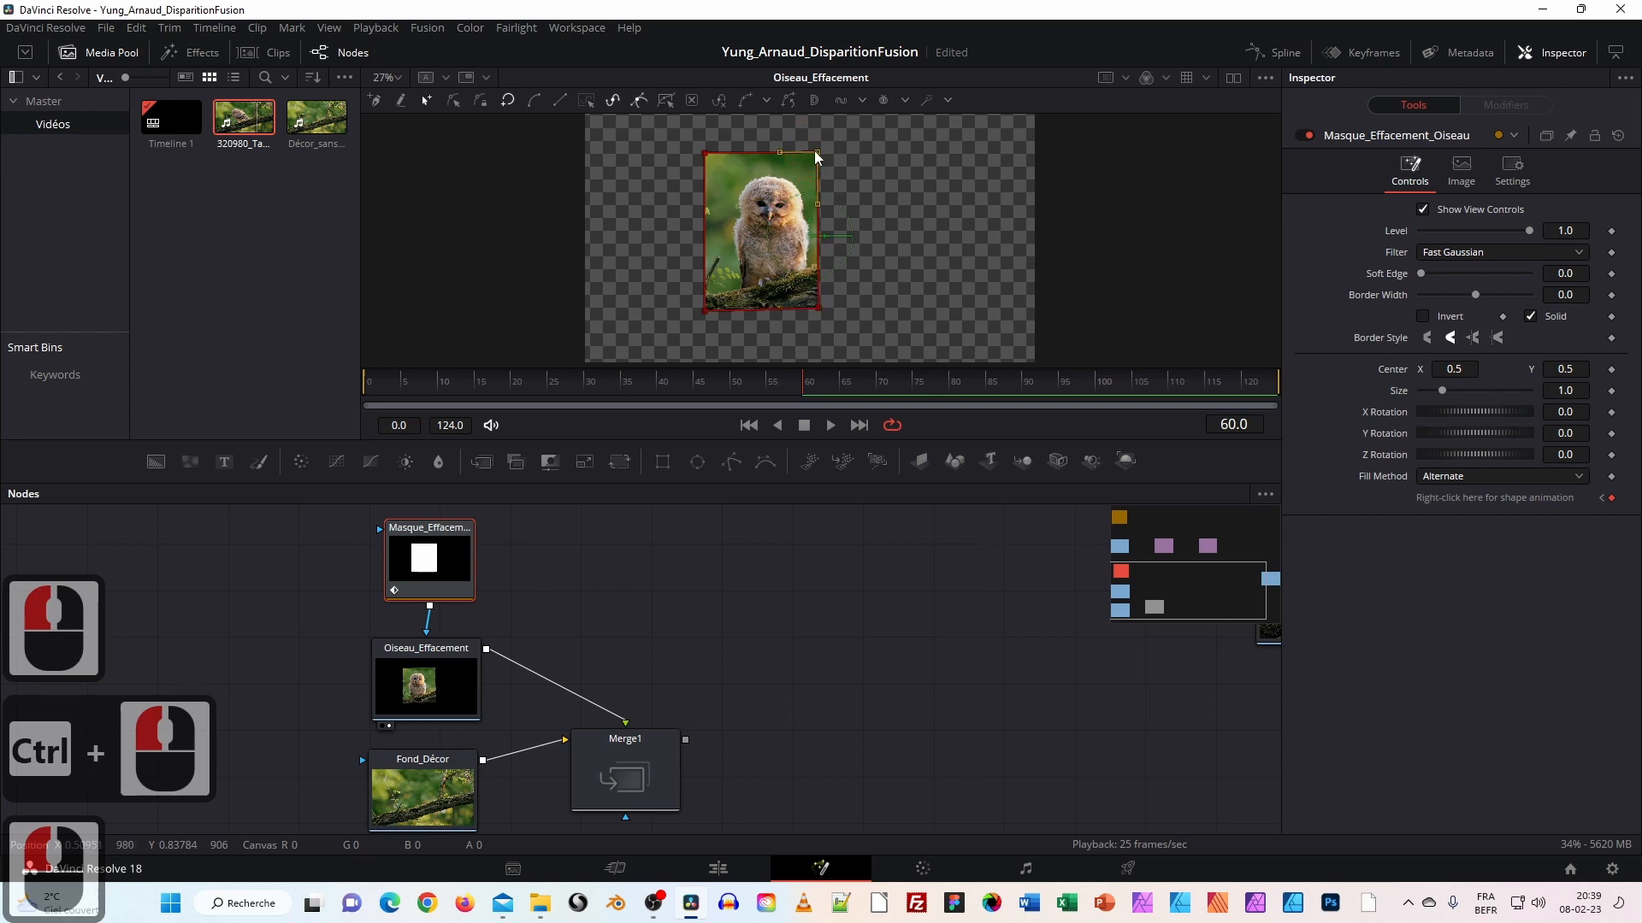
{"action": "left_click", "coordinate": [823, 307]}
{"action": "left_click_drag", "start_coordinate": [818, 152], "coordinate": [821, 152]}
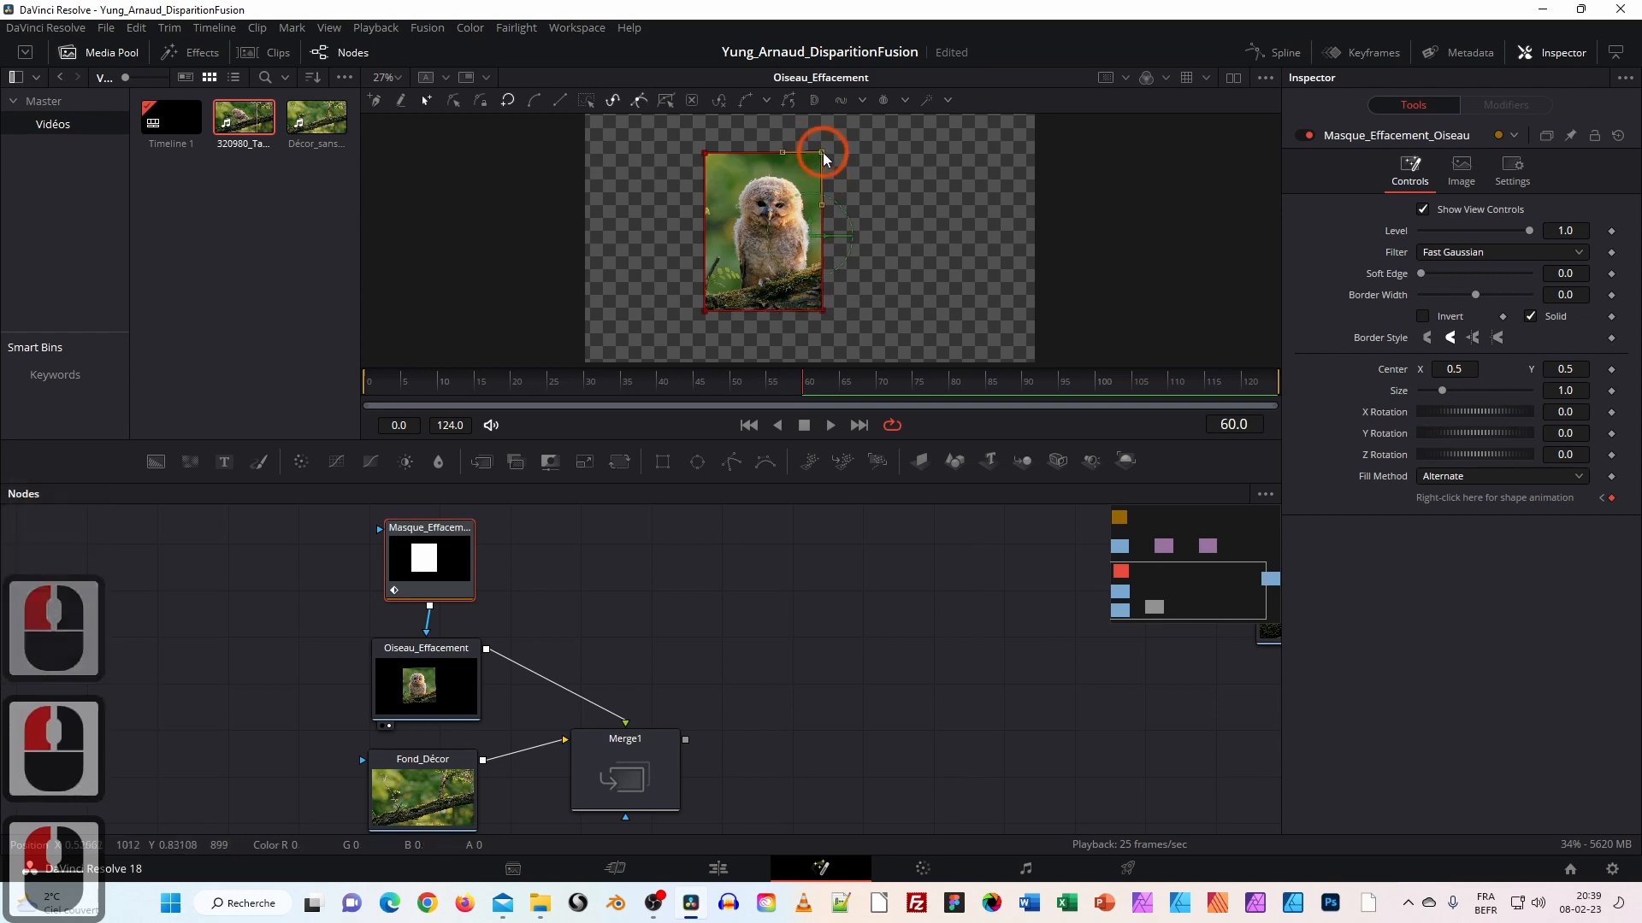
Rewind to frame 0, play, and scrub forward to check the reveal from thin strip to full box.
{"action": "left_click_drag", "start_coordinate": [798, 383], "coordinate": [332, 345]}
{"action": "key", "text": "space"}
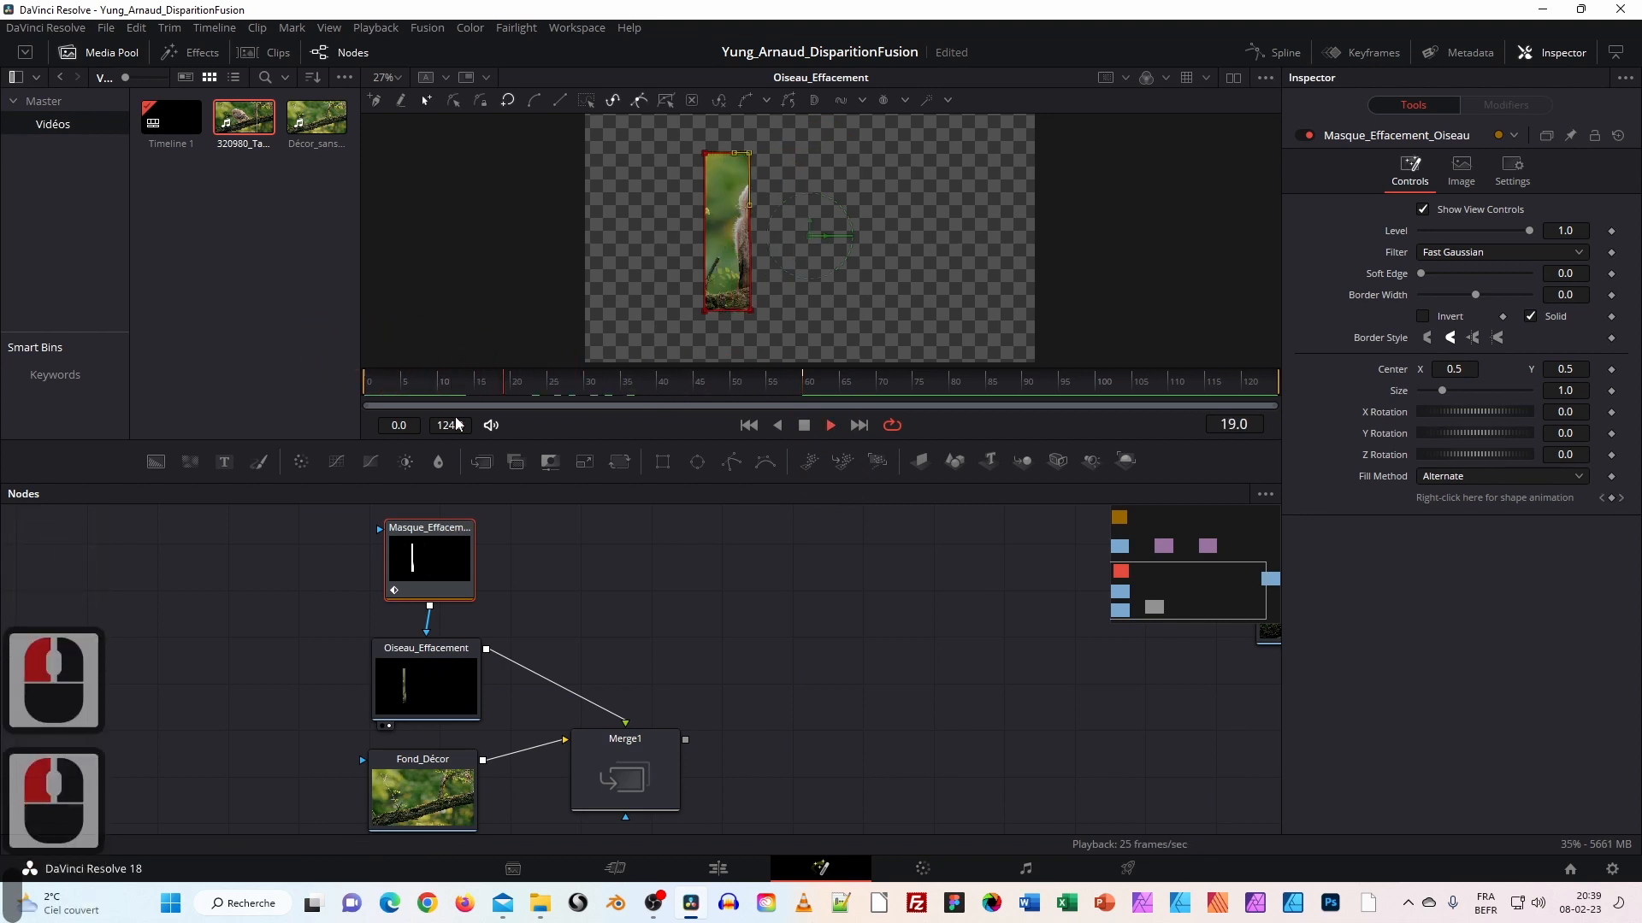
{"action": "left_click_drag", "start_coordinate": [535, 382], "coordinate": [366, 379]}
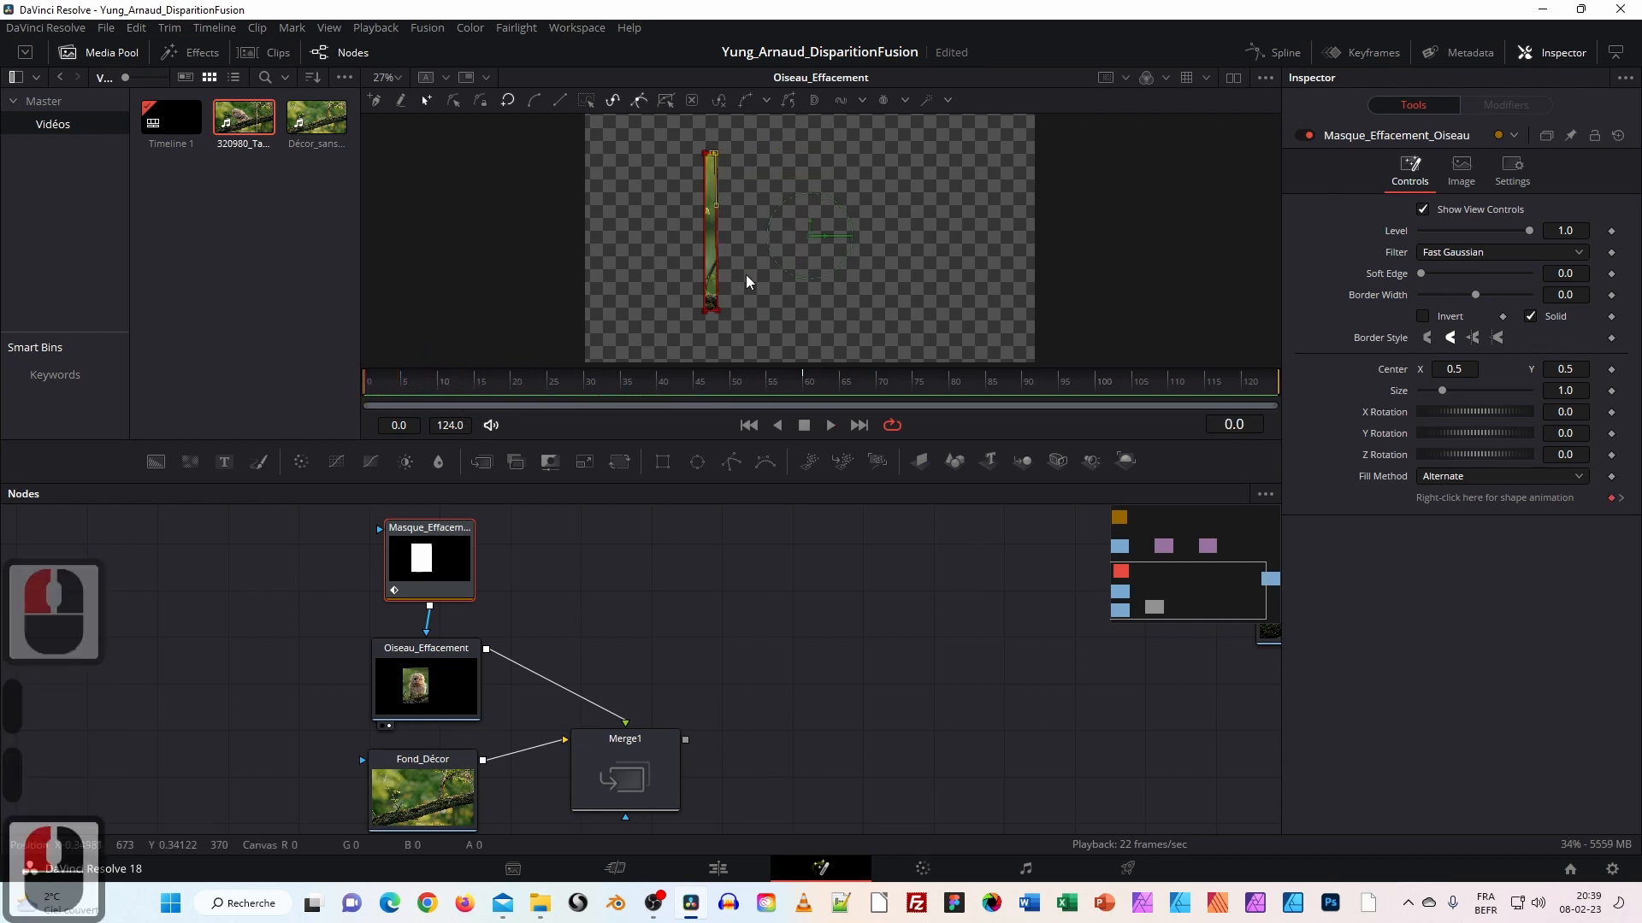
{"action": "left_click_drag", "start_coordinate": [569, 381], "coordinate": [807, 398]}
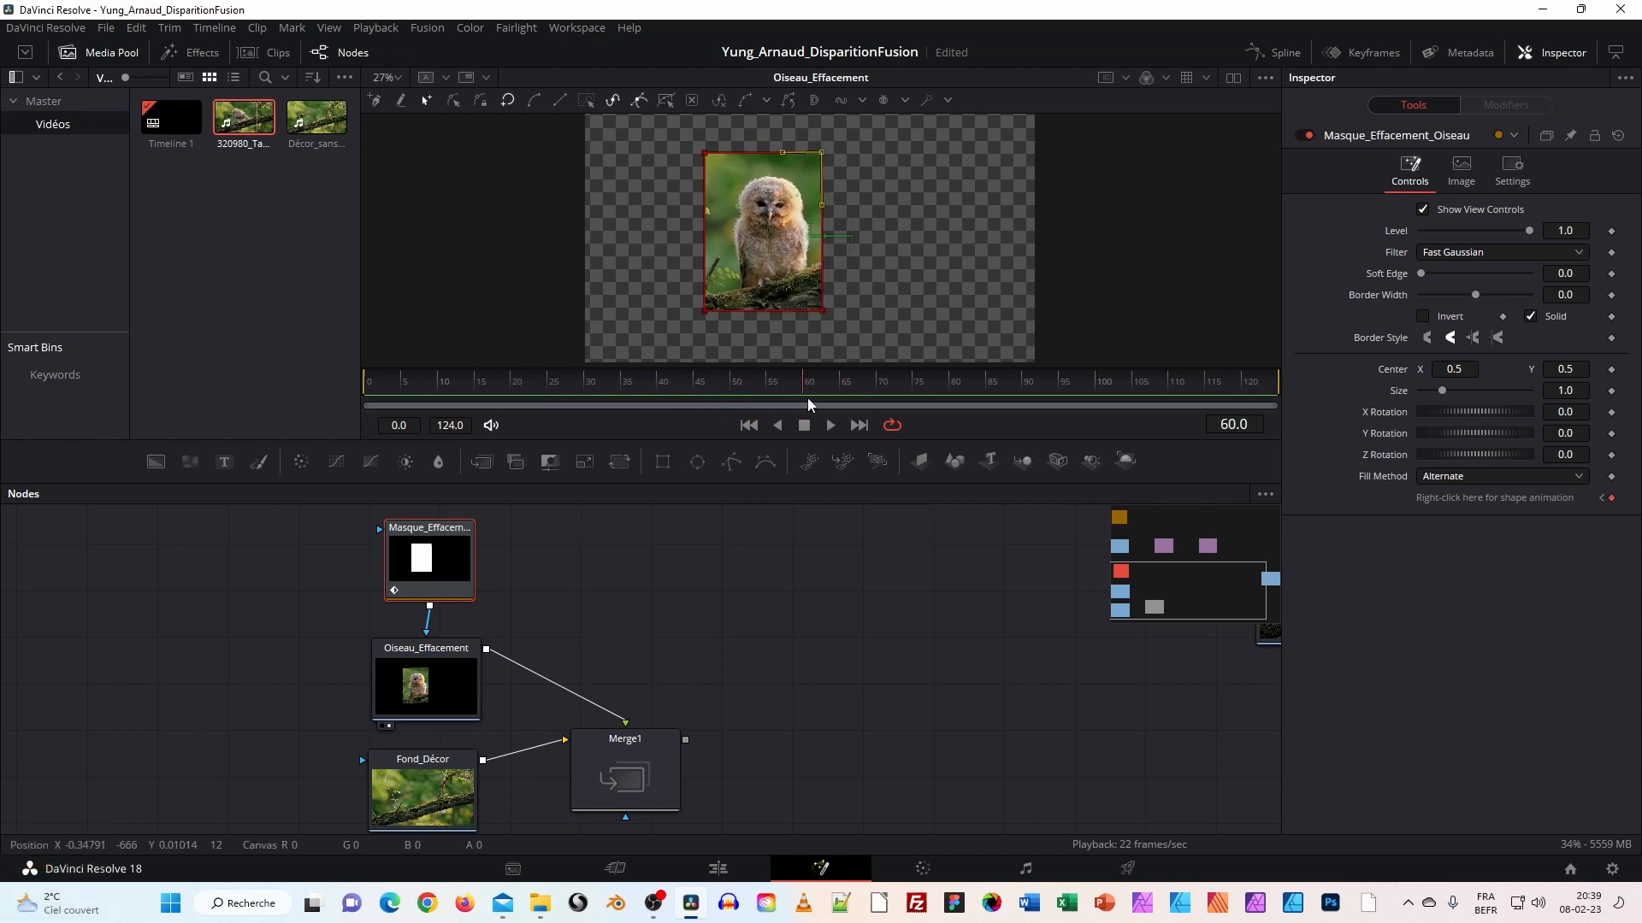
Tidy the Masque_Effacement, Fond_Décor and Oiseau_Effacement node positions in the Fusion graph.
{"action": "left_click", "coordinate": [436, 535]}
{"action": "left_click_drag", "start_coordinate": [438, 530], "coordinate": [433, 531]}
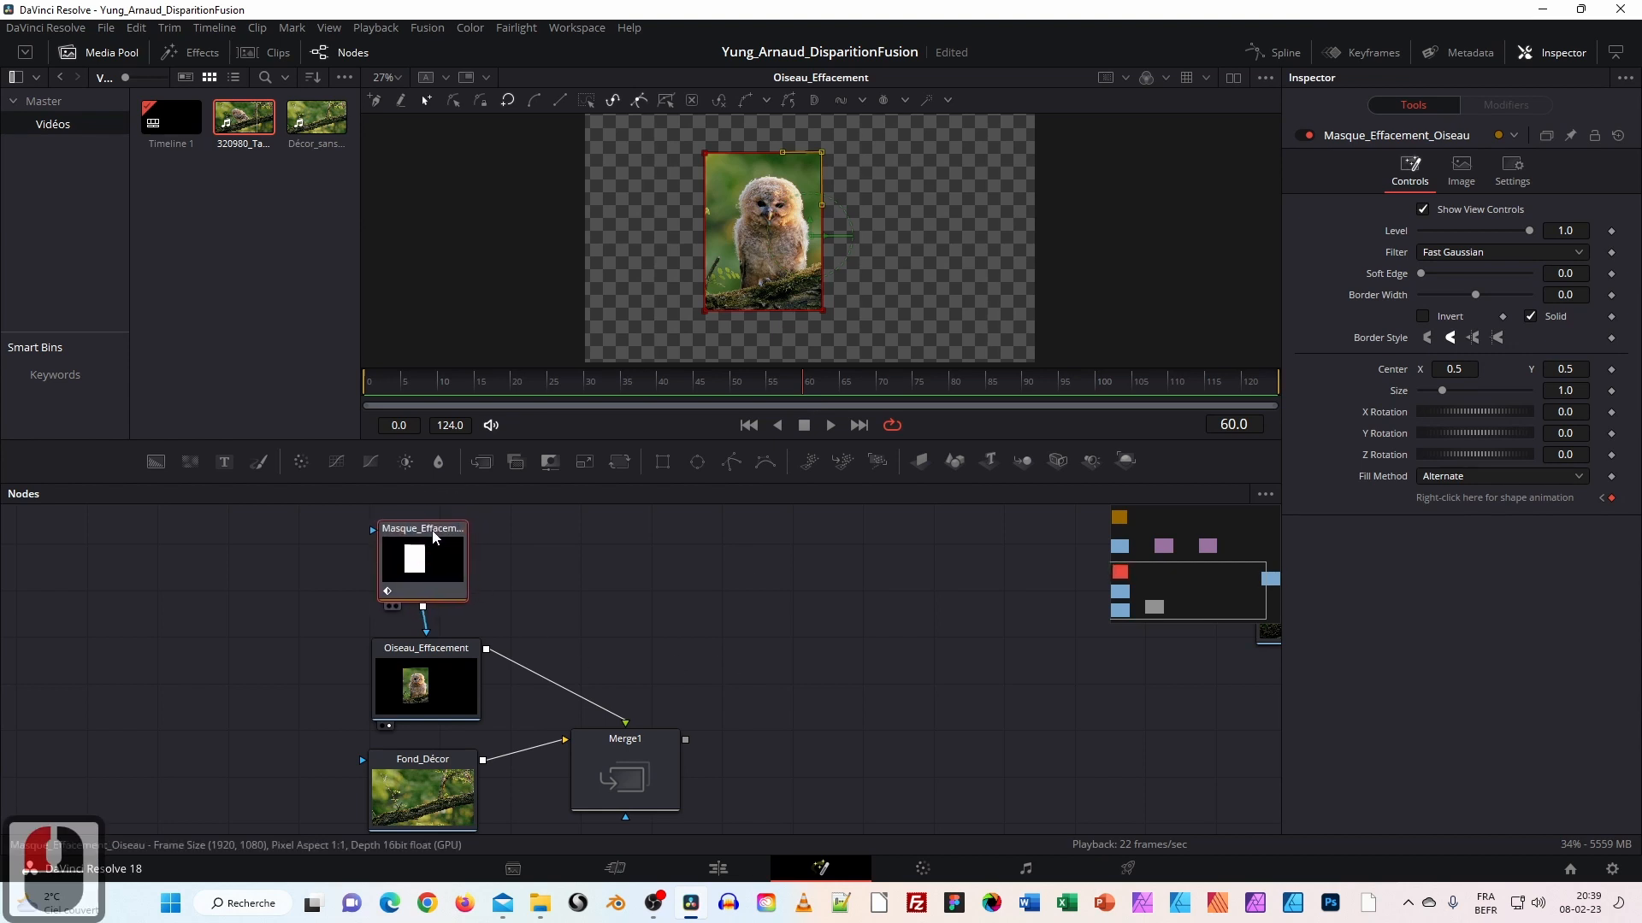
{"action": "left_click", "coordinate": [660, 740]}
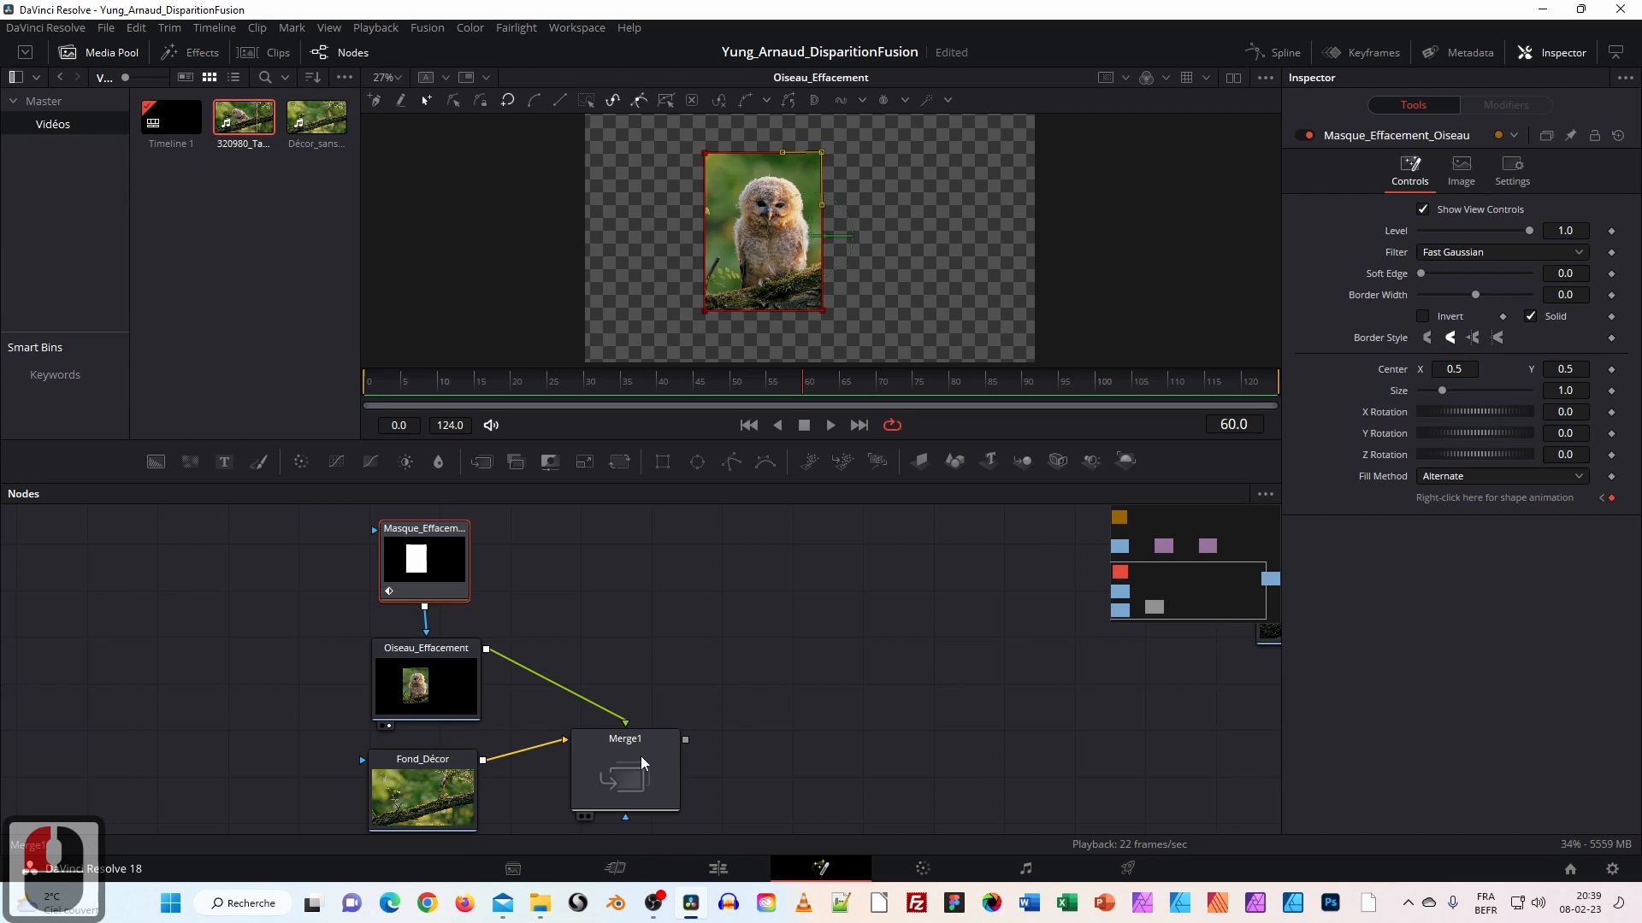
{"action": "left_click_drag", "start_coordinate": [440, 803], "coordinate": [438, 797]}
{"action": "left_click_drag", "start_coordinate": [432, 666], "coordinate": [429, 664]}
{"action": "left_click_drag", "start_coordinate": [425, 556], "coordinate": [417, 553]}
Load Merge1 into the viewer and play the composite from frame 0.
{"action": "left_click_drag", "start_coordinate": [624, 763], "coordinate": [874, 342]}
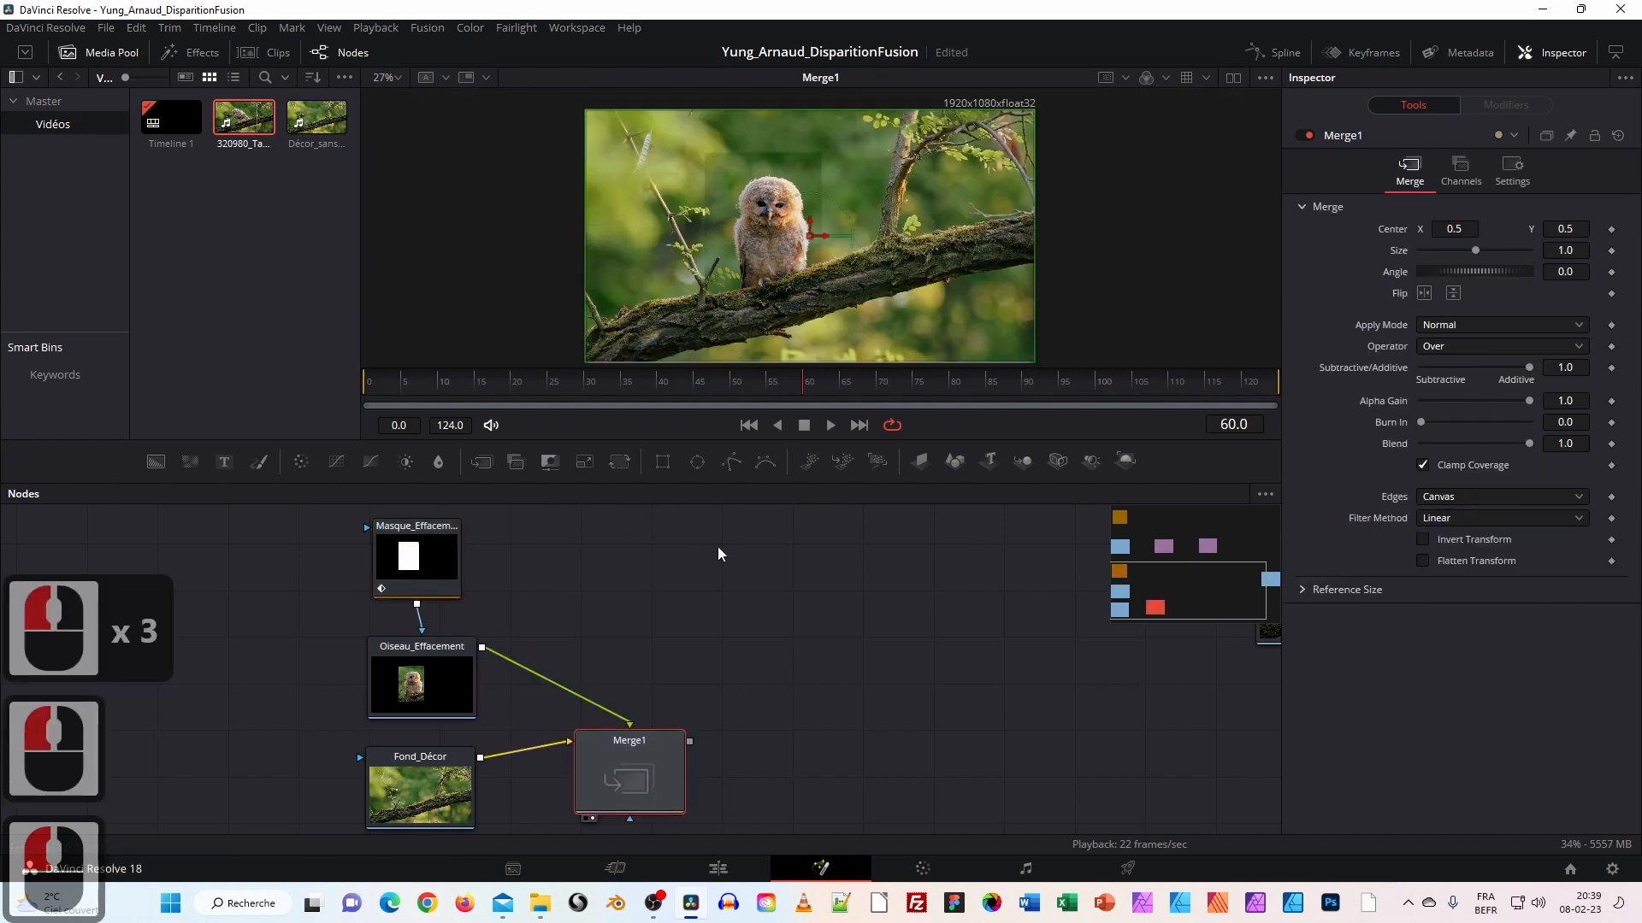
{"action": "left_click_drag", "start_coordinate": [445, 391], "coordinate": [347, 390]}
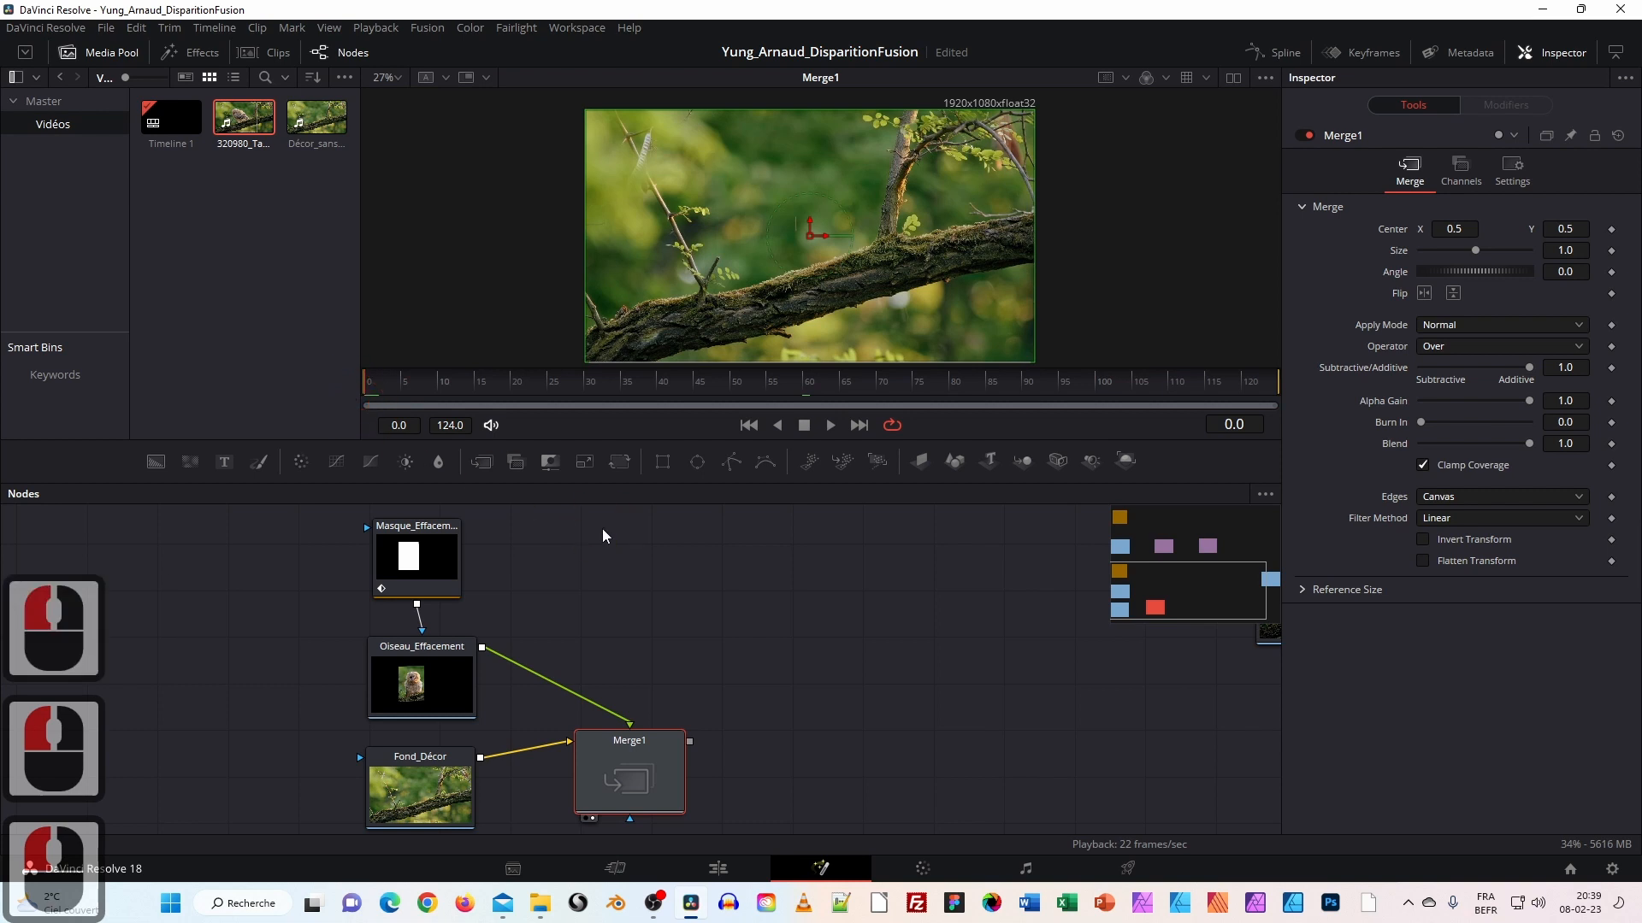
{"action": "key", "text": "space"}
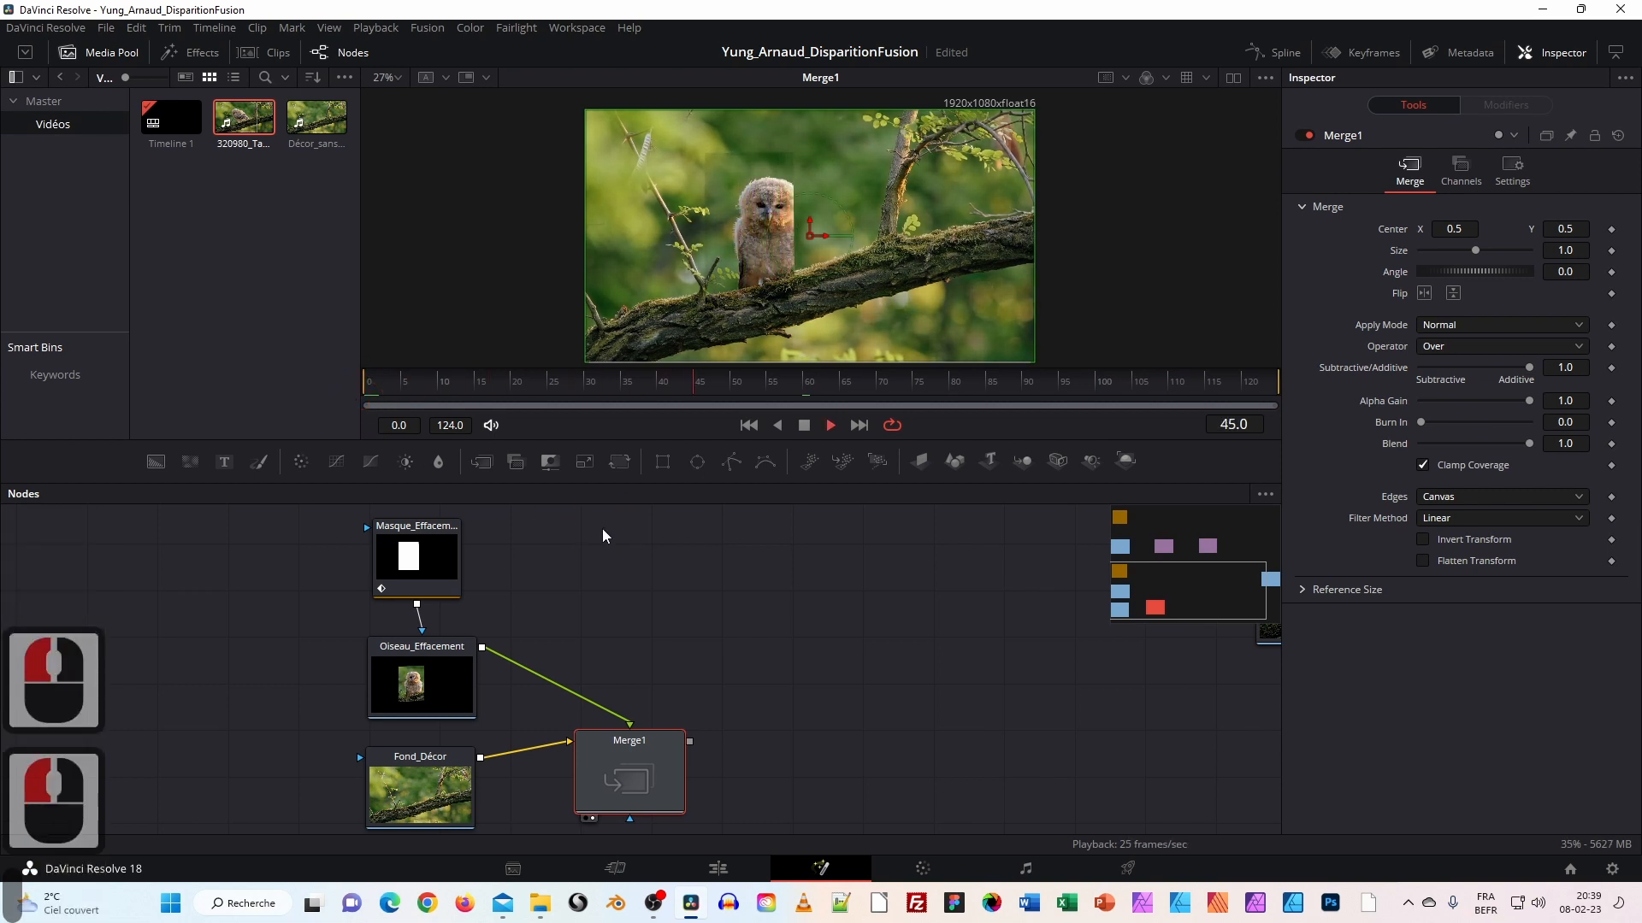
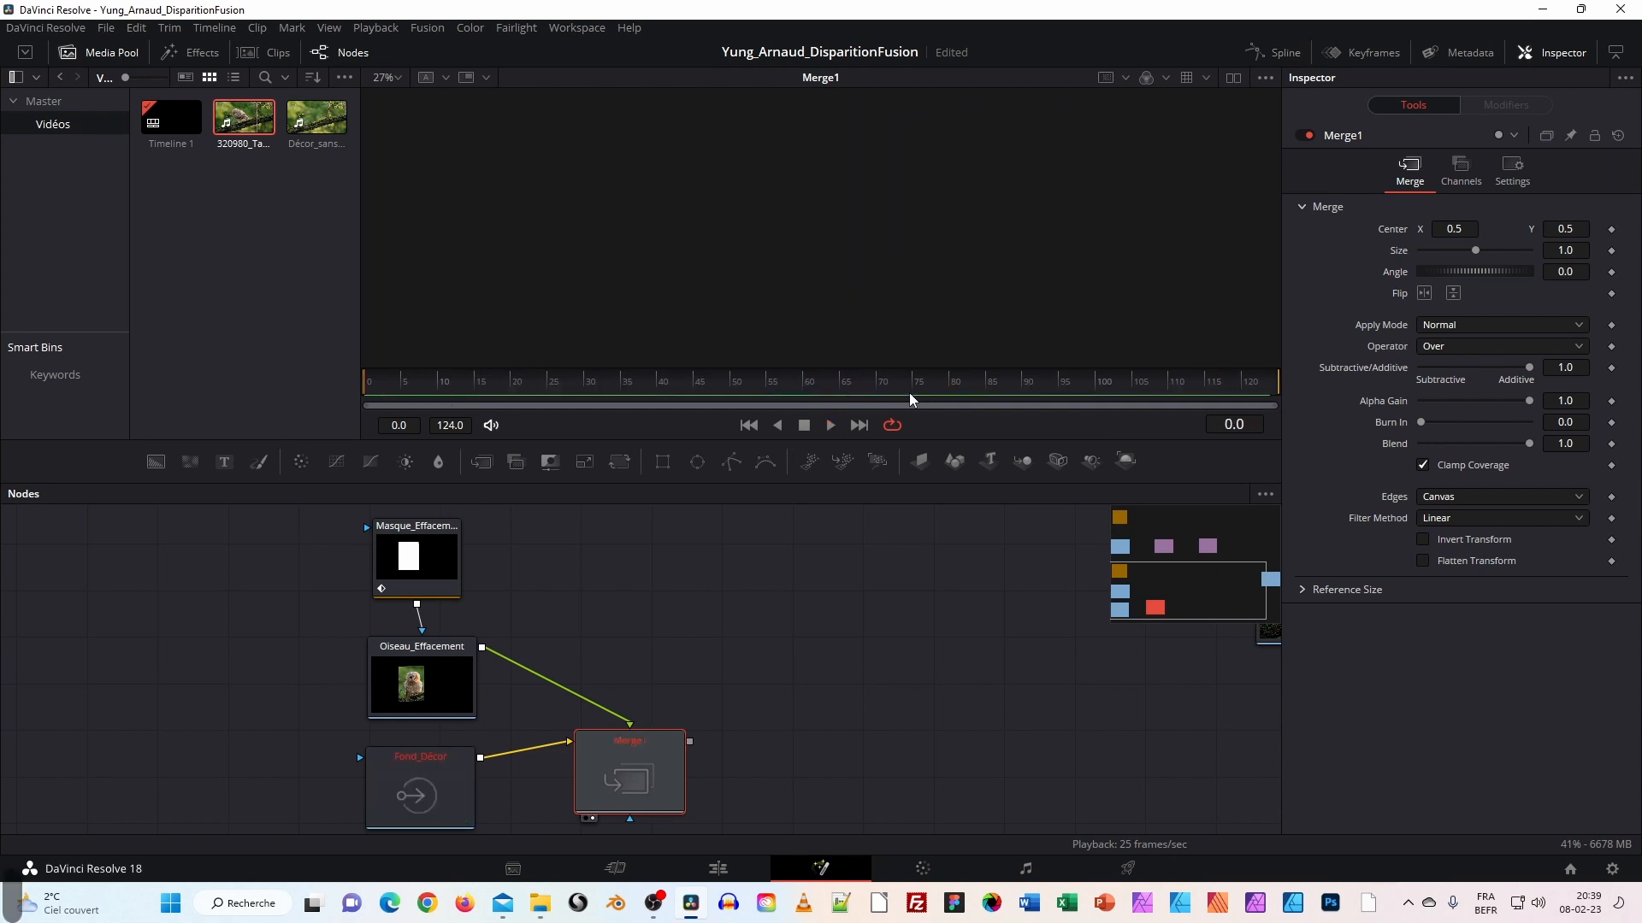
Select Masque_Effacement, scrub to about frame 31 and view the Merge1 composite with the owl visible.
{"action": "left_click", "coordinate": [440, 556]}
{"action": "left_click_drag", "start_coordinate": [825, 377], "coordinate": [597, 382]}
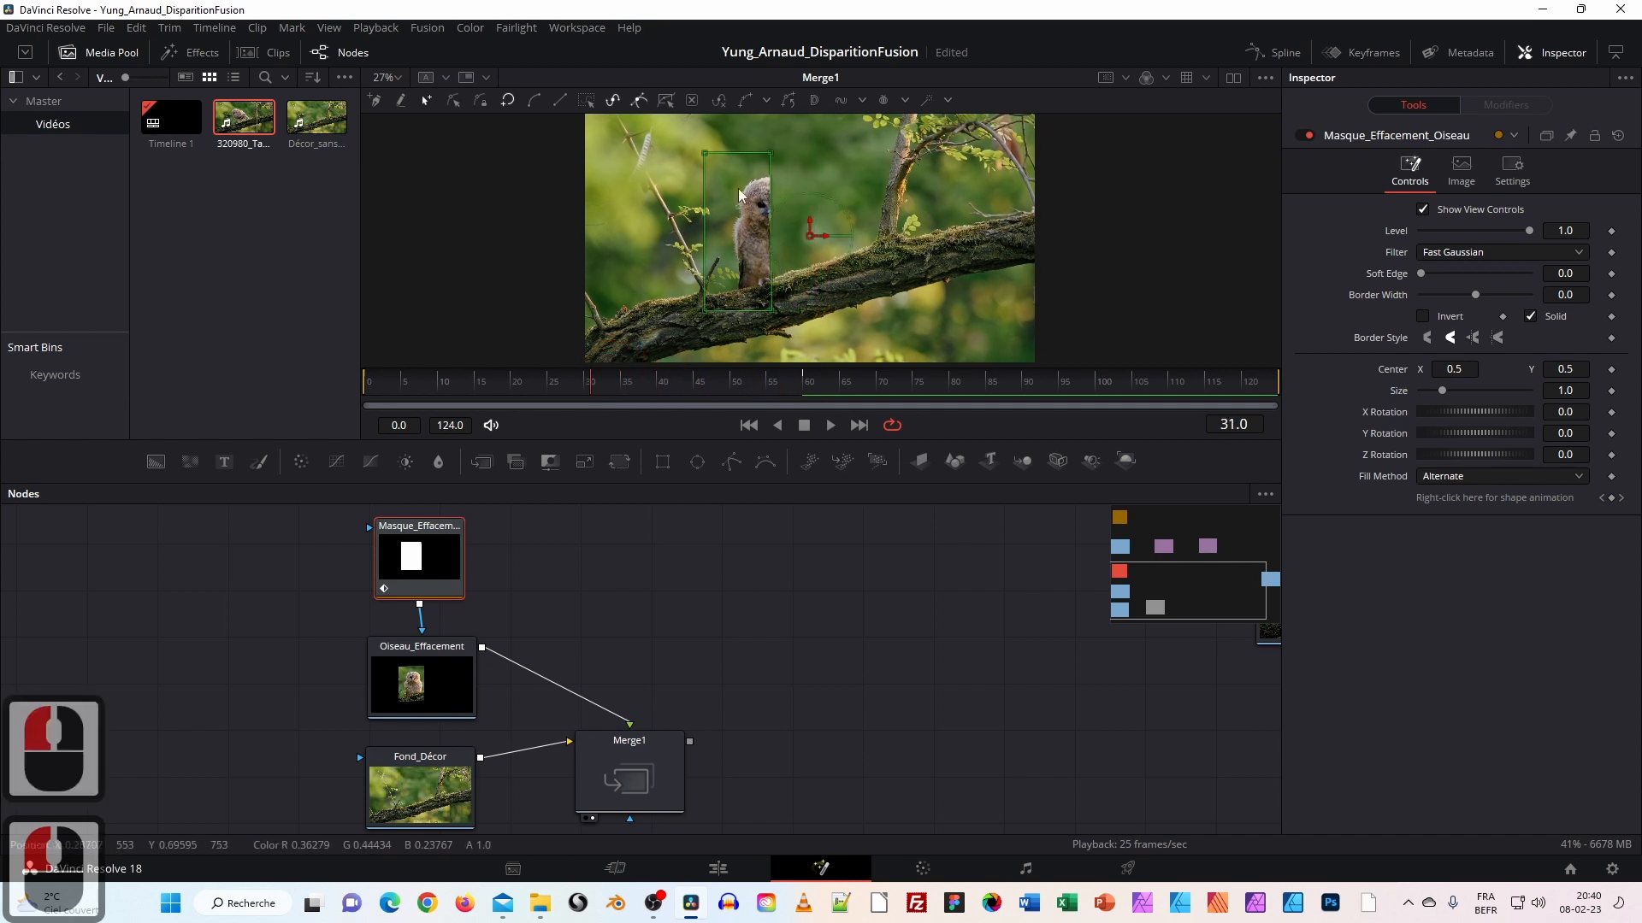
{"action": "left_click", "coordinate": [654, 773]}
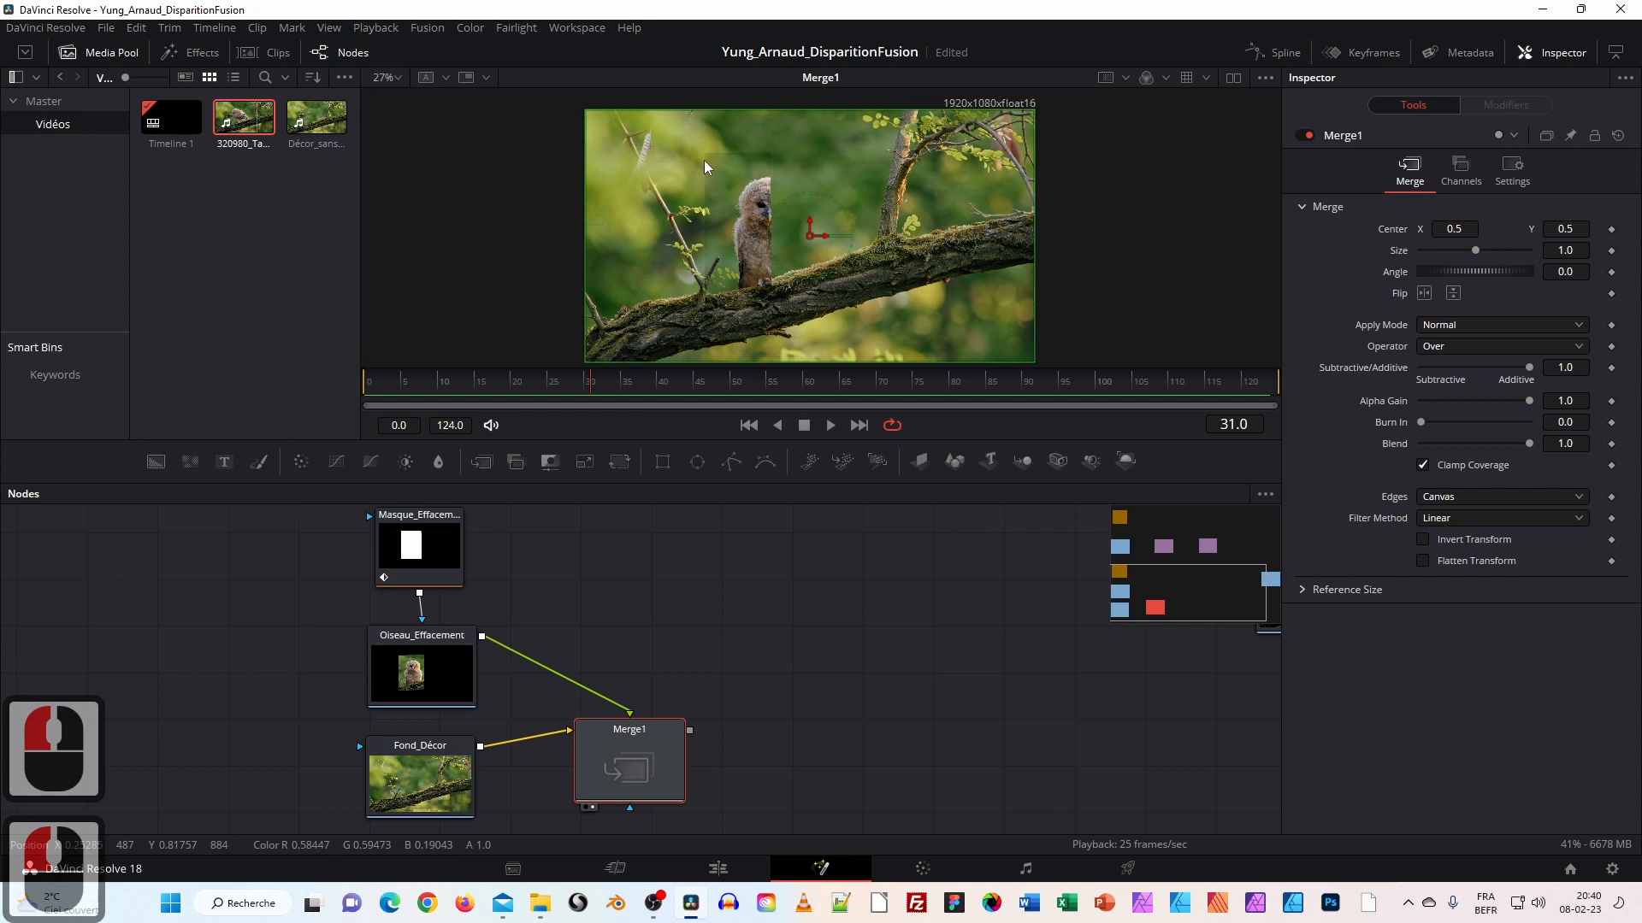
Raise Masque_Effacement's Soft Edge slightly and load Merge1 in the viewer.
{"action": "left_click", "coordinate": [424, 556]}
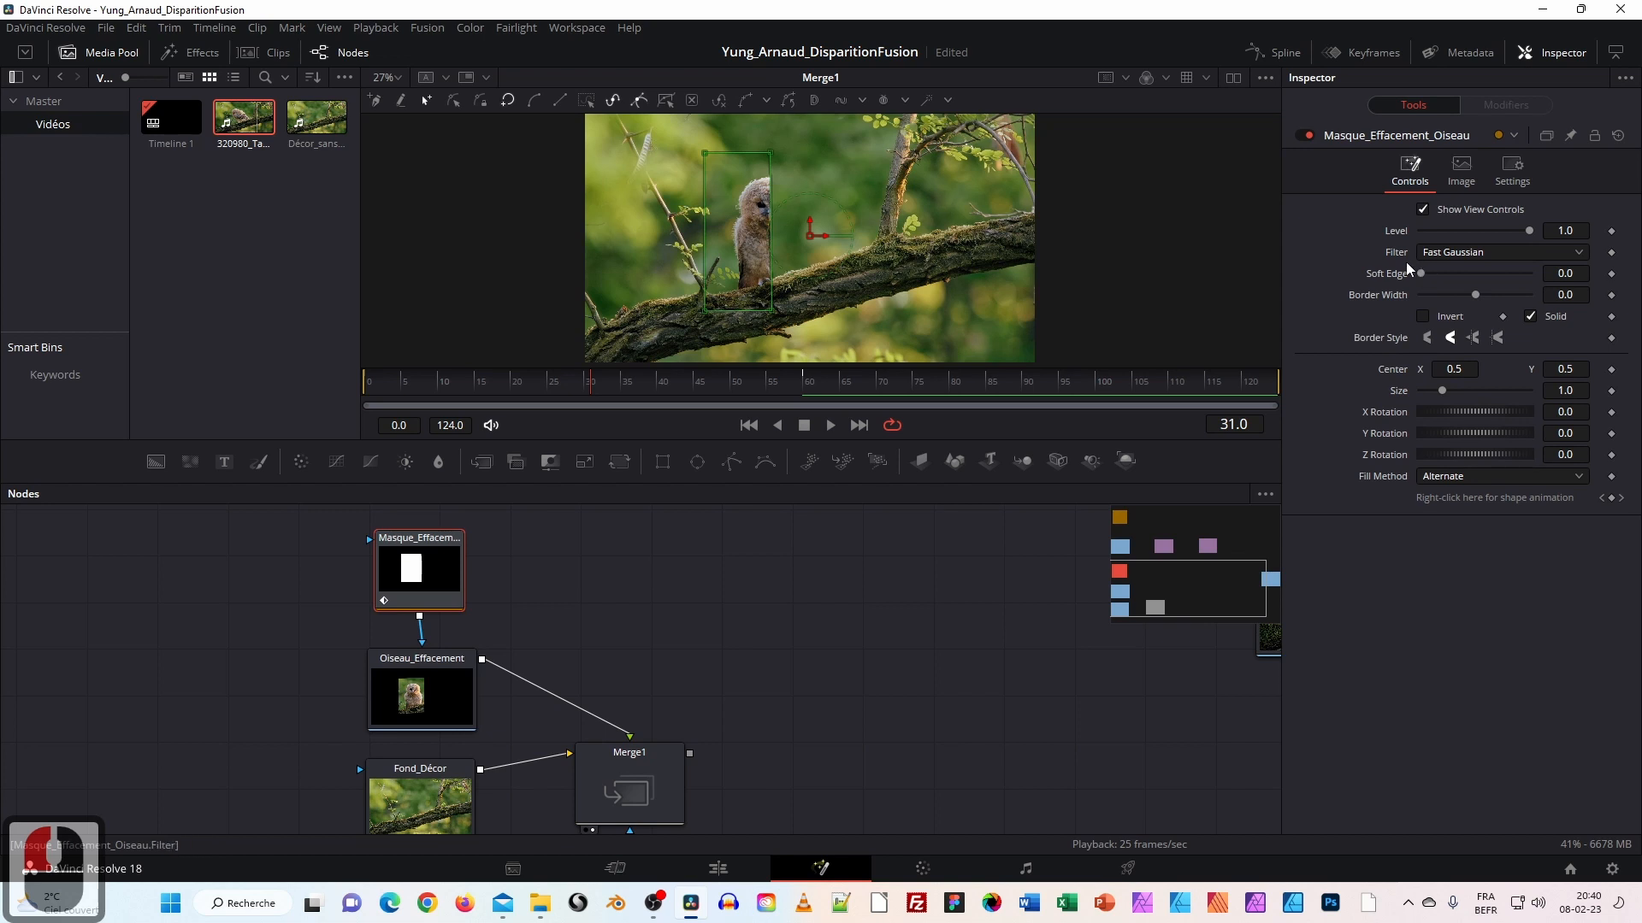
{"action": "left_click_drag", "start_coordinate": [1423, 280], "coordinate": [1429, 279]}
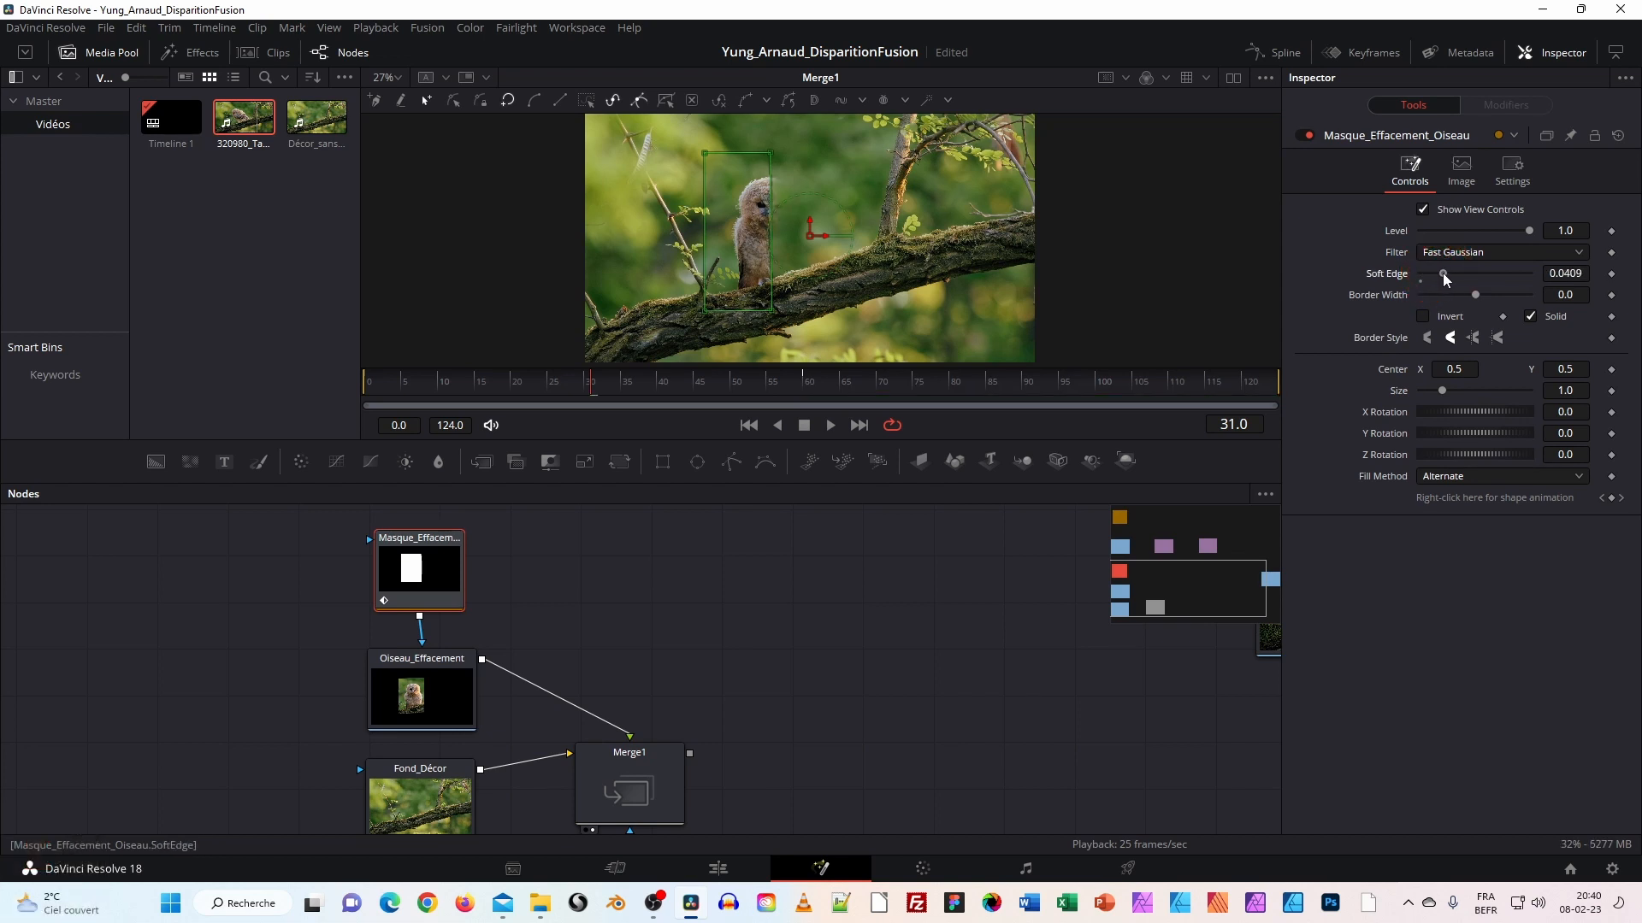
{"action": "left_click", "coordinate": [682, 685]}
{"action": "left_click", "coordinate": [625, 782]}
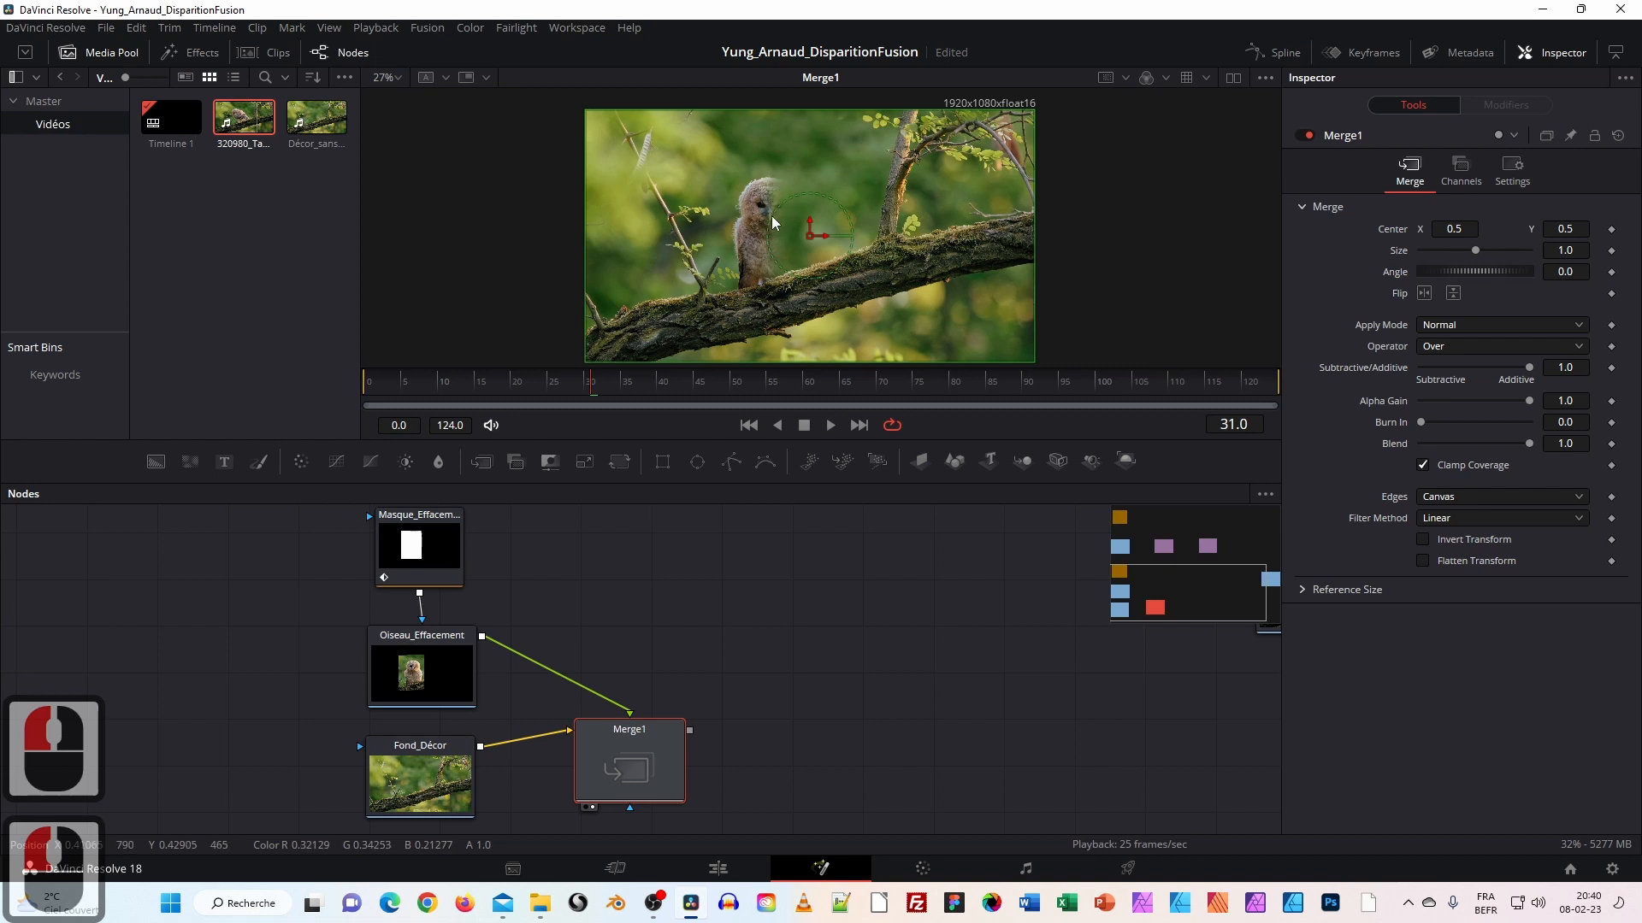
Play and scrub the Merge1 composite from the start to check the owl vanishing.
{"action": "left_click", "coordinate": [366, 385]}
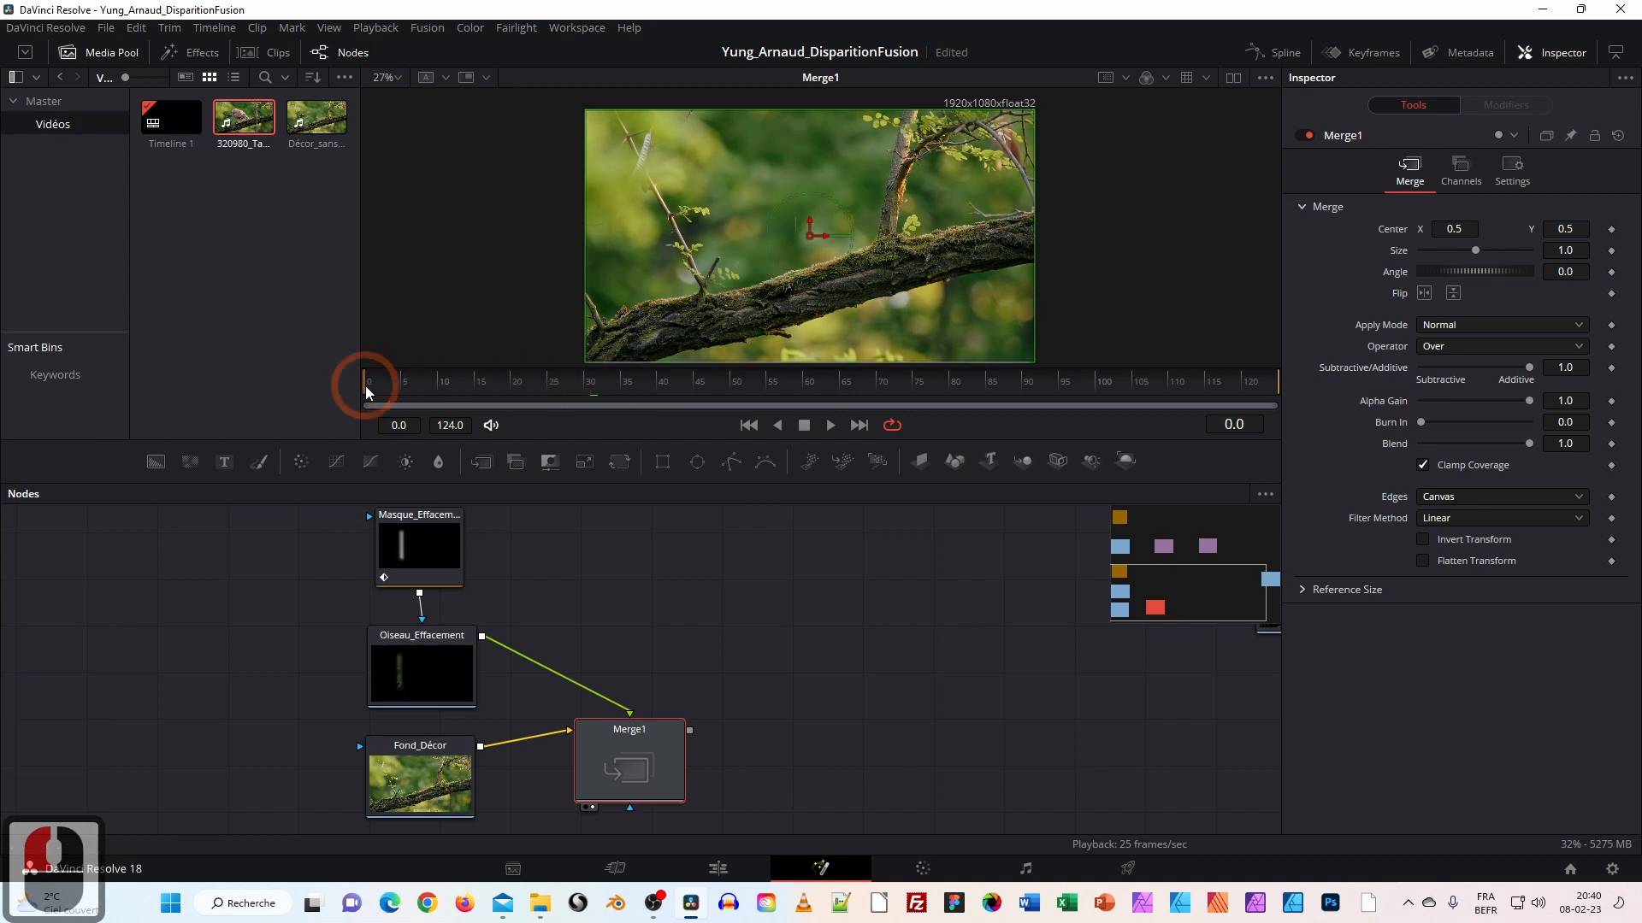
{"action": "key", "text": "space"}
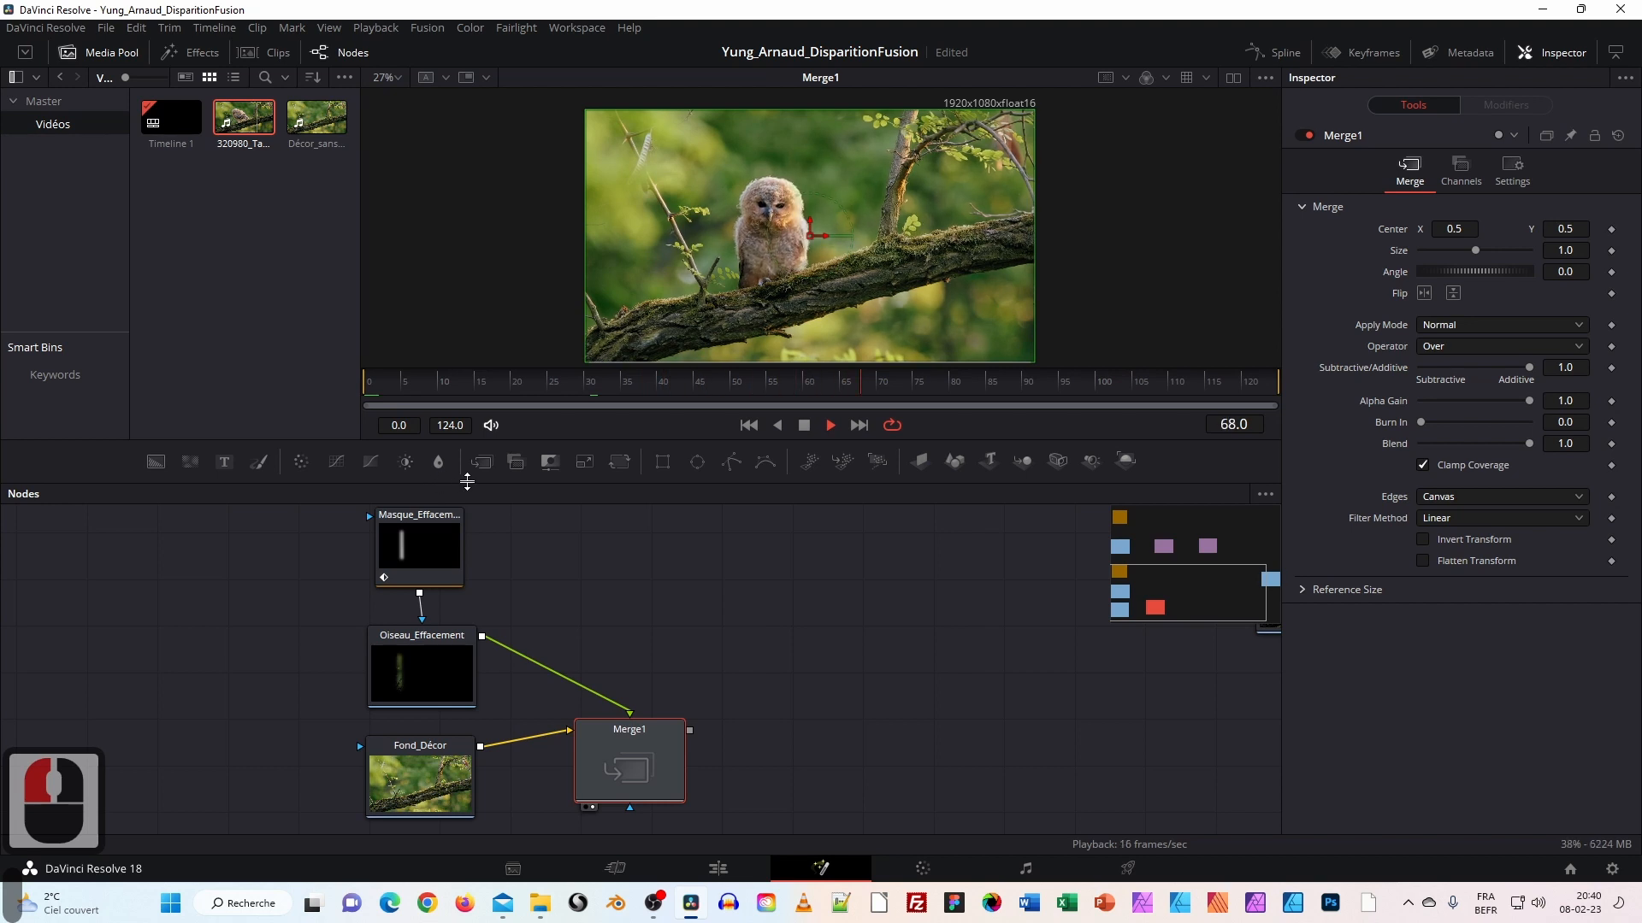
{"action": "key", "text": "space"}
{"action": "left_click", "coordinate": [454, 381]}
{"action": "left_click", "coordinate": [318, 387]}
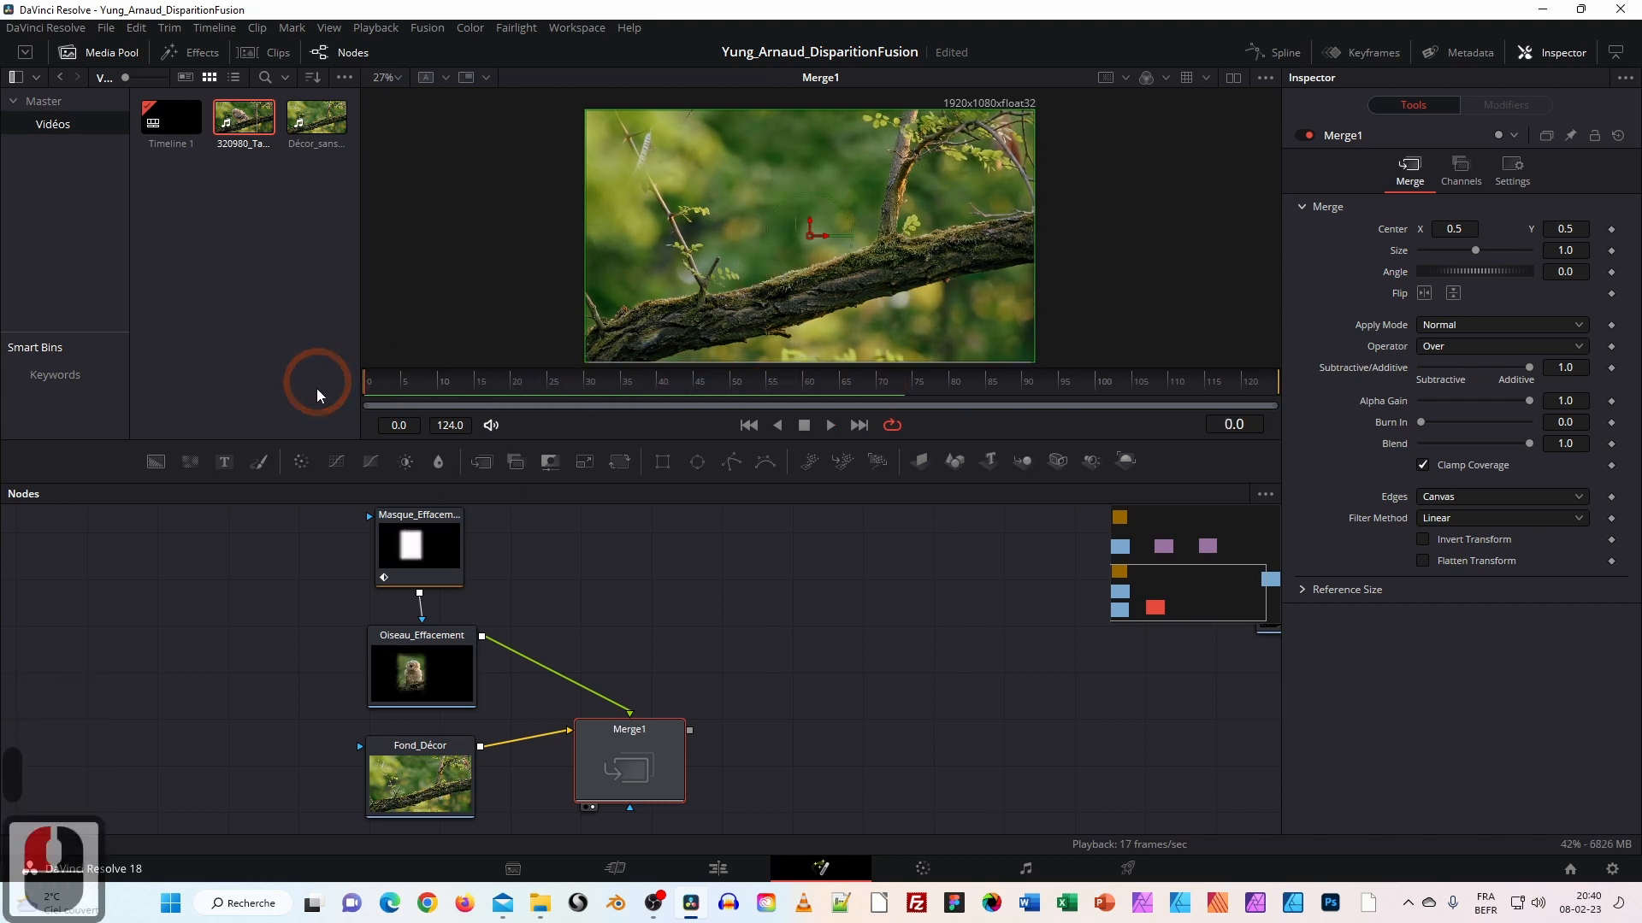
{"action": "key", "text": "space"}
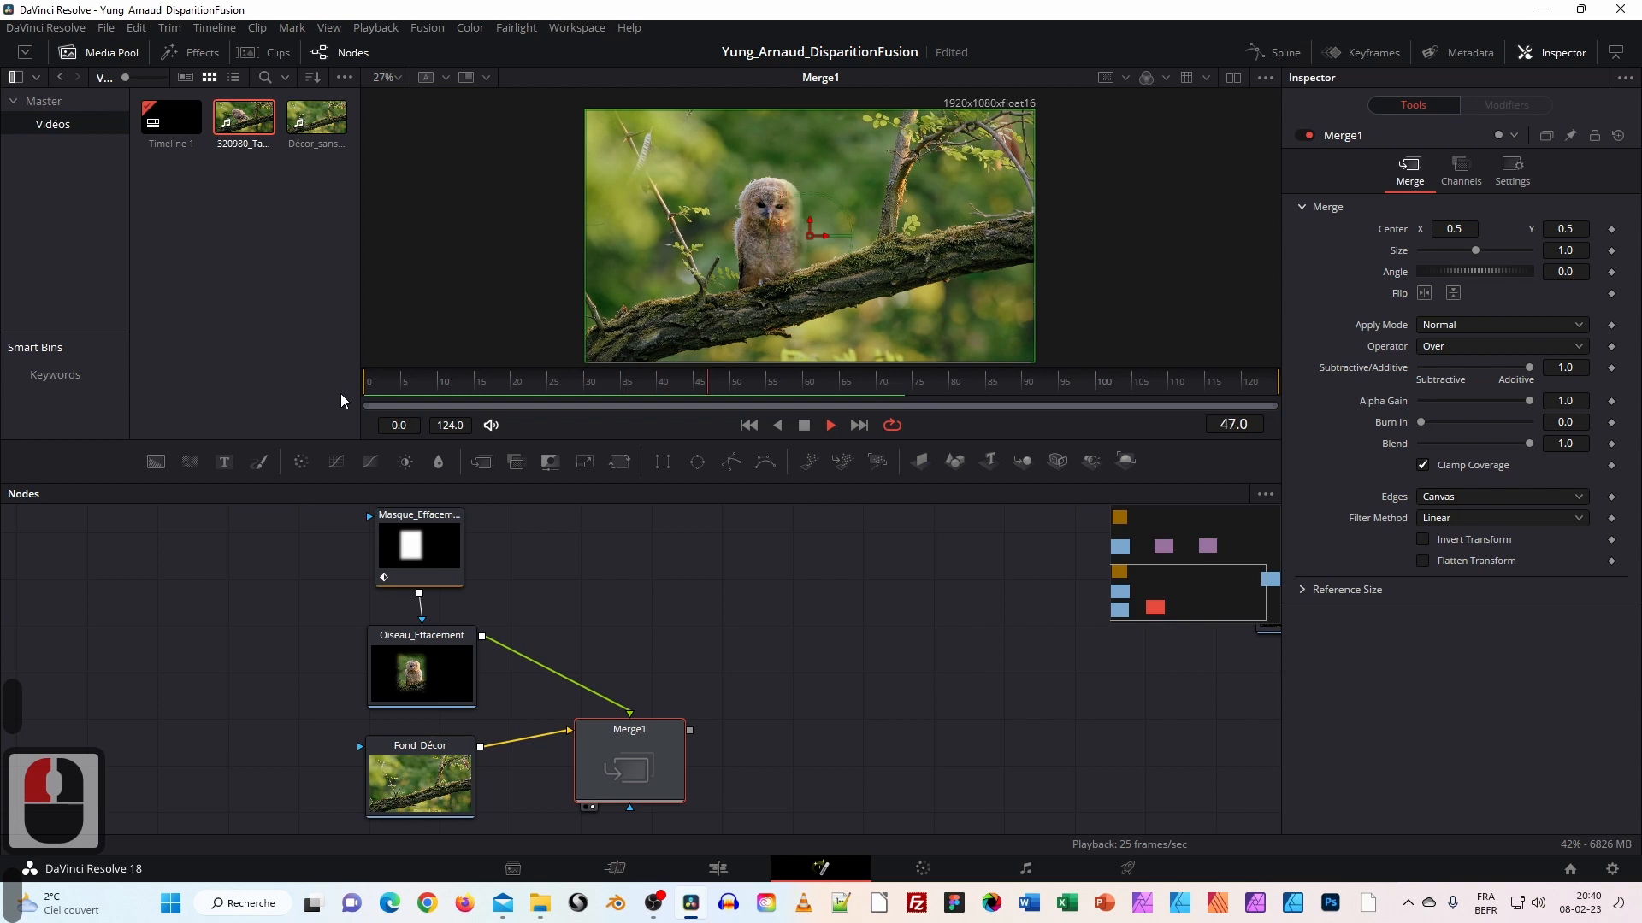
{"action": "left_click_drag", "start_coordinate": [735, 385], "coordinate": [351, 400]}
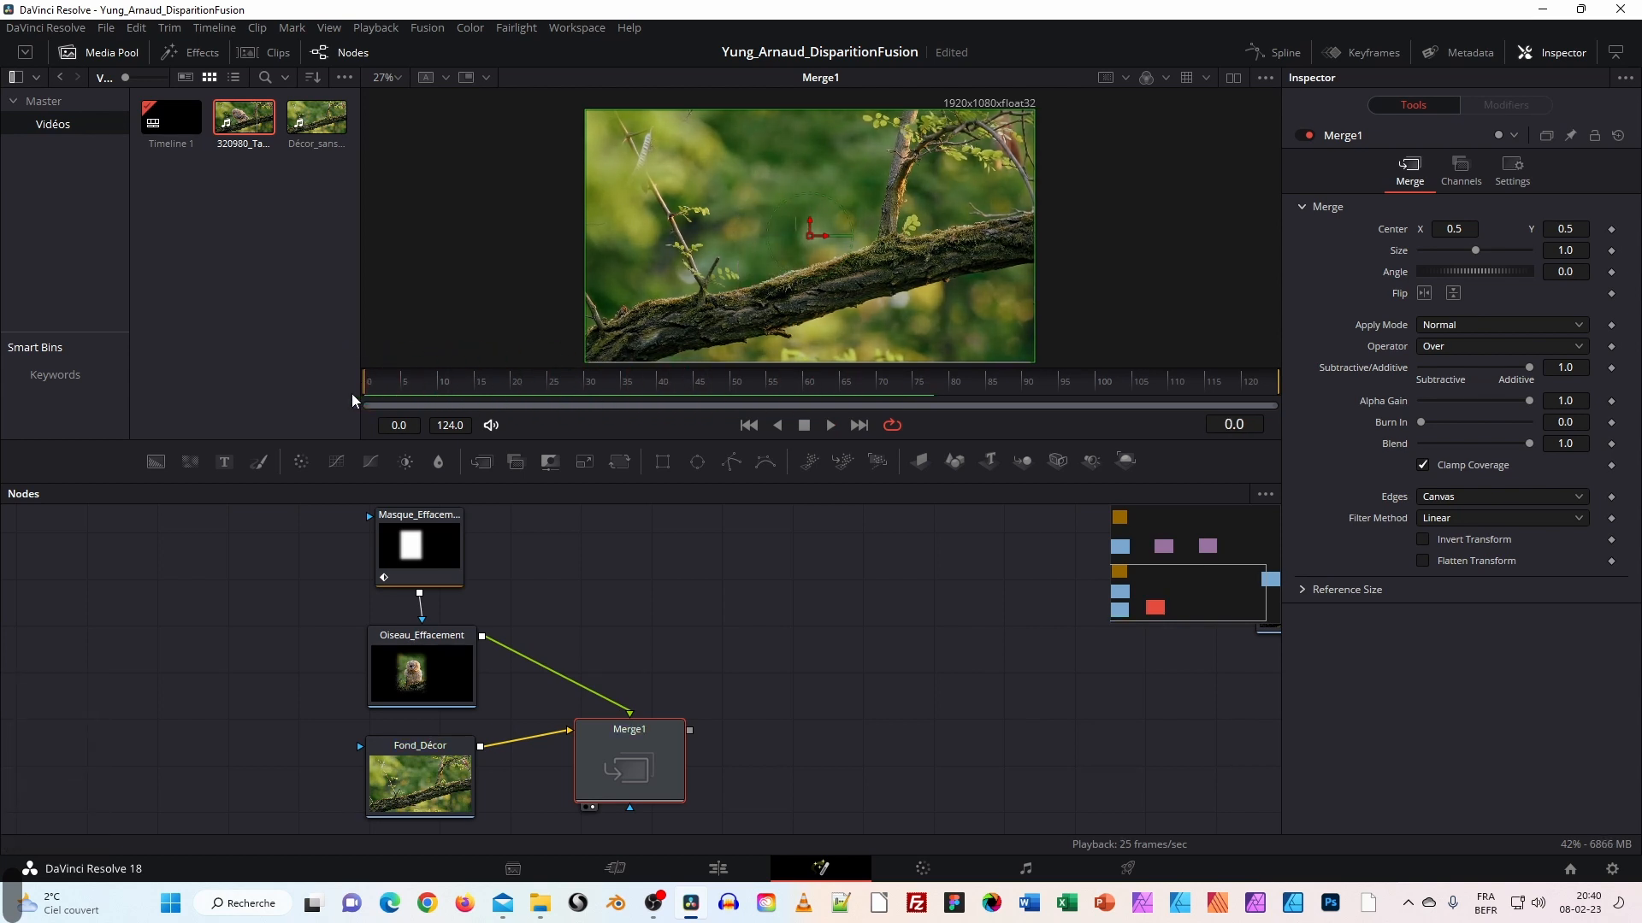
{"action": "left_click_drag", "start_coordinate": [469, 398], "coordinate": [530, 414]}
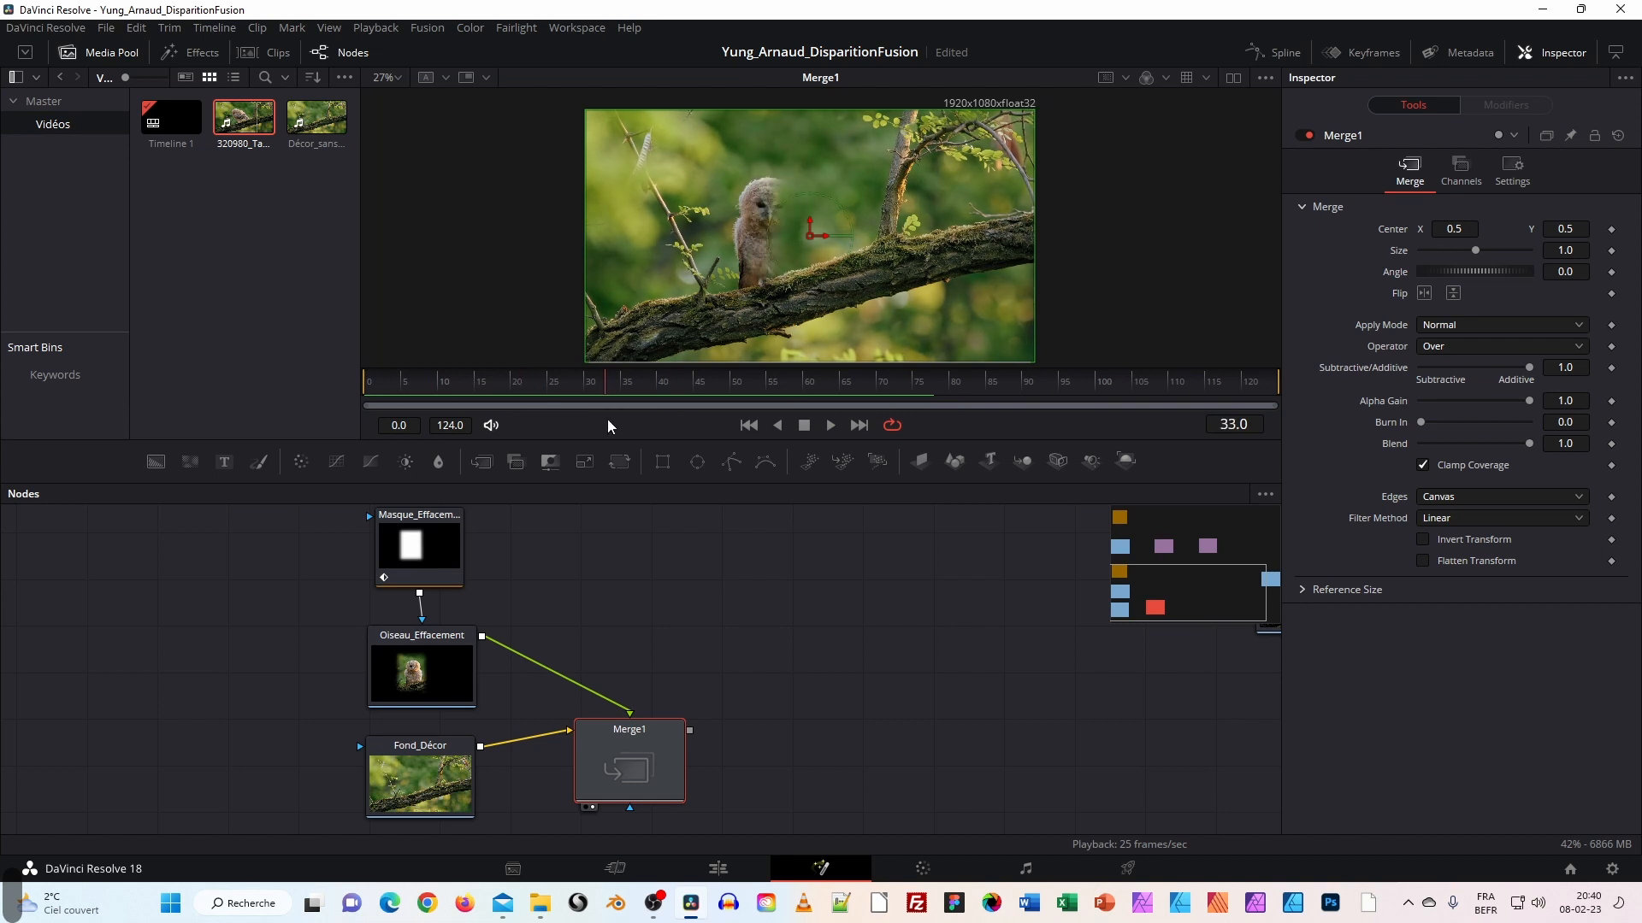
{"action": "left_click", "coordinate": [430, 664]}
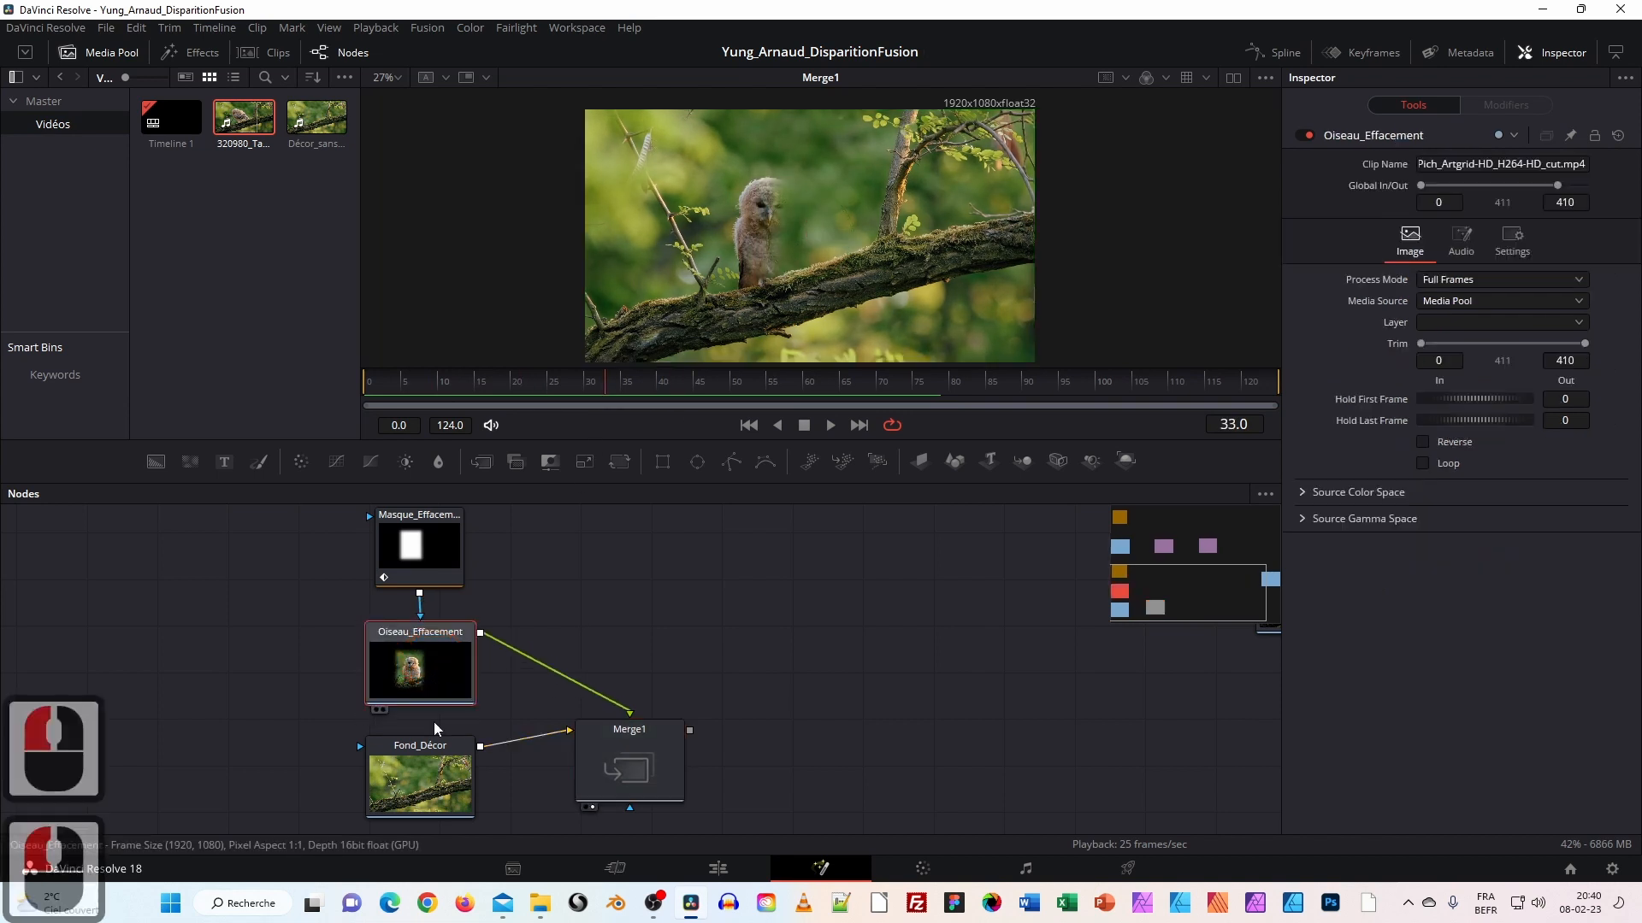
Nudge Merge1 and frame the owl-erasing and particle node groups in the Nodes panel.
{"action": "left_click", "coordinate": [648, 757]}
{"action": "scroll", "coordinate": [850, 656], "scroll_direction": "up", "scroll_amount": 3}
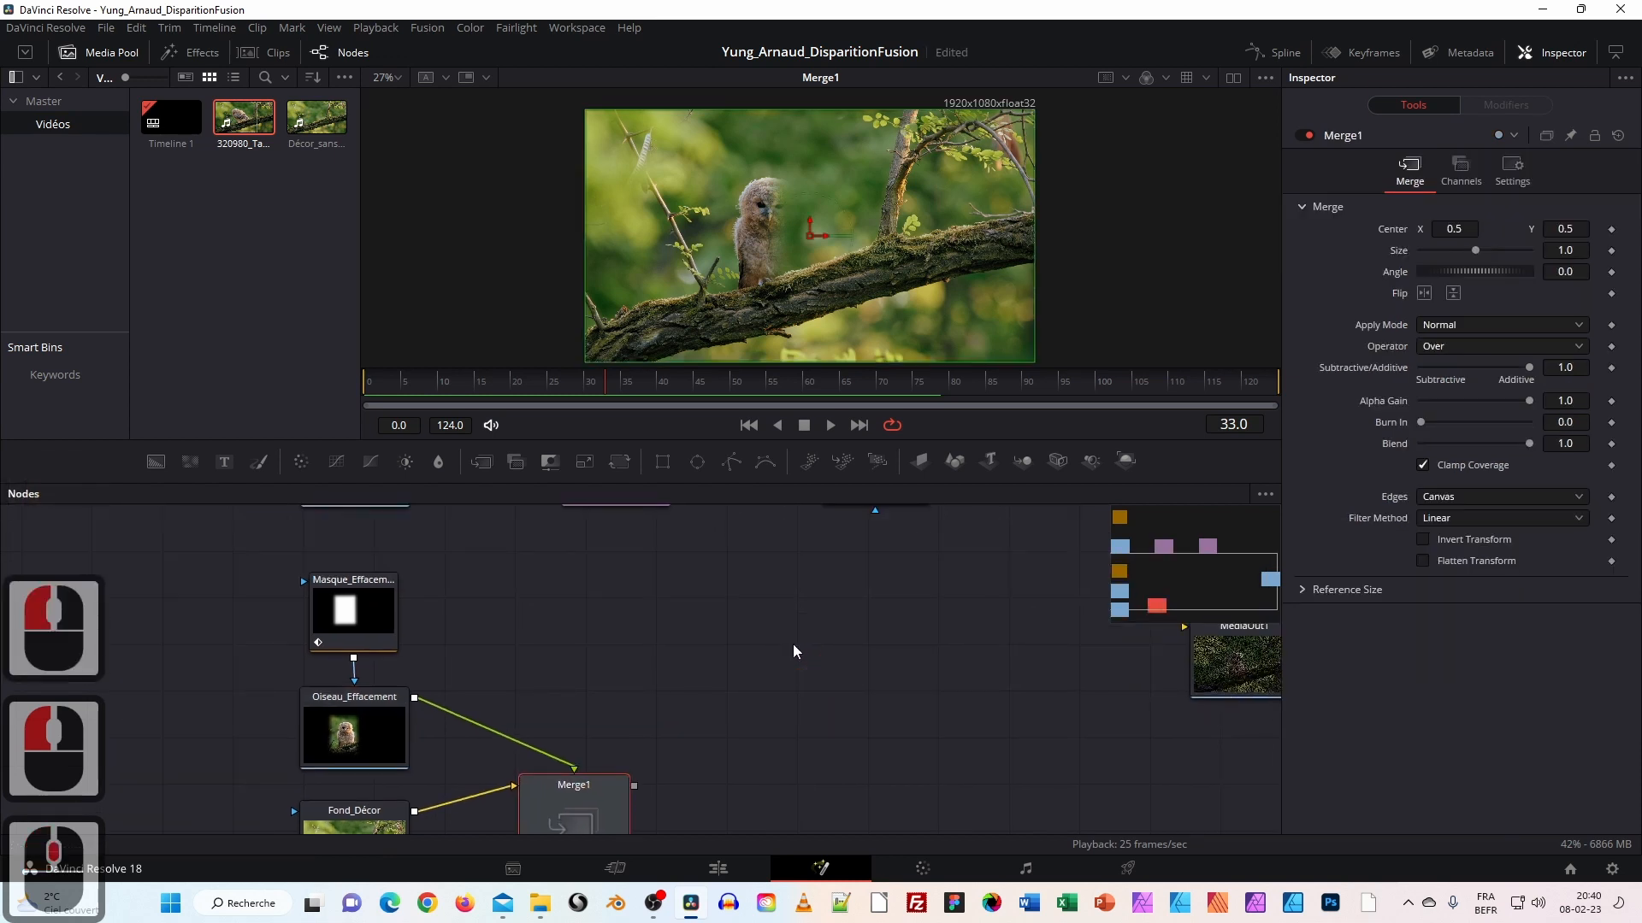
{"action": "scroll", "coordinate": [792, 644], "scroll_direction": "down", "scroll_amount": 2}
{"action": "left_click_drag", "start_coordinate": [815, 649], "coordinate": [700, 675]}
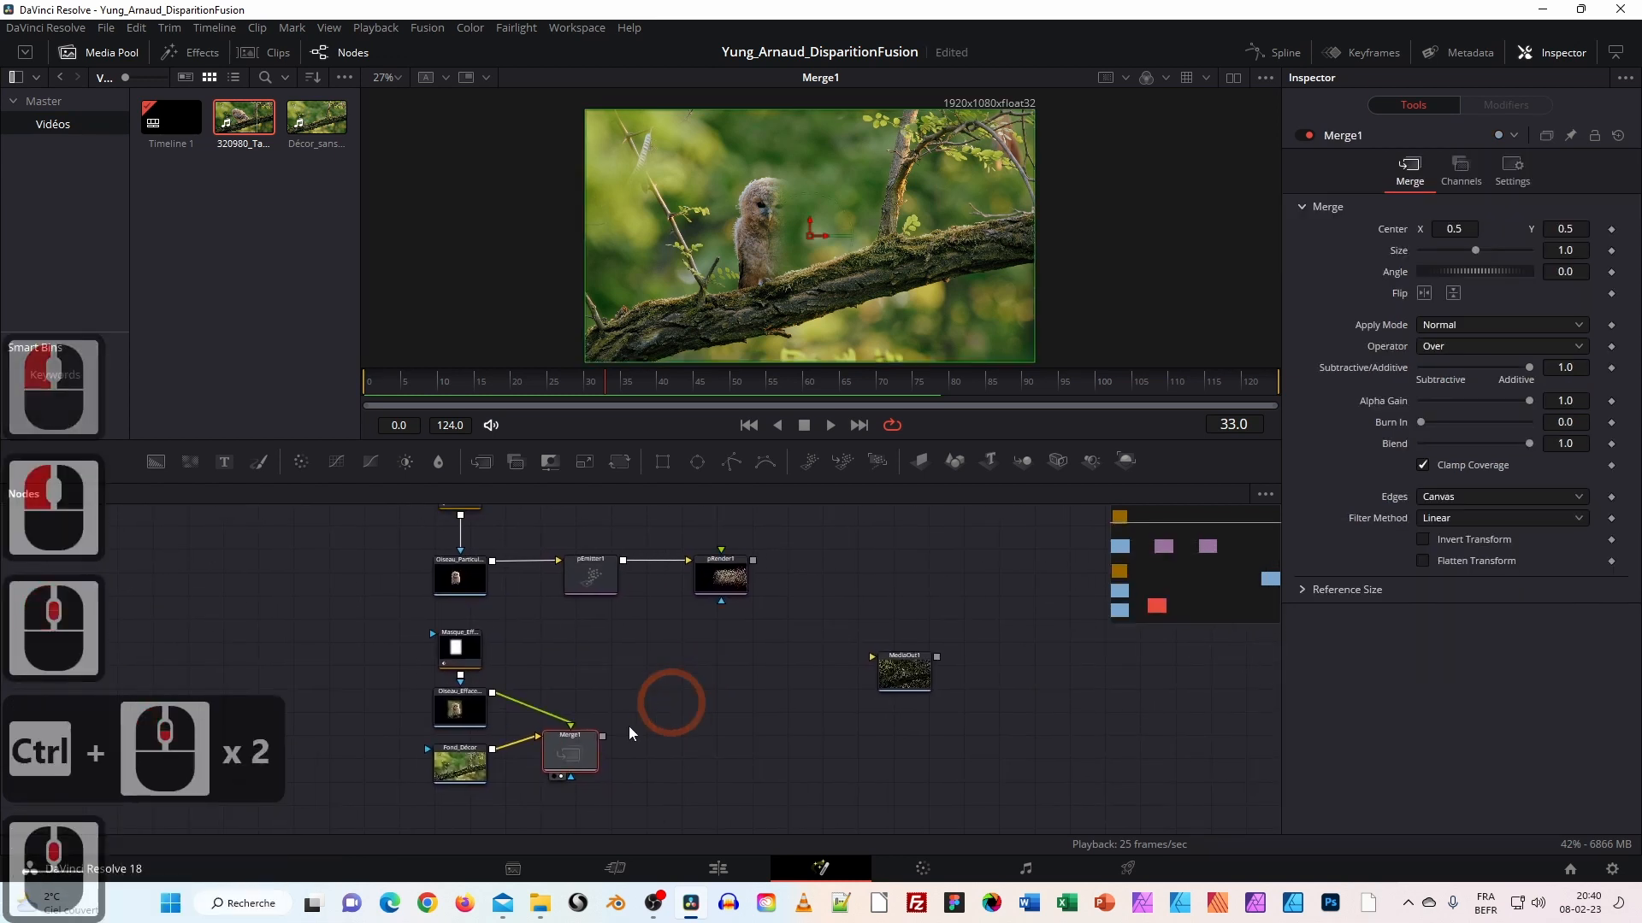
{"action": "left_click_drag", "start_coordinate": [575, 745], "coordinate": [585, 736]}
{"action": "left_click_drag", "start_coordinate": [389, 639], "coordinate": [642, 802]}
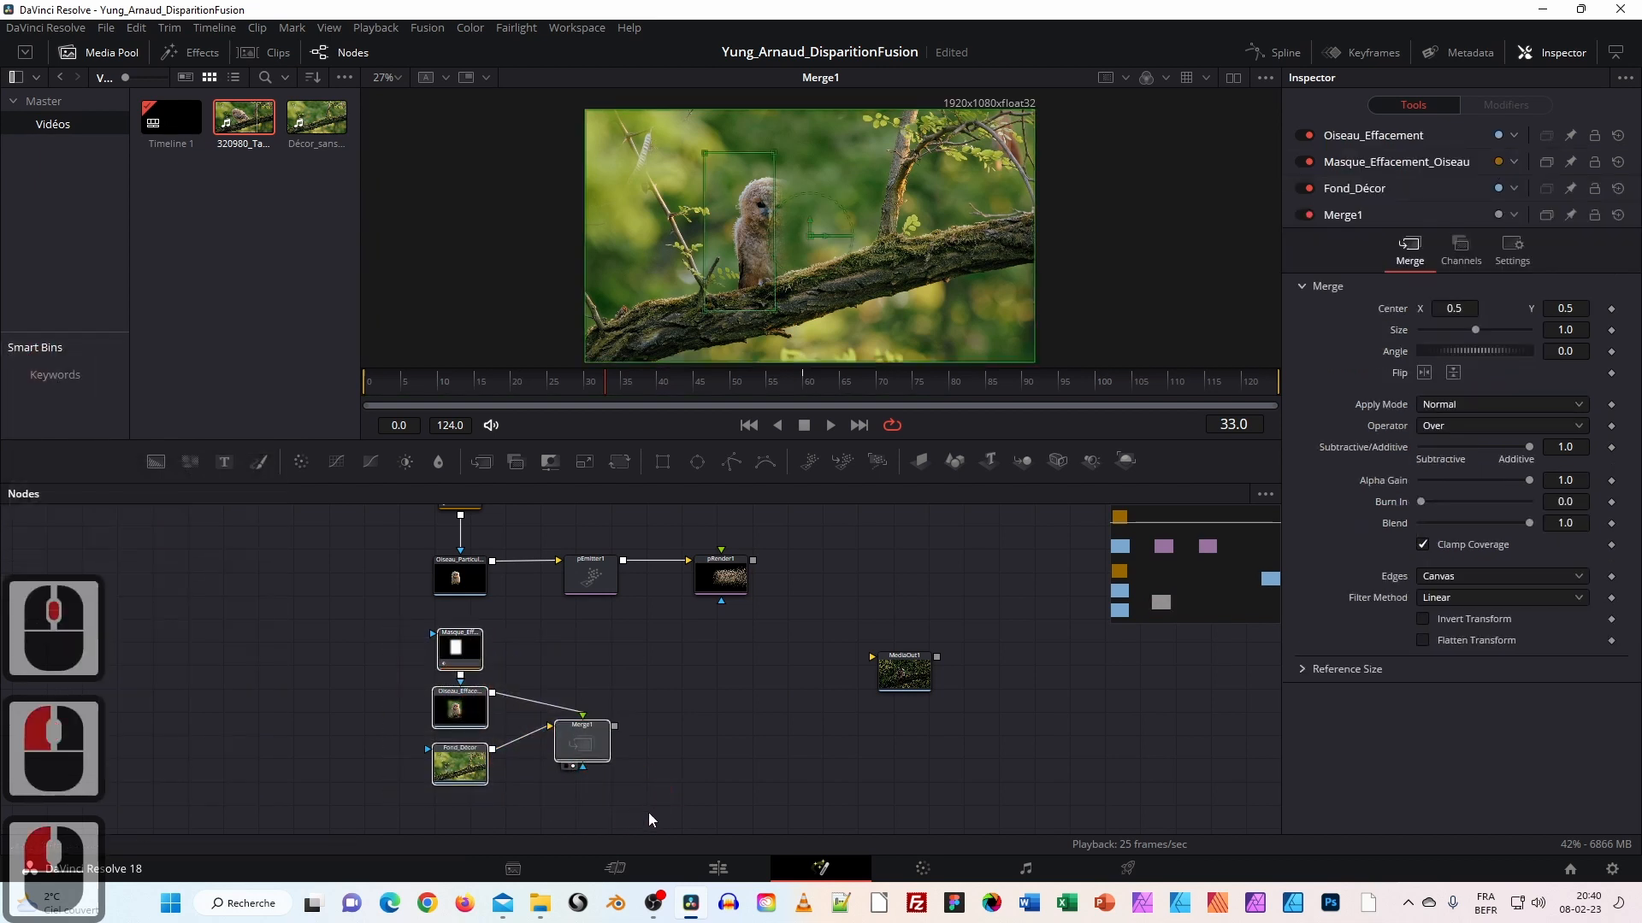
{"action": "left_click_drag", "start_coordinate": [701, 670], "coordinate": [703, 756]}
{"action": "left_click_drag", "start_coordinate": [366, 532], "coordinate": [778, 691]}
{"action": "scroll", "coordinate": [541, 727], "scroll_direction": "up", "scroll_amount": 2}
{"action": "scroll", "coordinate": [541, 727], "scroll_direction": "up", "scroll_amount": 1}
{"action": "left_click_drag", "start_coordinate": [484, 646], "coordinate": [594, 796]}
Rename Polygon1 to Masque_Particules, leaving pEmitter1 and Oiseau_Particules unchanged.
{"action": "left_click", "coordinate": [503, 584]}
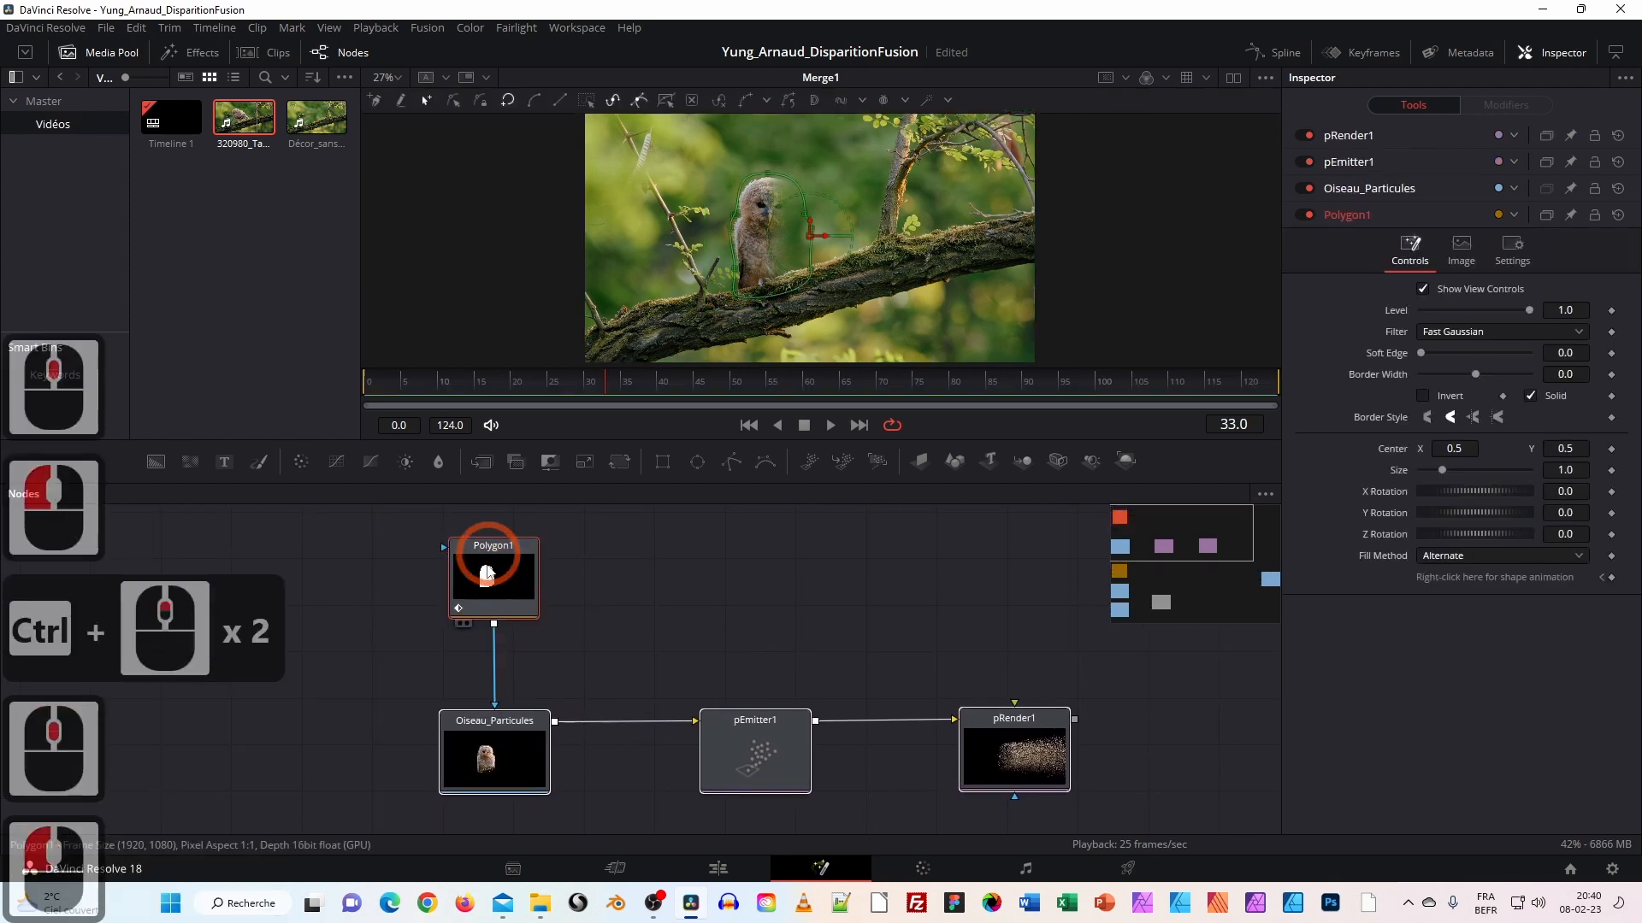
{"action": "right_click", "coordinate": [506, 579]}
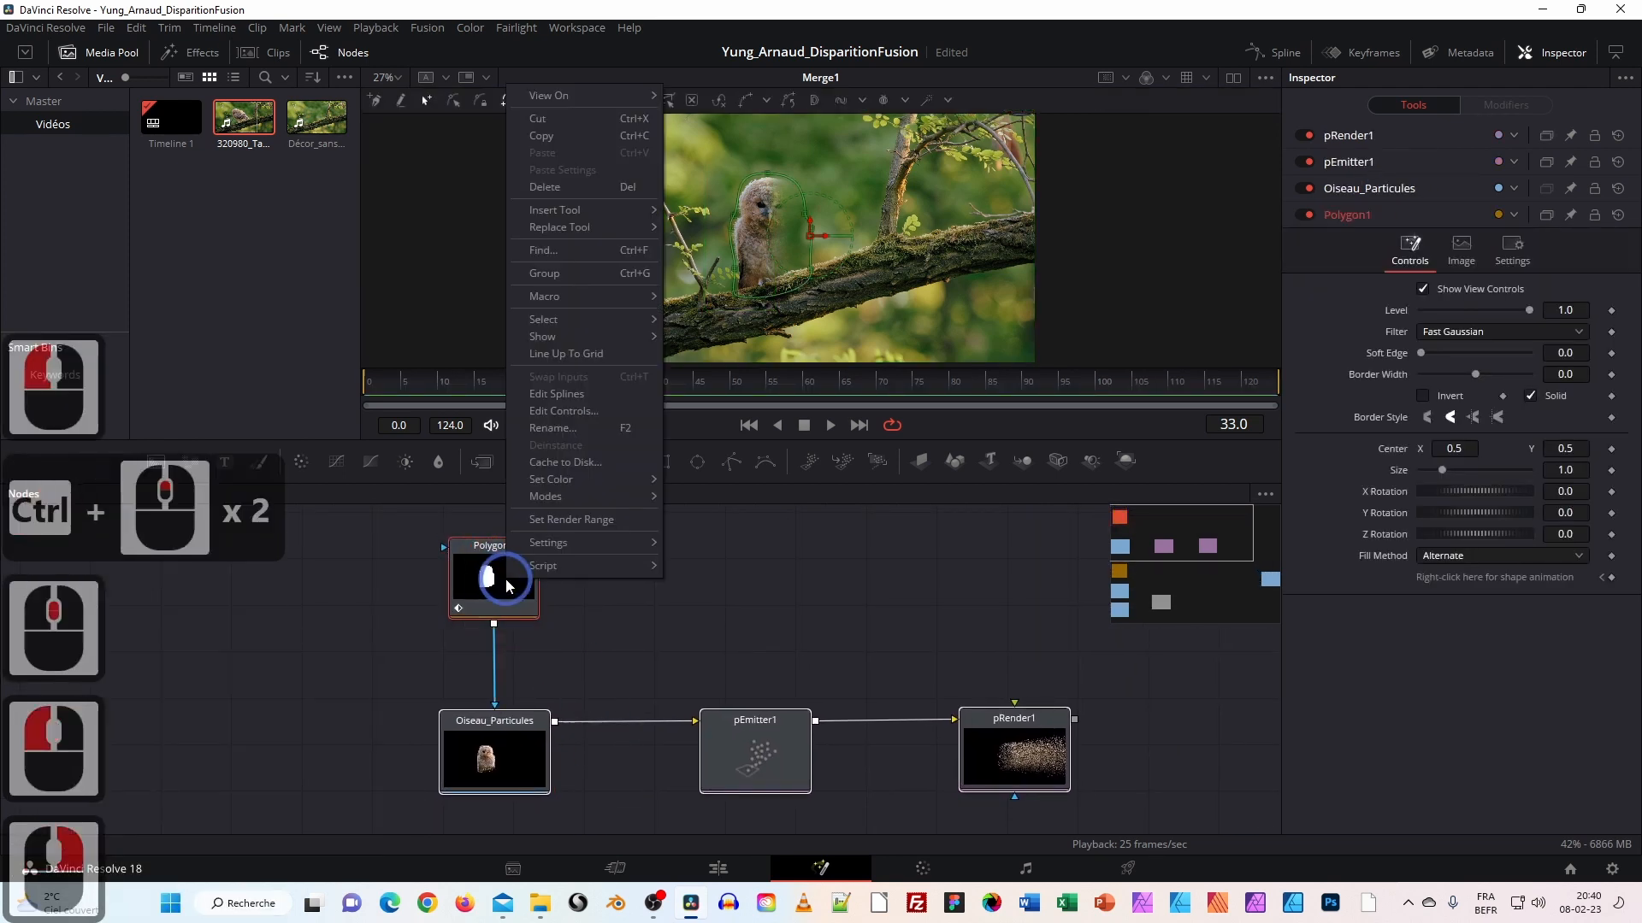
{"action": "left_click", "coordinate": [551, 427]}
{"action": "type", "text": "Masque"}
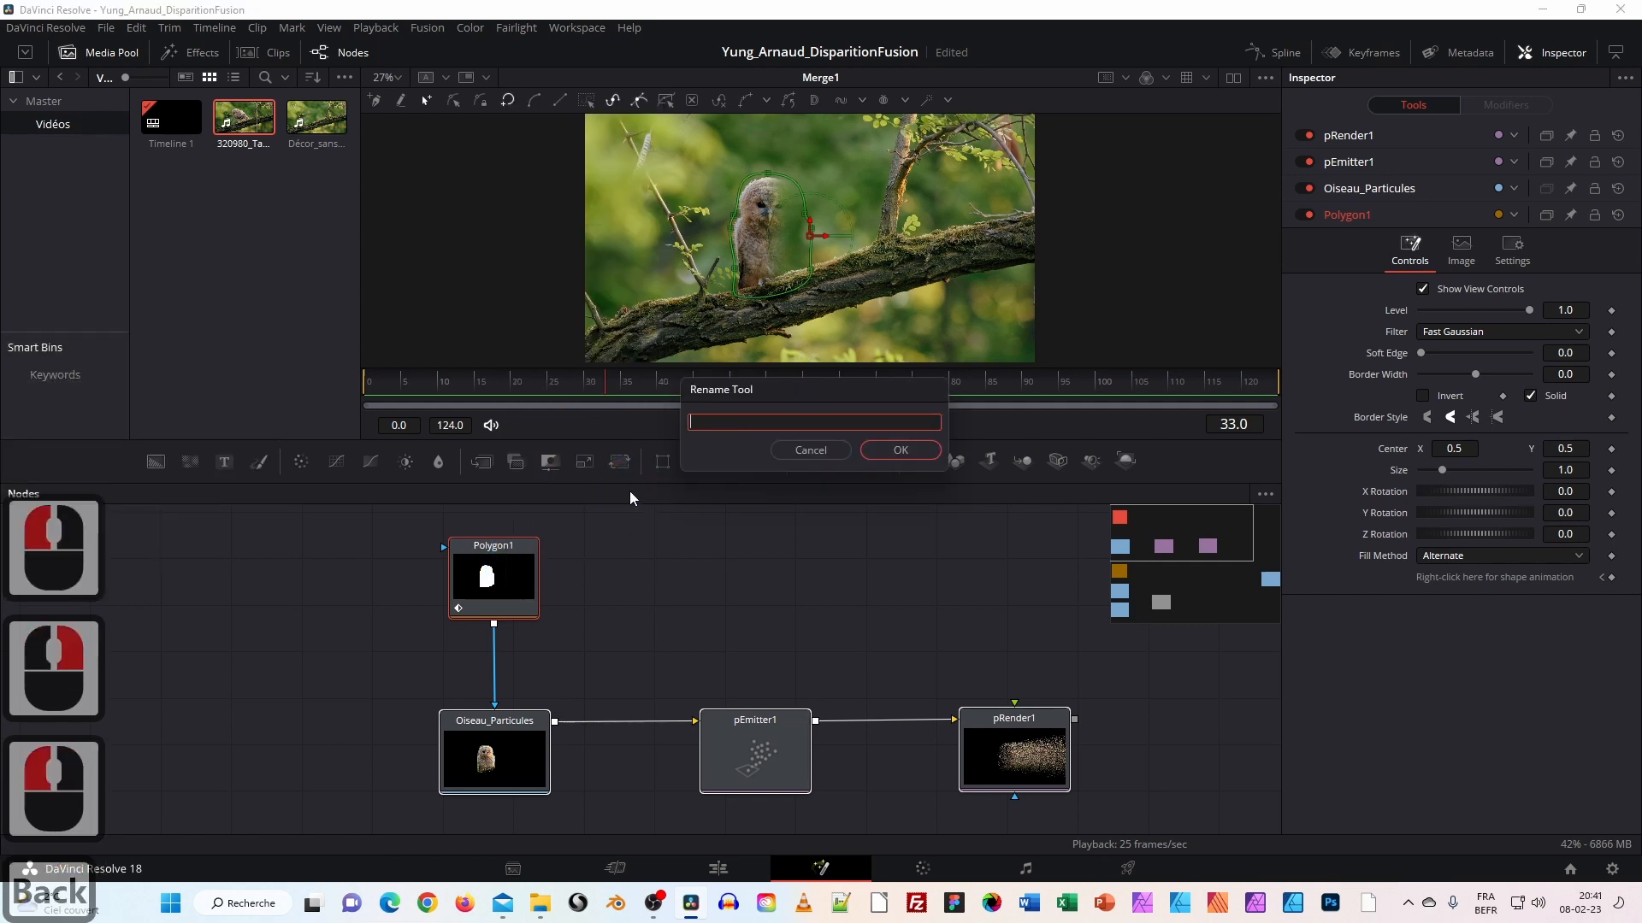
{"action": "type", "text": "_"}
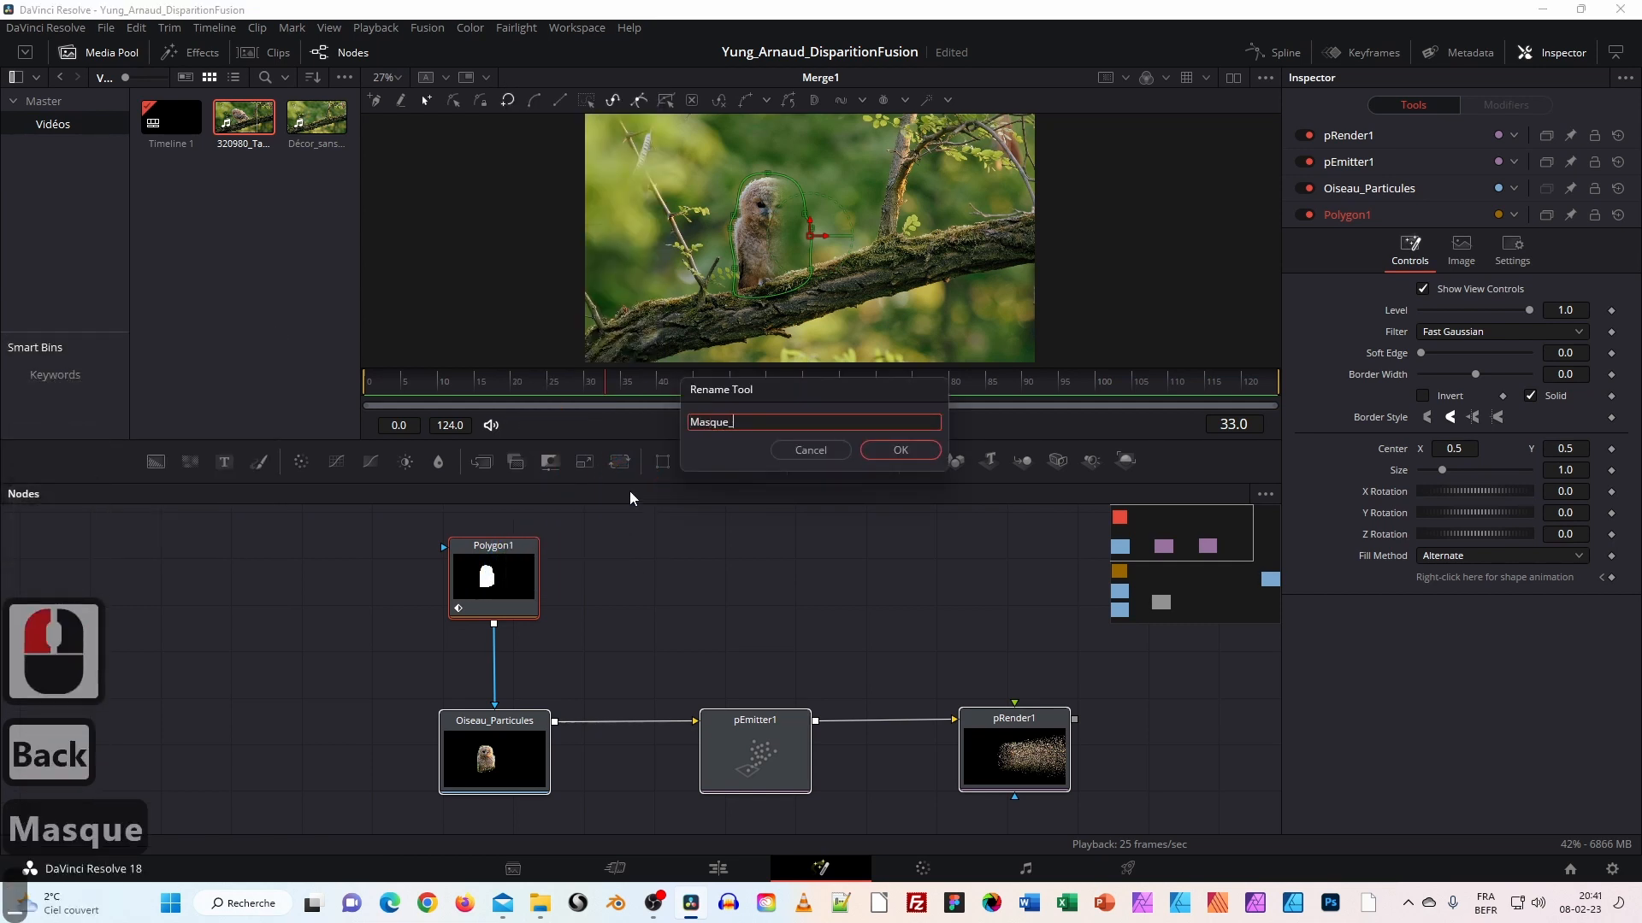
{"action": "type", "text": "Parti"}
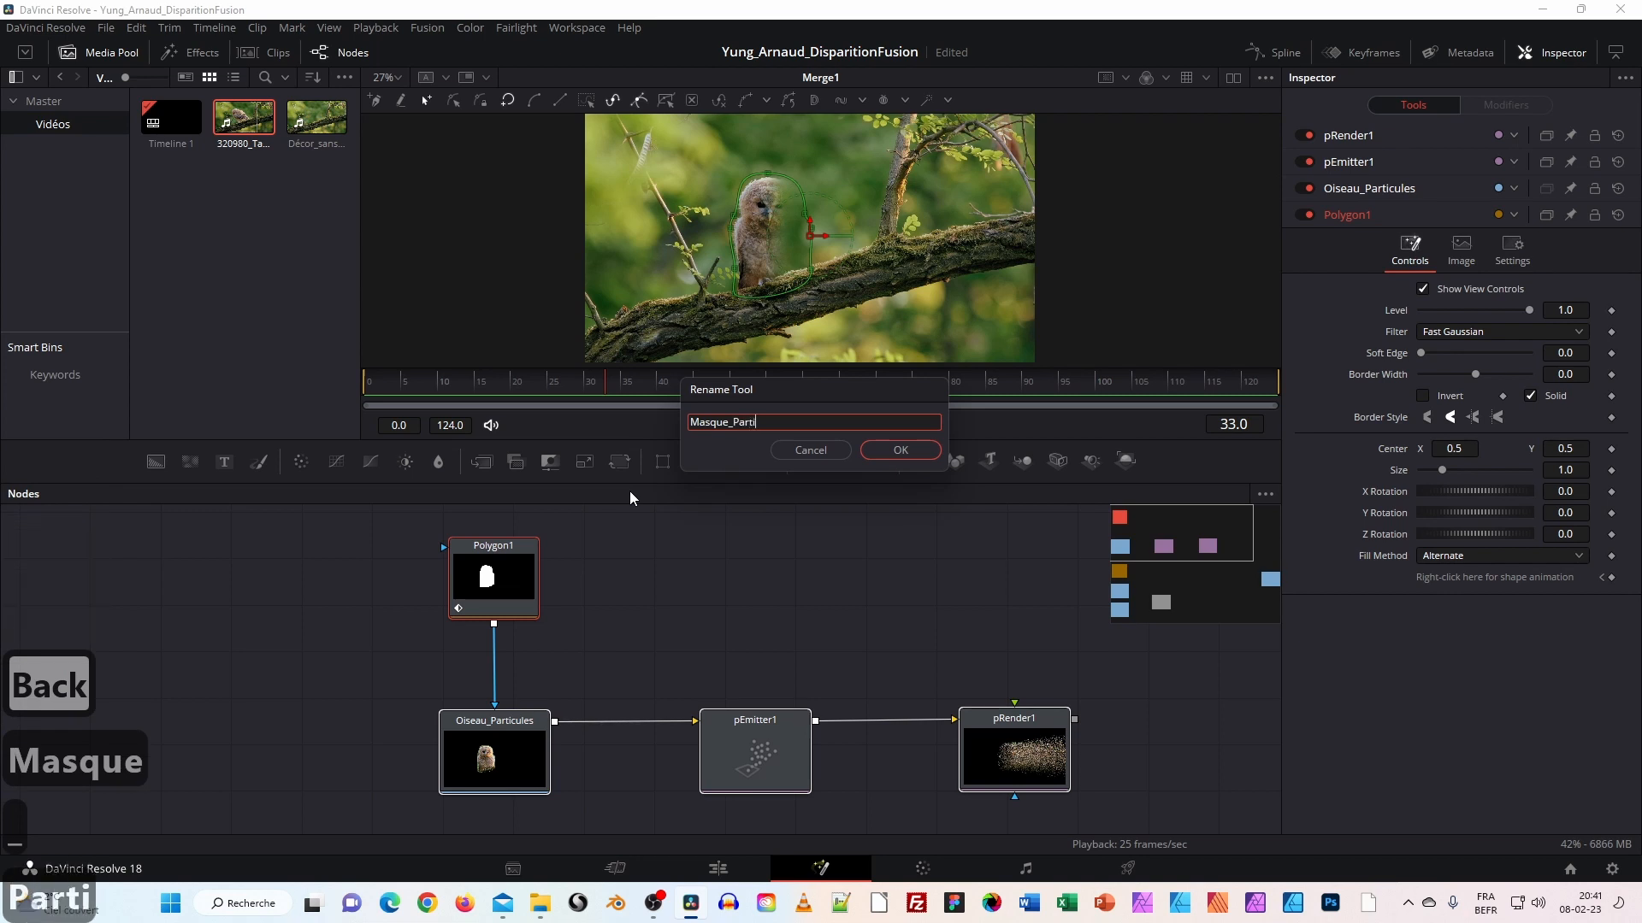
{"action": "type", "text": "cules"}
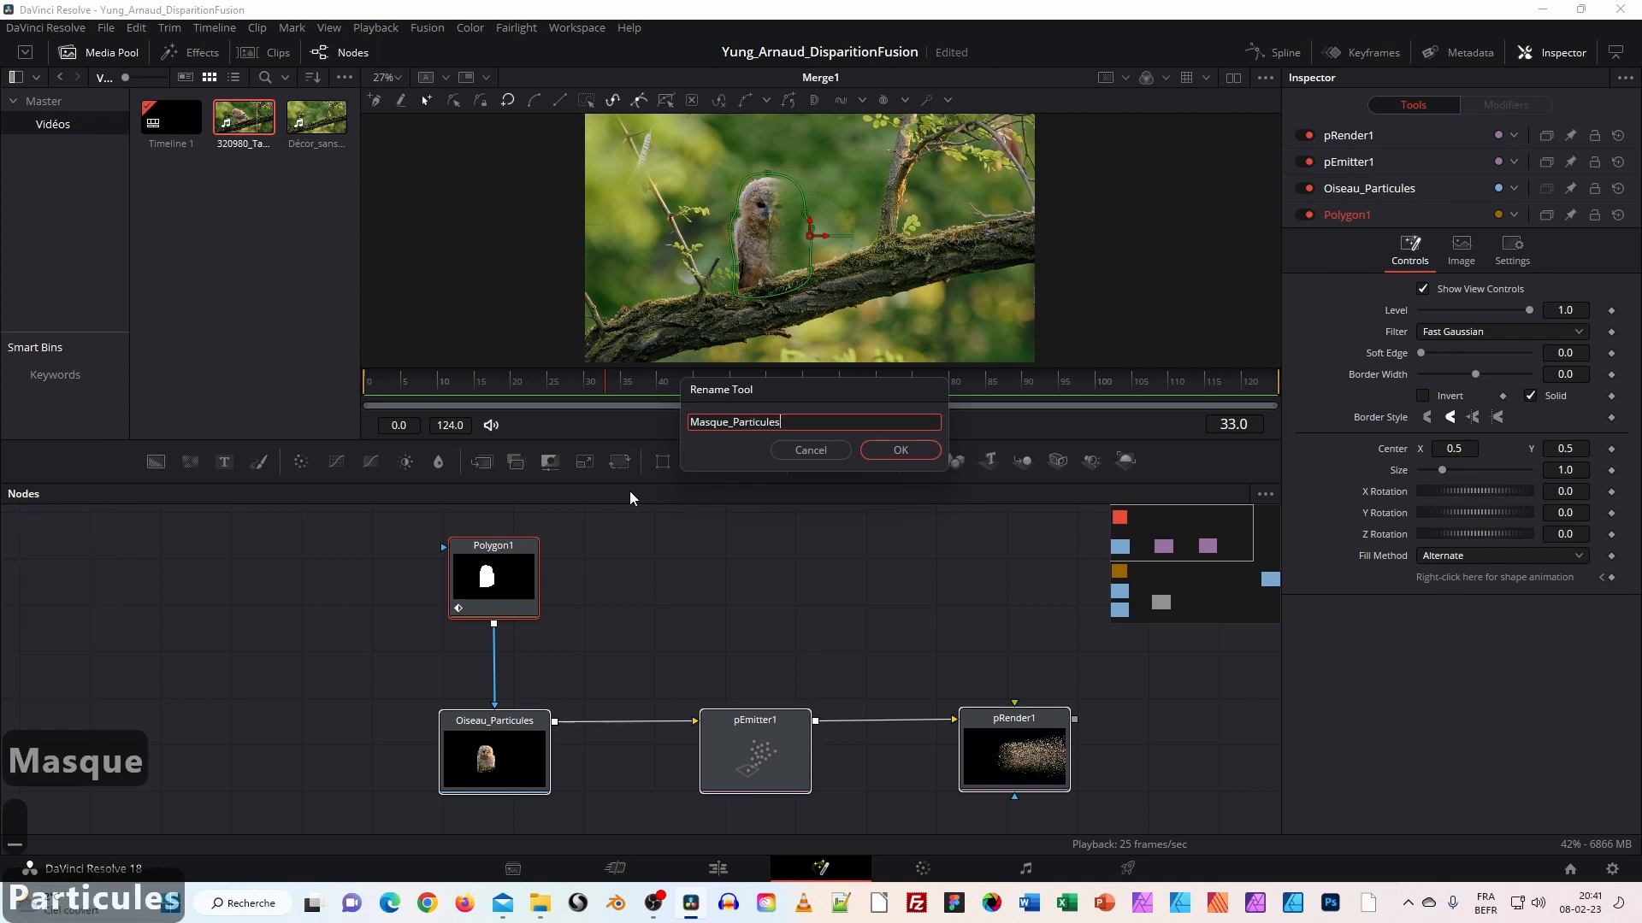
{"action": "left_click", "coordinate": [919, 455]}
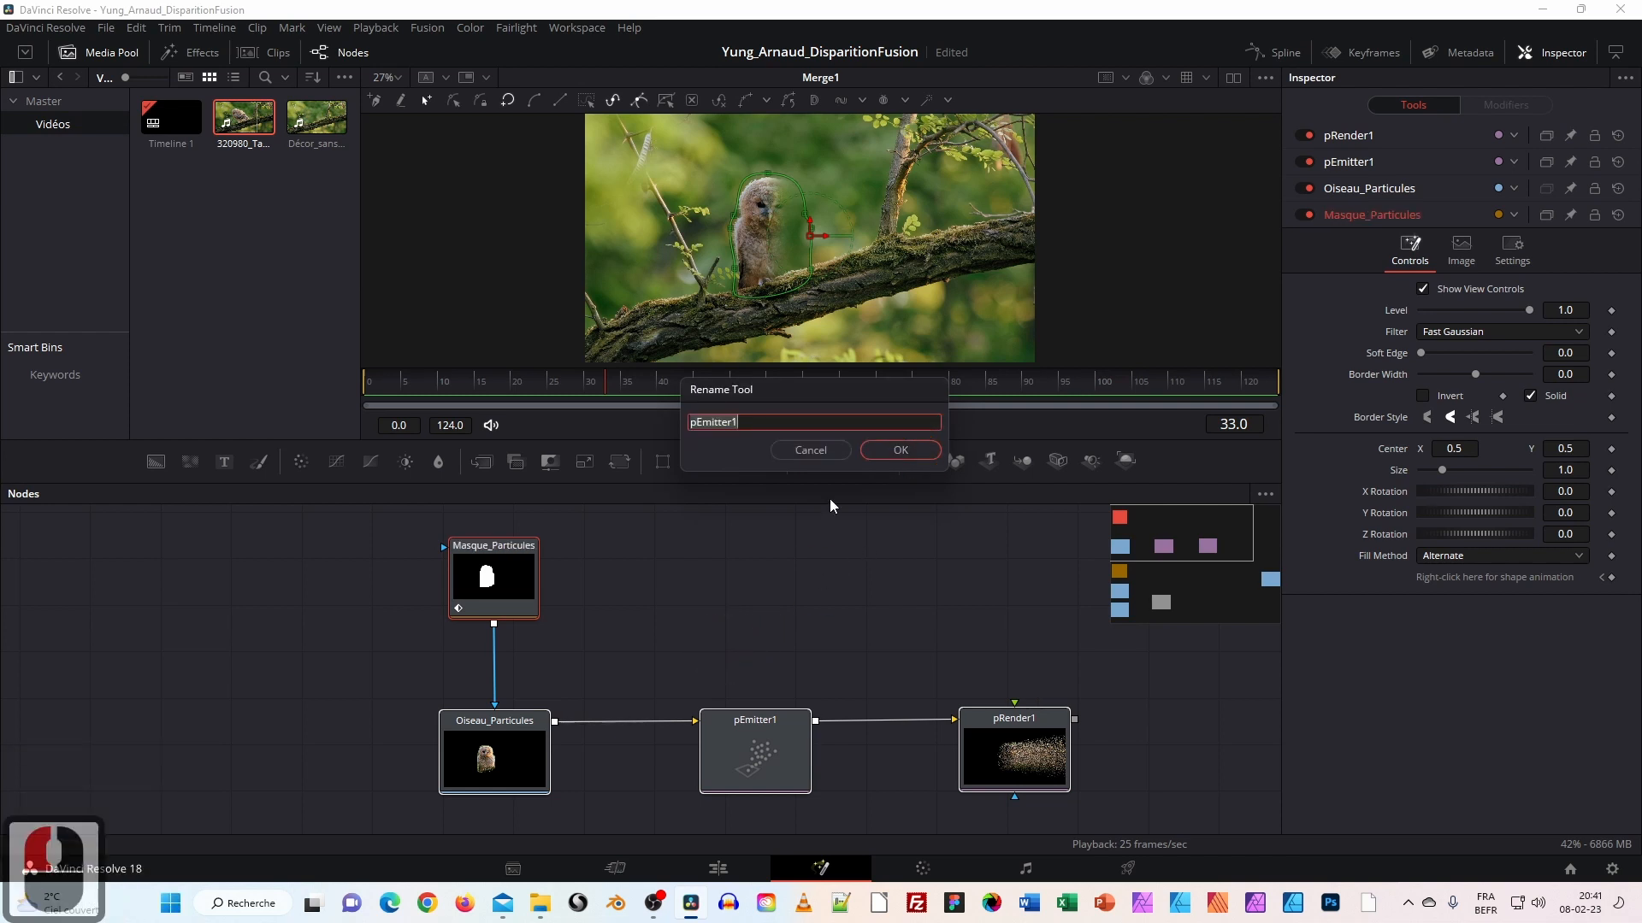
{"action": "left_click", "coordinate": [817, 454]}
{"action": "left_click", "coordinate": [875, 455]}
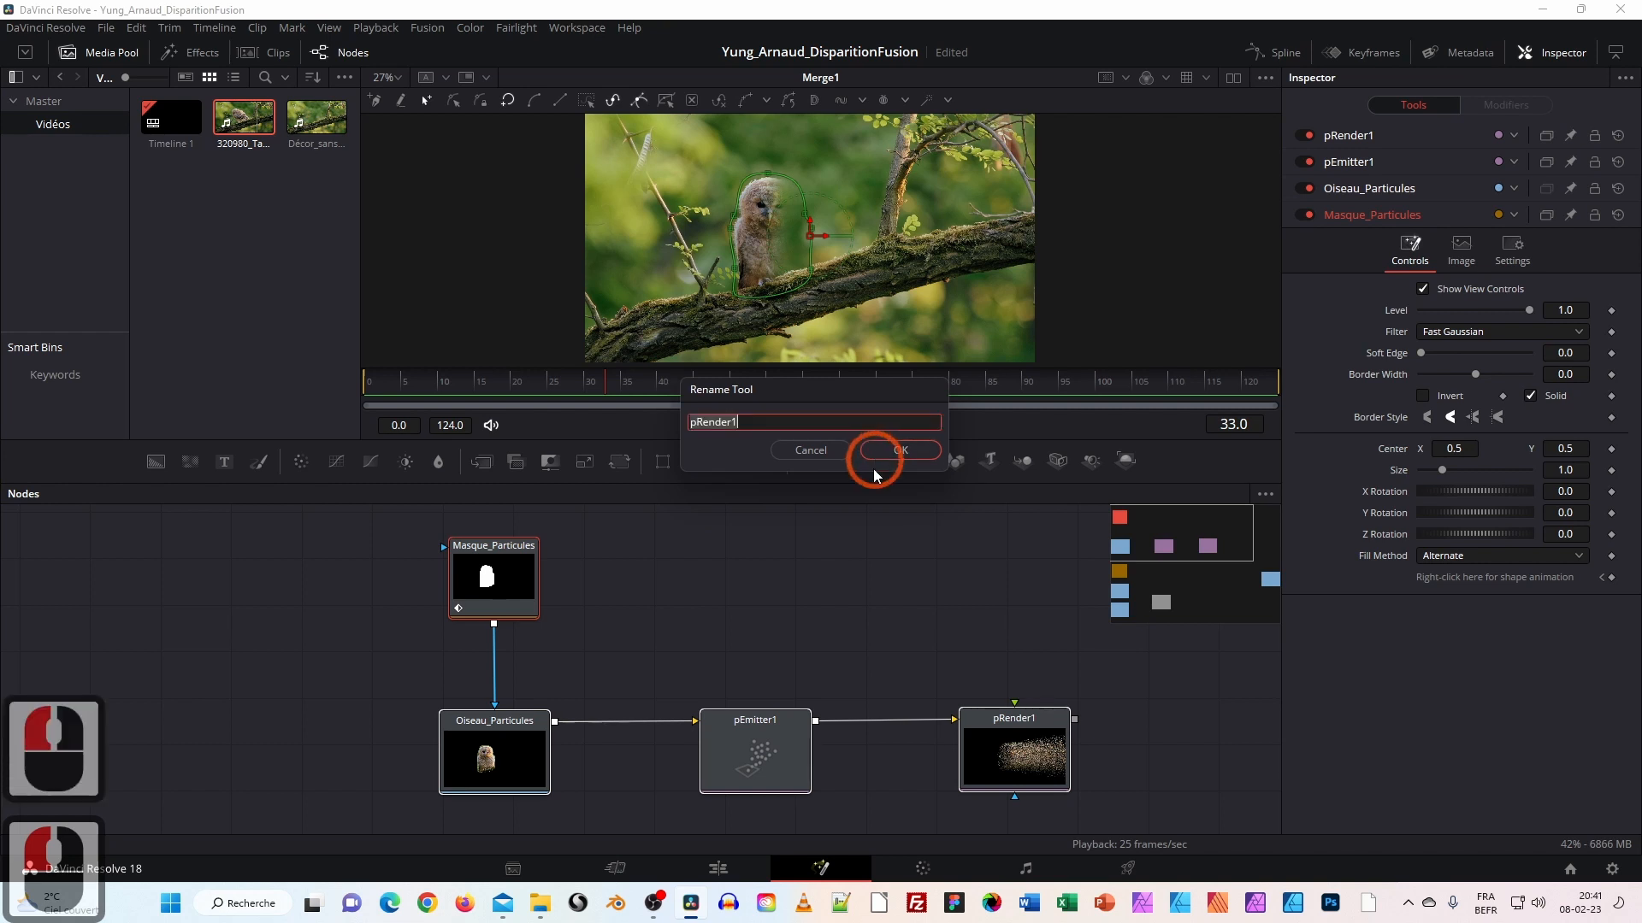
Keep pRender1's name and arrange the node graph so both branches and Merge1 are visible.
{"action": "left_click", "coordinate": [815, 457]}
{"action": "left_click", "coordinate": [697, 658]}
{"action": "left_click_drag", "start_coordinate": [629, 657], "coordinate": [487, 602]}
{"action": "mouse_move", "coordinate": [881, 725]}
{"action": "left_mouse_down"}
{"action": "mouse_move", "coordinate": [918, 736]}
{"action": "mouse_move", "coordinate": [896, 722]}
{"action": "left_mouse_up"}
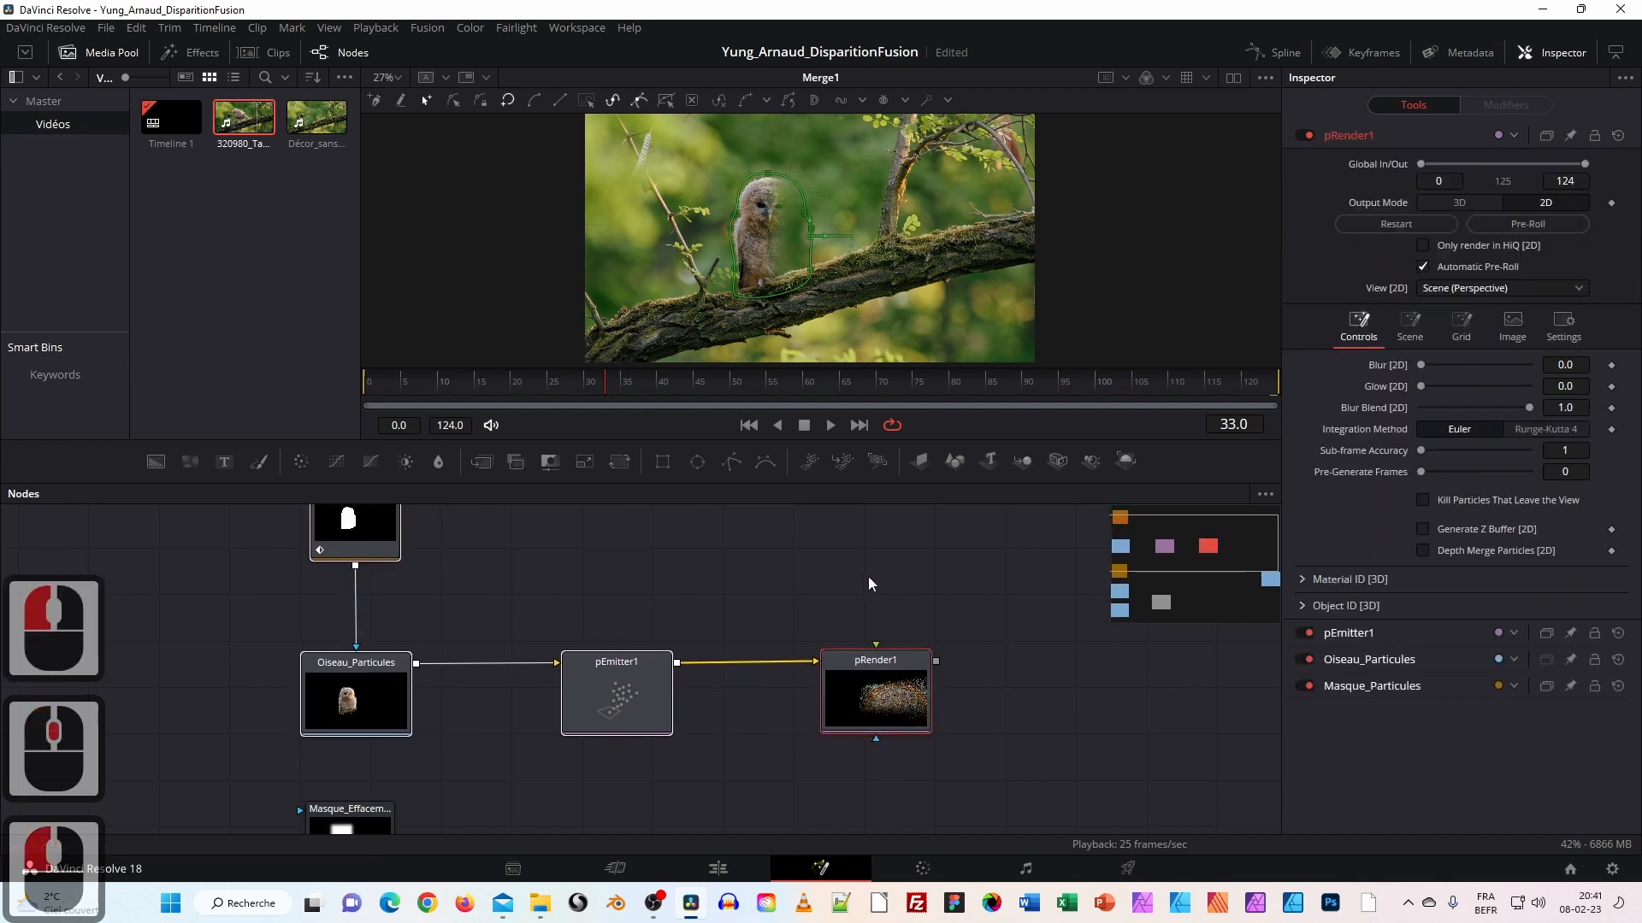
{"action": "left_click", "coordinate": [869, 580]}
{"action": "left_click_drag", "start_coordinate": [428, 583], "coordinate": [443, 642]}
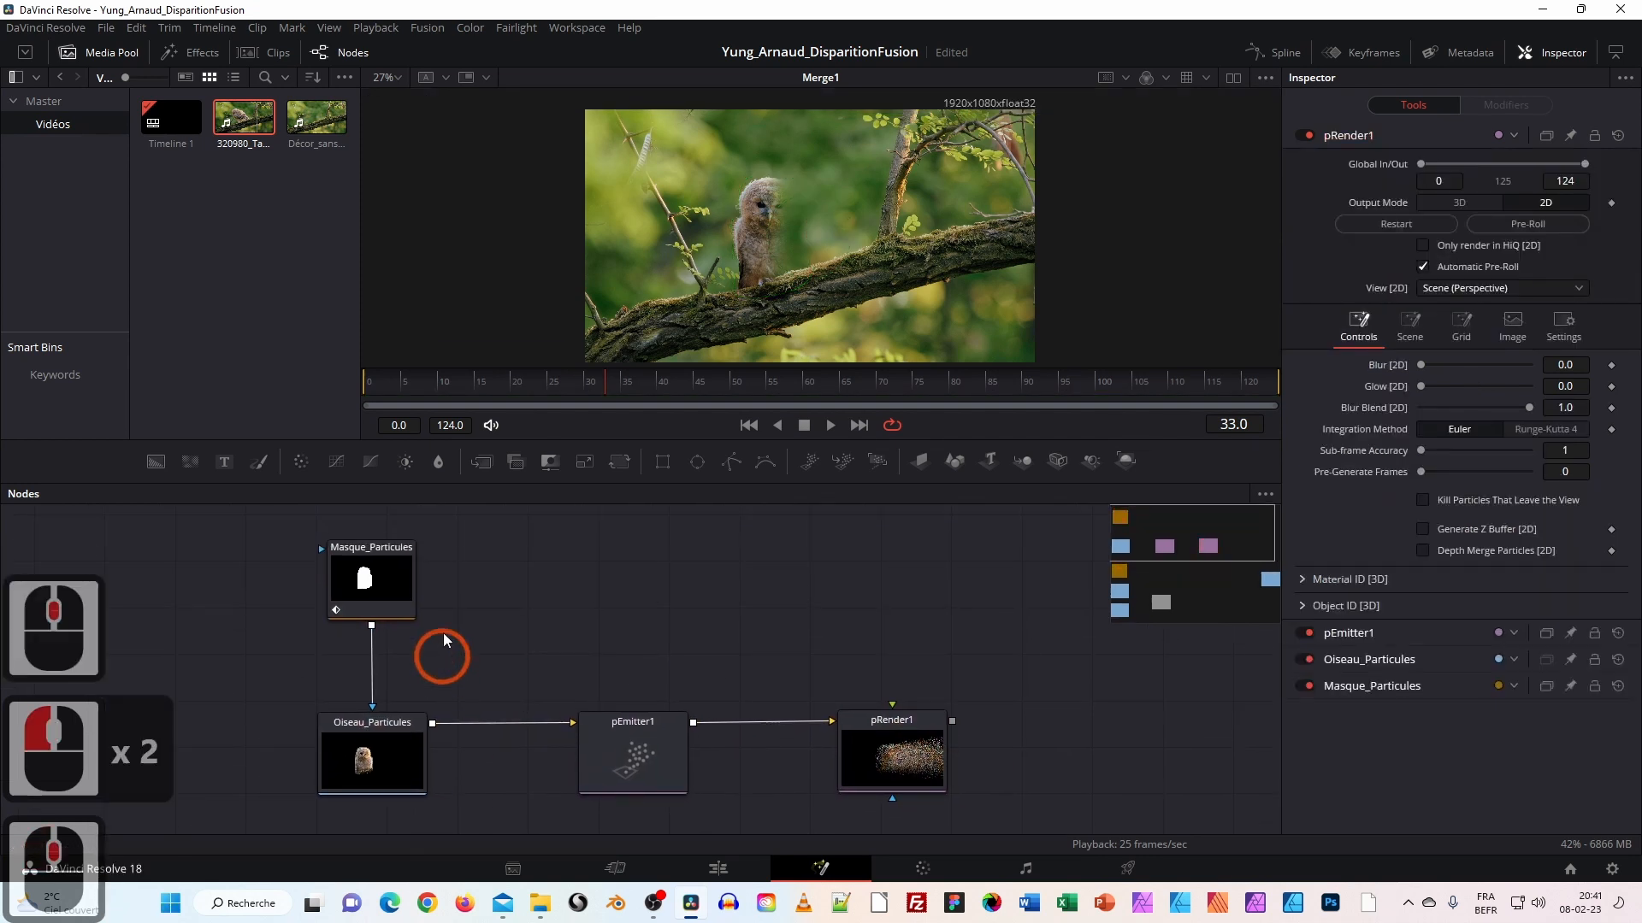
{"action": "left_click_drag", "start_coordinate": [630, 699], "coordinate": [568, 637]}
{"action": "scroll", "coordinate": [602, 667], "scroll_direction": "down", "scroll_amount": 3}
{"action": "scroll", "coordinate": [603, 669], "scroll_direction": "down", "scroll_amount": 2}
{"action": "left_click_drag", "start_coordinate": [689, 752], "coordinate": [606, 729]}
{"action": "scroll", "coordinate": [574, 662], "scroll_direction": "up", "scroll_amount": 1}
{"action": "left_click_drag", "start_coordinate": [449, 737], "coordinate": [577, 749]}
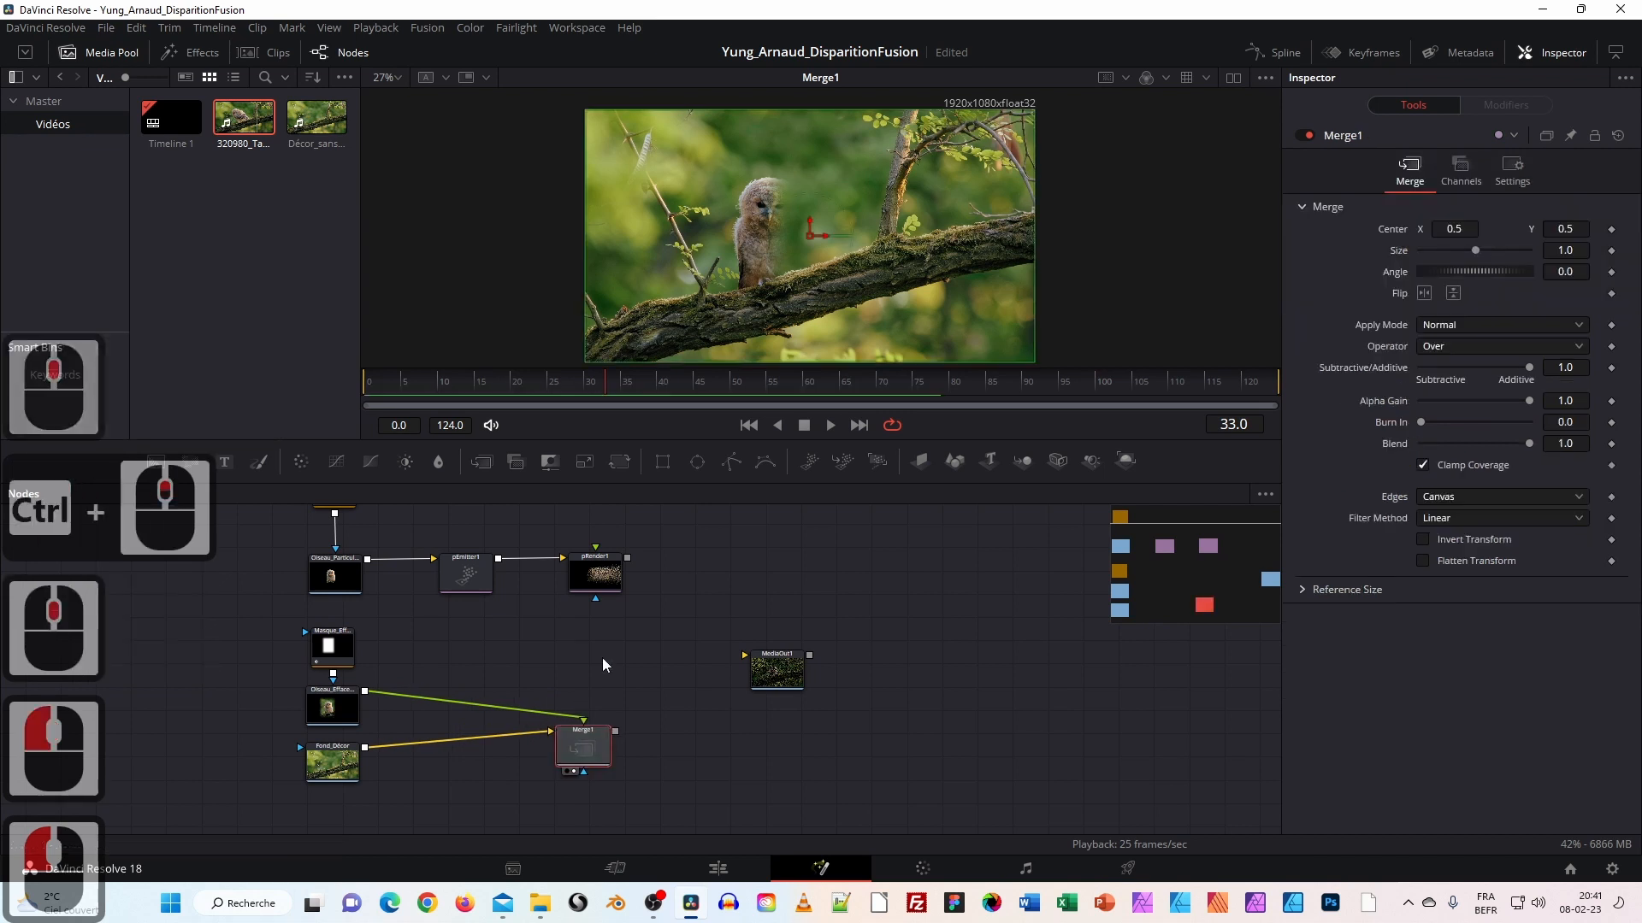
Try wiring pRender1 and Merge1 into a new merge, undoing the misplaced node changes.
{"action": "left_click_drag", "start_coordinate": [628, 559], "coordinate": [679, 556]}
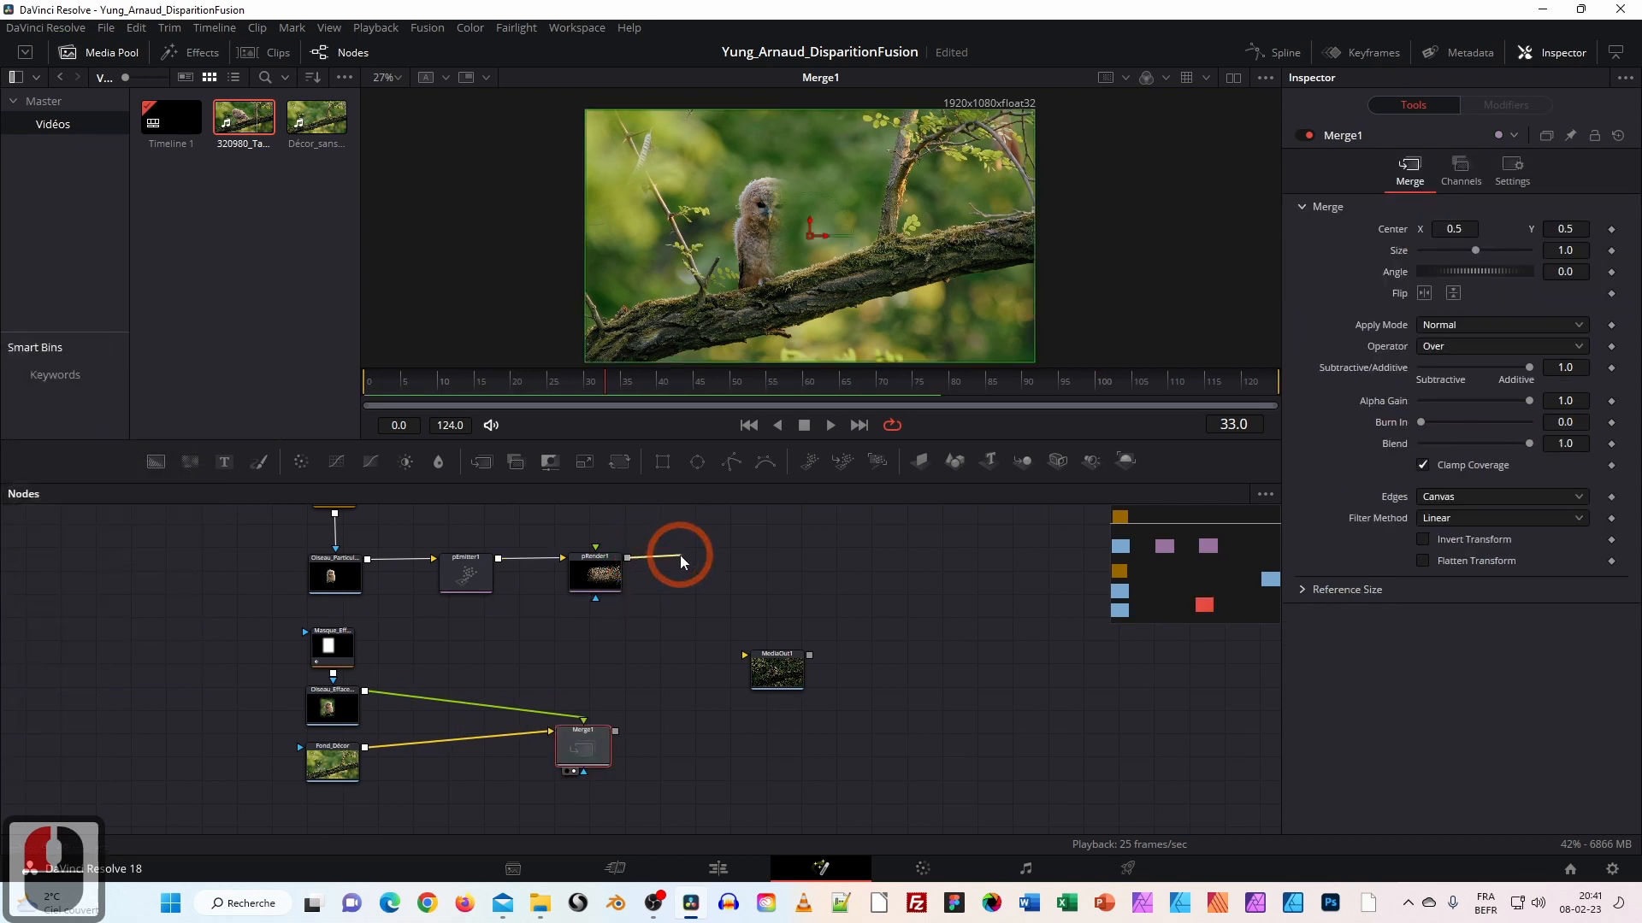
{"action": "left_click_drag", "start_coordinate": [657, 713], "coordinate": [653, 692]}
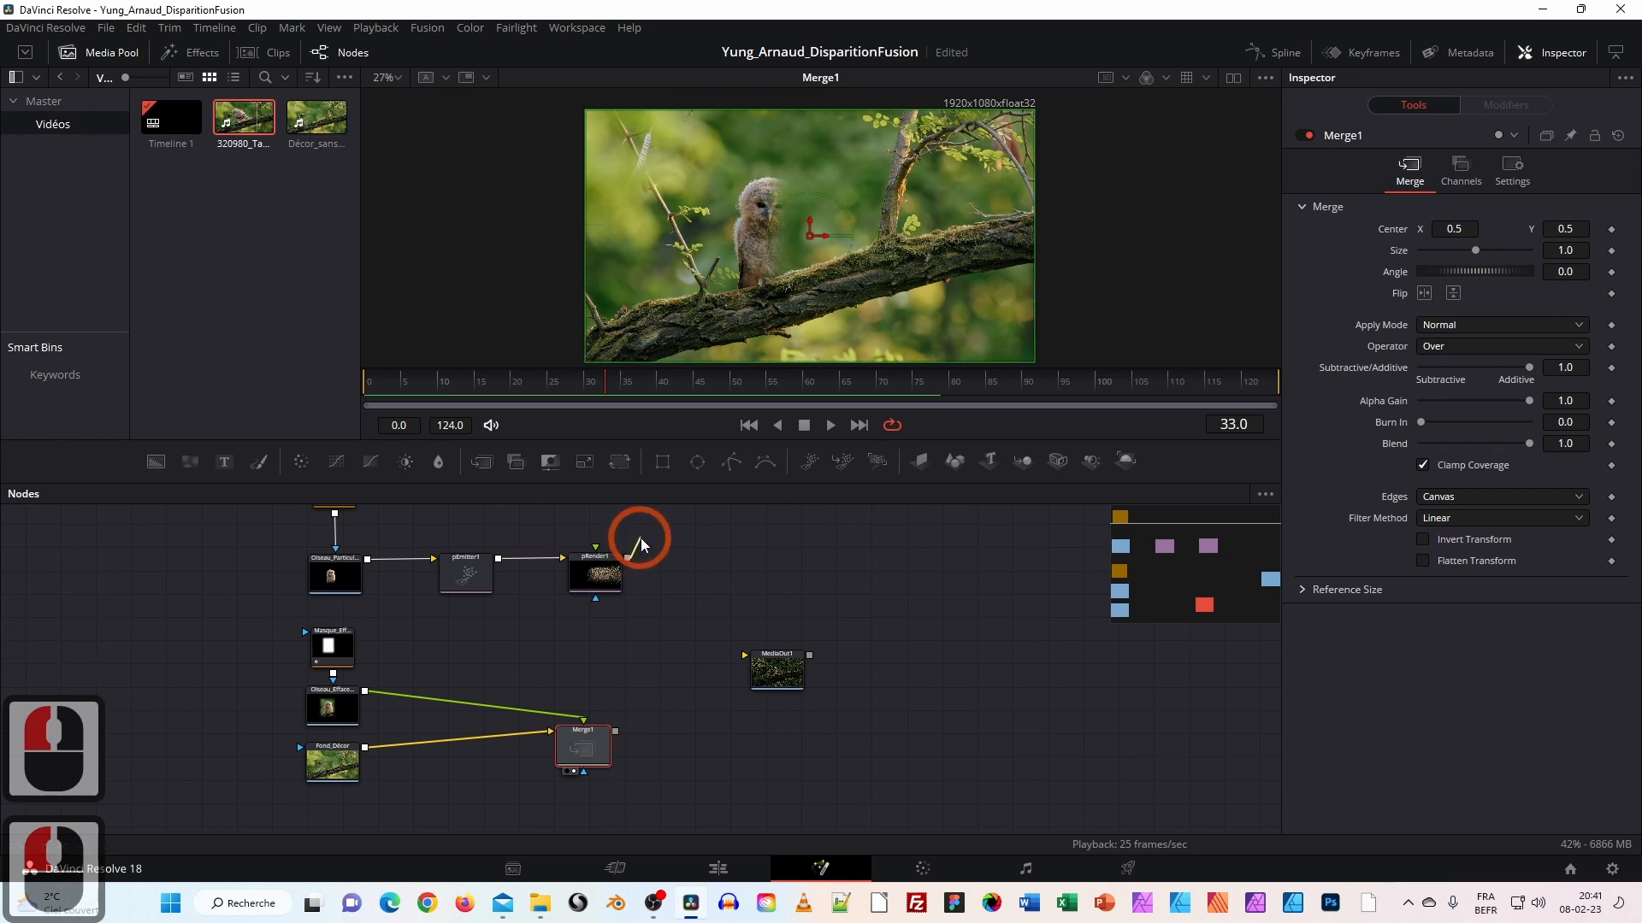
{"action": "mouse_move", "coordinate": [688, 655]}
{"action": "left_mouse_down"}
{"action": "mouse_move", "coordinate": [652, 746]}
{"action": "mouse_move", "coordinate": [619, 736]}
{"action": "mouse_move", "coordinate": [663, 671]}
{"action": "left_mouse_up"}
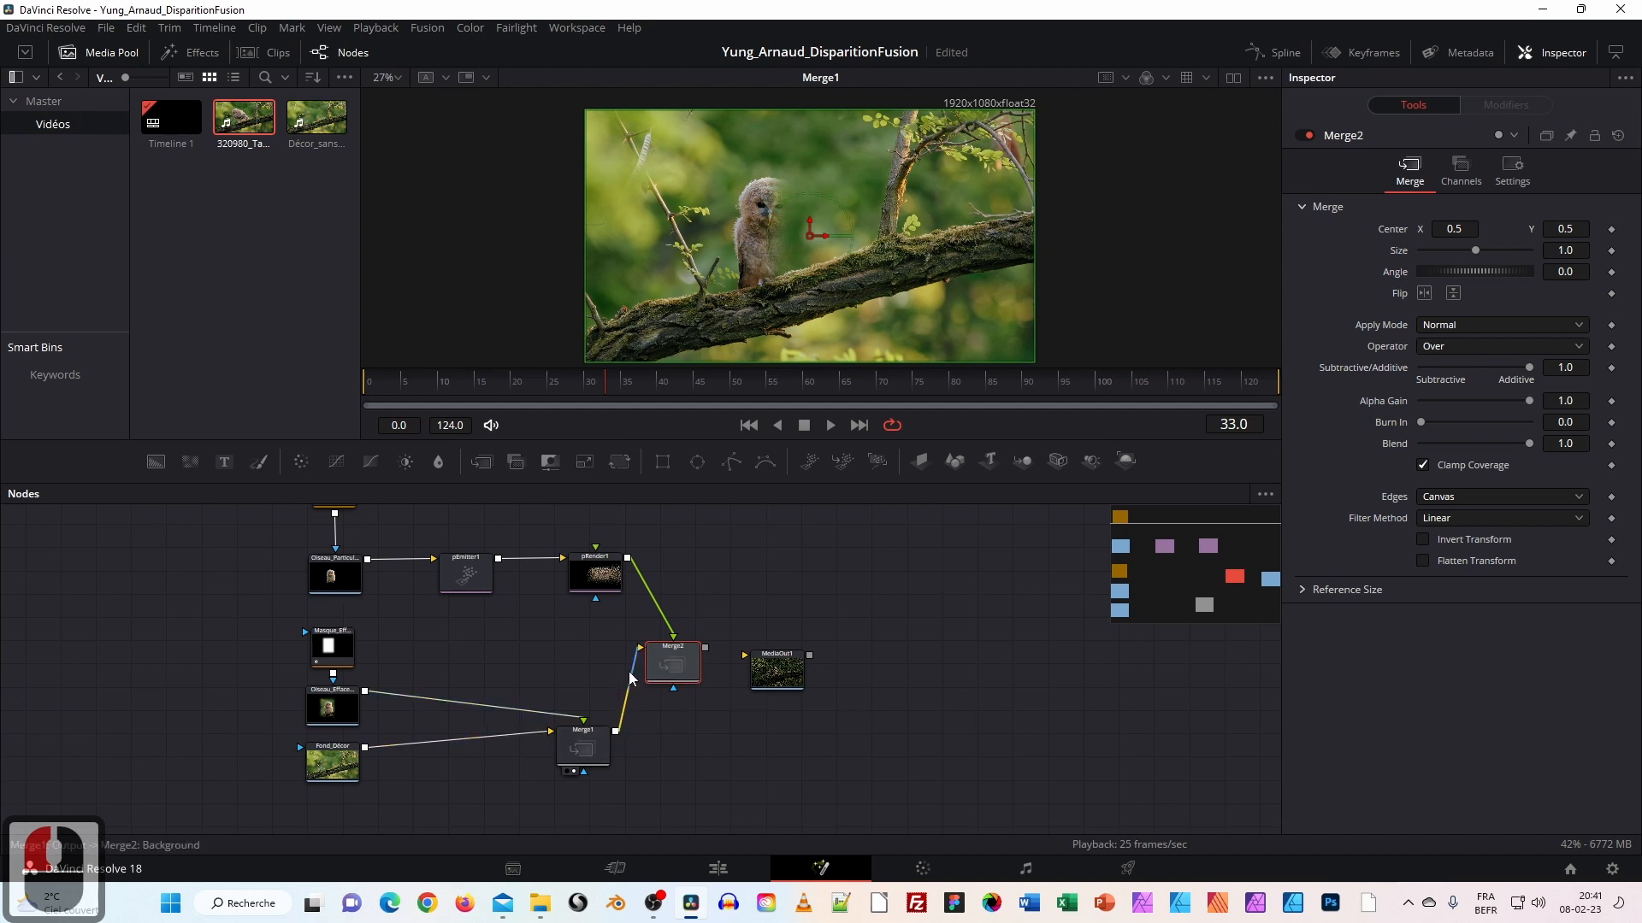
{"action": "left_click_drag", "start_coordinate": [760, 688], "coordinate": [804, 682]}
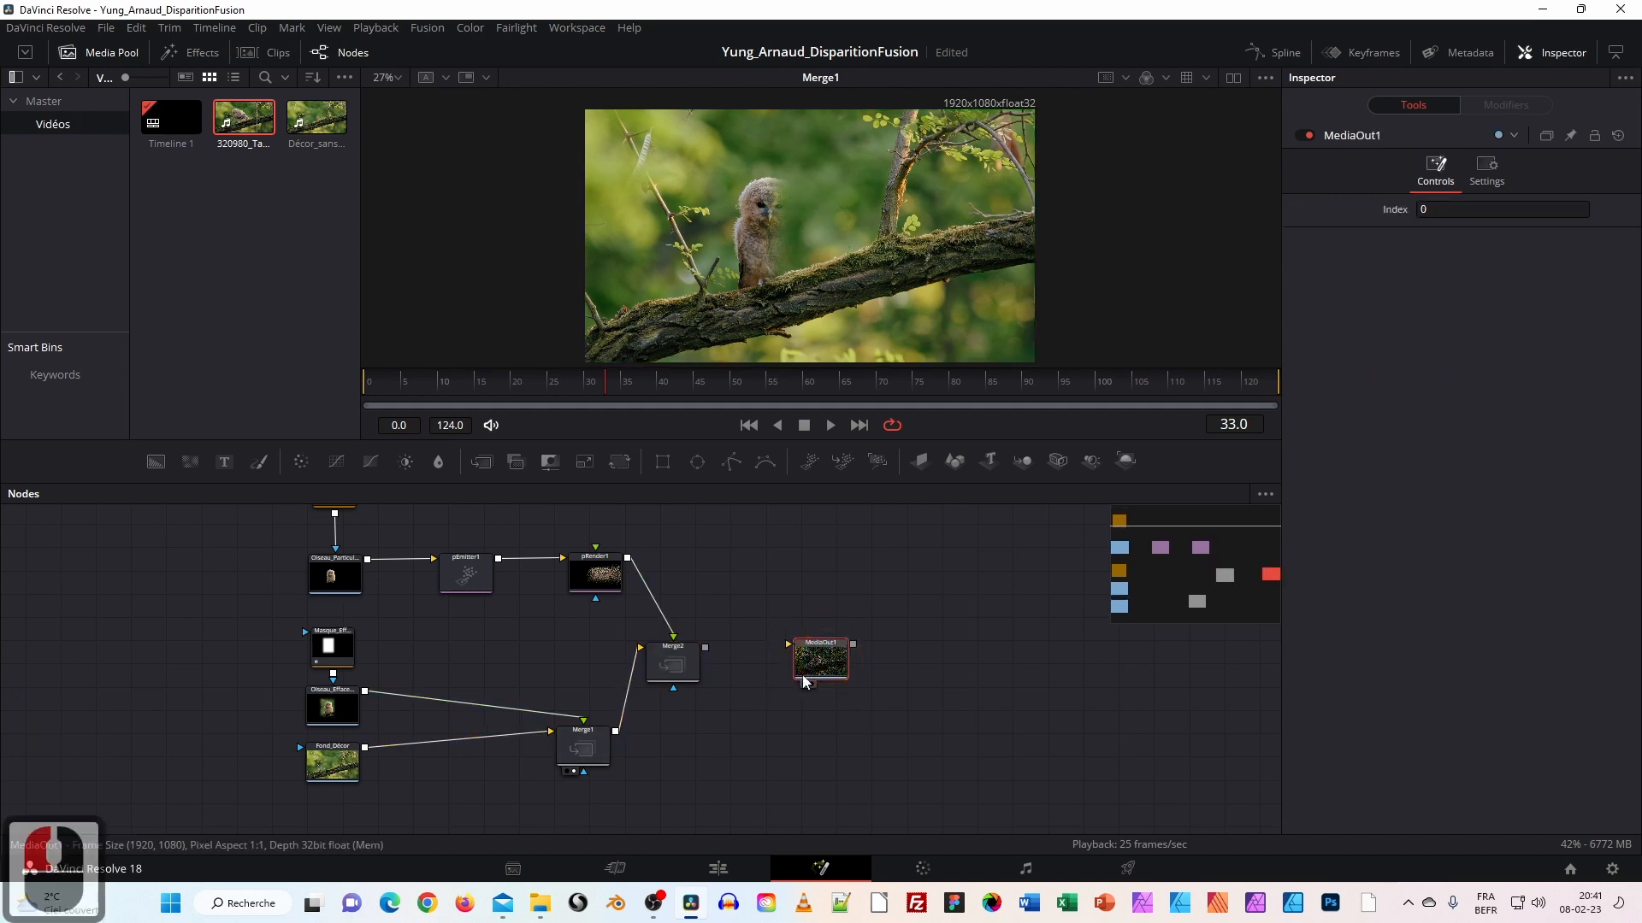
{"action": "key", "text": "ctrl+z"}
{"action": "key", "text": "ctrl+z"}
{"action": "key", "text": "ctrl+z"}
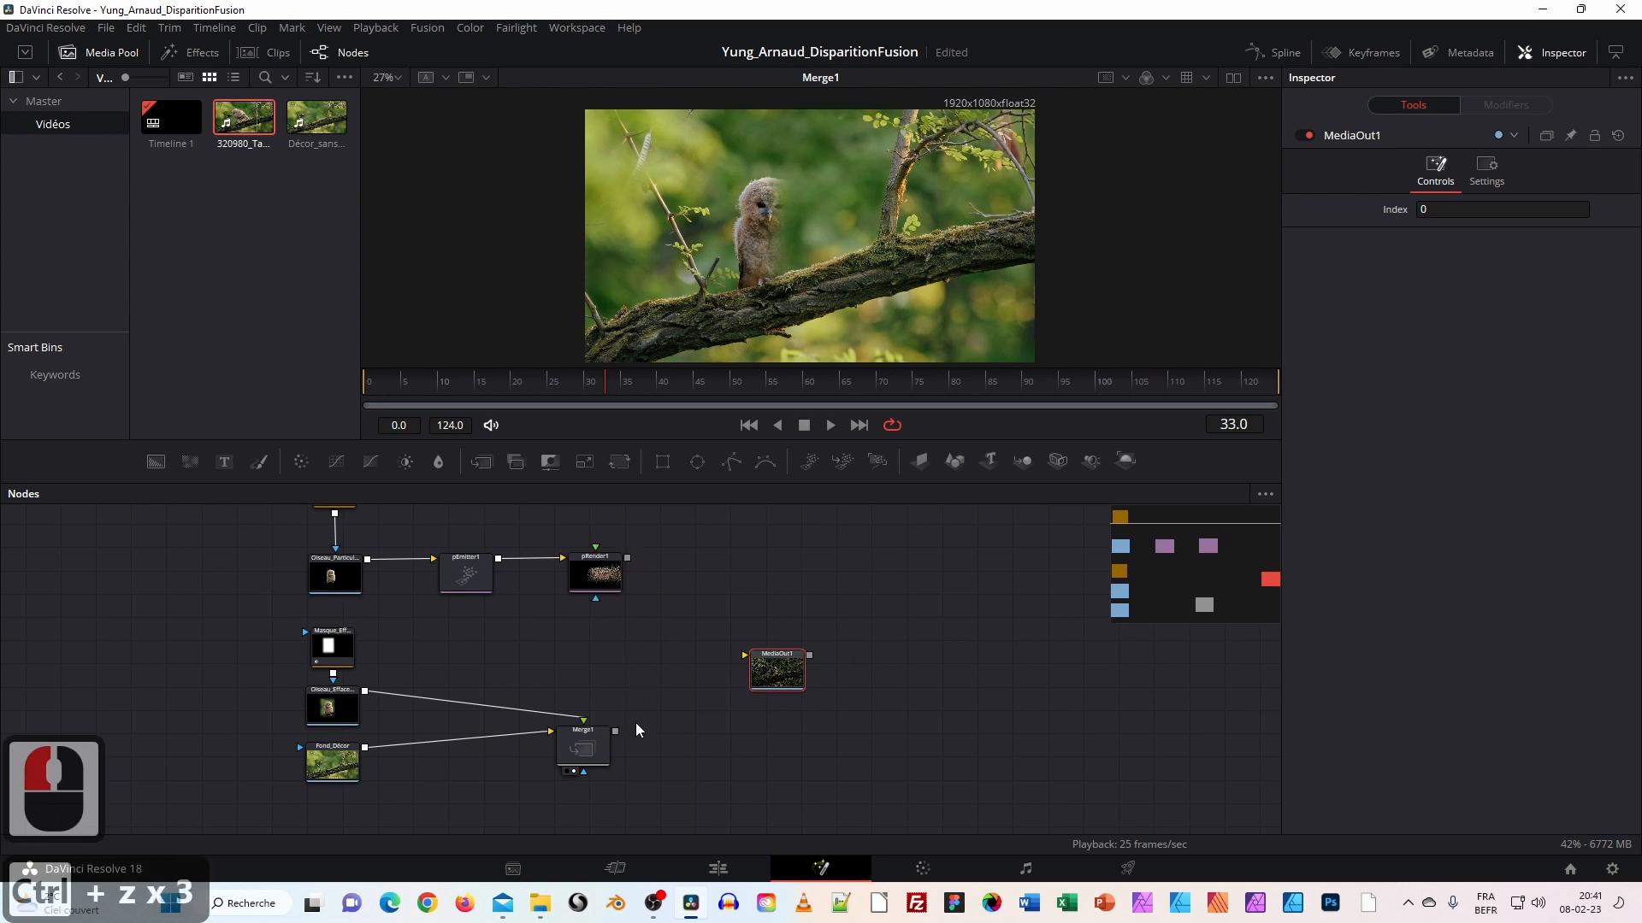
{"action": "left_click_drag", "start_coordinate": [616, 731], "coordinate": [629, 563]}
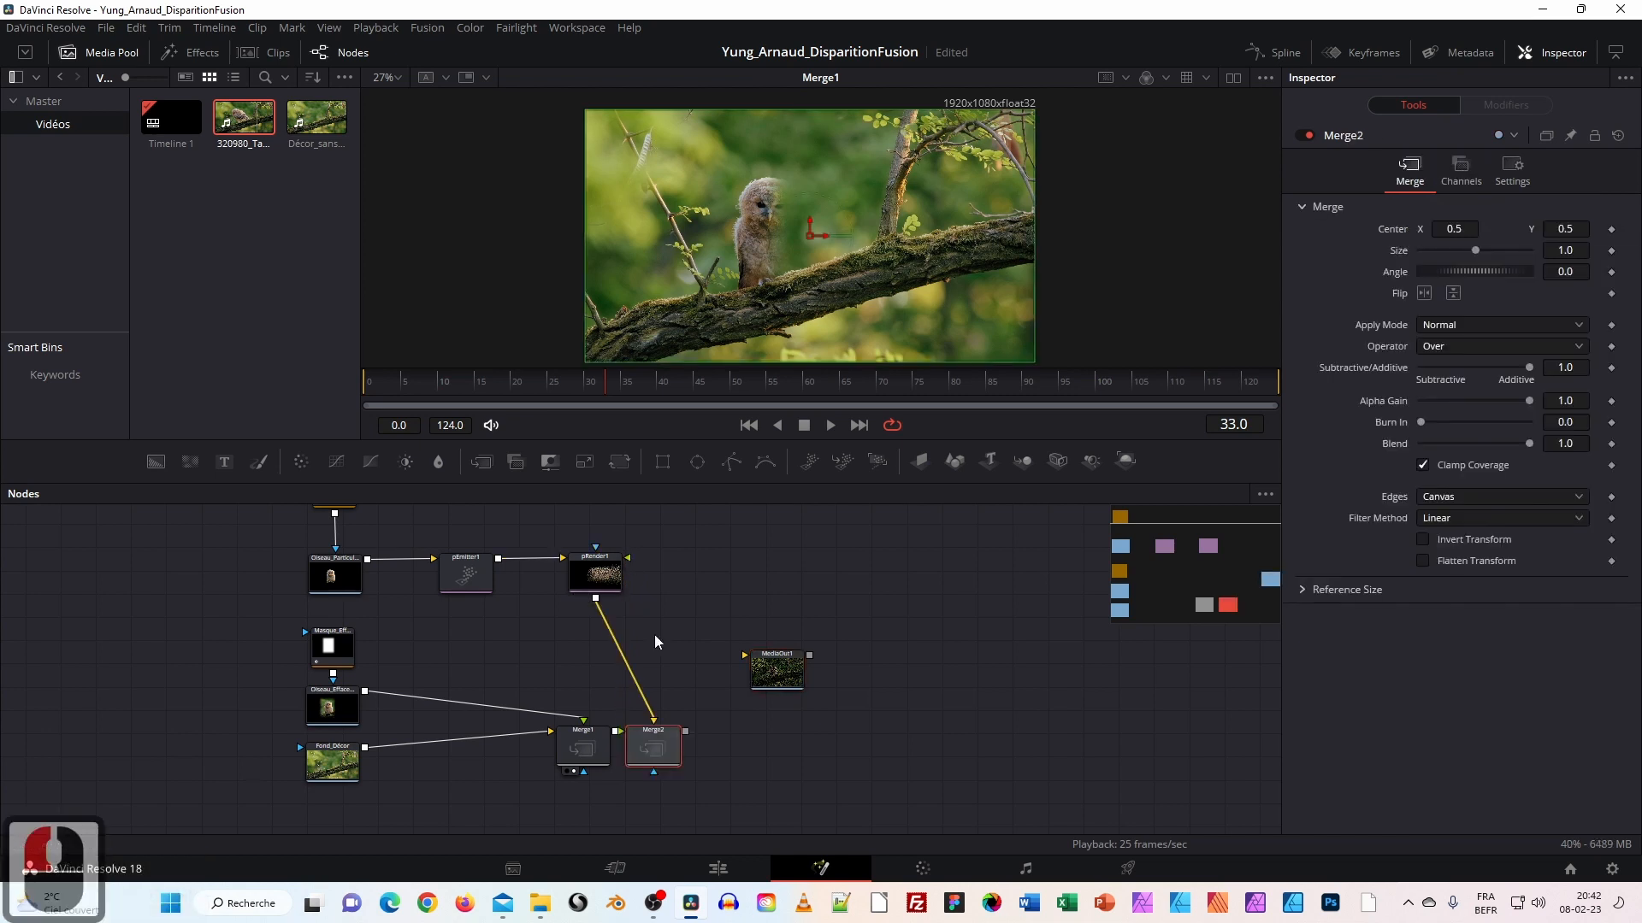
{"action": "left_click_drag", "start_coordinate": [650, 750], "coordinate": [645, 647]}
Delete the misplaced Merge2, then merge pRender1 over Merge1 and feed Merge2 into MediaOut1.
{"action": "left_click", "coordinate": [692, 659]}
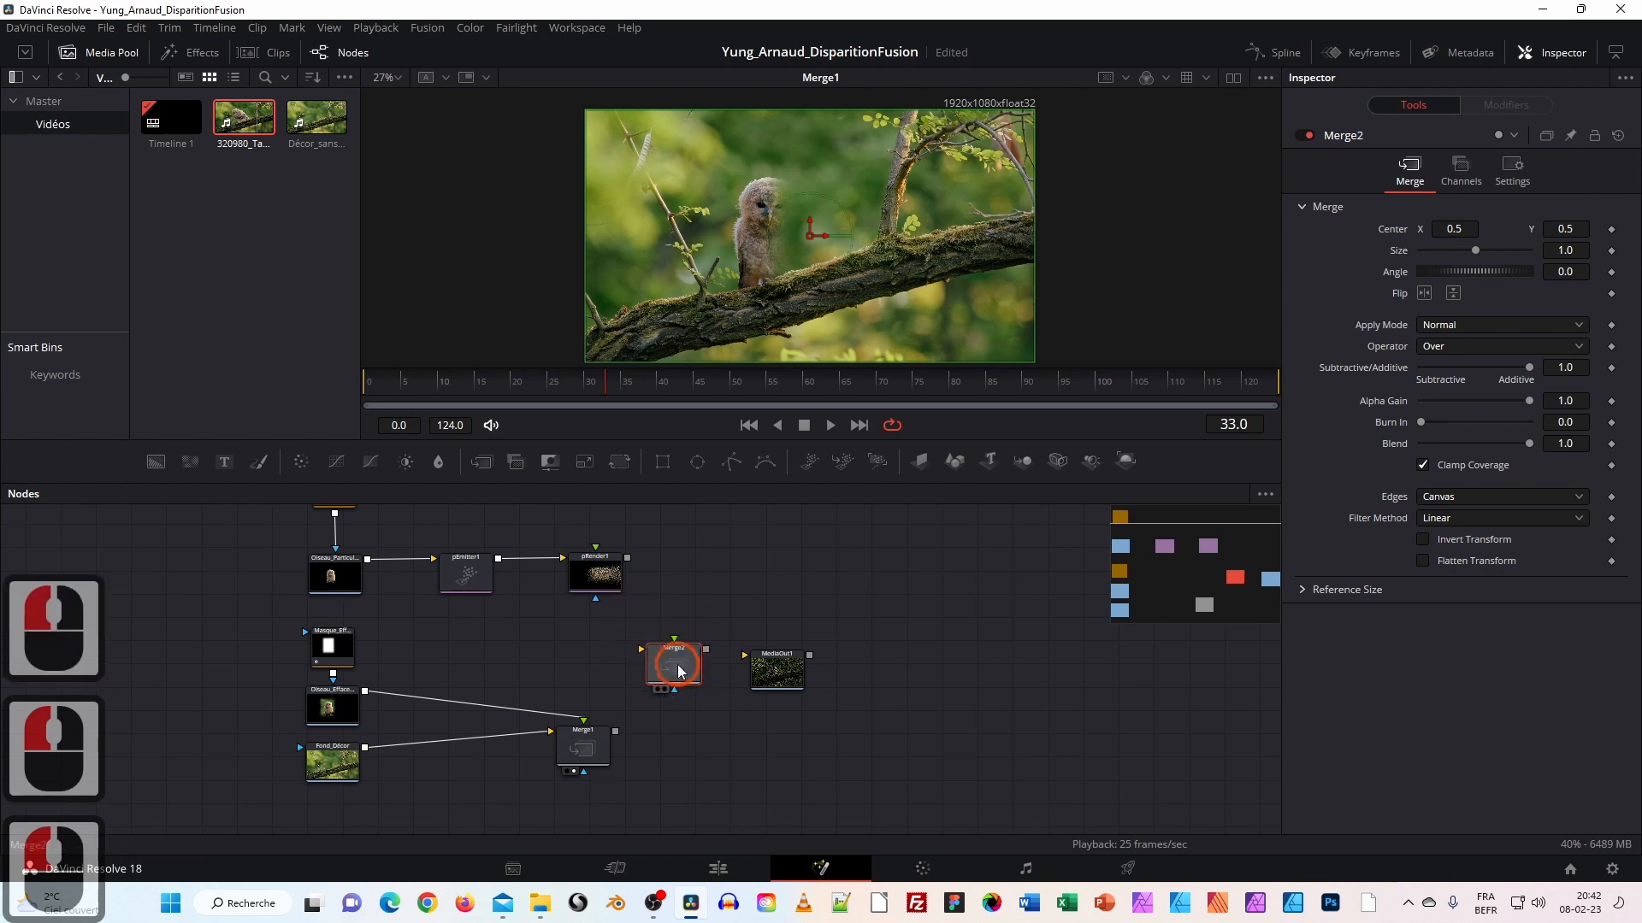
{"action": "left_click", "coordinate": [672, 659]}
{"action": "key", "text": "Delete"}
{"action": "left_click_drag", "start_coordinate": [630, 557], "coordinate": [803, 658]}
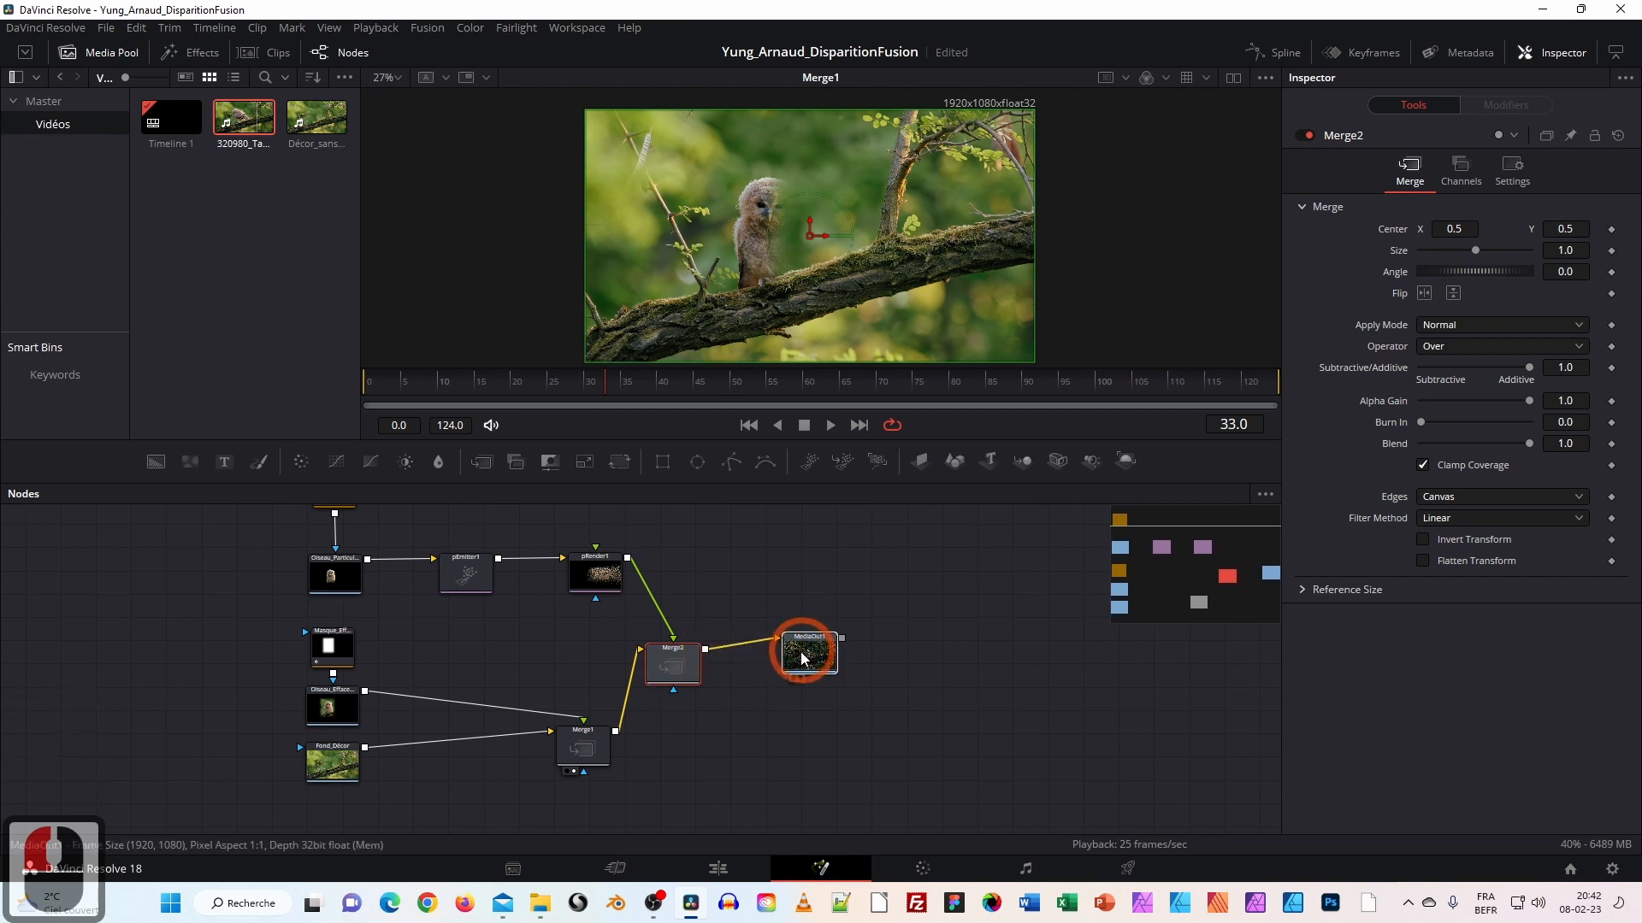
{"action": "left_click_drag", "start_coordinate": [670, 659], "coordinate": [686, 659]}
Load Merge2 in the viewer, play from frame 0 and scrub through the owl's disintegration.
{"action": "double_click", "coordinate": [686, 660]}
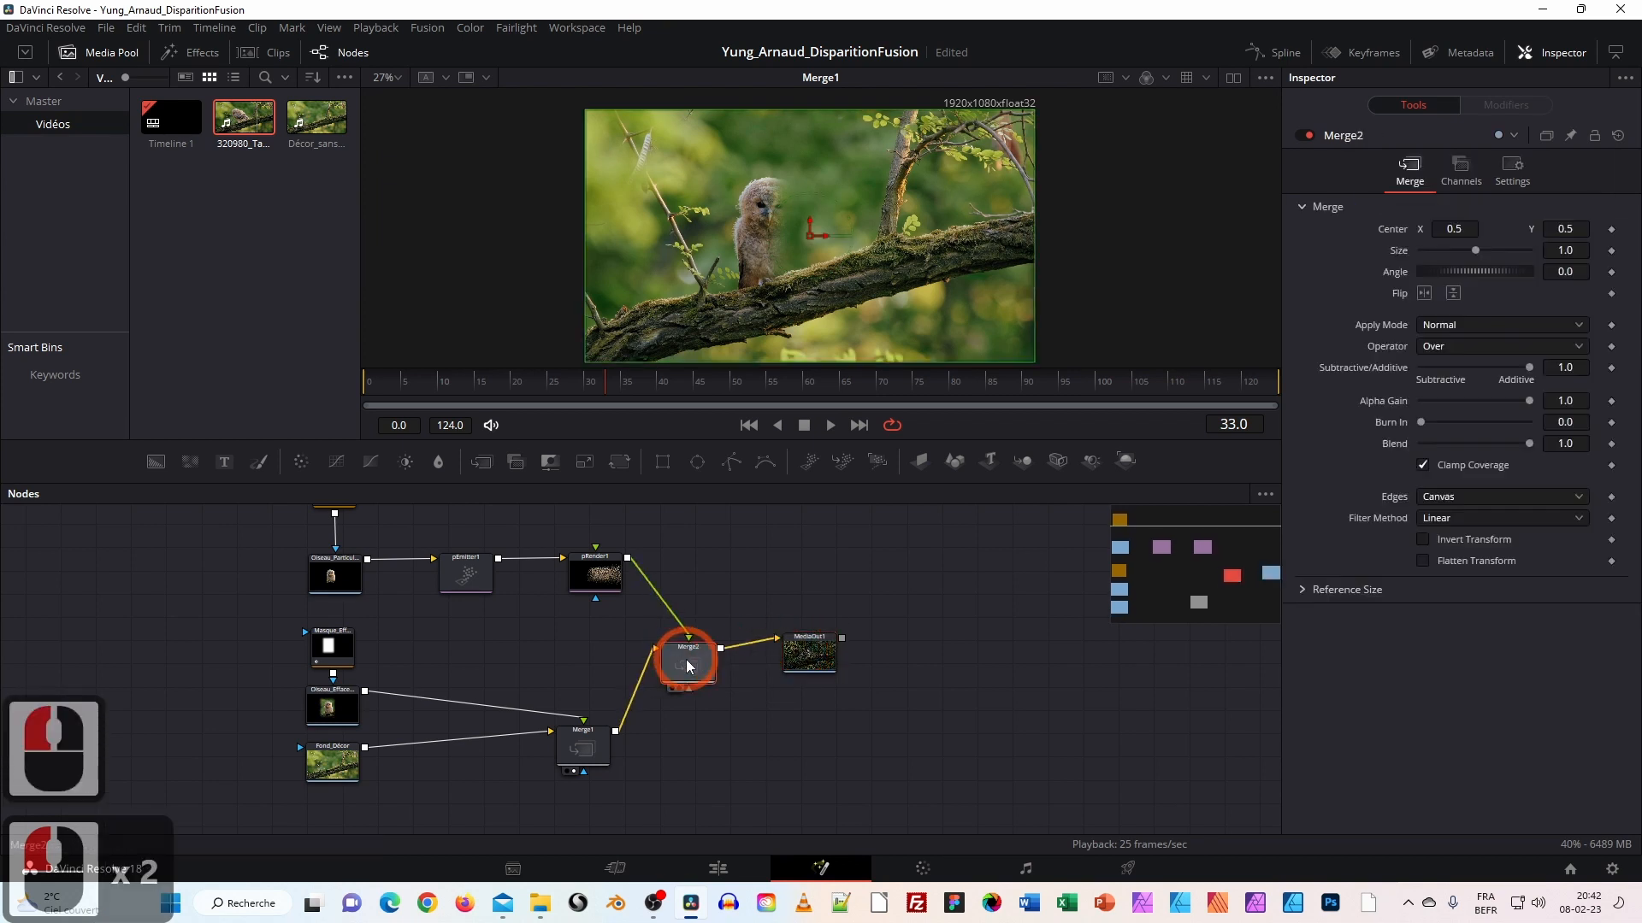
{"action": "left_click", "coordinate": [808, 295]}
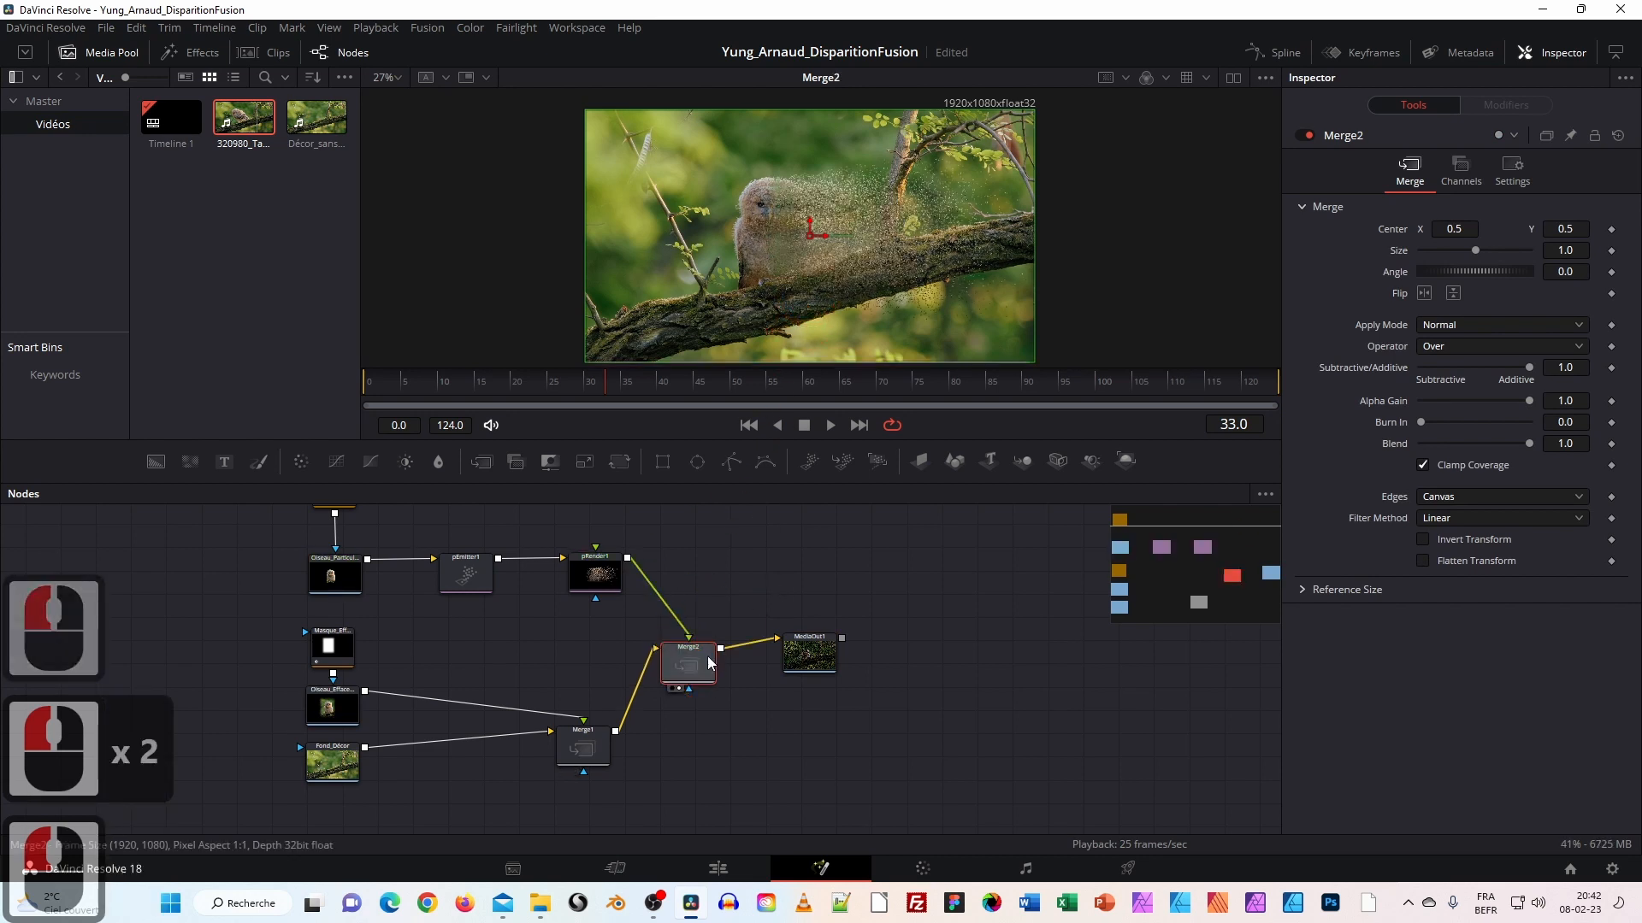
{"action": "left_click_drag", "start_coordinate": [460, 380], "coordinate": [357, 383]}
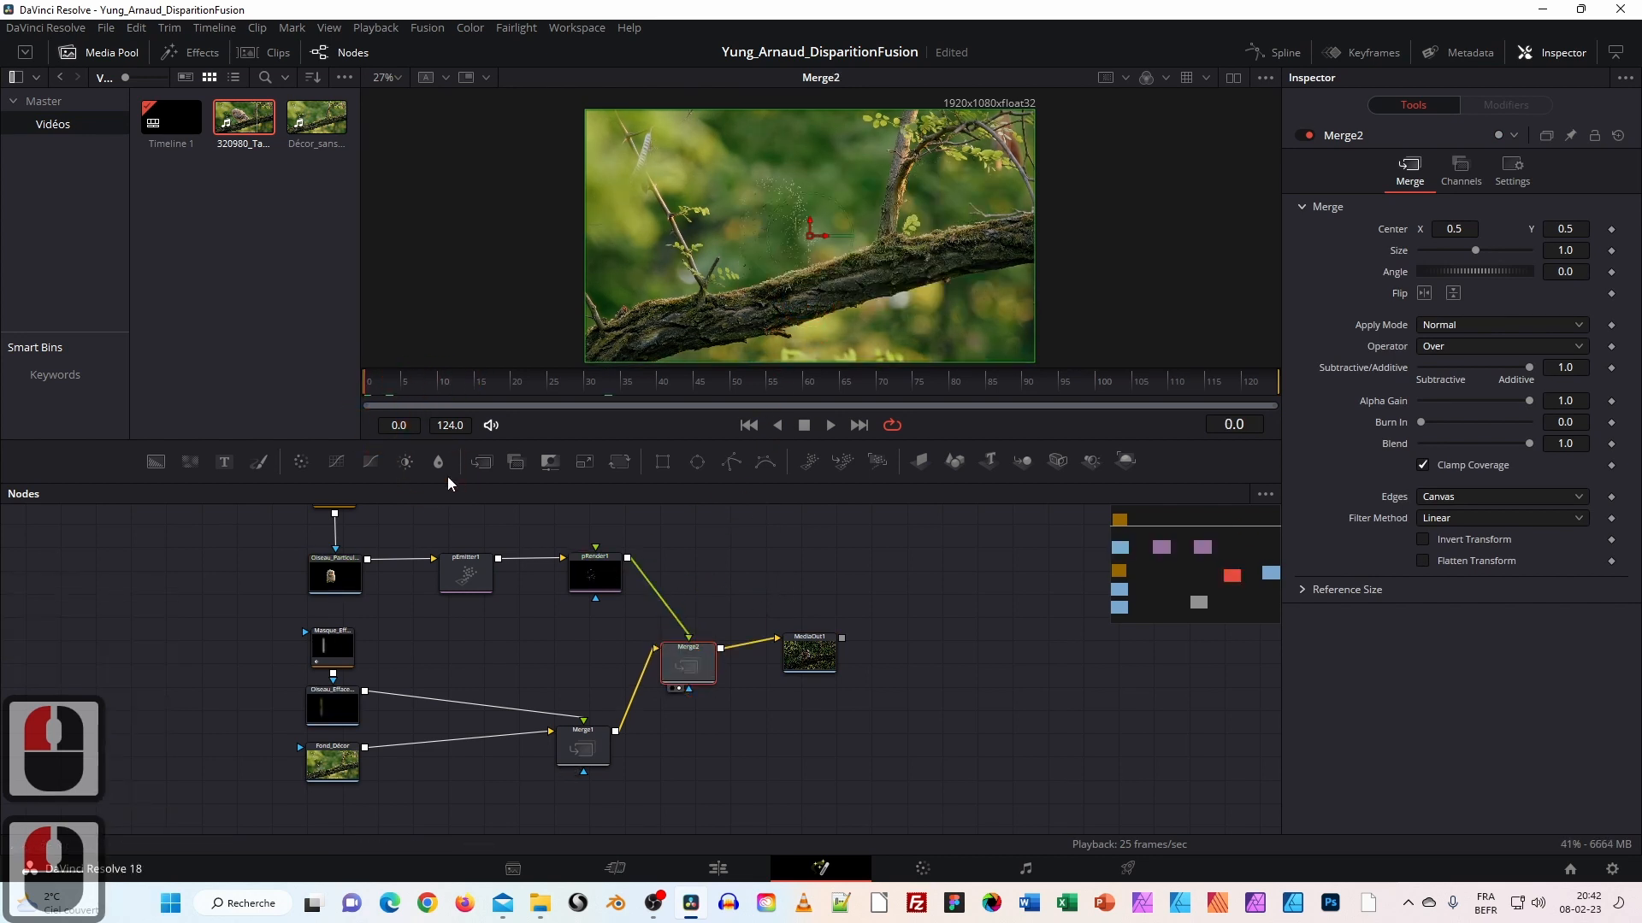
{"action": "key", "text": "space"}
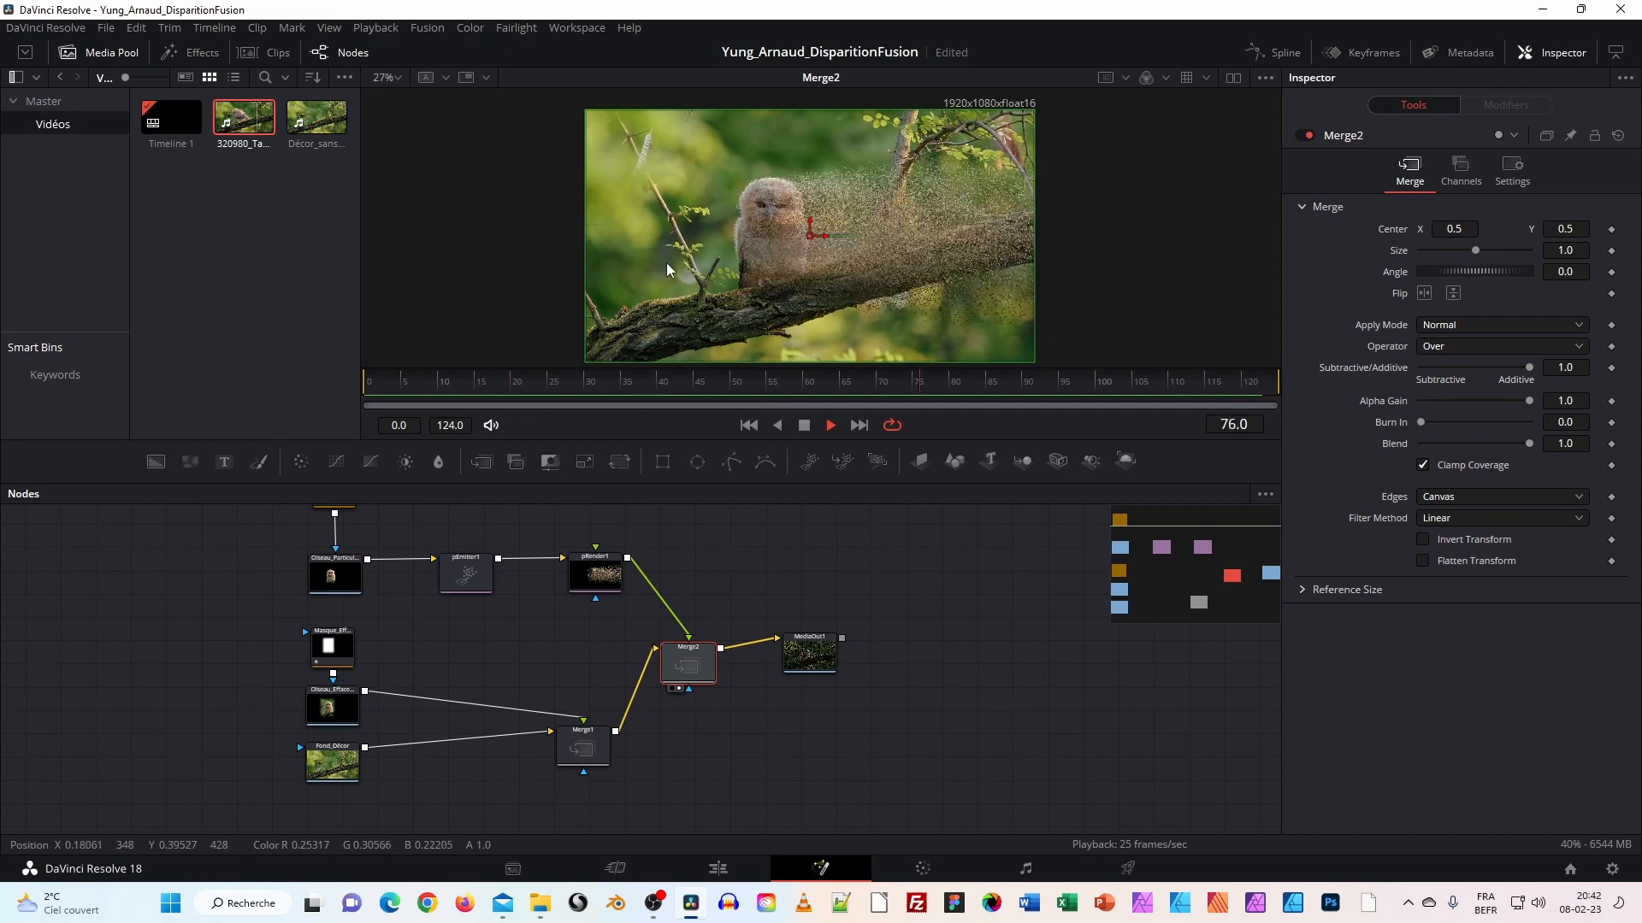
{"action": "left_click", "coordinate": [678, 383]}
{"action": "left_click_drag", "start_coordinate": [677, 384], "coordinate": [326, 366]}
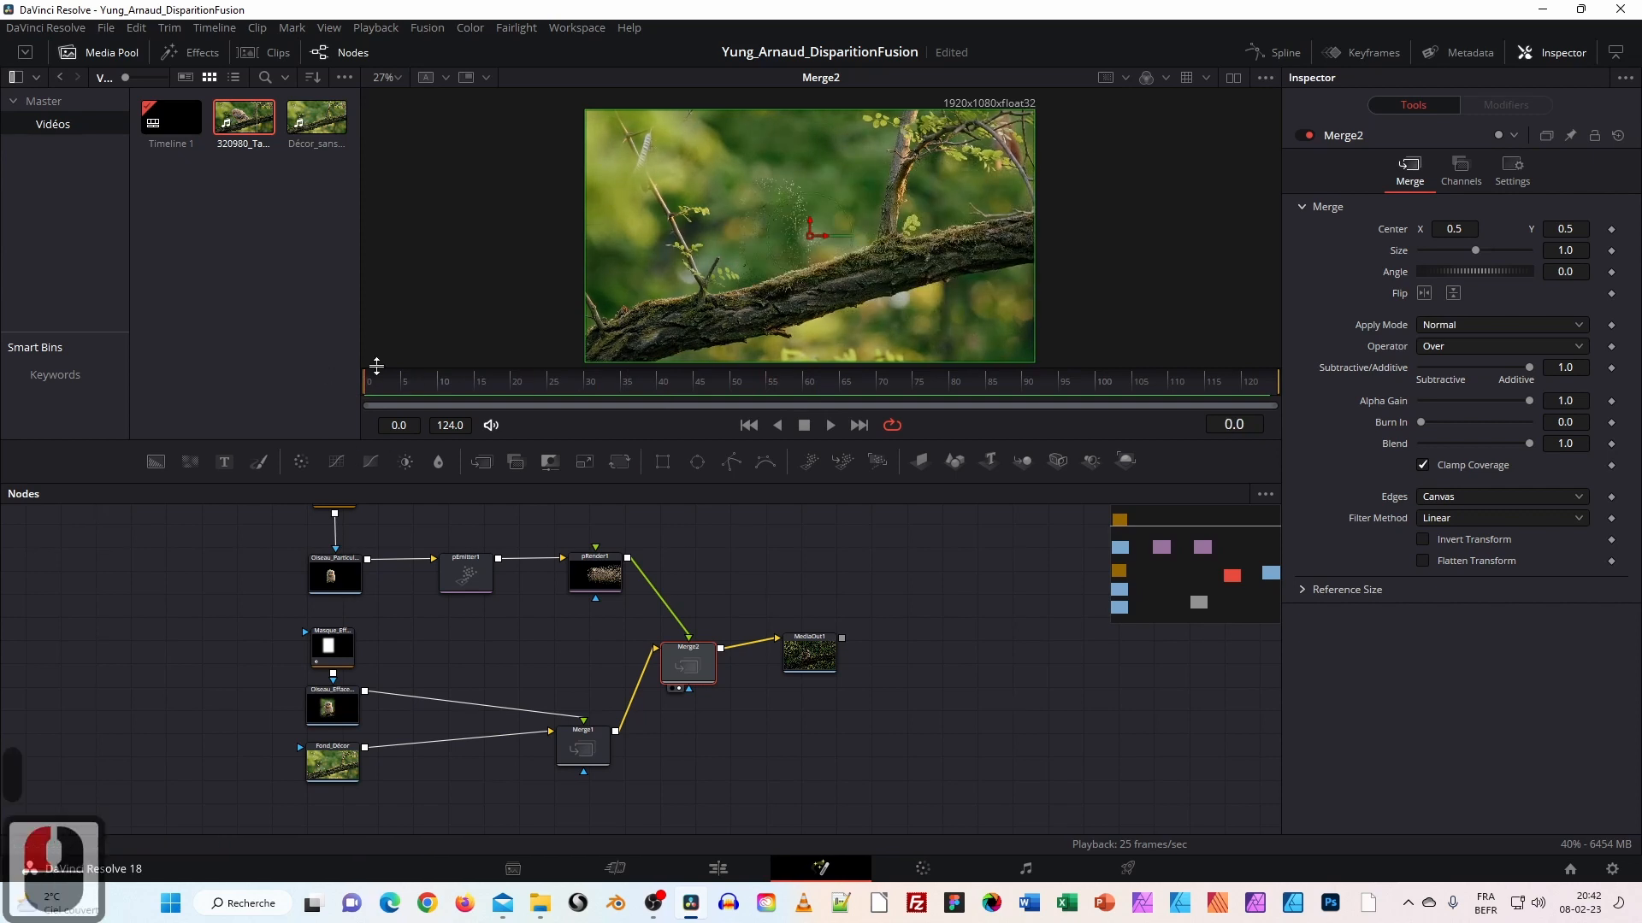
{"action": "left_click_drag", "start_coordinate": [550, 661], "coordinate": [792, 746]}
{"action": "scroll", "coordinate": [649, 643], "scroll_direction": "up", "scroll_amount": 2, "text": "ctrl"}
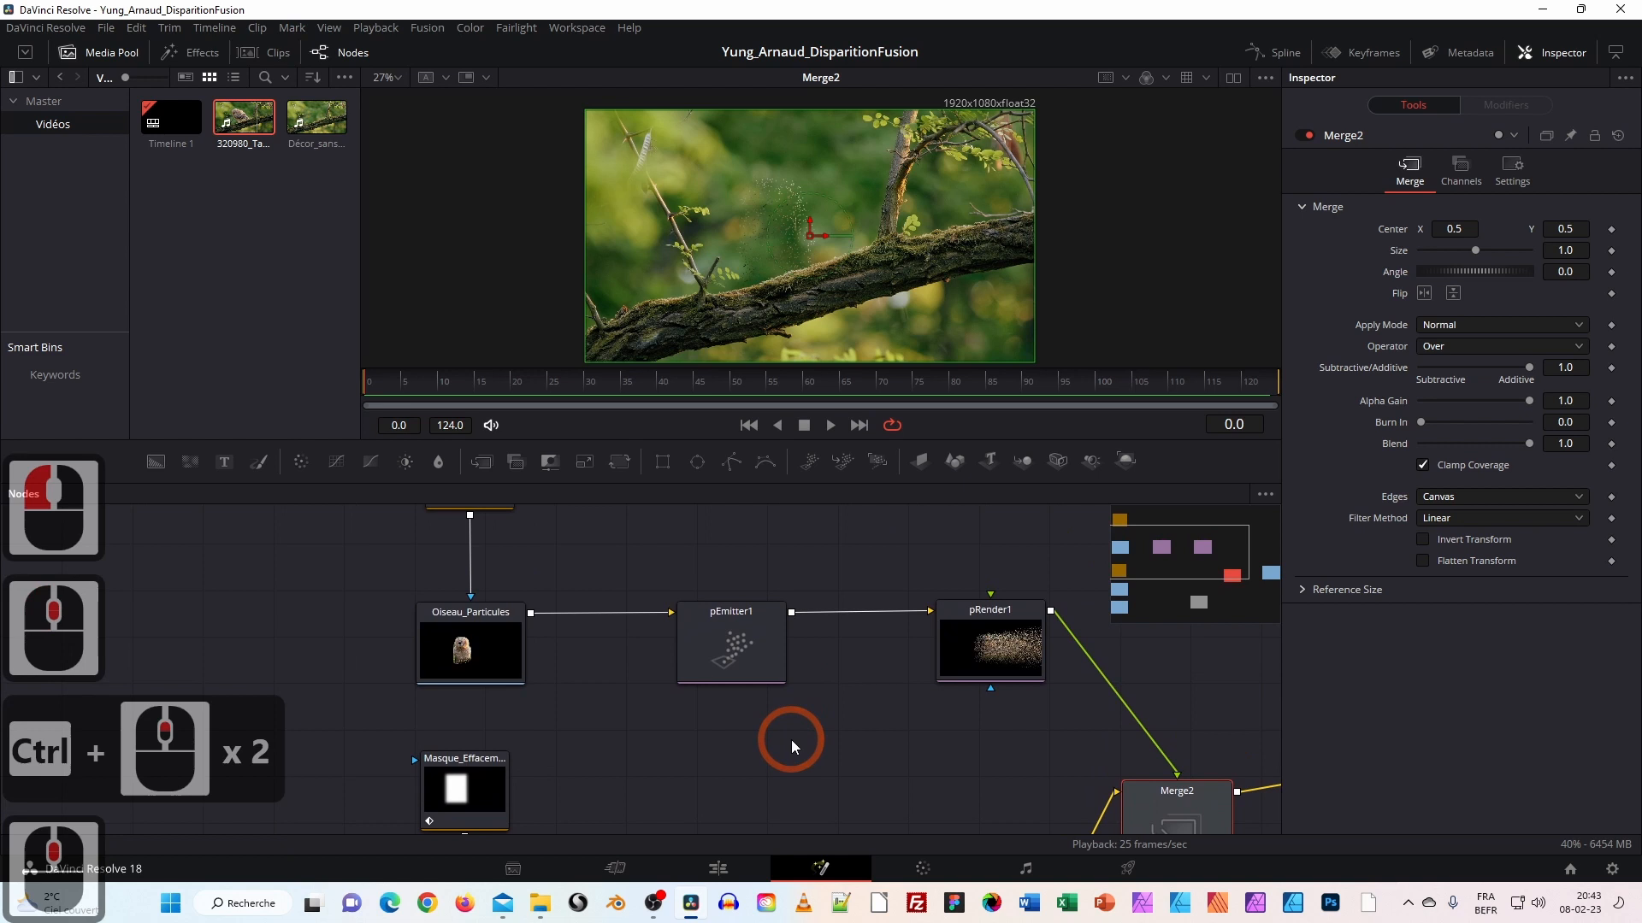
Select pEmitter1, keyframe its Lifespan at frame 0 and lower the value.
{"action": "mouse_move", "coordinate": [709, 640]}
{"action": "left_mouse_down"}
{"action": "mouse_move", "coordinate": [733, 617]}
{"action": "mouse_move", "coordinate": [740, 650]}
{"action": "left_mouse_up"}
{"action": "left_click_drag", "start_coordinate": [479, 384], "coordinate": [352, 377]}
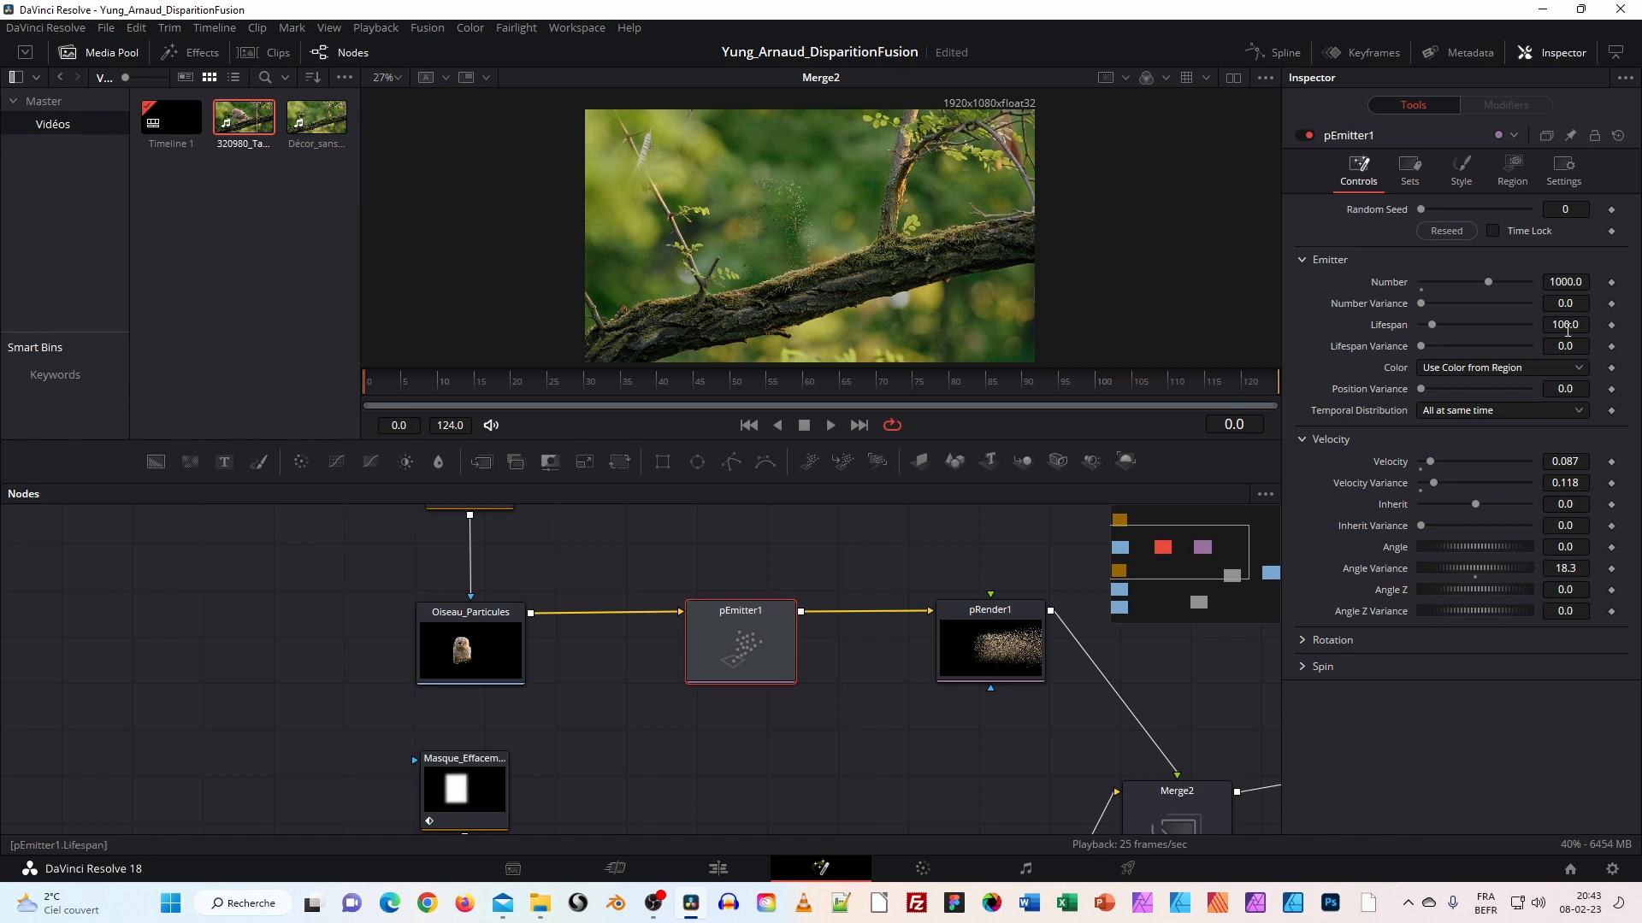
{"action": "left_click", "coordinate": [1612, 326]}
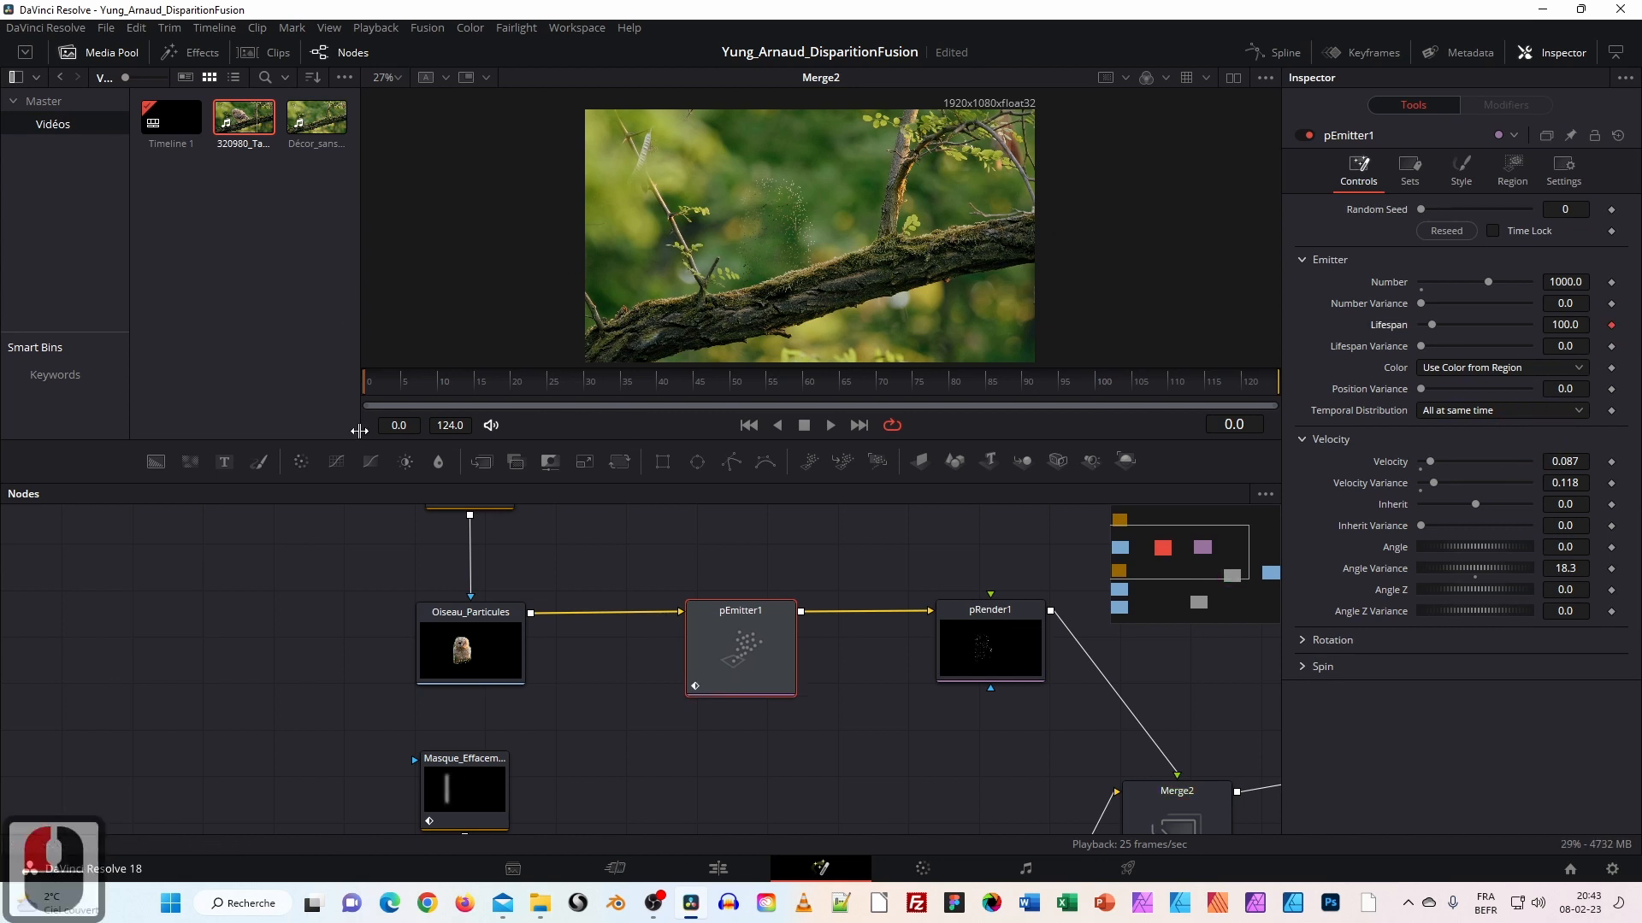
{"action": "left_click_drag", "start_coordinate": [1433, 327], "coordinate": [1400, 331]}
Check particles at frames 11, 19, 26 and 35, then add another Lifespan keyframe near the start.
{"action": "left_click_drag", "start_coordinate": [367, 383], "coordinate": [450, 386]}
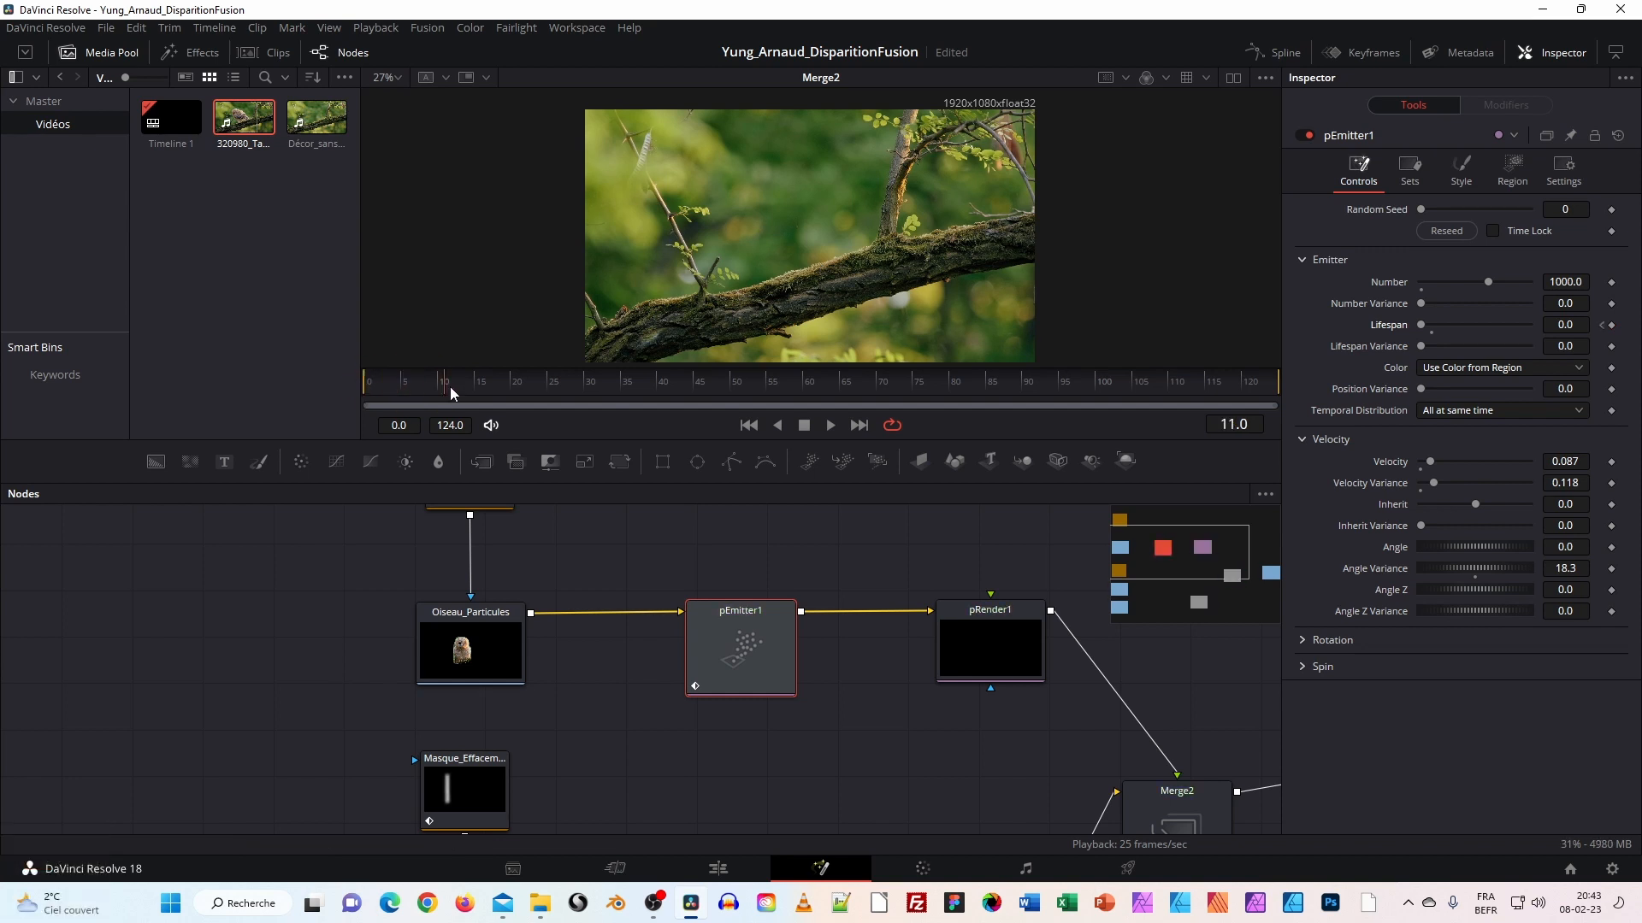
{"action": "left_click", "coordinate": [506, 383]}
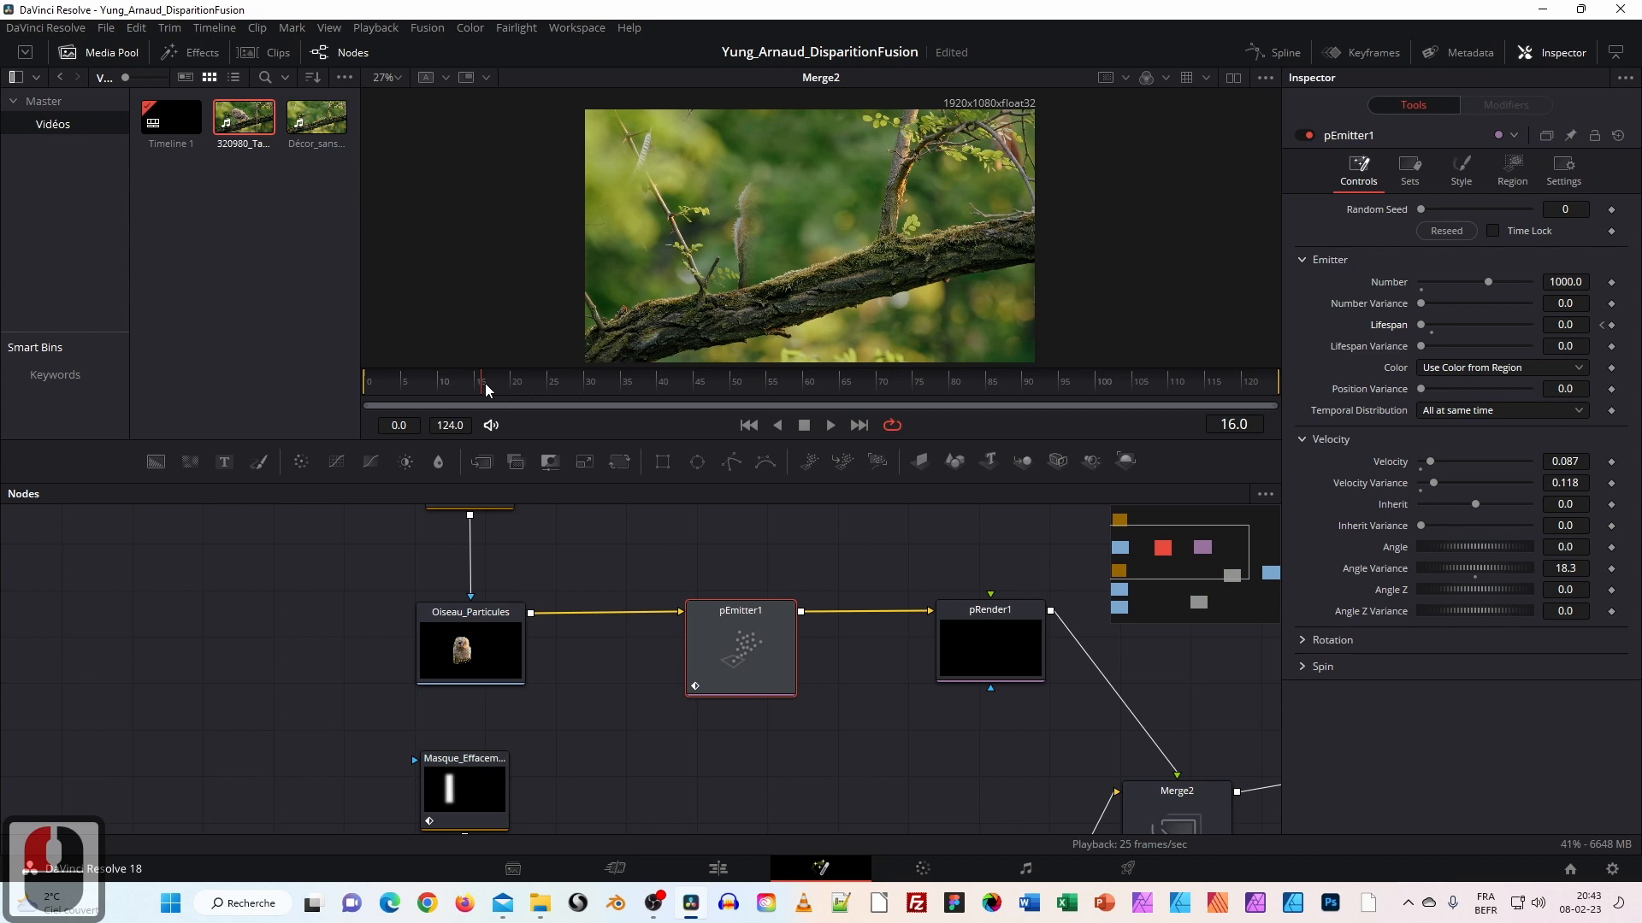
{"action": "left_click", "coordinate": [548, 384]}
{"action": "left_click", "coordinate": [622, 382]}
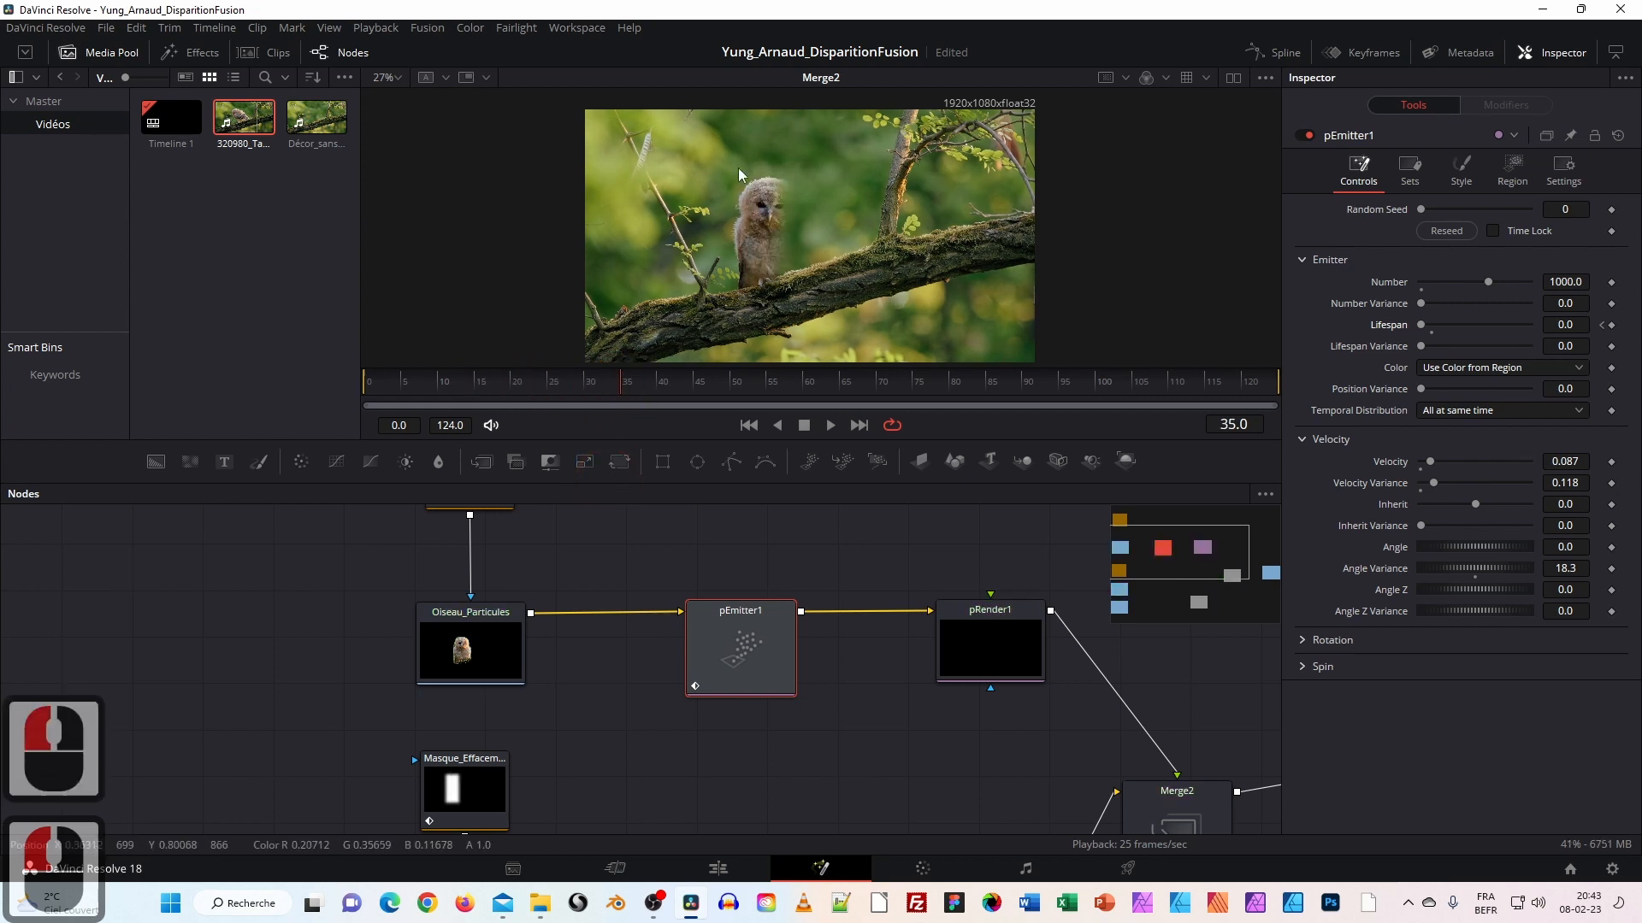
{"action": "left_click_drag", "start_coordinate": [579, 383], "coordinate": [445, 384]}
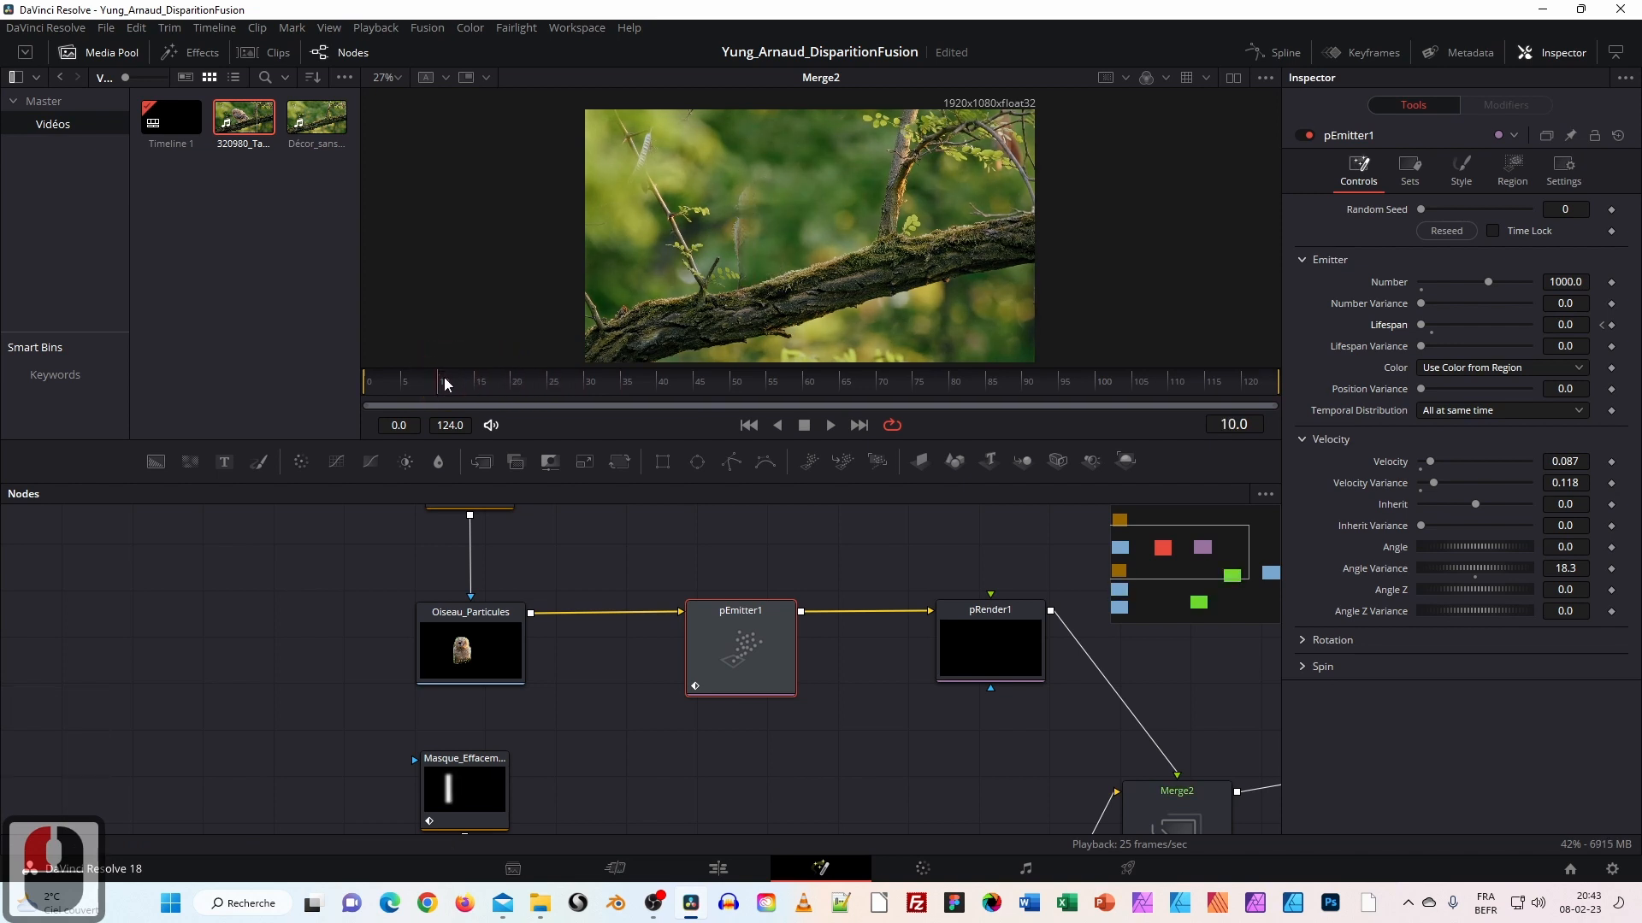
{"action": "left_click_drag", "start_coordinate": [435, 378], "coordinate": [423, 378]}
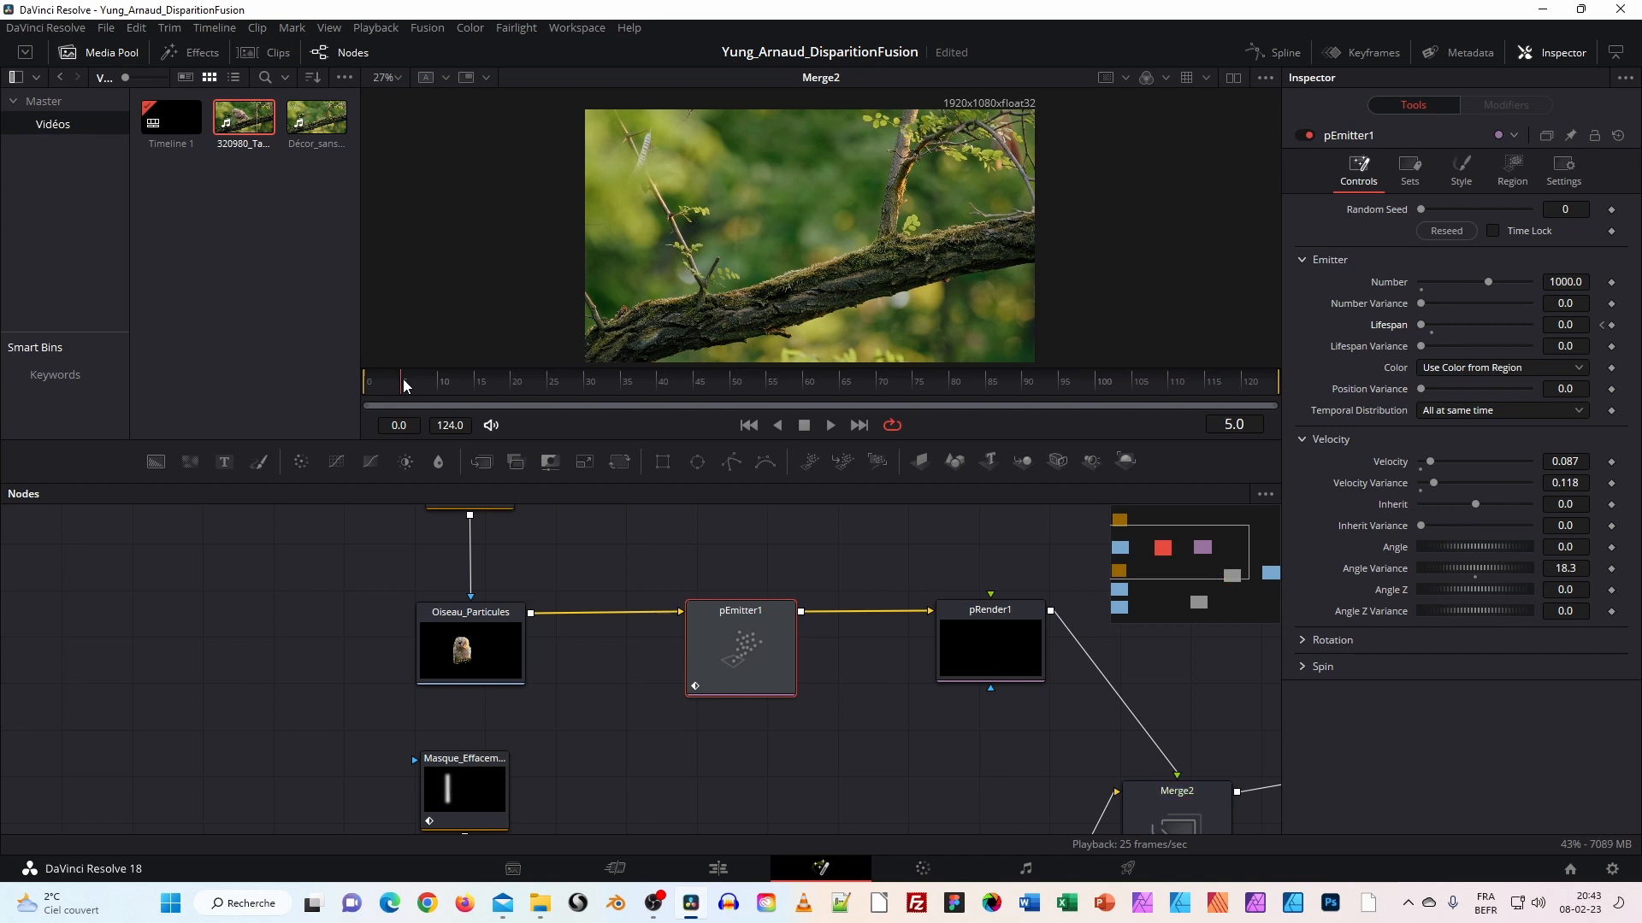
{"action": "left_click_drag", "start_coordinate": [403, 378], "coordinate": [350, 392]}
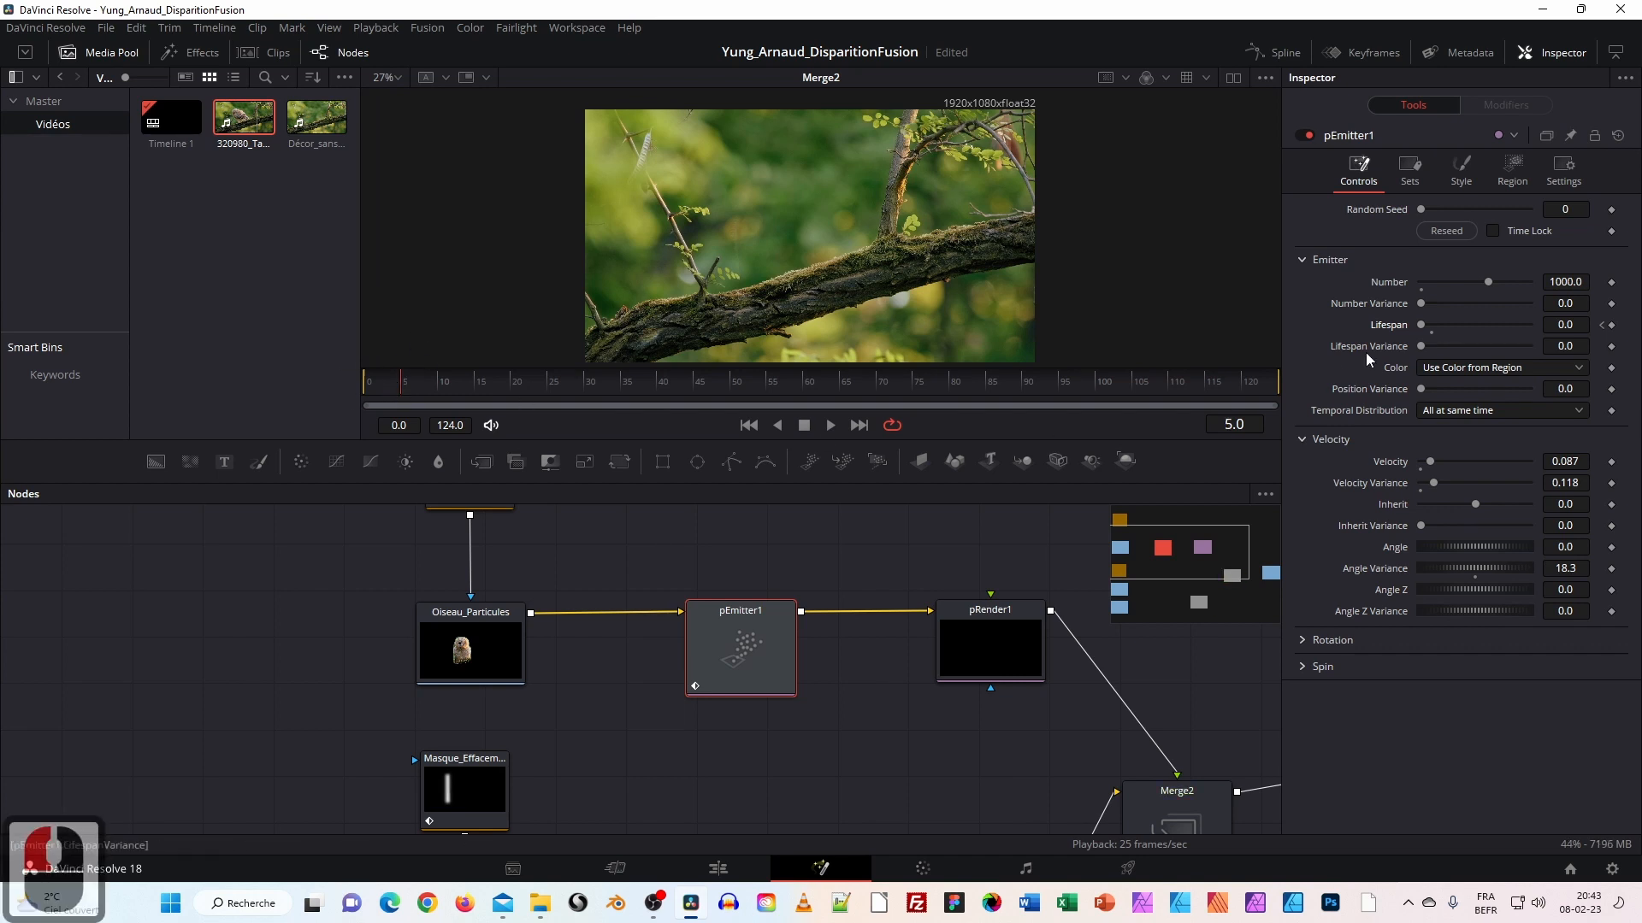
{"action": "left_click", "coordinate": [1612, 325]}
Scrub from frame 7 to around frame 20 to find where the particles break.
{"action": "left_click_drag", "start_coordinate": [381, 392], "coordinate": [419, 393]}
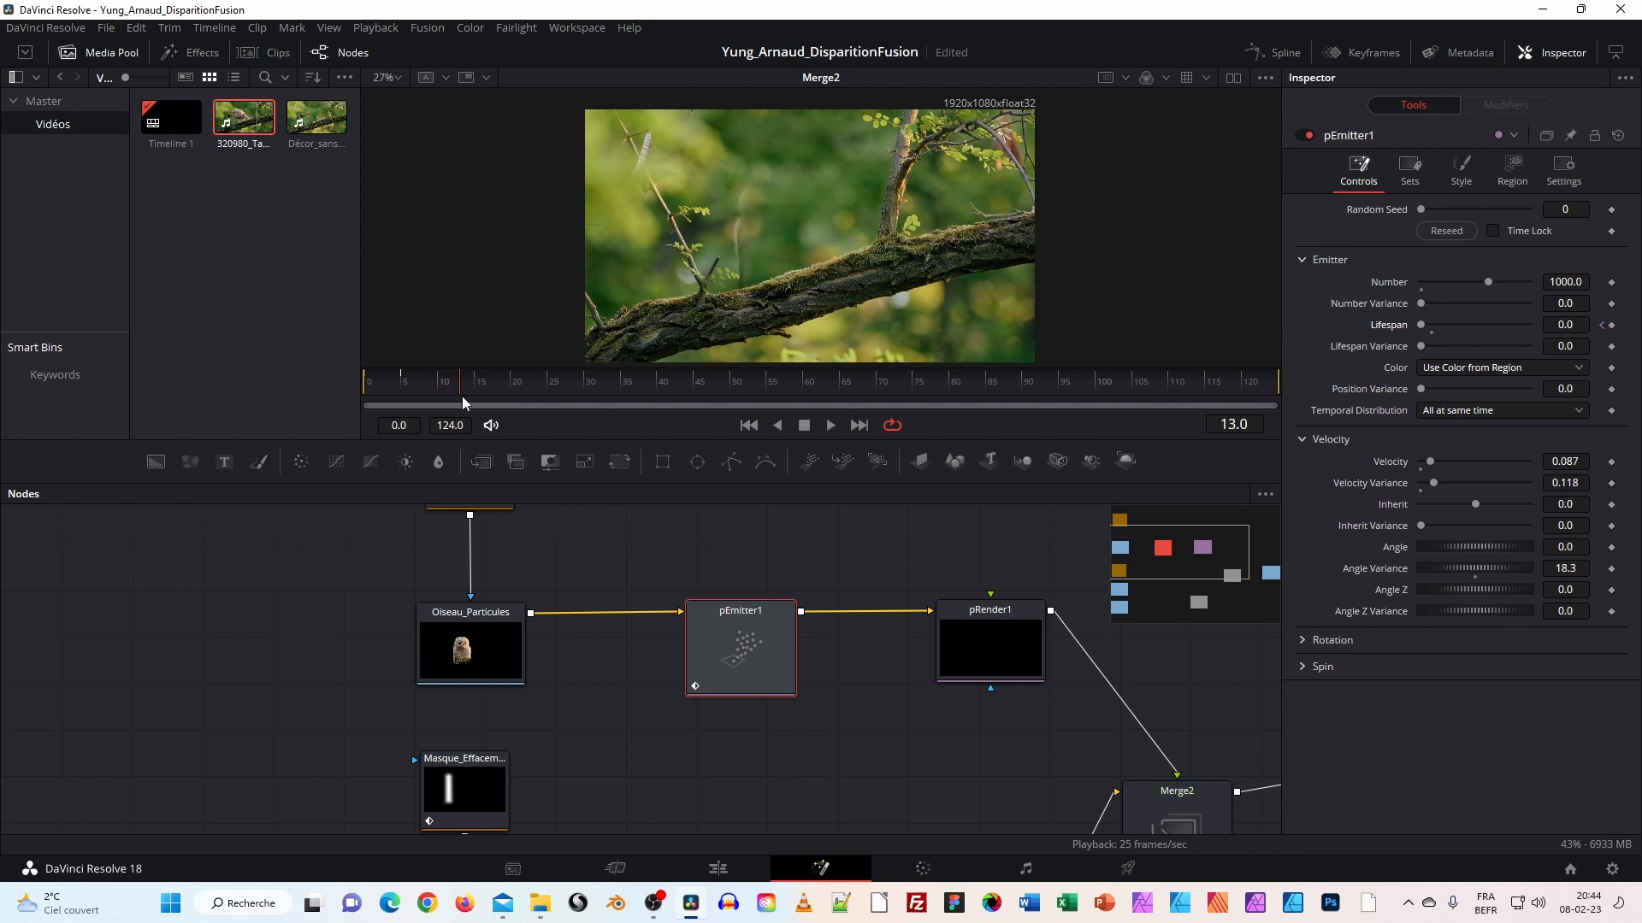
{"action": "mouse_move", "coordinate": [484, 402]}
{"action": "left_mouse_down"}
{"action": "mouse_move", "coordinate": [566, 402]}
{"action": "mouse_move", "coordinate": [504, 397]}
{"action": "left_mouse_up"}
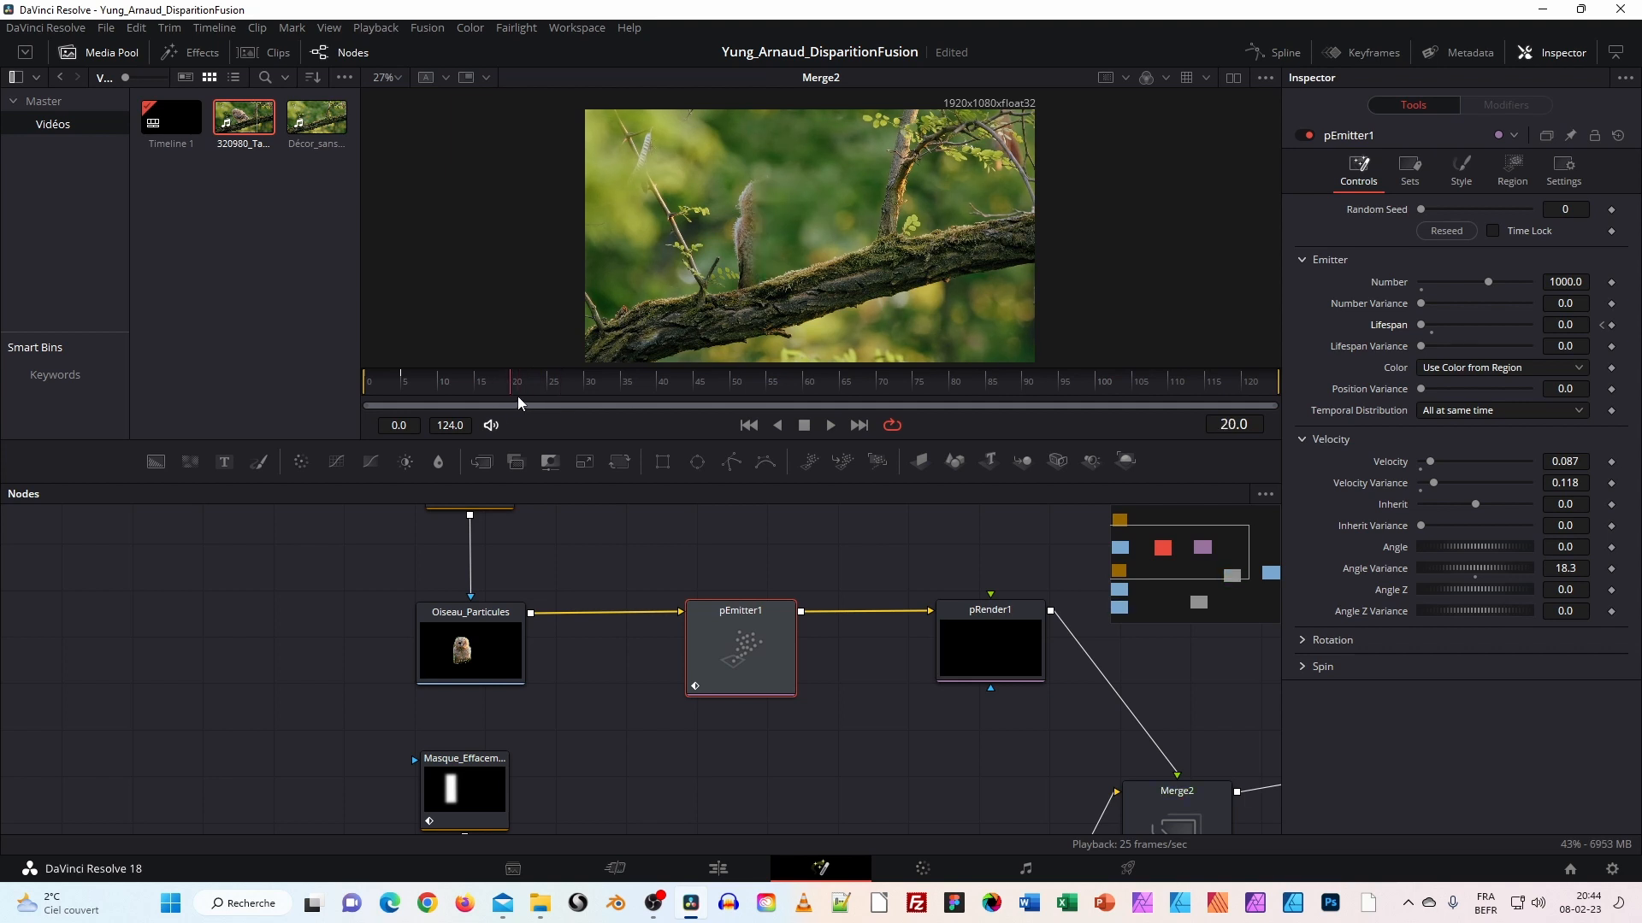
{"action": "left_click", "coordinate": [520, 397]}
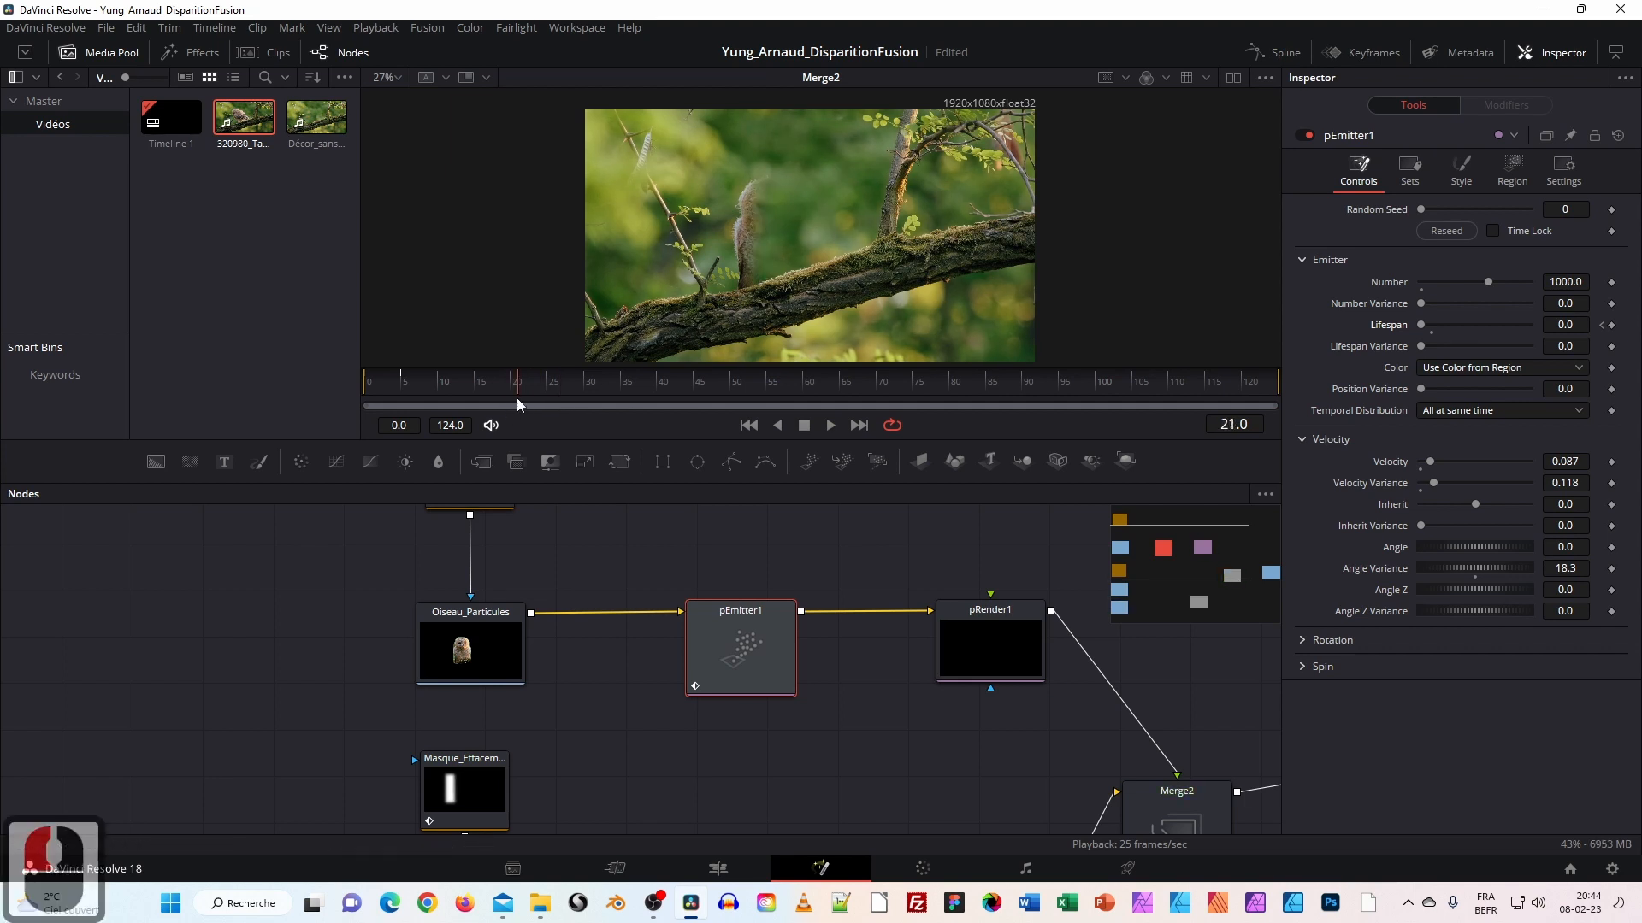
{"action": "left_click", "coordinate": [510, 383]}
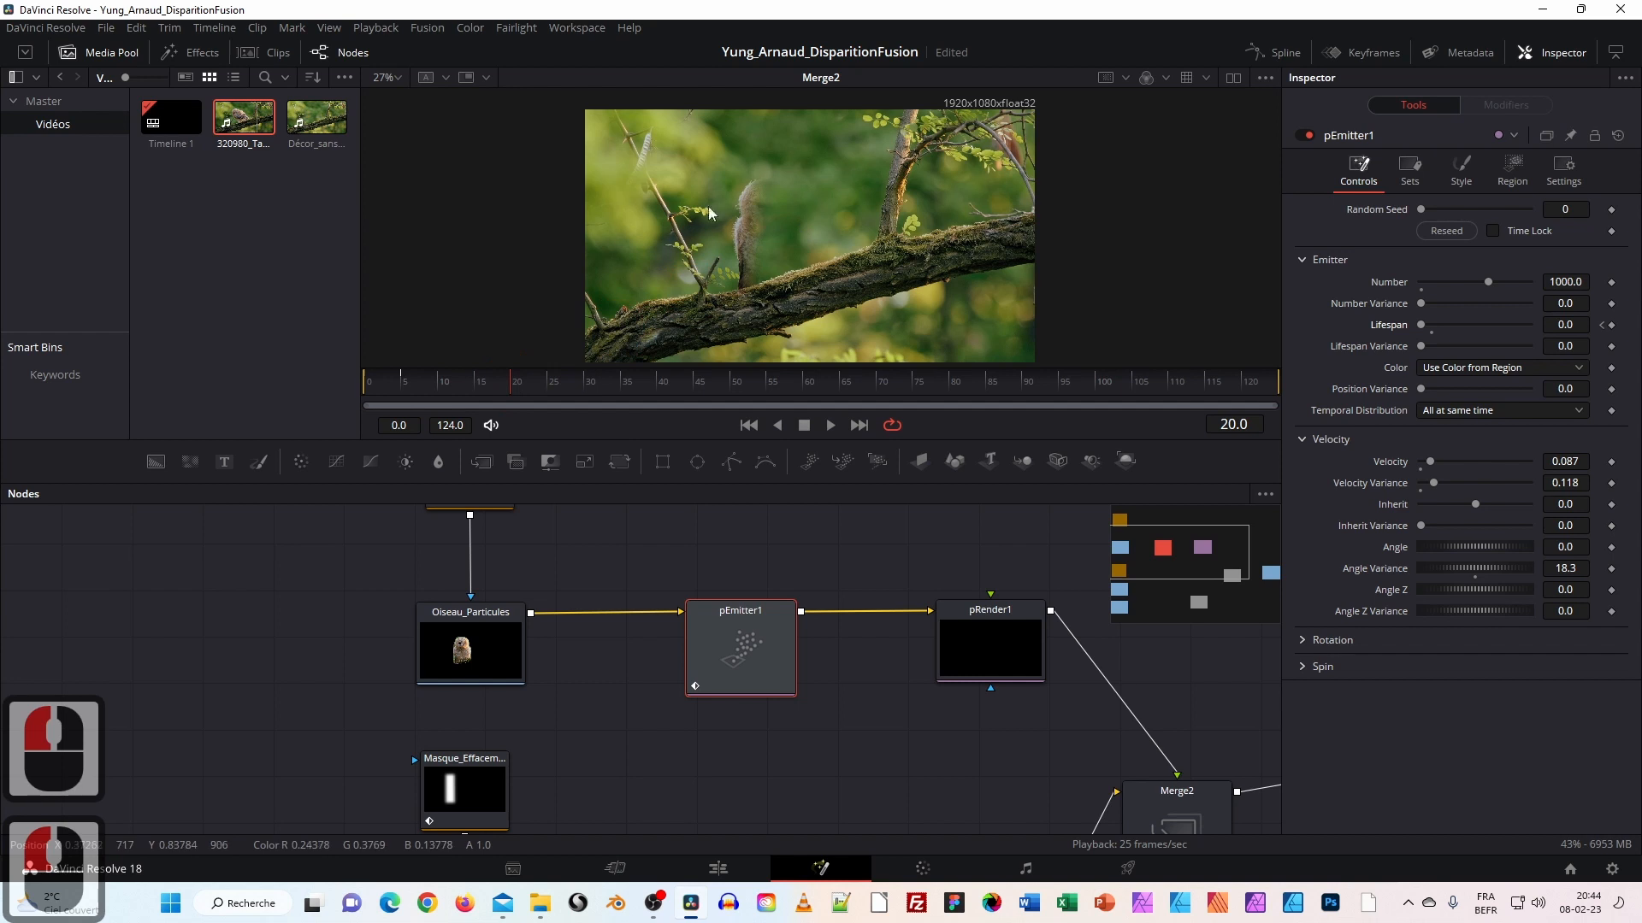
Keyframe pEmitter1's Lifespan at 100 on frame 20.
{"action": "left_click", "coordinate": [1612, 327]}
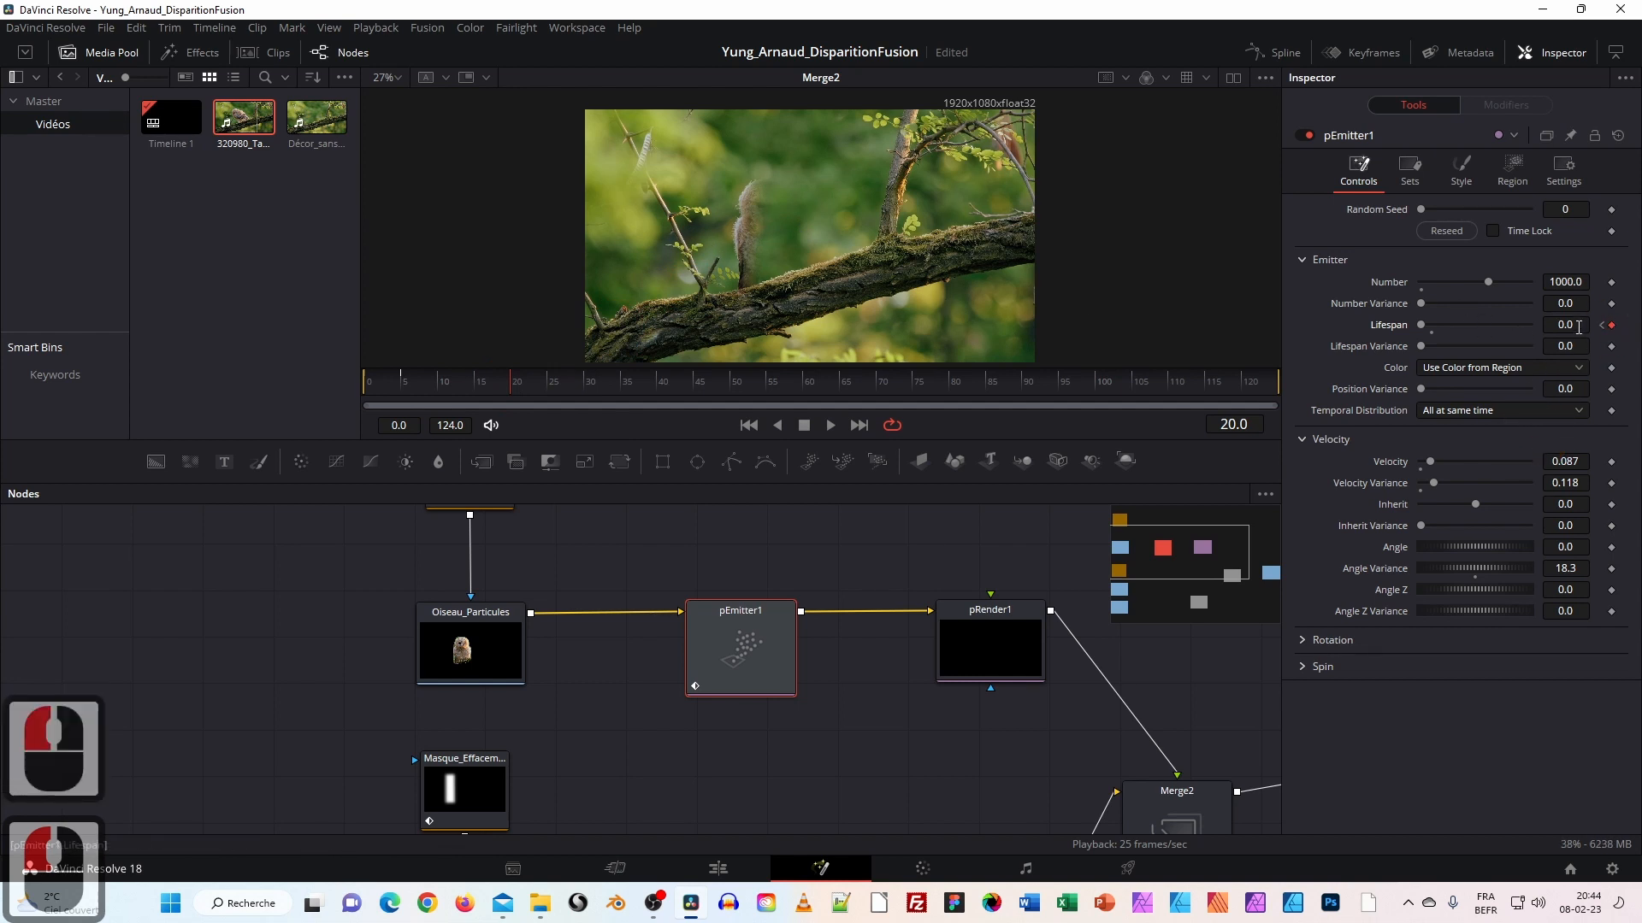
{"action": "left_click", "coordinate": [1551, 325]}
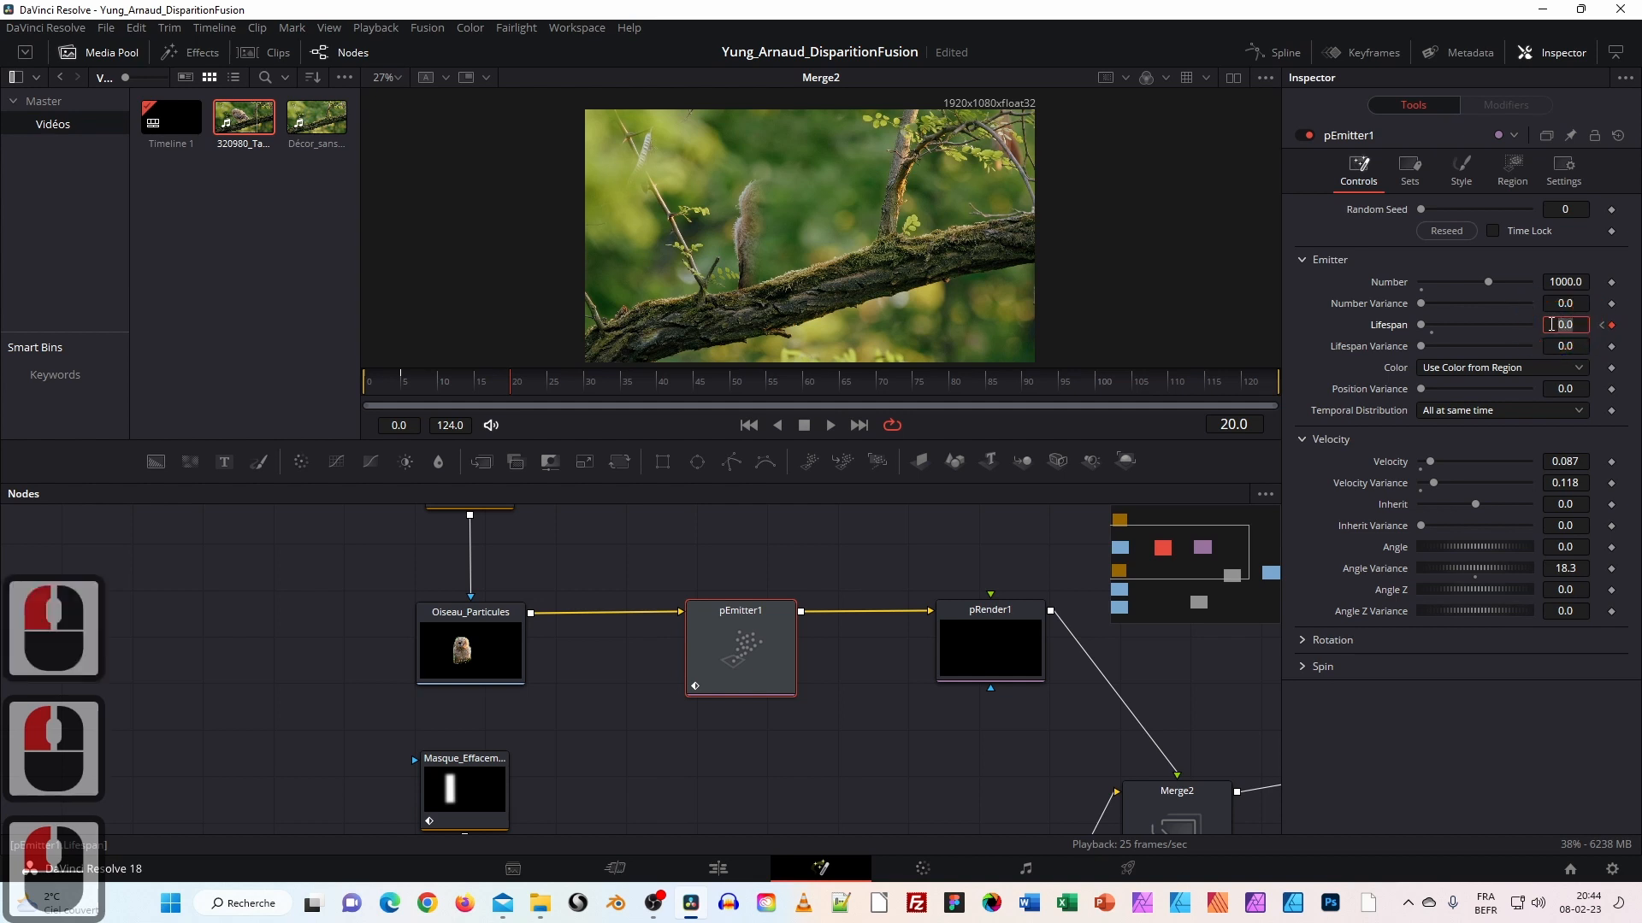
{"action": "type", "text": "1"}
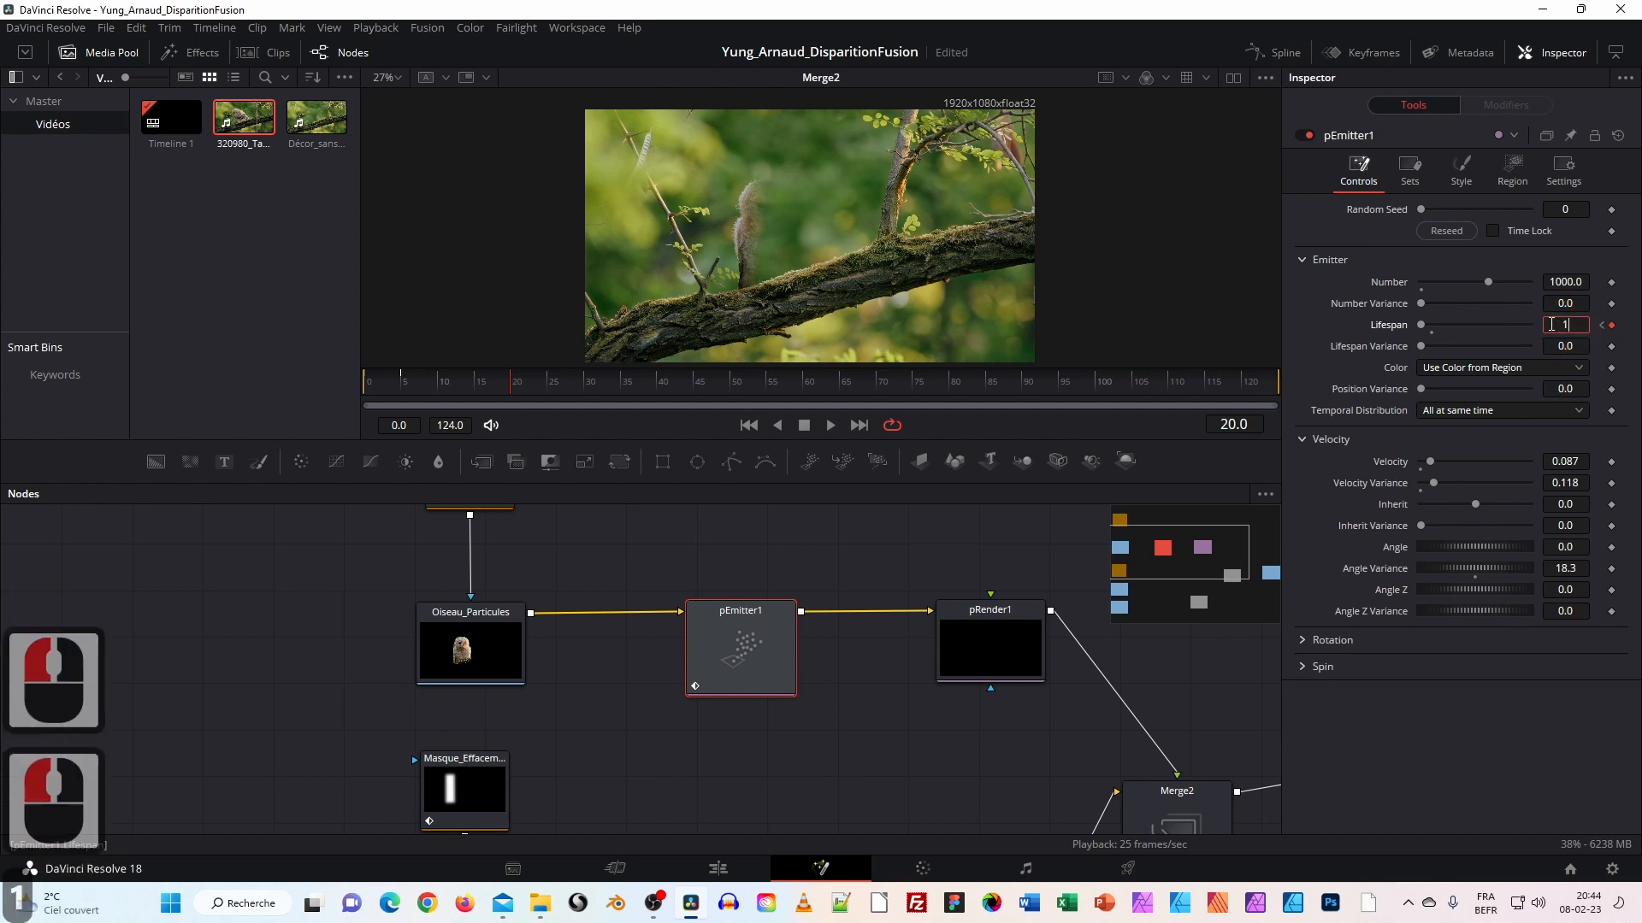
{"action": "type", "text": "00"}
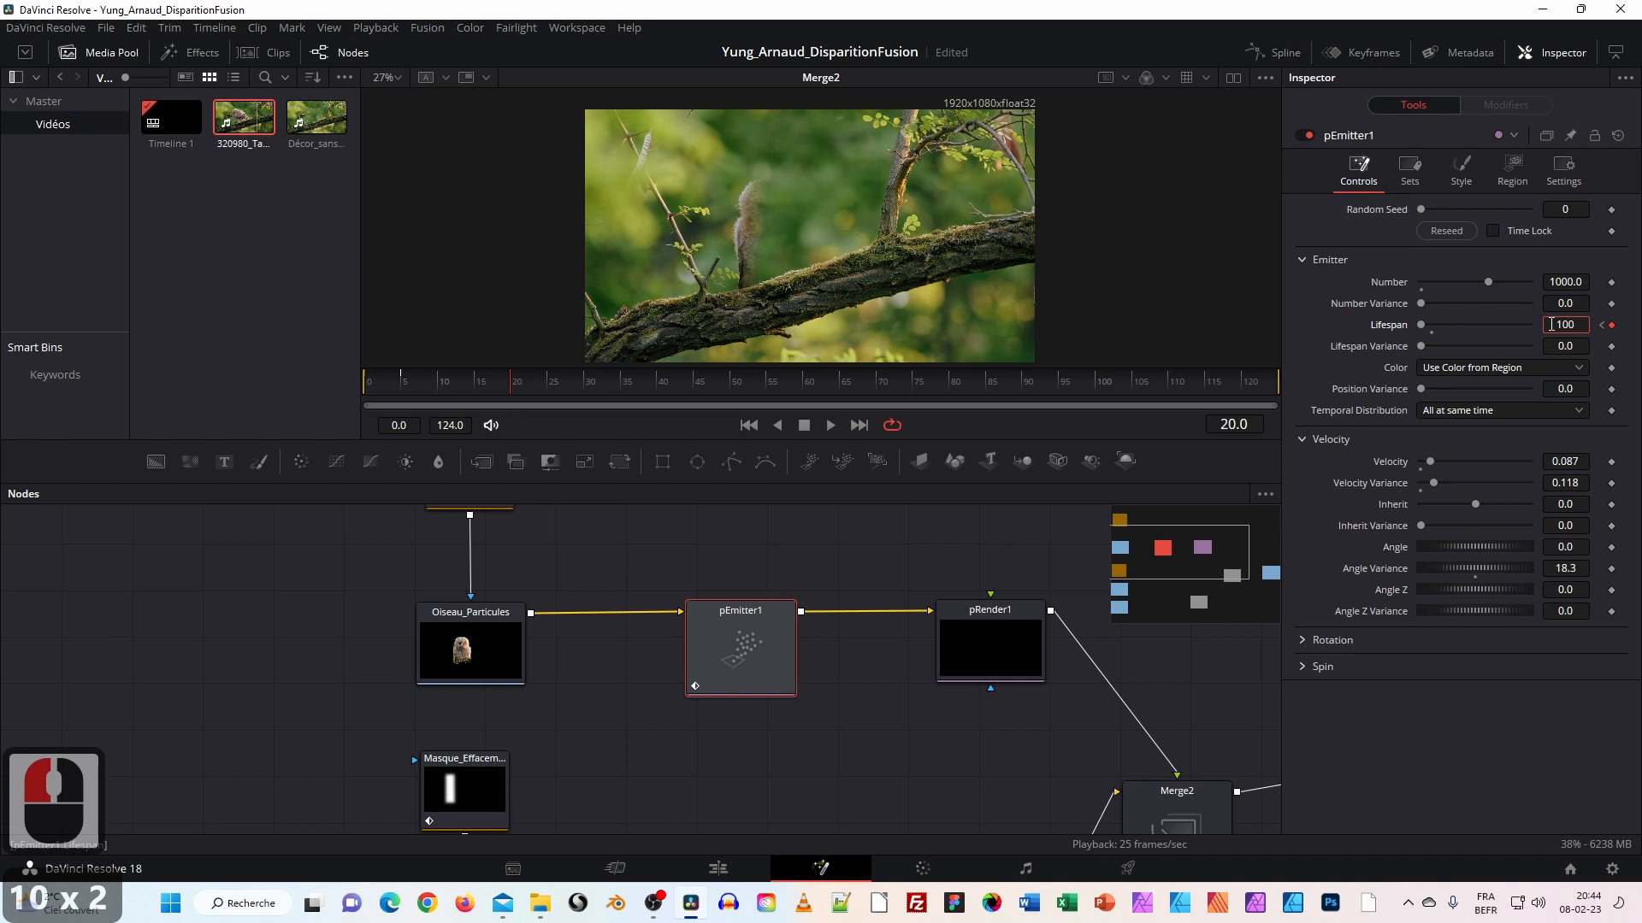
{"action": "key", "text": "Return"}
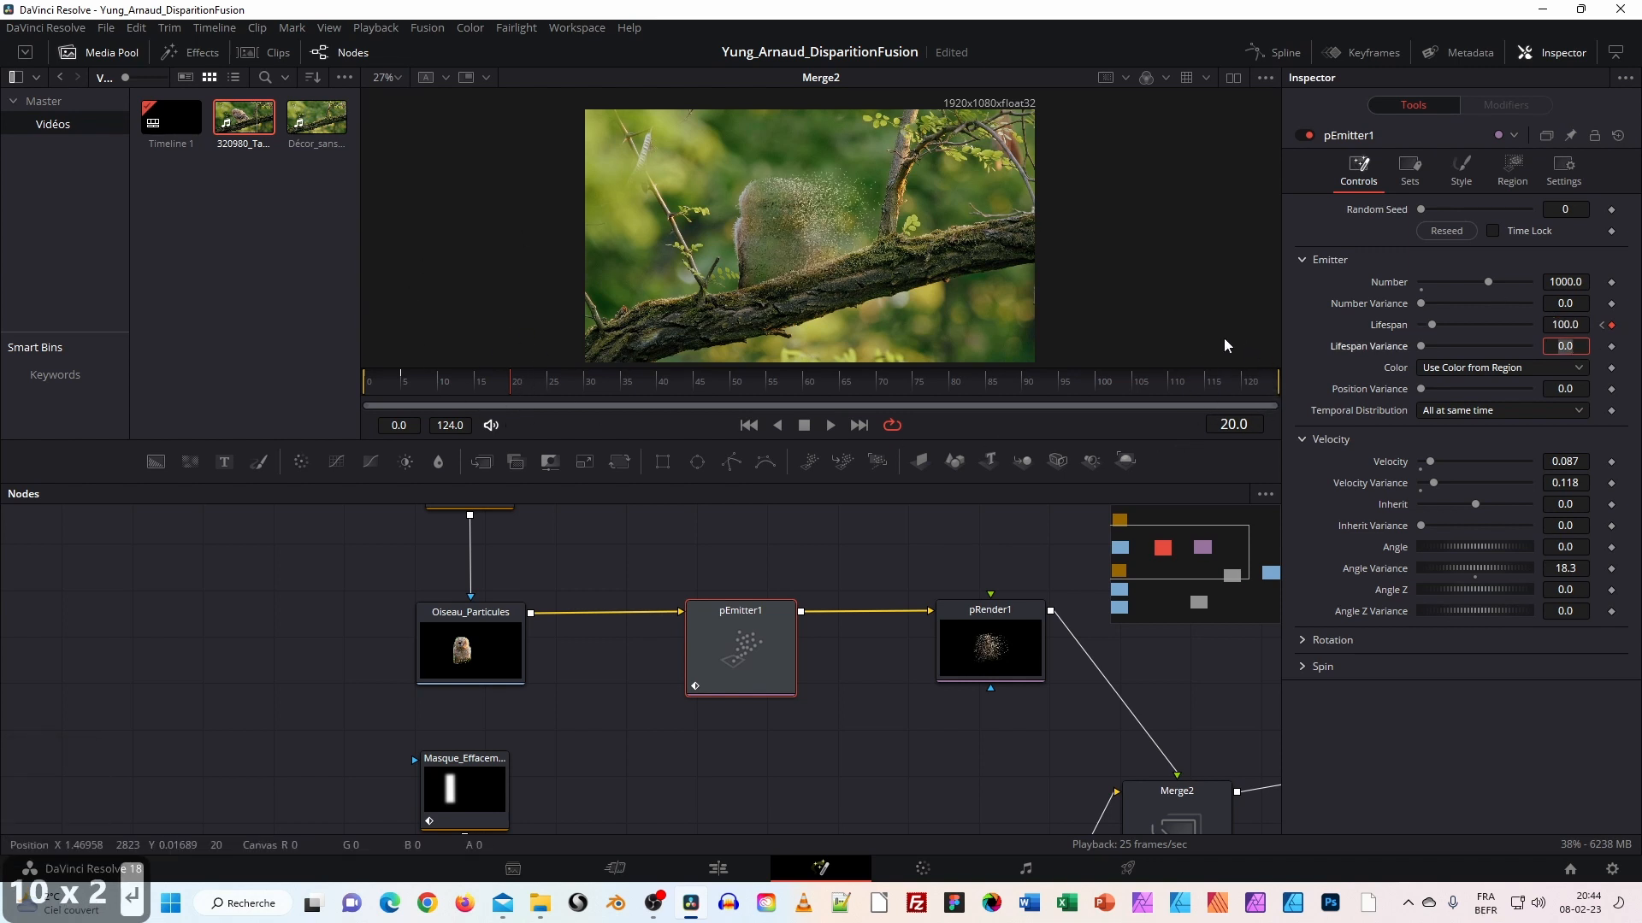
Rewind to frame 0 and play the particle dissolve through about frame 55.
{"action": "left_click_drag", "start_coordinate": [506, 388], "coordinate": [366, 383]}
{"action": "left_click", "coordinate": [366, 383]}
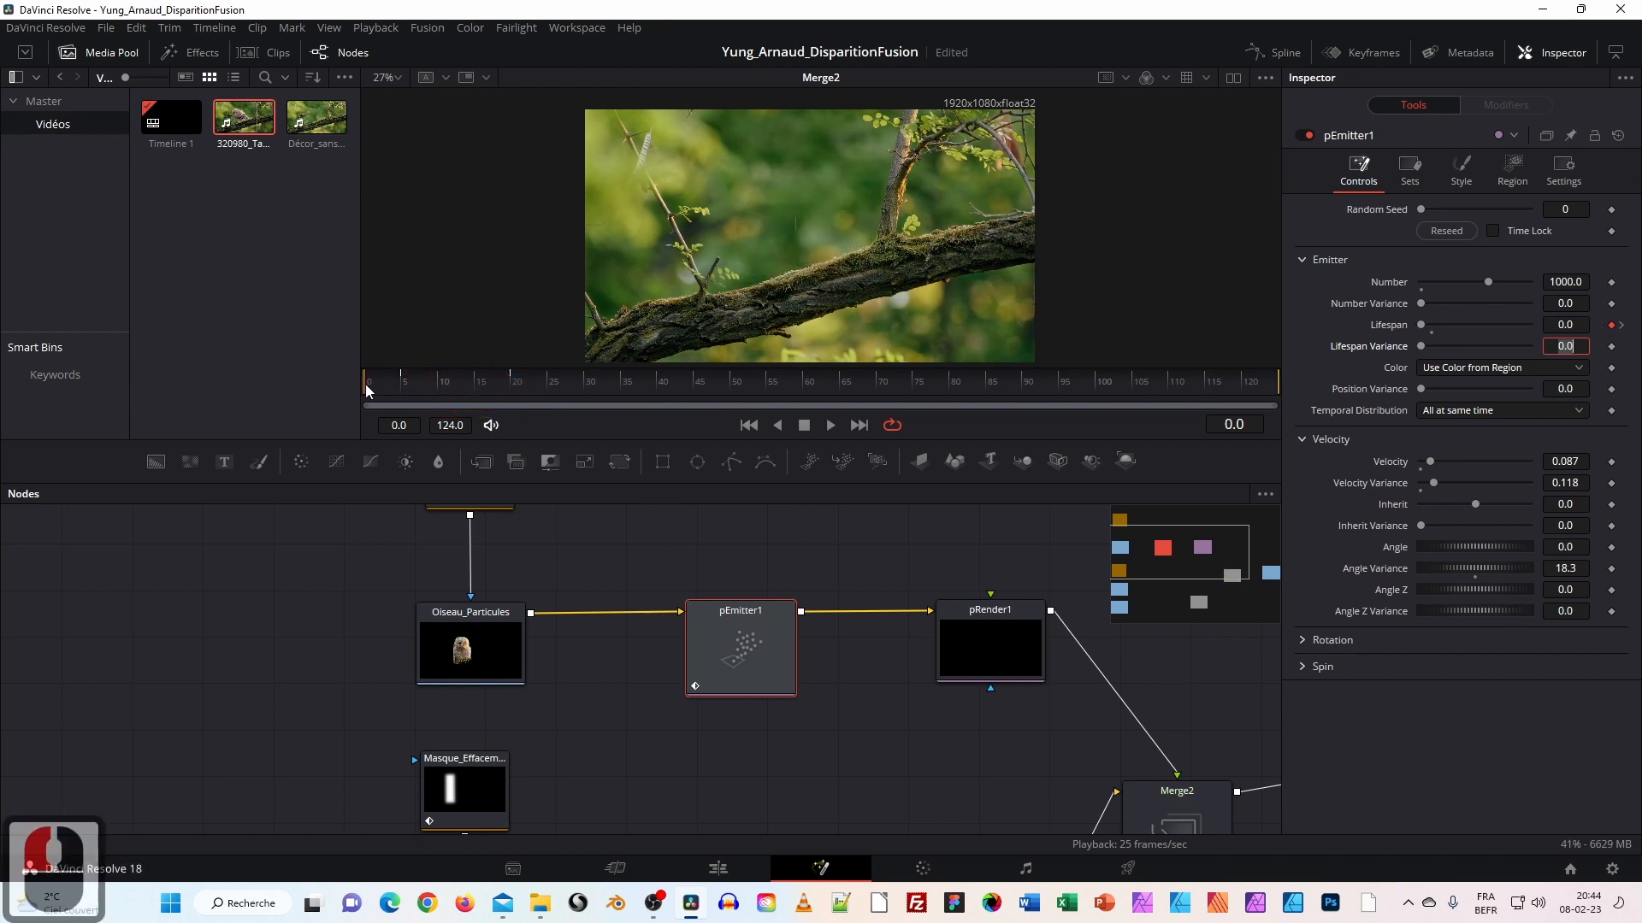
{"action": "key", "text": "BackSpace"}
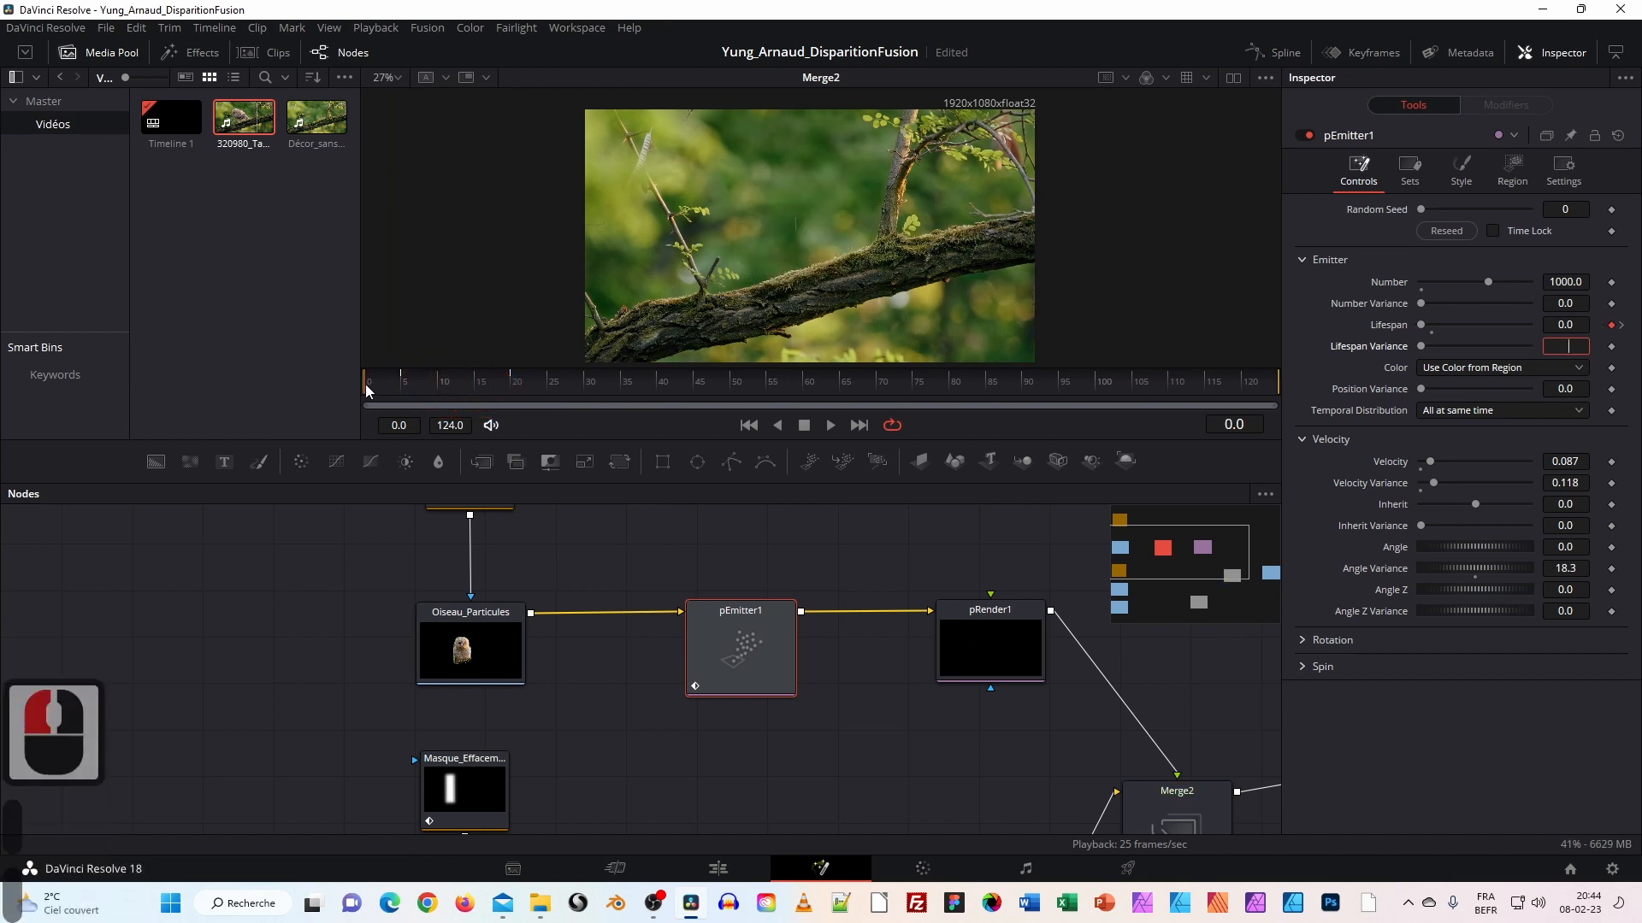
{"action": "left_click", "coordinate": [830, 425]}
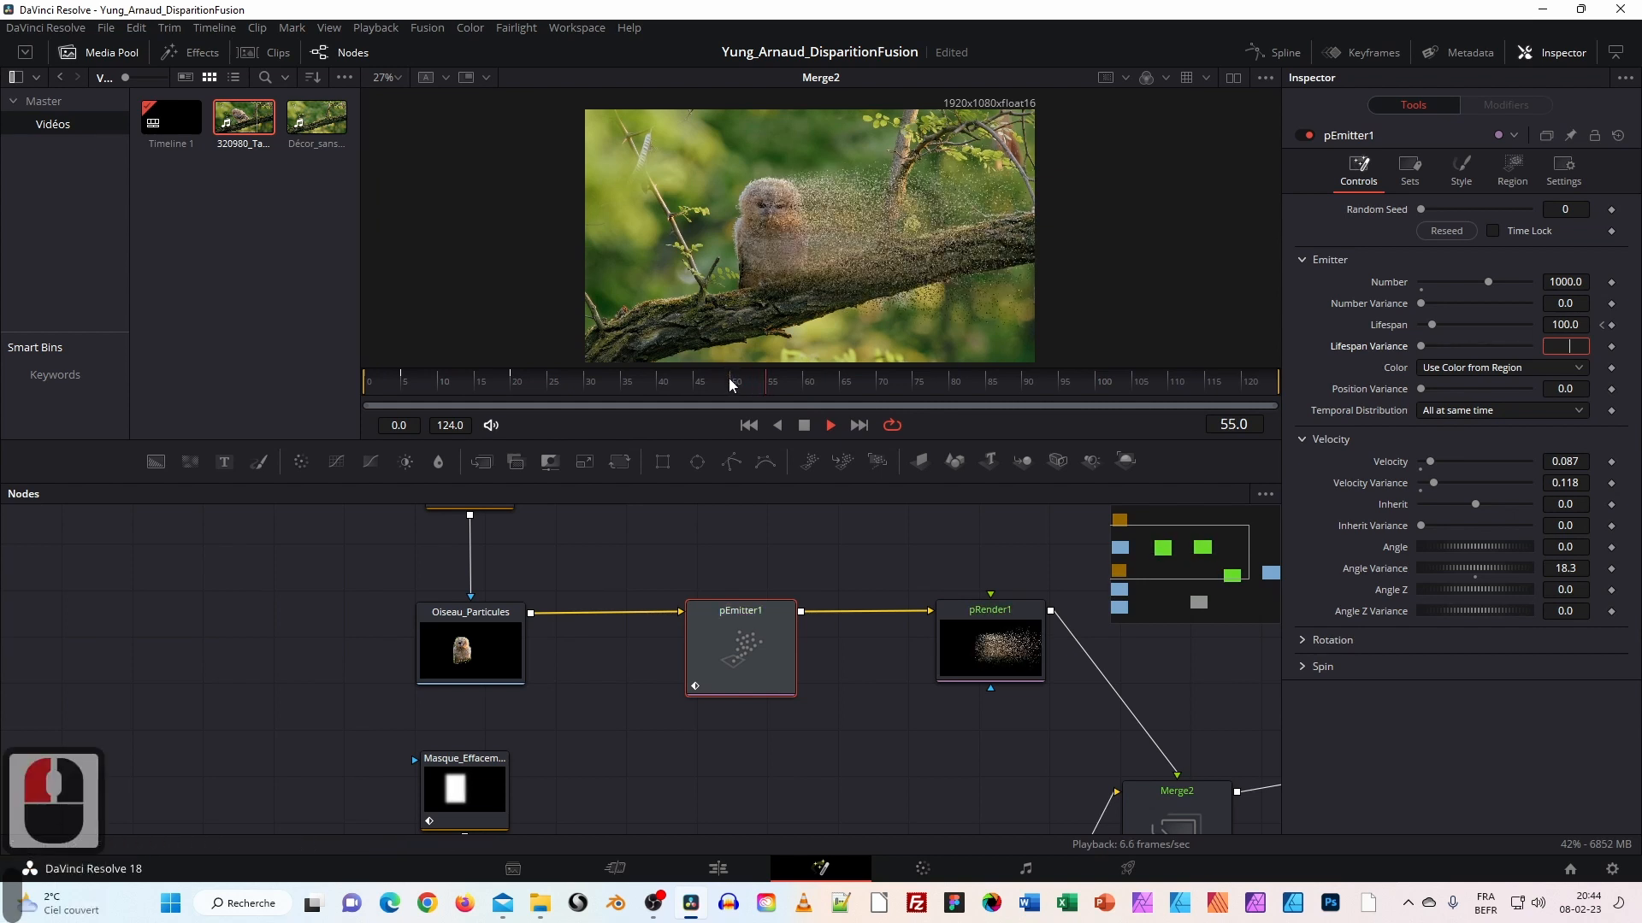
{"action": "left_click", "coordinate": [803, 425]}
{"action": "left_click_drag", "start_coordinate": [809, 380], "coordinate": [613, 393]}
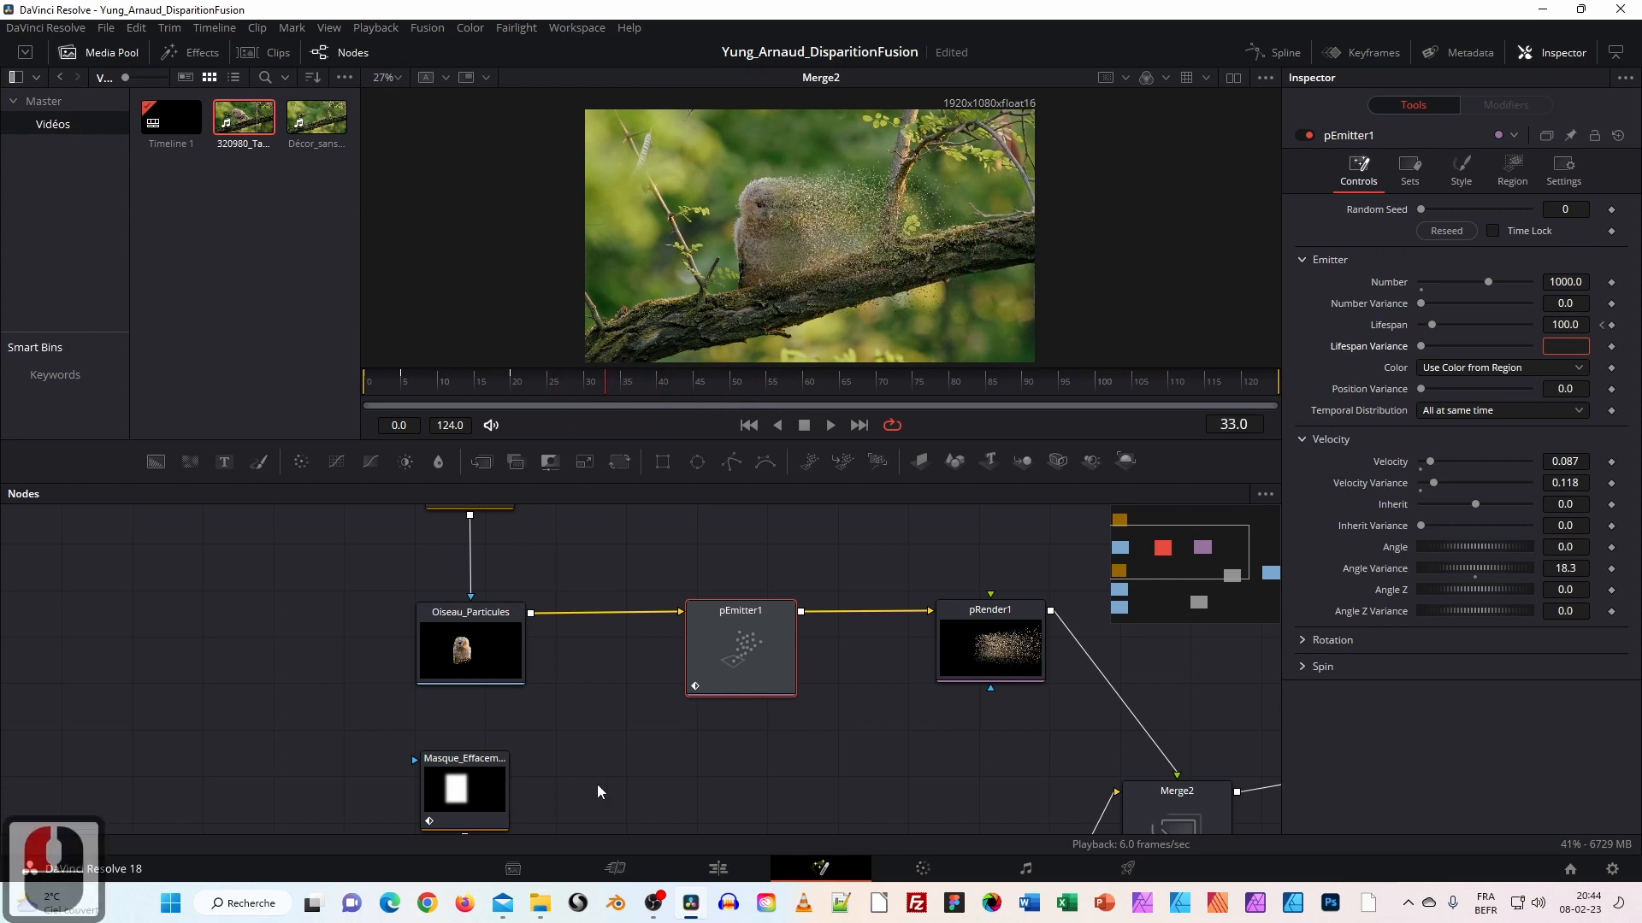
Switch to the dual-pane viewer and pan the node graph to Oiseau_Effacement and Merge1.
{"action": "left_click", "coordinate": [1237, 79]}
{"action": "left_click", "coordinate": [1237, 78]}
{"action": "left_click", "coordinate": [1239, 79]}
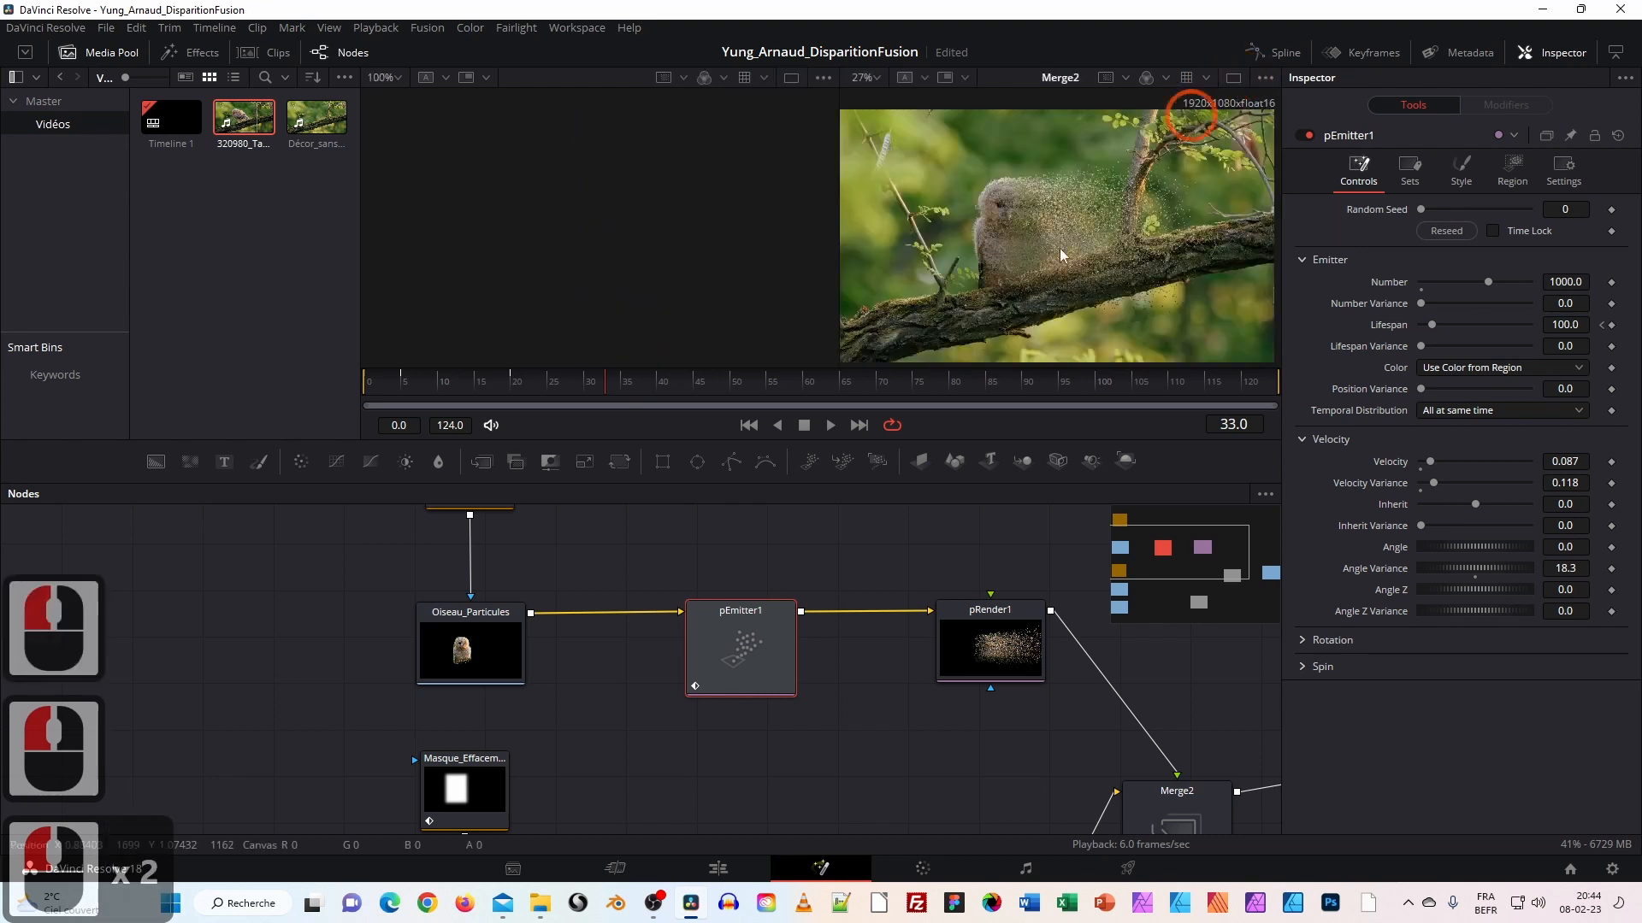
{"action": "left_click_drag", "start_coordinate": [554, 770], "coordinate": [464, 594]}
Show Oiseau_Effacement in the left viewer and keyframe pEmitter1's Lifespan at 100 on frame 40.
{"action": "double_click", "coordinate": [383, 749]}
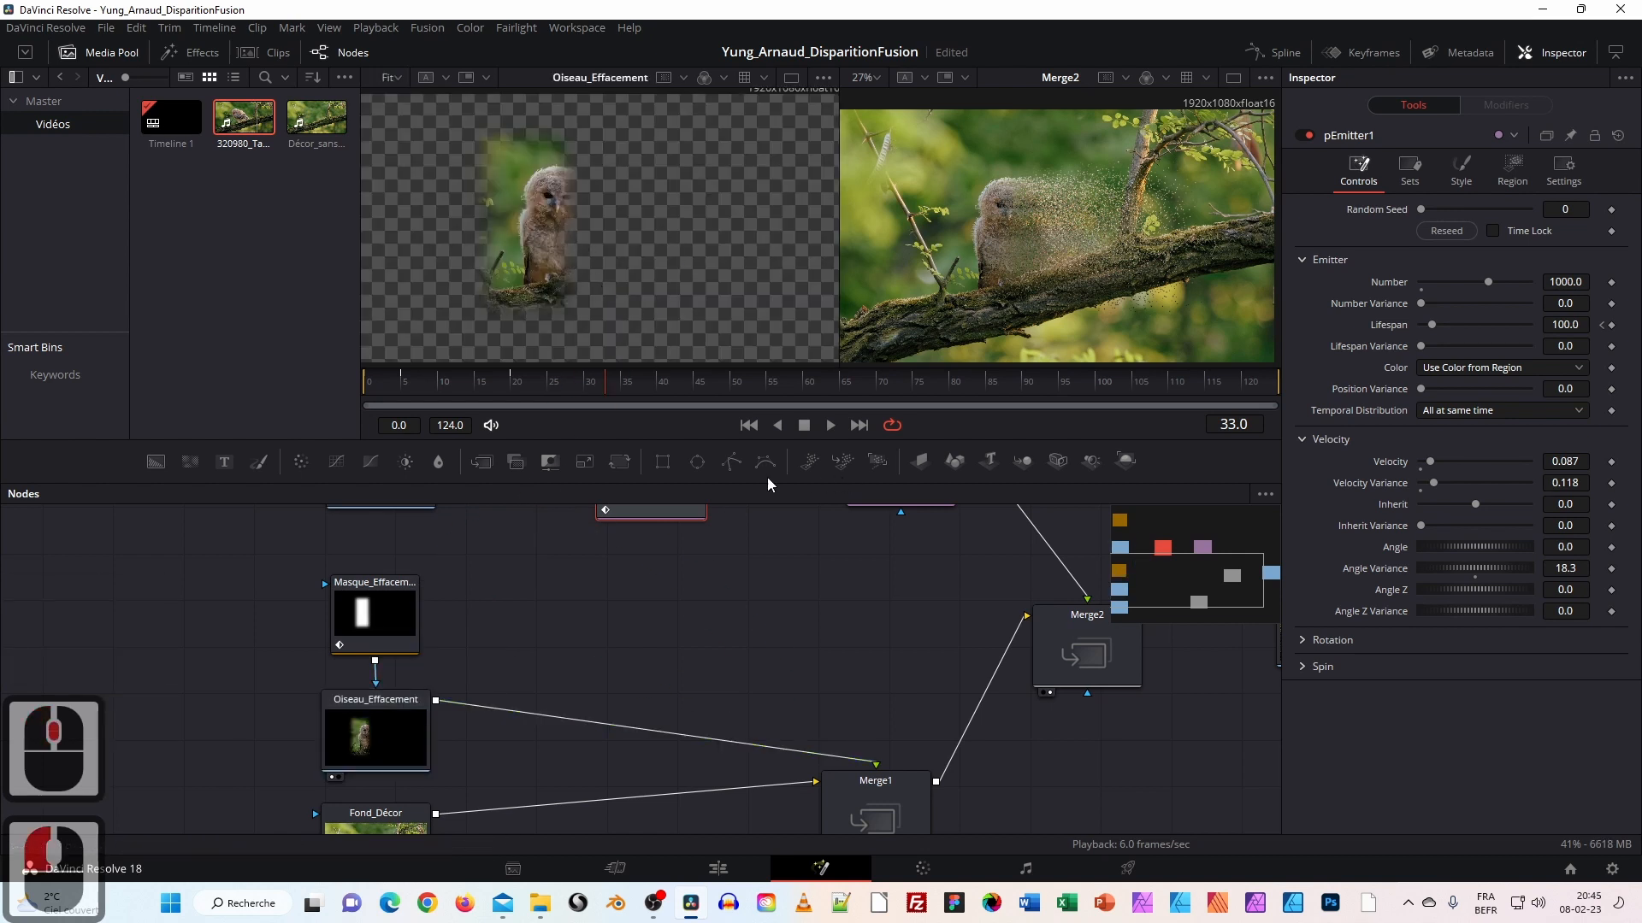
{"action": "left_click_drag", "start_coordinate": [603, 381], "coordinate": [657, 392]}
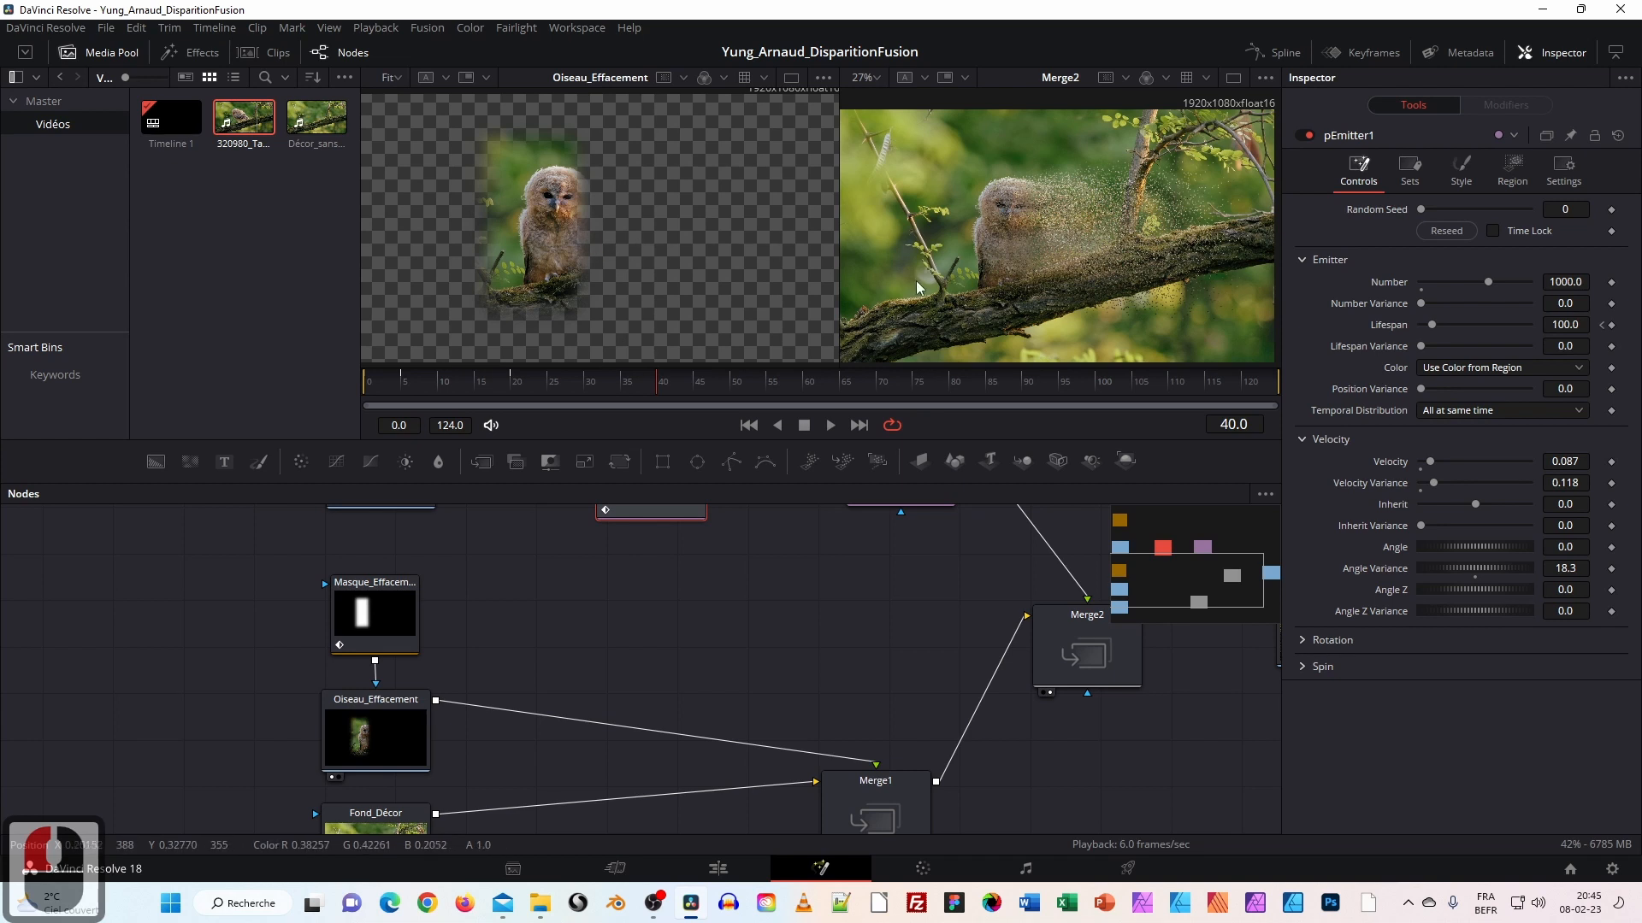
{"action": "left_click", "coordinate": [1611, 326]}
{"action": "mouse_move", "coordinate": [660, 387]}
{"action": "left_mouse_down"}
{"action": "mouse_move", "coordinate": [501, 382]}
{"action": "mouse_move", "coordinate": [733, 387]}
{"action": "mouse_move", "coordinate": [655, 388]}
{"action": "mouse_move", "coordinate": [696, 394]}
{"action": "left_mouse_up"}
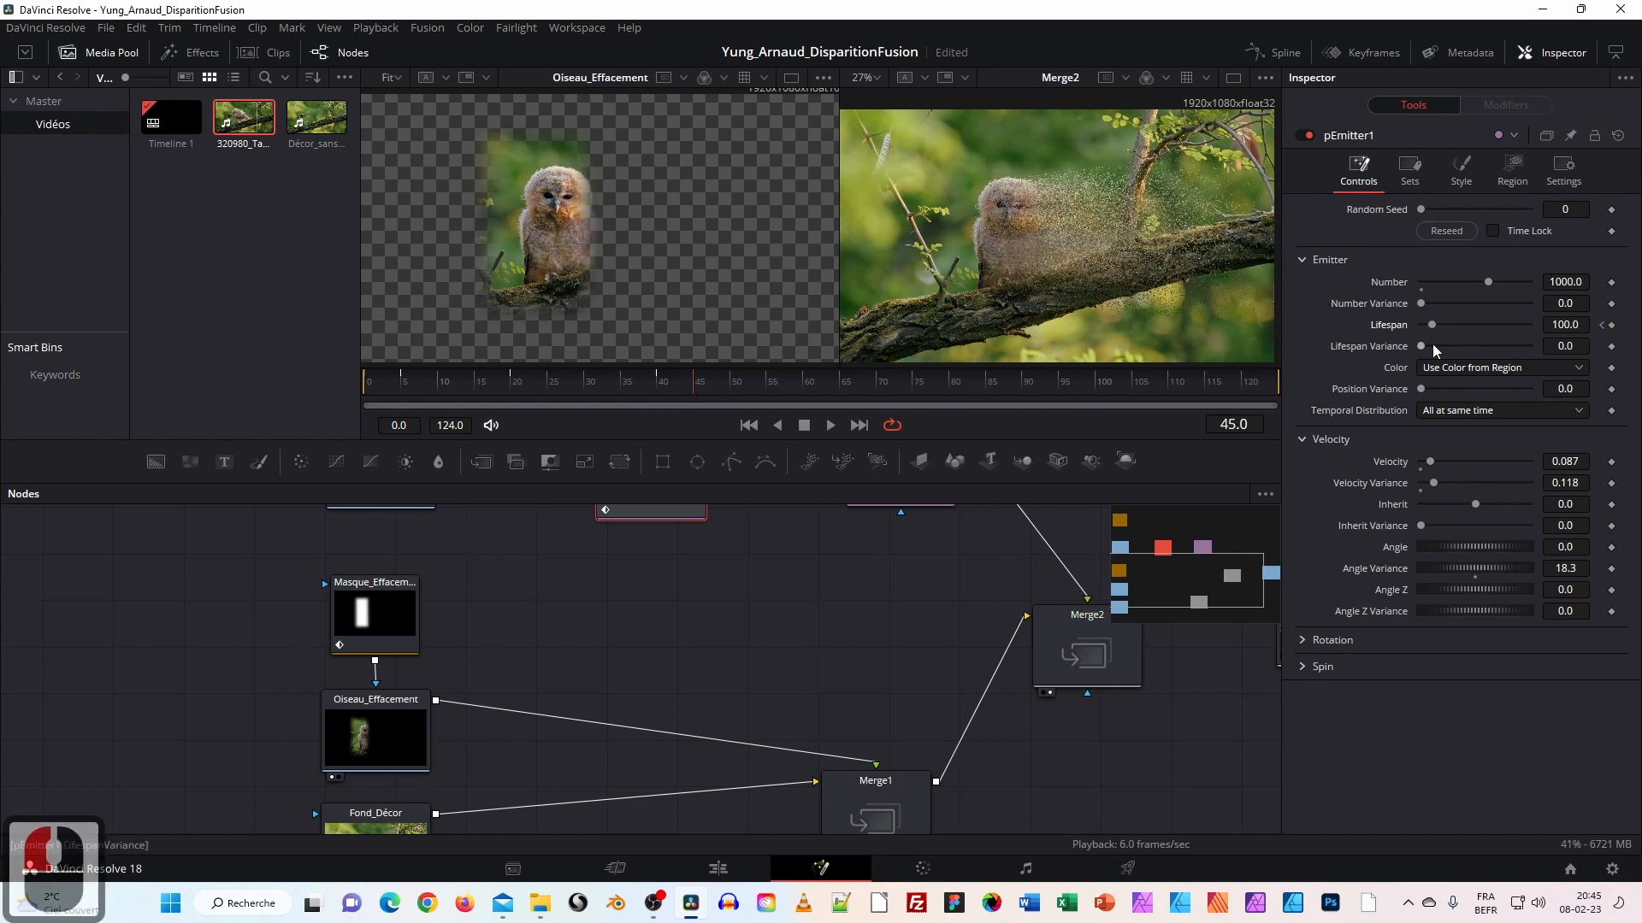
Keyframe Lifespan down to 0 at frame 45, then scrub back and play from the start.
{"action": "left_click", "coordinate": [1612, 326]}
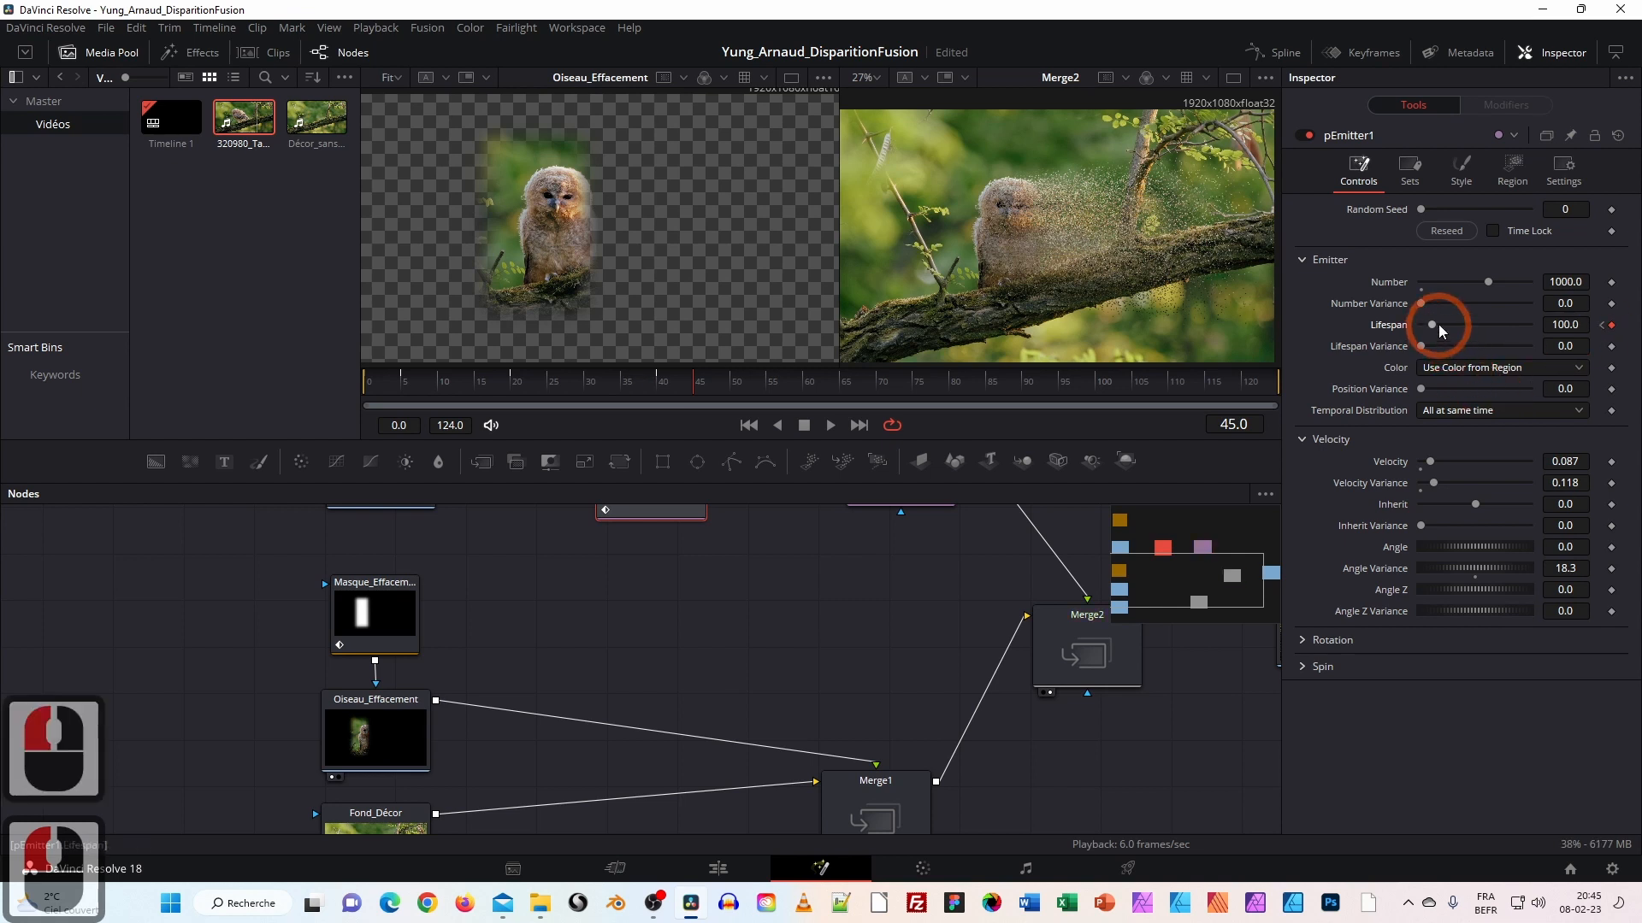
{"action": "left_click_drag", "start_coordinate": [1432, 328], "coordinate": [1415, 332]}
{"action": "left_click_drag", "start_coordinate": [698, 389], "coordinate": [361, 388]}
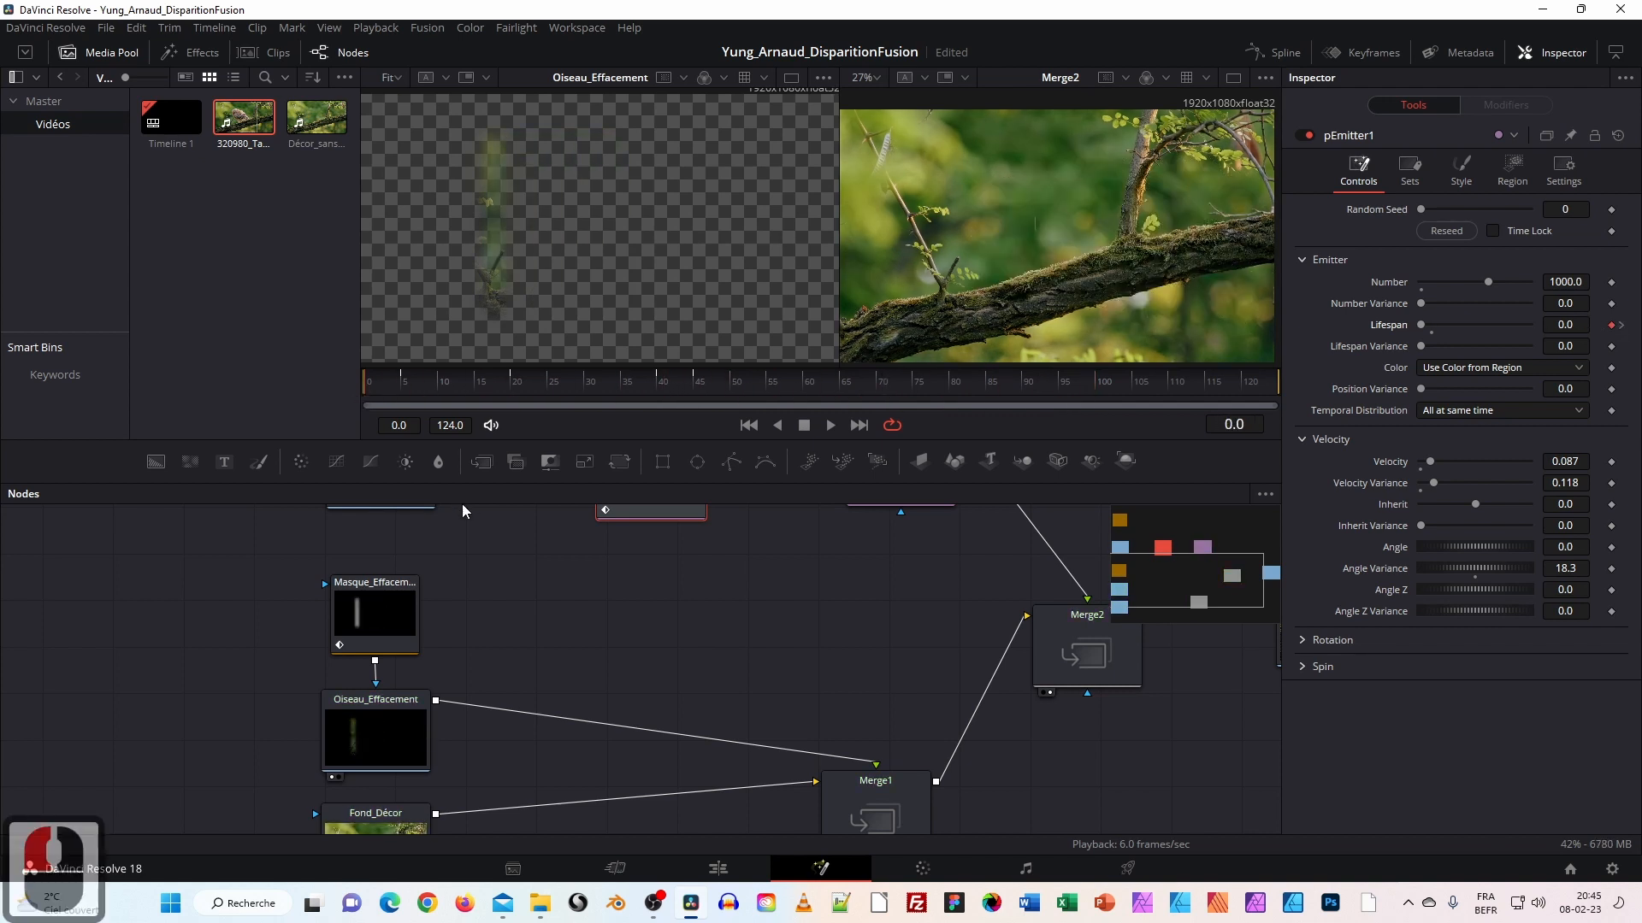
{"action": "left_click", "coordinate": [831, 425]}
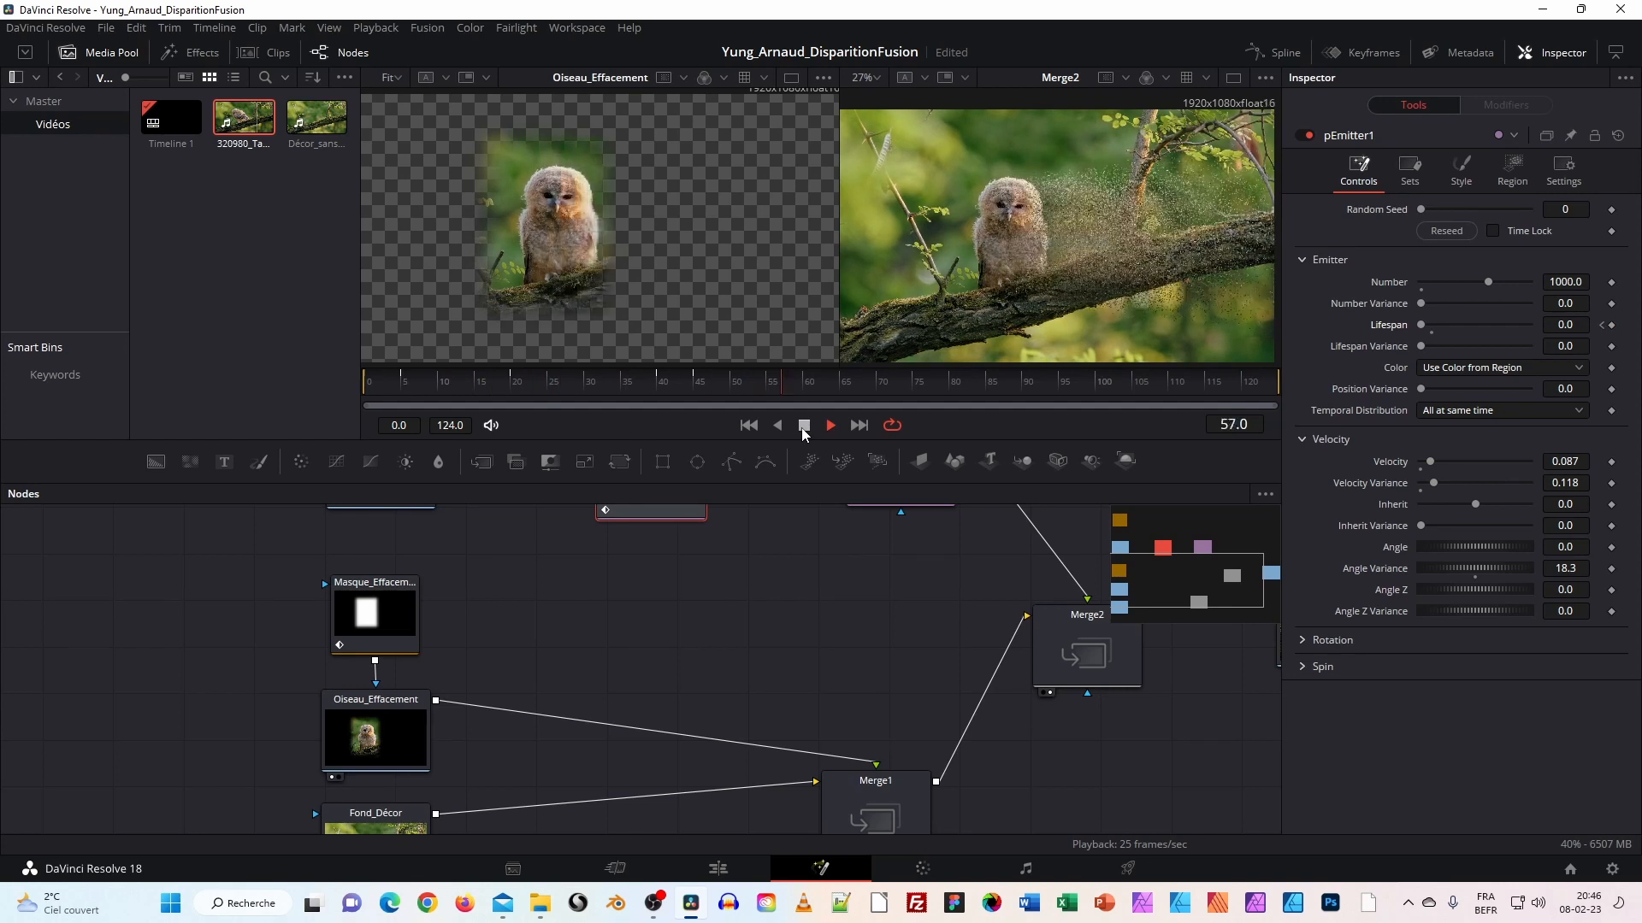
Raise pEmitter1's particle Number to 2000 and replay the denser dissolve from frame 0.
{"action": "left_click", "coordinate": [803, 427]}
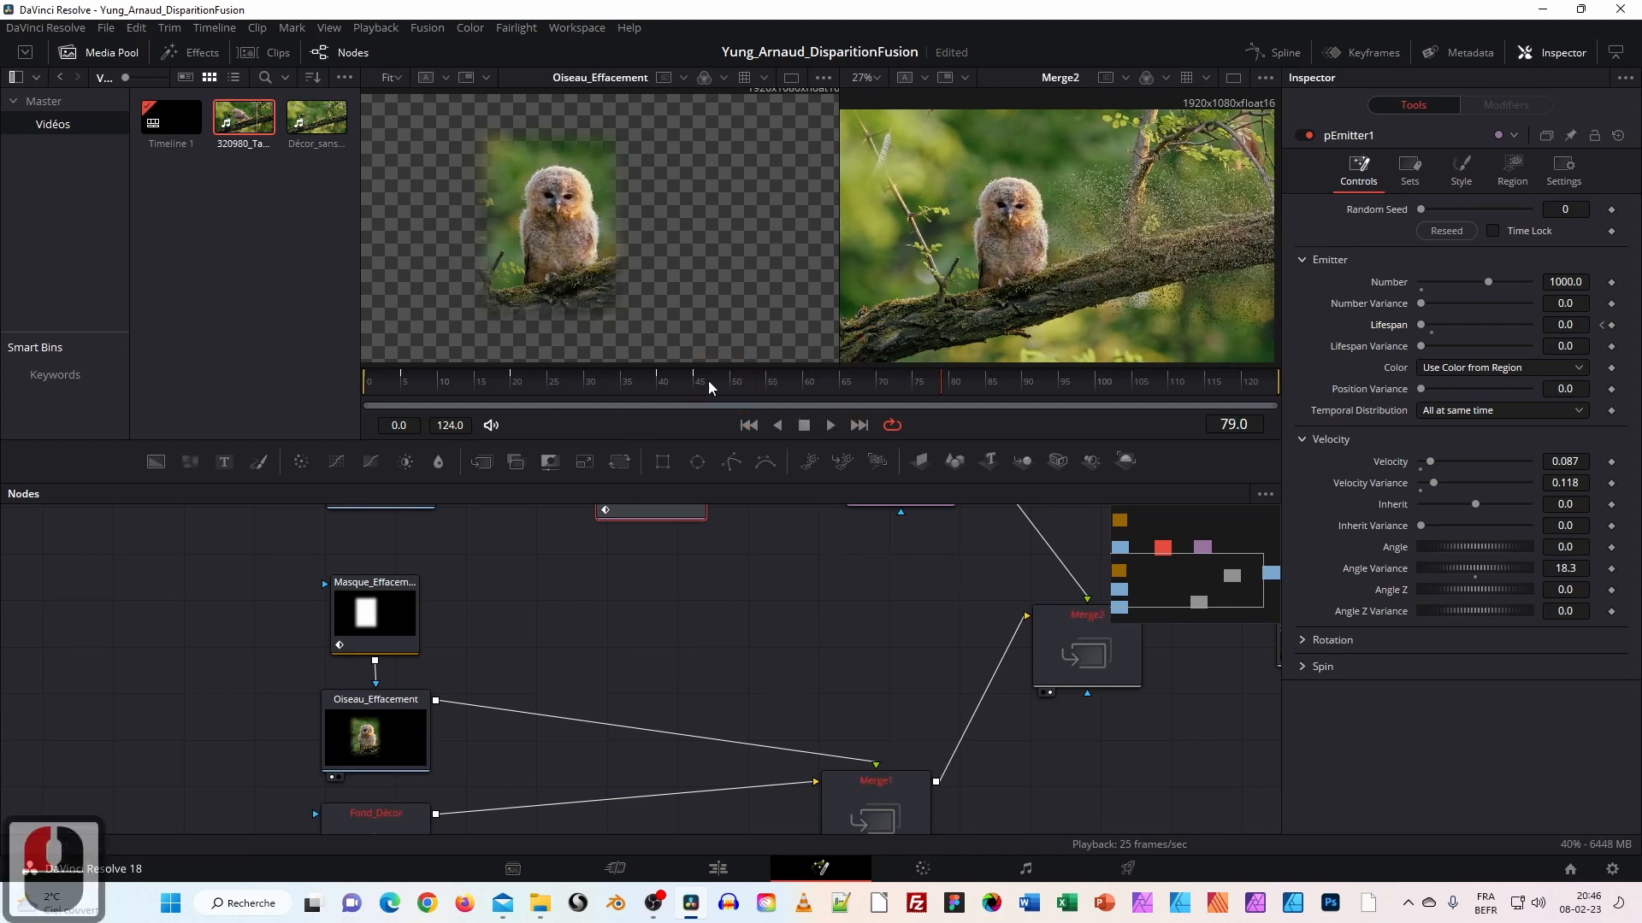
{"action": "left_click", "coordinate": [1582, 280]}
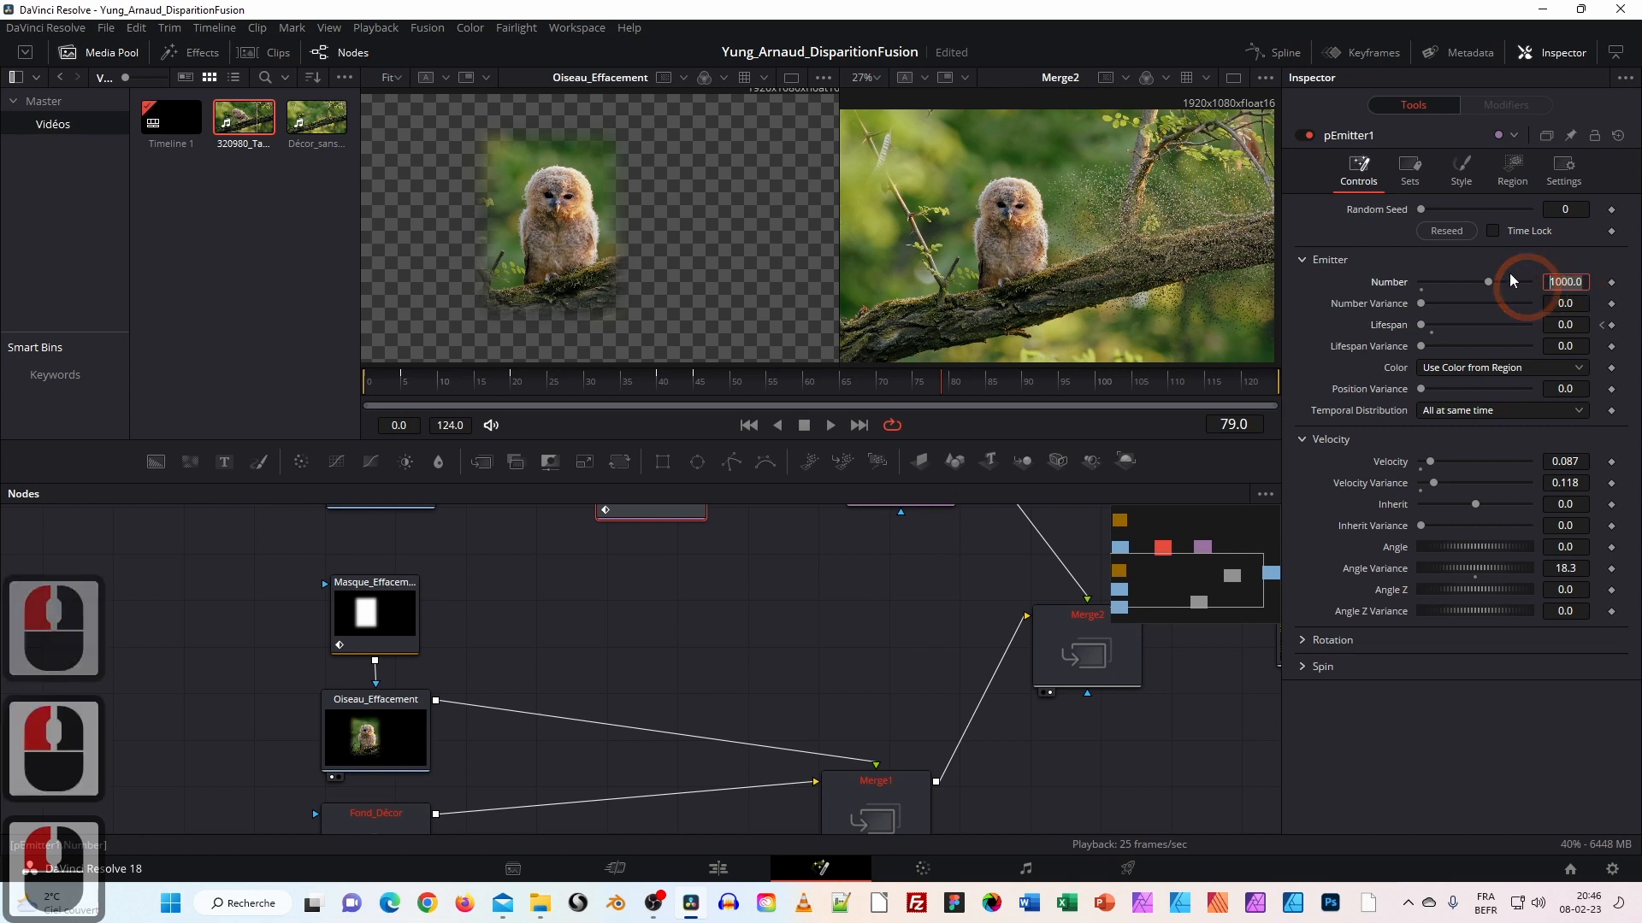
{"action": "type", "text": "2000"}
{"action": "key", "text": "Tab"}
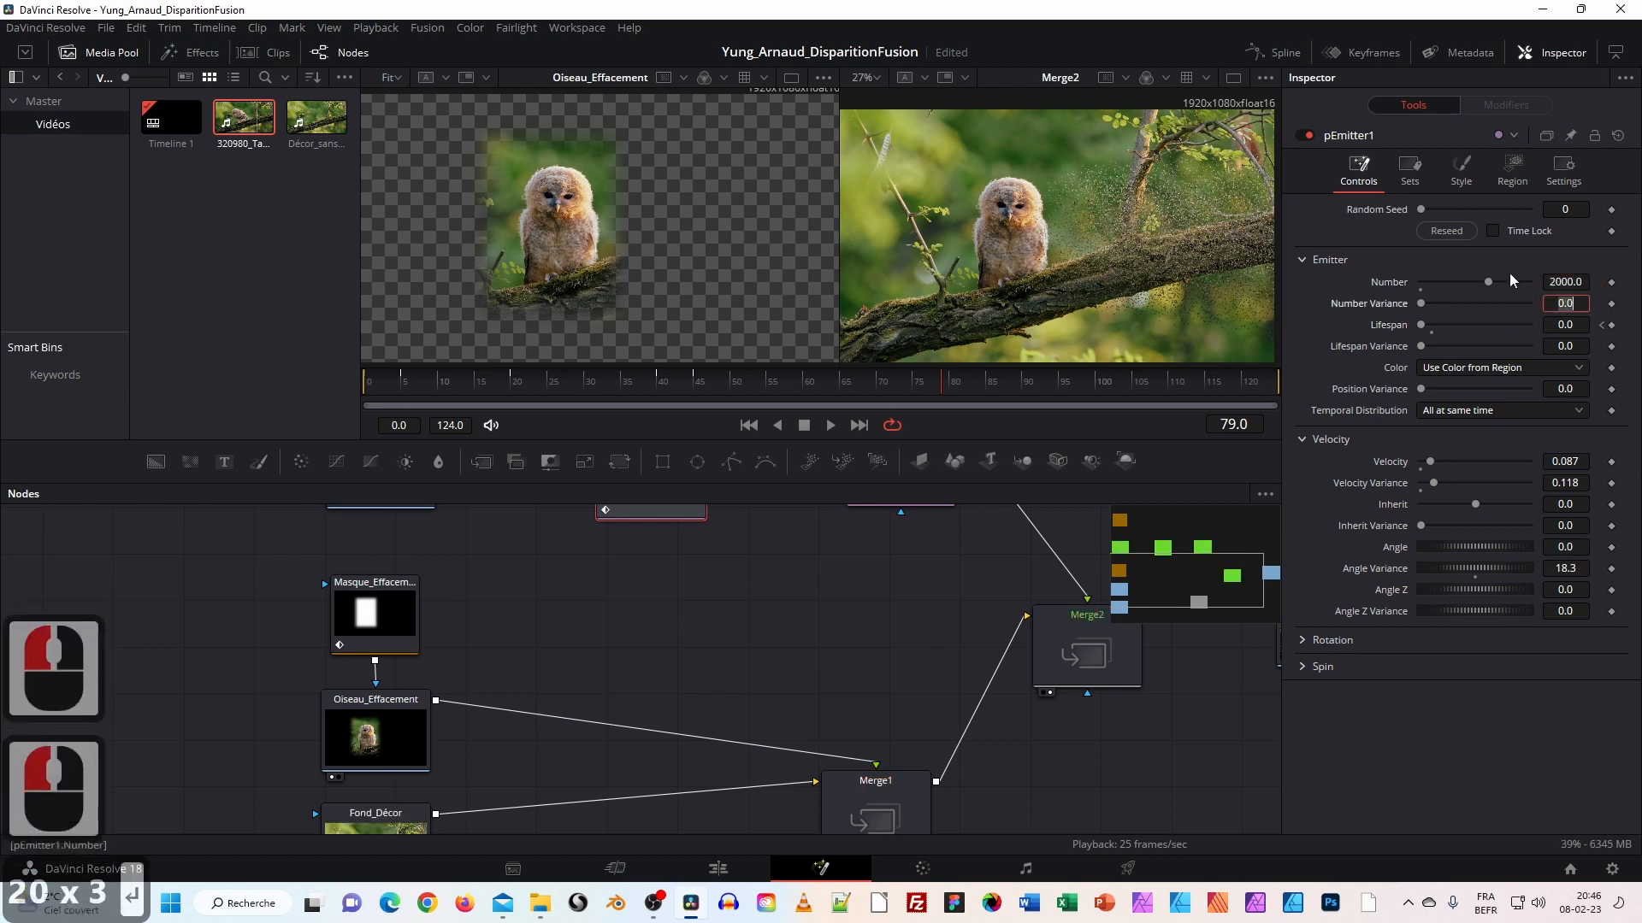
{"action": "left_click_drag", "start_coordinate": [535, 382], "coordinate": [366, 388]}
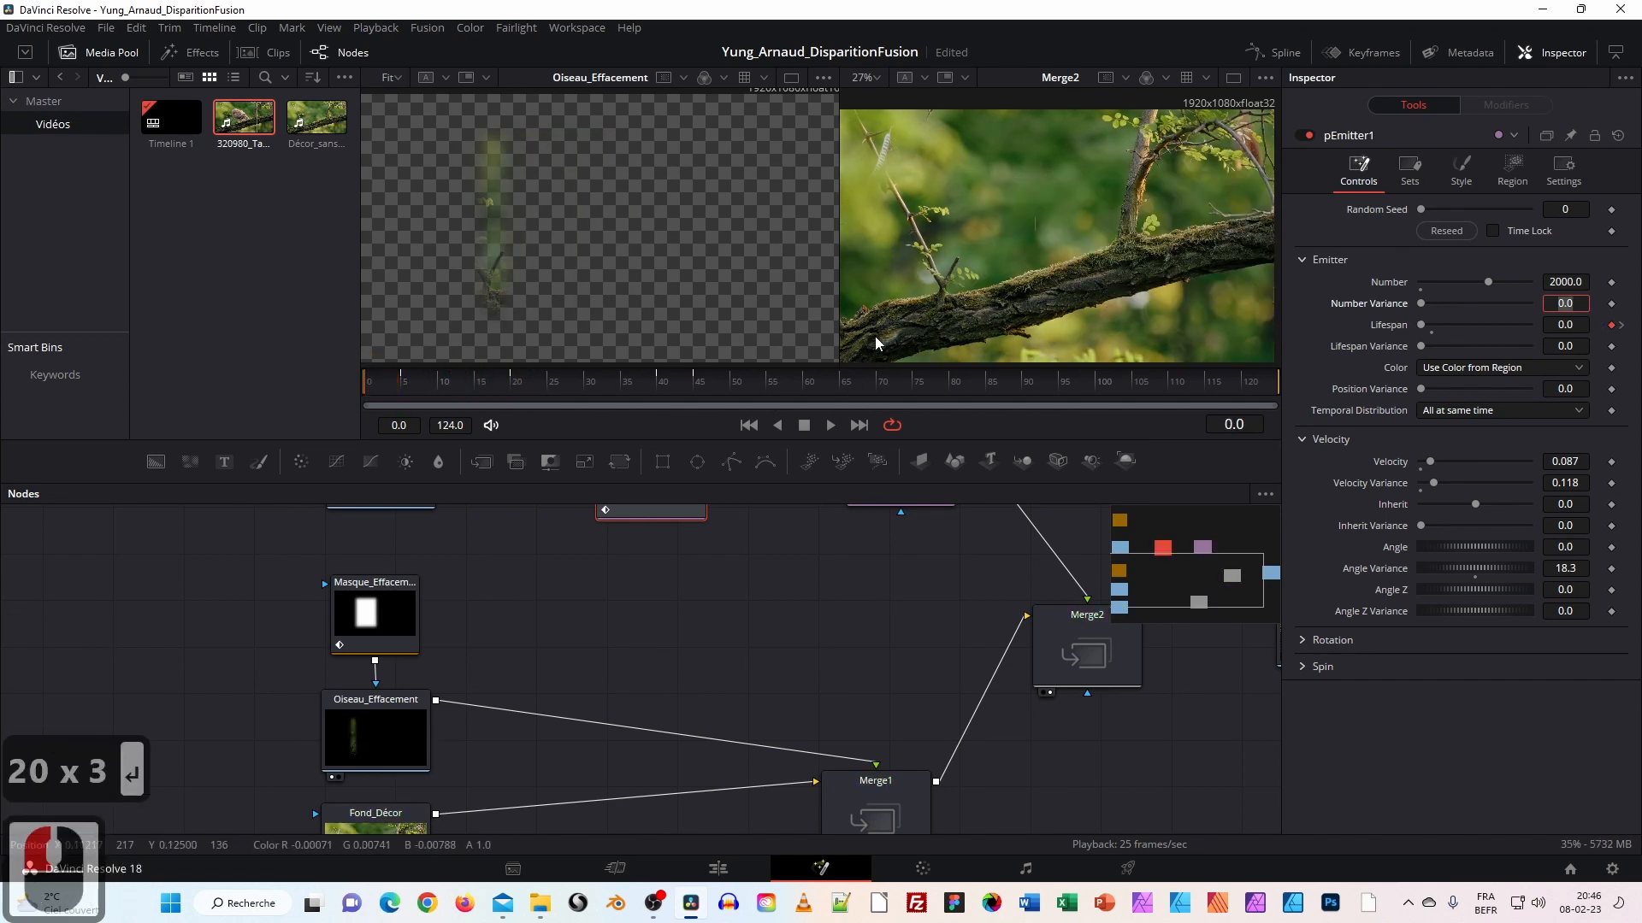
{"action": "left_click", "coordinate": [834, 425]}
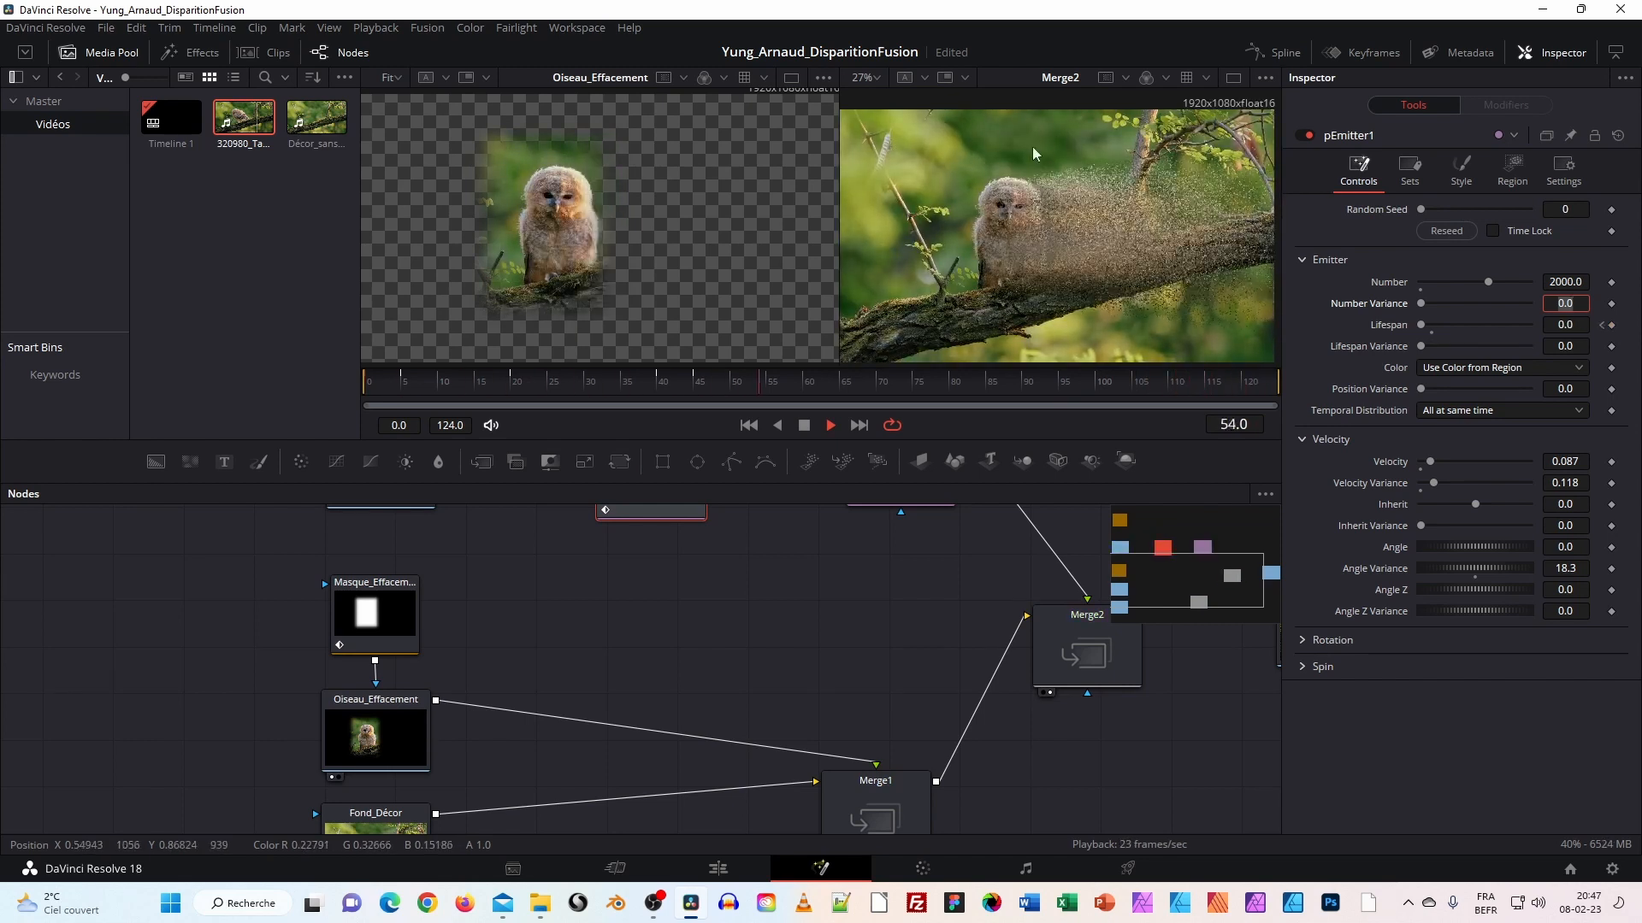
Stop playback at frame 107, zoom out the node graph and return to a single viewer.
{"action": "left_click", "coordinate": [804, 426]}
{"action": "left_click_drag", "start_coordinate": [761, 693], "coordinate": [603, 734]}
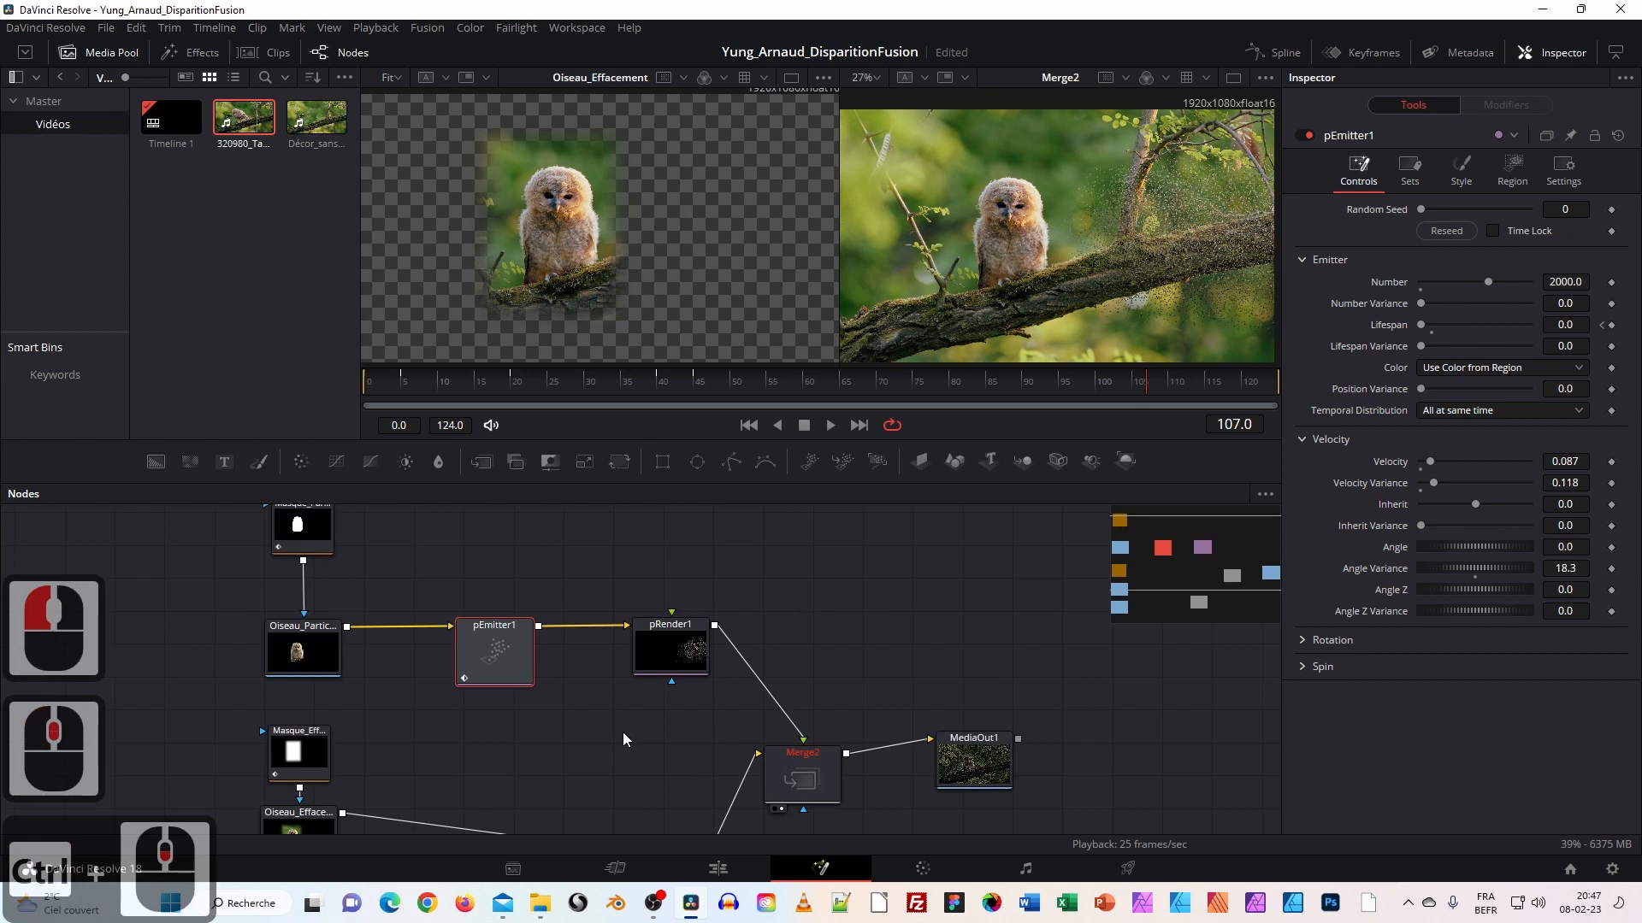
{"action": "scroll", "coordinate": [831, 670], "scroll_direction": "down", "scroll_amount": 2, "text": "ctrl"}
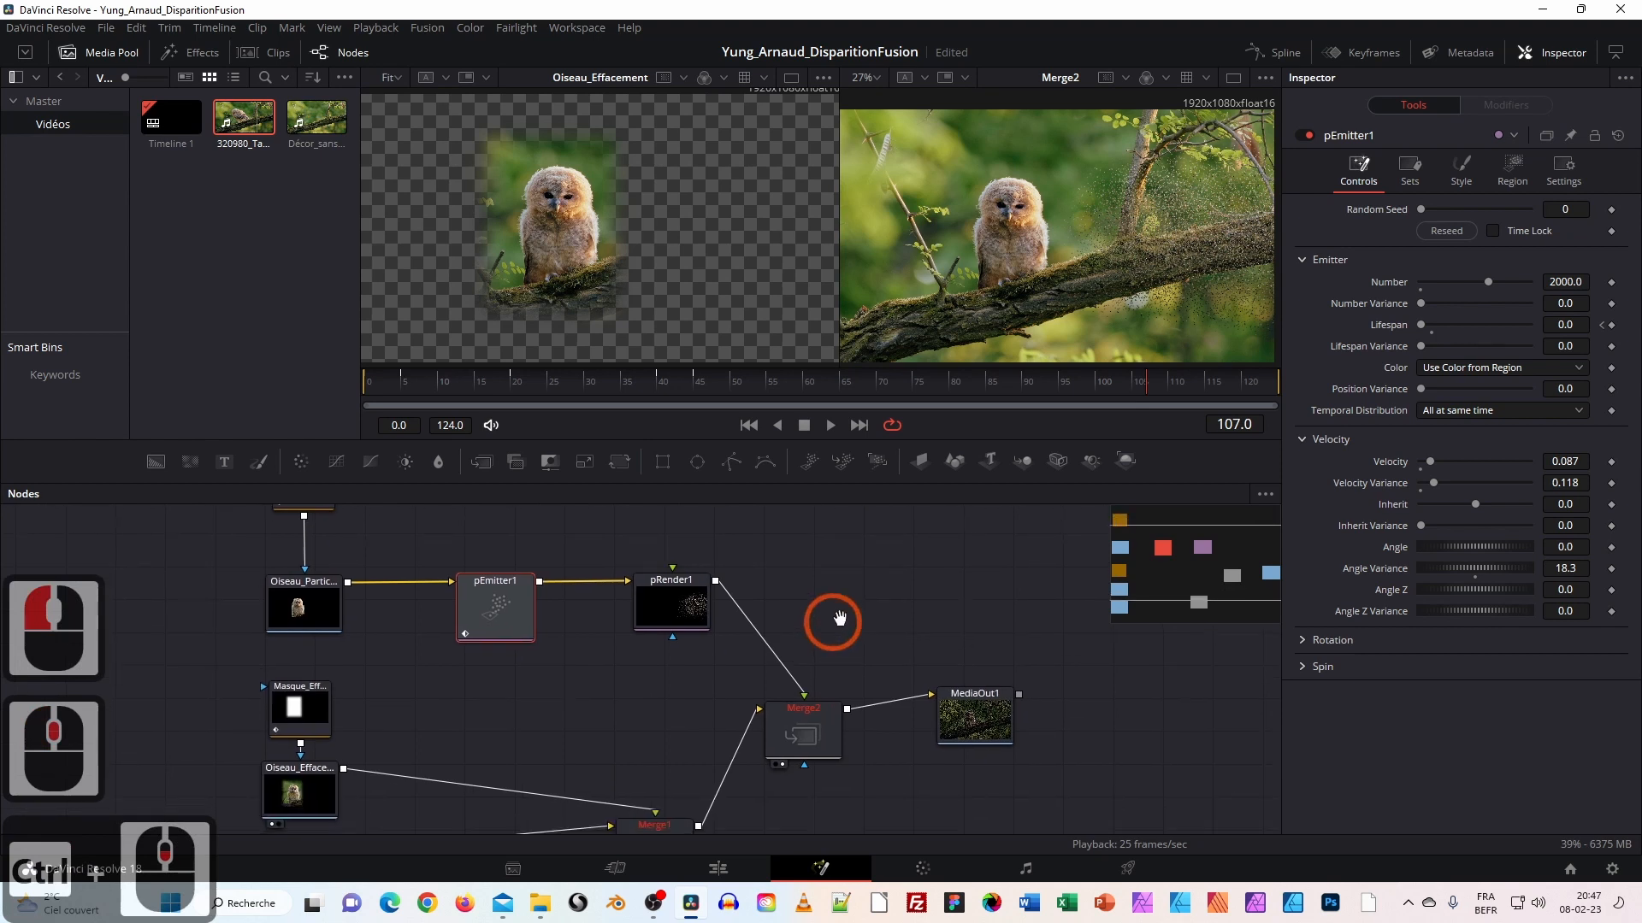
{"action": "left_click", "coordinate": [1233, 79]}
Move pRender1 right and pEmitter1 left and down to open a gap between them.
{"action": "left_click_drag", "start_coordinate": [806, 549], "coordinate": [925, 633]}
{"action": "left_click", "coordinate": [818, 693]}
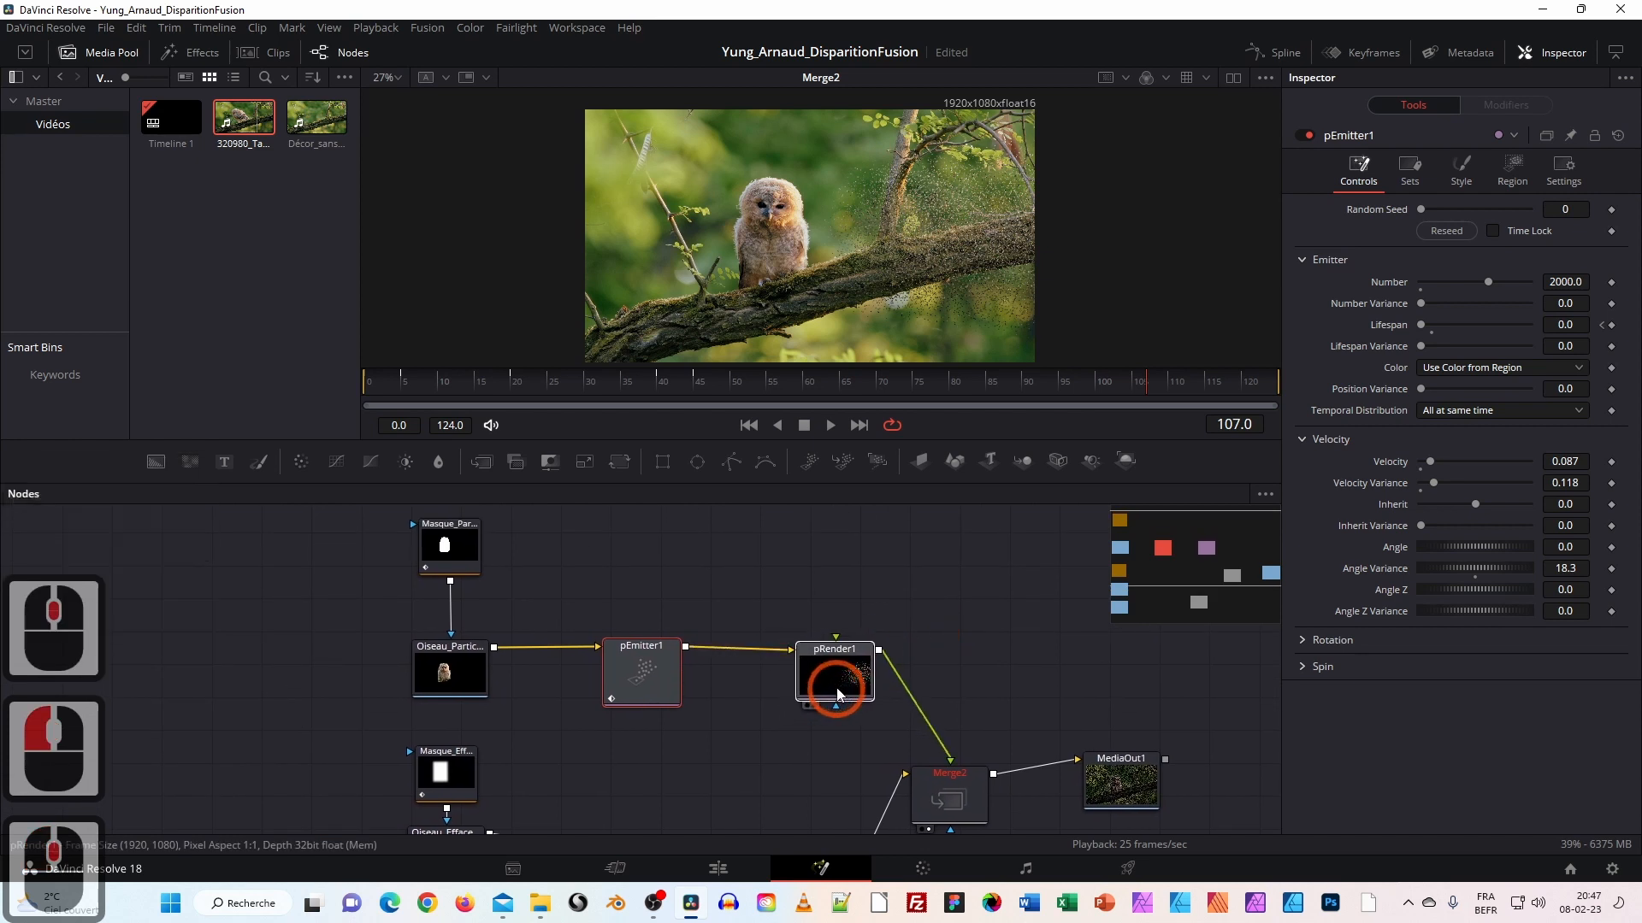
{"action": "left_click_drag", "start_coordinate": [602, 670], "coordinate": [607, 677]}
{"action": "left_click_drag", "start_coordinate": [809, 657], "coordinate": [840, 654]}
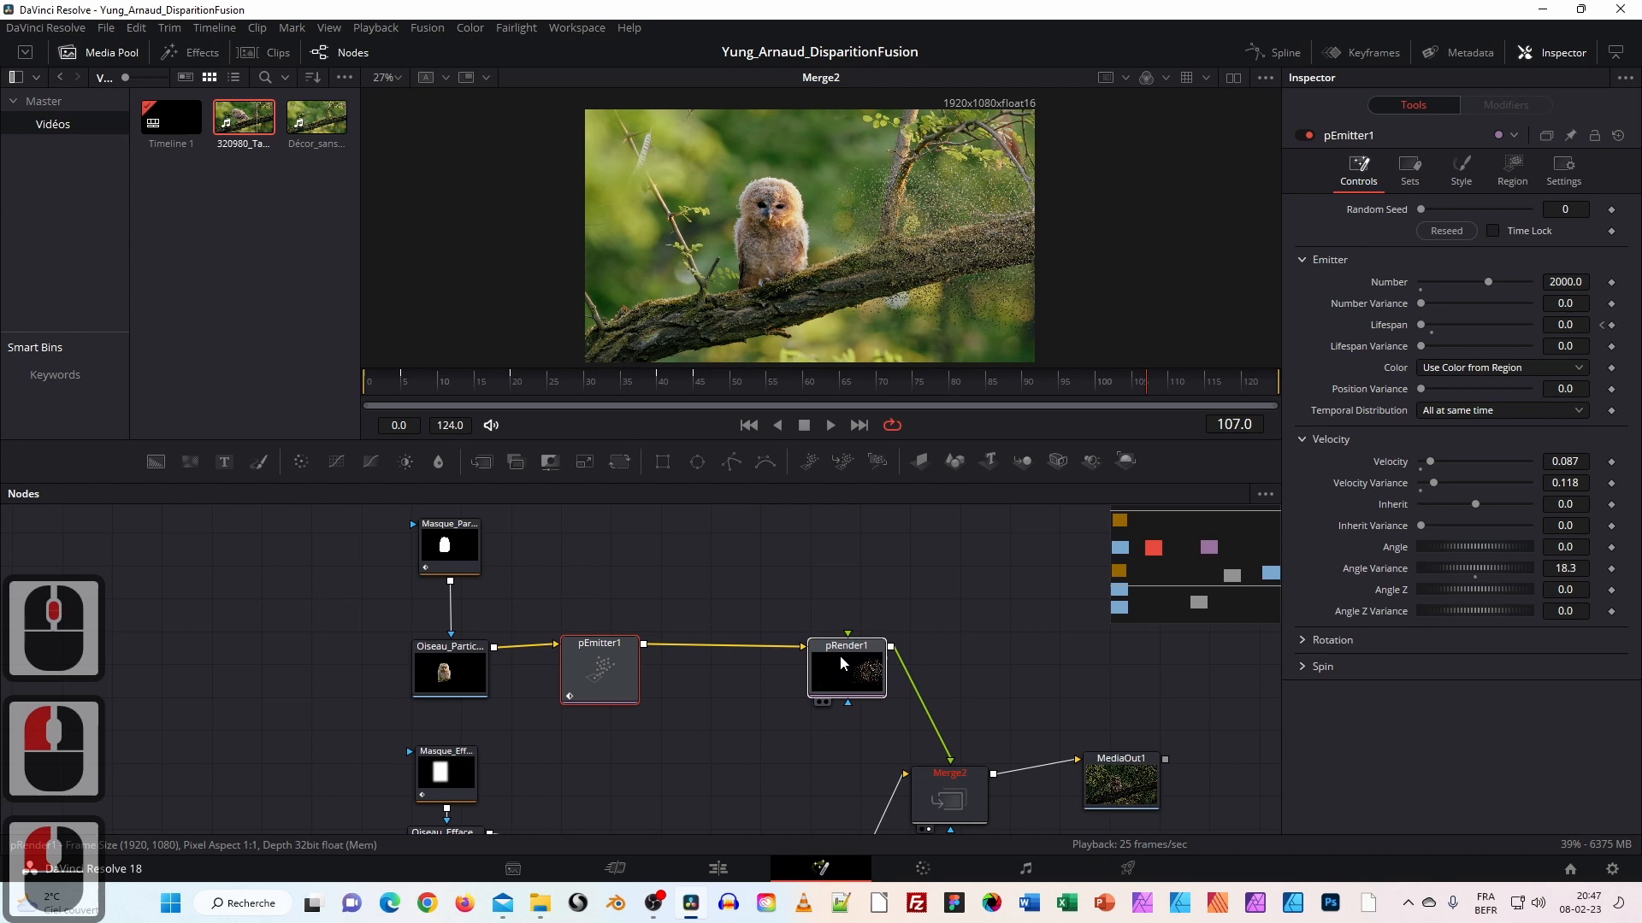
{"action": "left_click_drag", "start_coordinate": [578, 659], "coordinate": [566, 665]}
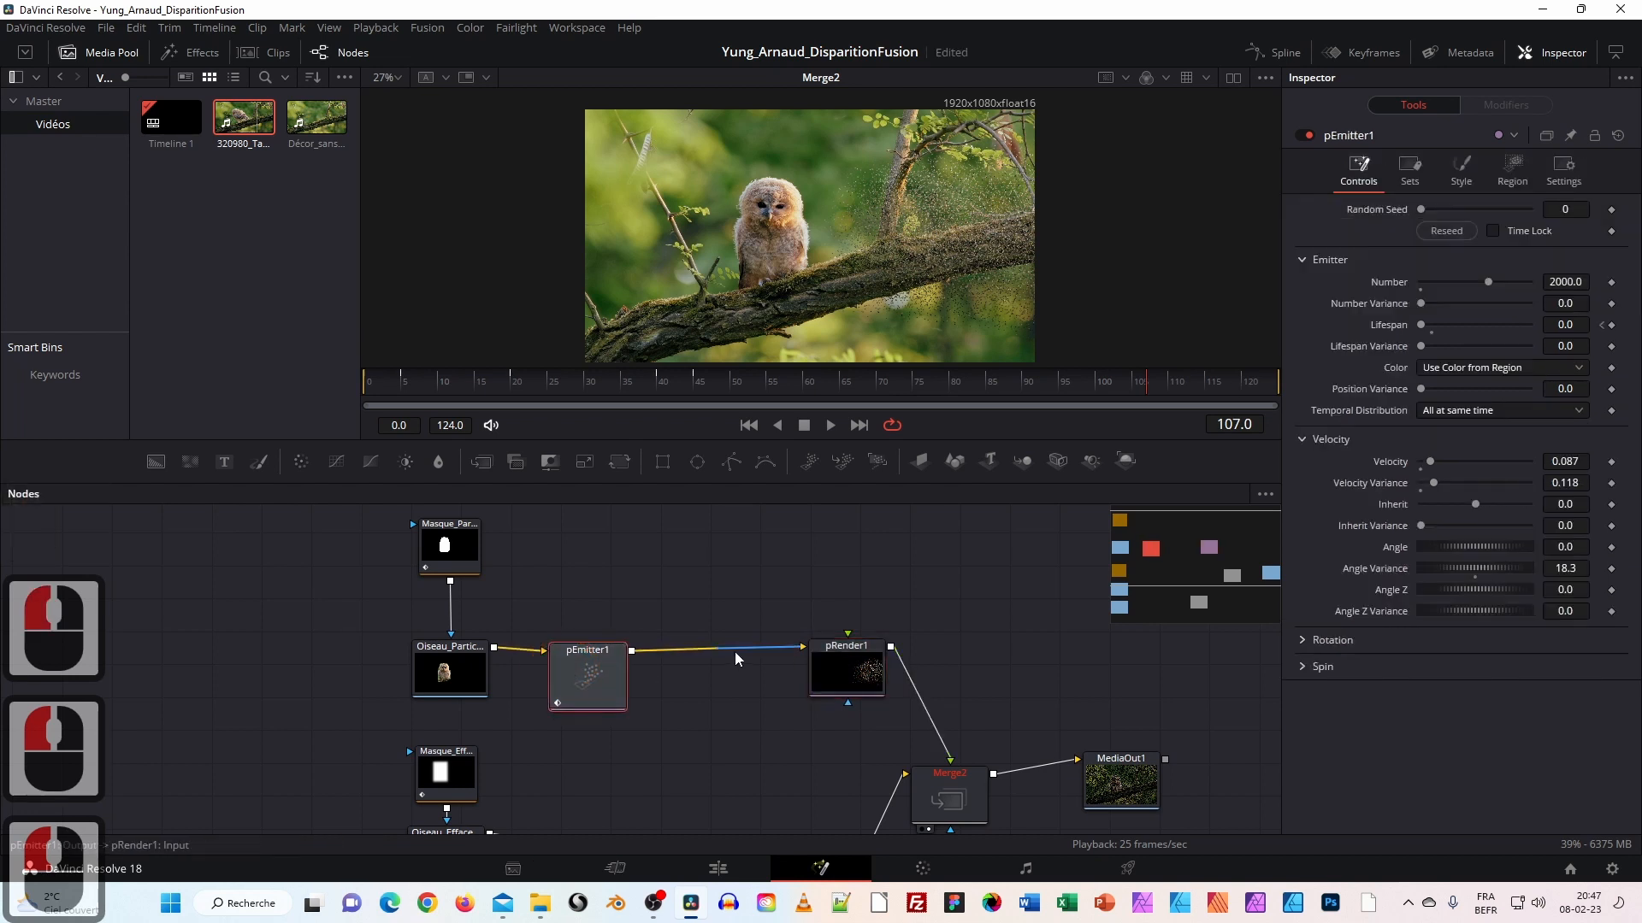
Add a pTurbulence node from the Particles tools and drop it onto the pEmitter1–pRender1 link.
{"action": "right_click", "coordinate": [704, 567]}
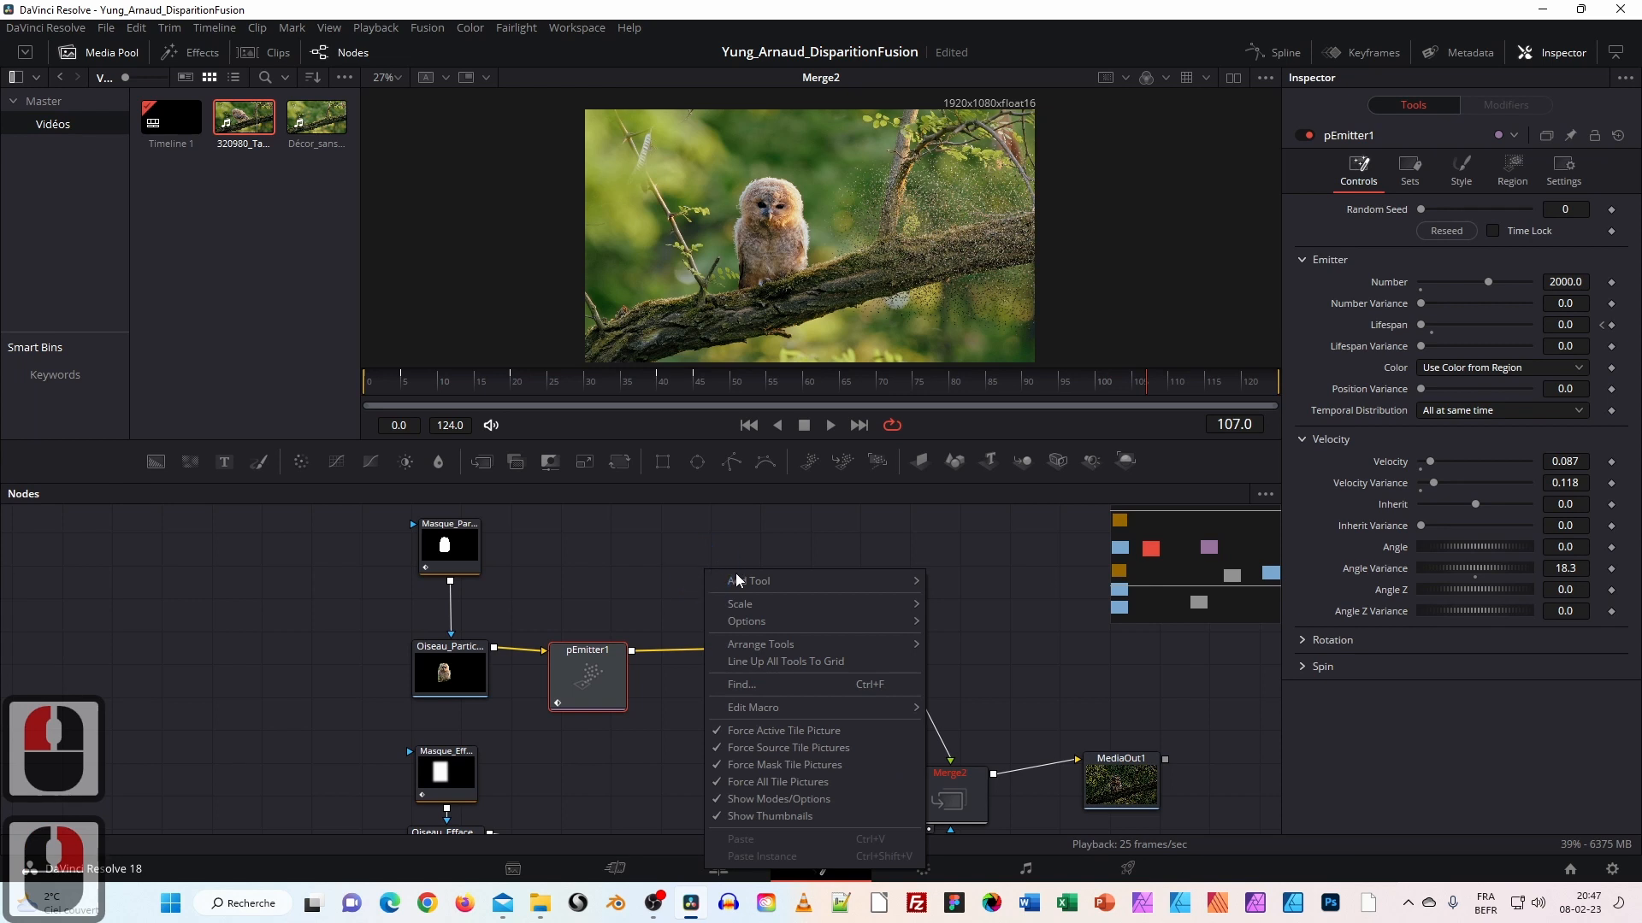
{"action": "mouse_move", "coordinate": [737, 580]}
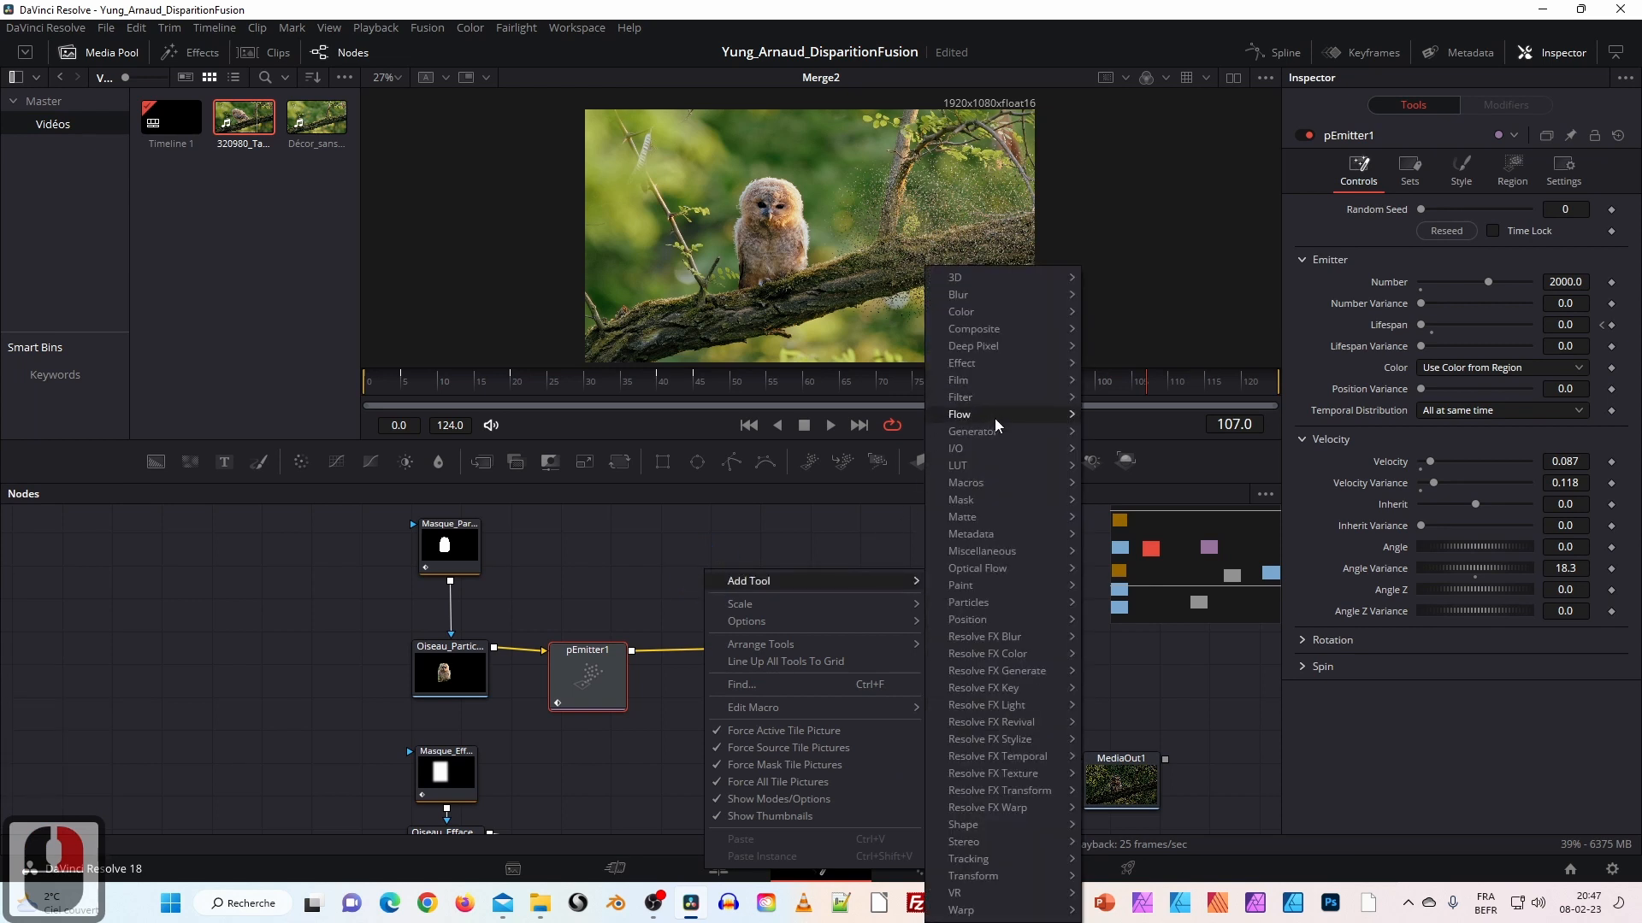
{"action": "mouse_move", "coordinate": [1069, 603]}
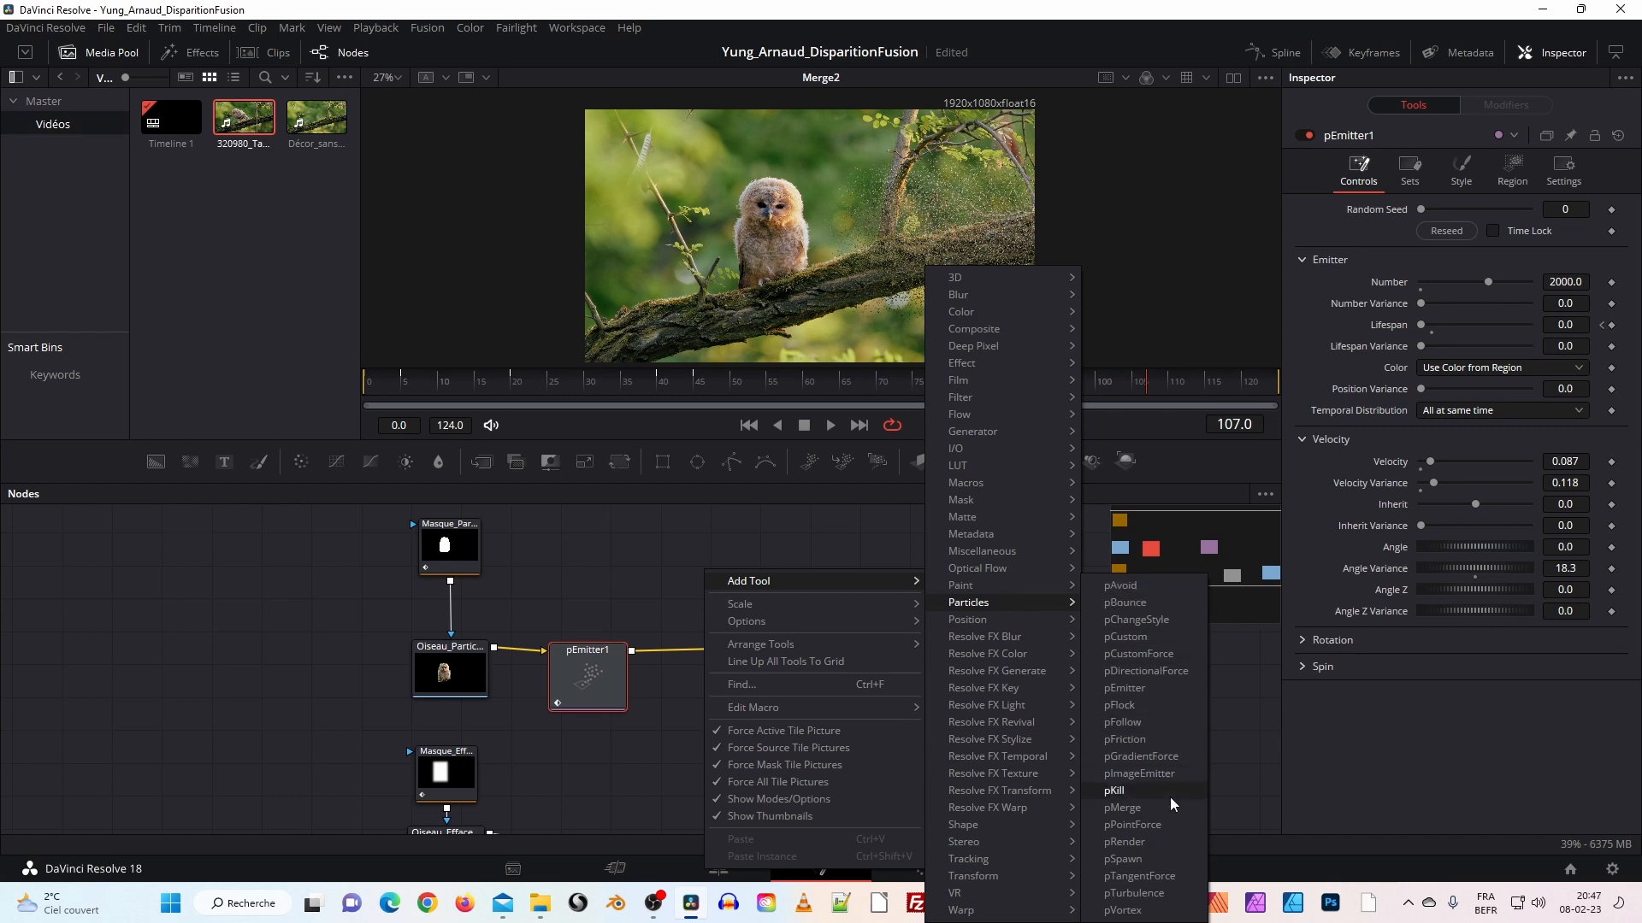
{"action": "left_click", "coordinate": [1156, 899]}
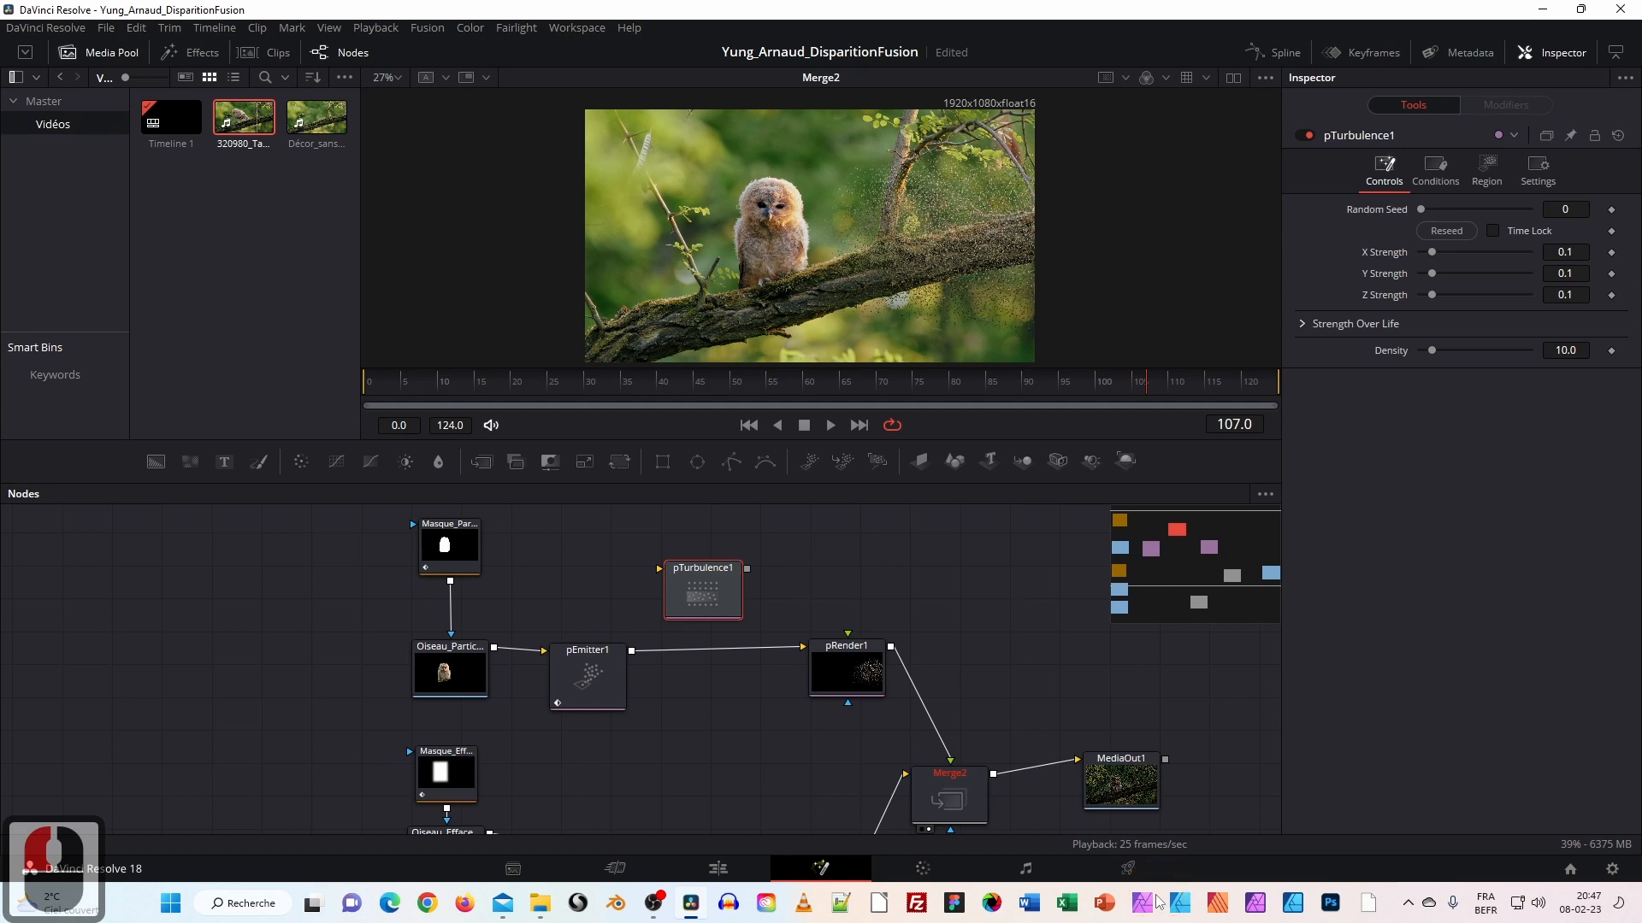
{"action": "left_click_drag", "start_coordinate": [699, 587], "coordinate": [720, 664]}
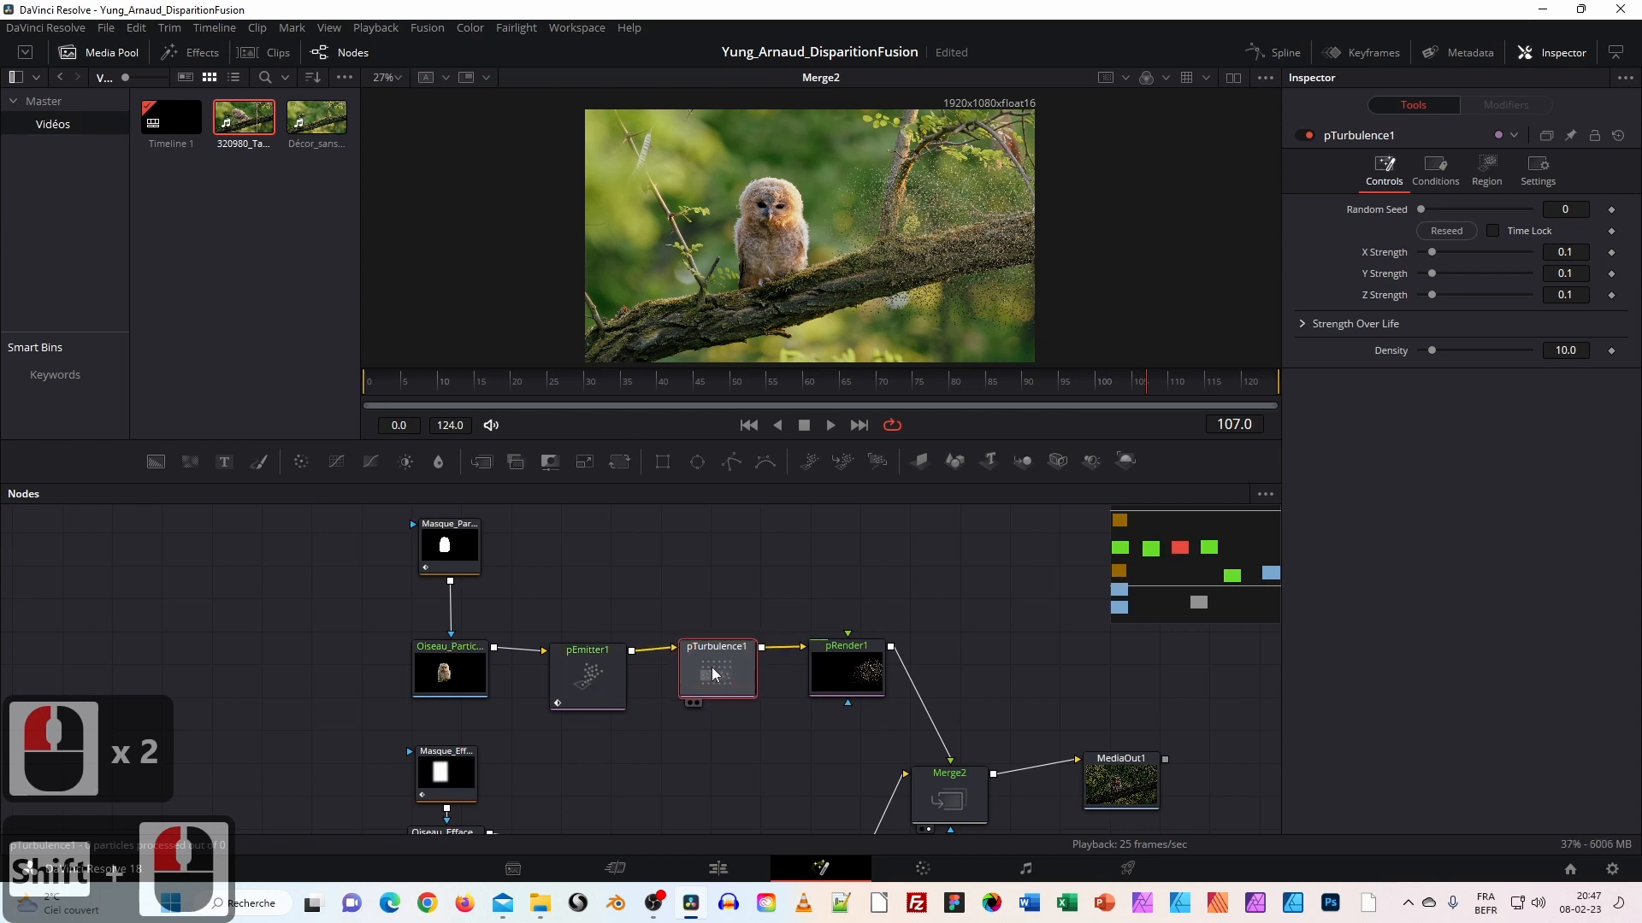
Preview pTurbulence1 with Y Strength 0.433 from frame 0, then select and nudge pEmitter1.
{"action": "left_click", "coordinate": [711, 665]}
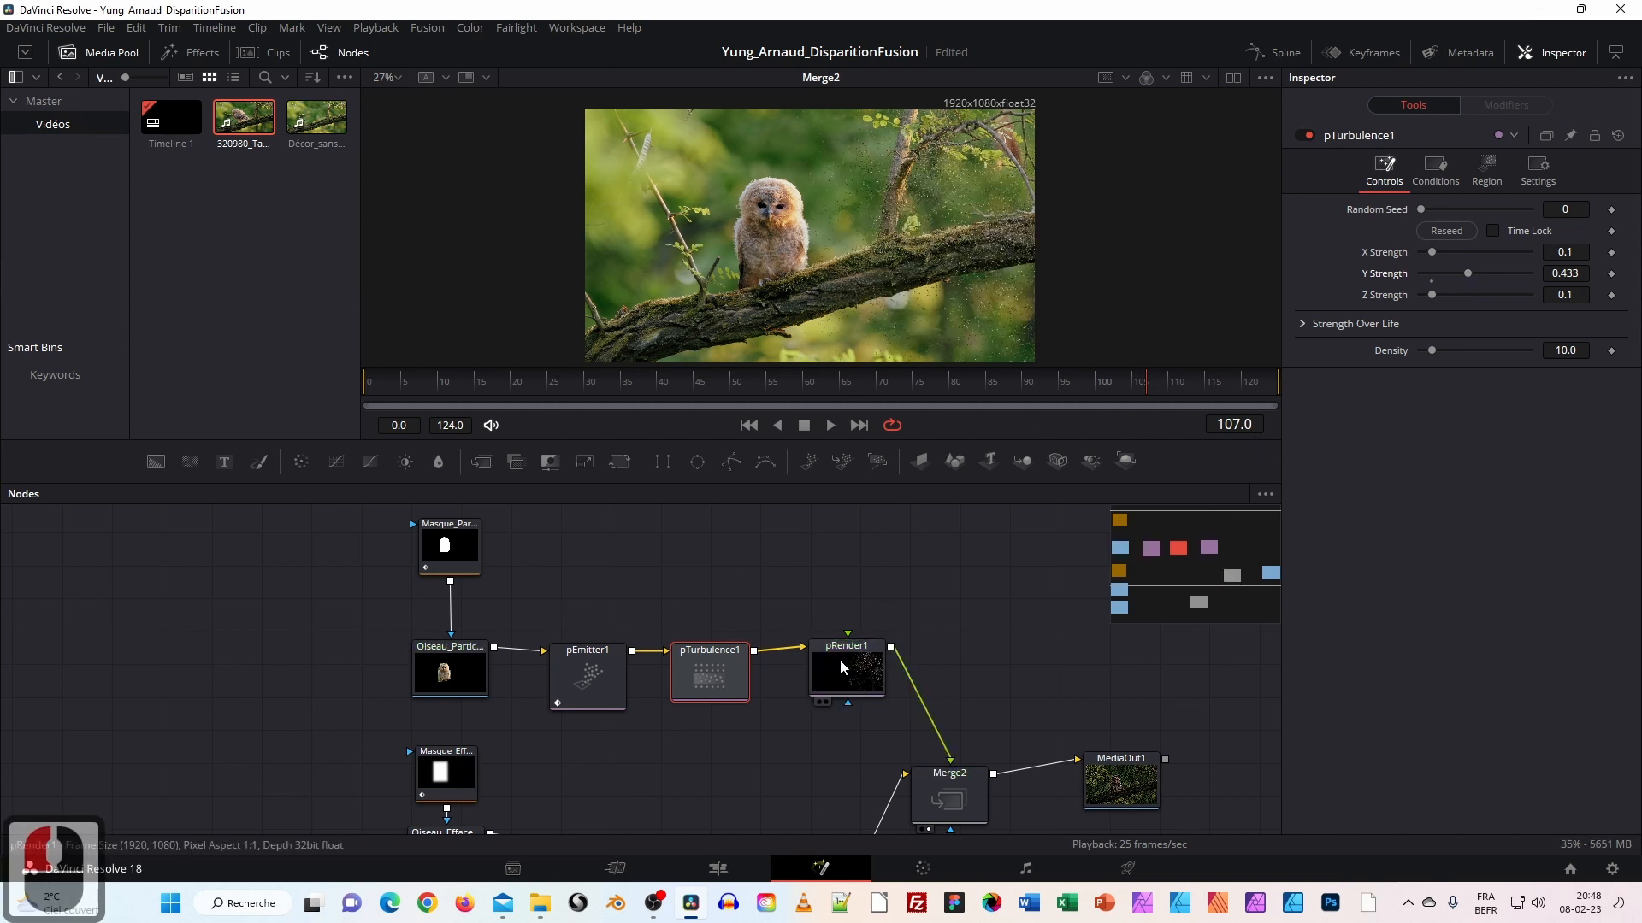
{"action": "left_click_drag", "start_coordinate": [879, 390], "coordinate": [367, 381]}
{"action": "left_click", "coordinate": [828, 426]}
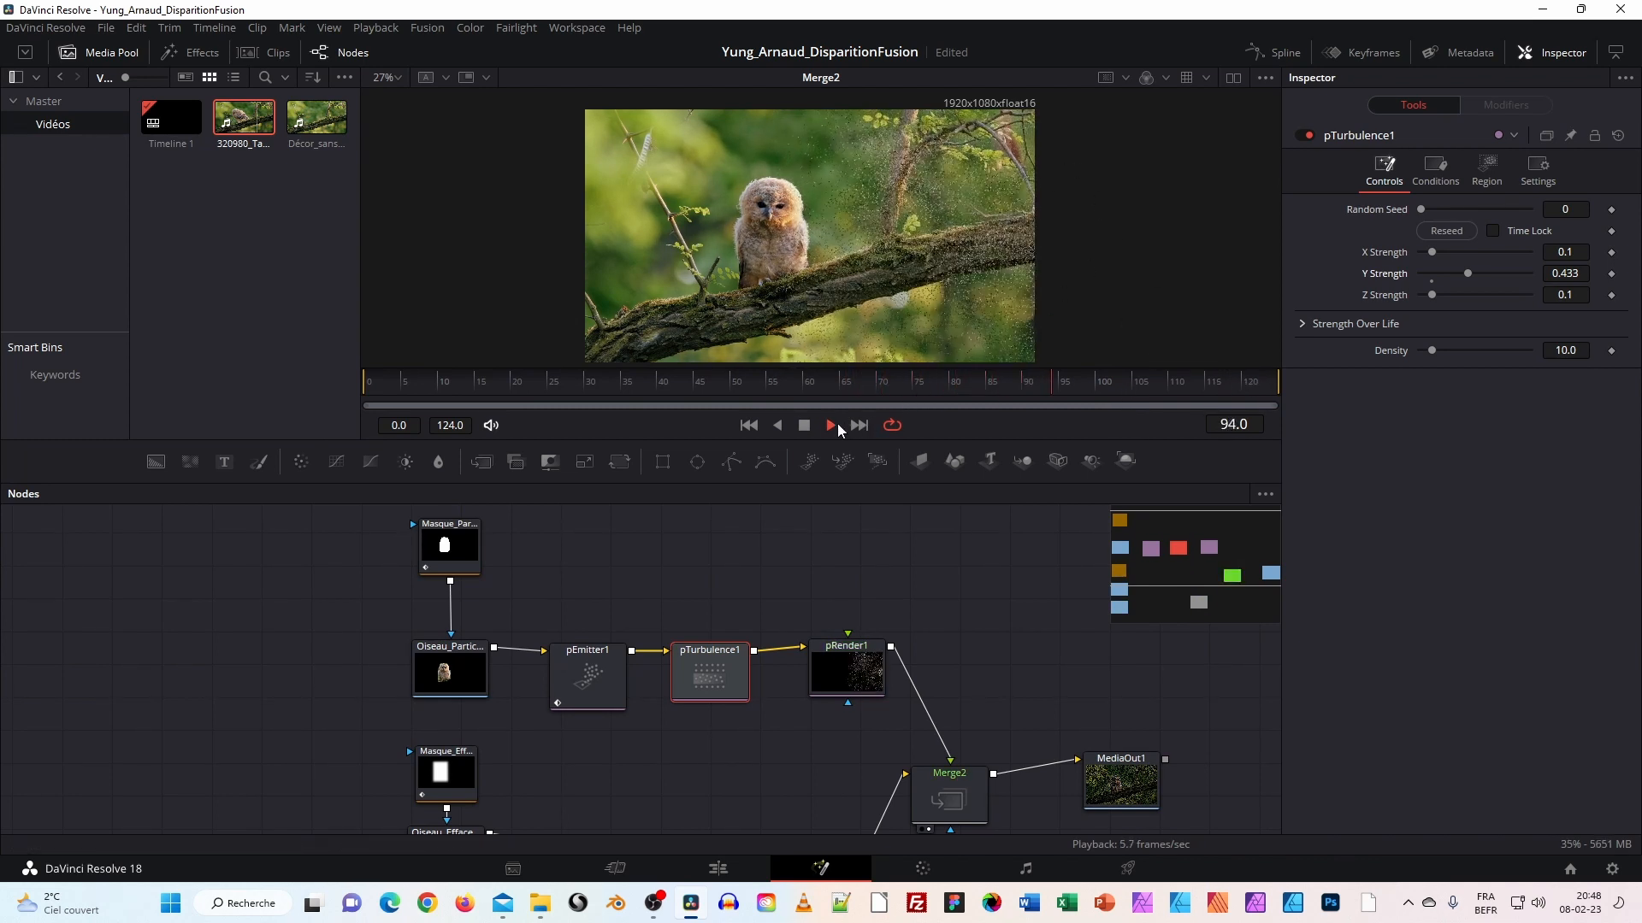
{"action": "left_click", "coordinate": [804, 425]}
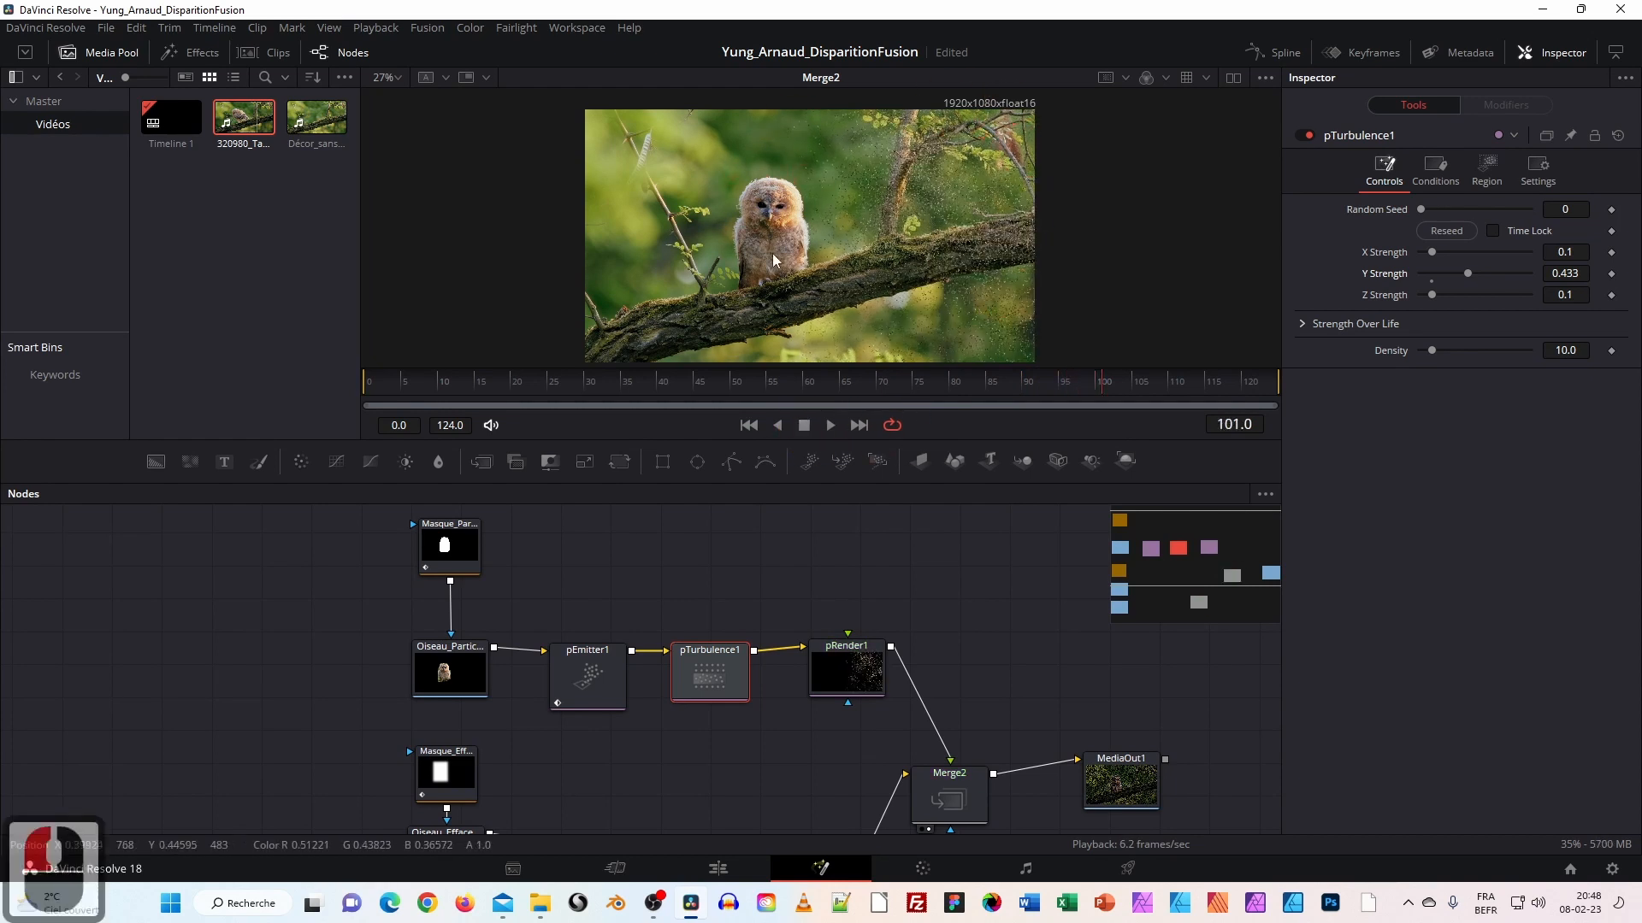
{"action": "left_click", "coordinate": [596, 680]}
{"action": "left_click_drag", "start_coordinate": [596, 670], "coordinate": [580, 682]}
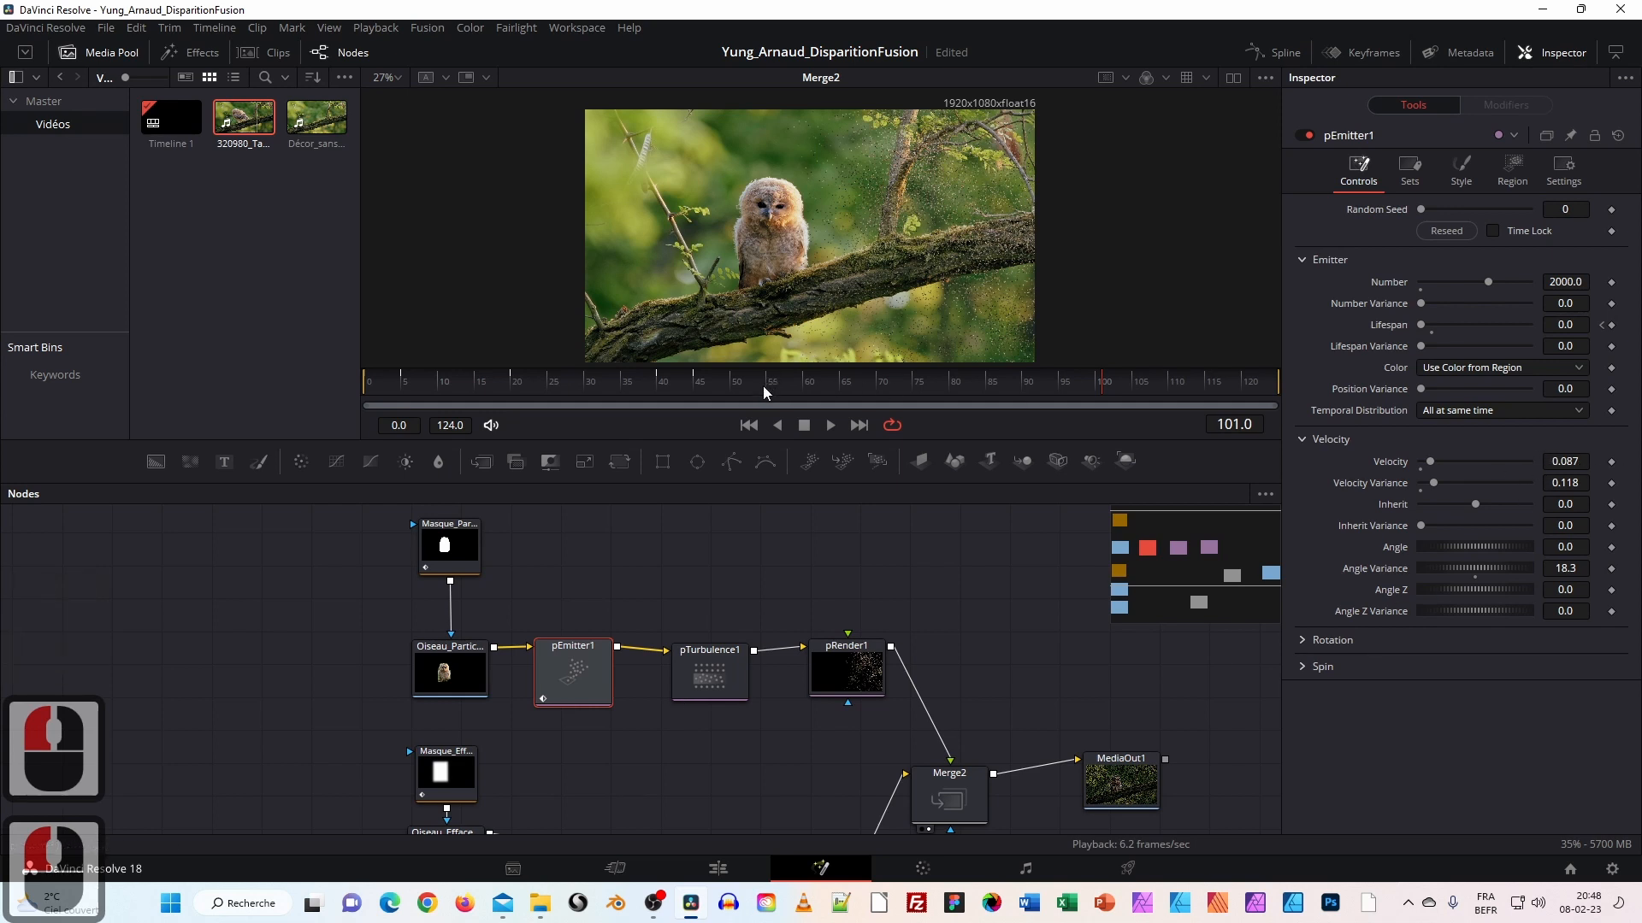
Scrub through the shot and add a Velocity keyframe at 0.087 near the start.
{"action": "left_click", "coordinate": [666, 385]}
{"action": "left_click_drag", "start_coordinate": [383, 391], "coordinate": [699, 412]}
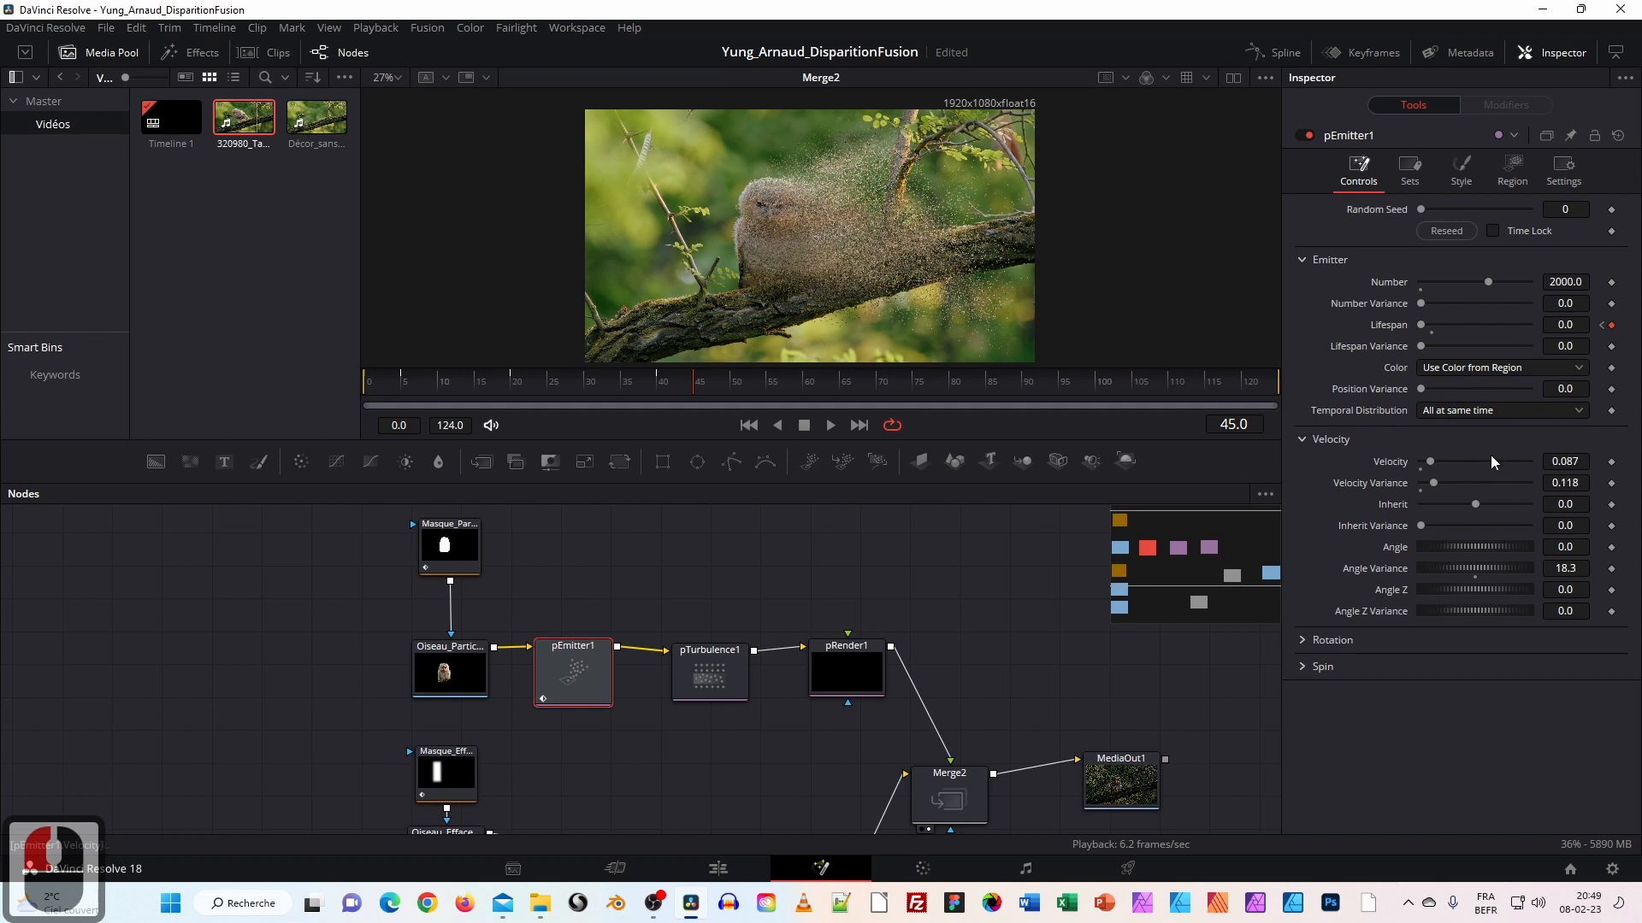
{"action": "left_click", "coordinate": [690, 395]}
{"action": "mouse_move", "coordinate": [691, 393]}
{"action": "left_mouse_down"}
{"action": "mouse_move", "coordinate": [506, 385]}
{"action": "mouse_move", "coordinate": [694, 388]}
{"action": "left_mouse_up"}
{"action": "left_click", "coordinate": [1613, 484]}
{"action": "left_click", "coordinate": [1612, 463]}
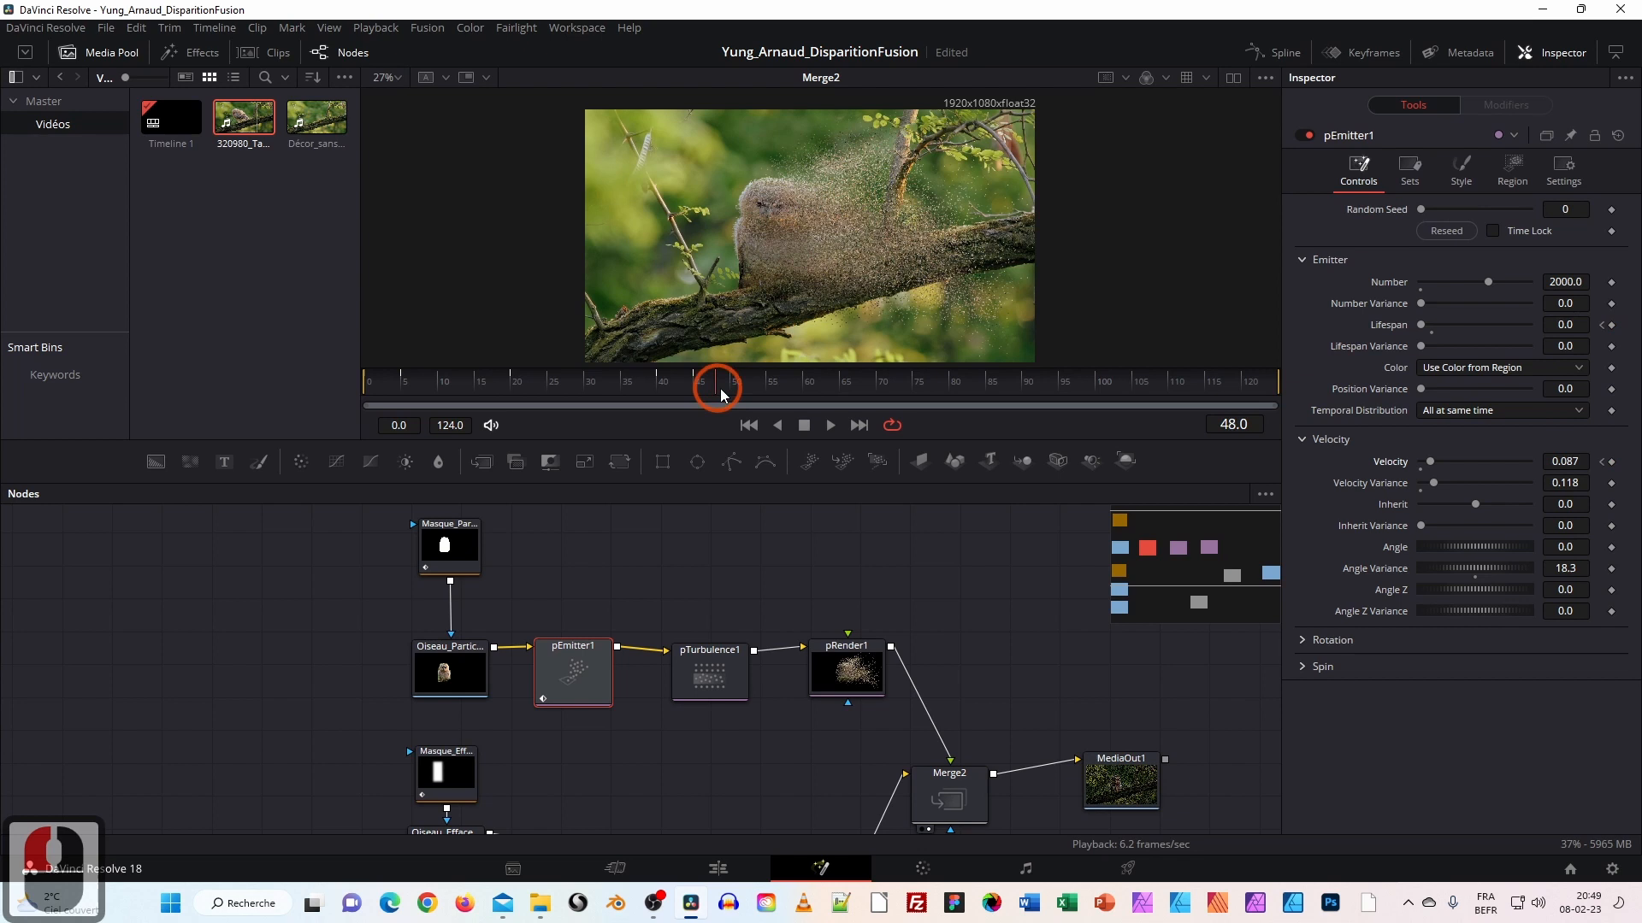
Add a Velocity keyframe at frame 70 raised to 0.378, then play from the start.
{"action": "left_click_drag", "start_coordinate": [829, 396], "coordinate": [879, 392]}
{"action": "left_click", "coordinate": [879, 393]}
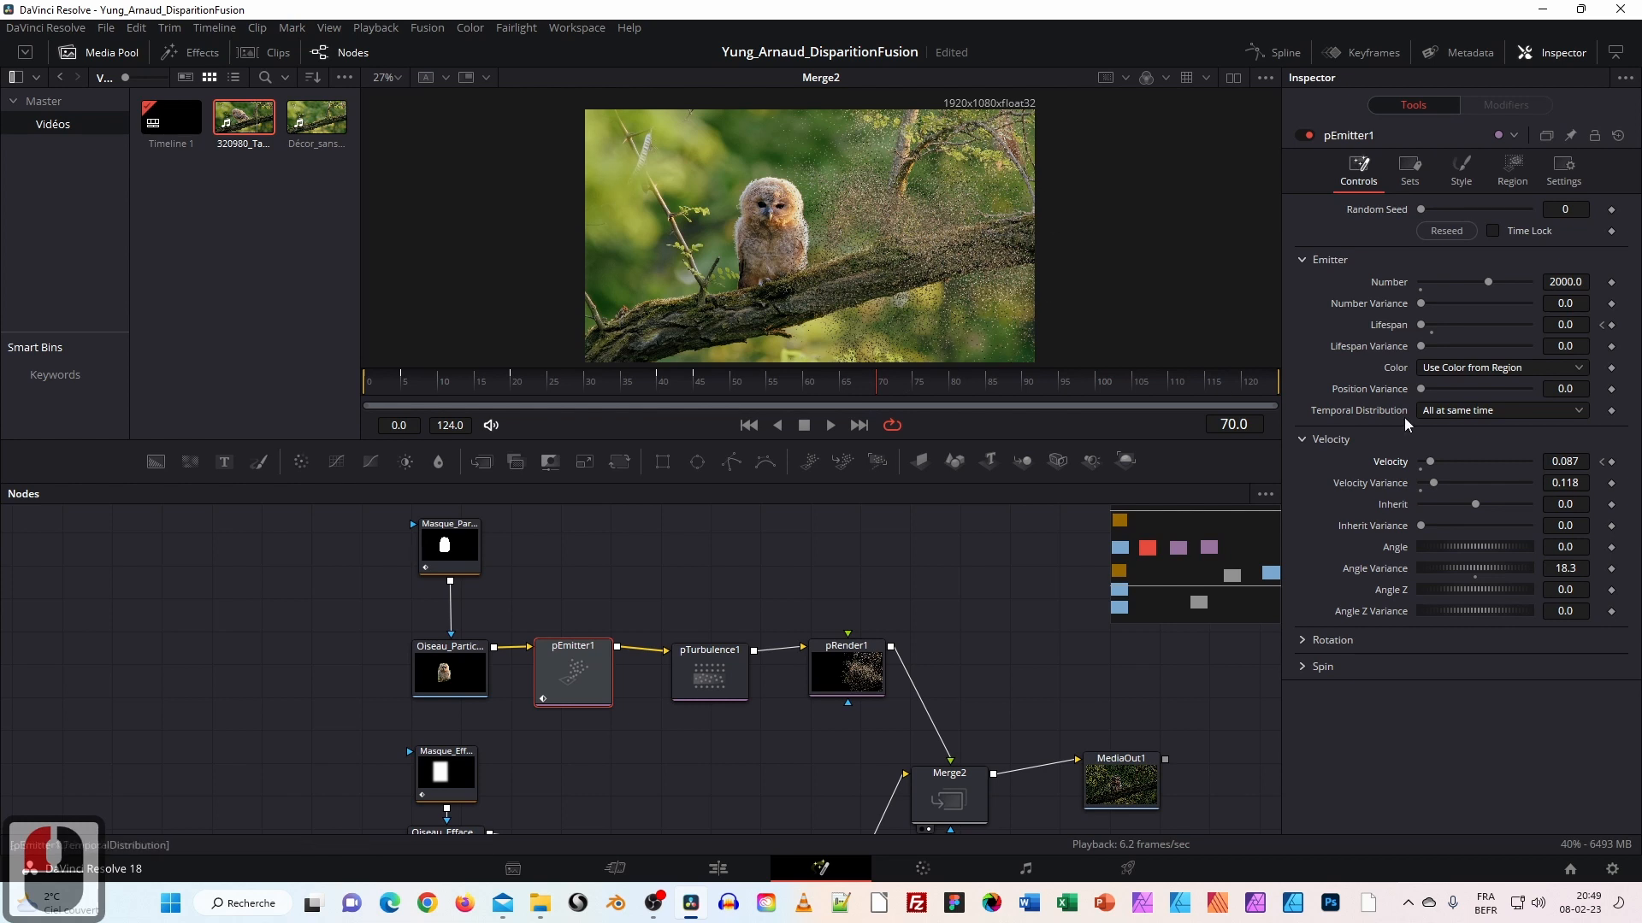
{"action": "left_click", "coordinate": [1612, 463]}
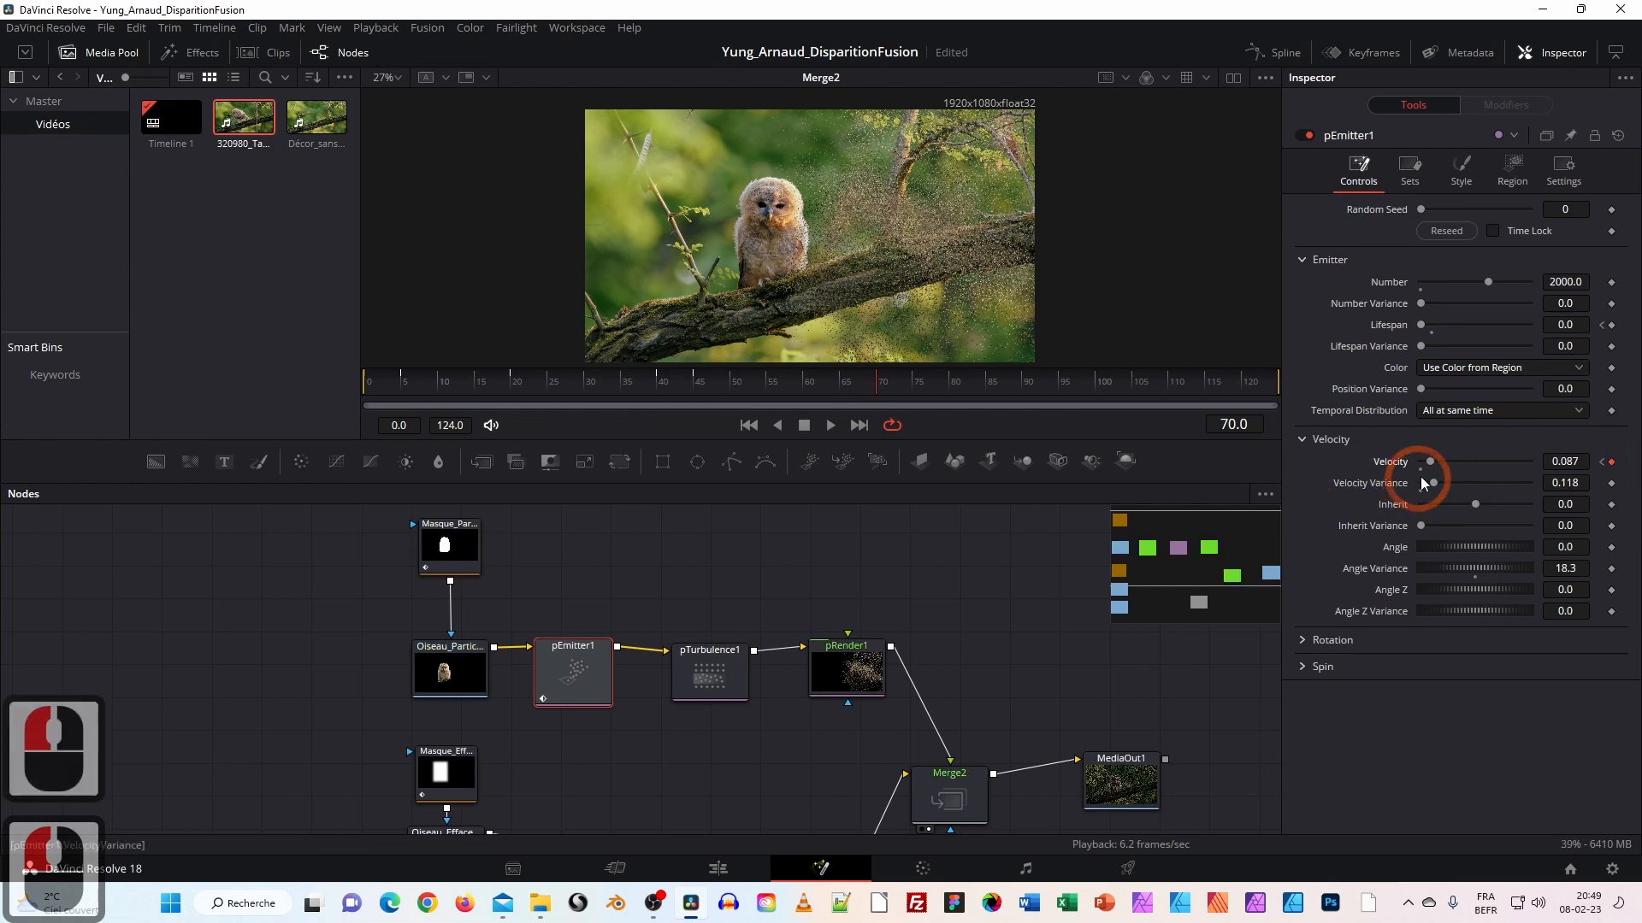
{"action": "mouse_move", "coordinate": [1442, 463]}
{"action": "left_mouse_down"}
{"action": "mouse_move", "coordinate": [1478, 464]}
{"action": "mouse_move", "coordinate": [1464, 464]}
{"action": "left_mouse_up"}
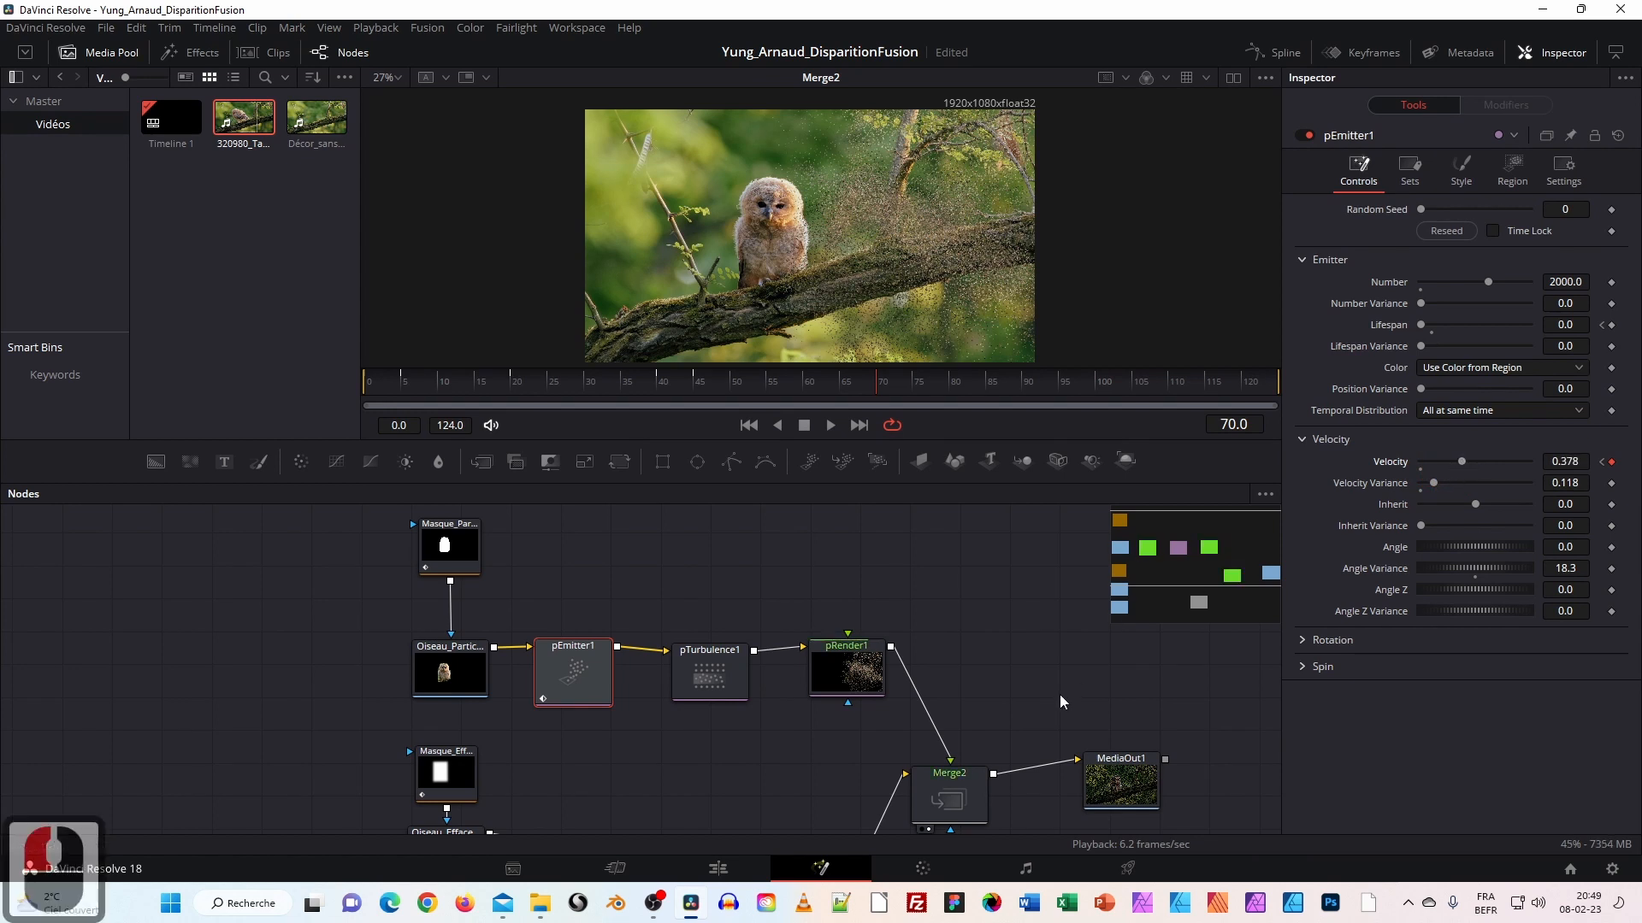
{"action": "left_click", "coordinate": [751, 429]}
{"action": "left_click", "coordinate": [828, 426]}
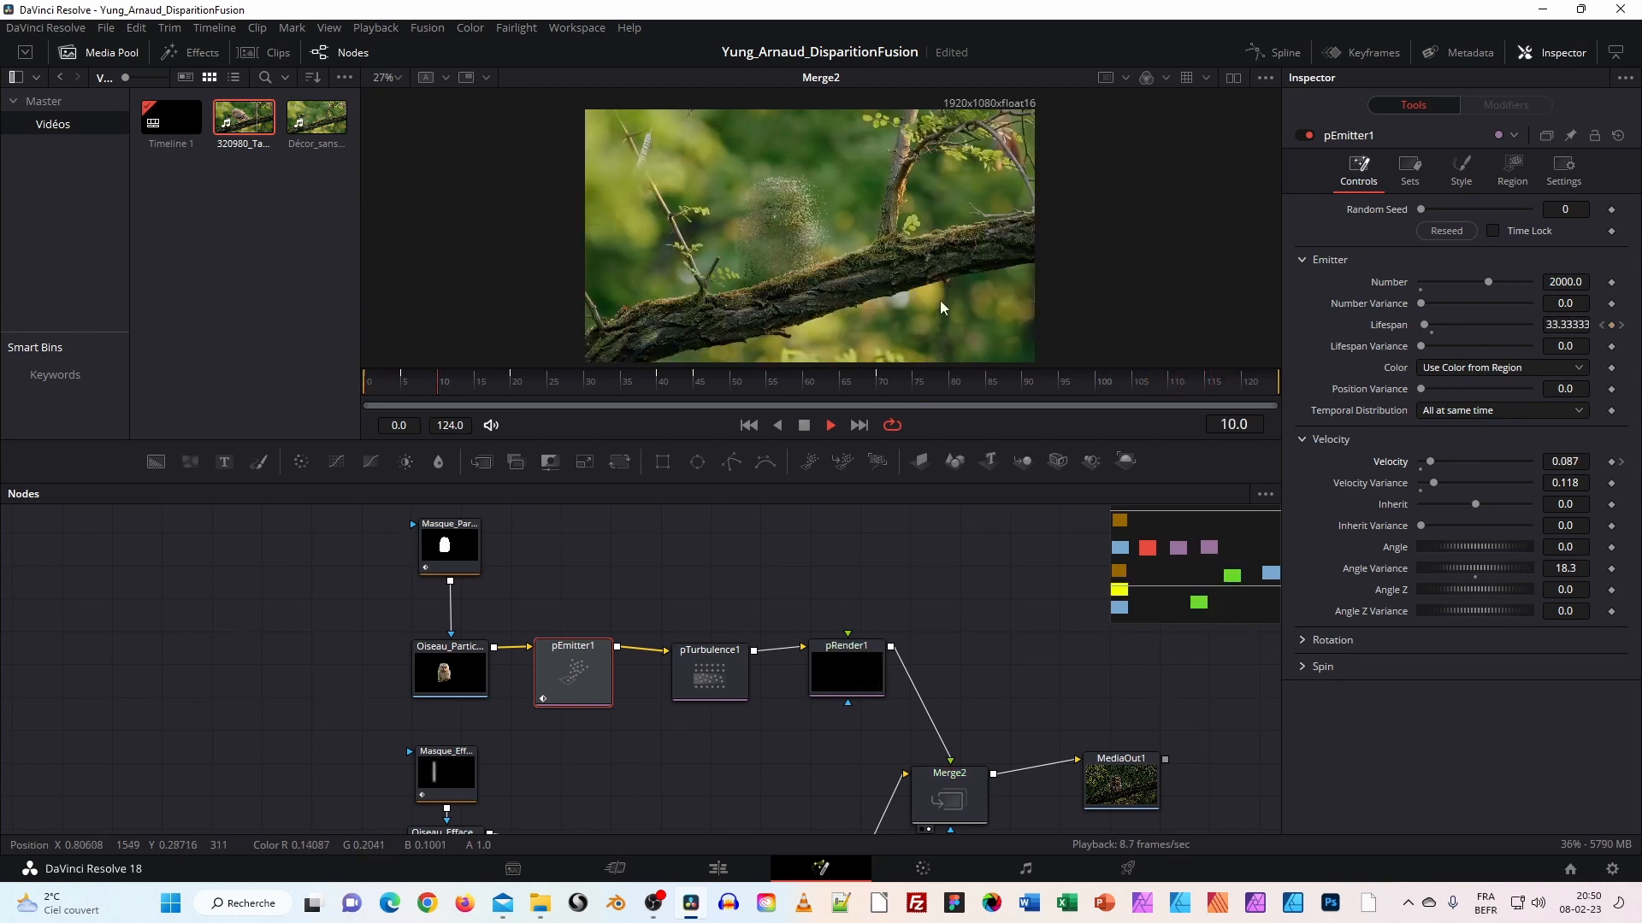
Stop playback and move the playhead to frame 70.
{"action": "left_click", "coordinate": [804, 425]}
{"action": "left_click", "coordinate": [508, 388]}
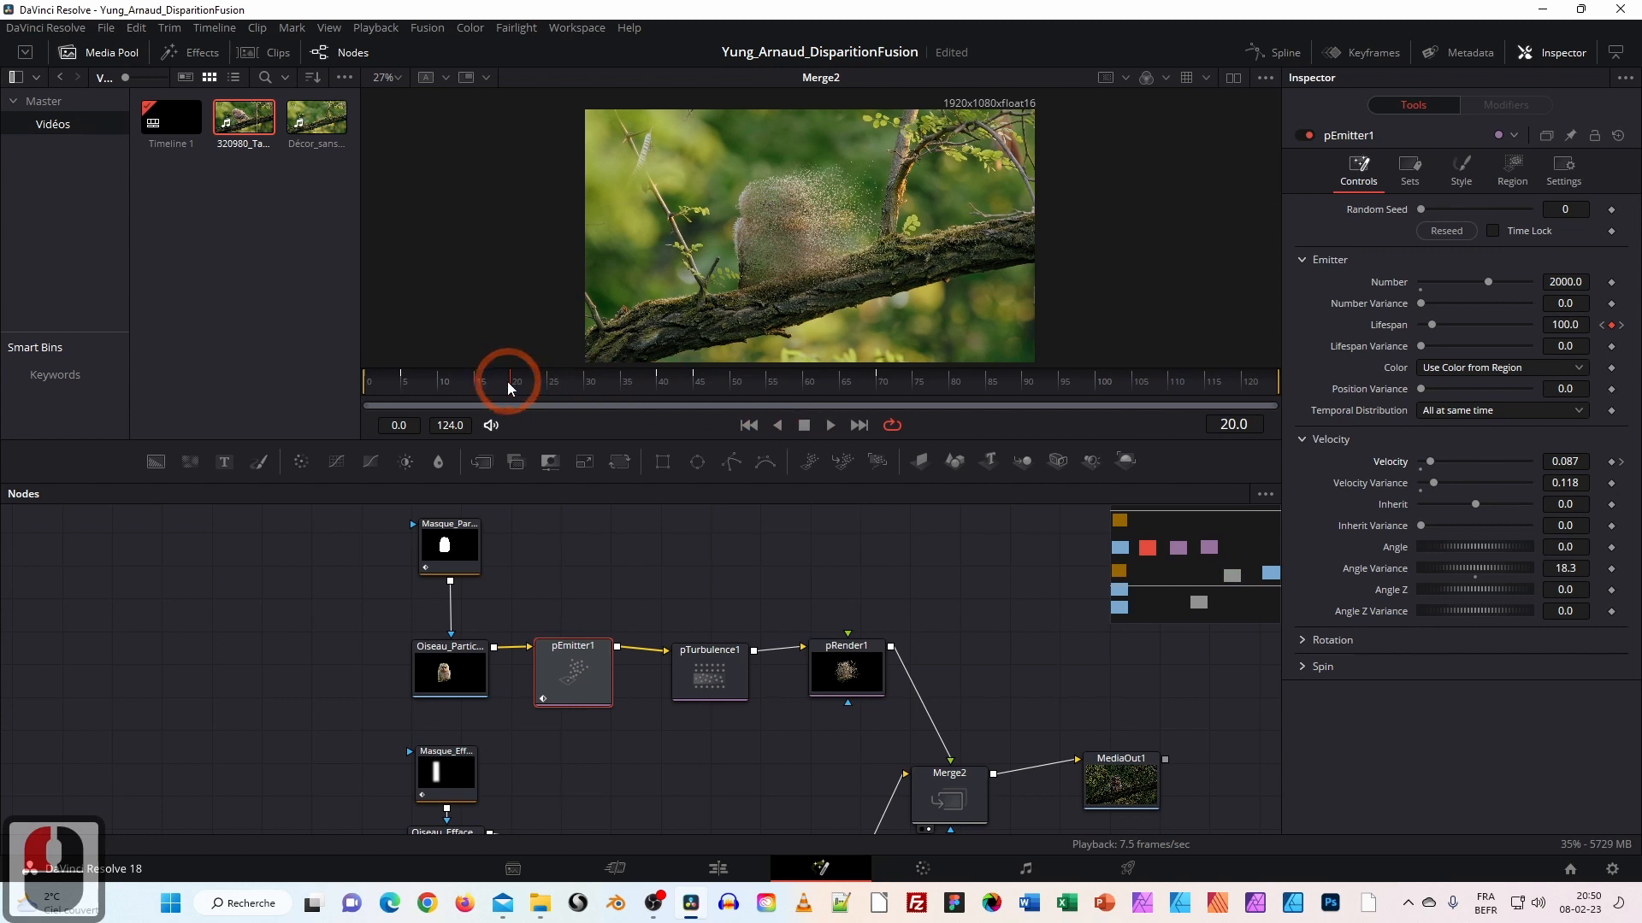
{"action": "left_click_drag", "start_coordinate": [570, 669], "coordinate": [574, 678]}
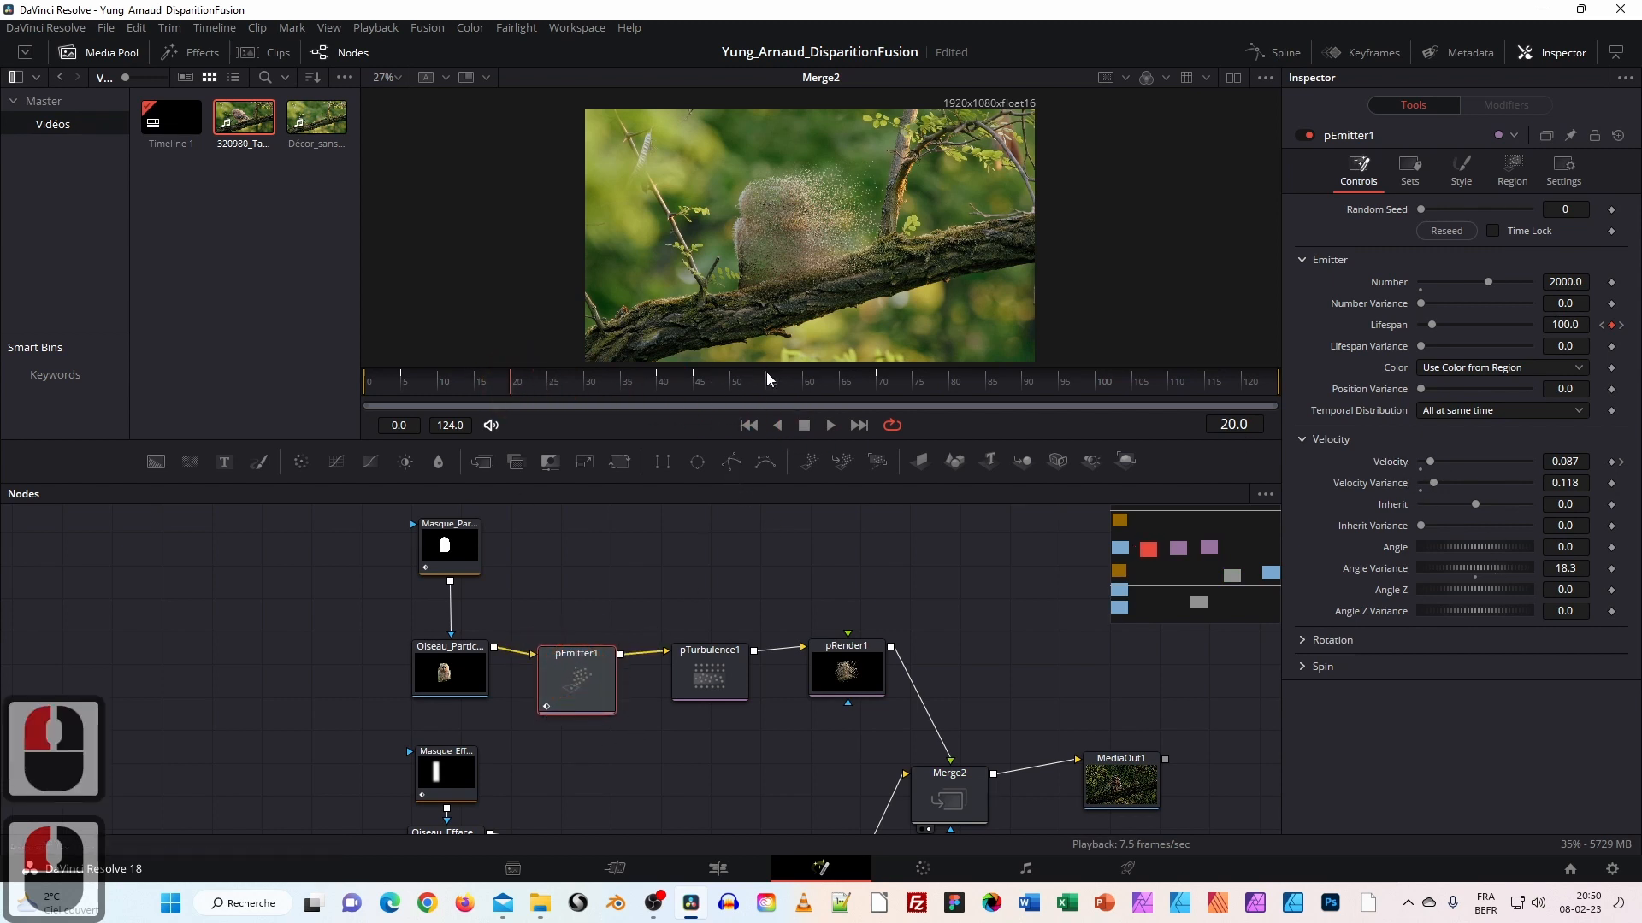
{"action": "double_click", "coordinate": [859, 425]}
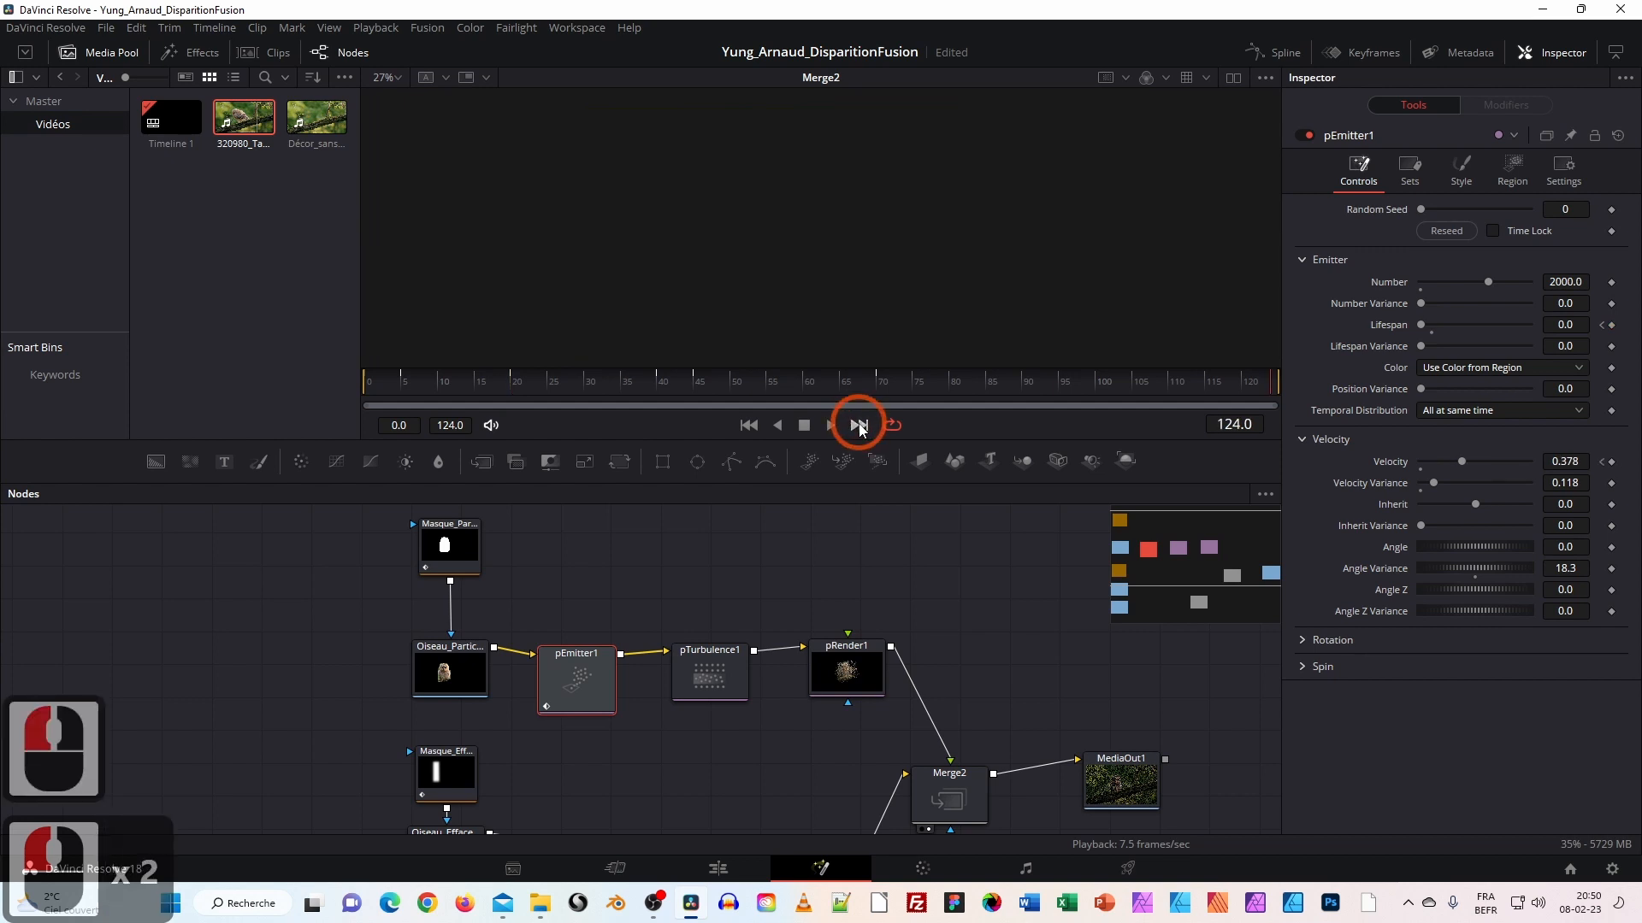
{"action": "left_click_drag", "start_coordinate": [868, 383], "coordinate": [879, 387]}
Raise pEmitter1's Velocity at frame 70 to 0.748 and play back to review.
{"action": "left_click", "coordinate": [1577, 461]}
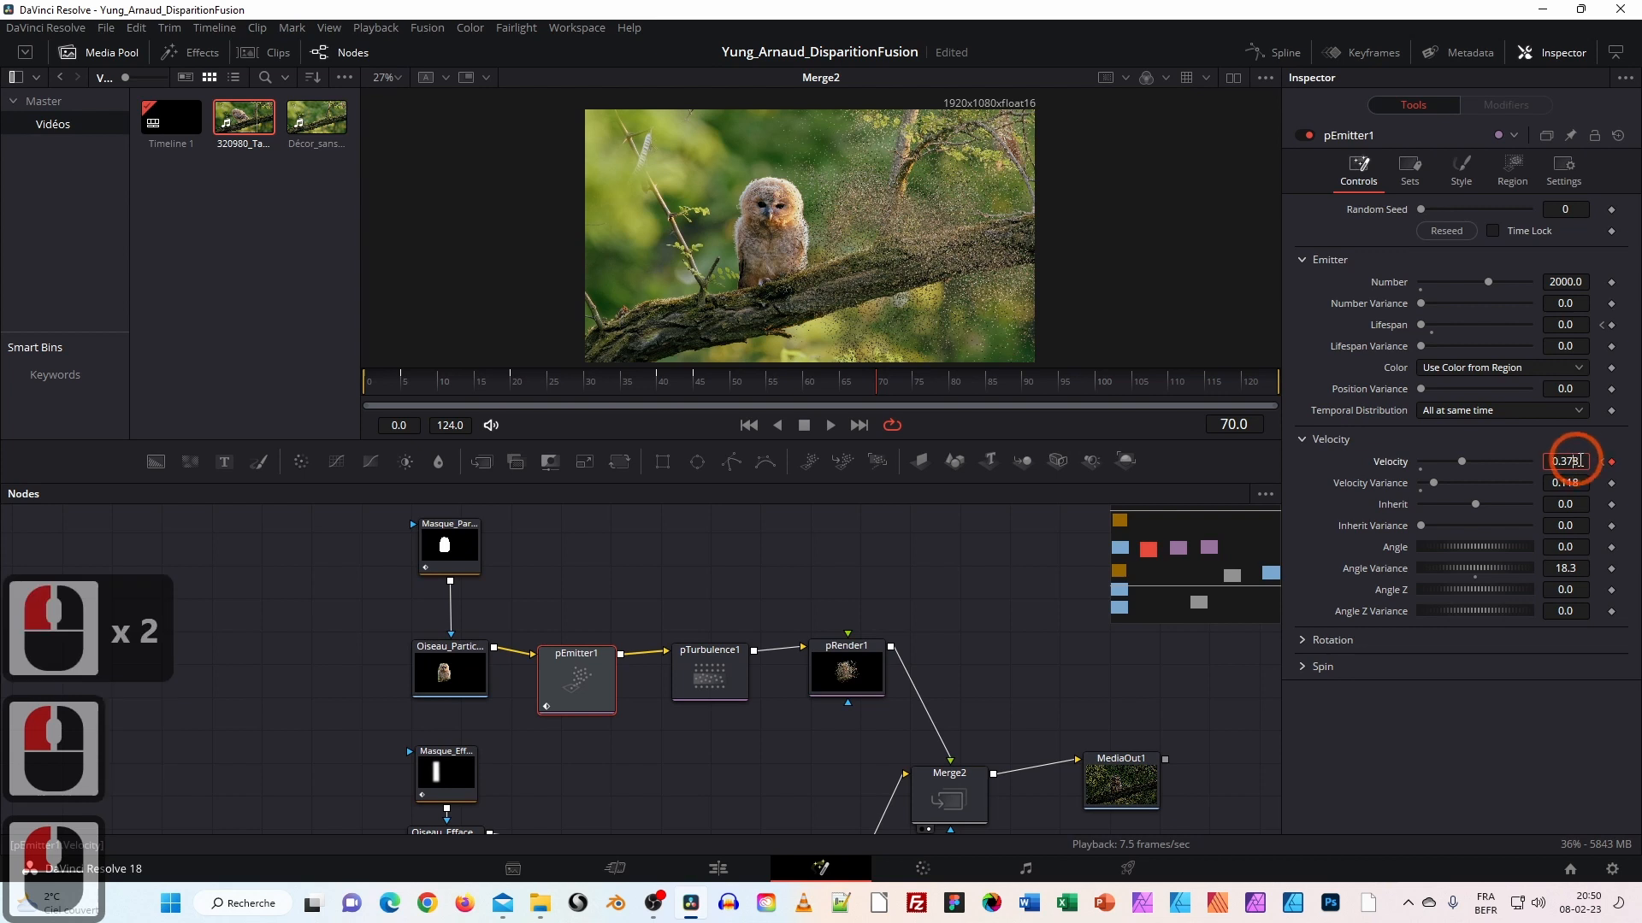
{"action": "left_click_drag", "start_coordinate": [1464, 460], "coordinate": [1503, 463]}
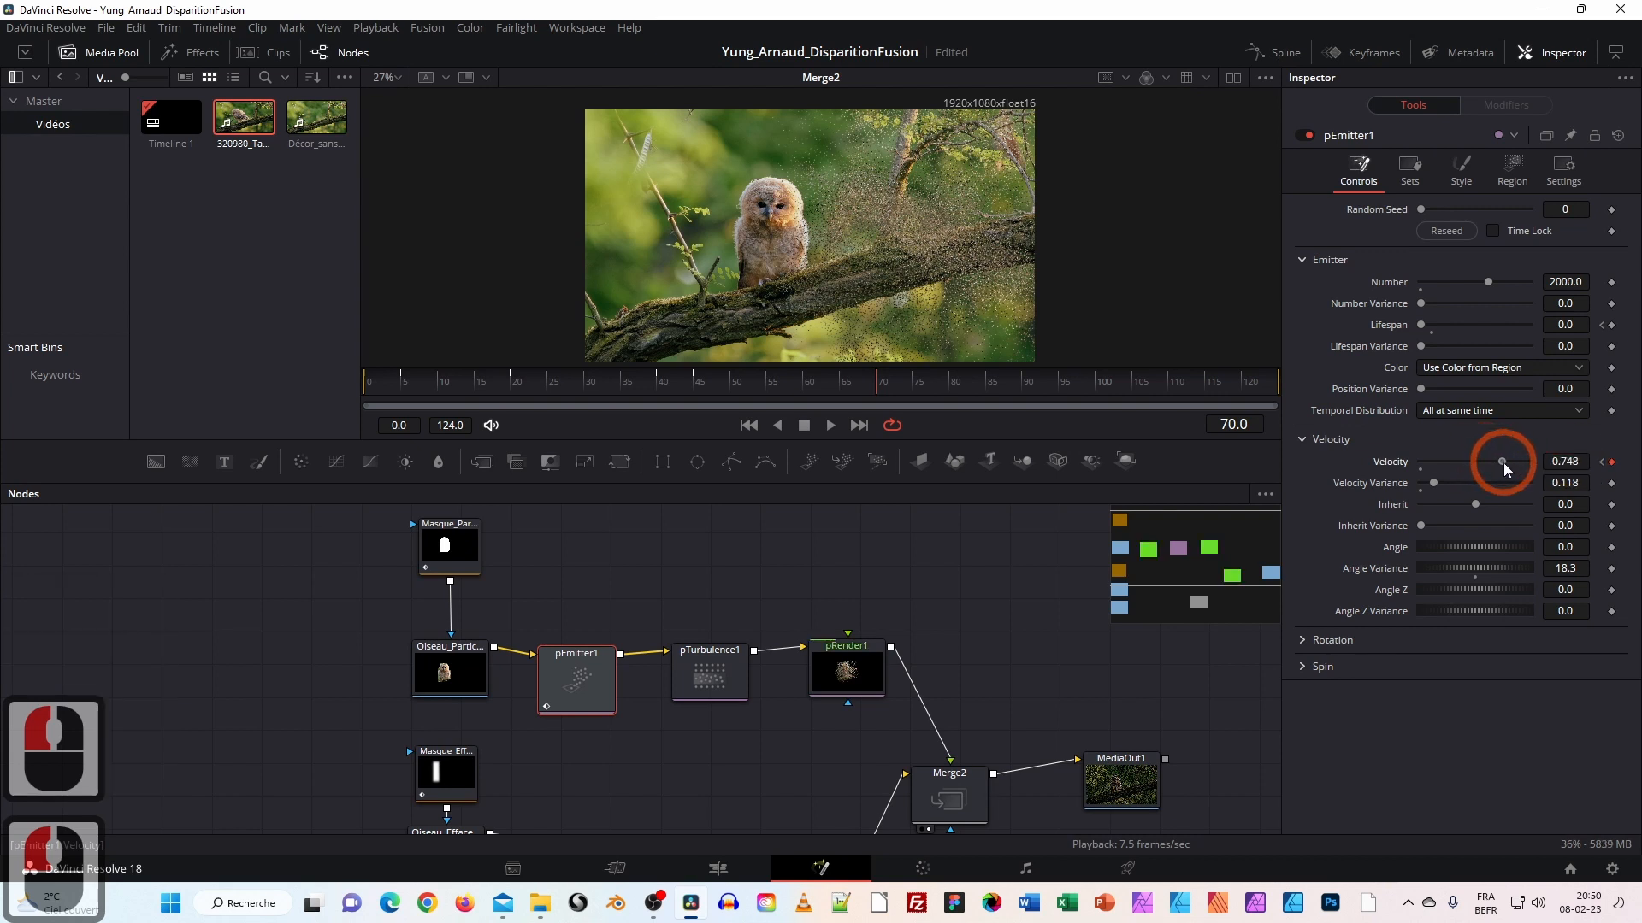
{"action": "left_click", "coordinate": [876, 387]}
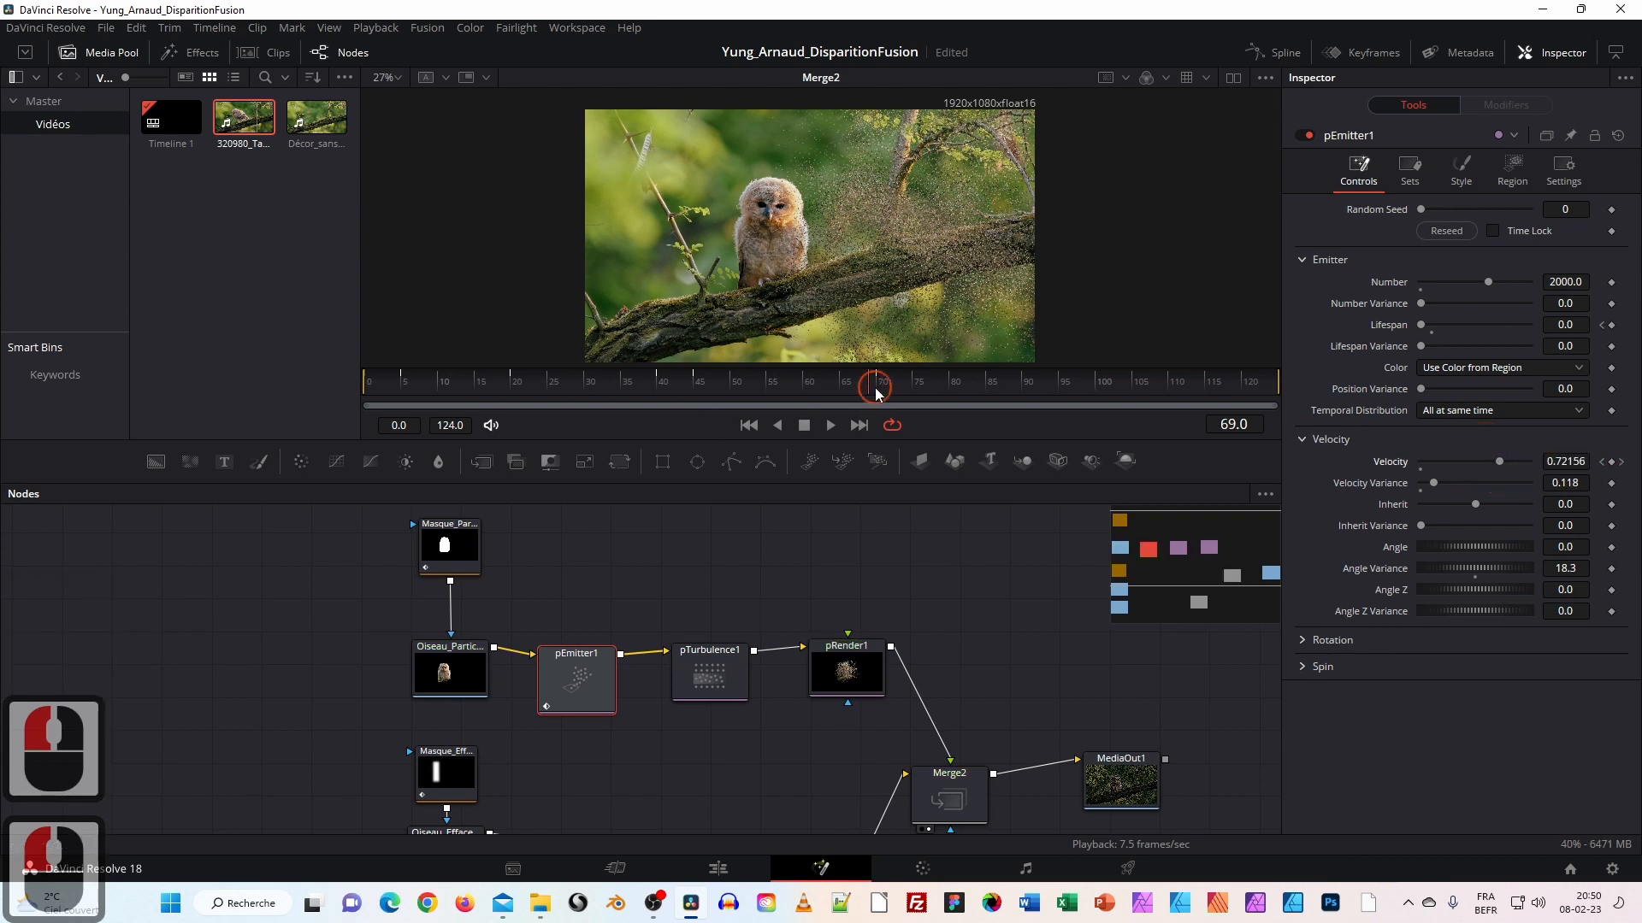
{"action": "left_click_drag", "start_coordinate": [711, 391], "coordinate": [696, 391]}
{"action": "key", "text": "space"}
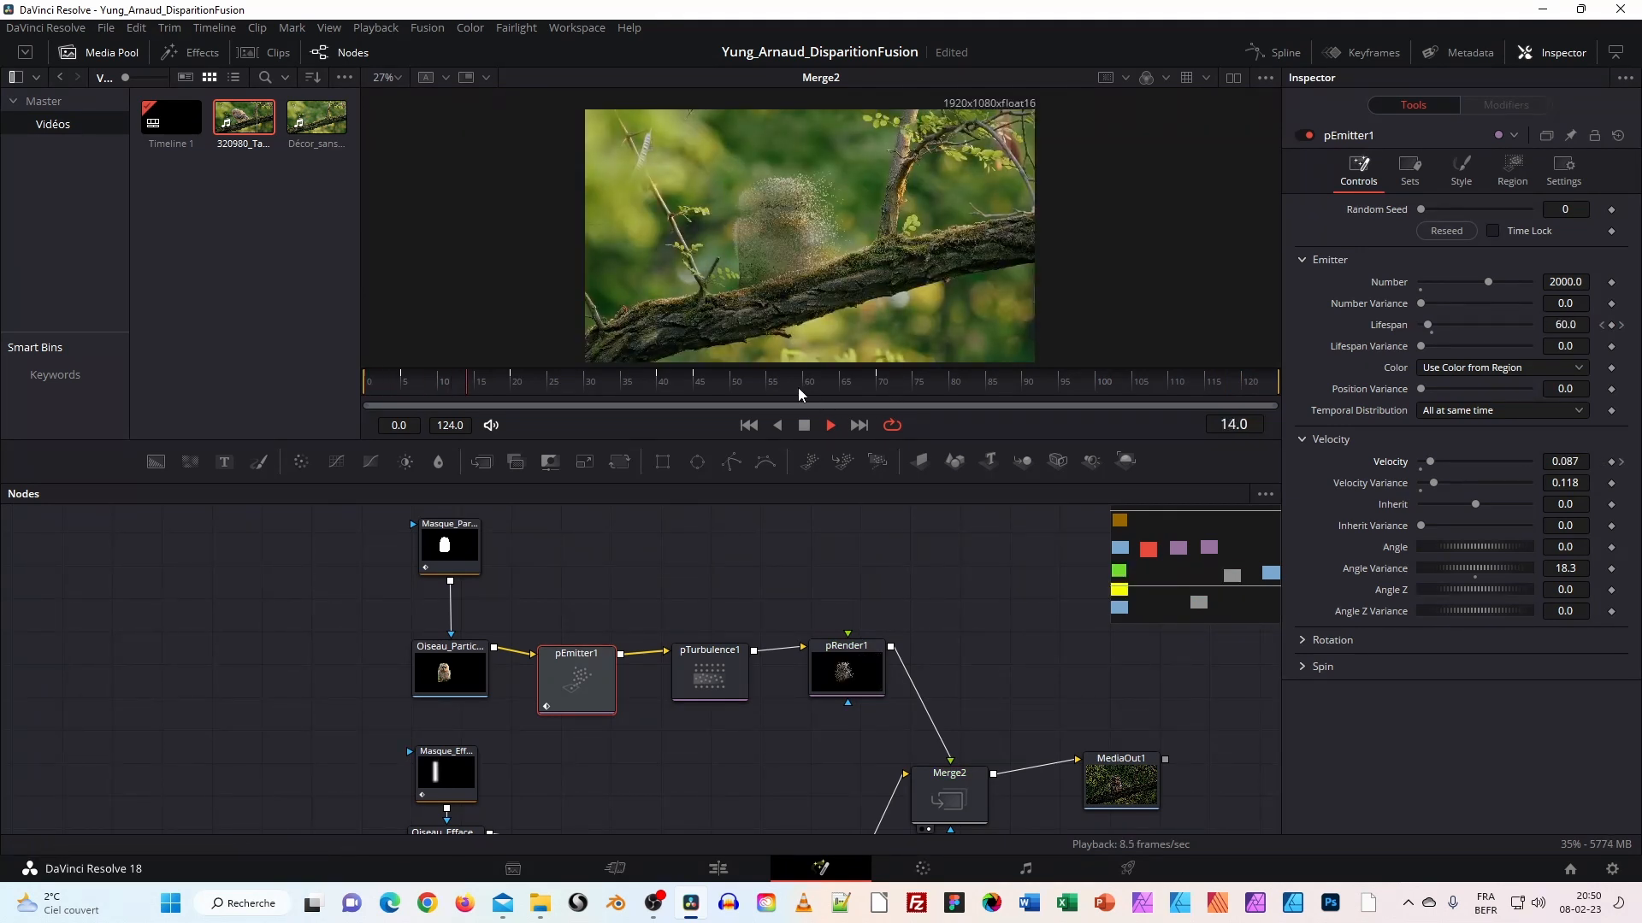
{"action": "left_click", "coordinate": [804, 426]}
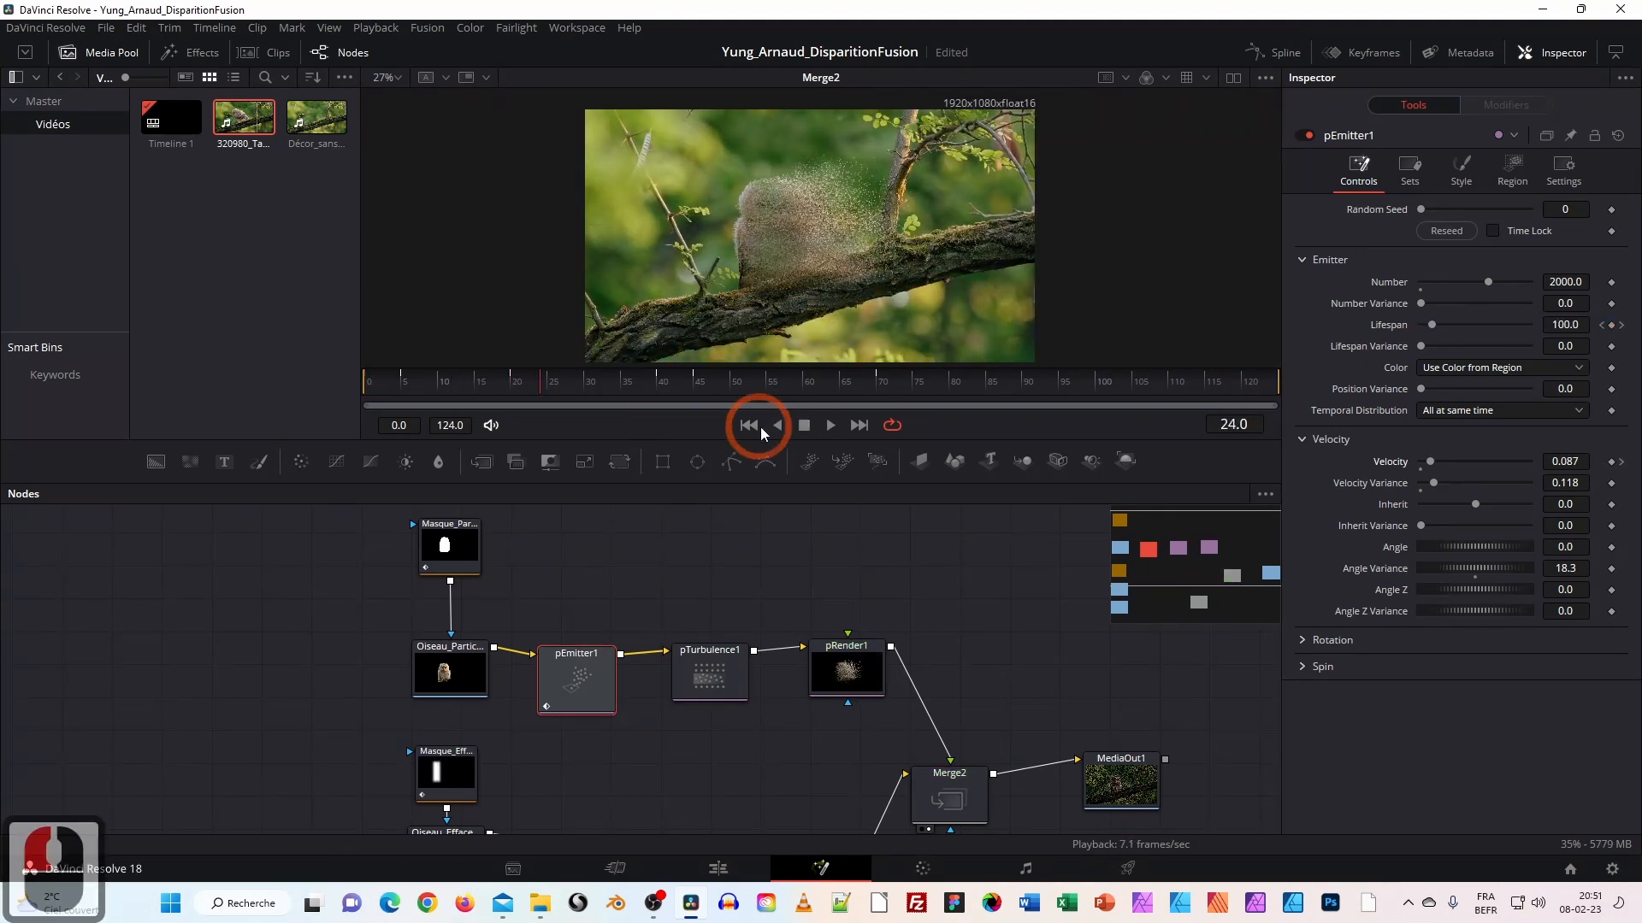
Line up pEmitter1, pTurbulence1 and pRender1 in the node graph and show pTurbulence1's settings.
{"action": "left_click_drag", "start_coordinate": [952, 626], "coordinate": [777, 568]}
{"action": "left_click", "coordinate": [649, 627]}
{"action": "left_click_drag", "start_coordinate": [650, 627], "coordinate": [645, 625]}
{"action": "left_click_drag", "start_coordinate": [508, 615], "coordinate": [505, 613]}
{"action": "left_click", "coordinate": [368, 623]}
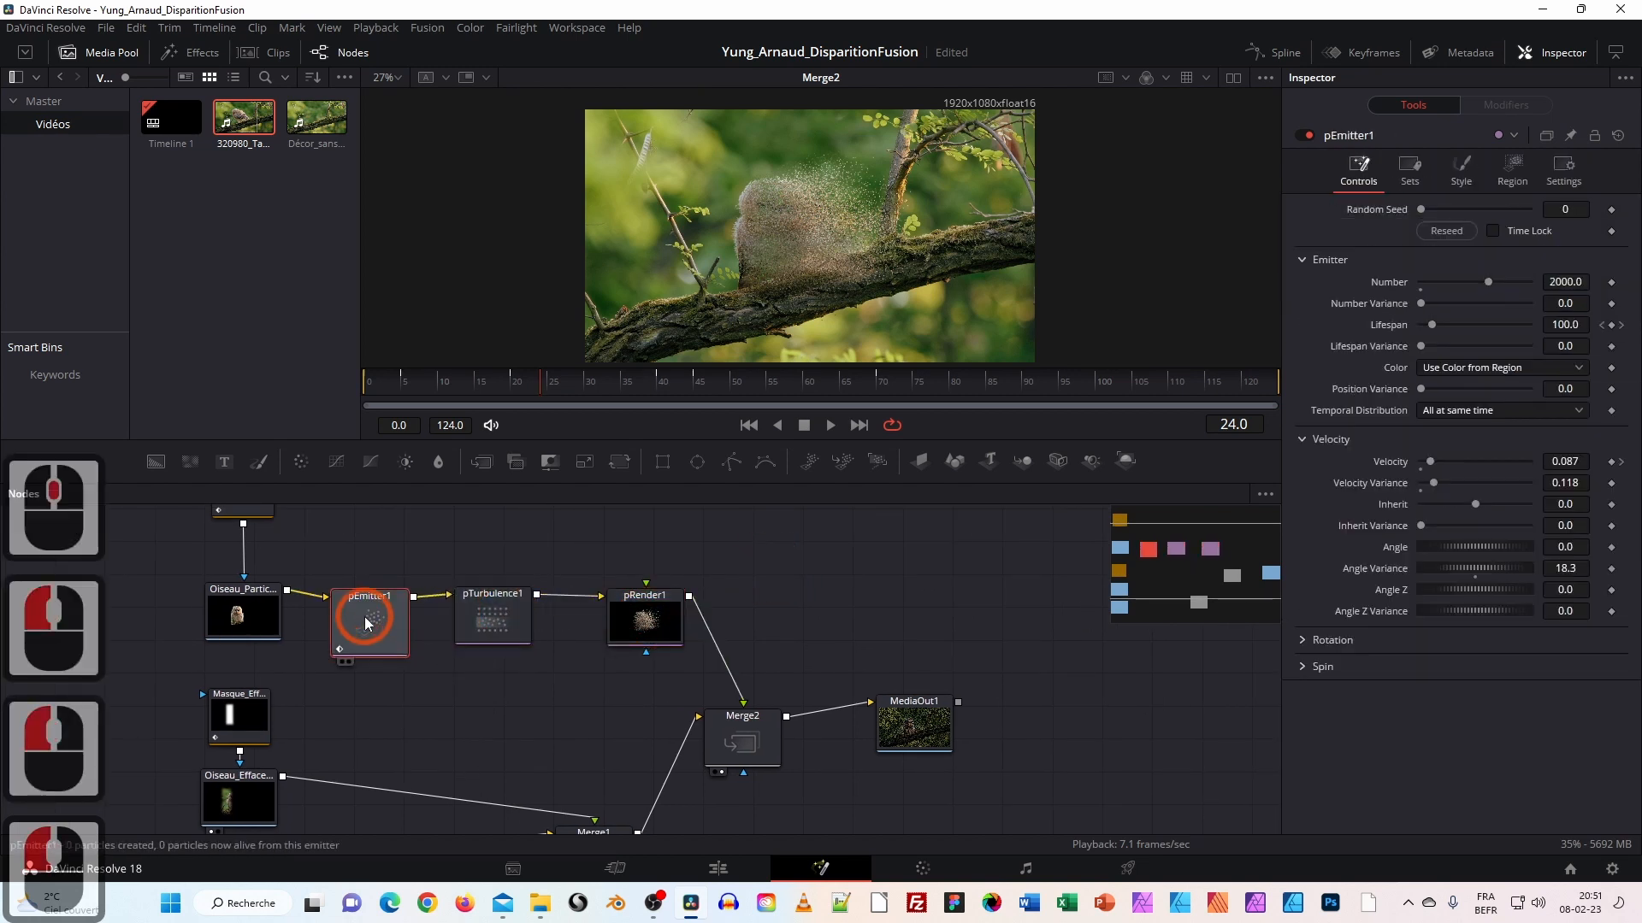
{"action": "left_click_drag", "start_coordinate": [368, 622], "coordinate": [370, 614]}
{"action": "left_click_drag", "start_coordinate": [610, 387], "coordinate": [877, 407]}
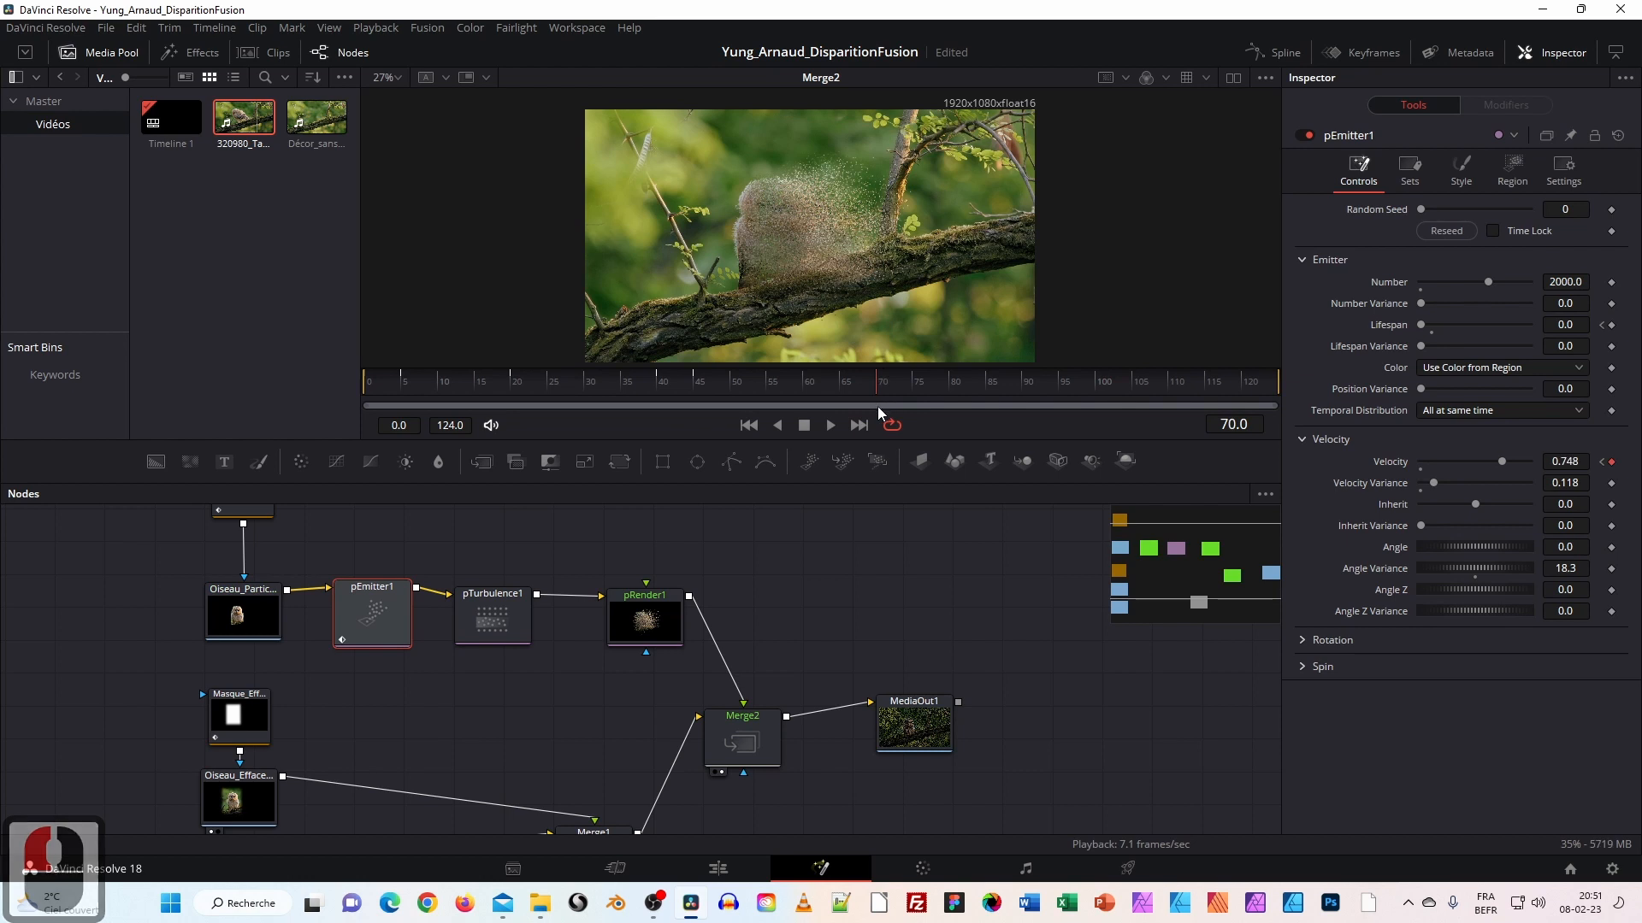
{"action": "left_click", "coordinate": [638, 608]}
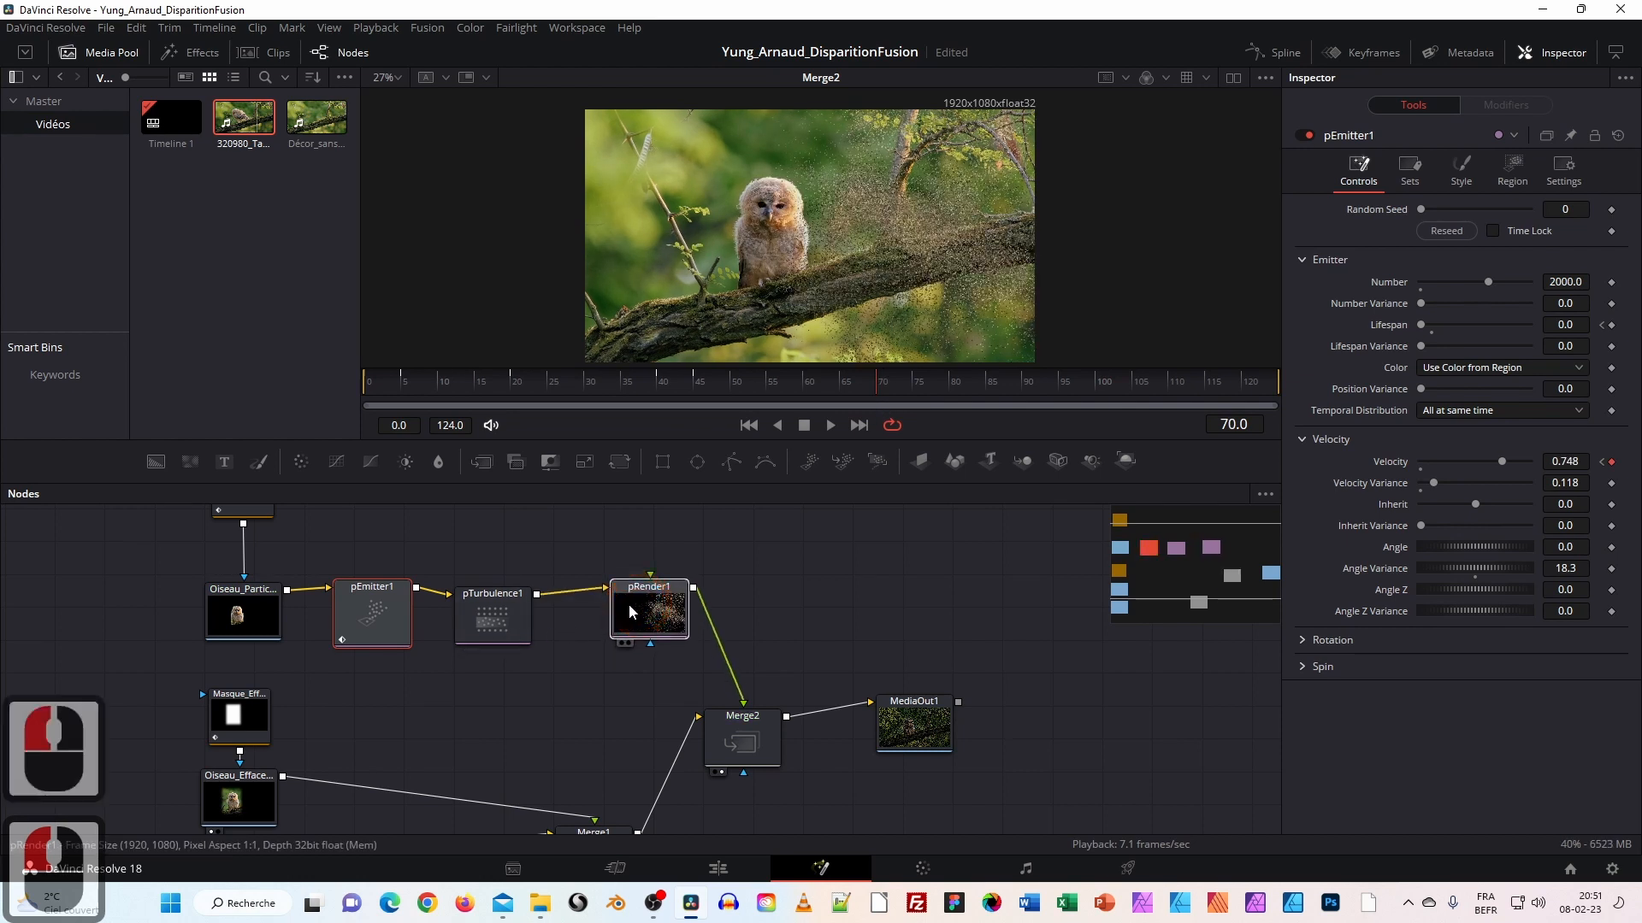
{"action": "left_click", "coordinate": [510, 596]}
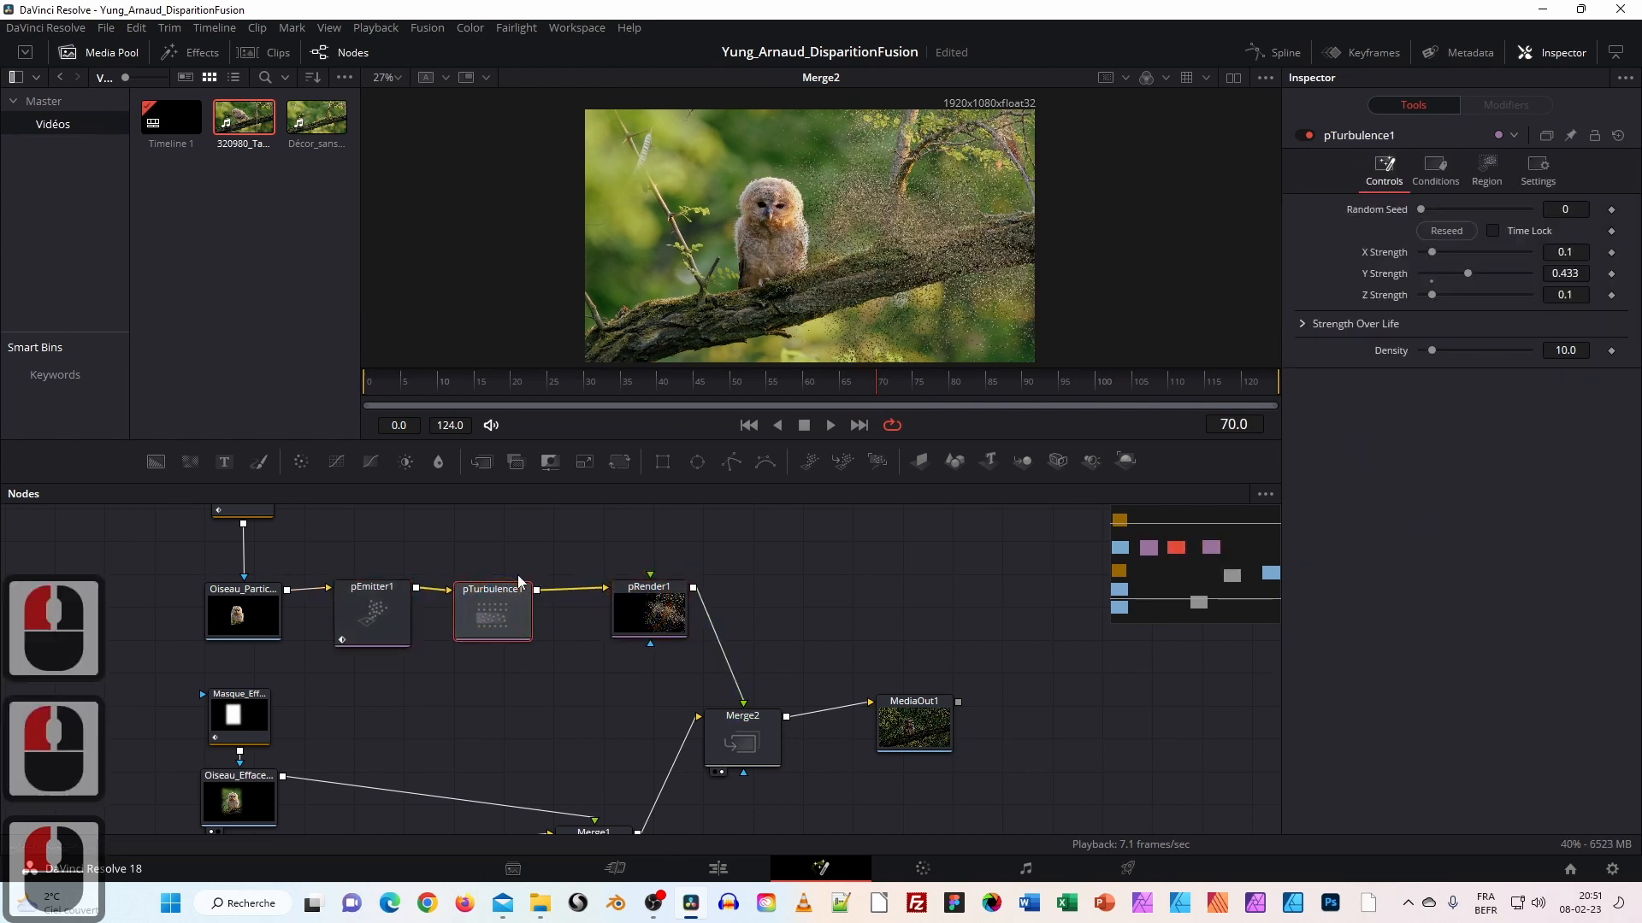
Add a pDirectionalForce node from the Particles tools.
{"action": "right_click", "coordinate": [549, 563]}
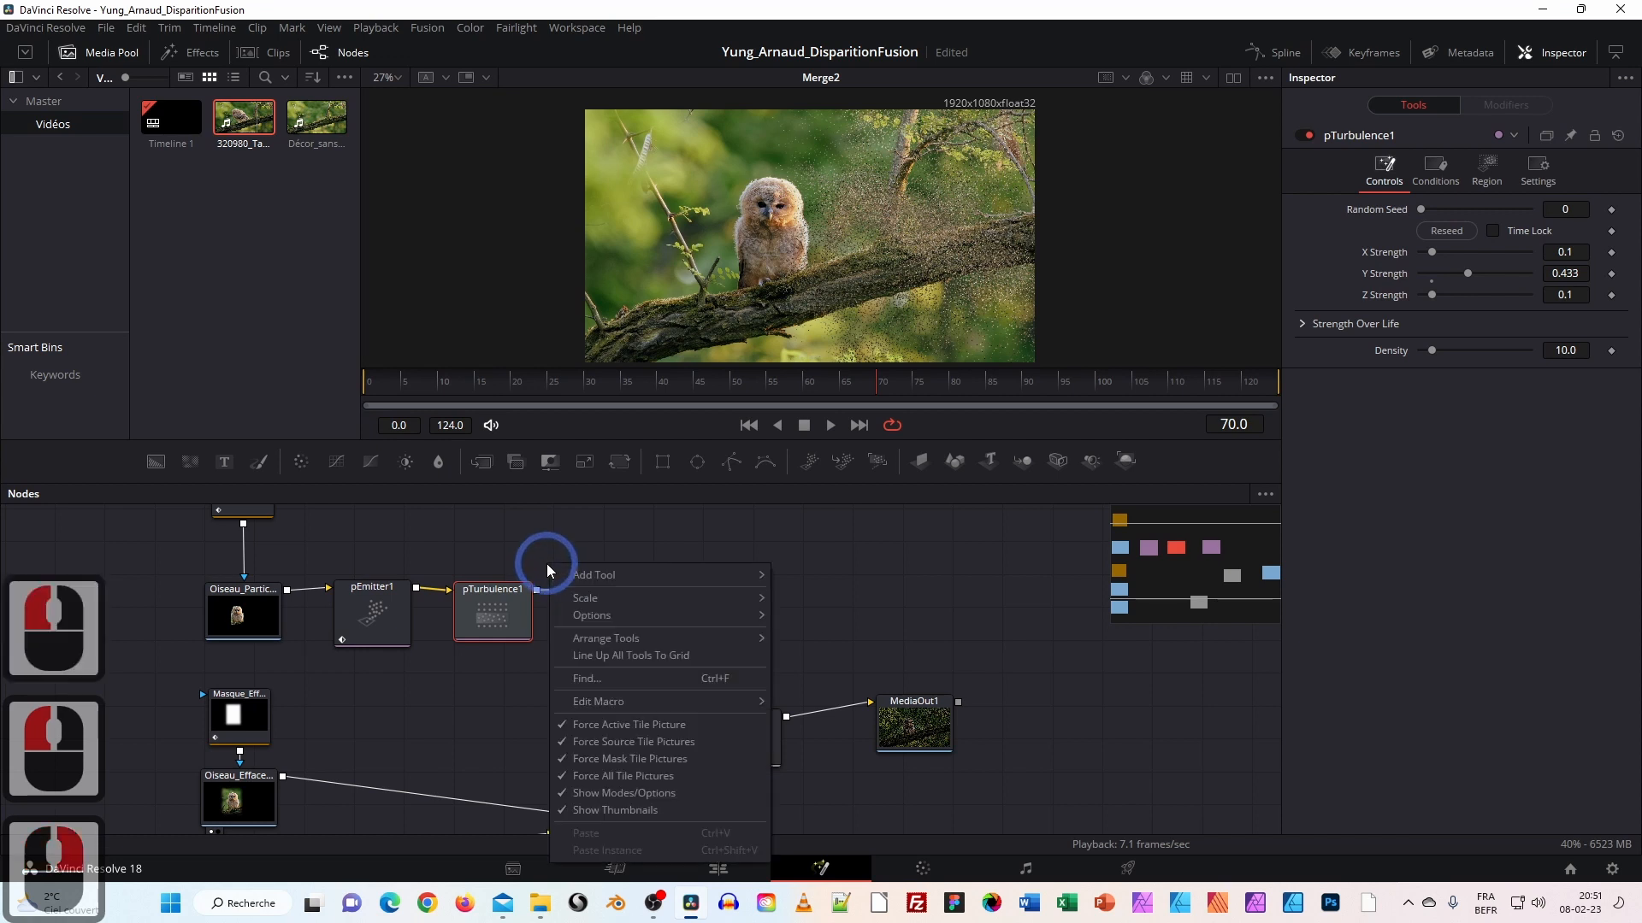
{"action": "mouse_move", "coordinate": [586, 575]}
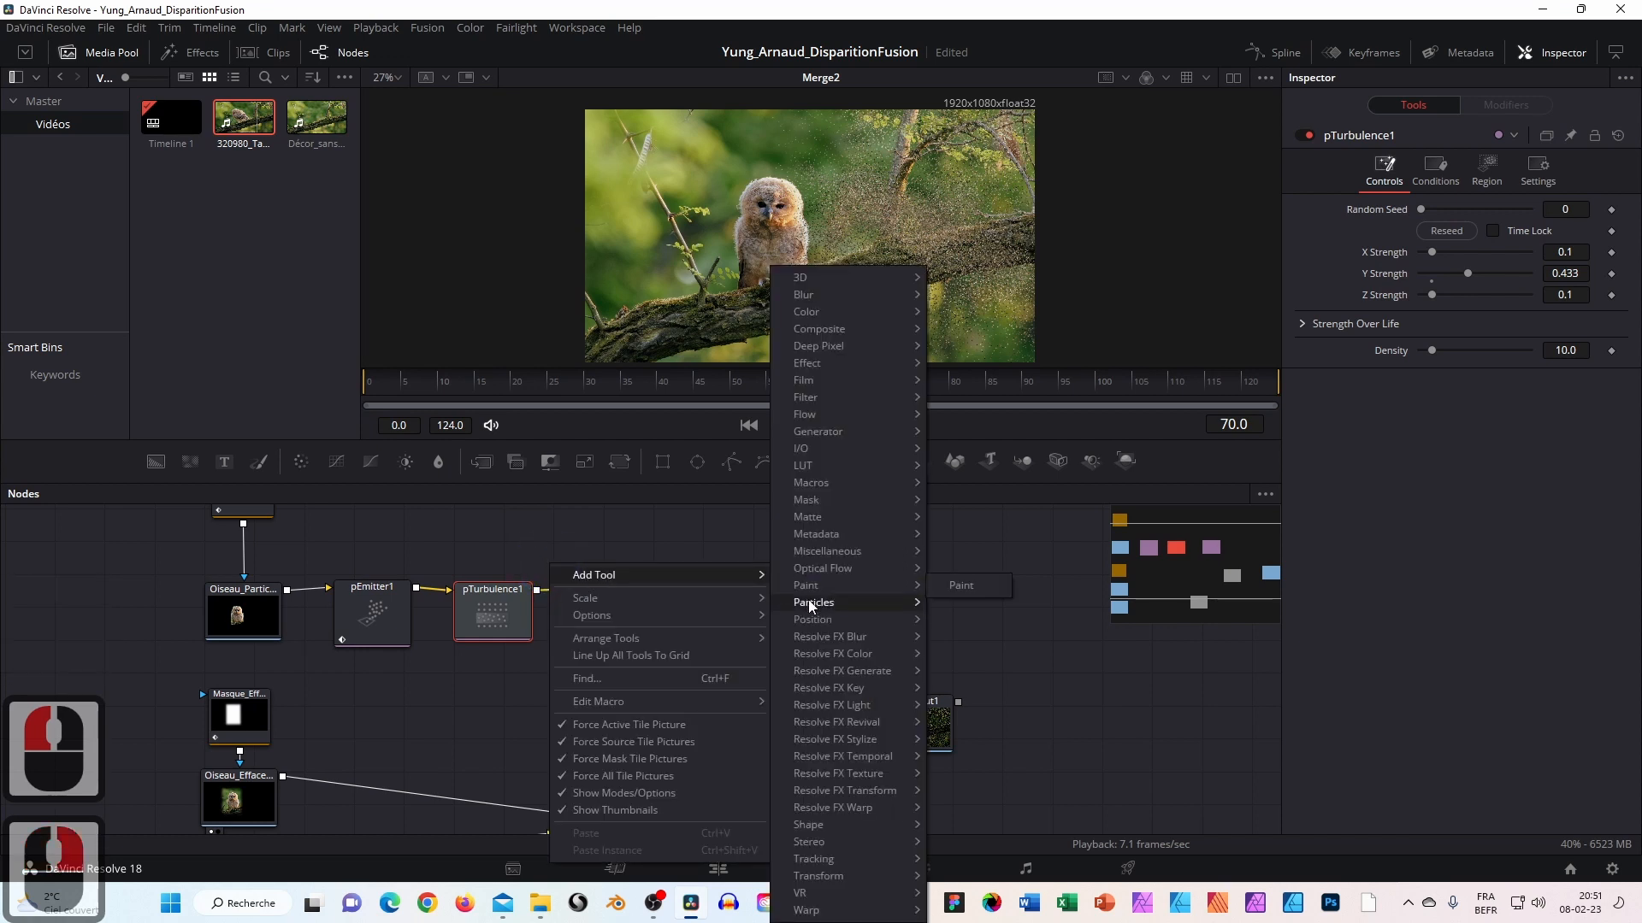
{"action": "mouse_move", "coordinate": [919, 604]}
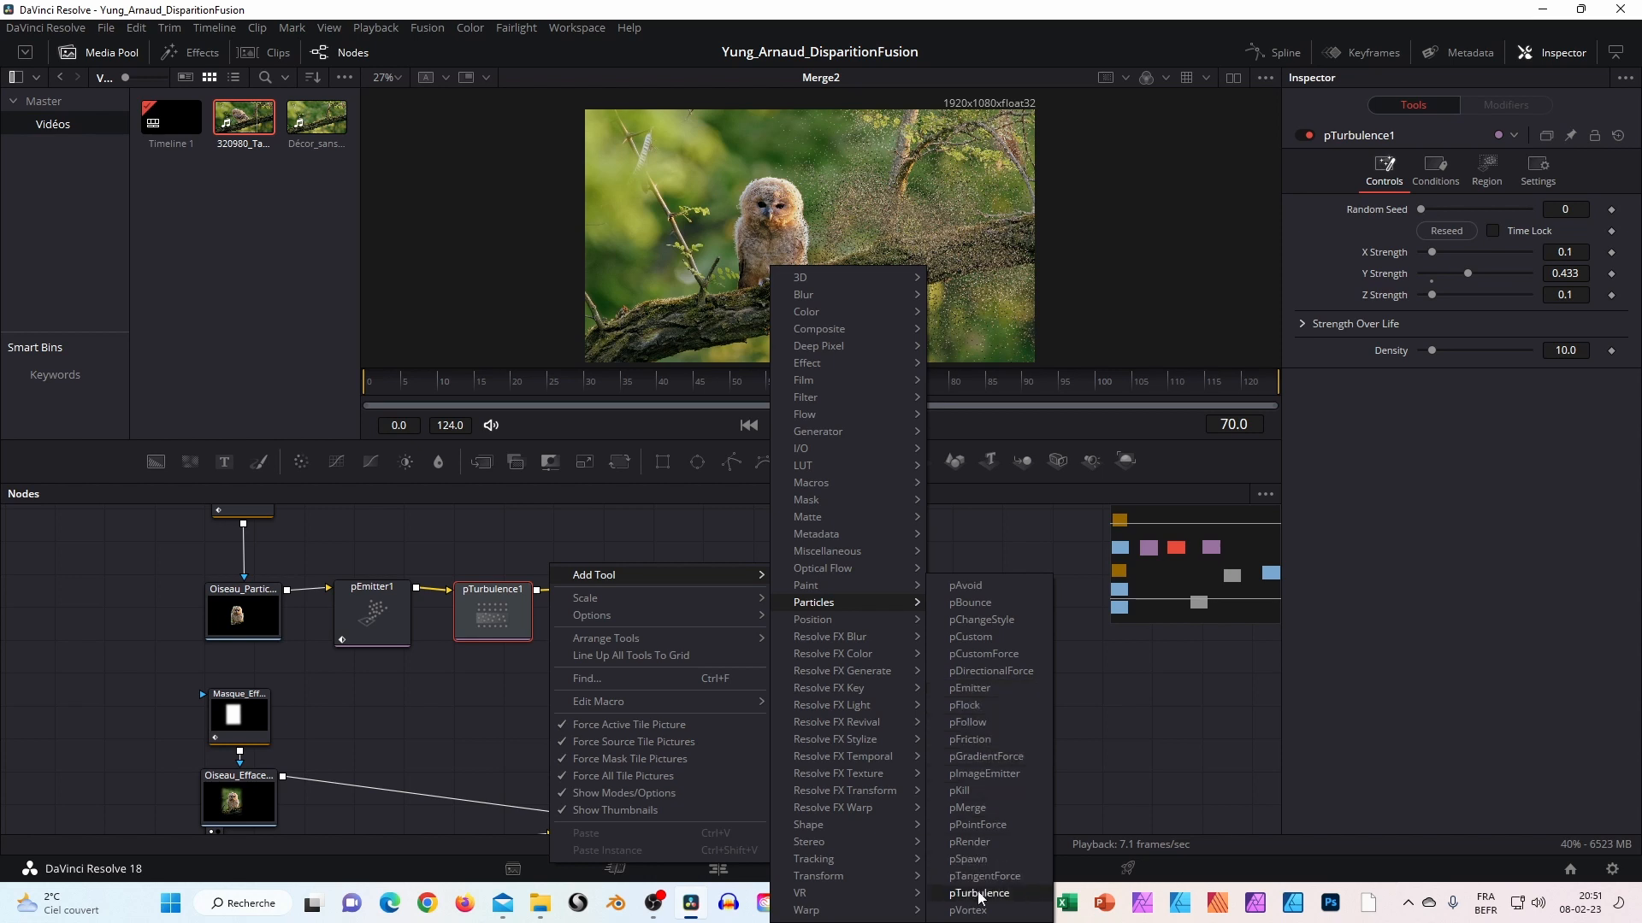
{"action": "left_click", "coordinate": [980, 670]}
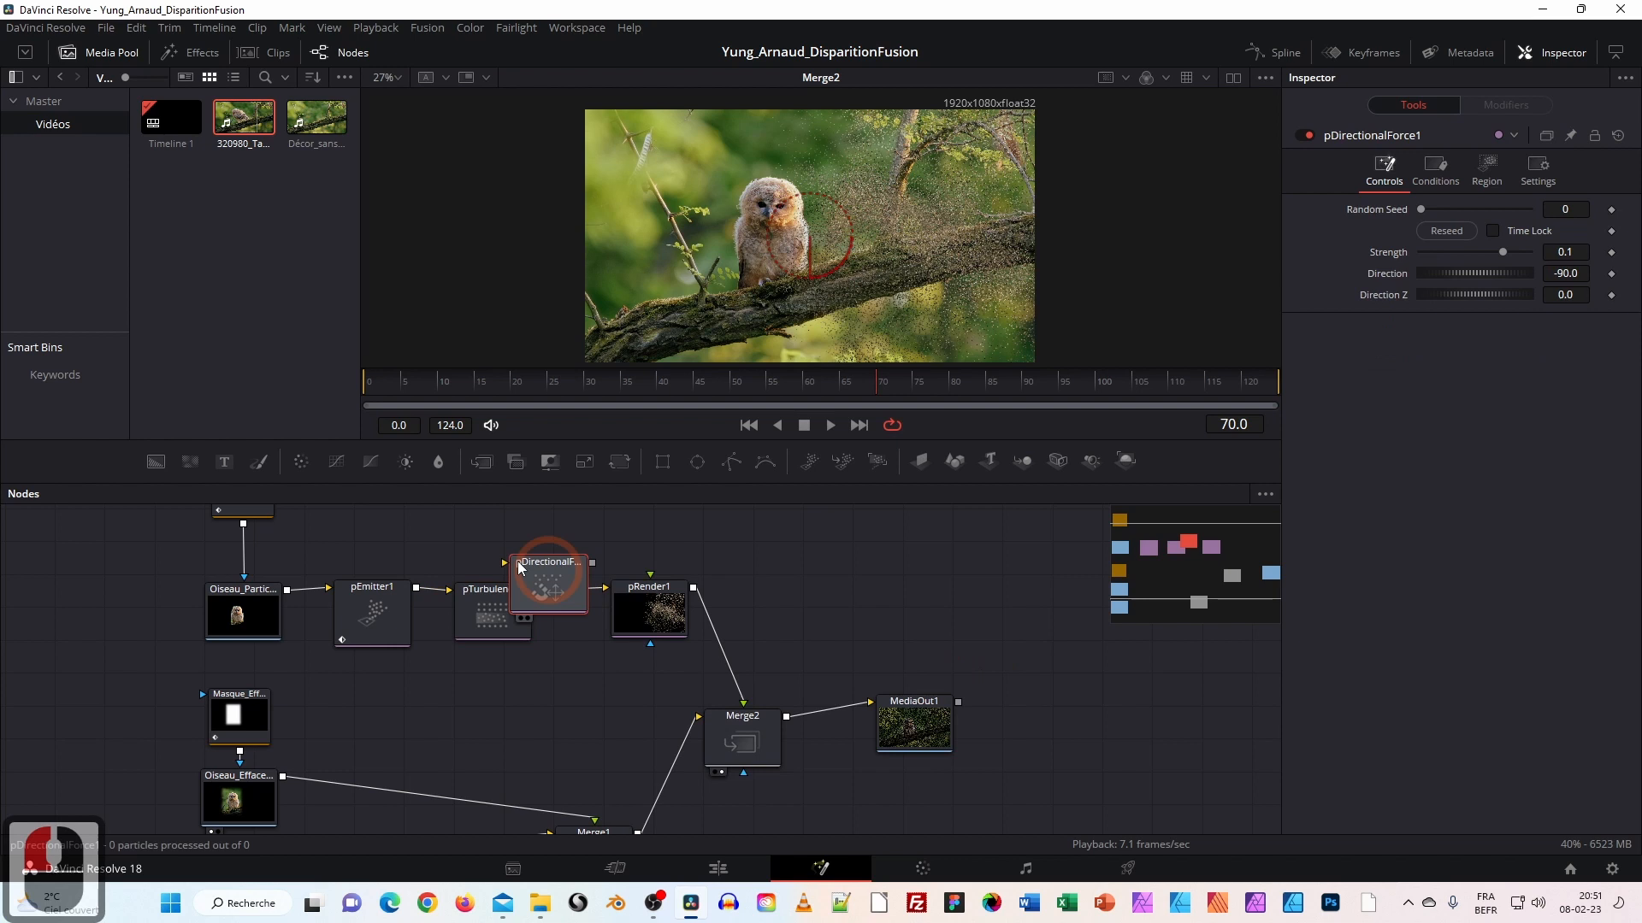
Rearrange pRender1, pTurbulence1 and pDirectionalForce1 to make room for the new node.
{"action": "left_click_drag", "start_coordinate": [547, 580], "coordinate": [531, 543]}
{"action": "left_click_drag", "start_coordinate": [665, 612], "coordinate": [727, 613]}
{"action": "left_click_drag", "start_coordinate": [514, 618], "coordinate": [596, 625]}
{"action": "mouse_move", "coordinate": [538, 553]}
{"action": "left_mouse_down"}
{"action": "mouse_move", "coordinate": [496, 549]}
{"action": "mouse_move", "coordinate": [518, 534]}
{"action": "left_mouse_up"}
{"action": "left_click_drag", "start_coordinate": [572, 597], "coordinate": [476, 605]}
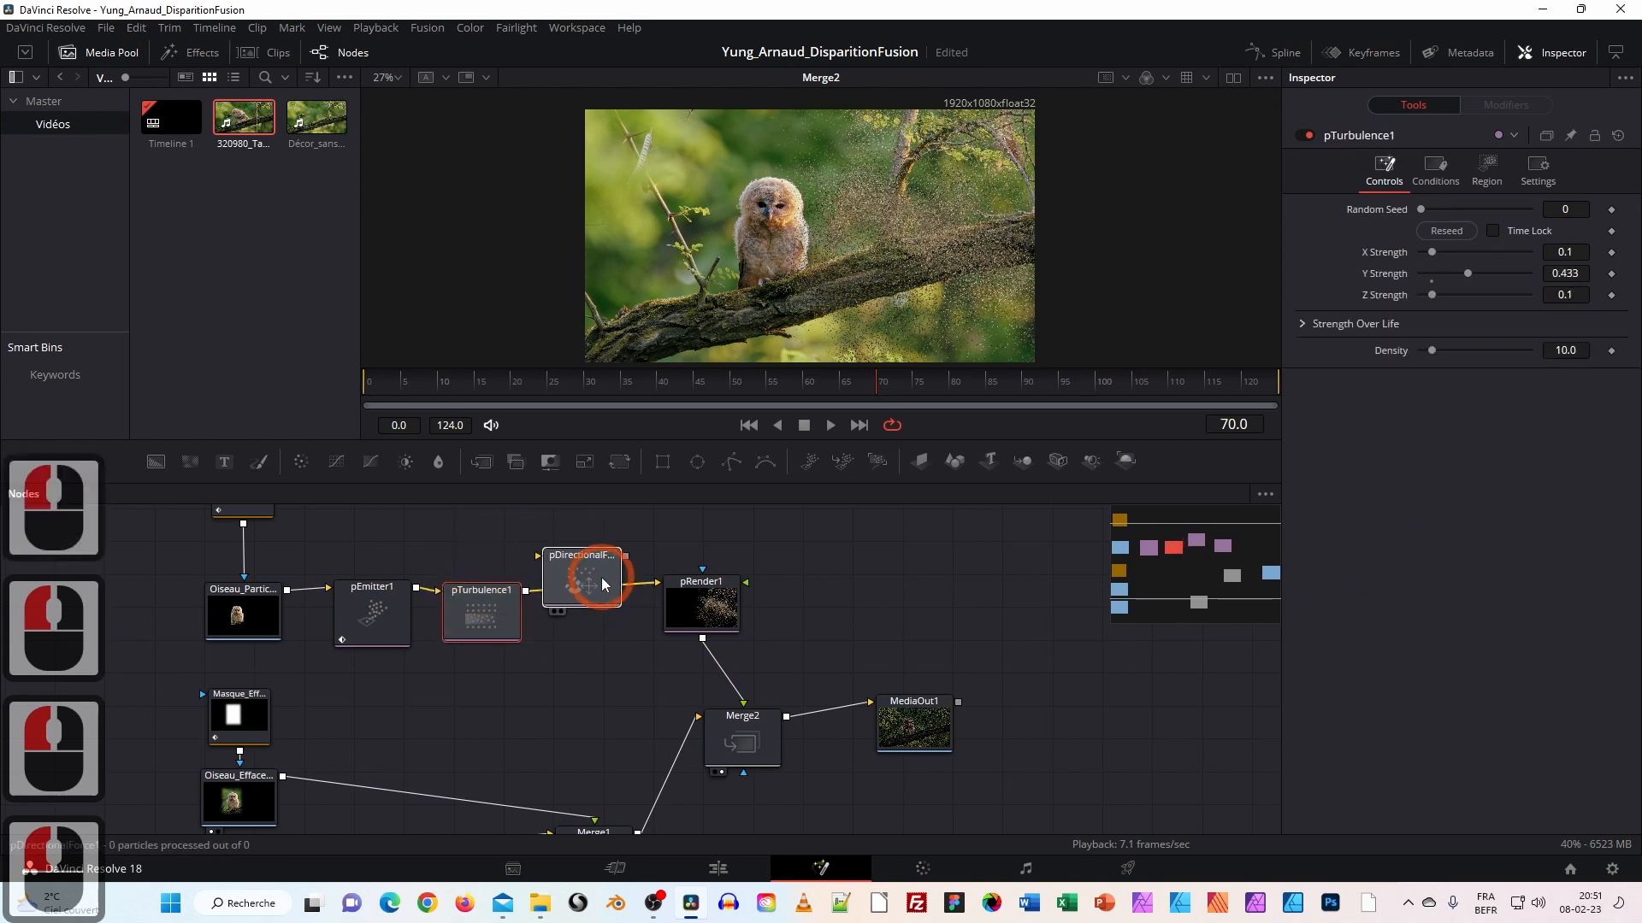
{"action": "left_click_drag", "start_coordinate": [605, 571], "coordinate": [470, 526]}
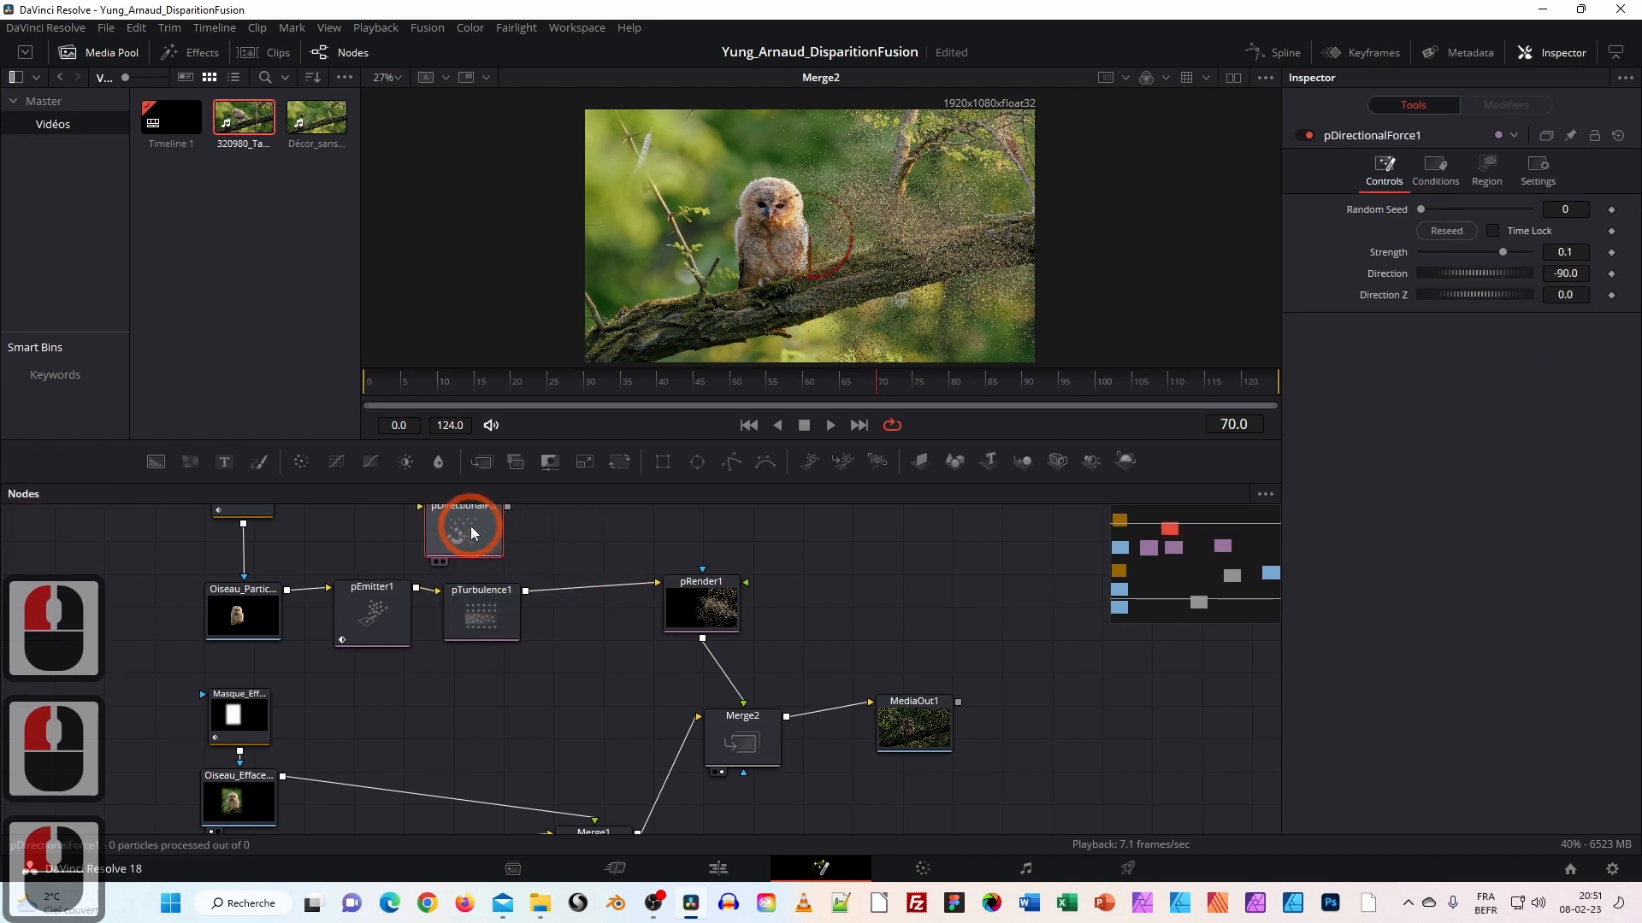
{"action": "mouse_move", "coordinate": [481, 620]}
{"action": "left_mouse_down"}
{"action": "mouse_move", "coordinate": [565, 622]}
{"action": "mouse_move", "coordinate": [466, 614]}
{"action": "left_mouse_up"}
Insert pDirectionalForce1 between pTurbulence1 and pRender1, keeping Strength 0.1 and Direction -90.0.
{"action": "left_click_drag", "start_coordinate": [465, 536], "coordinate": [554, 547]}
{"action": "left_click", "coordinate": [602, 563], "text": "shift"}
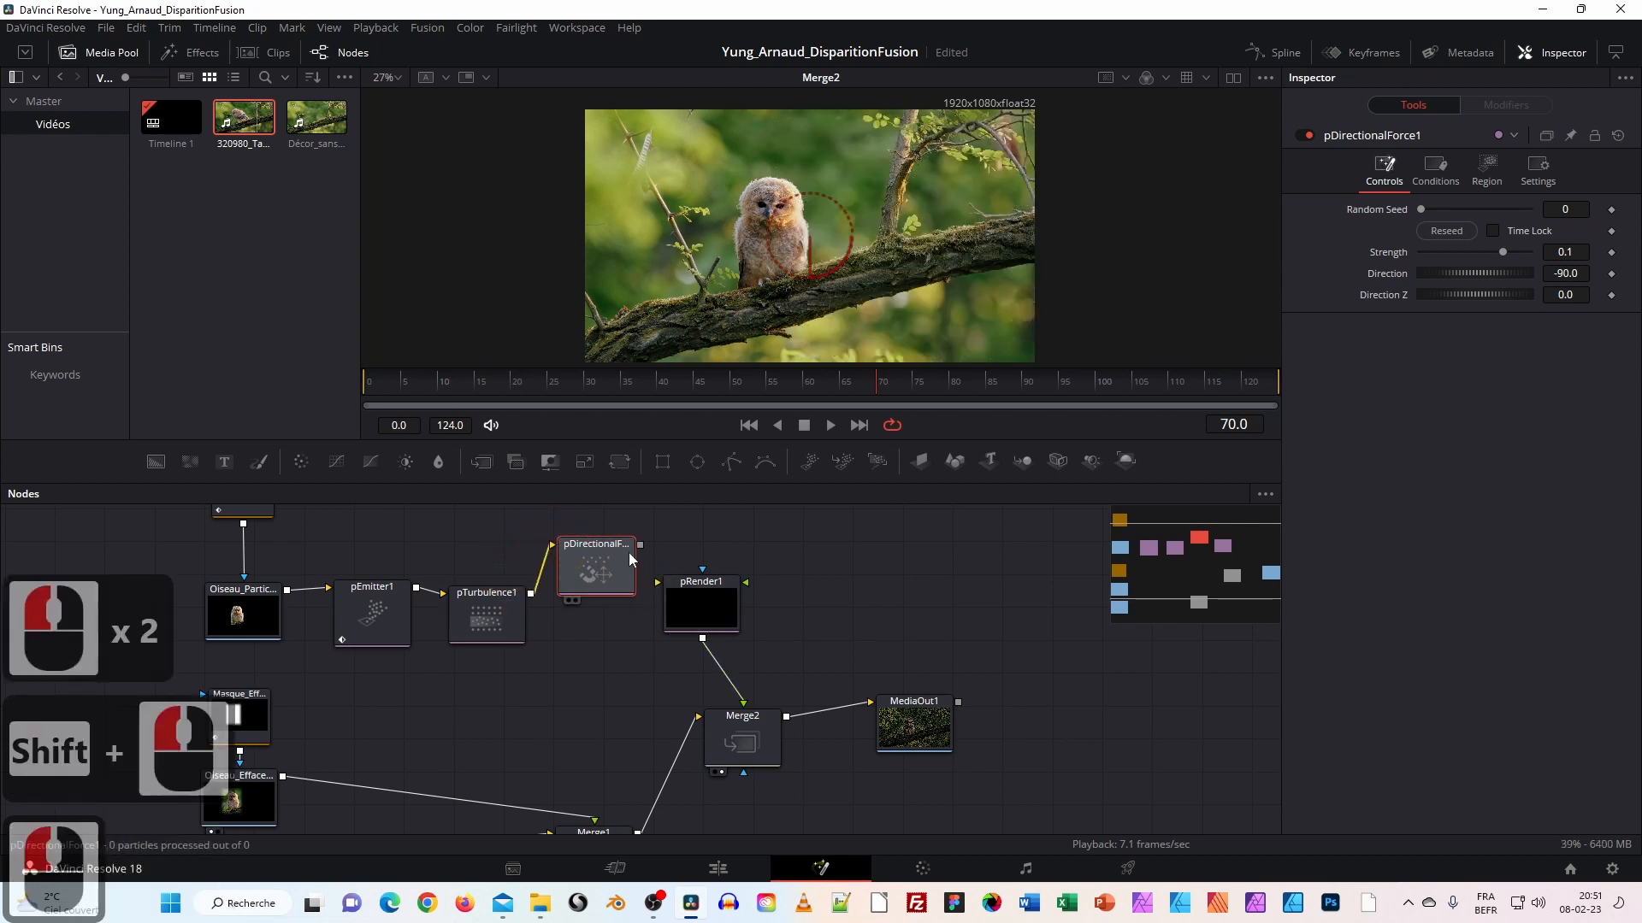
{"action": "left_click_drag", "start_coordinate": [652, 575], "coordinate": [660, 584]}
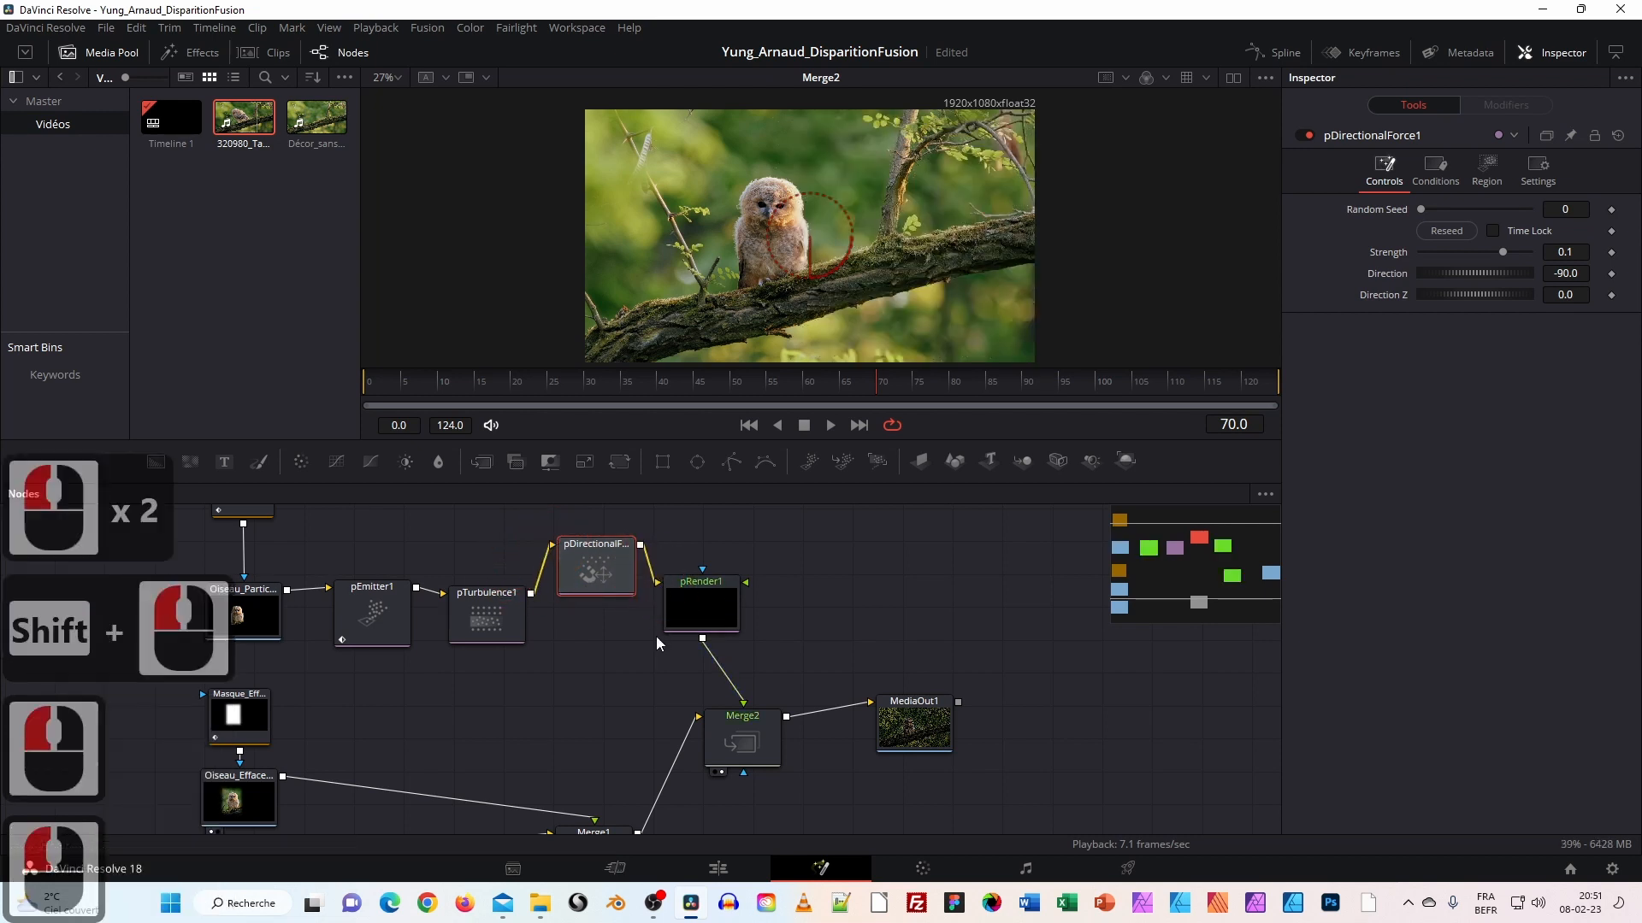
{"action": "key", "text": "ctrl+z"}
{"action": "key", "text": "ctrl+z"}
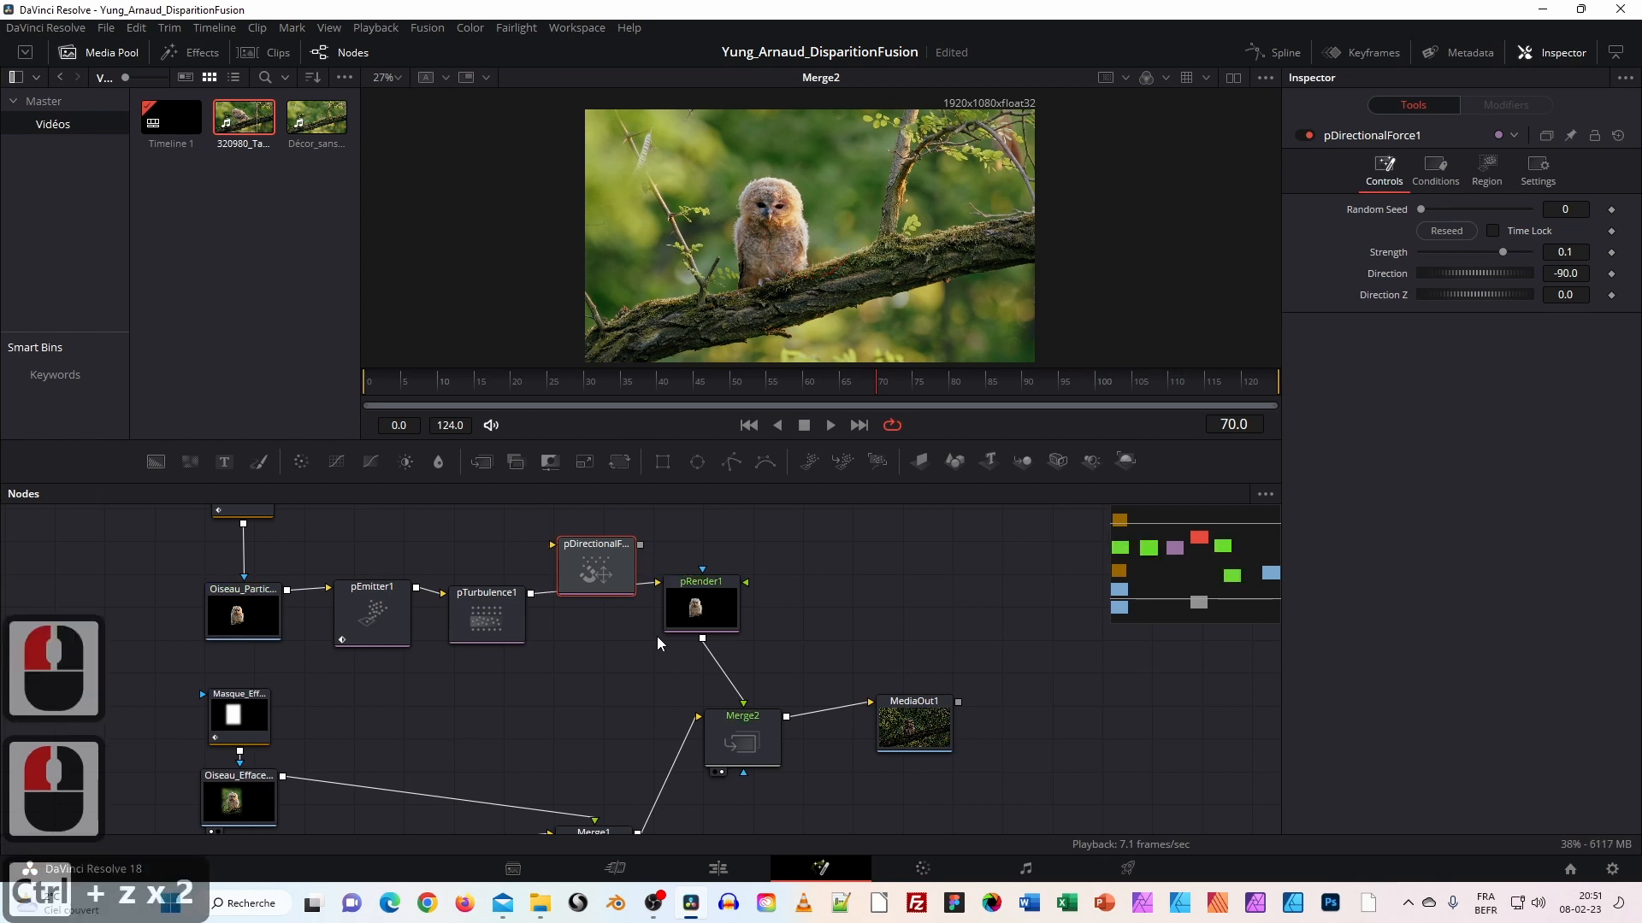
{"action": "left_click_drag", "start_coordinate": [585, 557], "coordinate": [597, 593]}
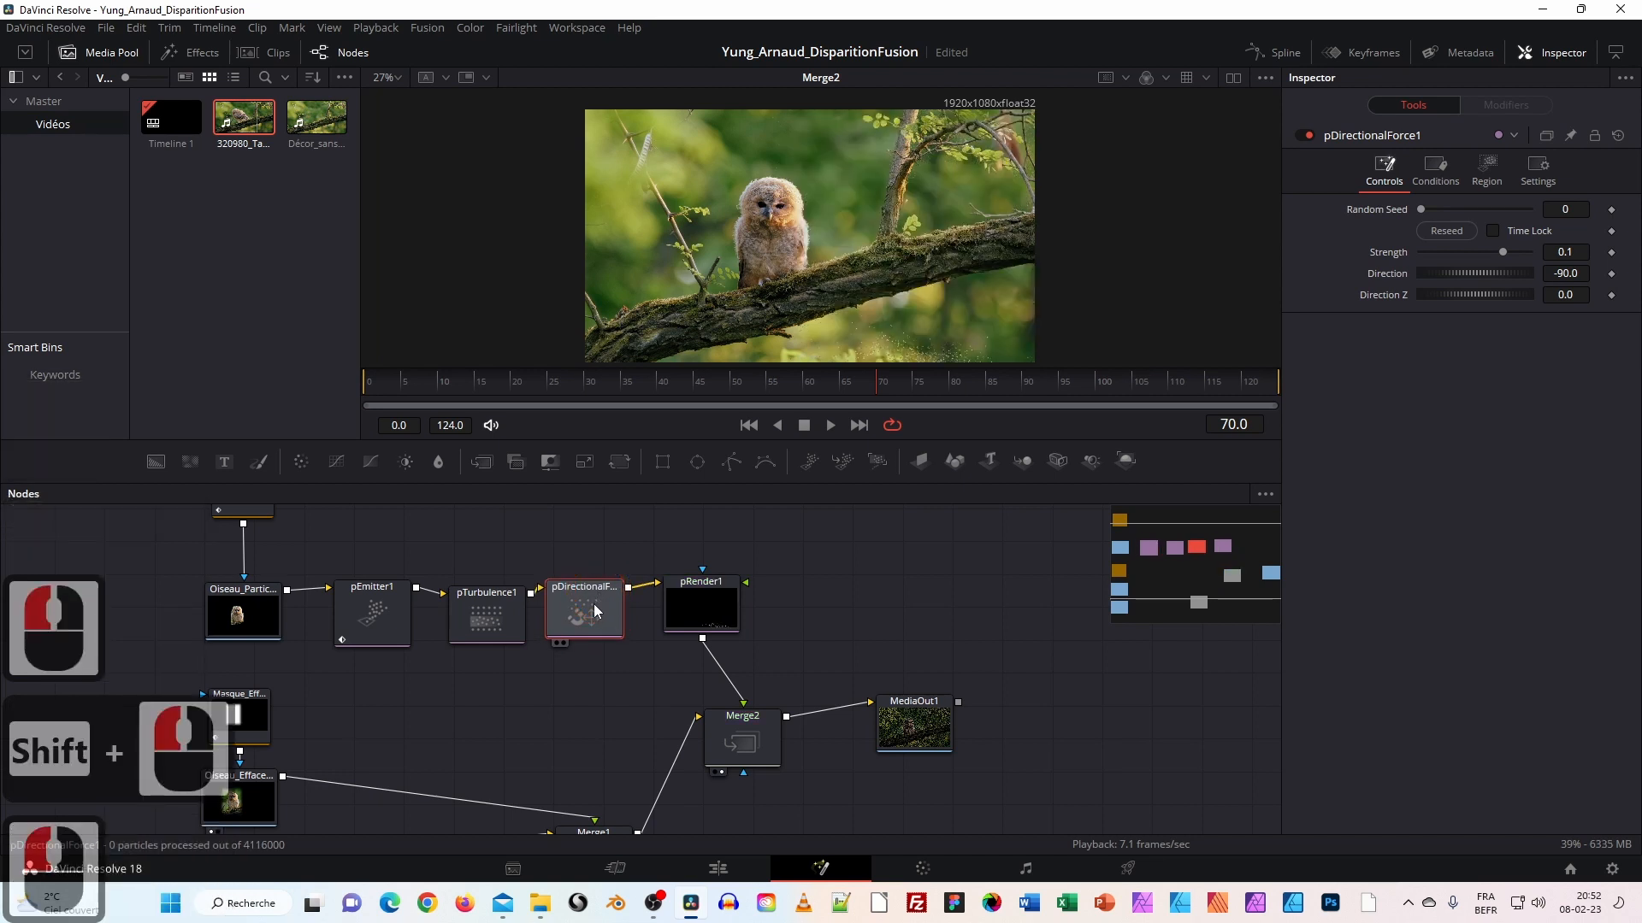
{"action": "left_click_drag", "start_coordinate": [593, 604], "coordinate": [598, 602]}
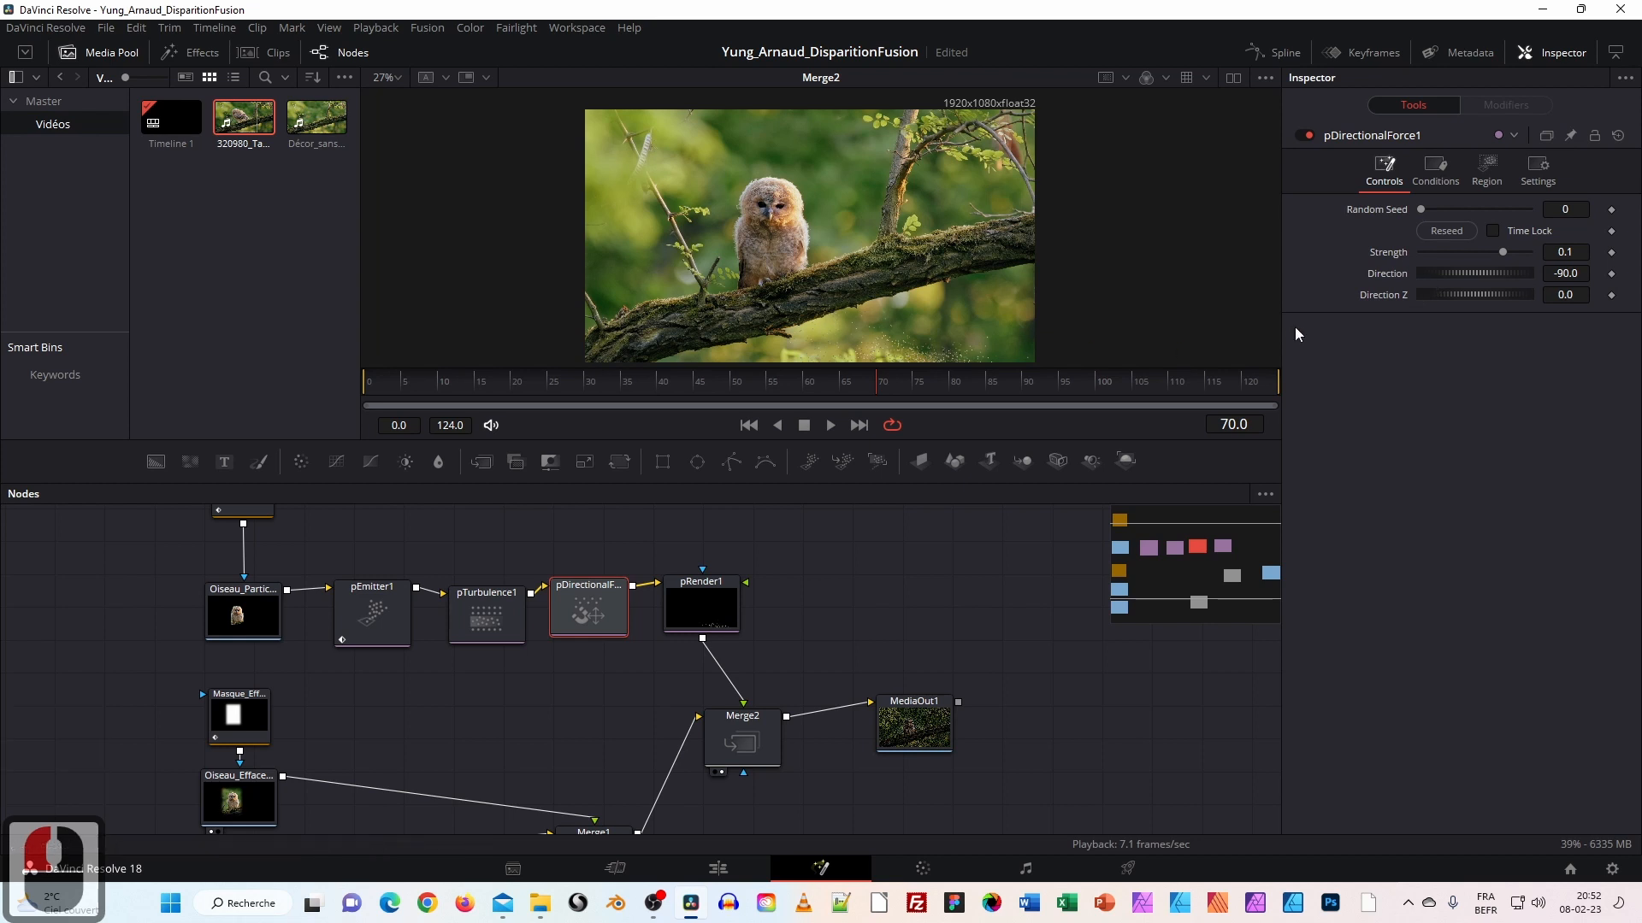
Preview the force from the start, then set its Direction to 23.5.
{"action": "left_click_drag", "start_coordinate": [419, 389], "coordinate": [366, 390]}
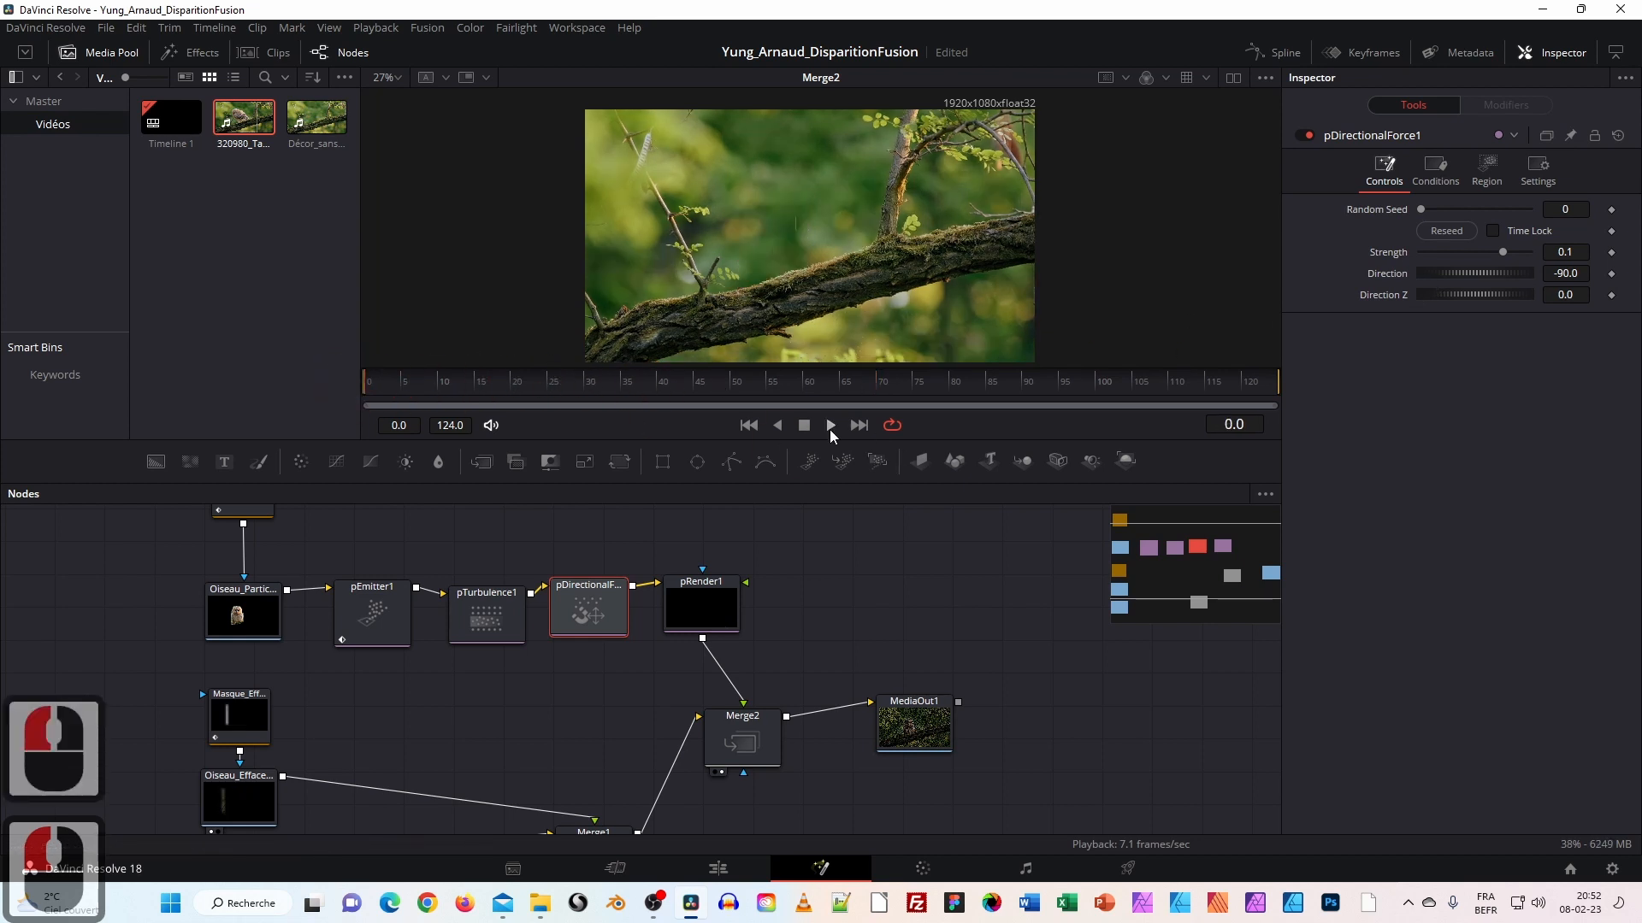
{"action": "left_click", "coordinate": [829, 426]}
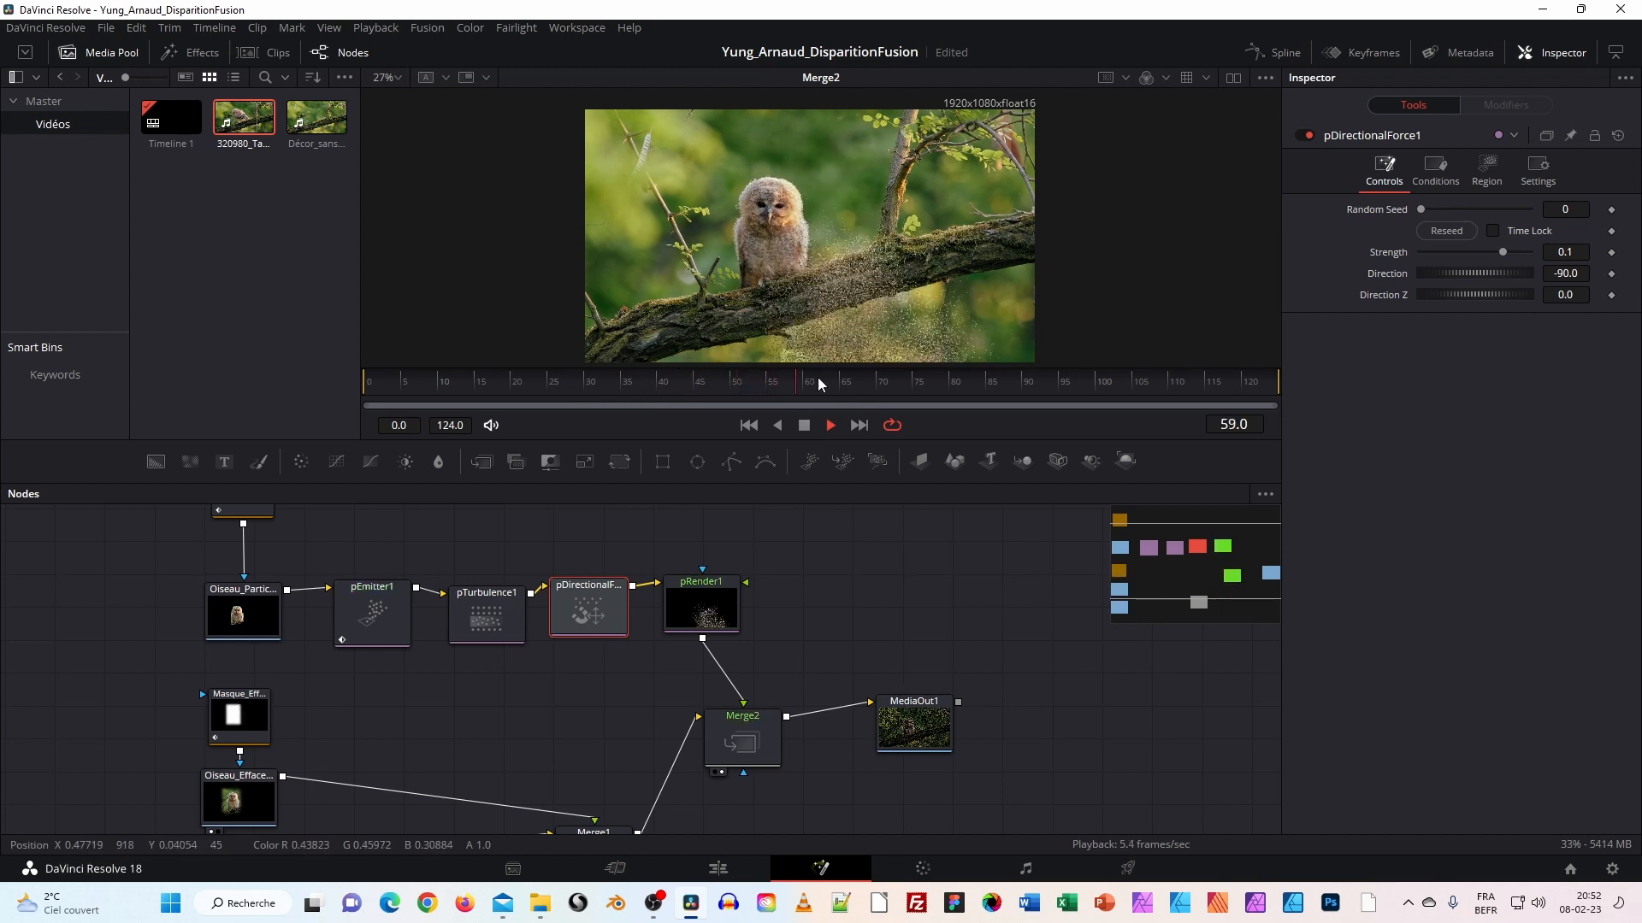
{"action": "mouse_move", "coordinate": [824, 399]}
{"action": "left_mouse_down"}
{"action": "mouse_move", "coordinate": [475, 367]}
{"action": "mouse_move", "coordinate": [798, 383]}
{"action": "left_mouse_up"}
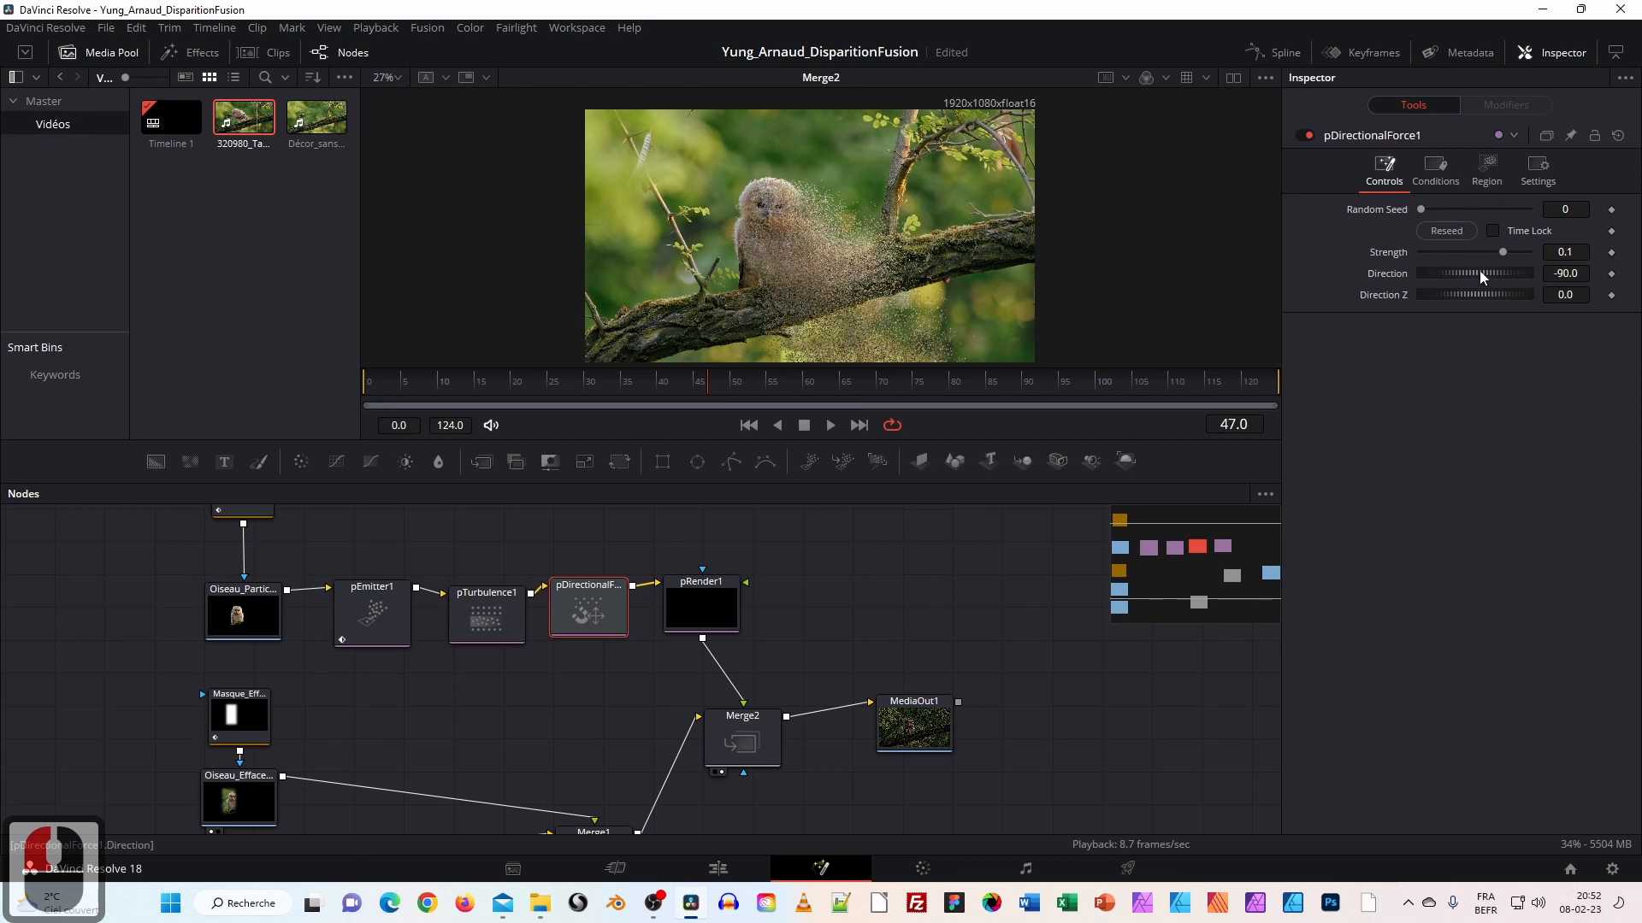
{"action": "left_click_drag", "start_coordinate": [1483, 270], "coordinate": [1454, 274]}
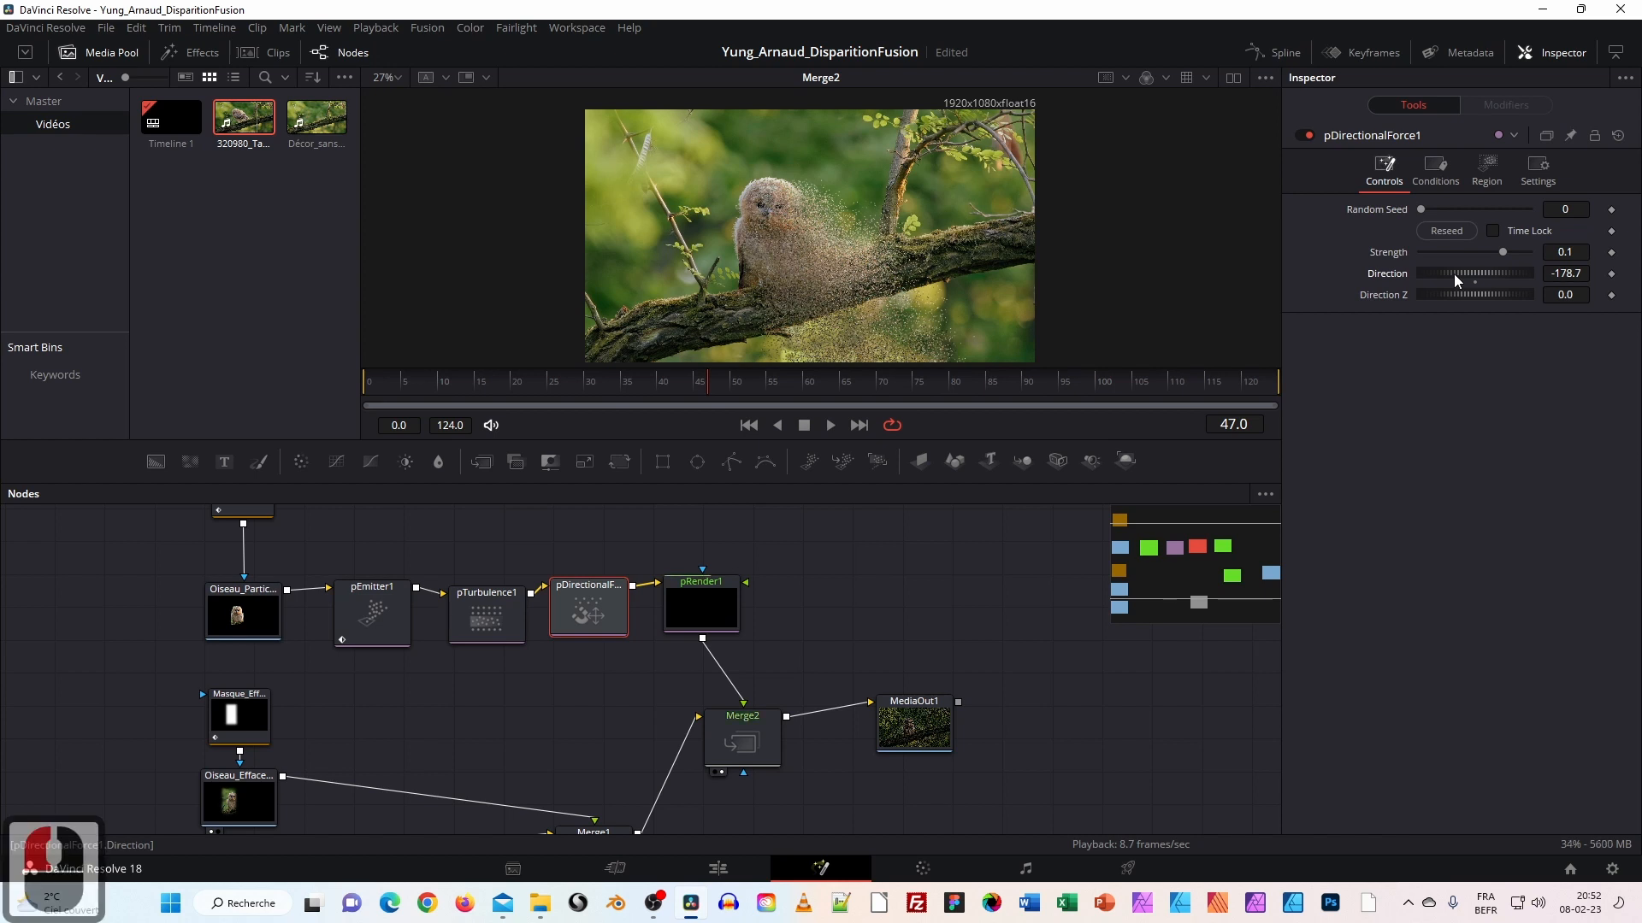
{"action": "left_click_drag", "start_coordinate": [1467, 273], "coordinate": [1499, 272]}
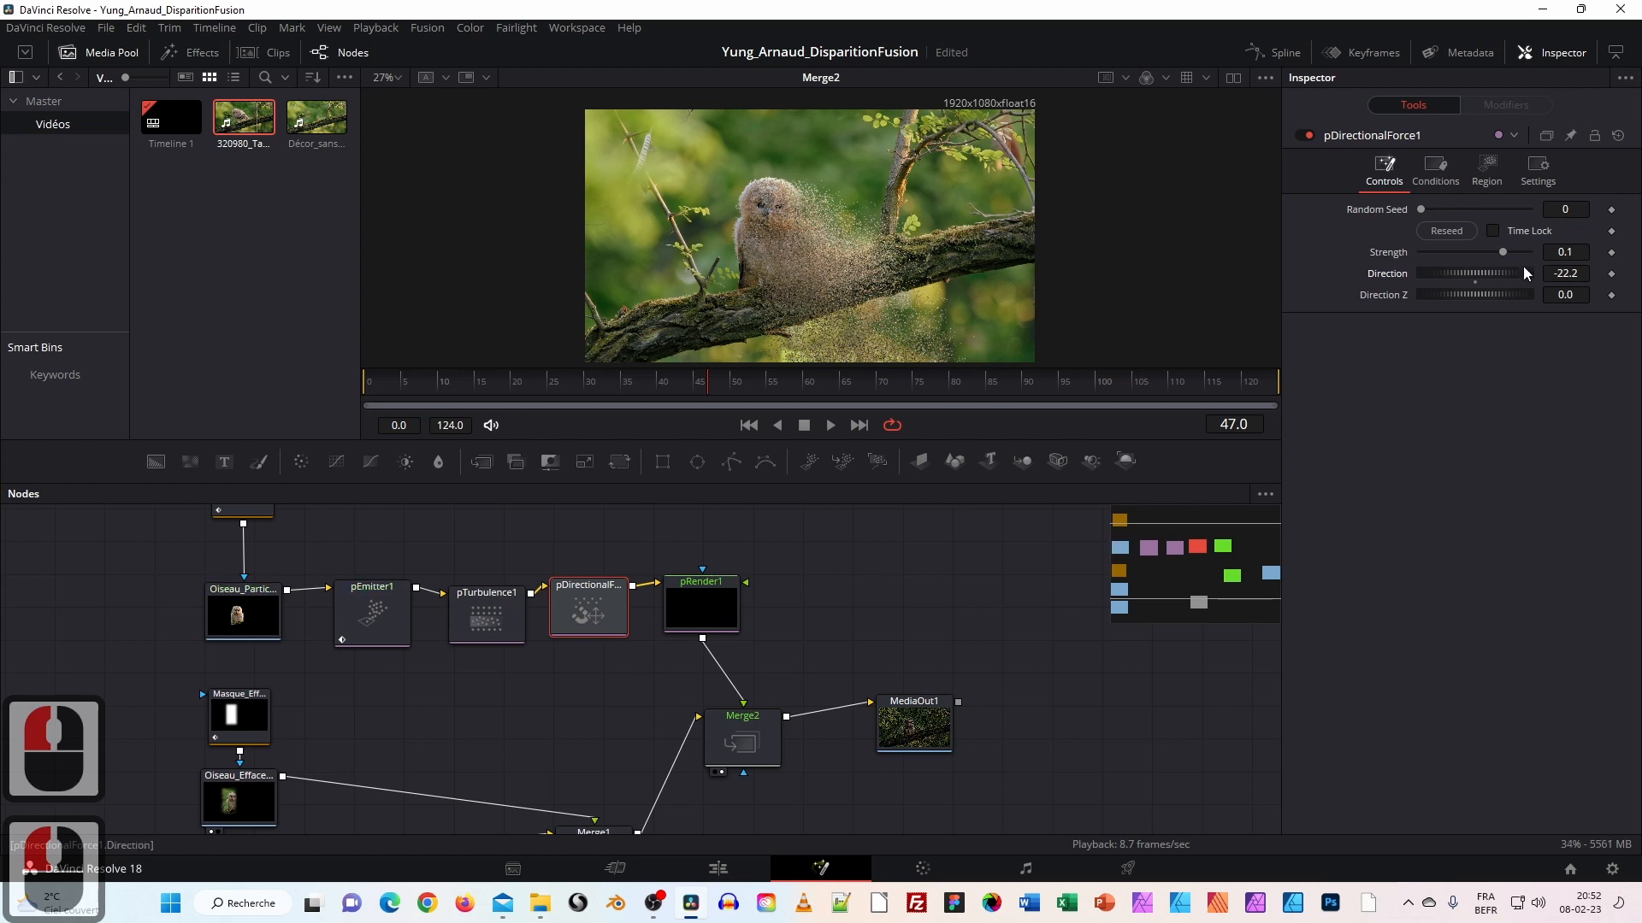
{"action": "left_click", "coordinate": [1580, 272]}
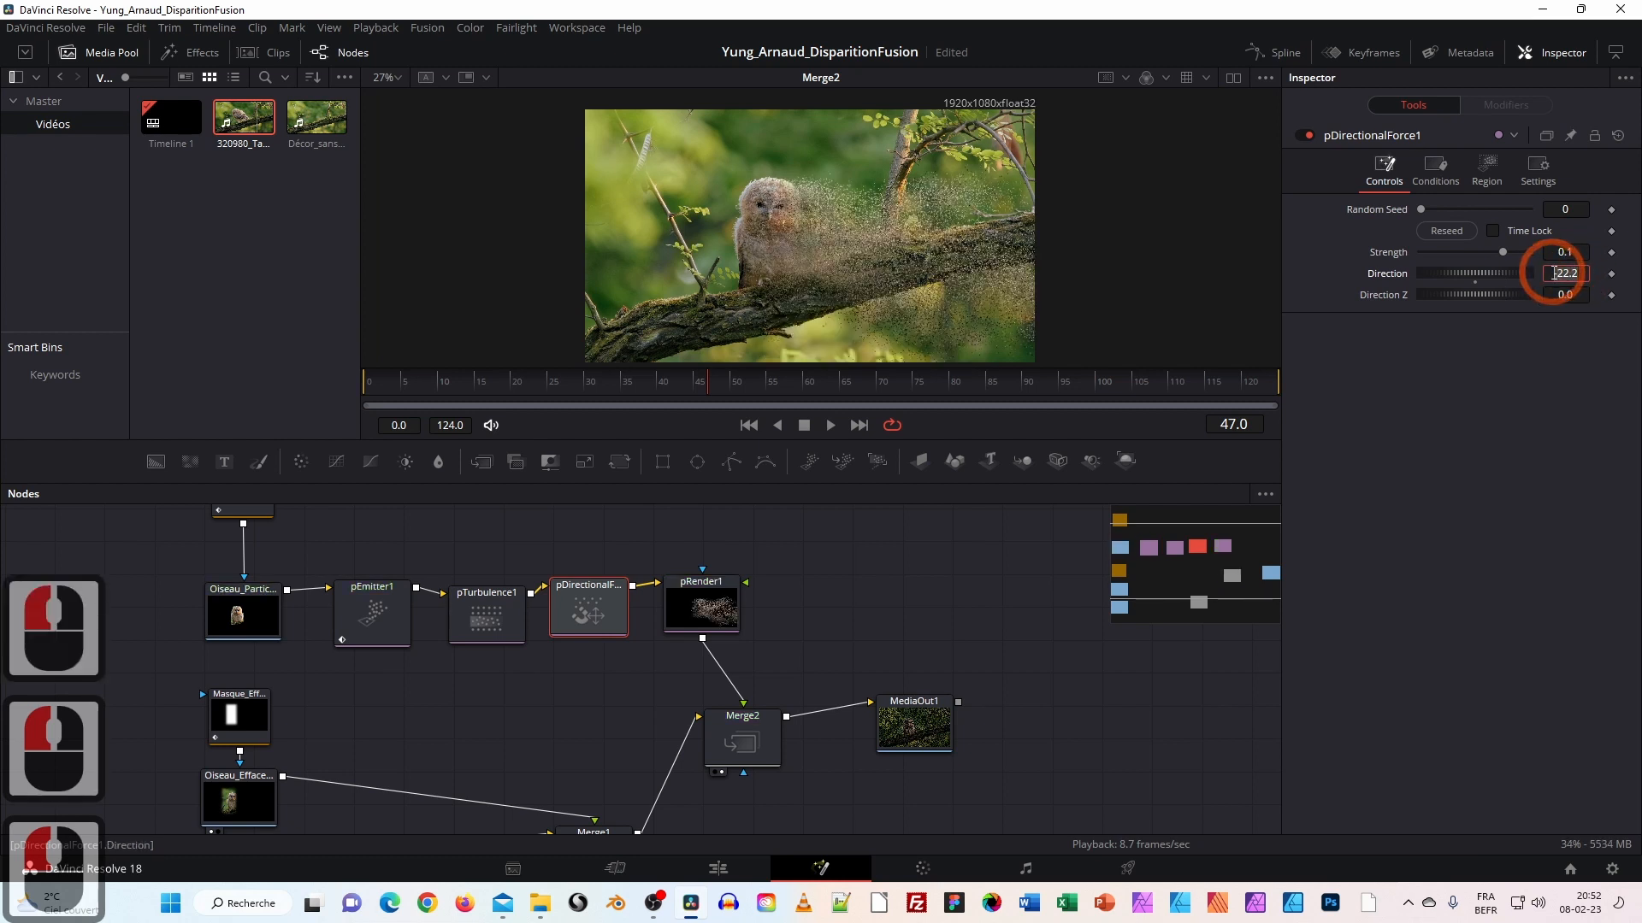
{"action": "type", "text": "0"}
{"action": "key", "text": "Tab"}
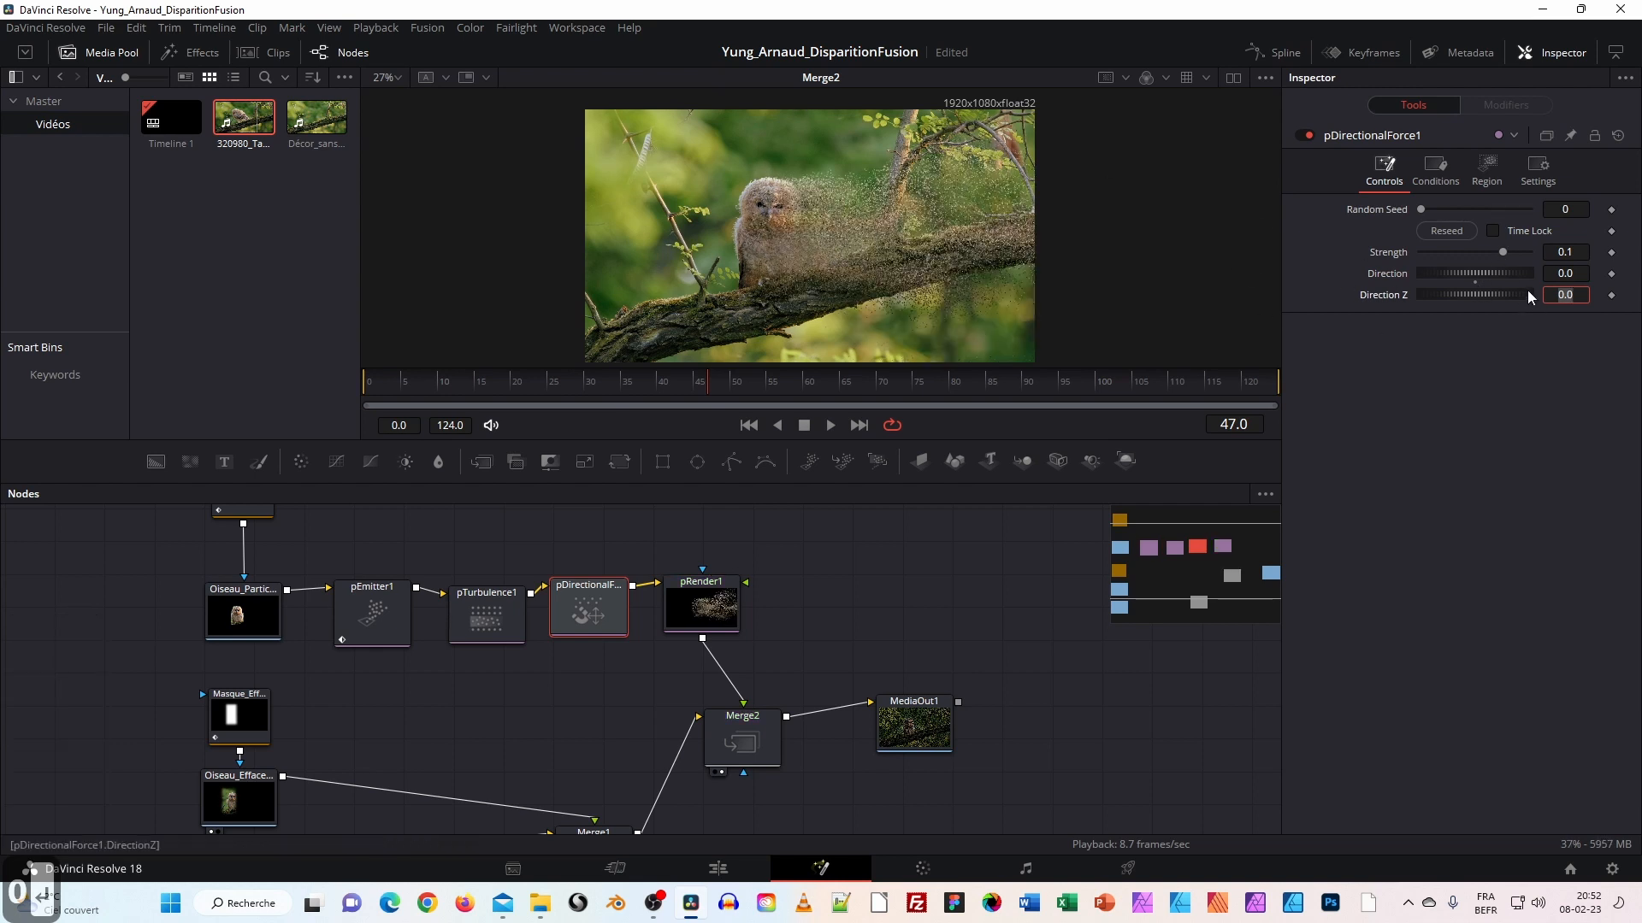
{"action": "left_click", "coordinate": [1587, 273]}
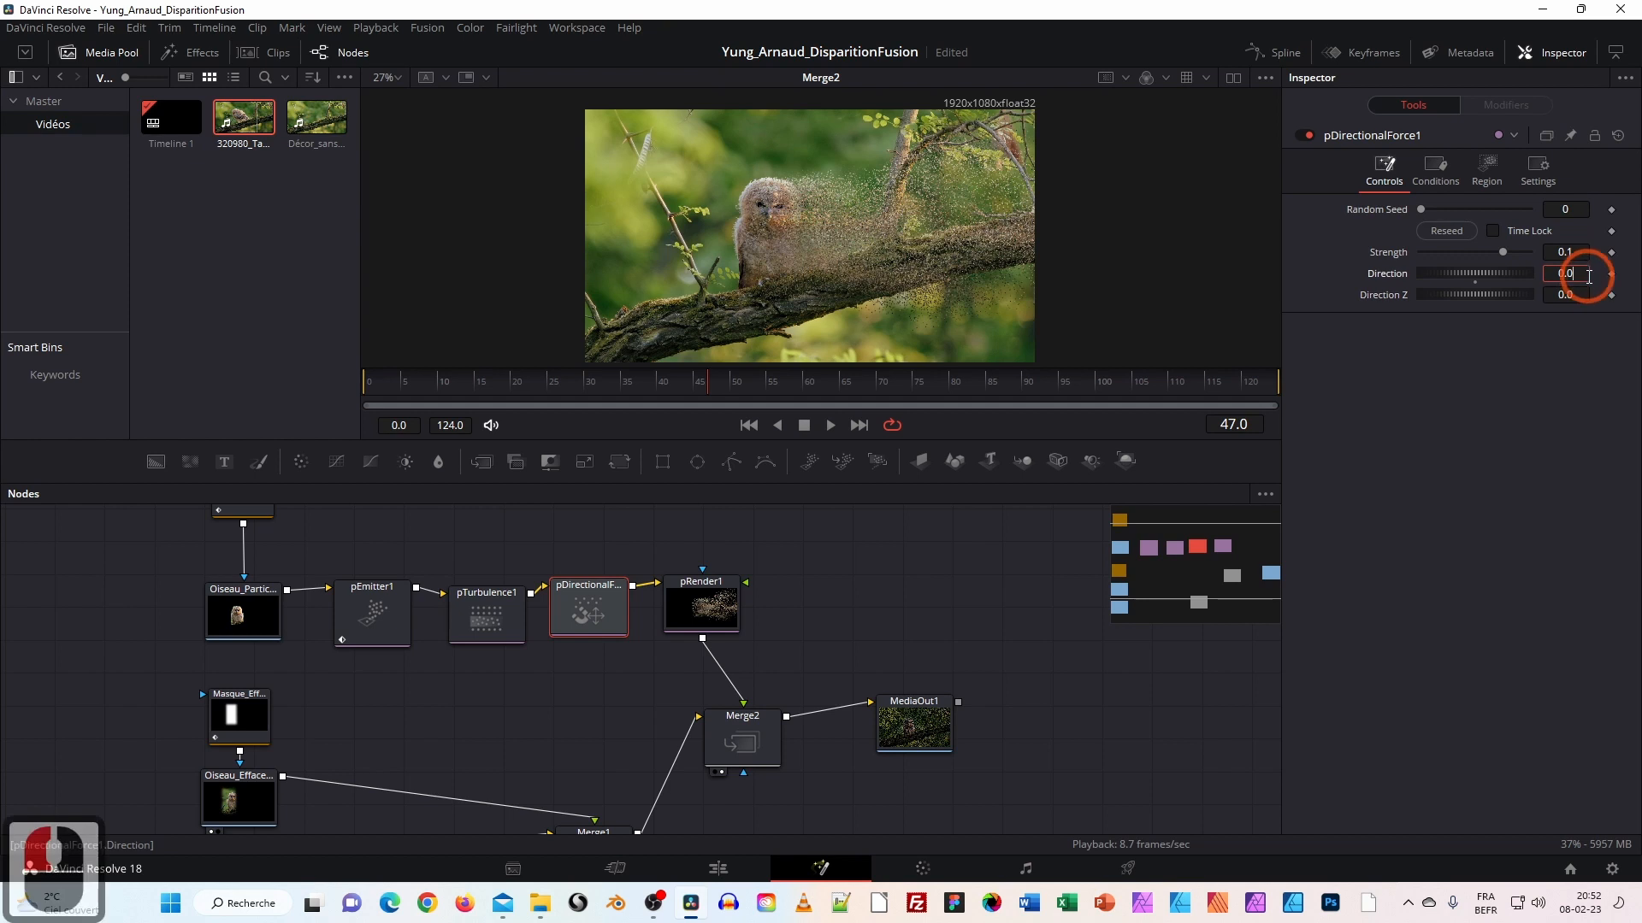
{"action": "left_click_drag", "start_coordinate": [1484, 274], "coordinate": [1491, 272]}
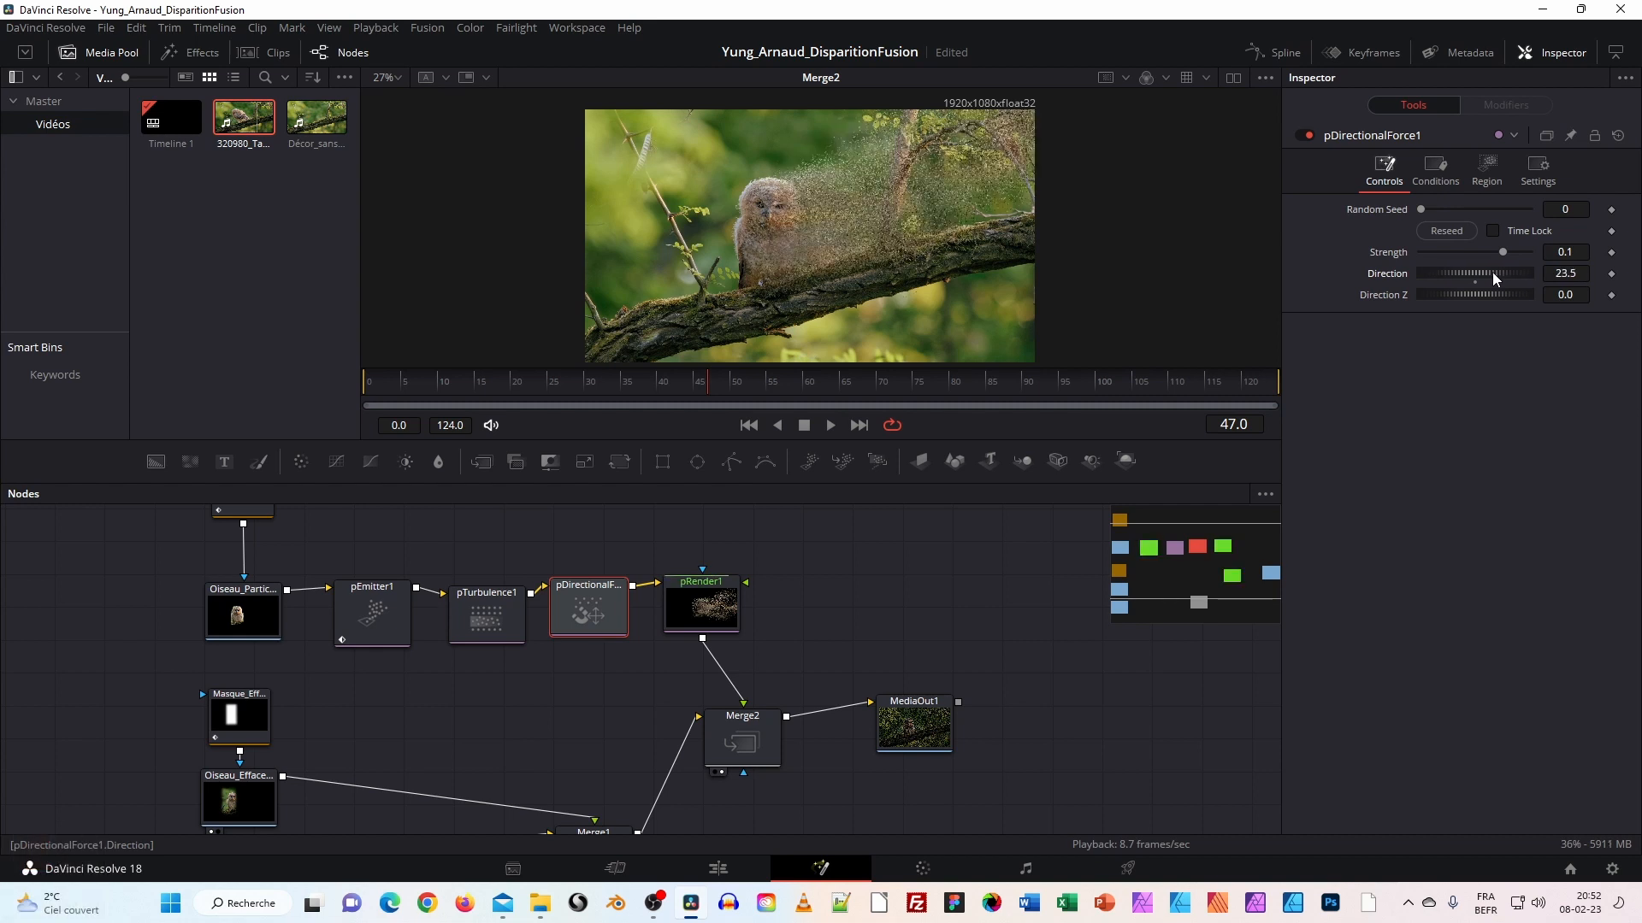
{"action": "left_click", "coordinate": [1489, 278]}
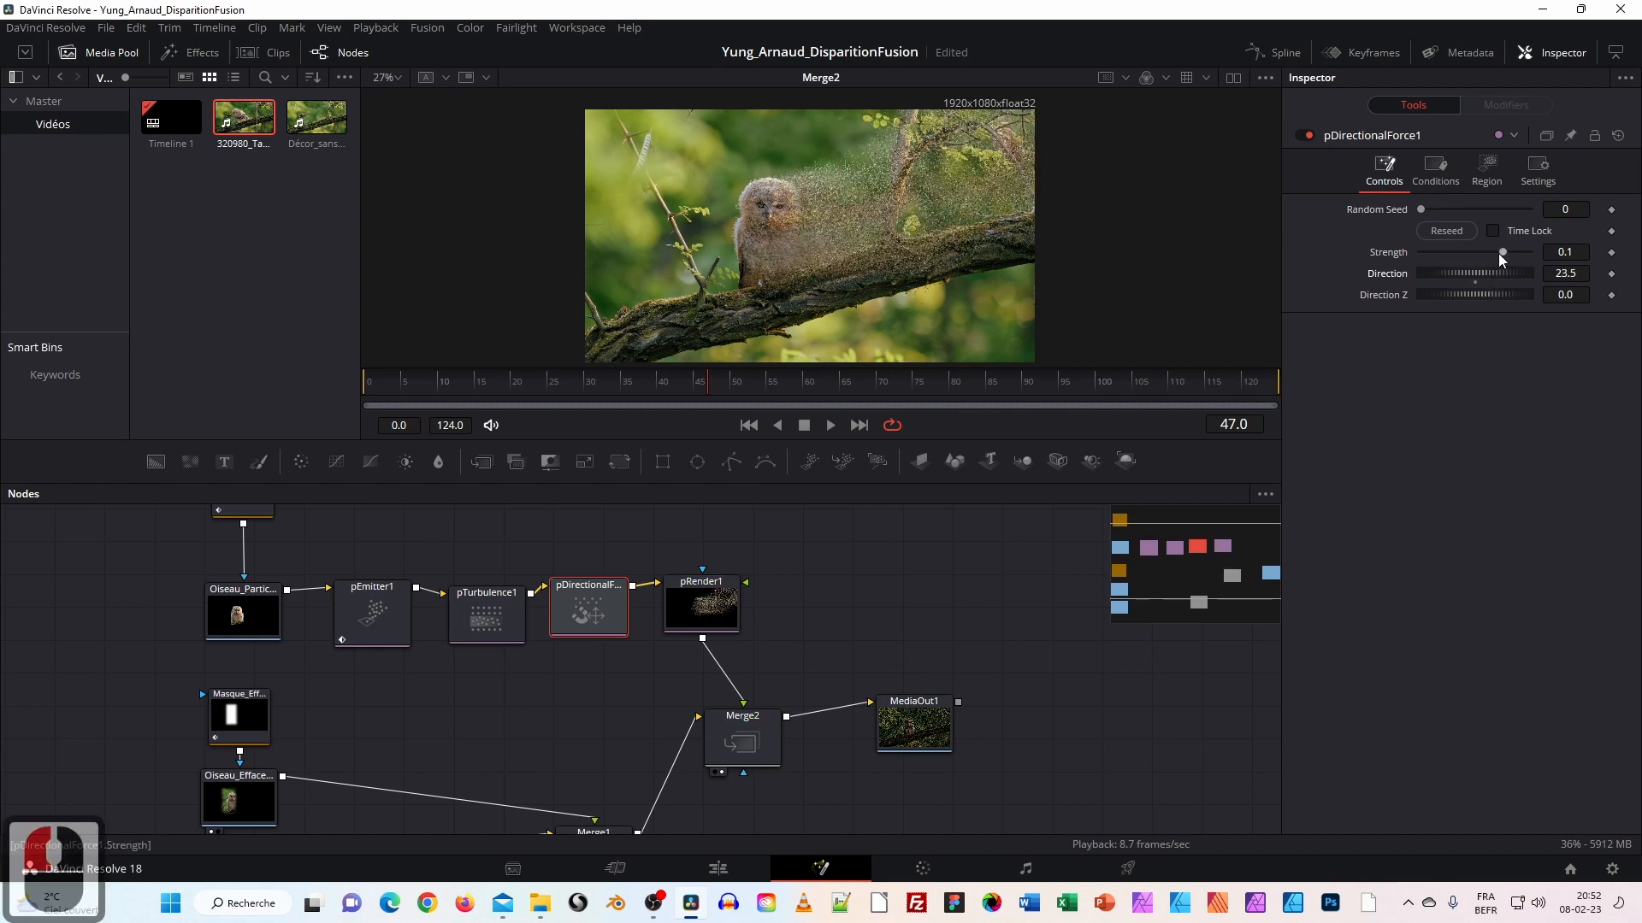
Try a force Strength of 0.187, preview it, then lower it to 0.089.
{"action": "left_click_drag", "start_coordinate": [1502, 252], "coordinate": [1525, 249]}
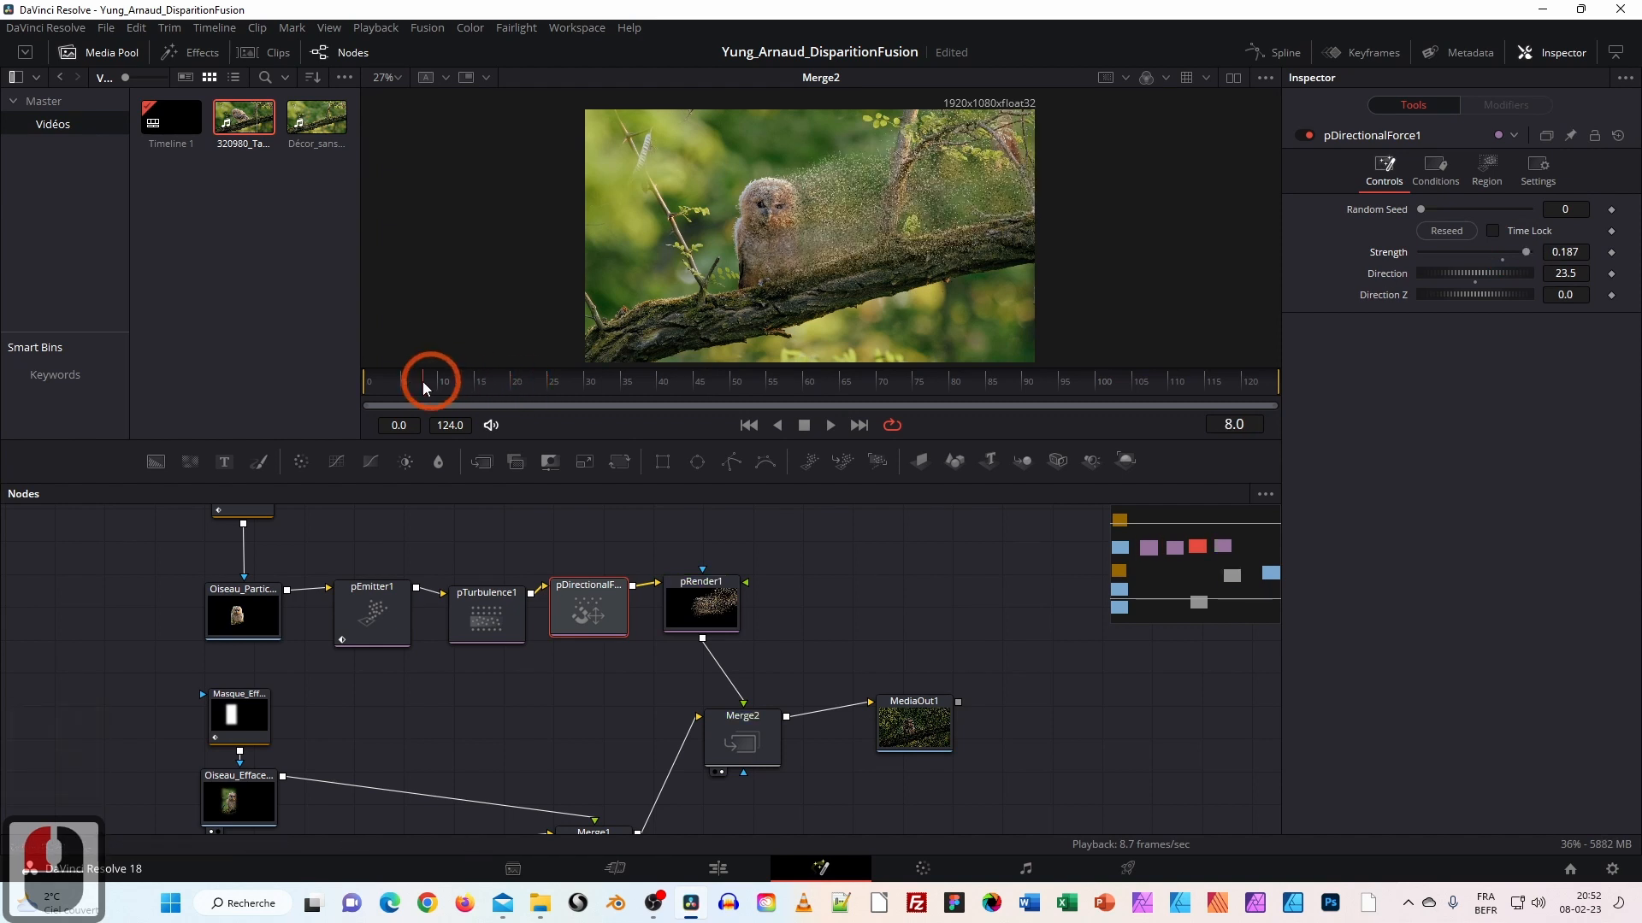
{"action": "left_click_drag", "start_coordinate": [423, 382], "coordinate": [368, 384]}
{"action": "left_click", "coordinate": [829, 426]}
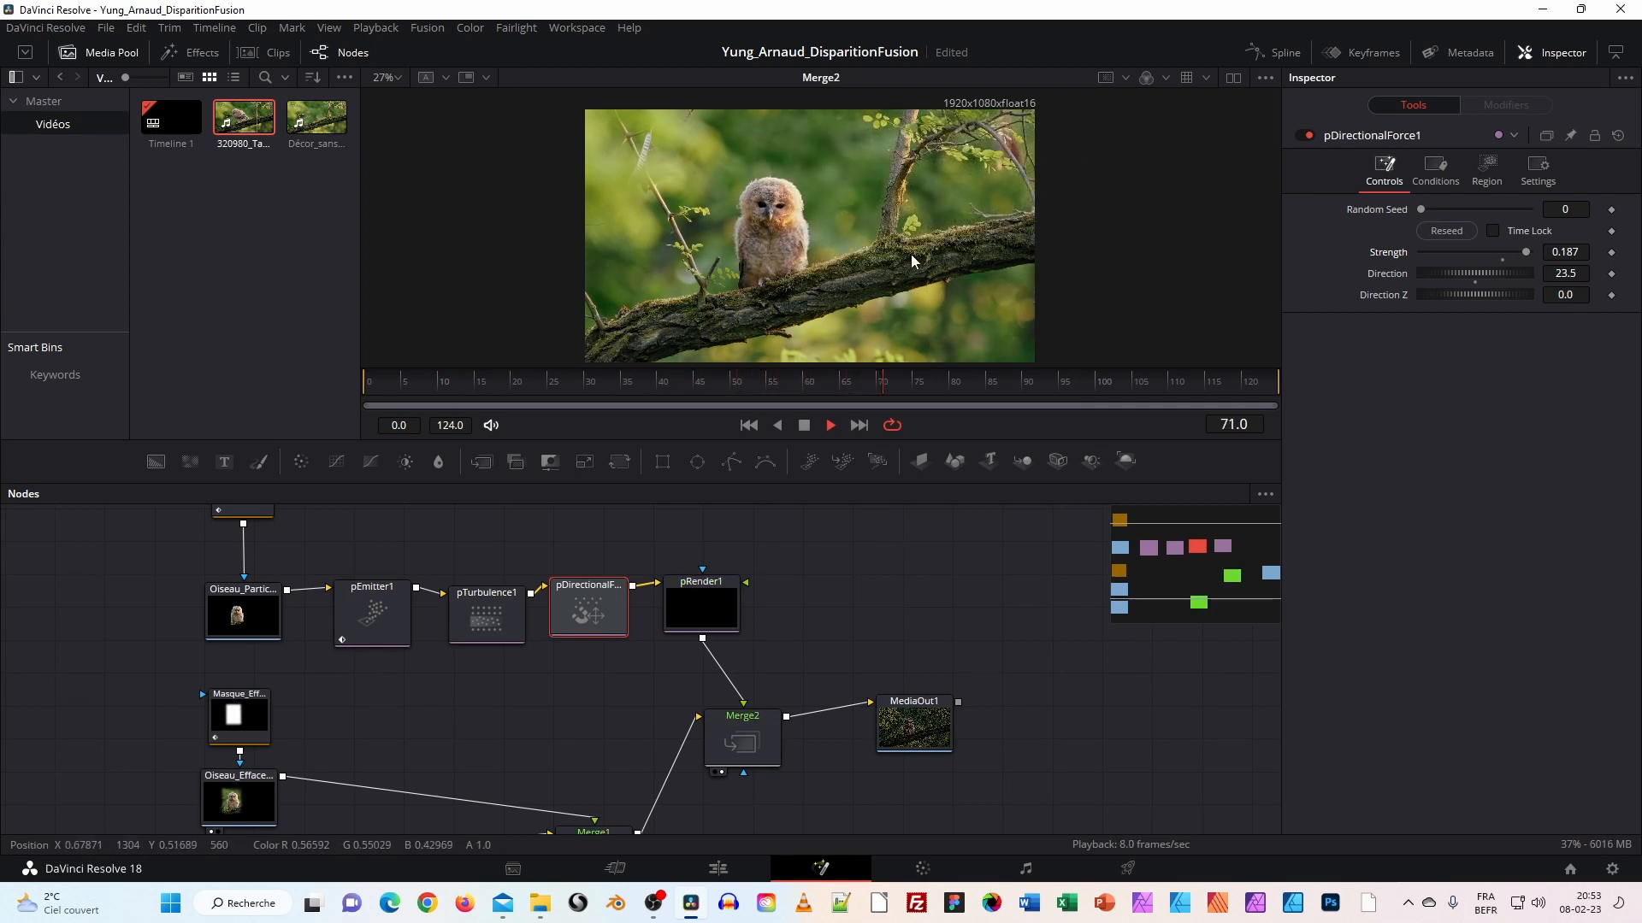
{"action": "left_click", "coordinate": [805, 429]}
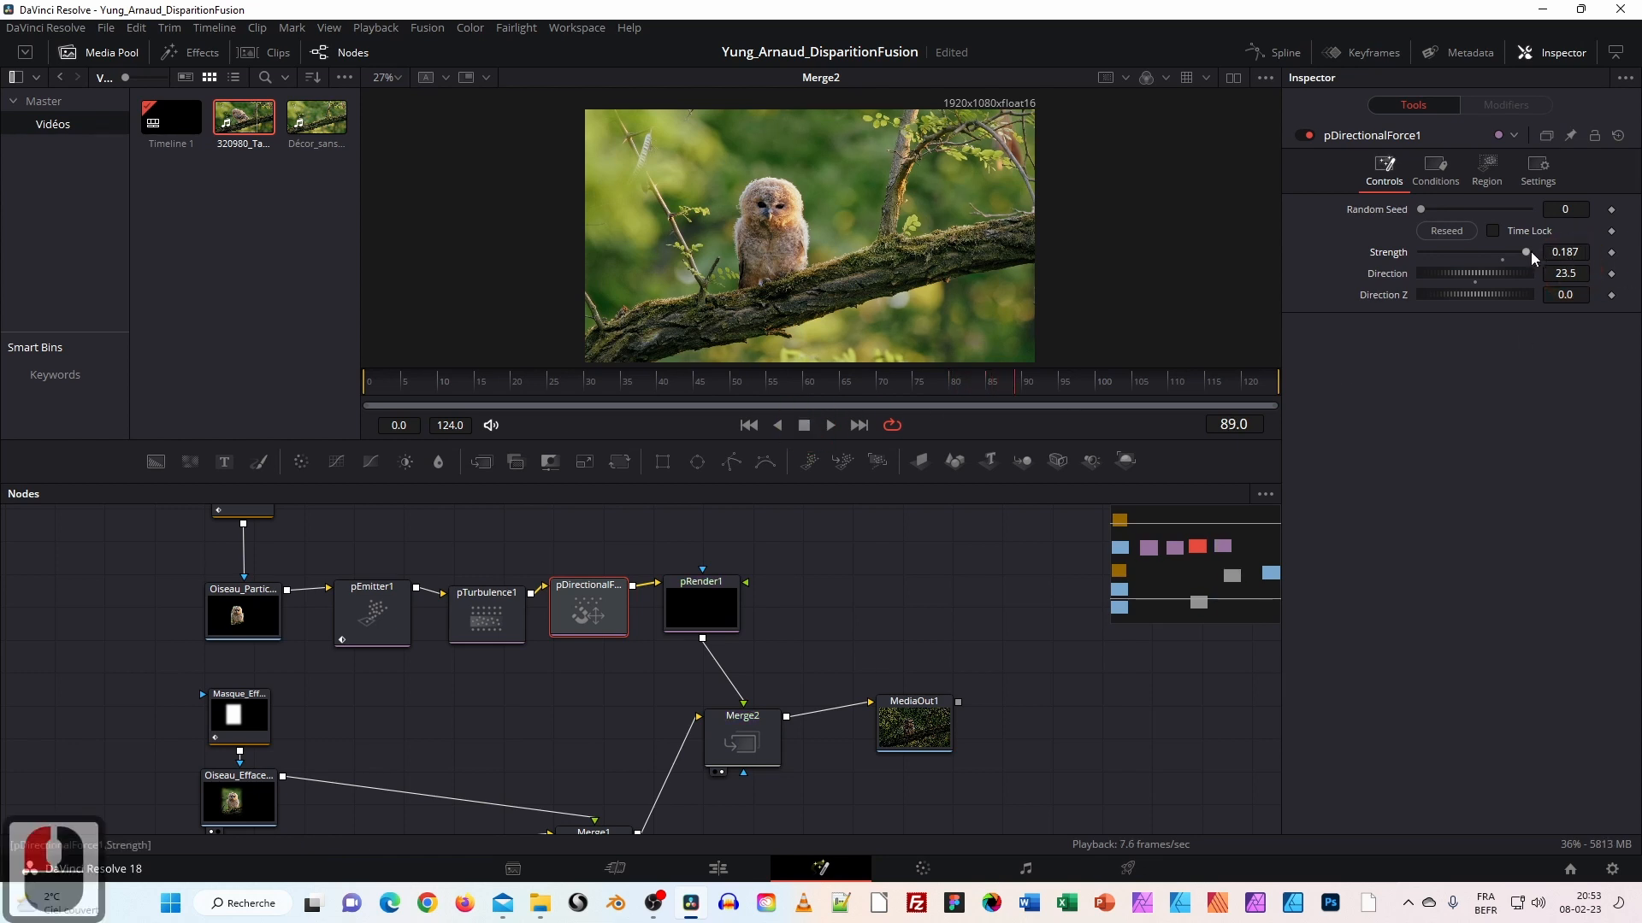
{"action": "left_click", "coordinate": [1498, 259]}
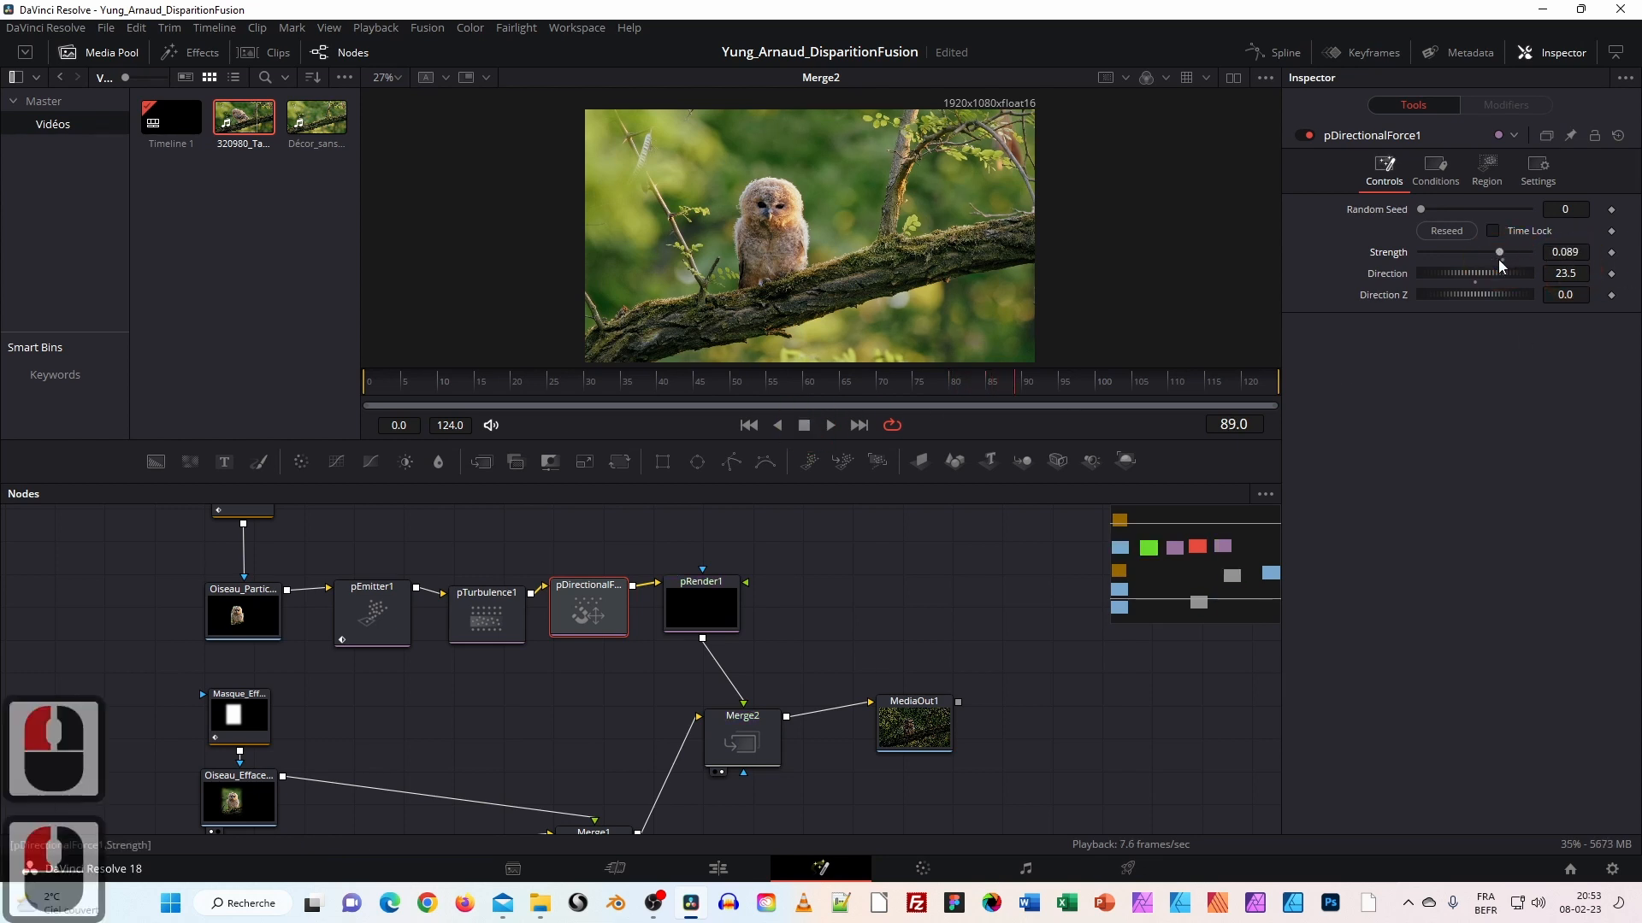
Replay the drift from the first frame and lower the force Strength to 0.006.
{"action": "left_click_drag", "start_coordinate": [427, 379], "coordinate": [367, 381]}
{"action": "left_click", "coordinate": [831, 425]}
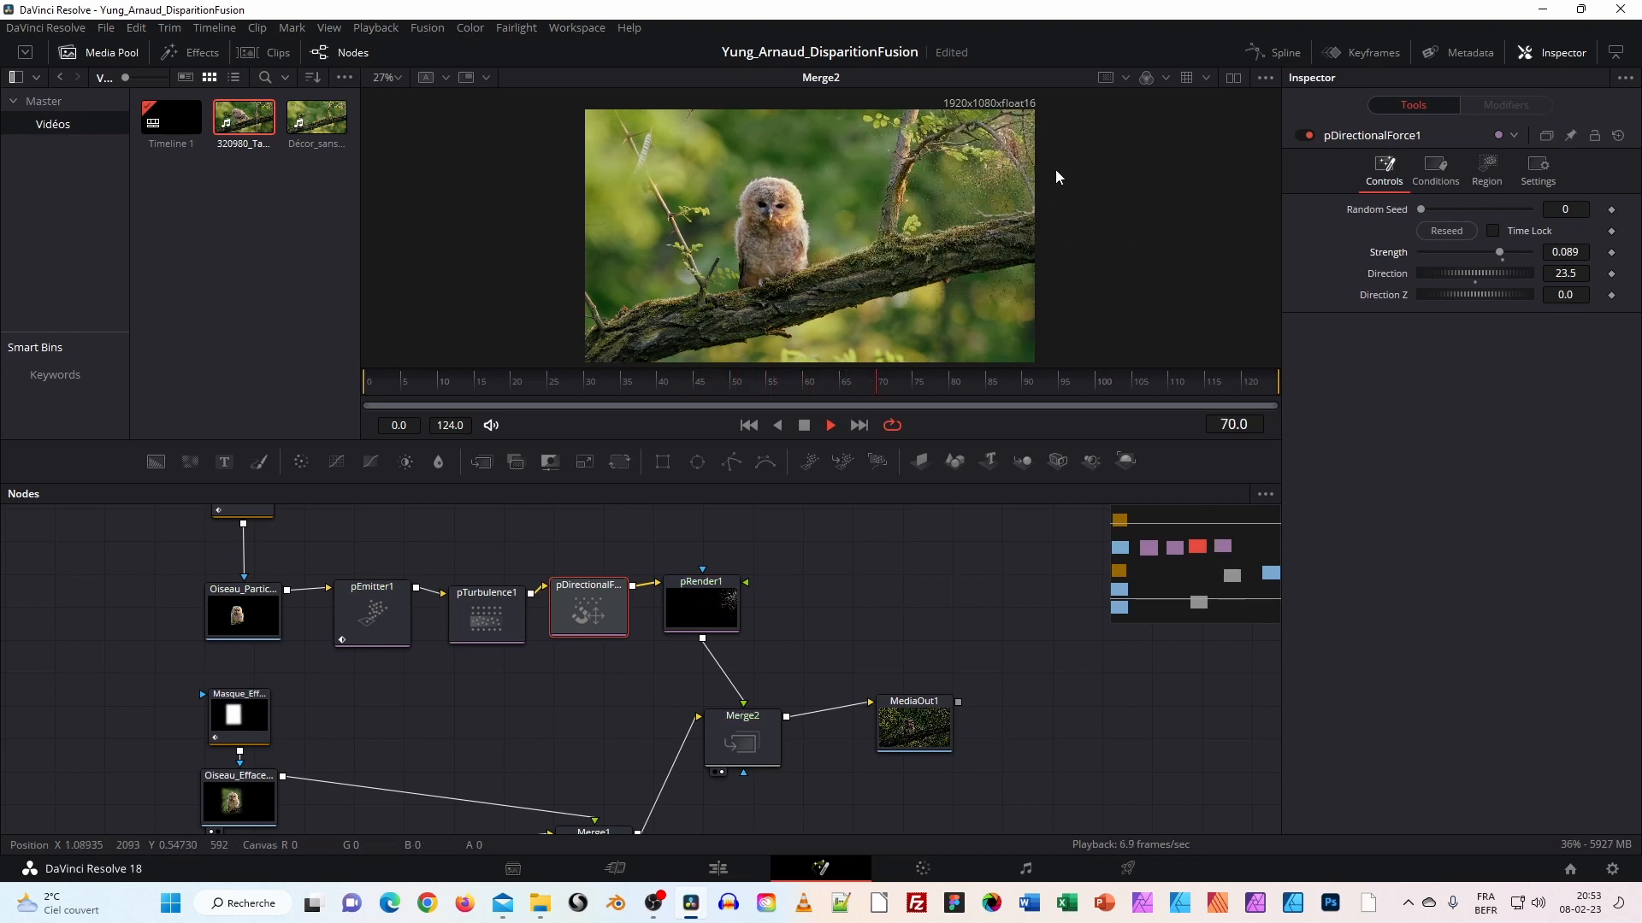
{"action": "key", "text": "space"}
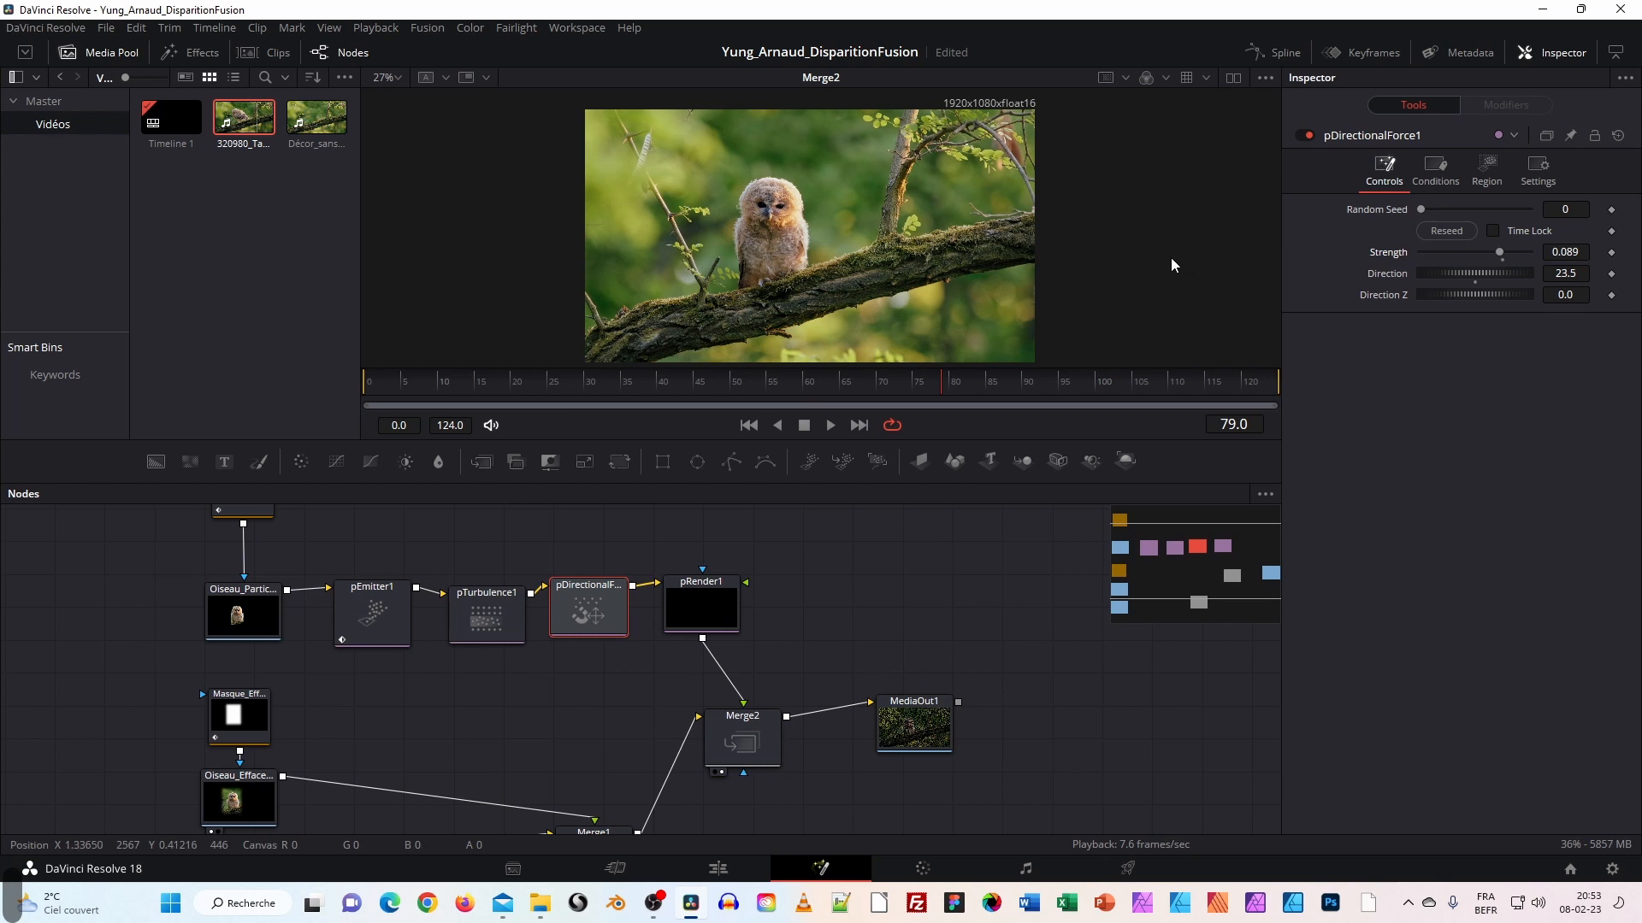
{"action": "left_click", "coordinate": [1589, 254]}
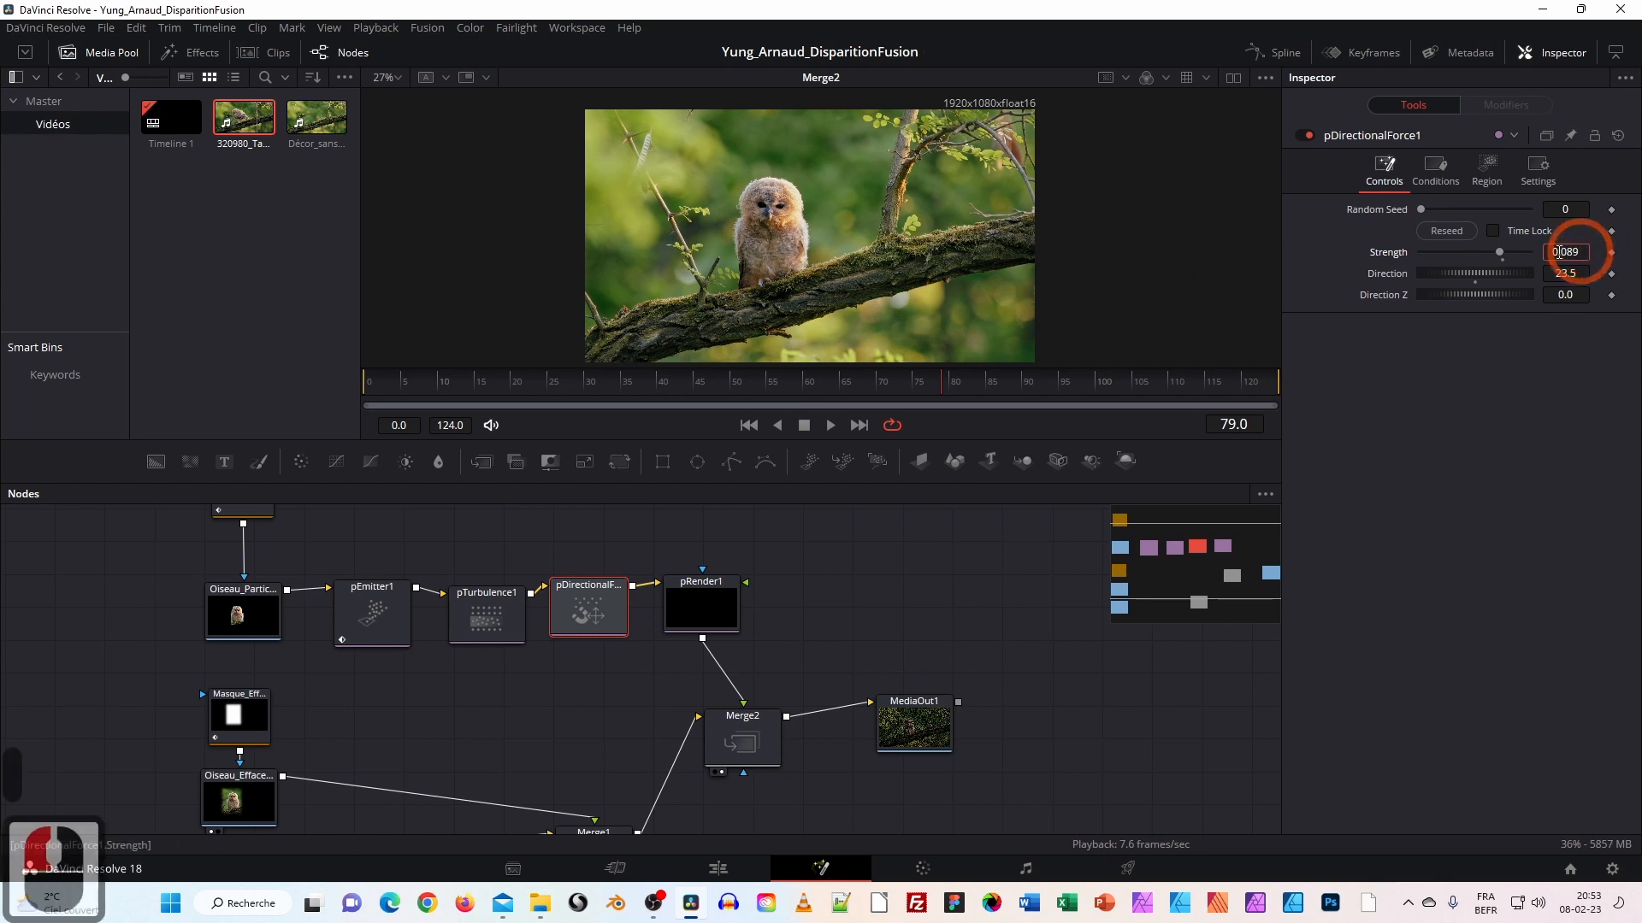
{"action": "left_click_drag", "start_coordinate": [1500, 253], "coordinate": [1485, 255]}
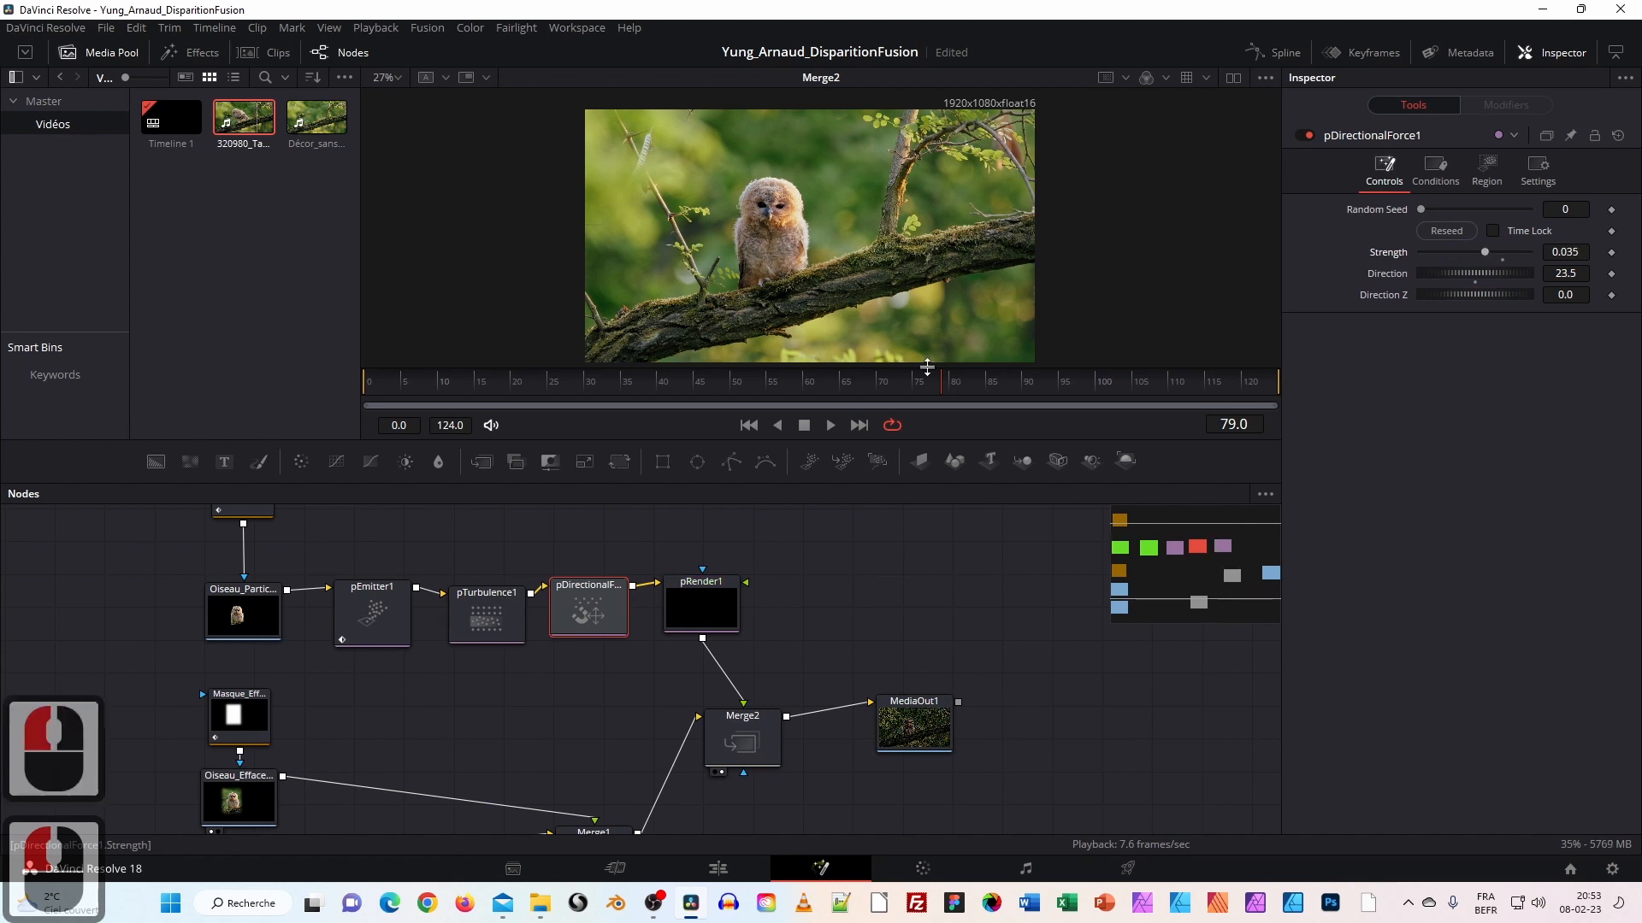
{"action": "left_click_drag", "start_coordinate": [475, 382], "coordinate": [368, 390]}
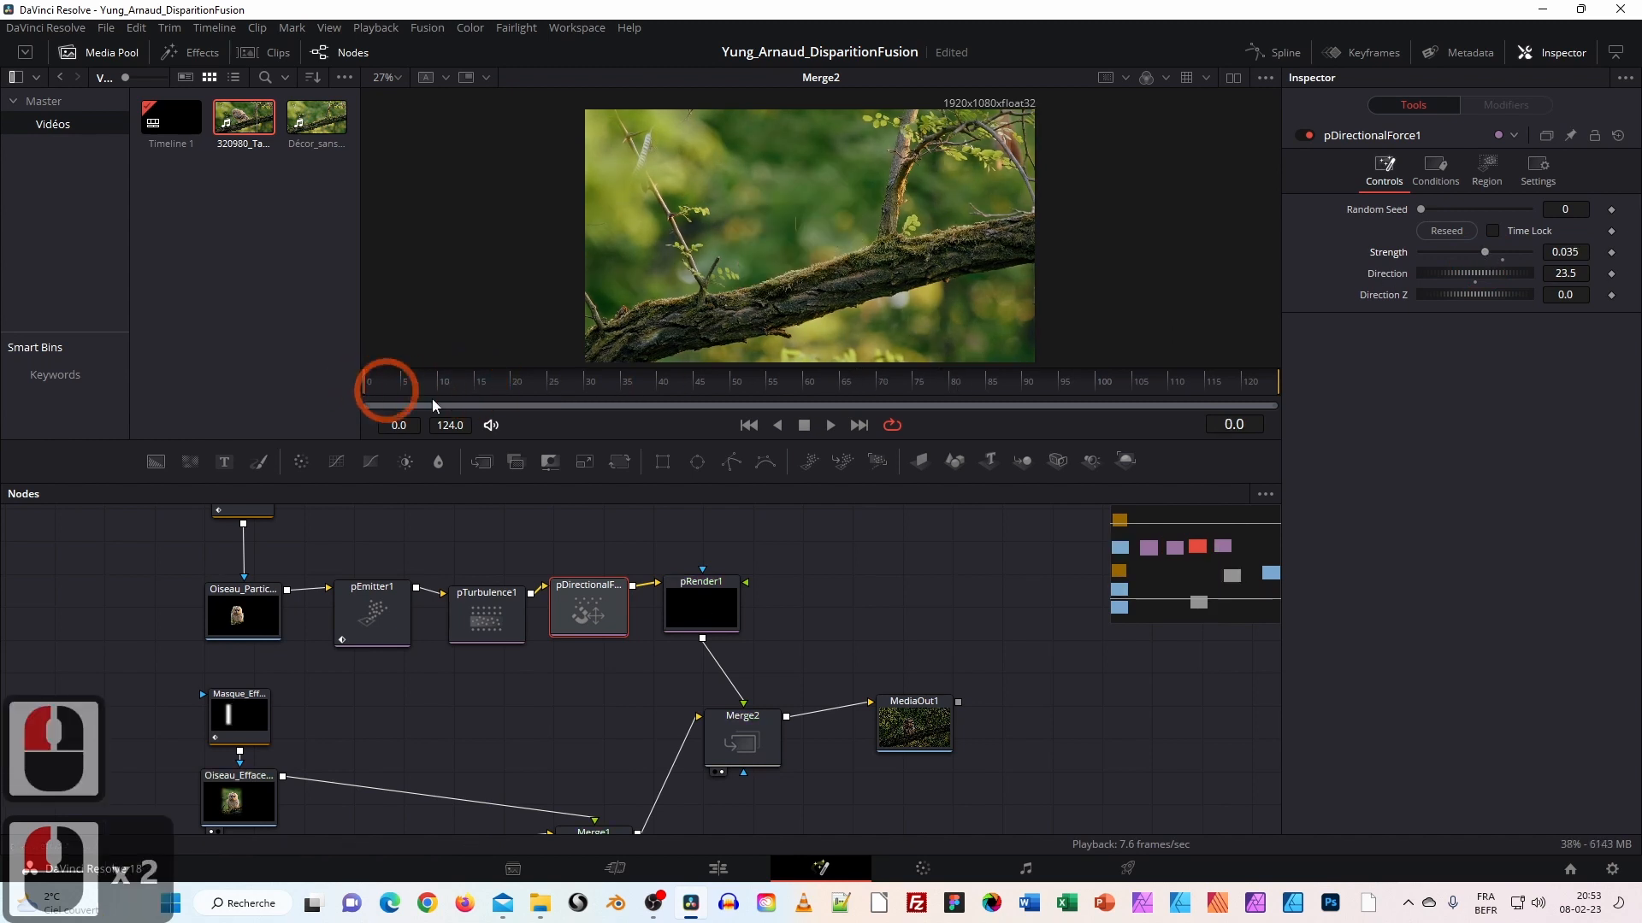
{"action": "key", "text": "space"}
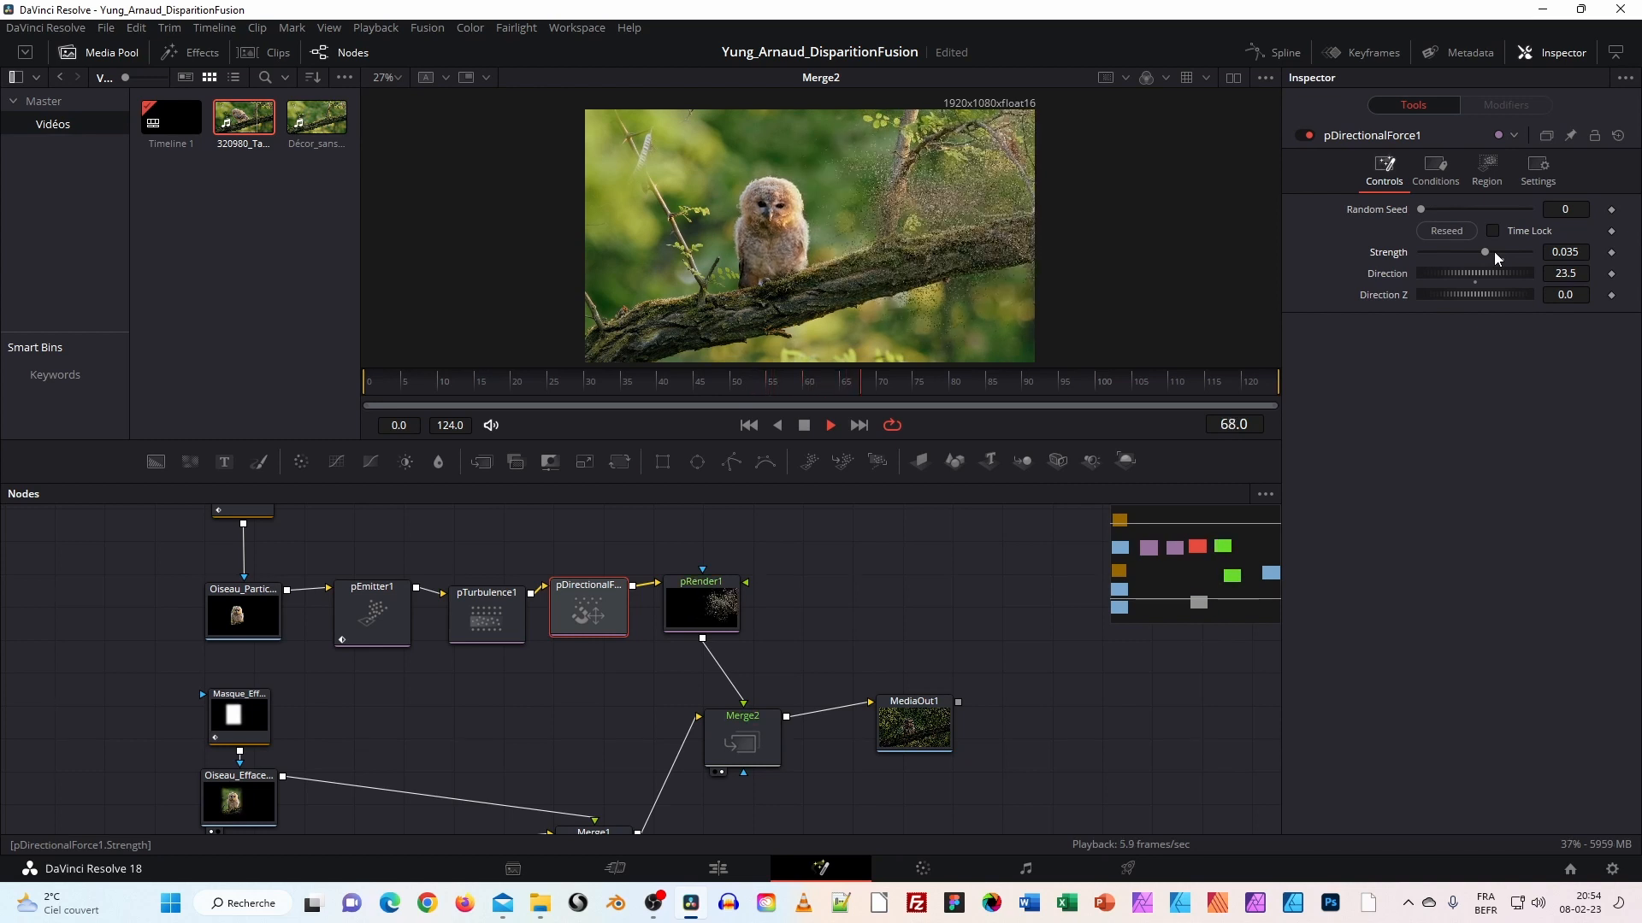
{"action": "key", "text": "space"}
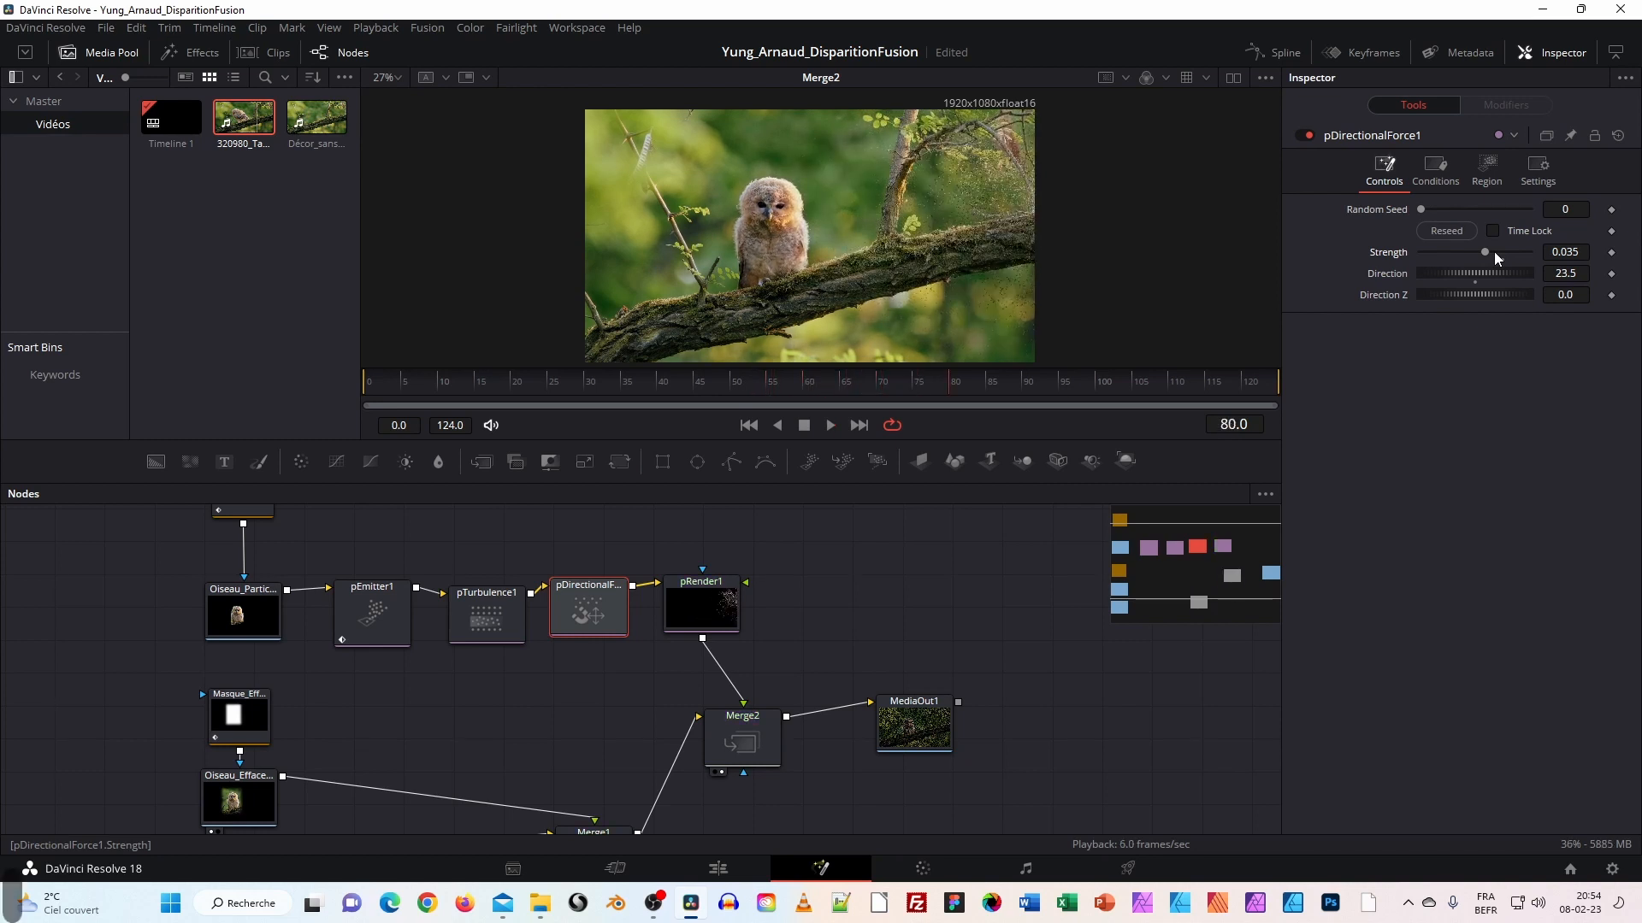
{"action": "left_click_drag", "start_coordinate": [1481, 255], "coordinate": [1476, 250]}
Play back the animation to check the particle drift.
{"action": "left_click", "coordinate": [830, 426]}
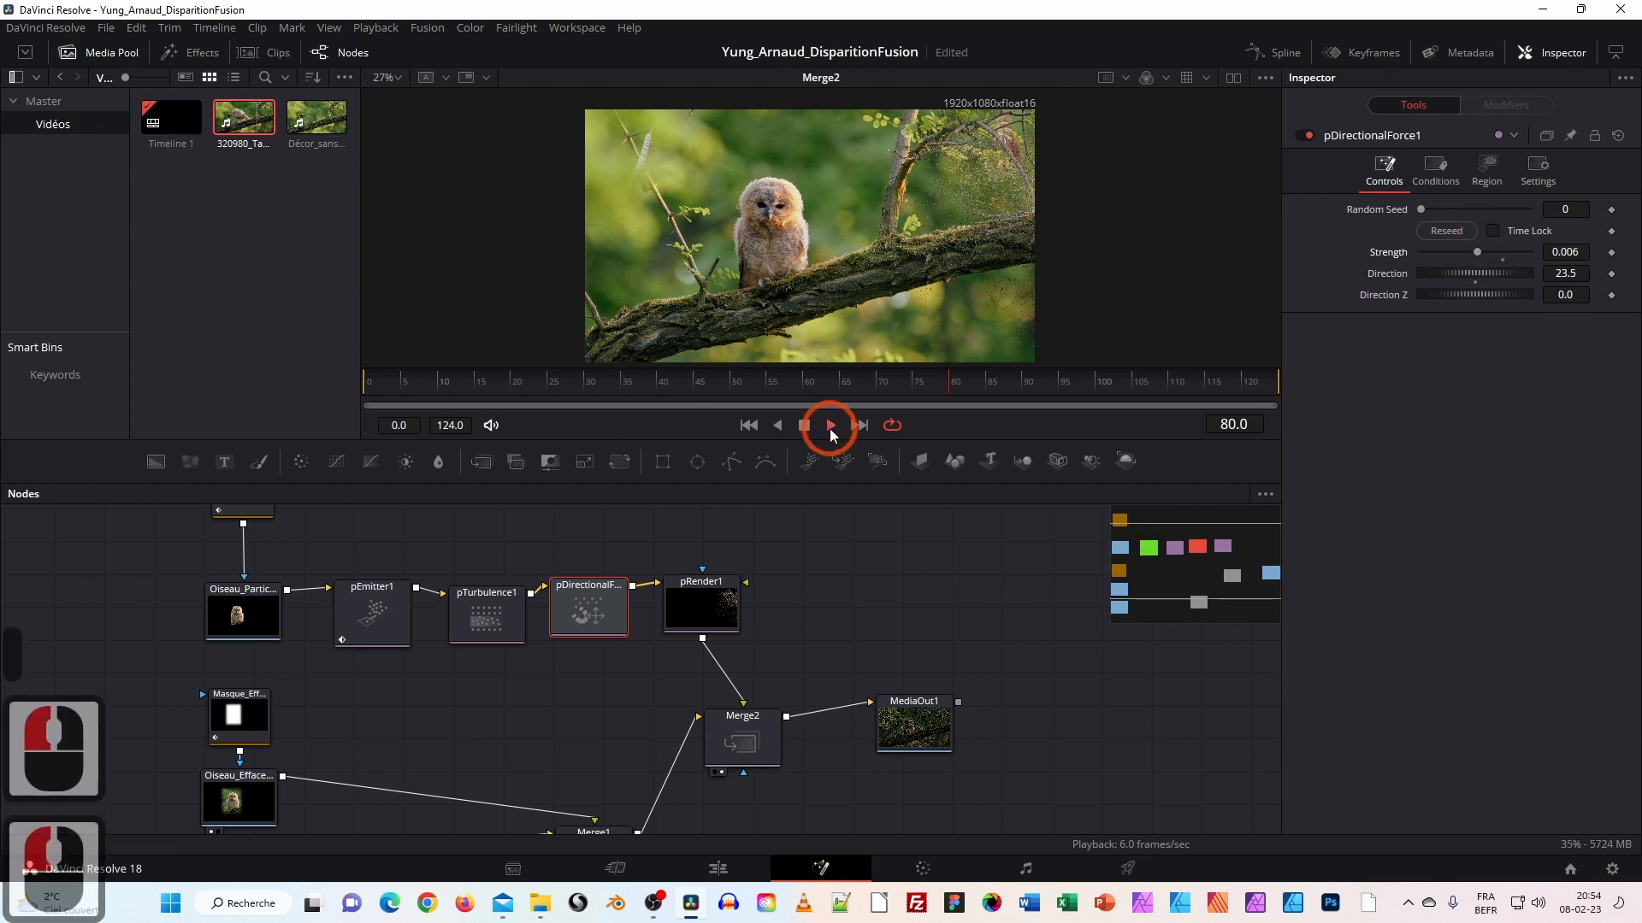
{"action": "left_click", "coordinate": [833, 425]}
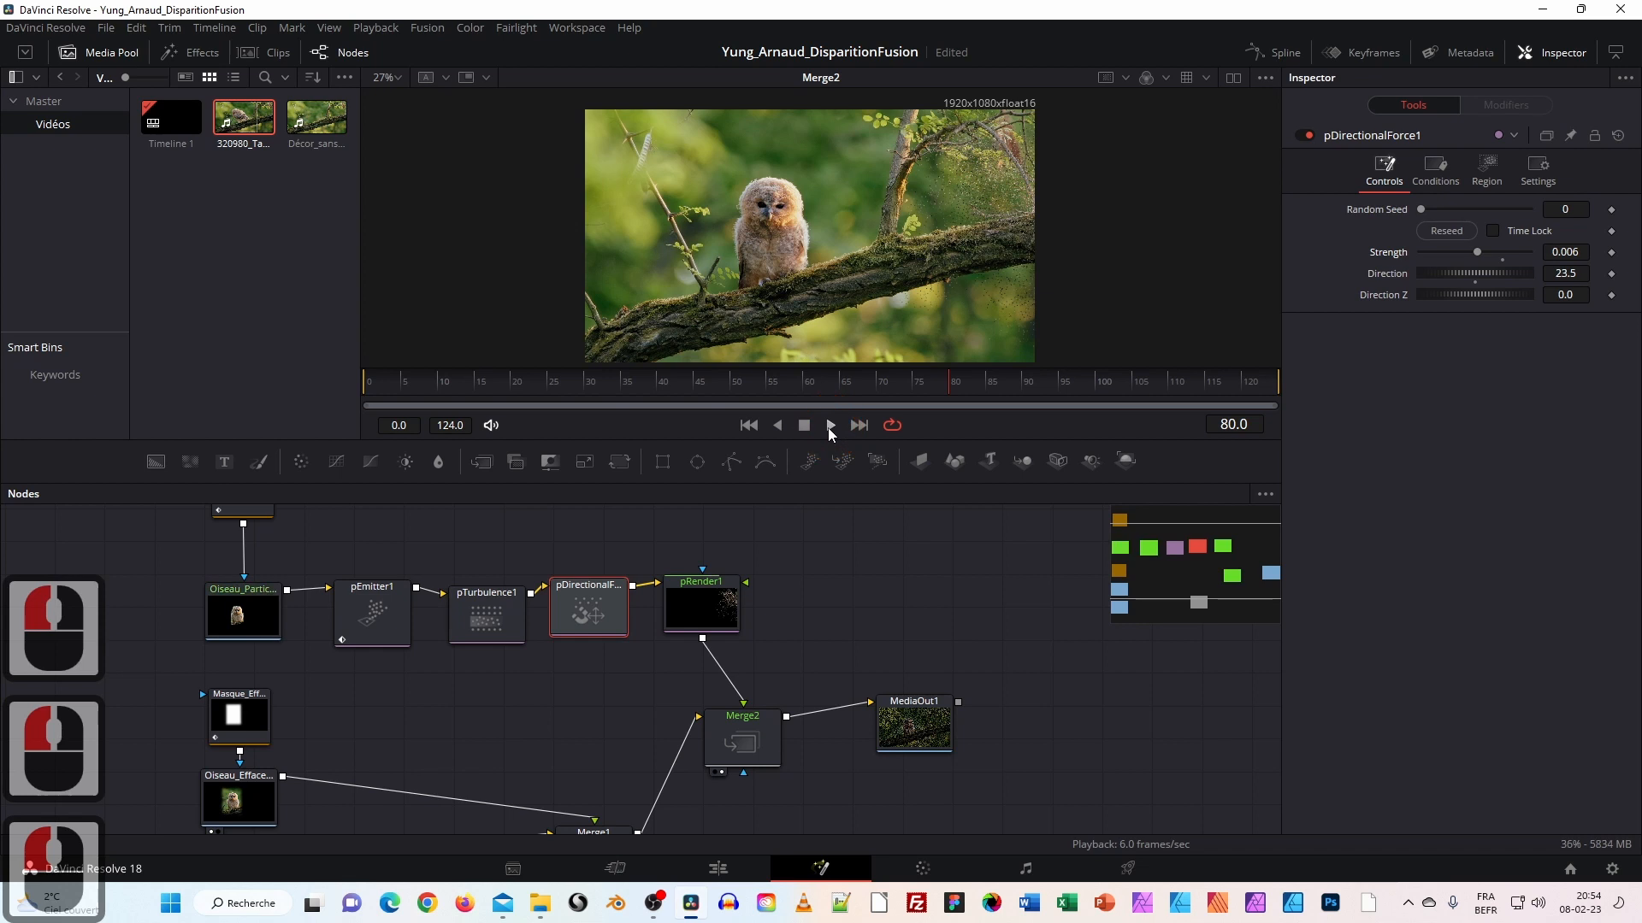
{"action": "left_click", "coordinate": [830, 426]}
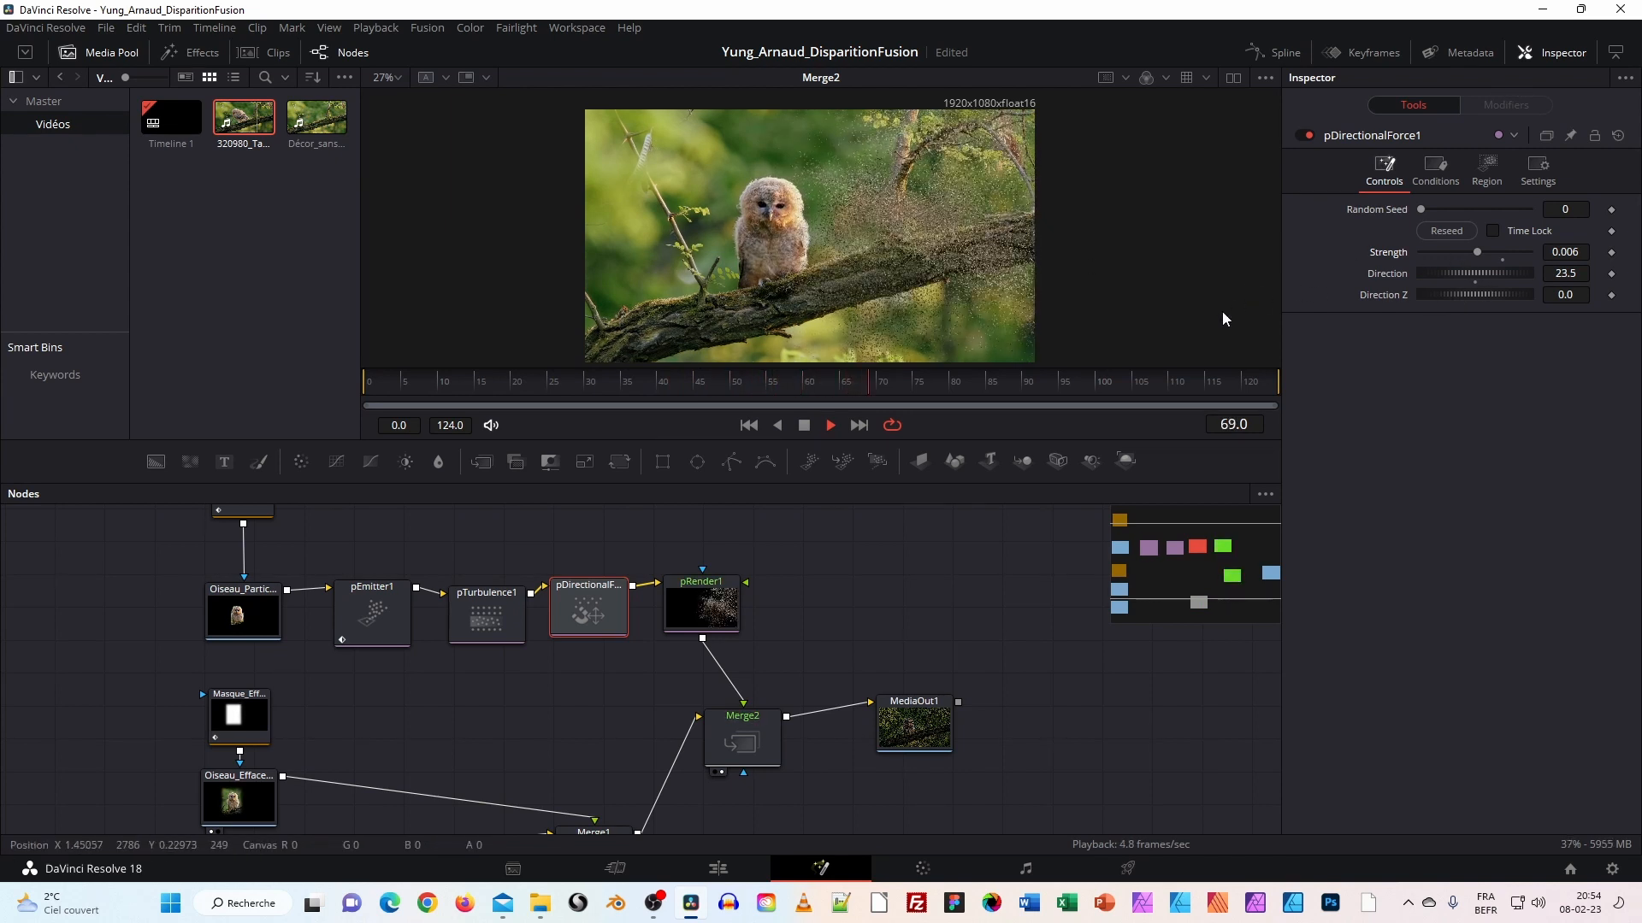
Change the force Strength to 0.012, replay it, and commit Direction 23.5.
{"action": "left_click", "coordinate": [1583, 251]}
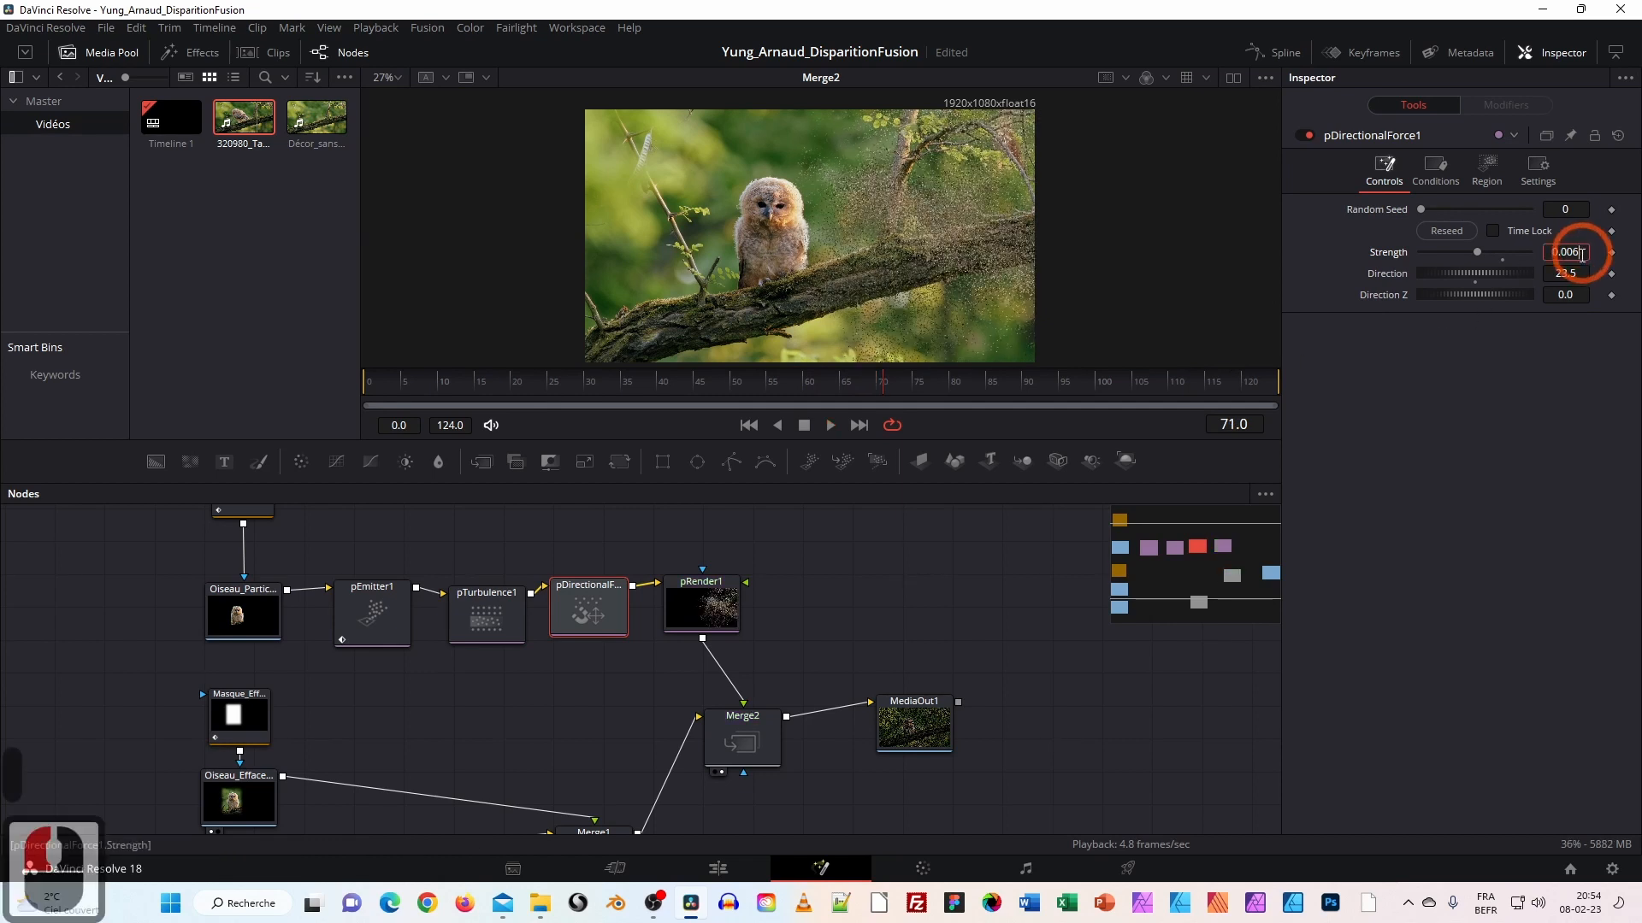
{"action": "key", "text": "BackSpace"}
{"action": "key", "text": "BackSpace"}
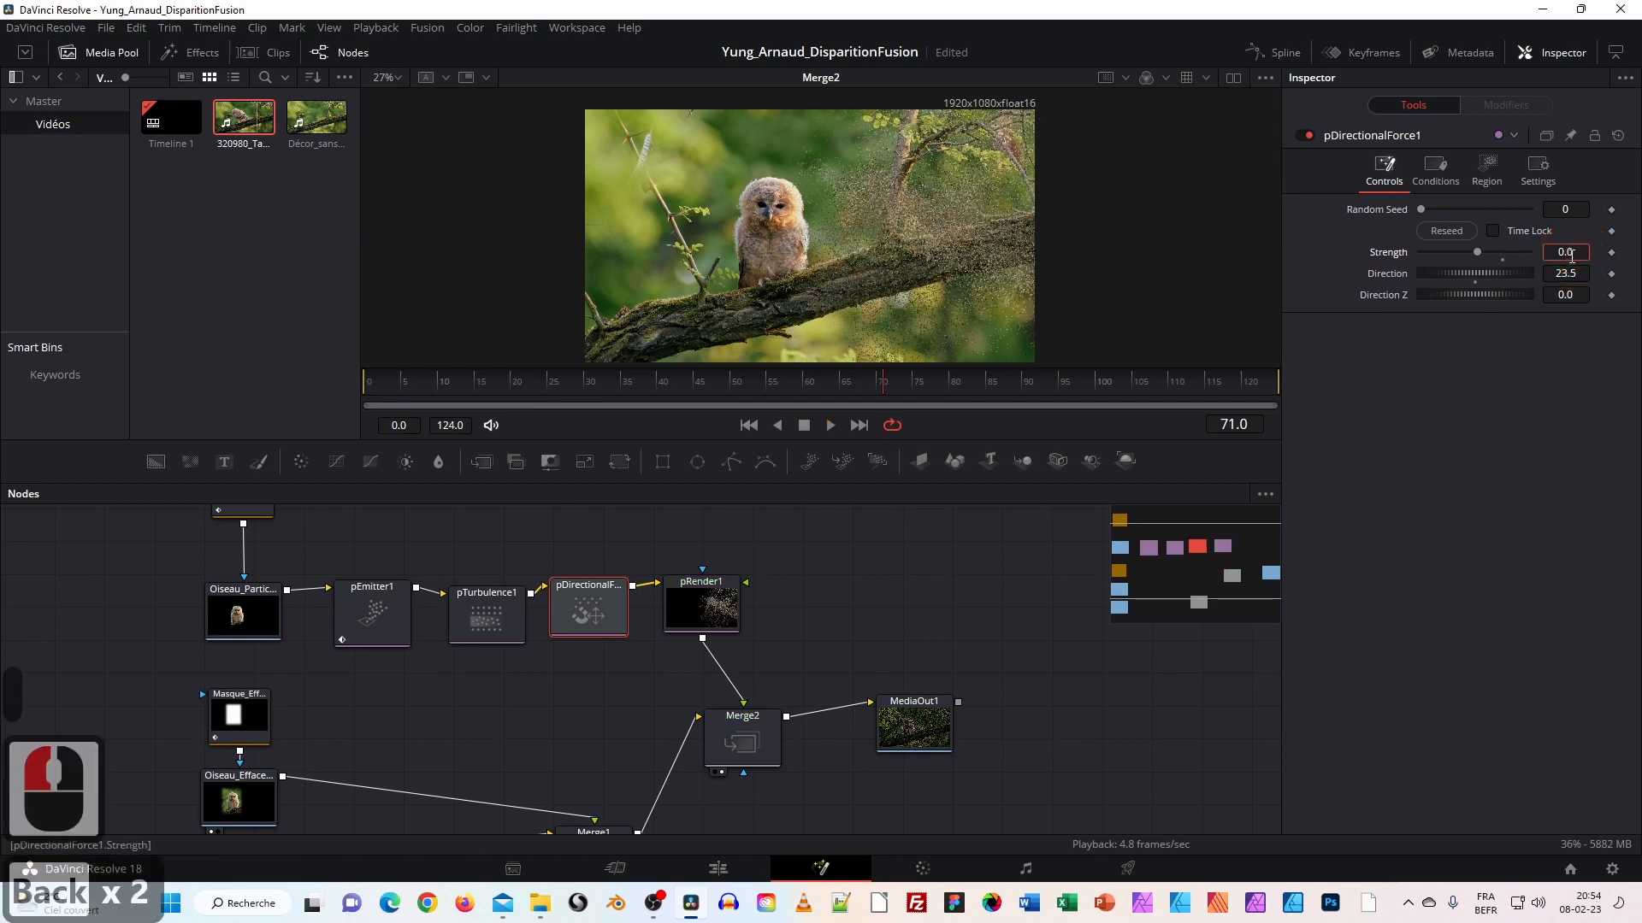
{"action": "type", "text": "12"}
{"action": "key", "text": "Return"}
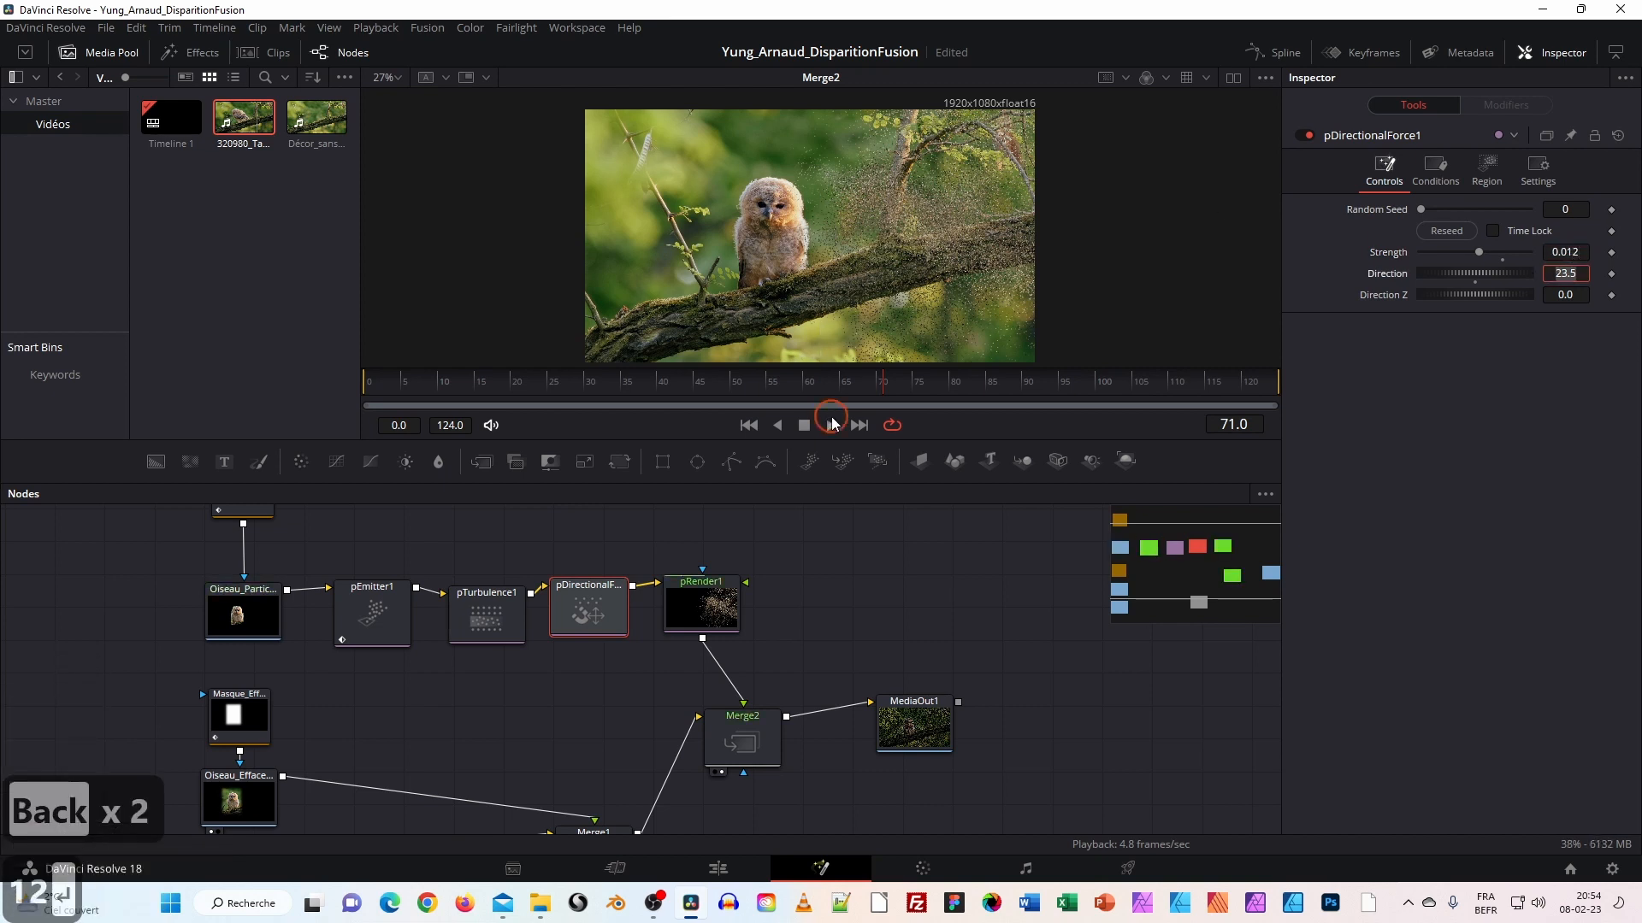
{"action": "left_click", "coordinate": [826, 422]}
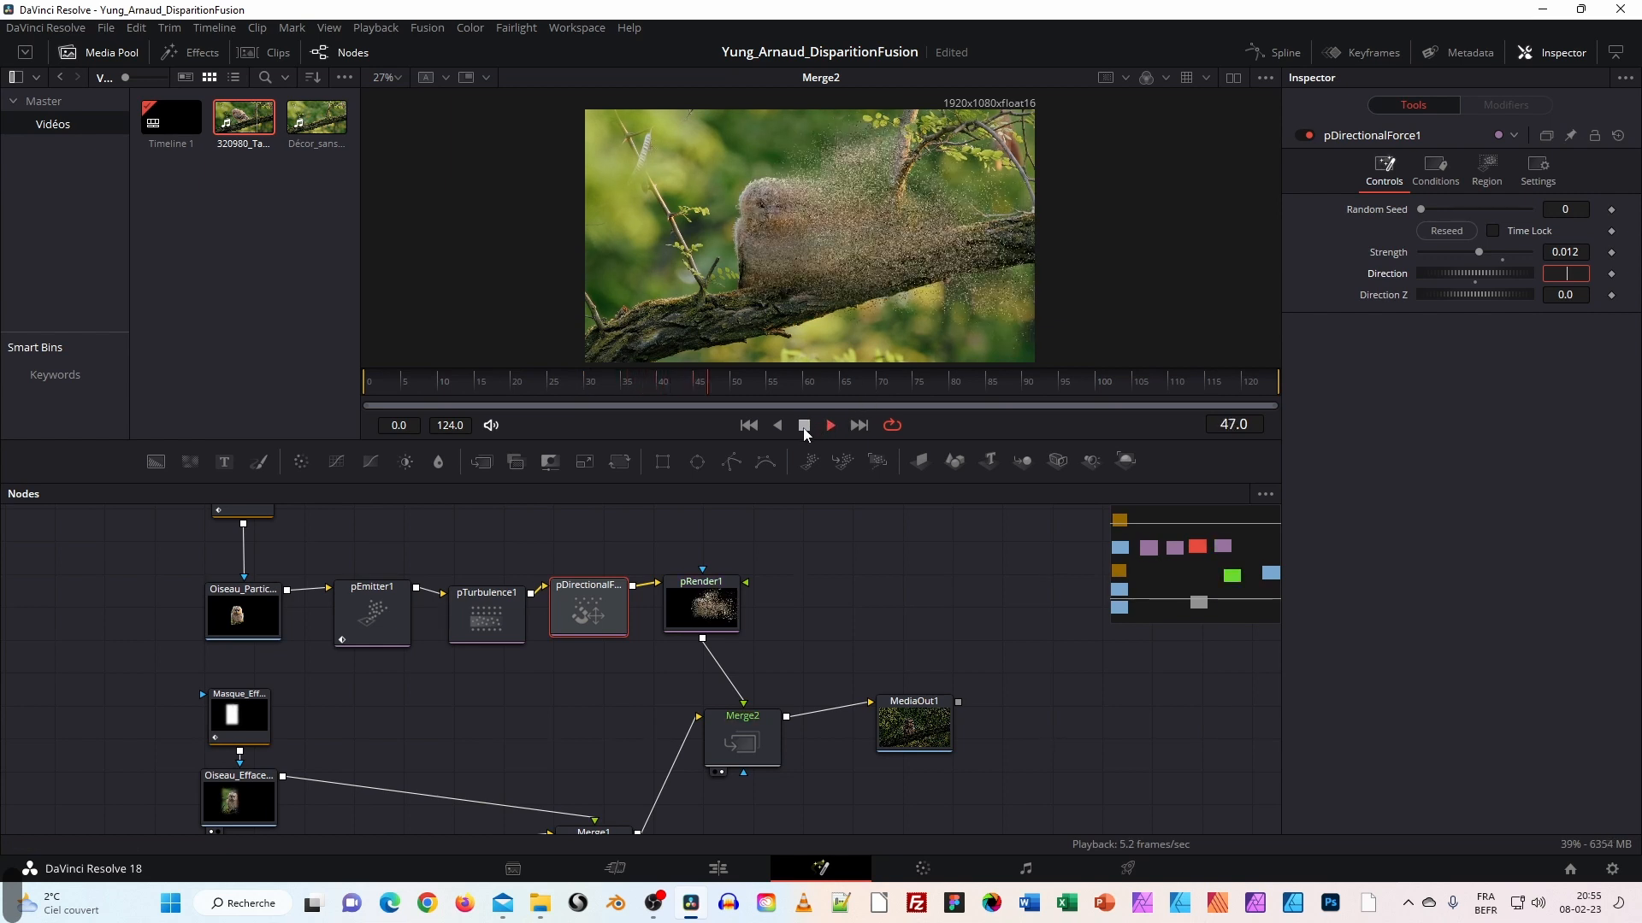
{"action": "left_click", "coordinate": [1372, 357]}
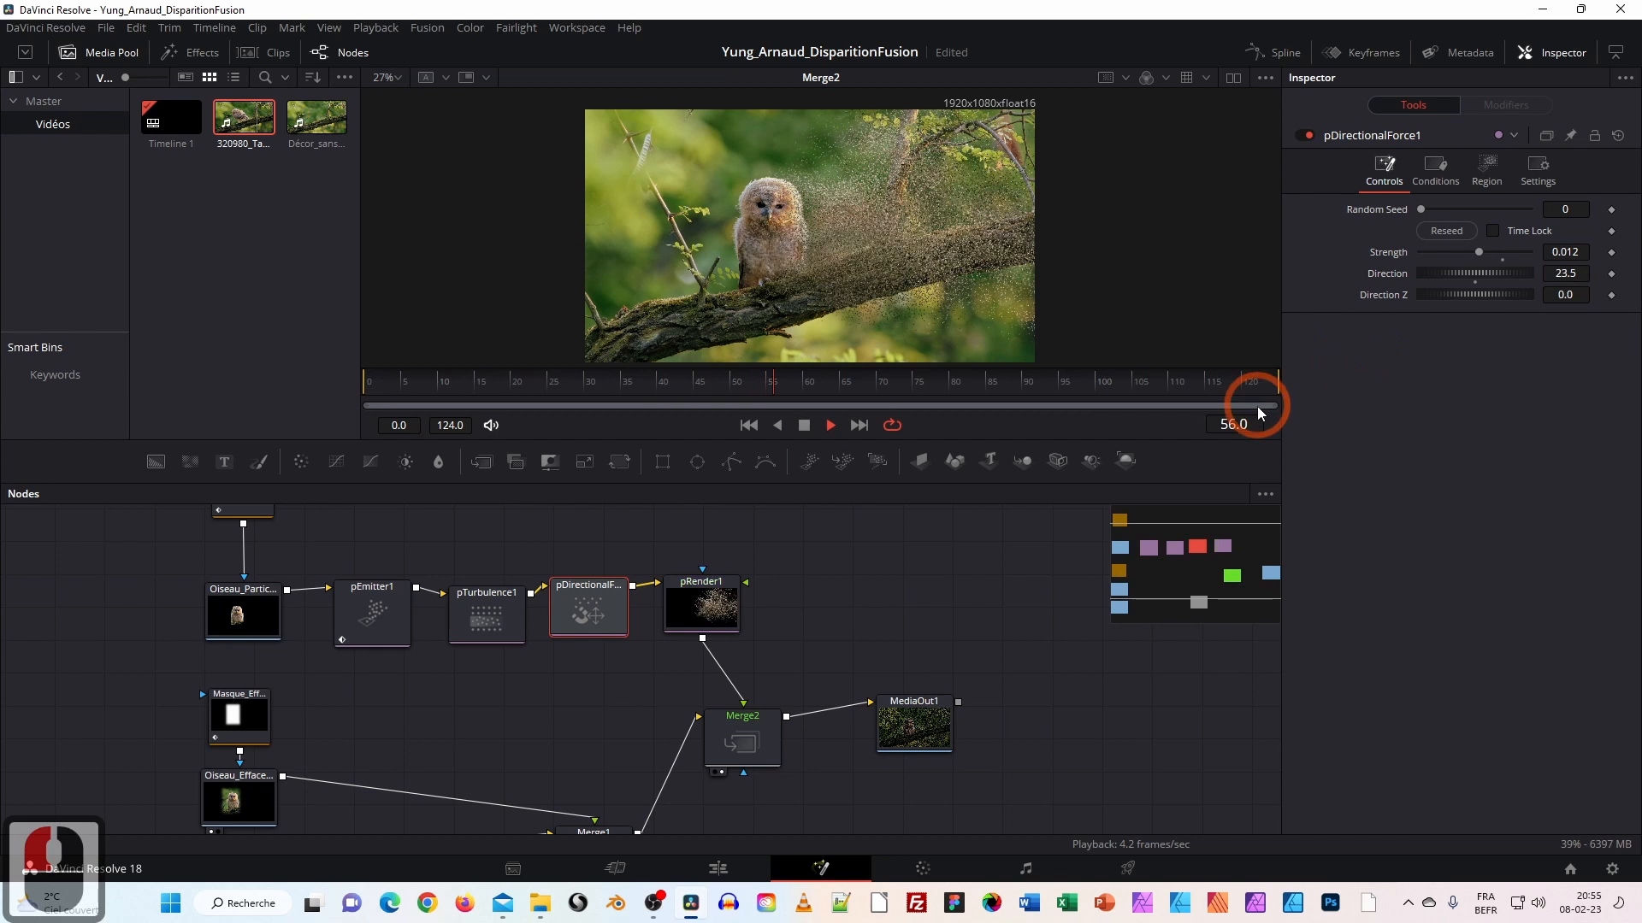
Stop playback and nudge MediaOut1 and Merge2 upward in the node graph.
{"action": "left_click", "coordinate": [805, 427]}
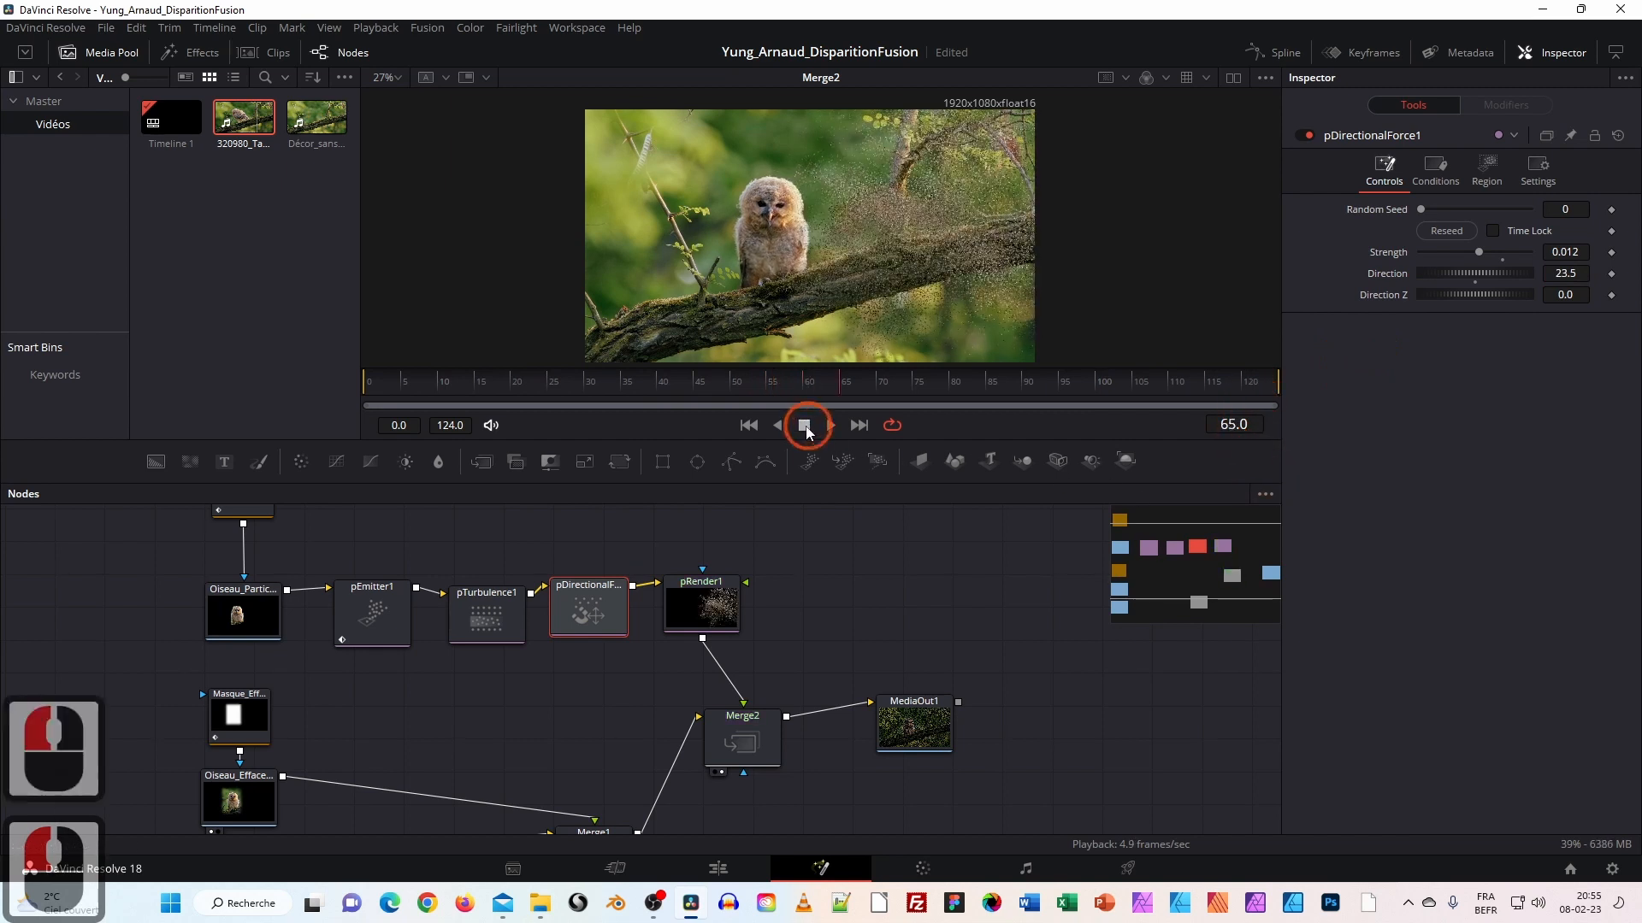
{"action": "left_click_drag", "start_coordinate": [908, 740], "coordinate": [940, 721]}
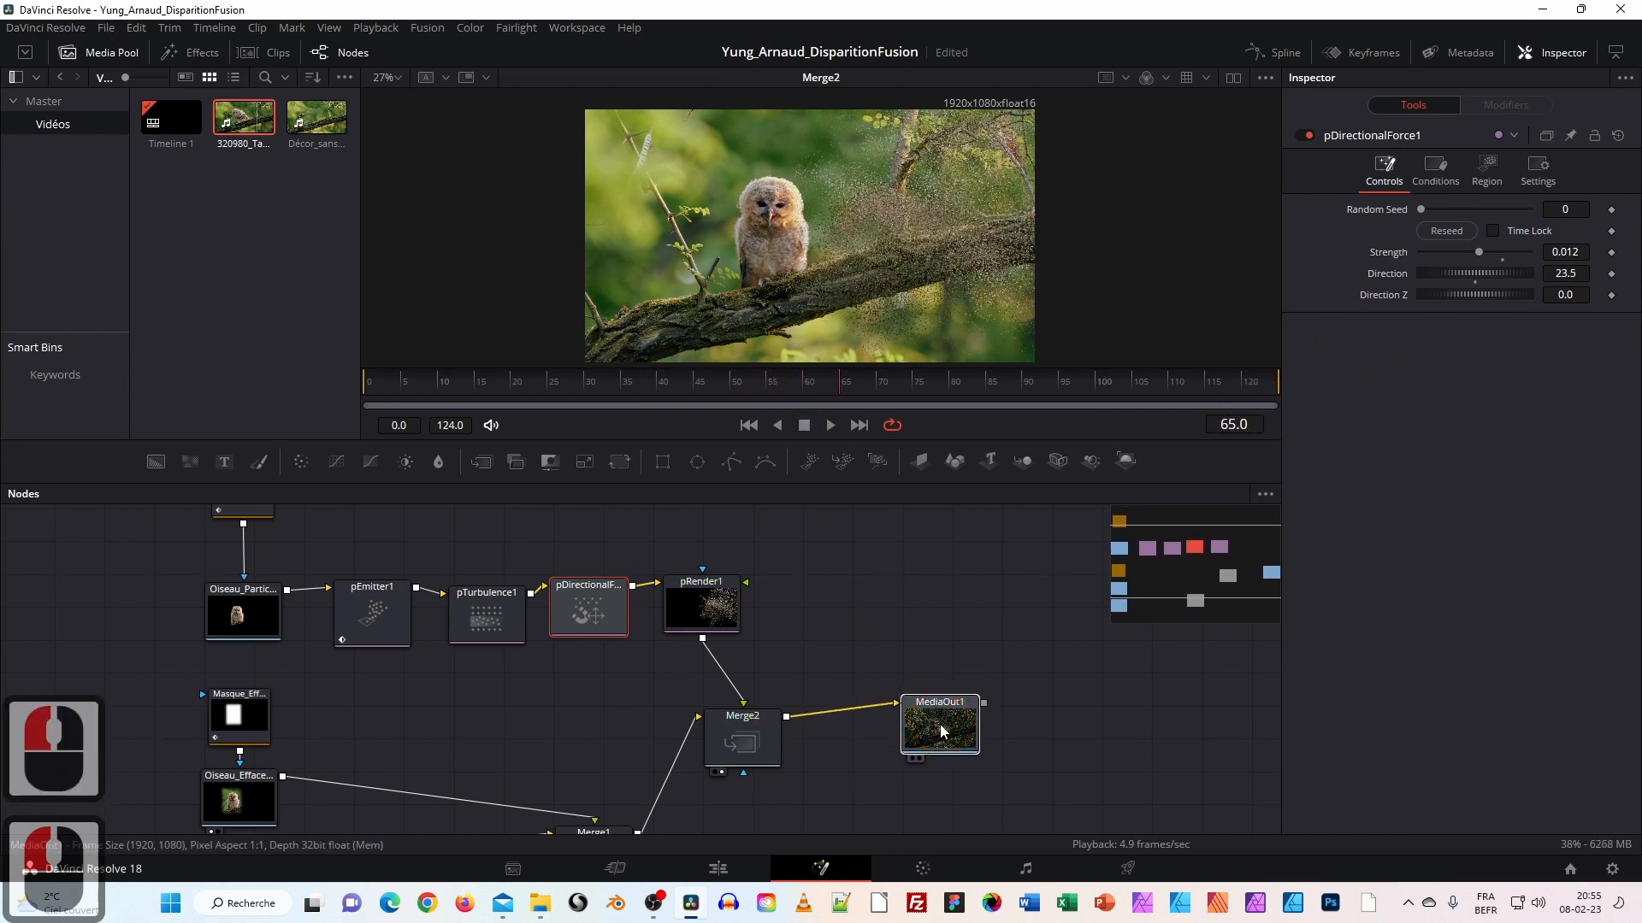
{"action": "left_click", "coordinate": [941, 726]}
{"action": "left_click_drag", "start_coordinate": [884, 608], "coordinate": [871, 565]}
{"action": "left_click_drag", "start_coordinate": [744, 698], "coordinate": [745, 691]}
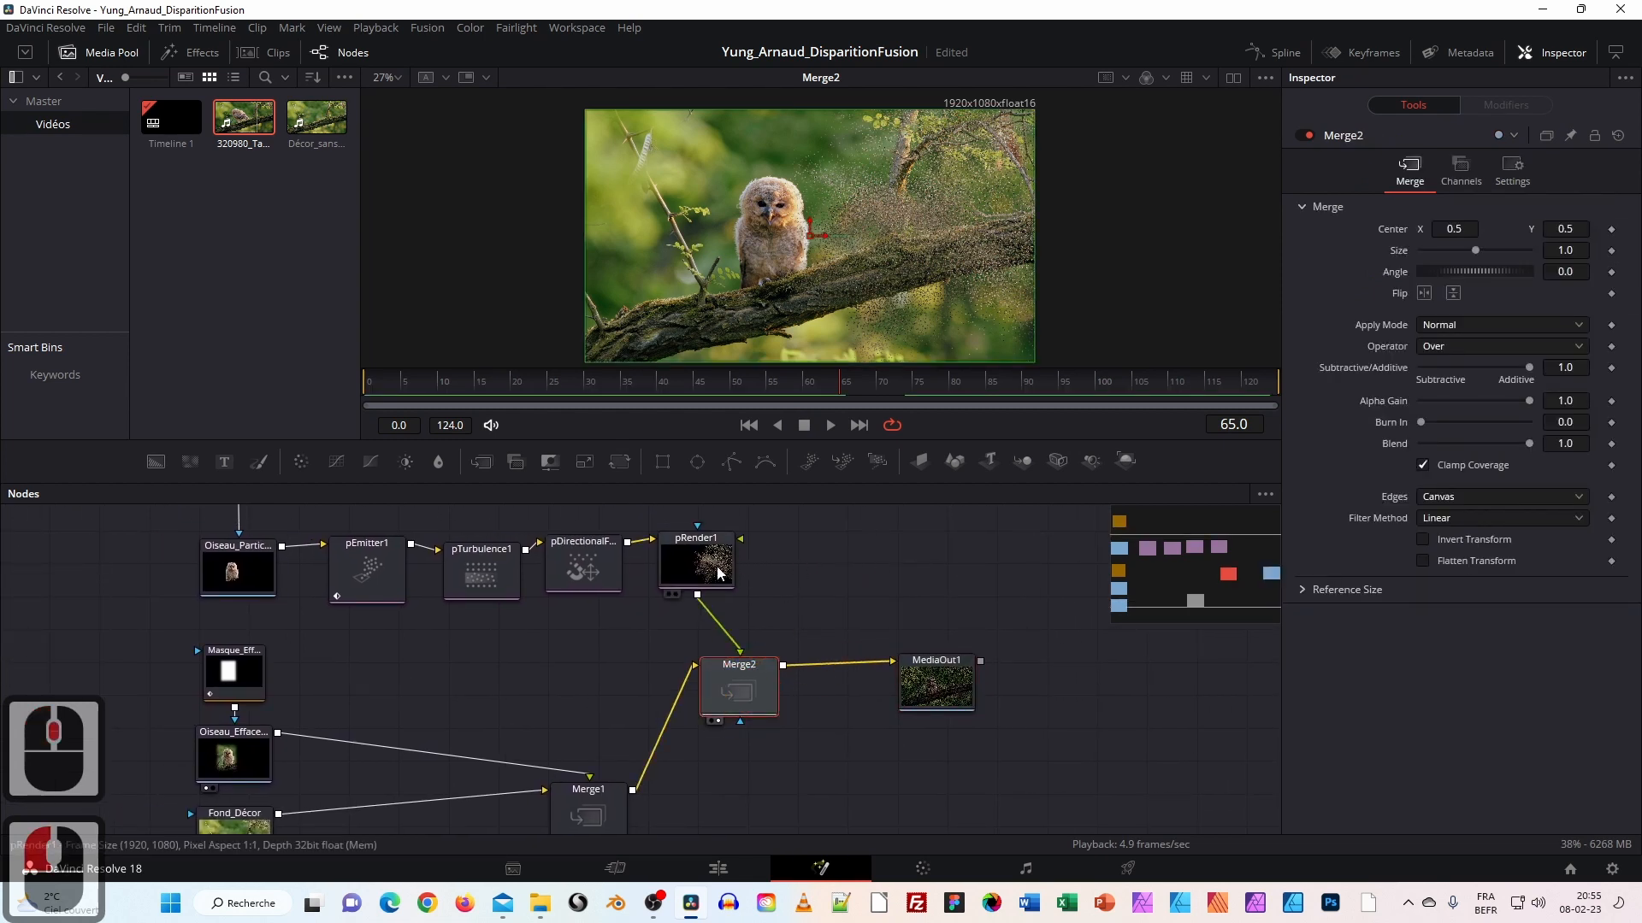
Reposition the Masque_Particules, Oiseau_Effacement and other mask and loader nodes.
{"action": "left_click", "coordinate": [401, 568]}
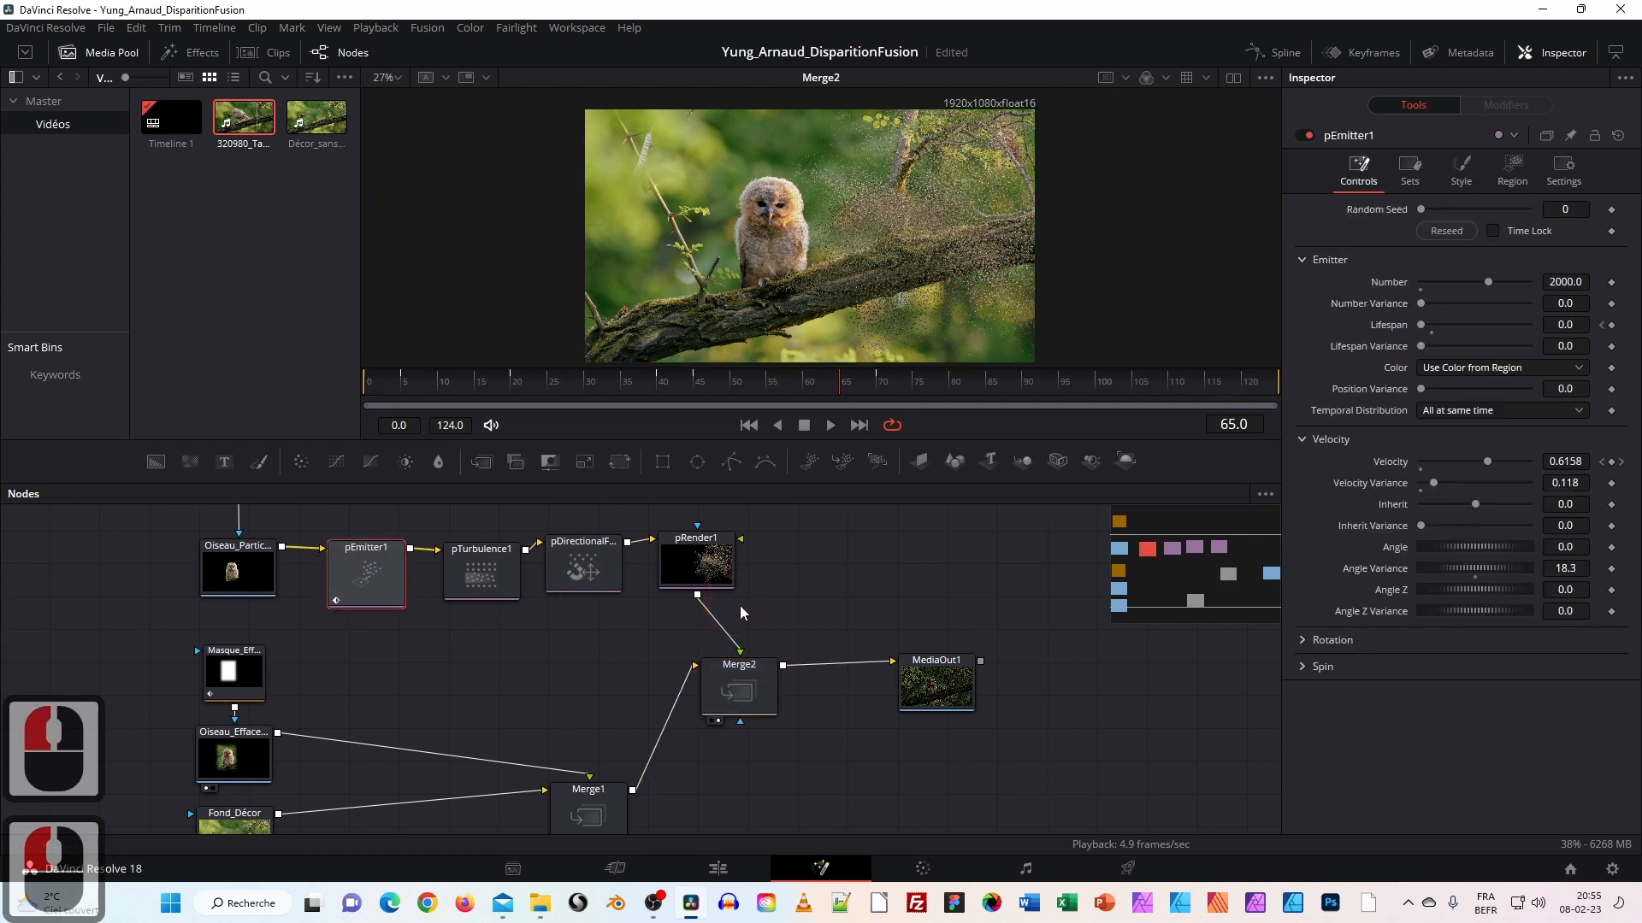
{"action": "scroll", "coordinate": [741, 603], "scroll_direction": "down", "scroll_amount": 2, "text": "ctrl"}
{"action": "left_click_drag", "start_coordinate": [890, 590], "coordinate": [884, 629]}
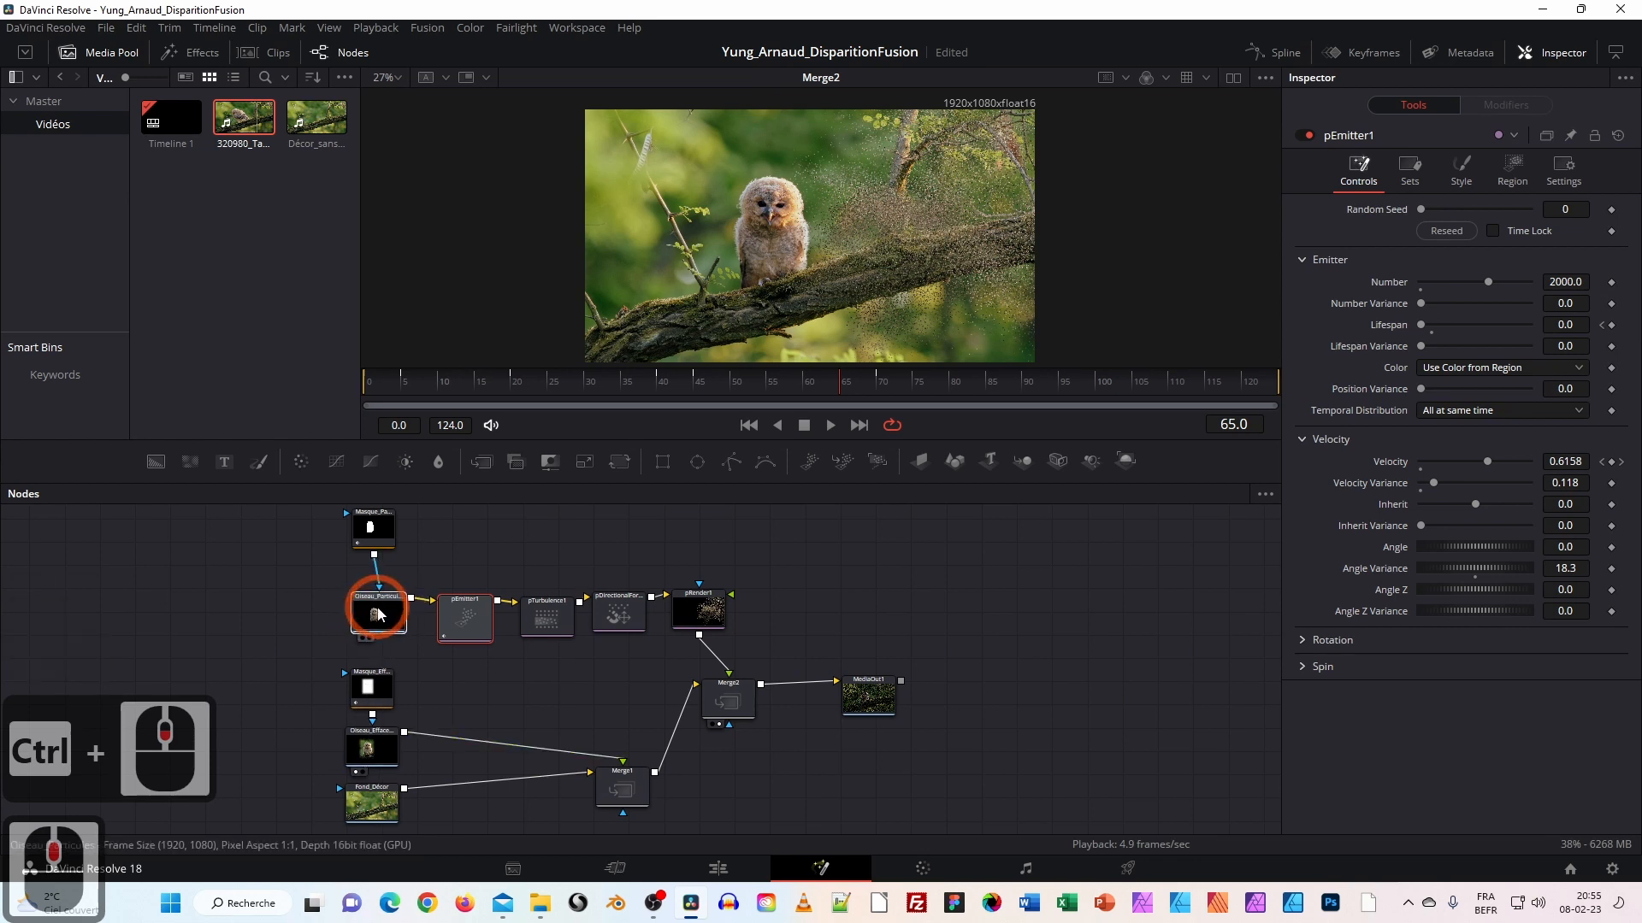
{"action": "left_click", "coordinate": [376, 614]}
{"action": "left_click", "coordinate": [373, 530]}
{"action": "left_click", "coordinate": [380, 684]}
{"action": "left_click_drag", "start_coordinate": [378, 679], "coordinate": [382, 671]}
{"action": "left_click_drag", "start_coordinate": [377, 751], "coordinate": [385, 746]}
{"action": "left_click", "coordinate": [371, 804]}
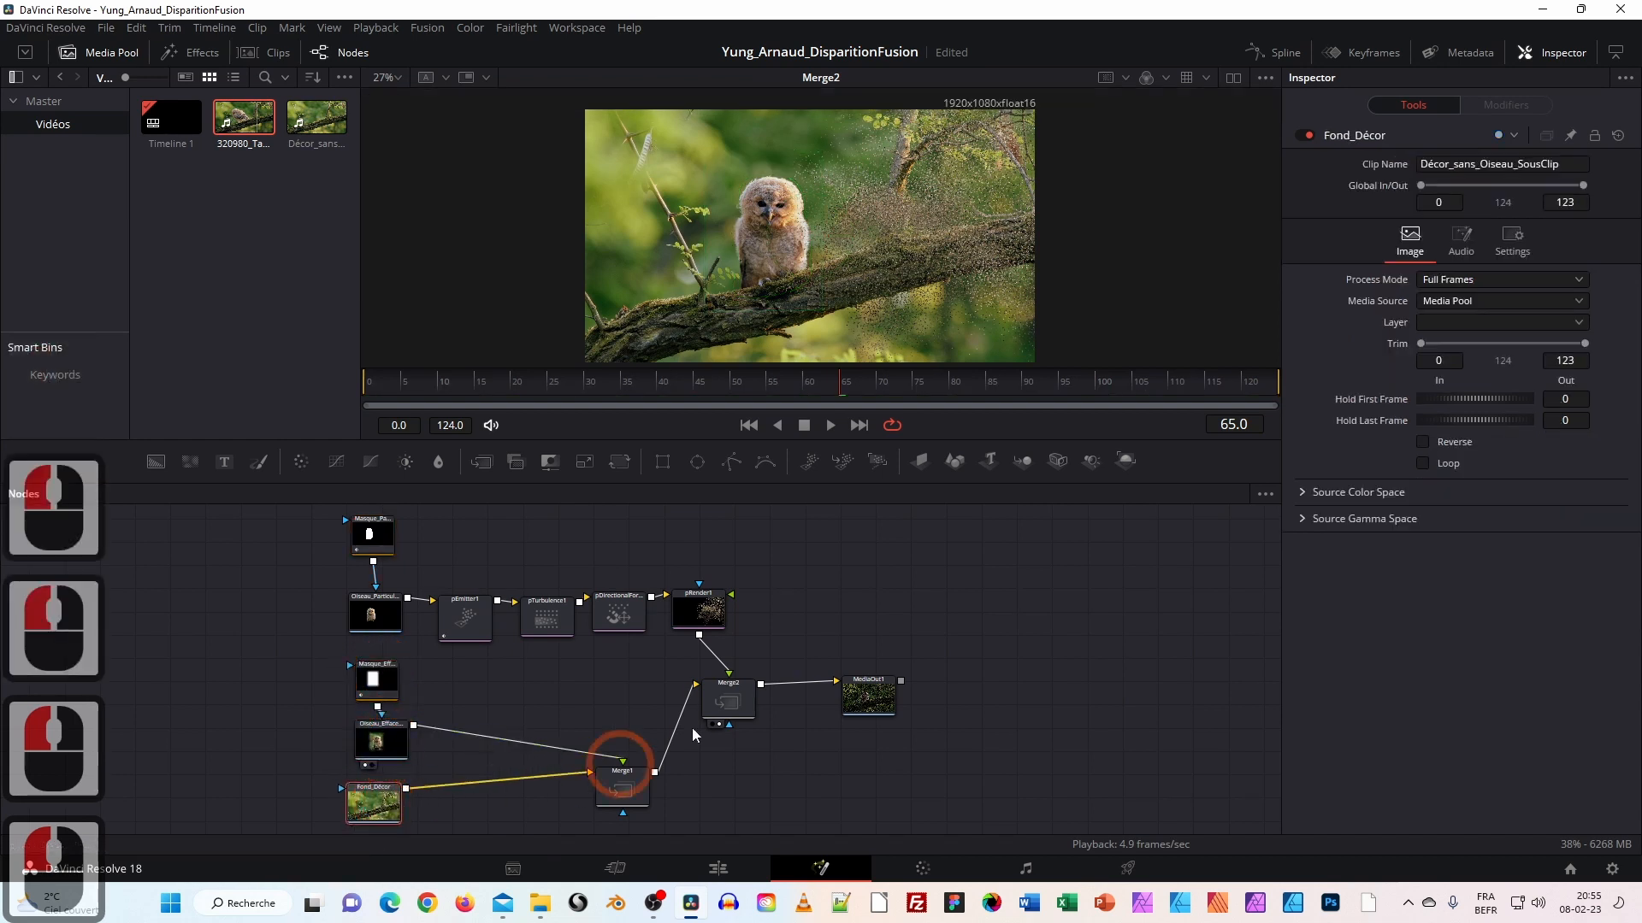
Shift Merge2 and MediaOut1 right of both branches, align Fond_Décor, and select the background clip.
{"action": "left_click_drag", "start_coordinate": [722, 704], "coordinate": [767, 700]}
{"action": "left_click_drag", "start_coordinate": [872, 697], "coordinate": [1014, 694]}
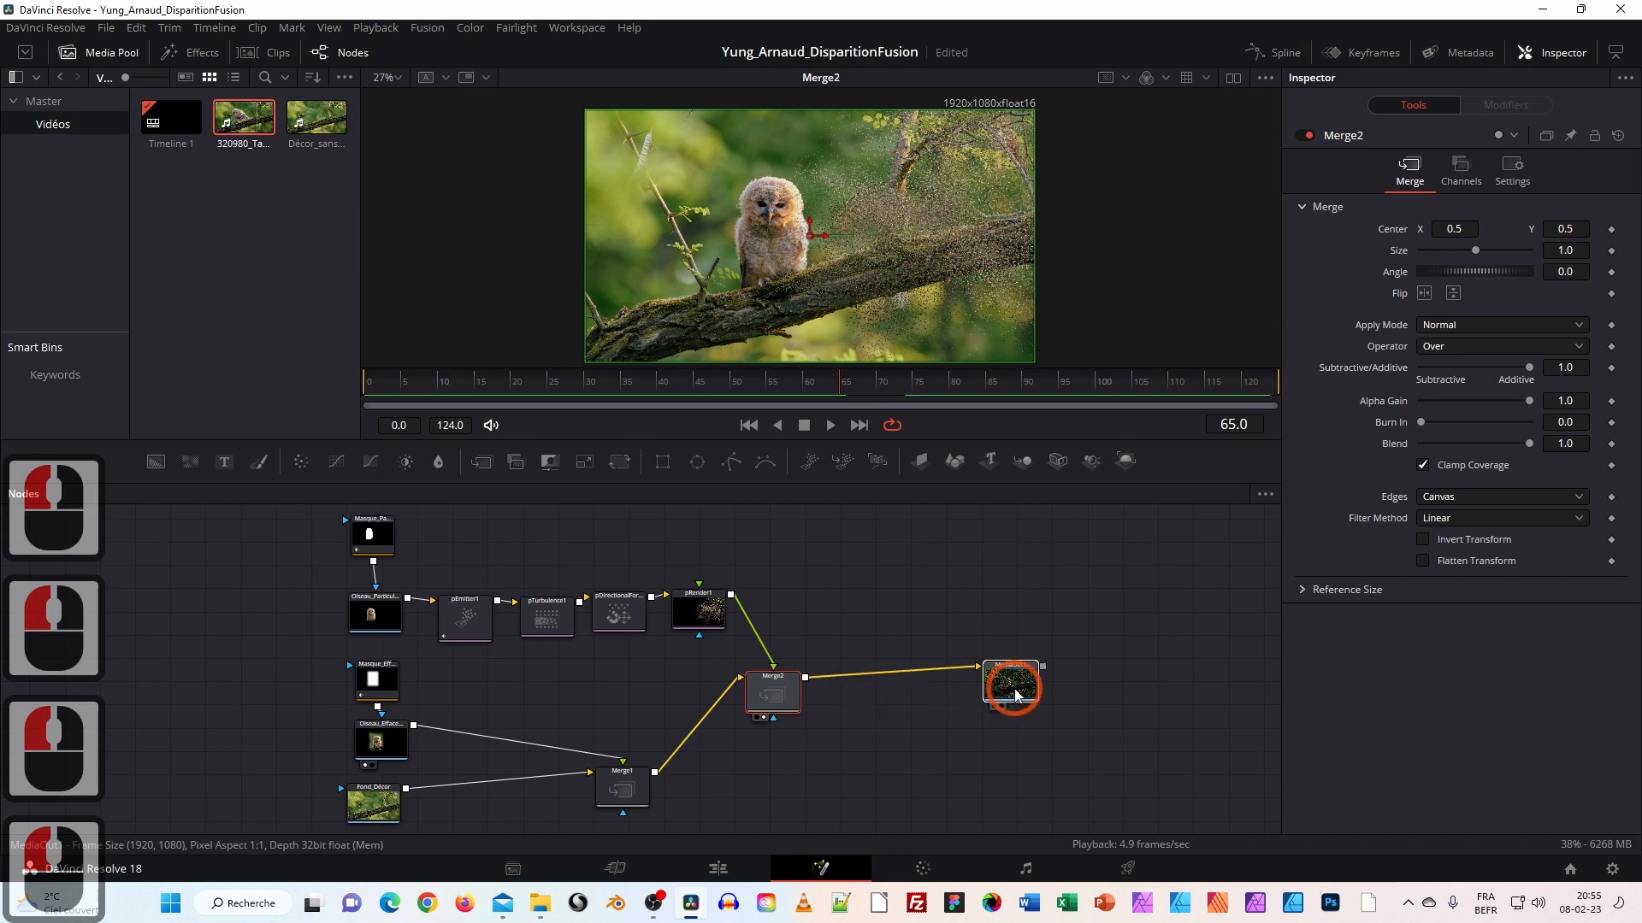
{"action": "left_click_drag", "start_coordinate": [773, 694], "coordinate": [815, 691]}
{"action": "mouse_move", "coordinate": [308, 514]}
{"action": "left_mouse_down"}
{"action": "mouse_move", "coordinate": [548, 609]}
{"action": "mouse_move", "coordinate": [684, 609]}
{"action": "mouse_move", "coordinate": [727, 633]}
{"action": "left_mouse_up"}
{"action": "left_click_drag", "start_coordinate": [326, 664], "coordinate": [655, 818]}
{"action": "left_click_drag", "start_coordinate": [1010, 705], "coordinate": [980, 706]}
{"action": "left_click_drag", "start_coordinate": [377, 806], "coordinate": [383, 810]}
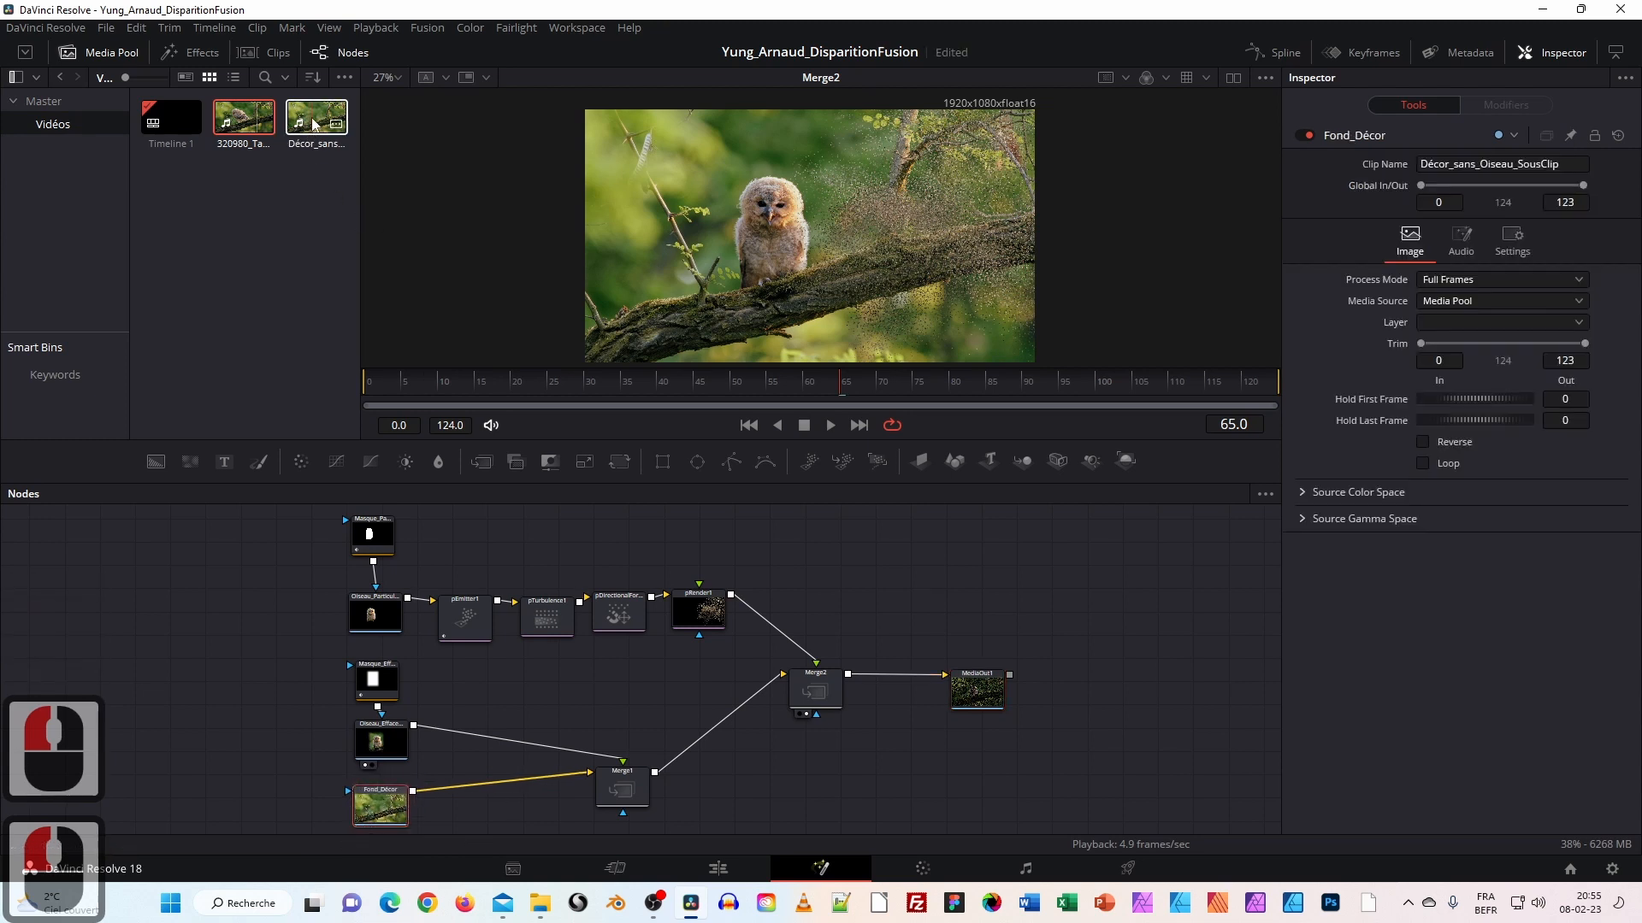
{"action": "left_click", "coordinate": [314, 124]}
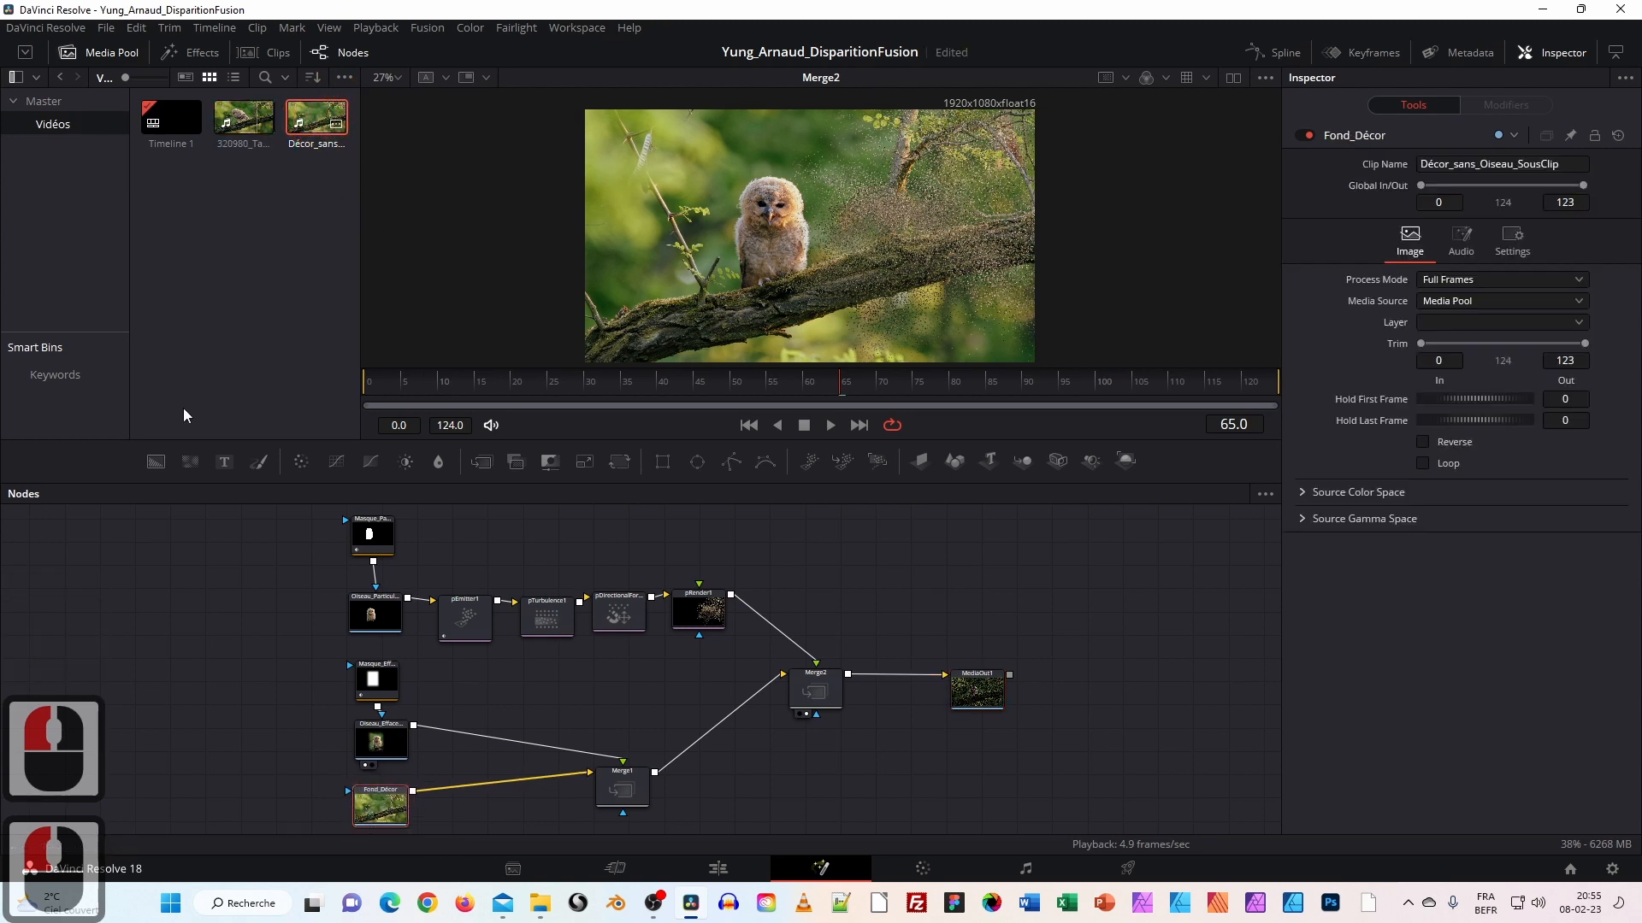
{"action": "left_click", "coordinate": [718, 869]}
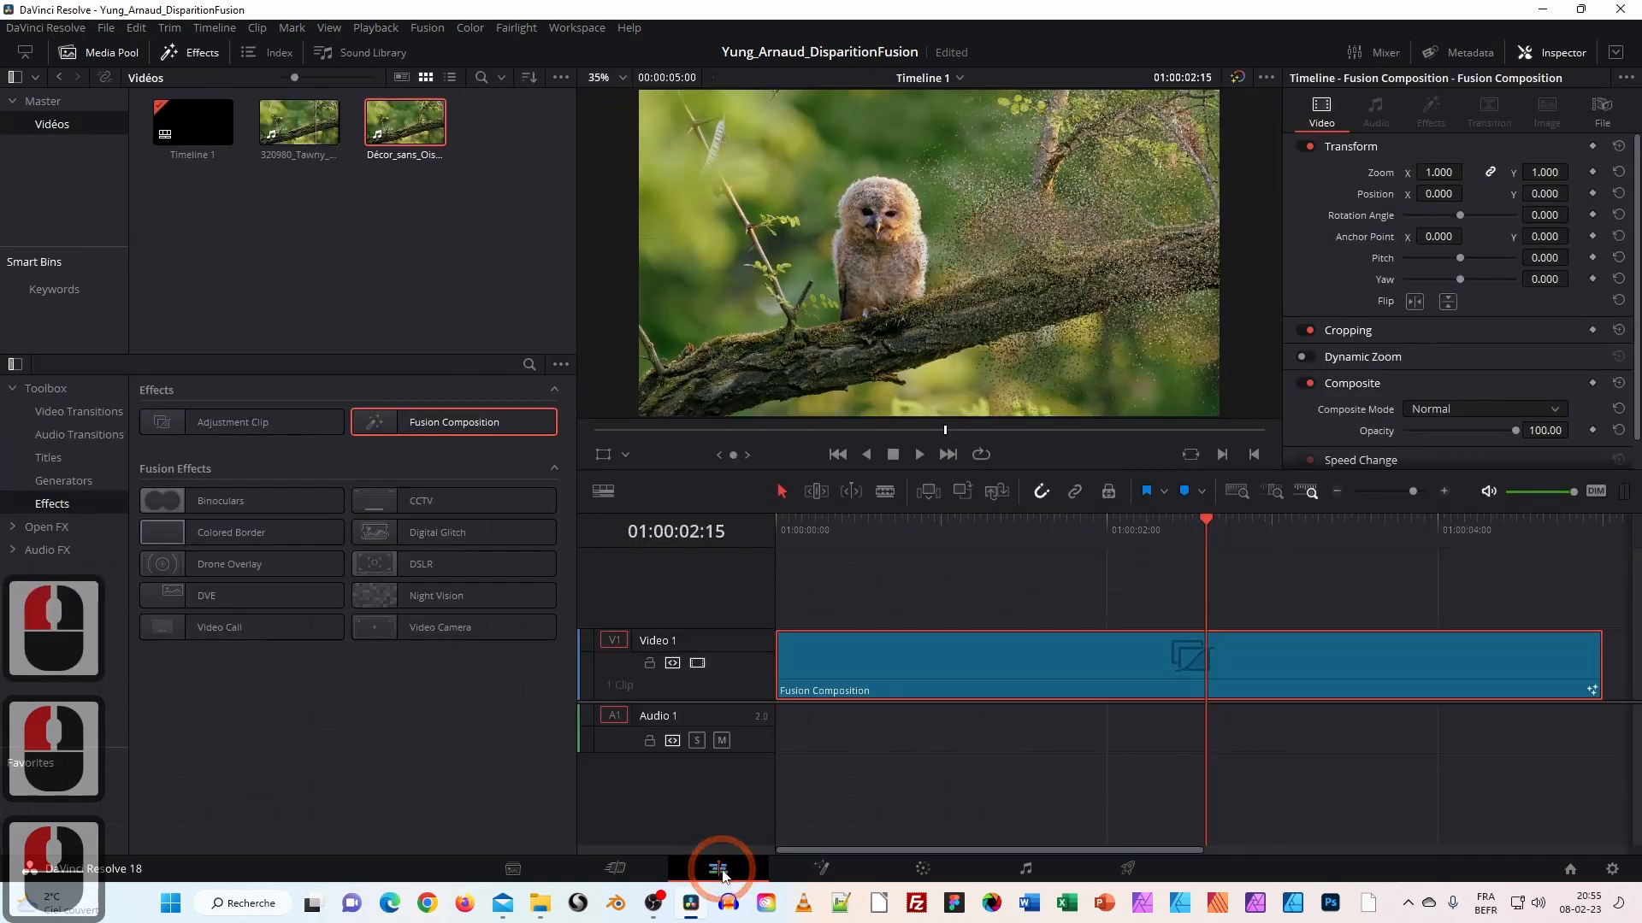
{"action": "double_click", "coordinate": [301, 130]}
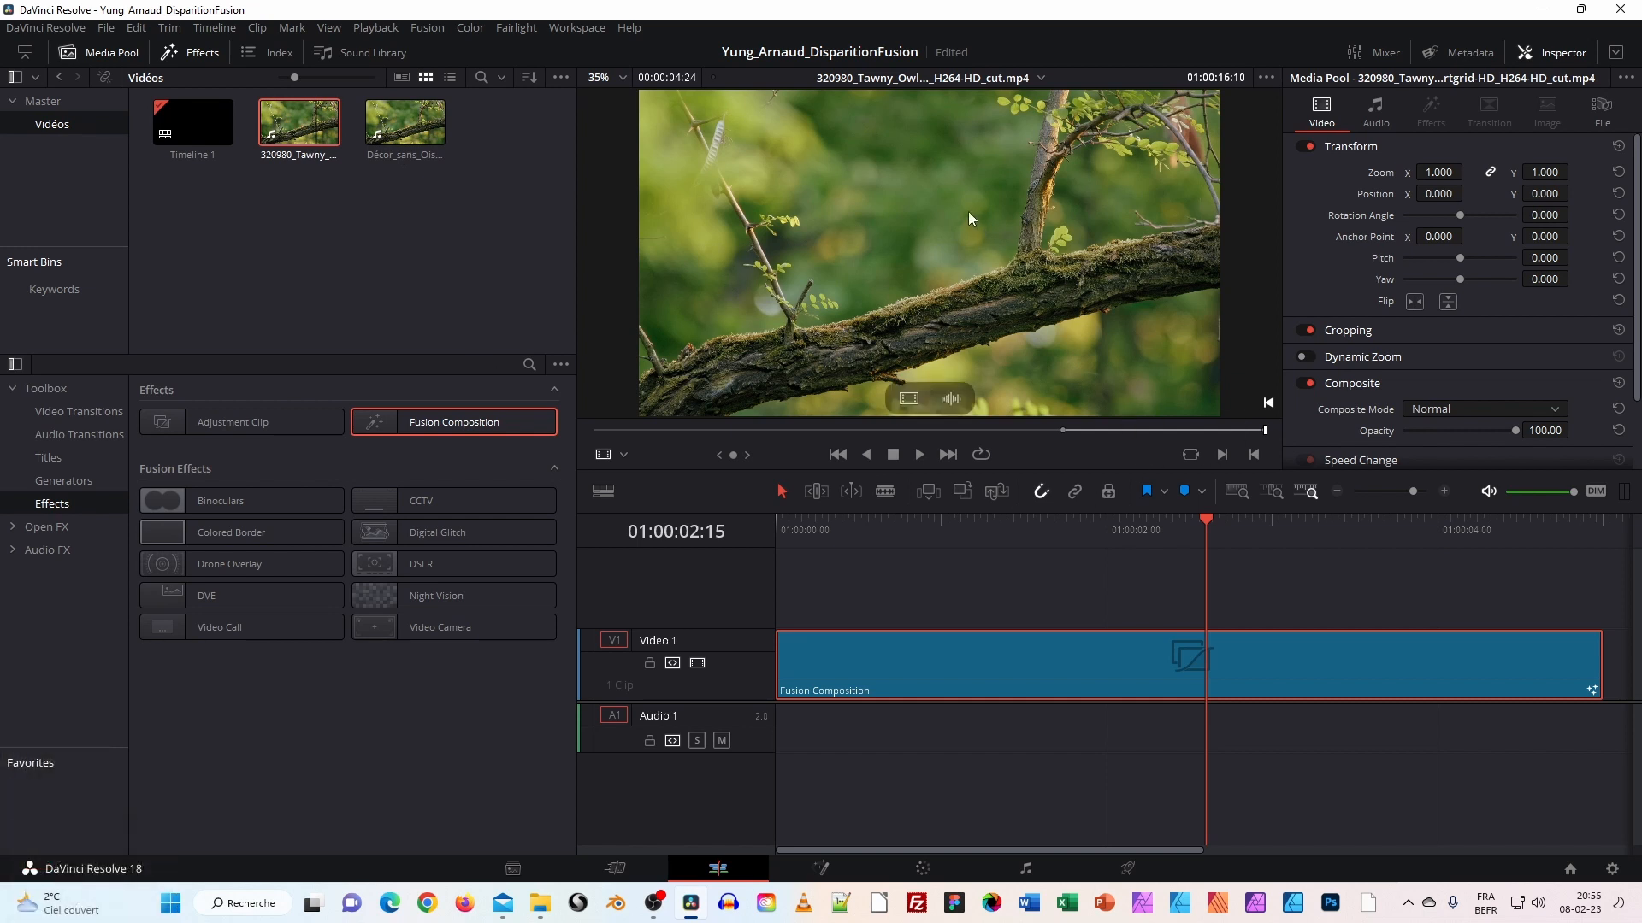
{"action": "left_click_drag", "start_coordinate": [911, 402], "coordinate": [425, 248]}
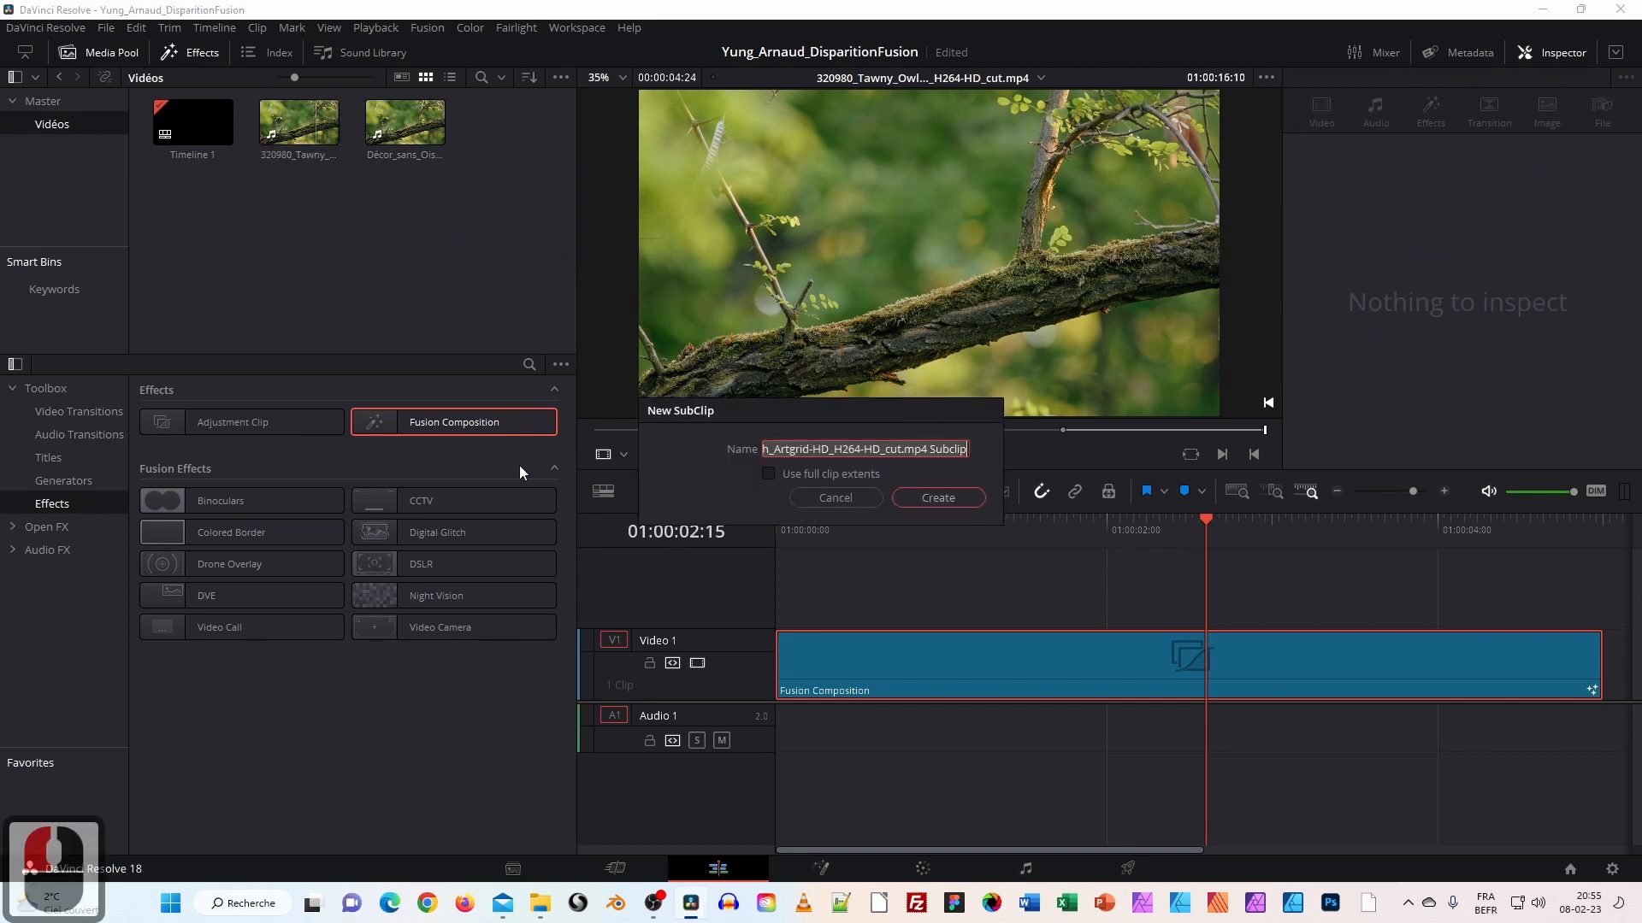
{"action": "left_click", "coordinate": [846, 498]}
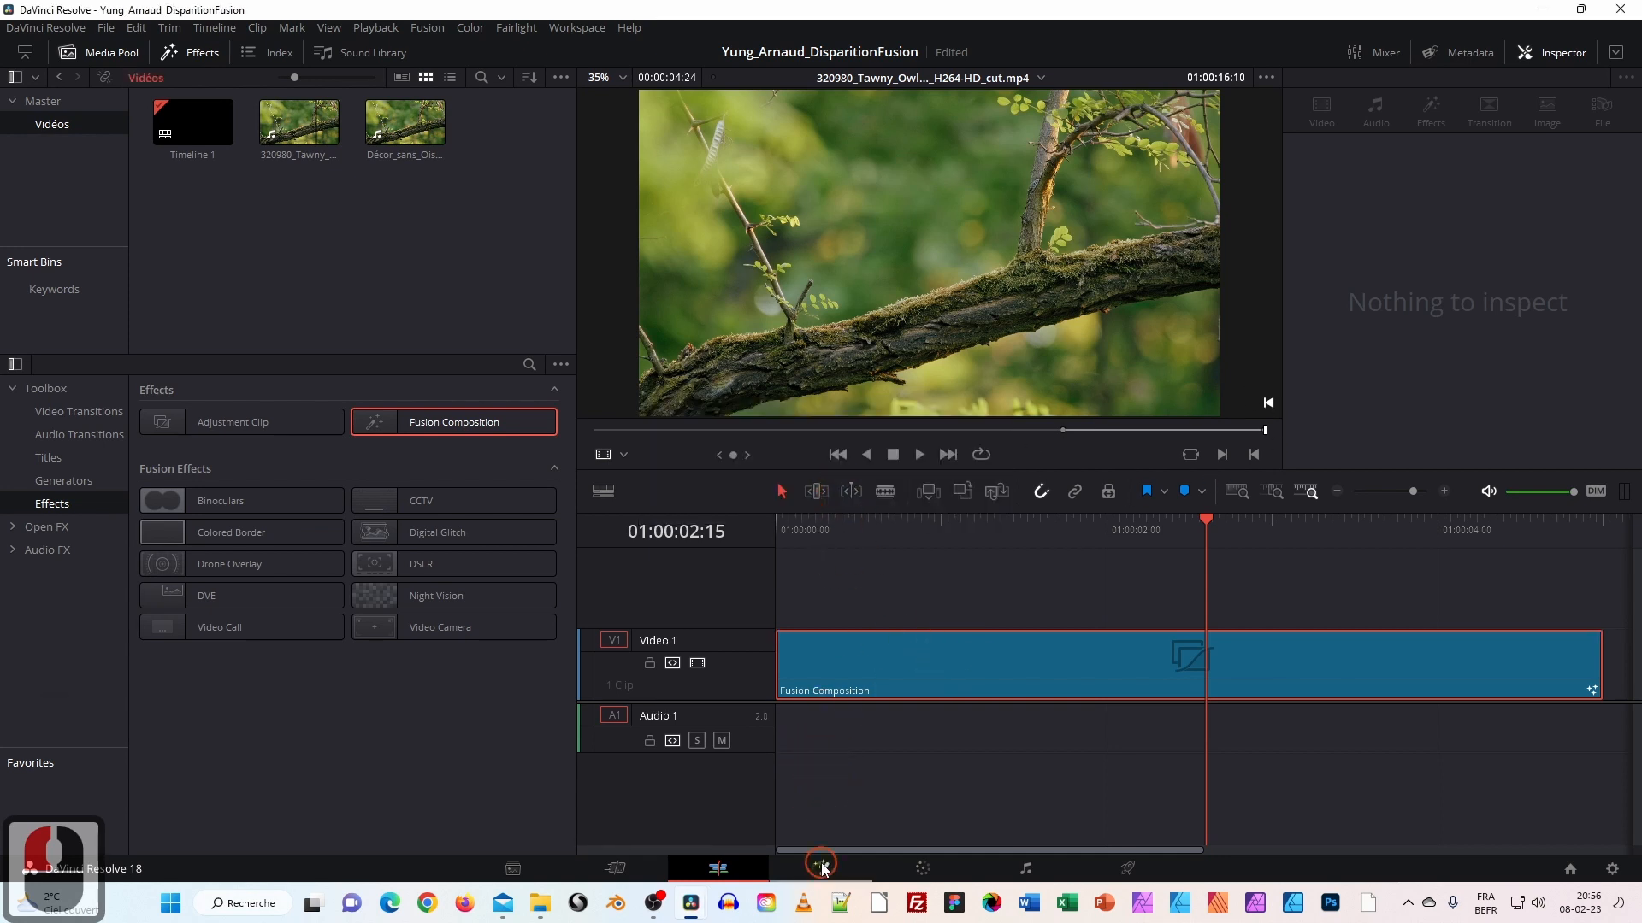
{"action": "left_click", "coordinate": [821, 867]}
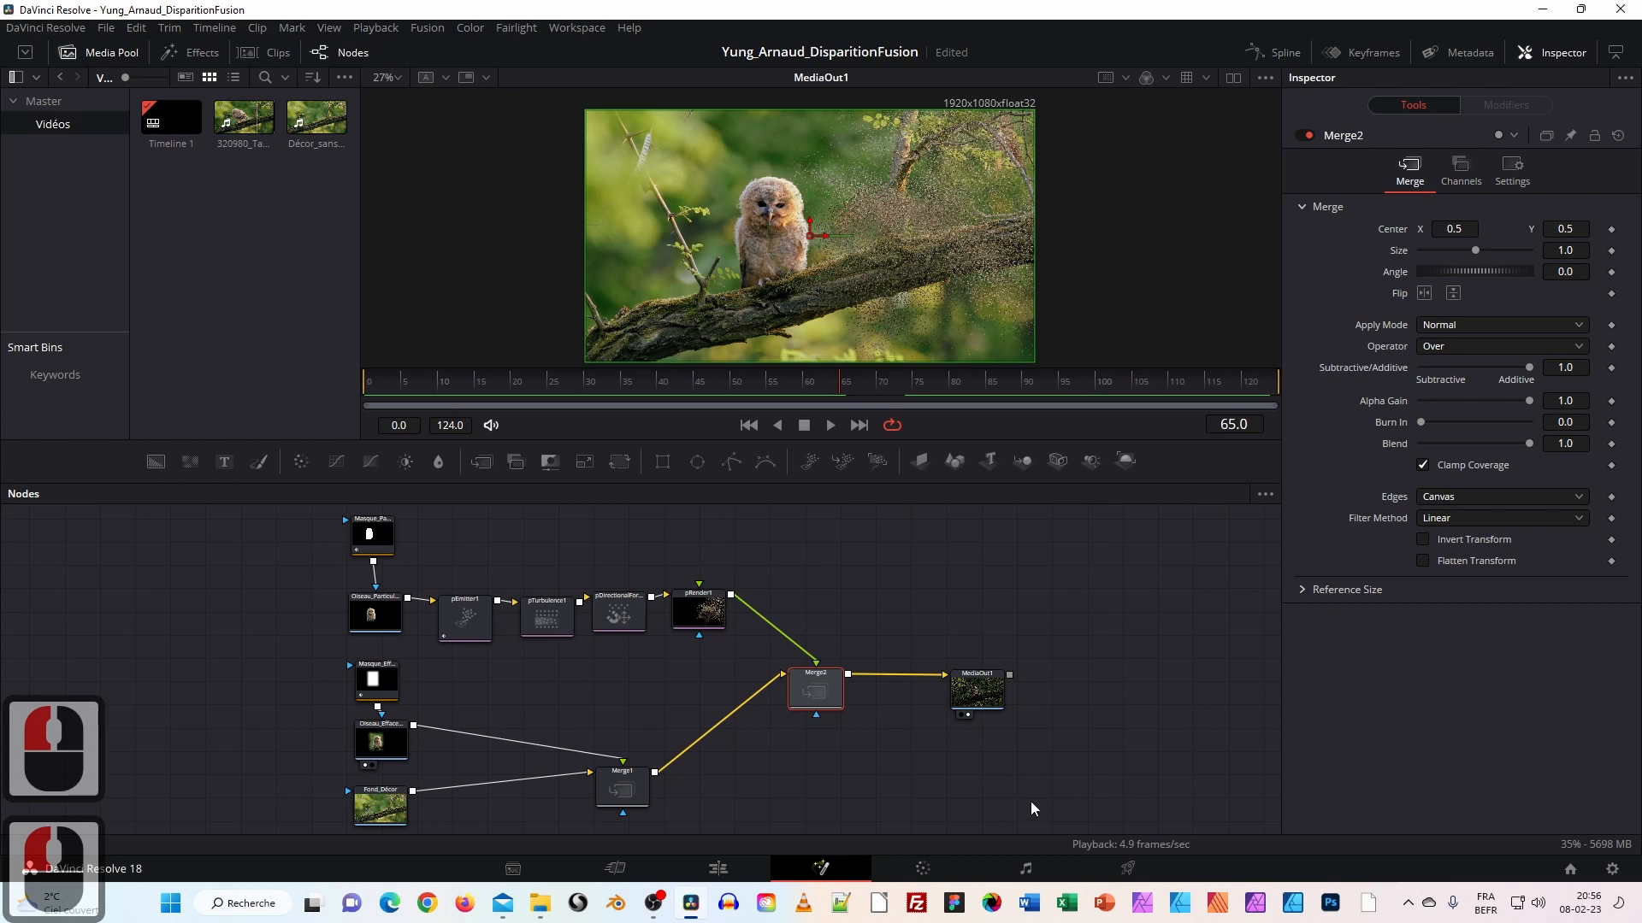
Apply the YouTube 1080p preset (1920 x 1080, MP4, H.264) on the Deliver page.
{"action": "left_click", "coordinate": [1128, 869]}
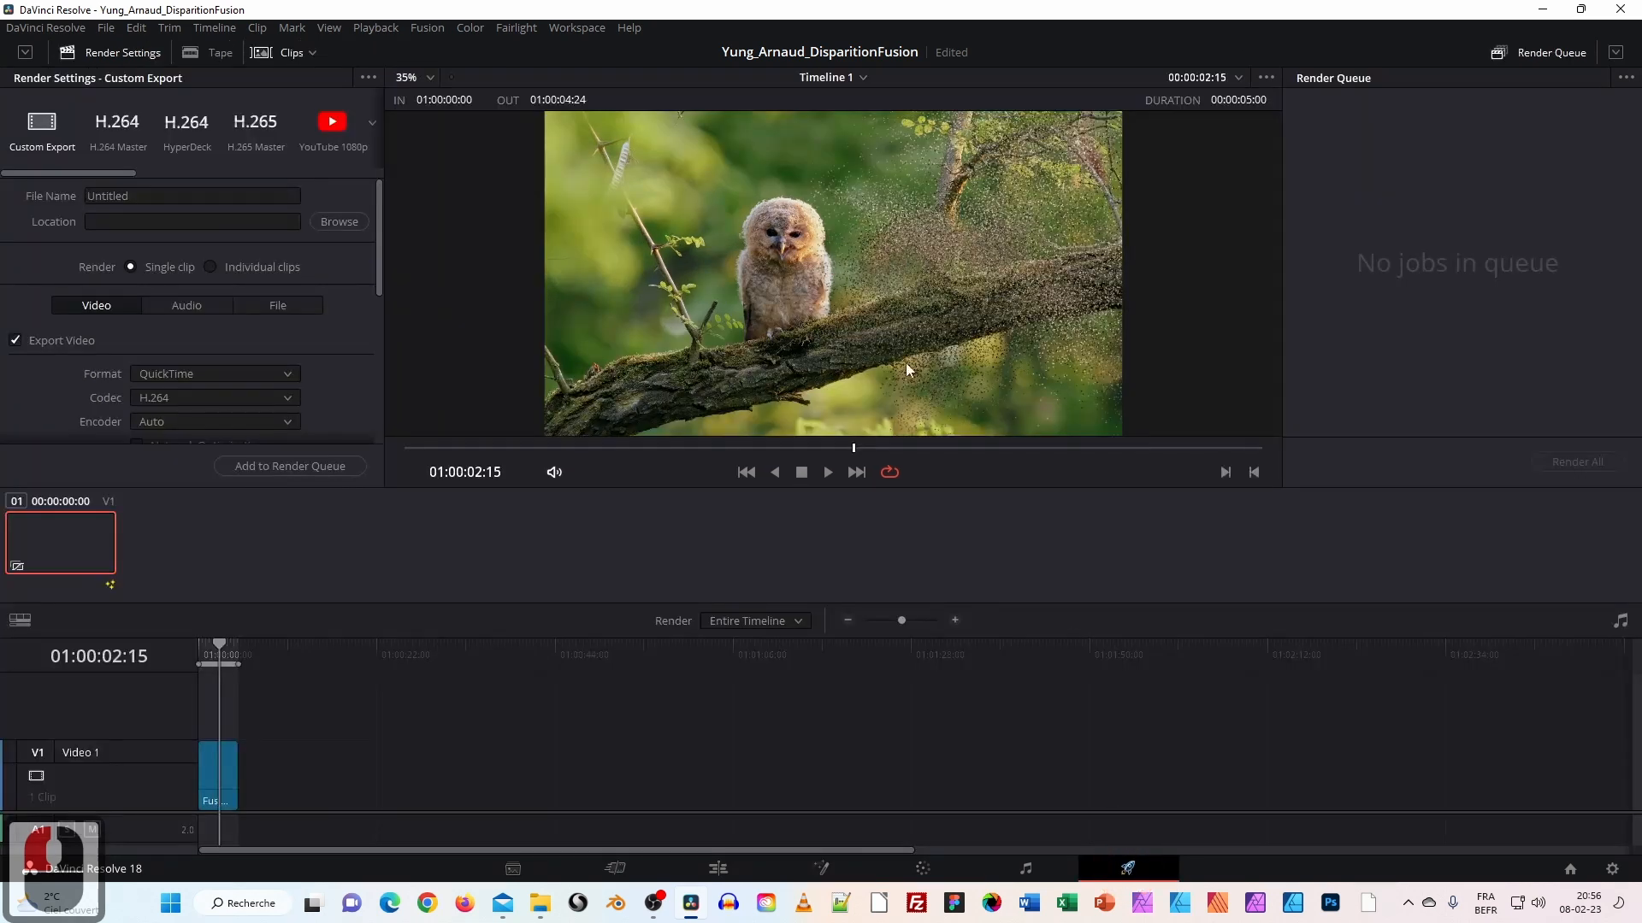
{"action": "left_click", "coordinate": [331, 124]}
{"action": "scroll", "coordinate": [251, 263], "scroll_direction": "down", "scroll_amount": 3}
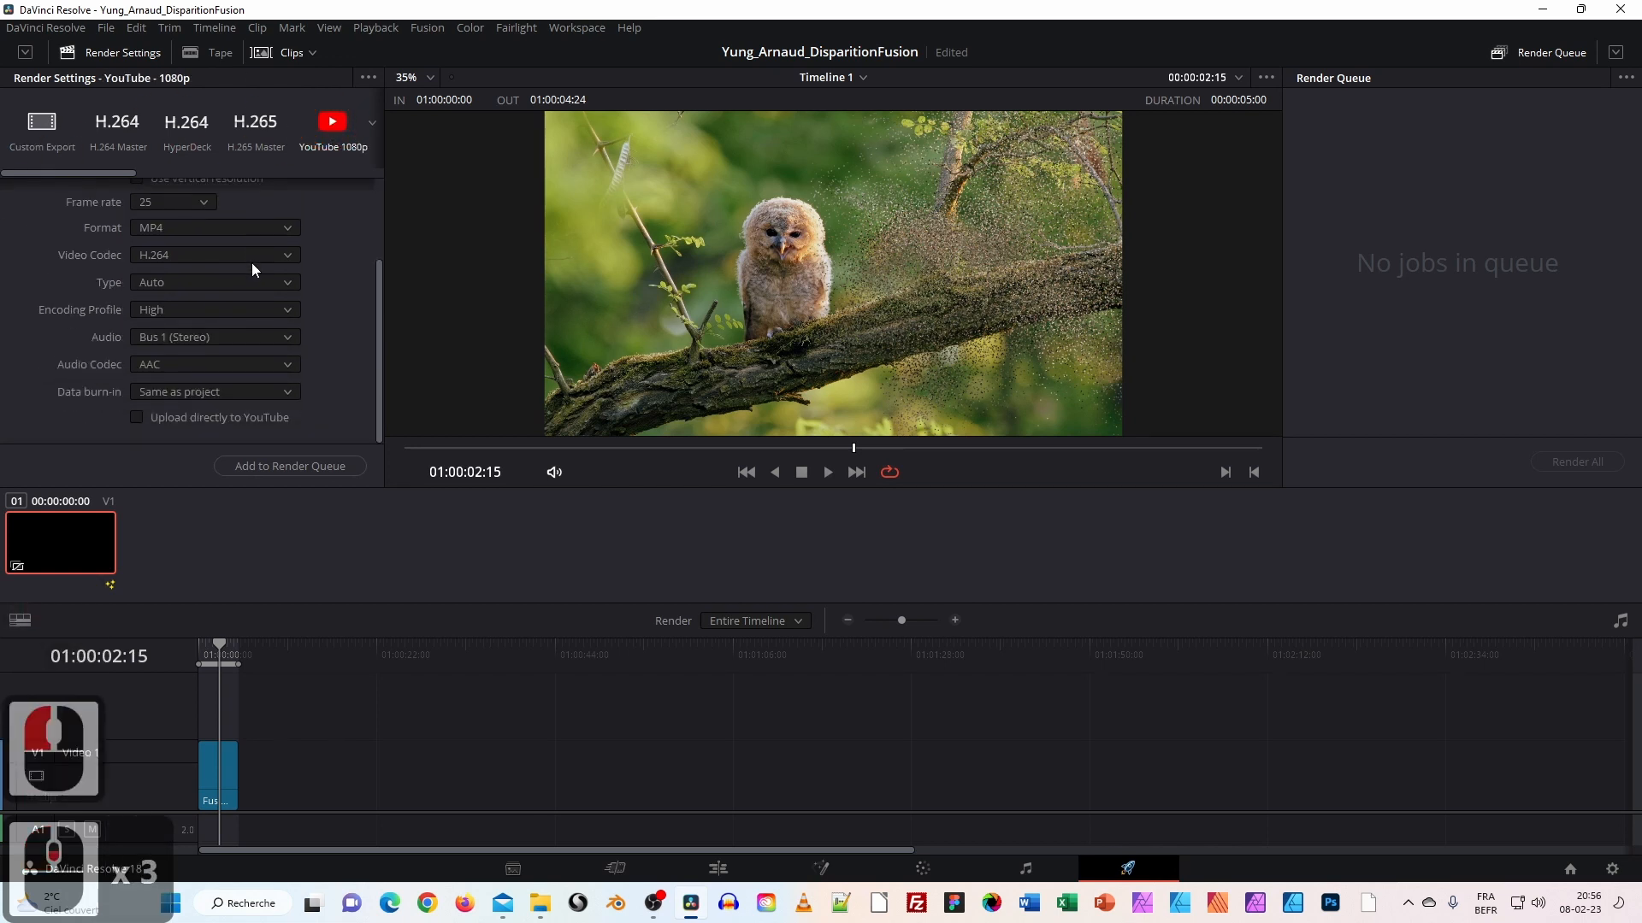
{"action": "scroll", "coordinate": [251, 263], "scroll_direction": "up", "scroll_amount": 3}
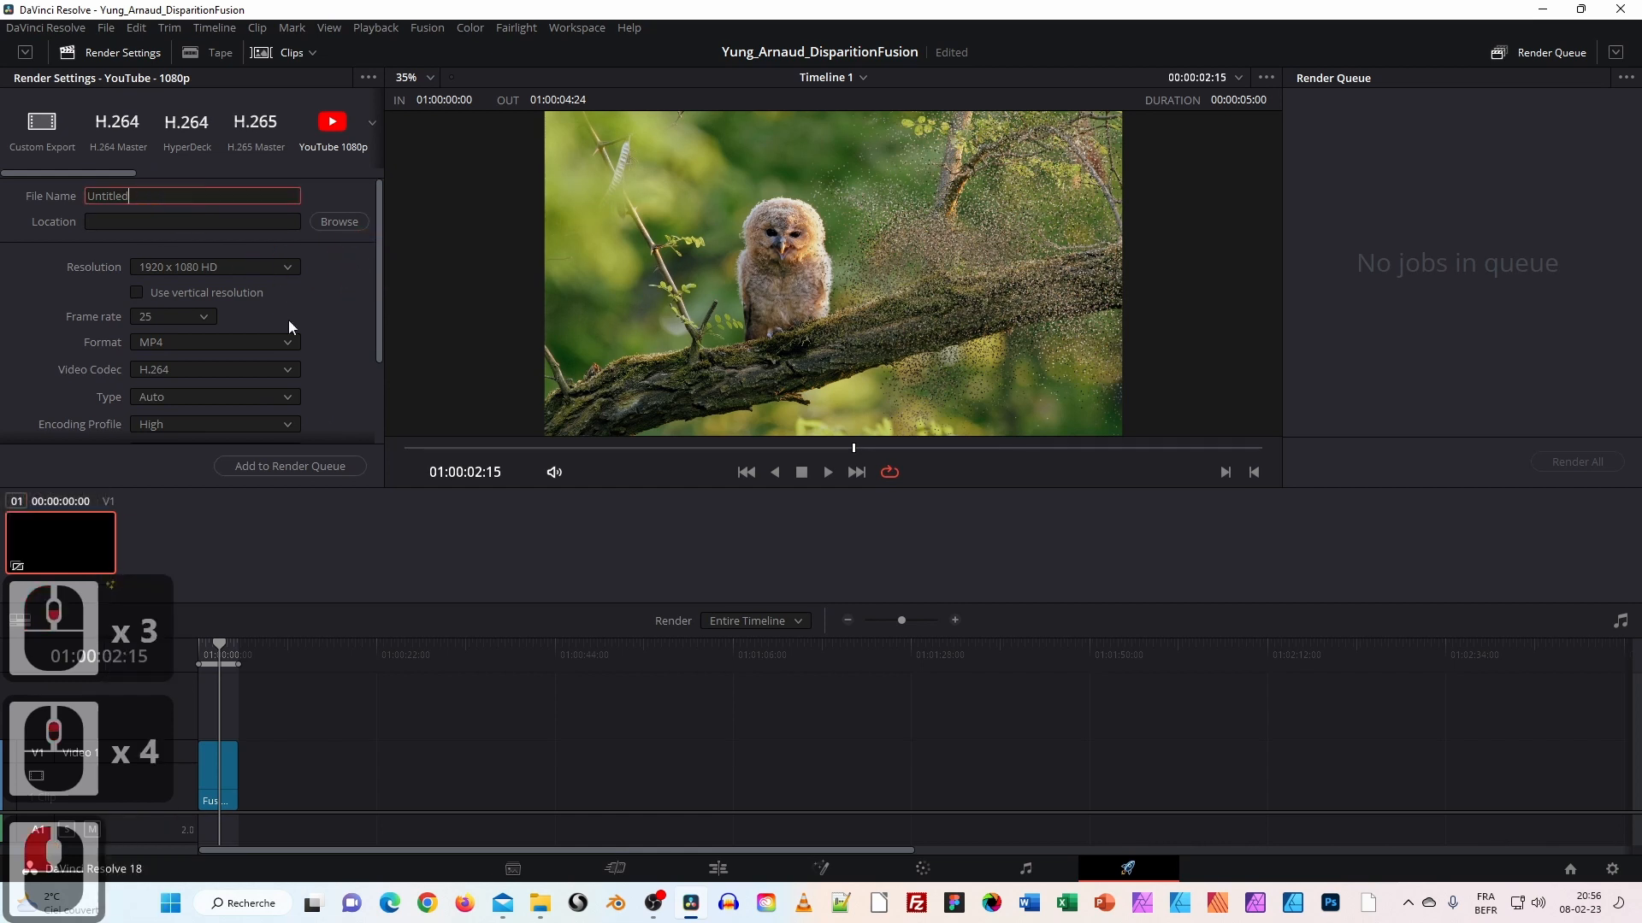
Set the render location to the cours folder path copied from File Explorer.
{"action": "left_click", "coordinate": [541, 903]}
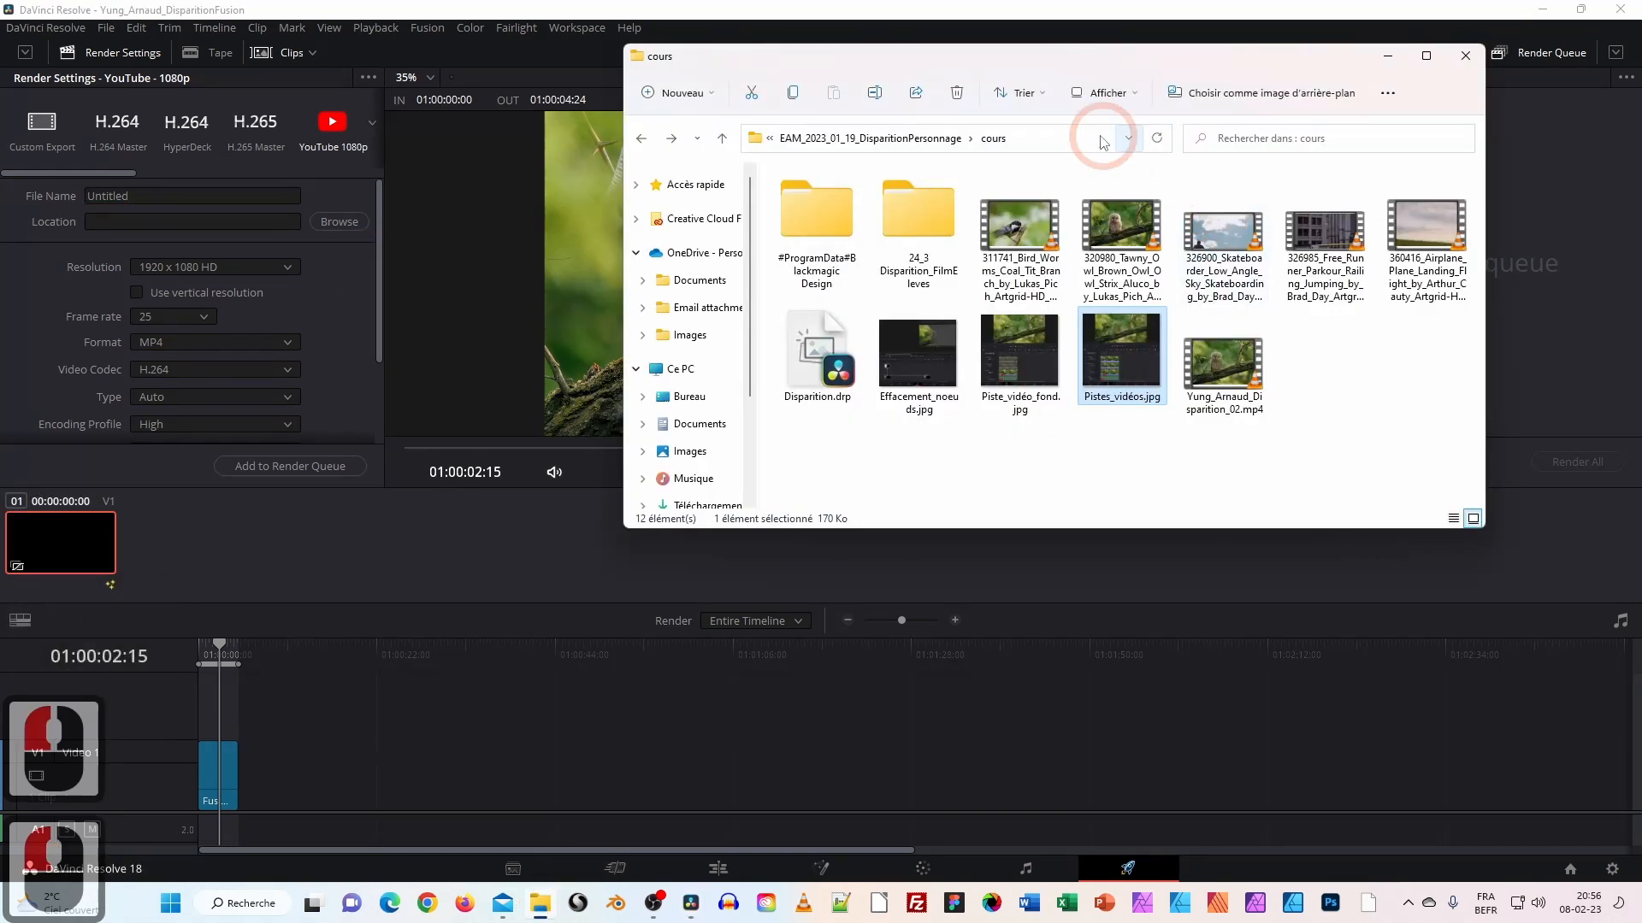
{"action": "left_click", "coordinate": [1048, 139]}
{"action": "key", "text": "ctrl+c"}
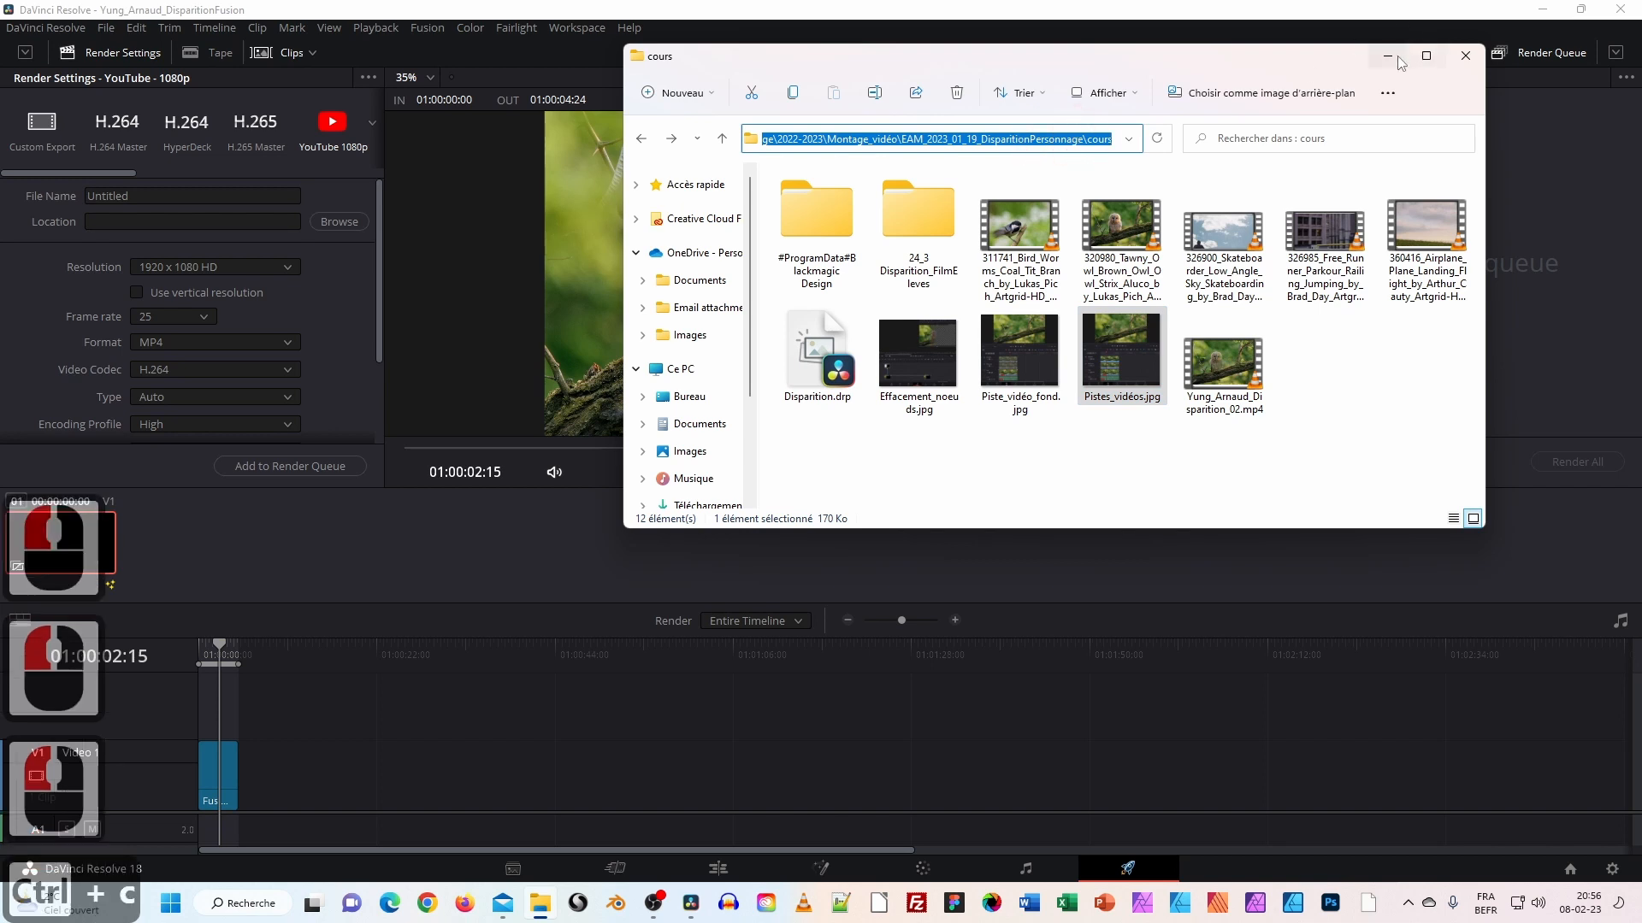
{"action": "left_click", "coordinate": [1386, 56]}
{"action": "left_click", "coordinate": [157, 224]}
{"action": "key", "text": "ctrl+v"}
{"action": "left_click", "coordinate": [183, 196]}
Replace 'Untitled' with the author's name plus '_DisparitionFusion' and queue it as Job 1.
{"action": "double_click", "coordinate": [85, 196]}
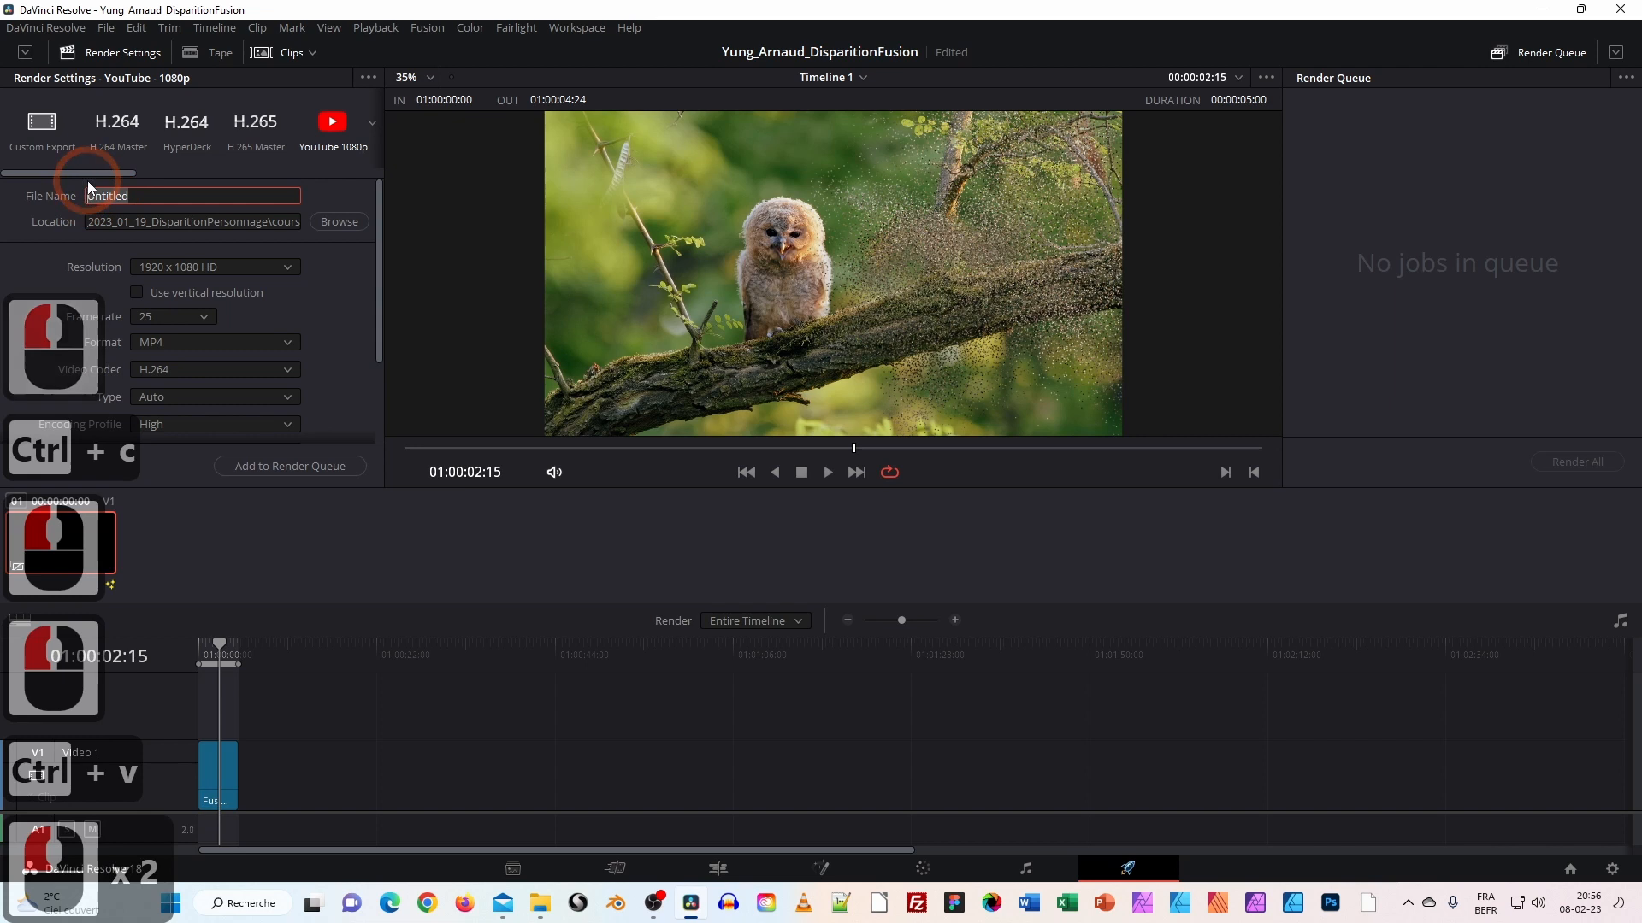
{"action": "key", "text": "BackSpace"}
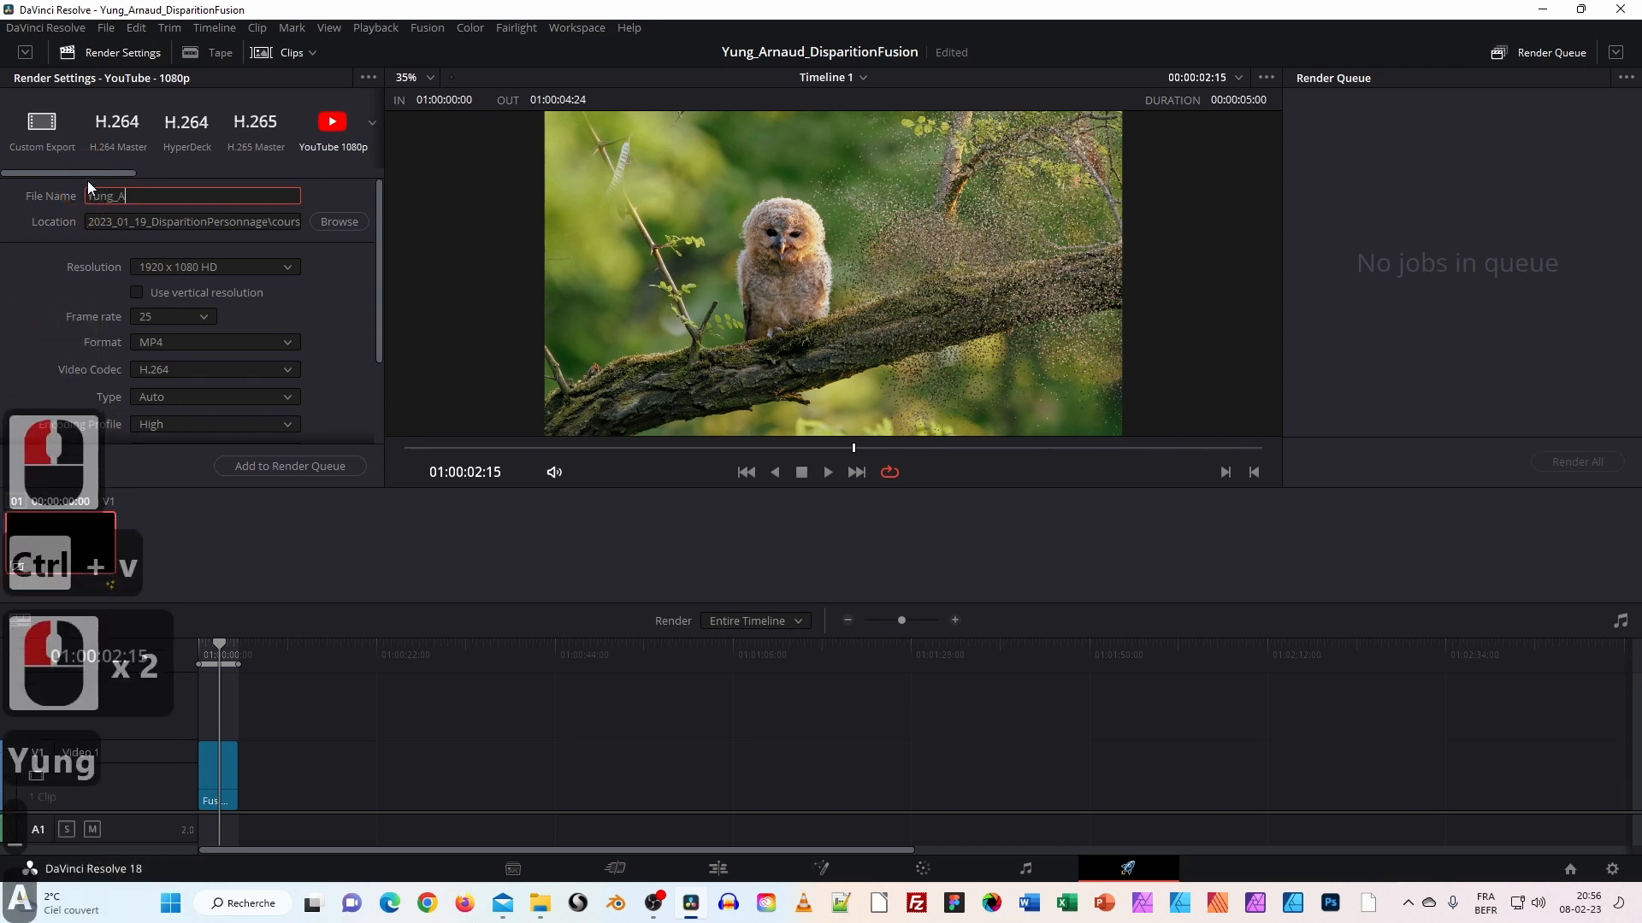
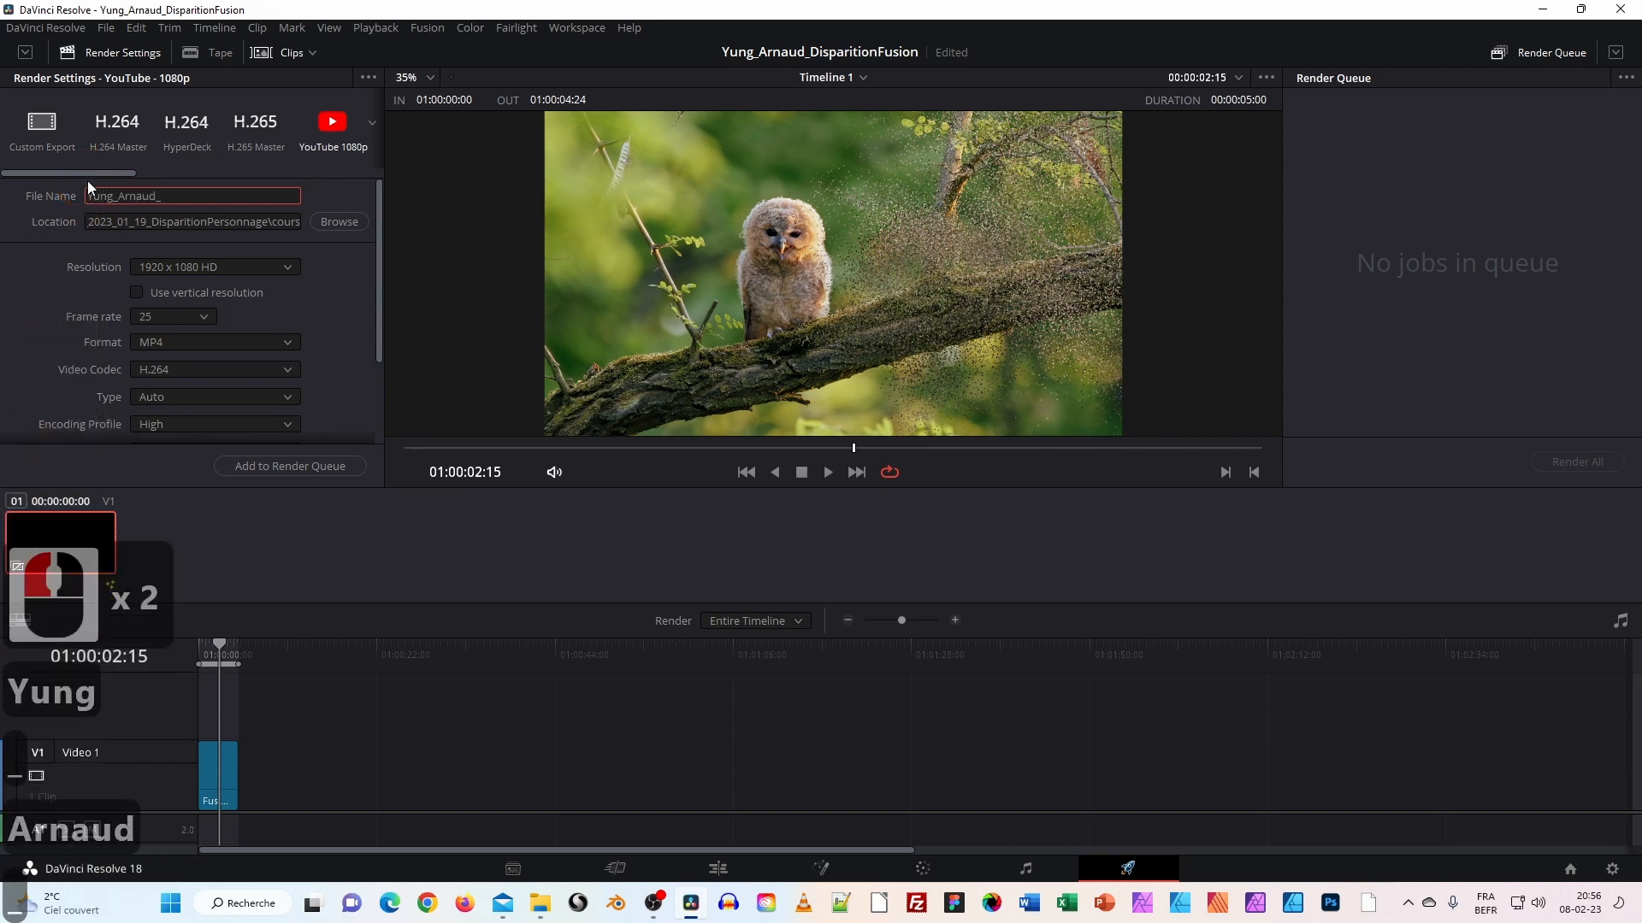
{"action": "type", "text": "Dispa"}
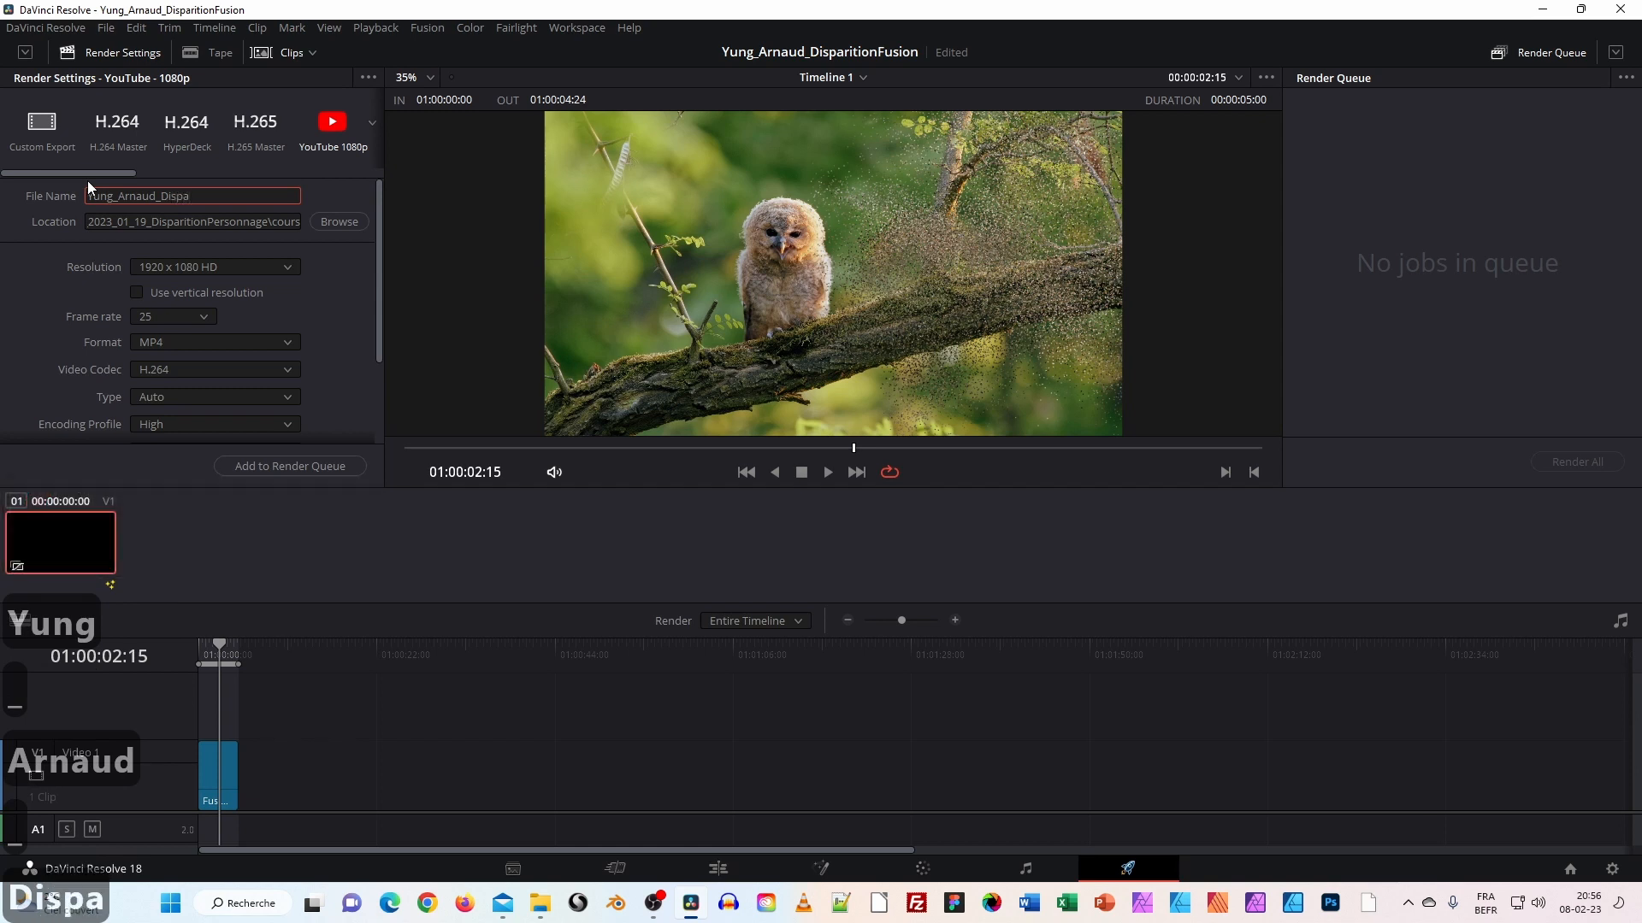
{"action": "type", "text": "rition"}
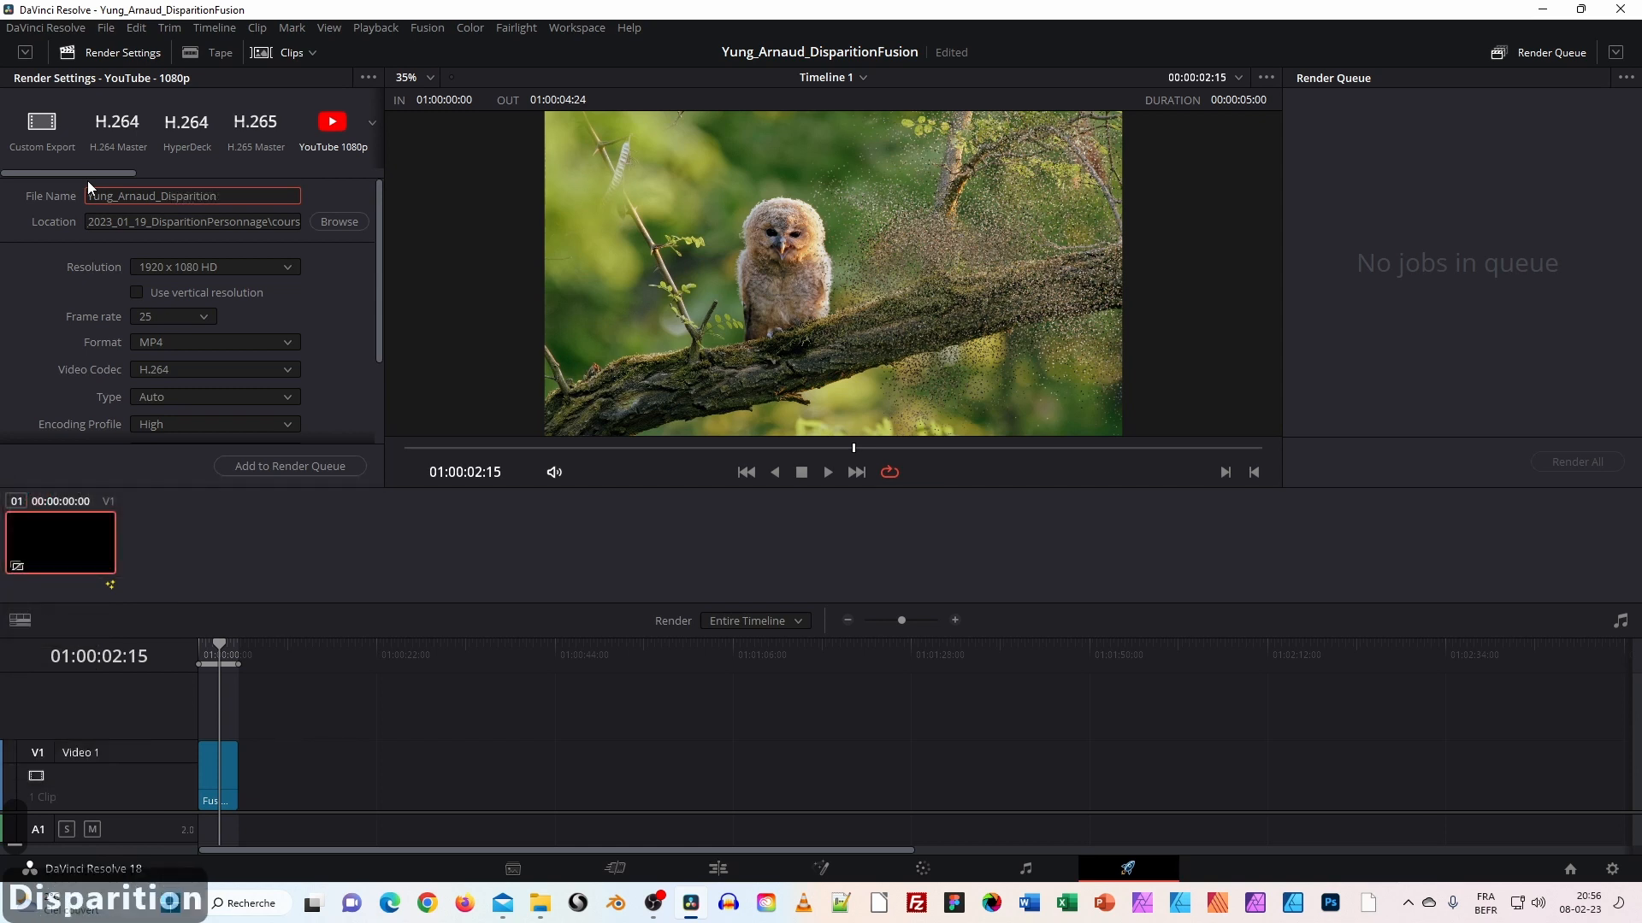
{"action": "key", "text": "BackSpace"}
{"action": "key", "text": "BackSpace"}
{"action": "key", "text": "BackSpace"}
{"action": "key", "text": "BackSpace"}
{"action": "key", "text": "BackSpace"}
{"action": "type", "text": "titionFusion"}
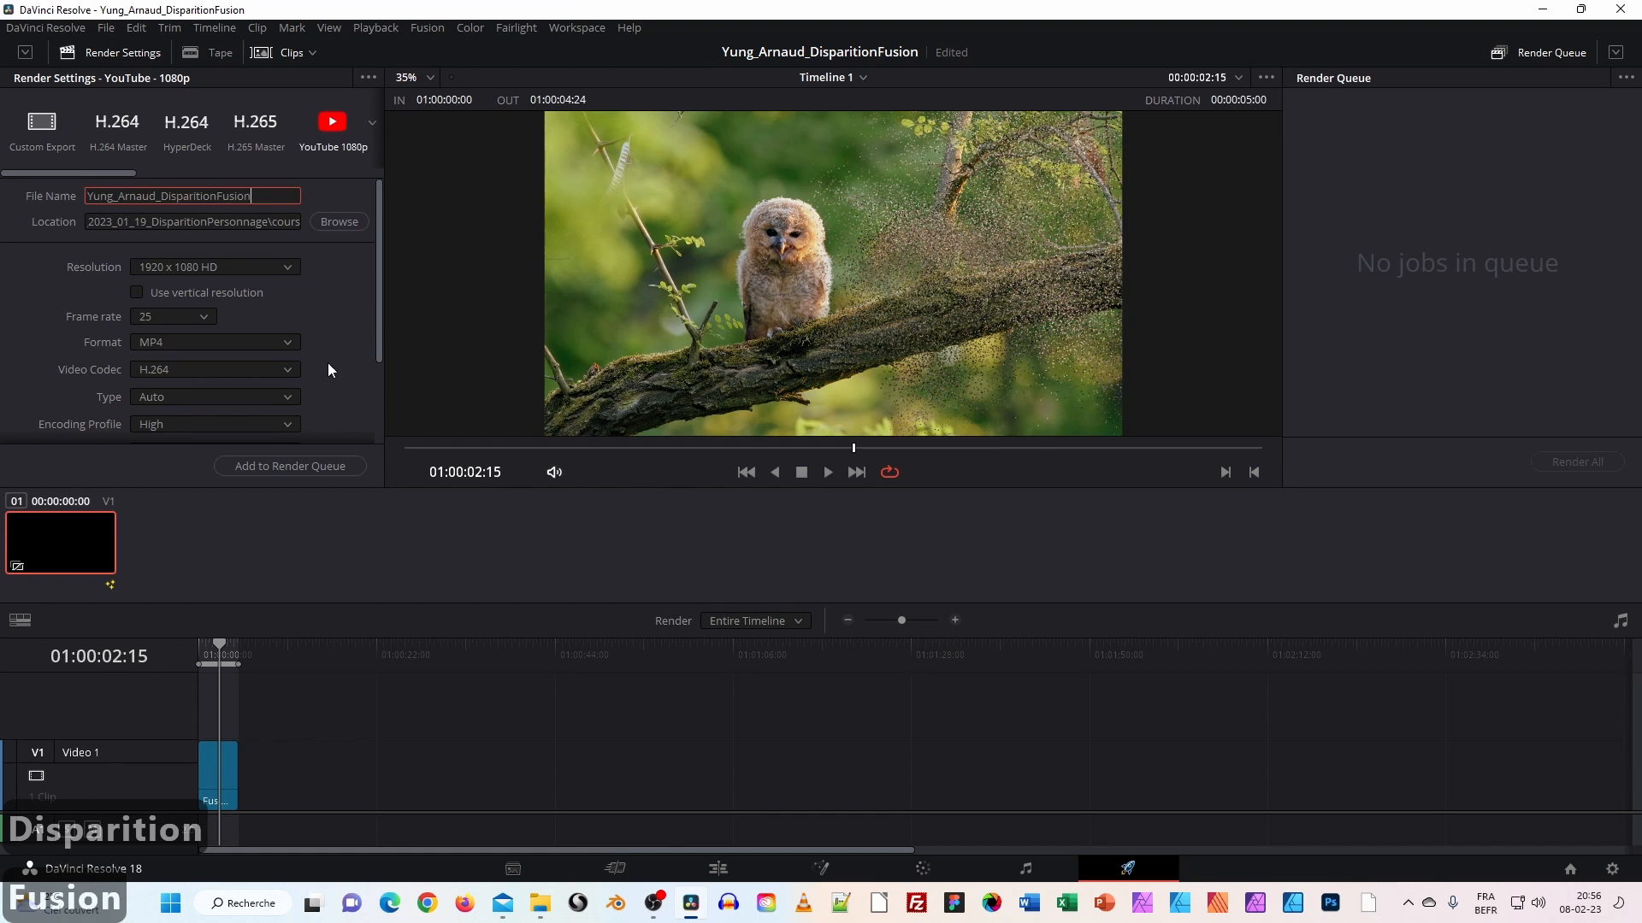
{"action": "left_click", "coordinate": [308, 466]}
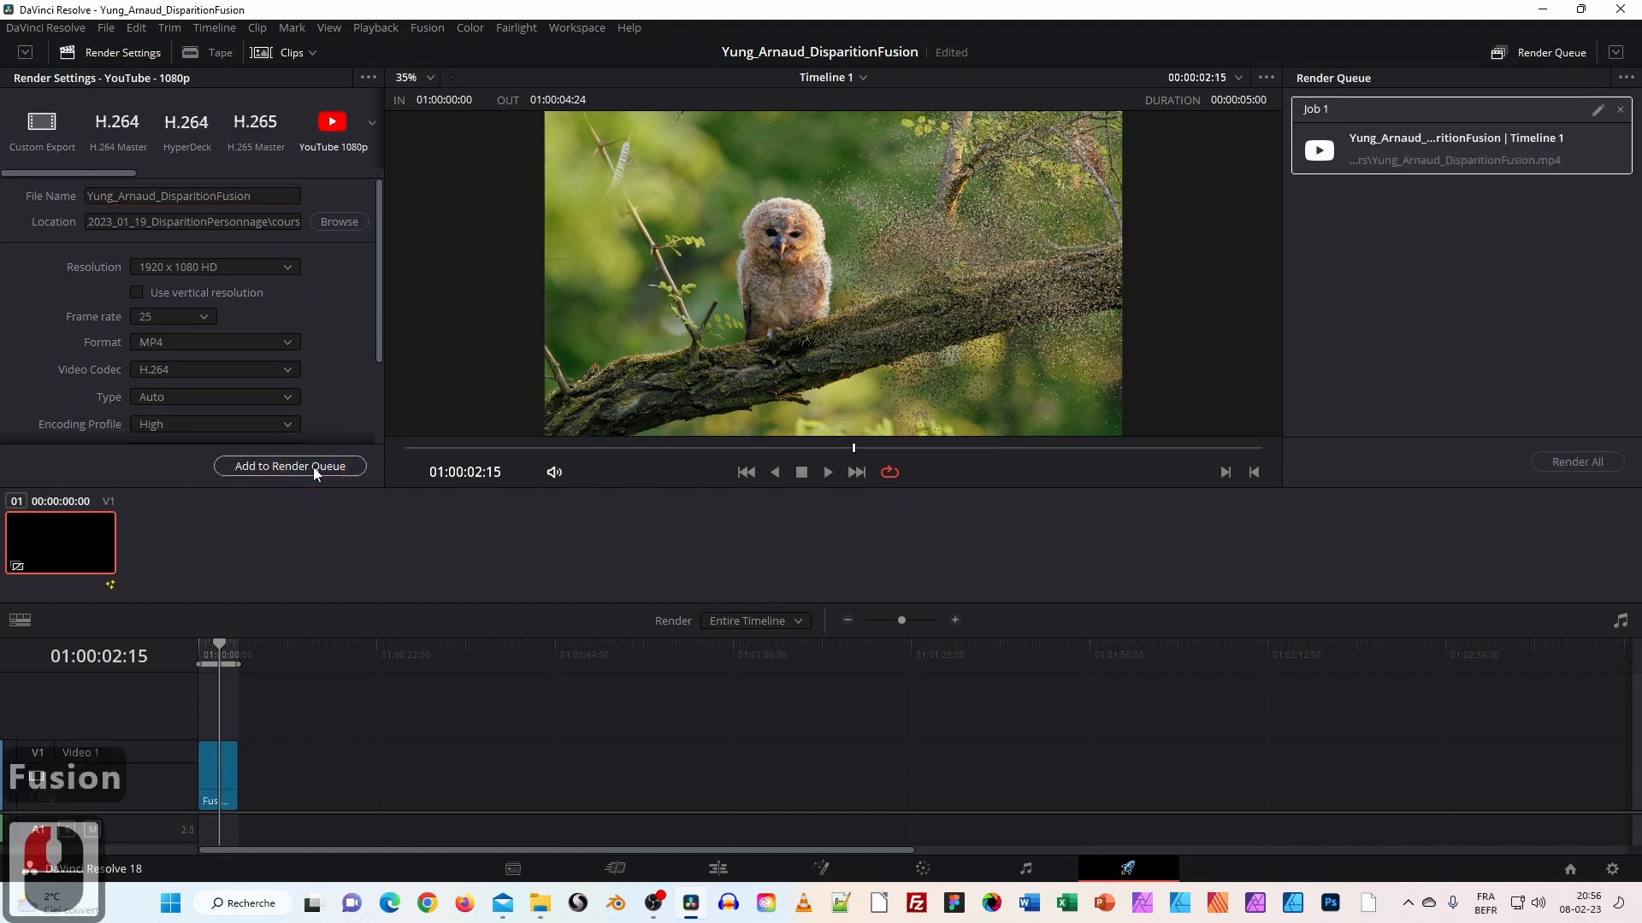